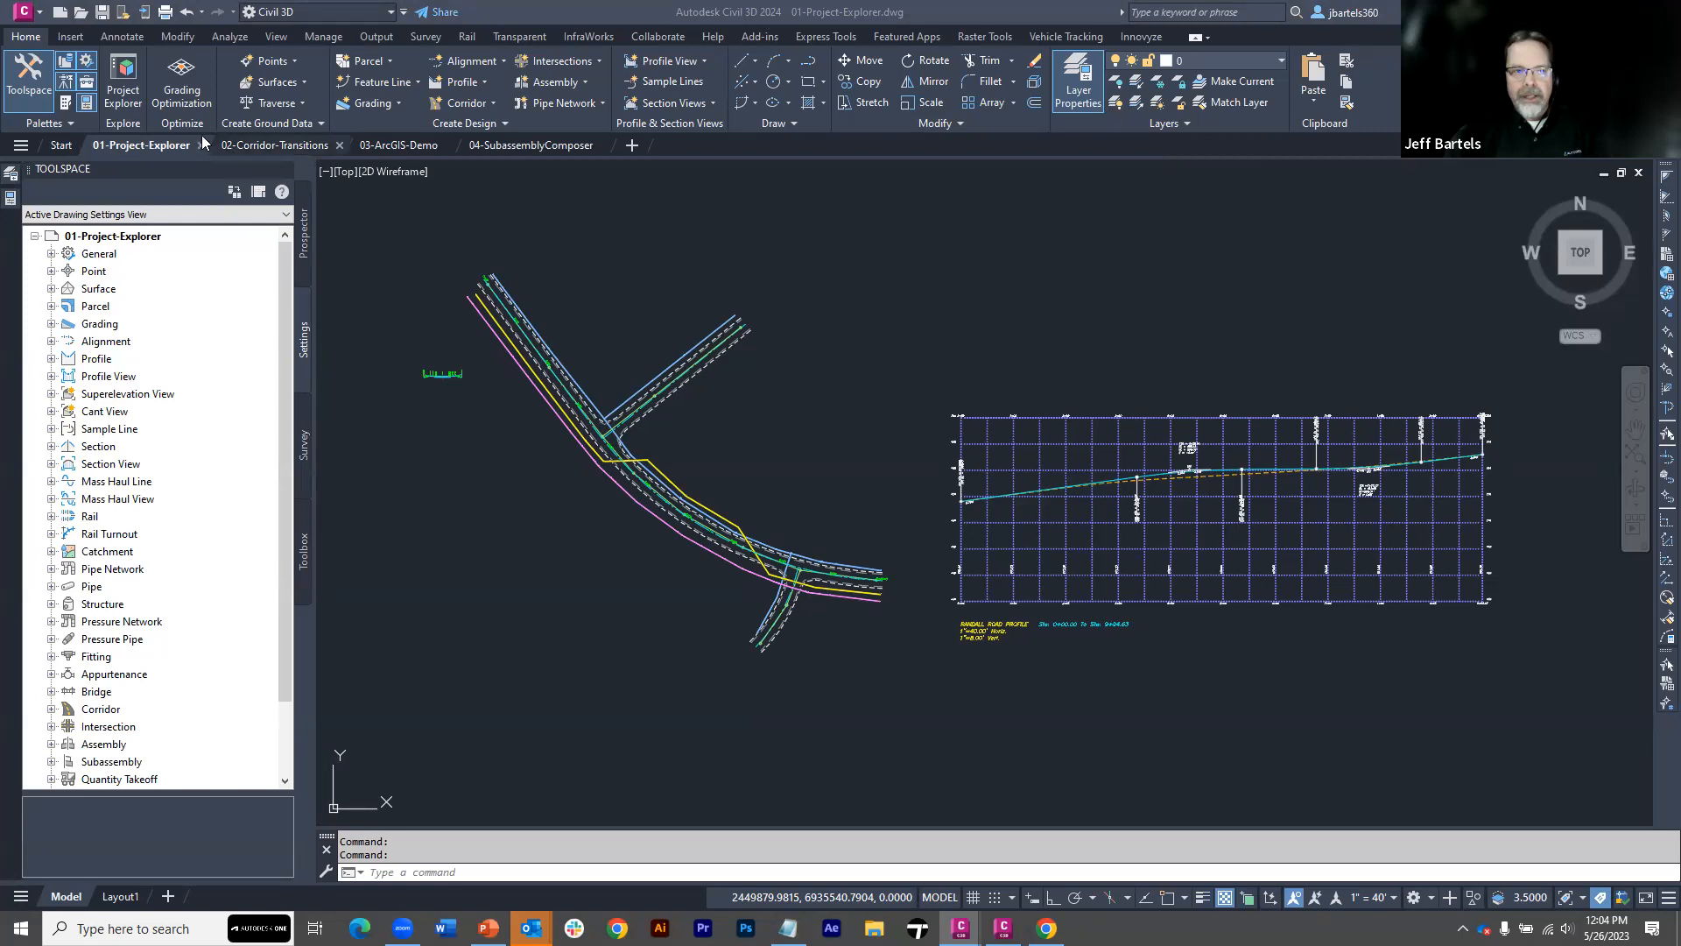
Open Project Explorer to view the Randall Road alignment data, and minimize its window
click(123, 76)
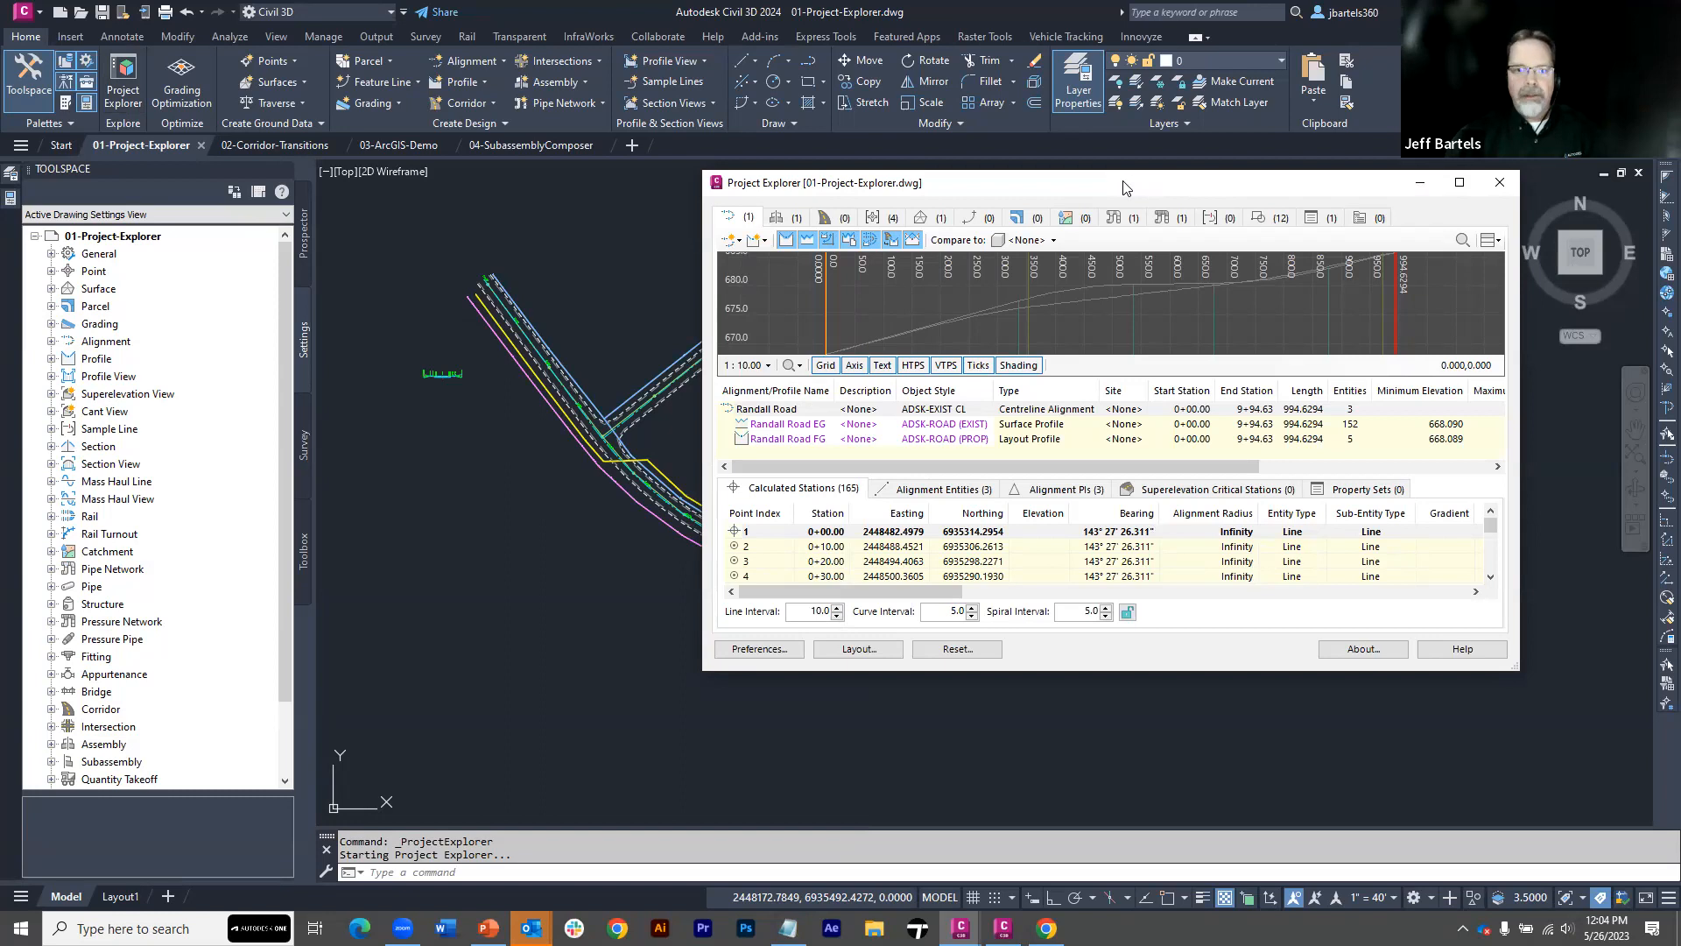
click(1420, 189)
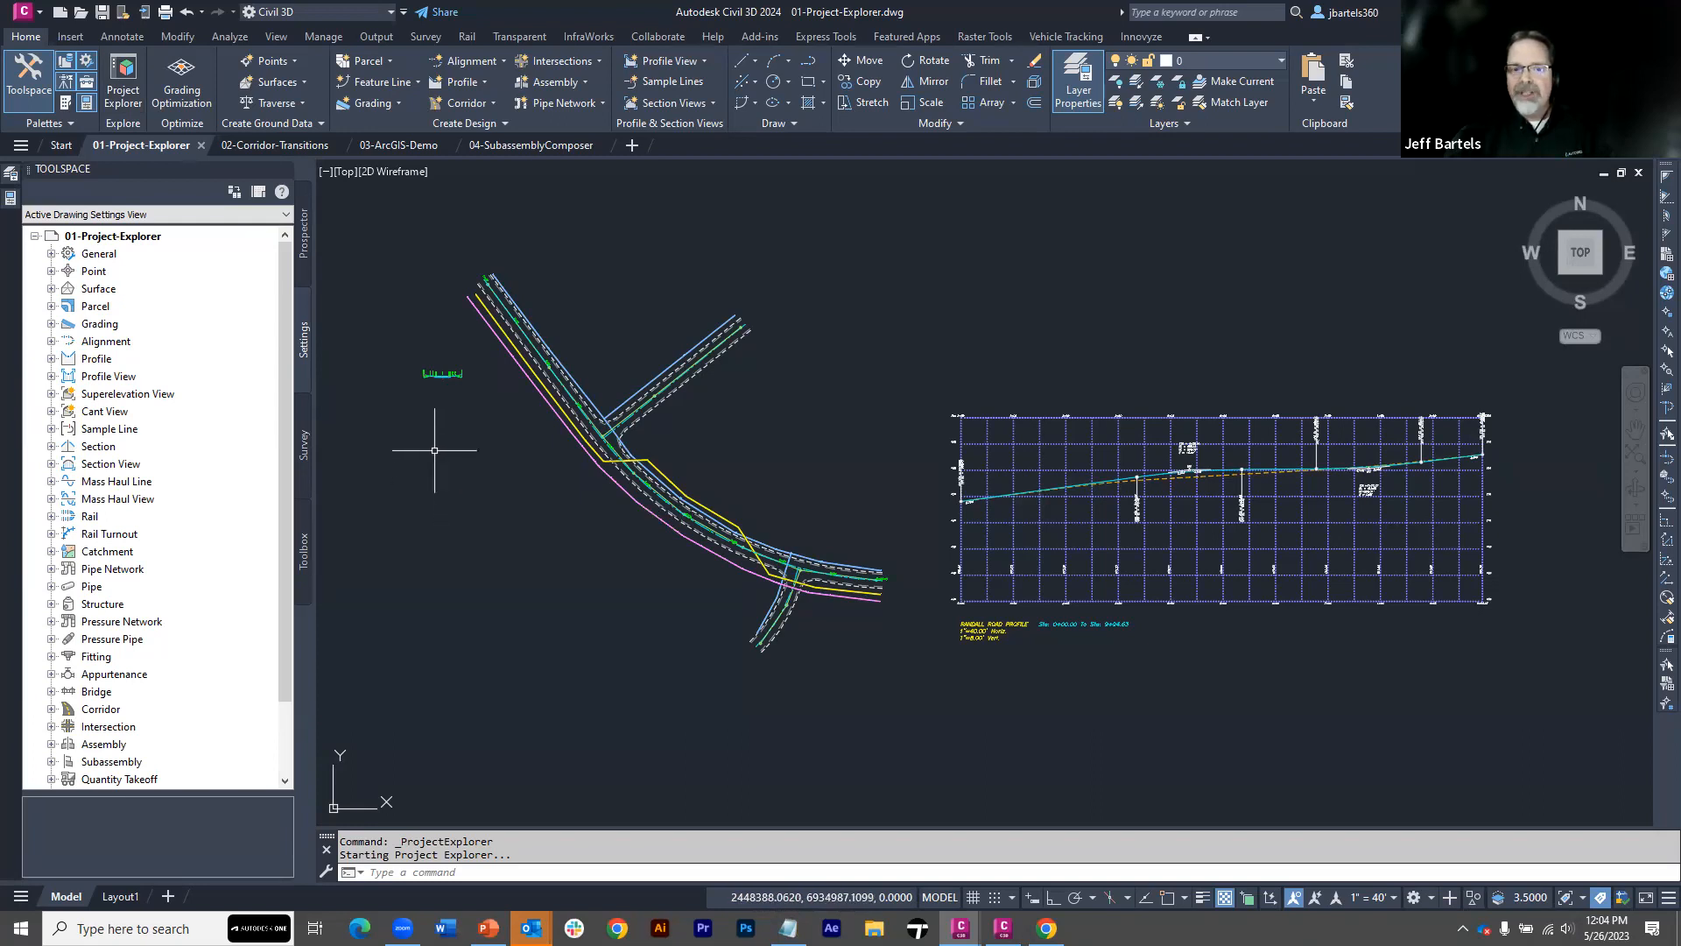
Open the Full Rd Section assembly in Project Explorer and display the parameters of its right-side UrbanSidewalk subassembly
scroll(425, 402, up, 3)
scroll(426, 401, up, 4)
mouse_move(475, 241)
middle_down()
mouse_move(462, 307)
mouse_move(560, 513)
middle_up()
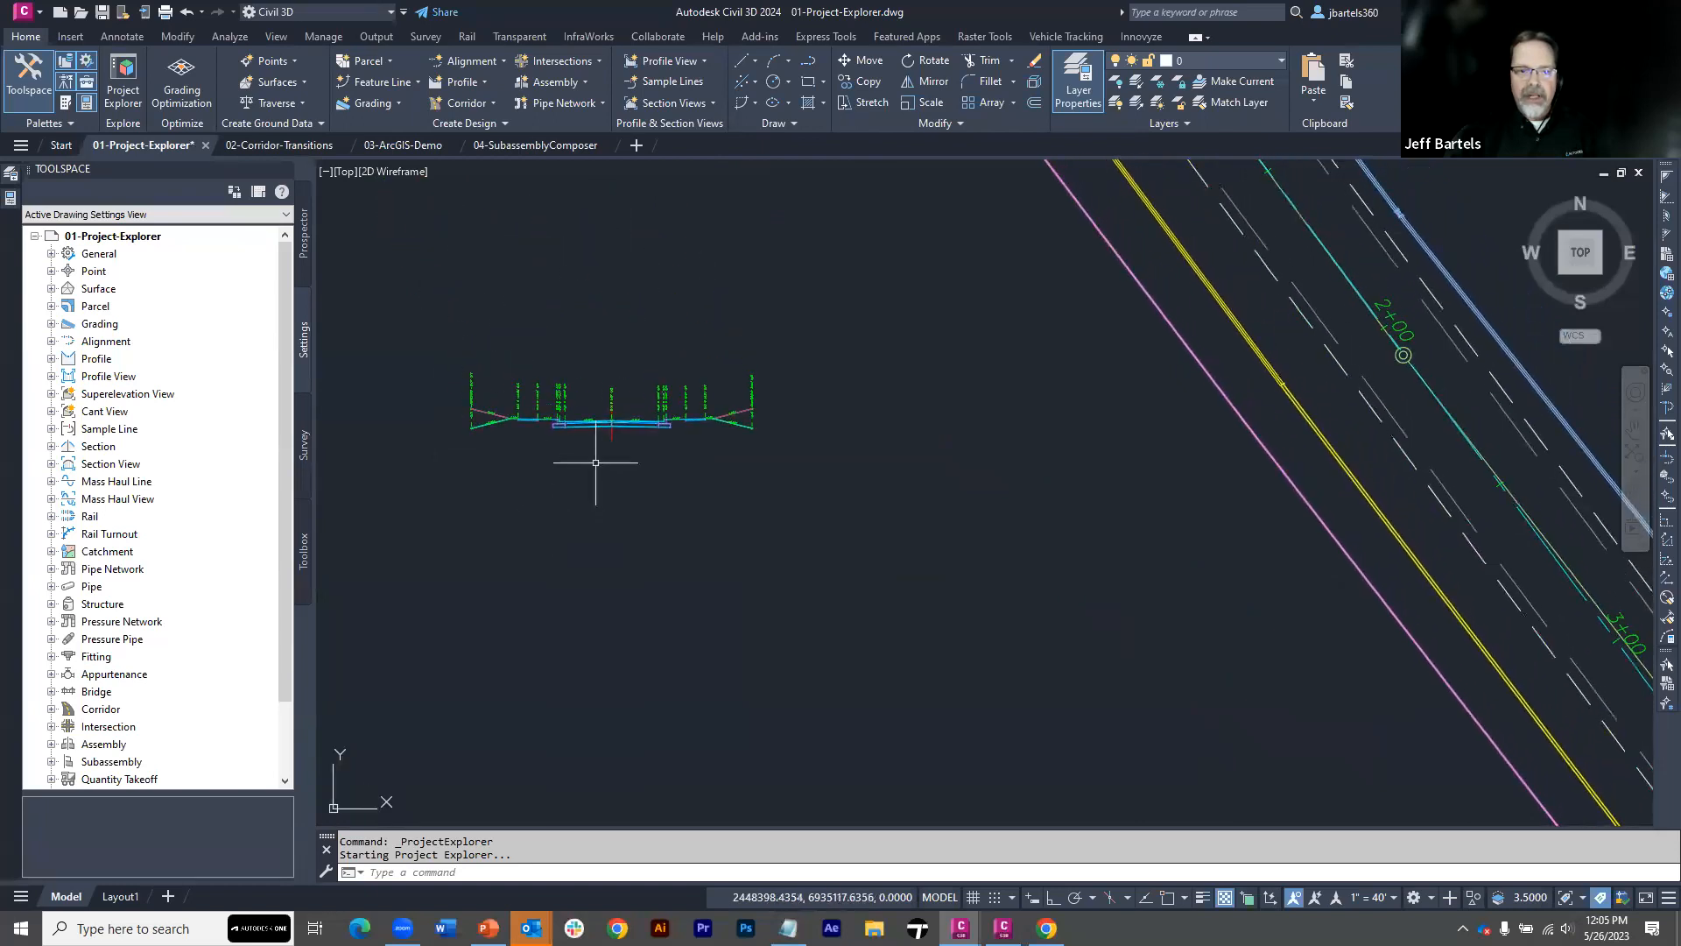
click(610, 413)
right_click(790, 319)
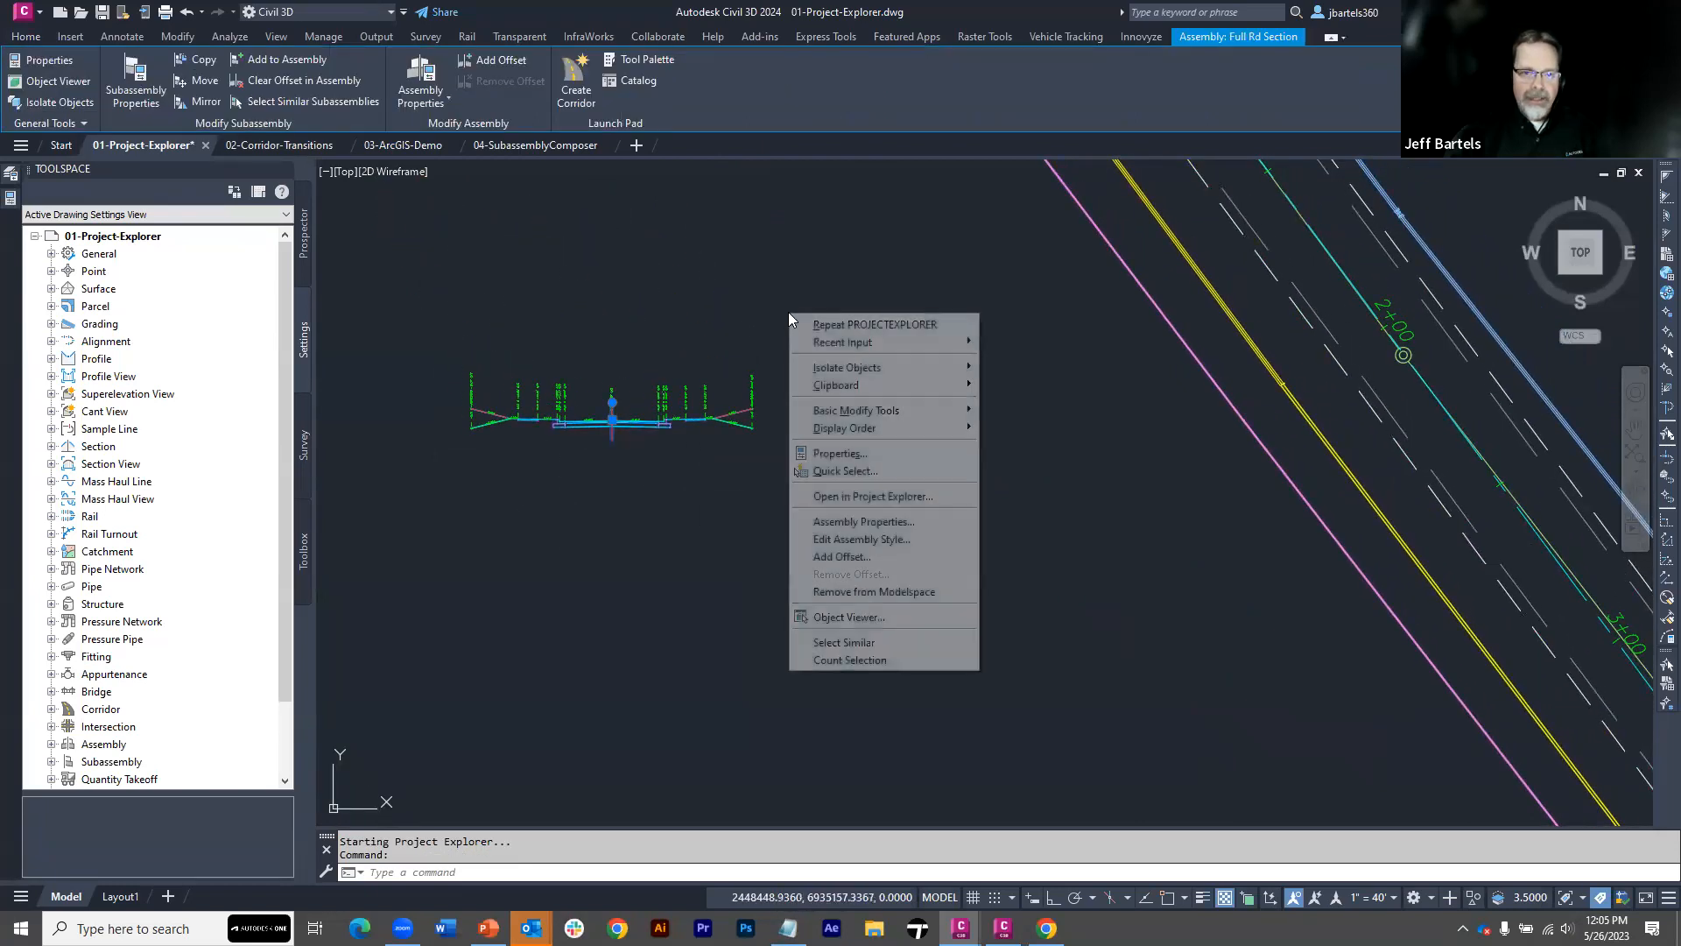
click(824, 497)
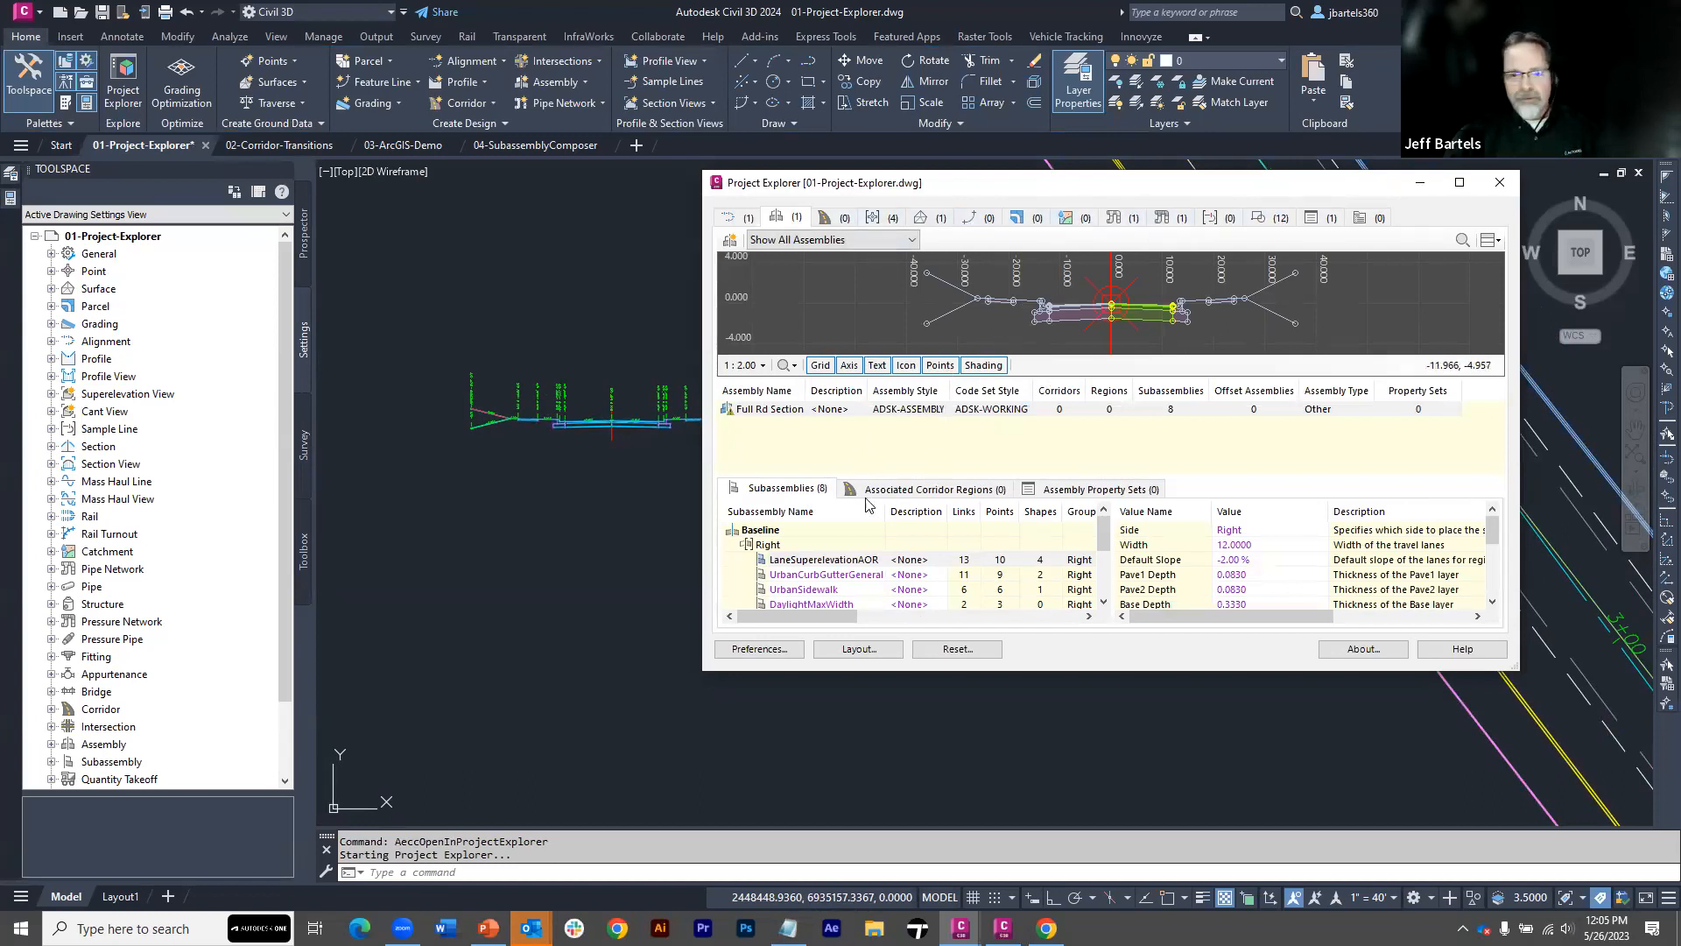
click(828, 589)
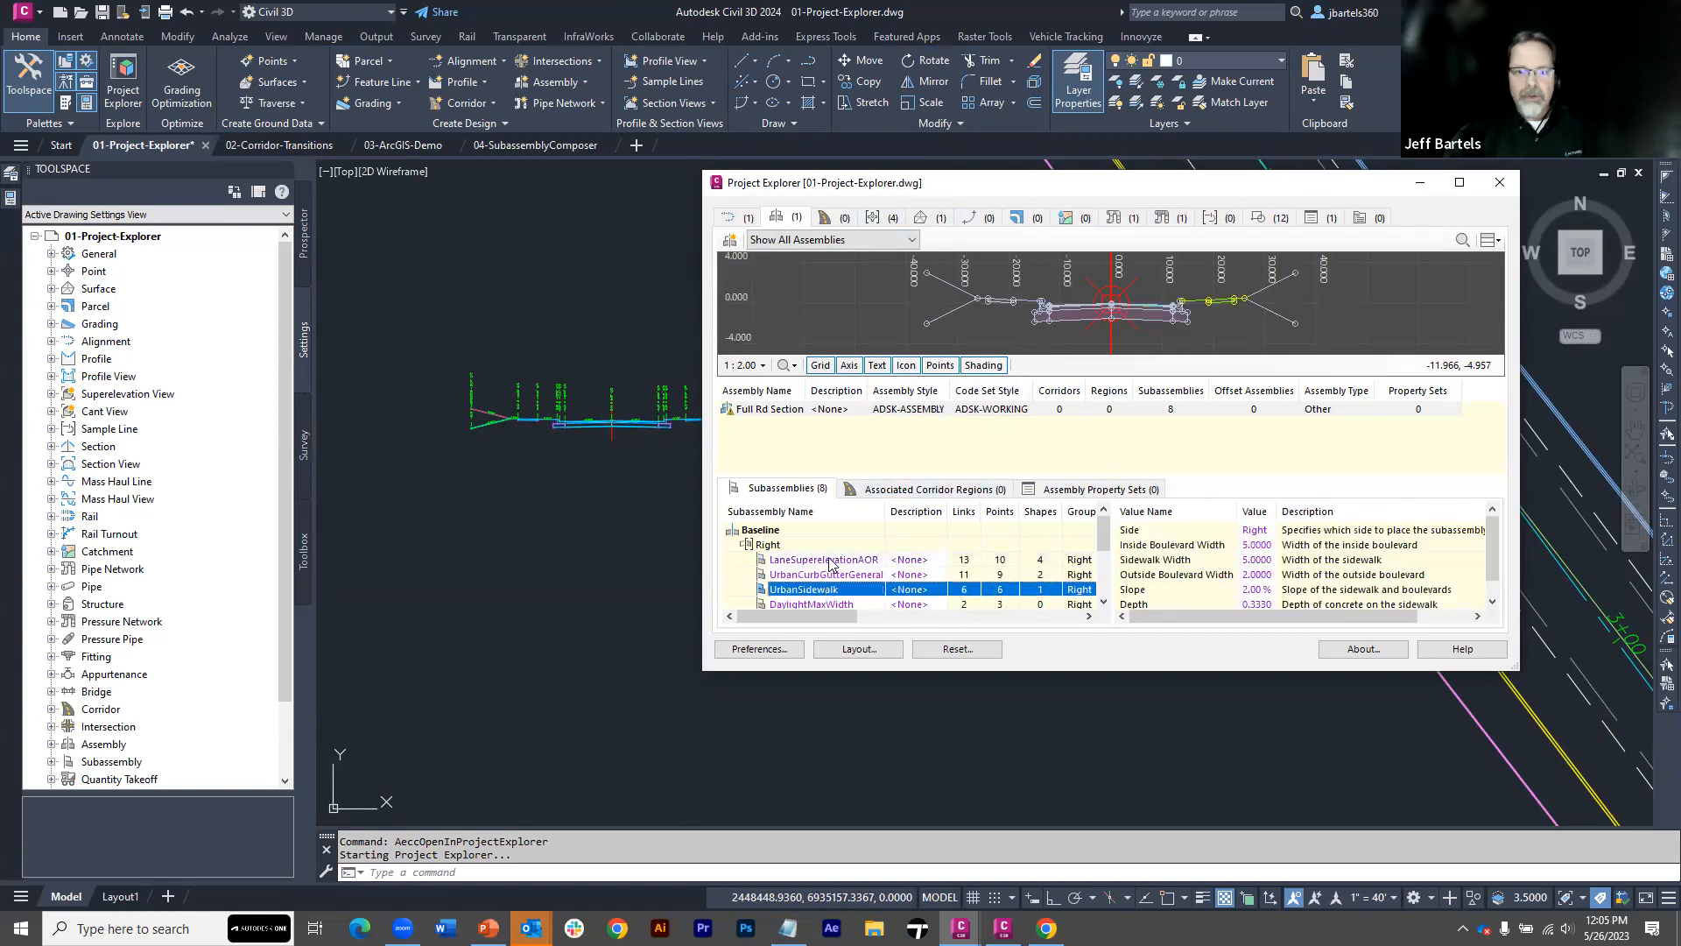
Rename the right-side LaneSuperelevationAOR subassembly as "RT- Lane"
double_click(828, 560)
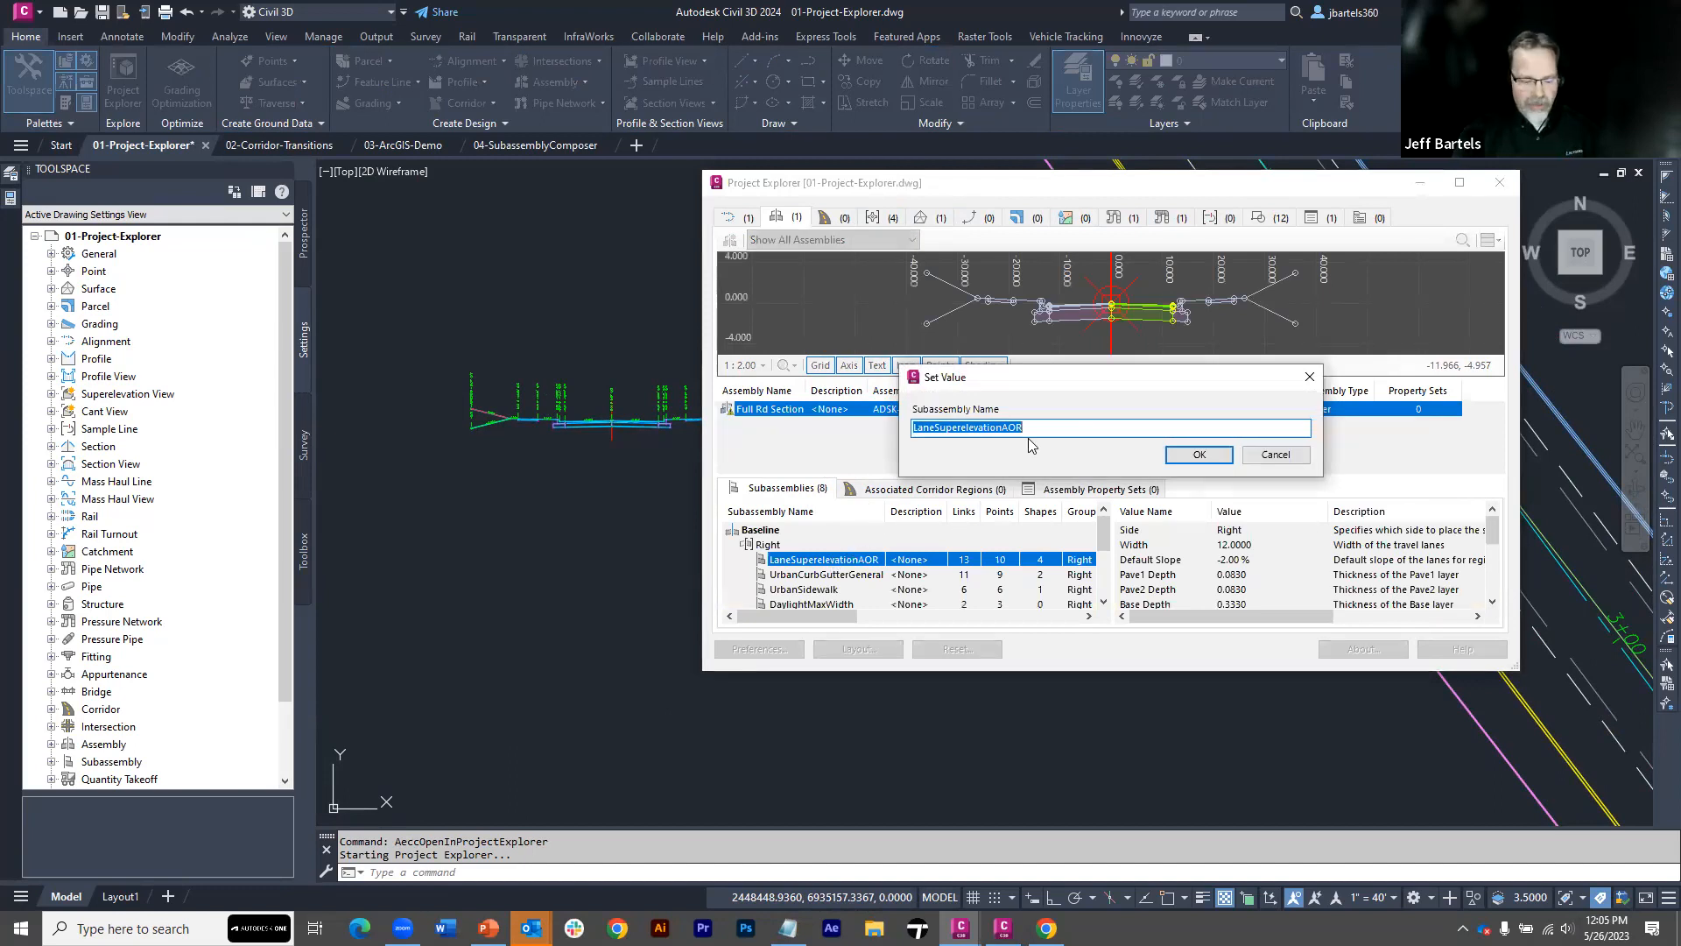
text(RT)
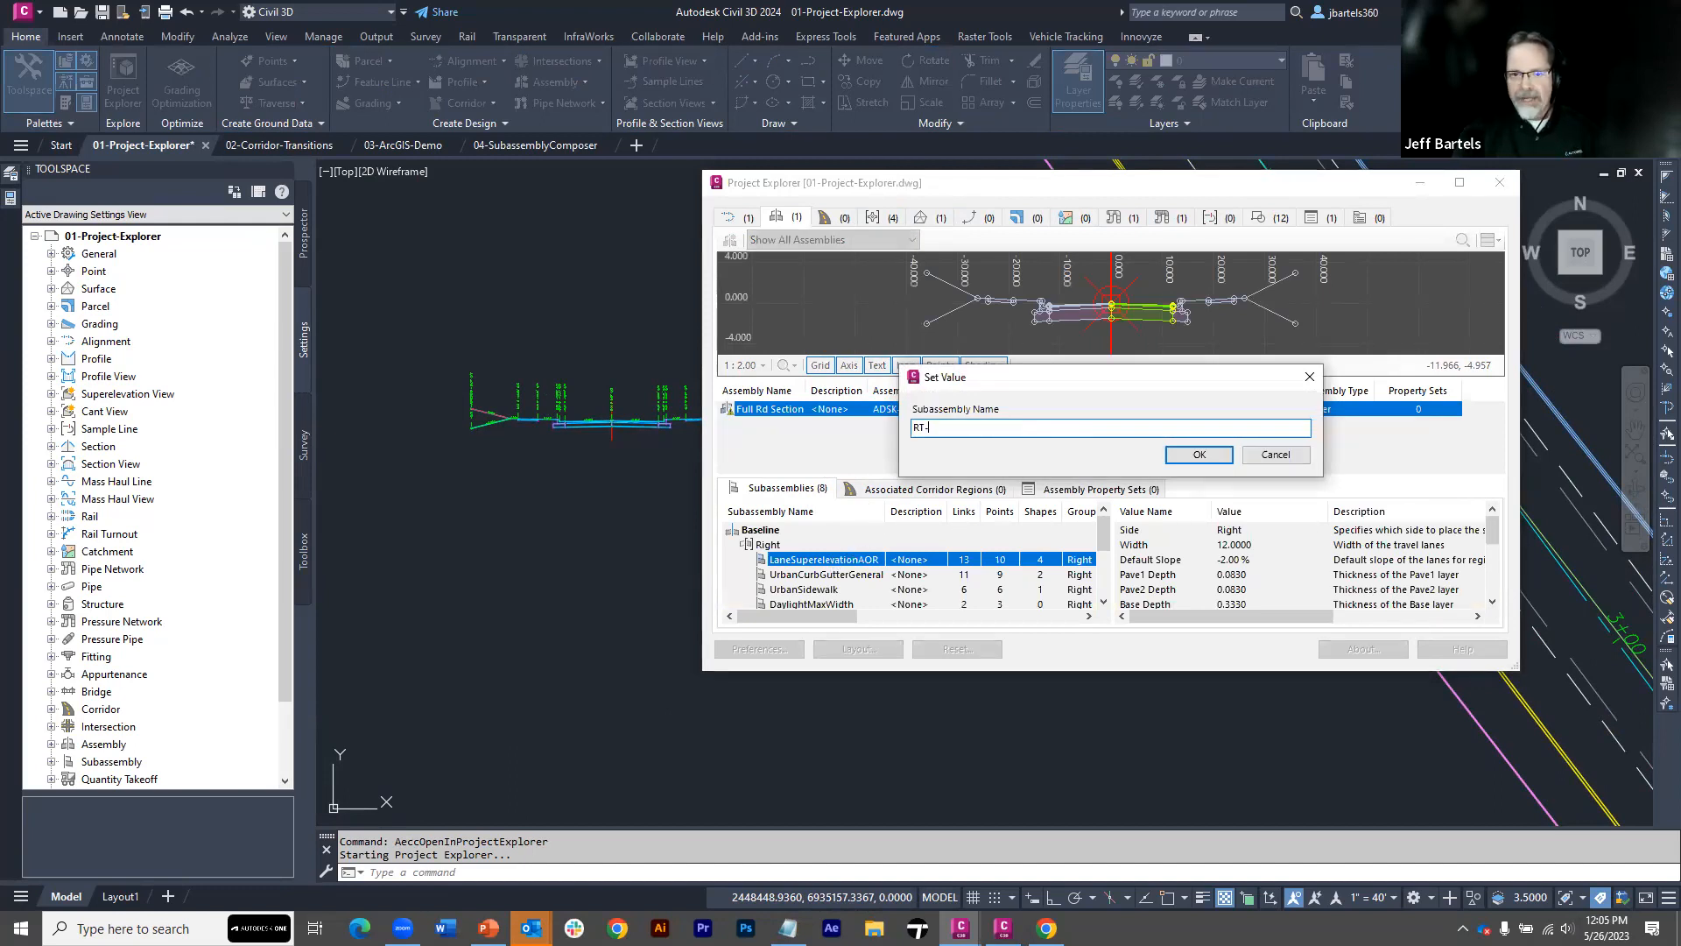
text(- Lane)
click(1215, 457)
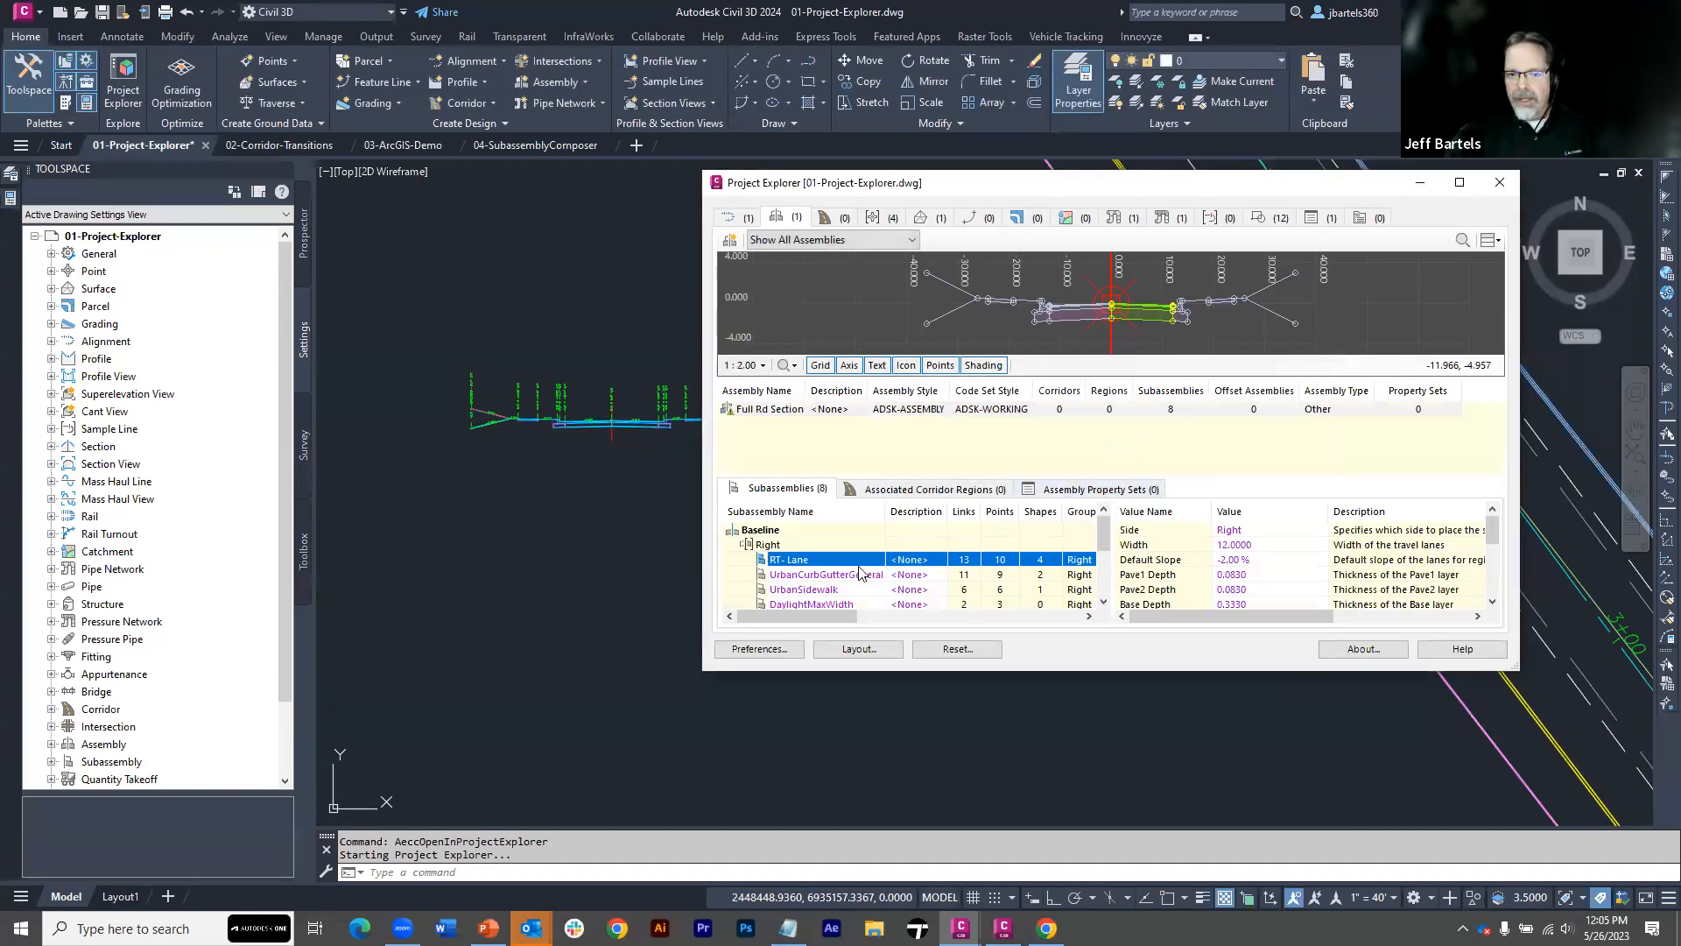
Set the RT- Lane subassembly's width to 20 and uncover the updated assembly in the drawing
double_click(1238, 546)
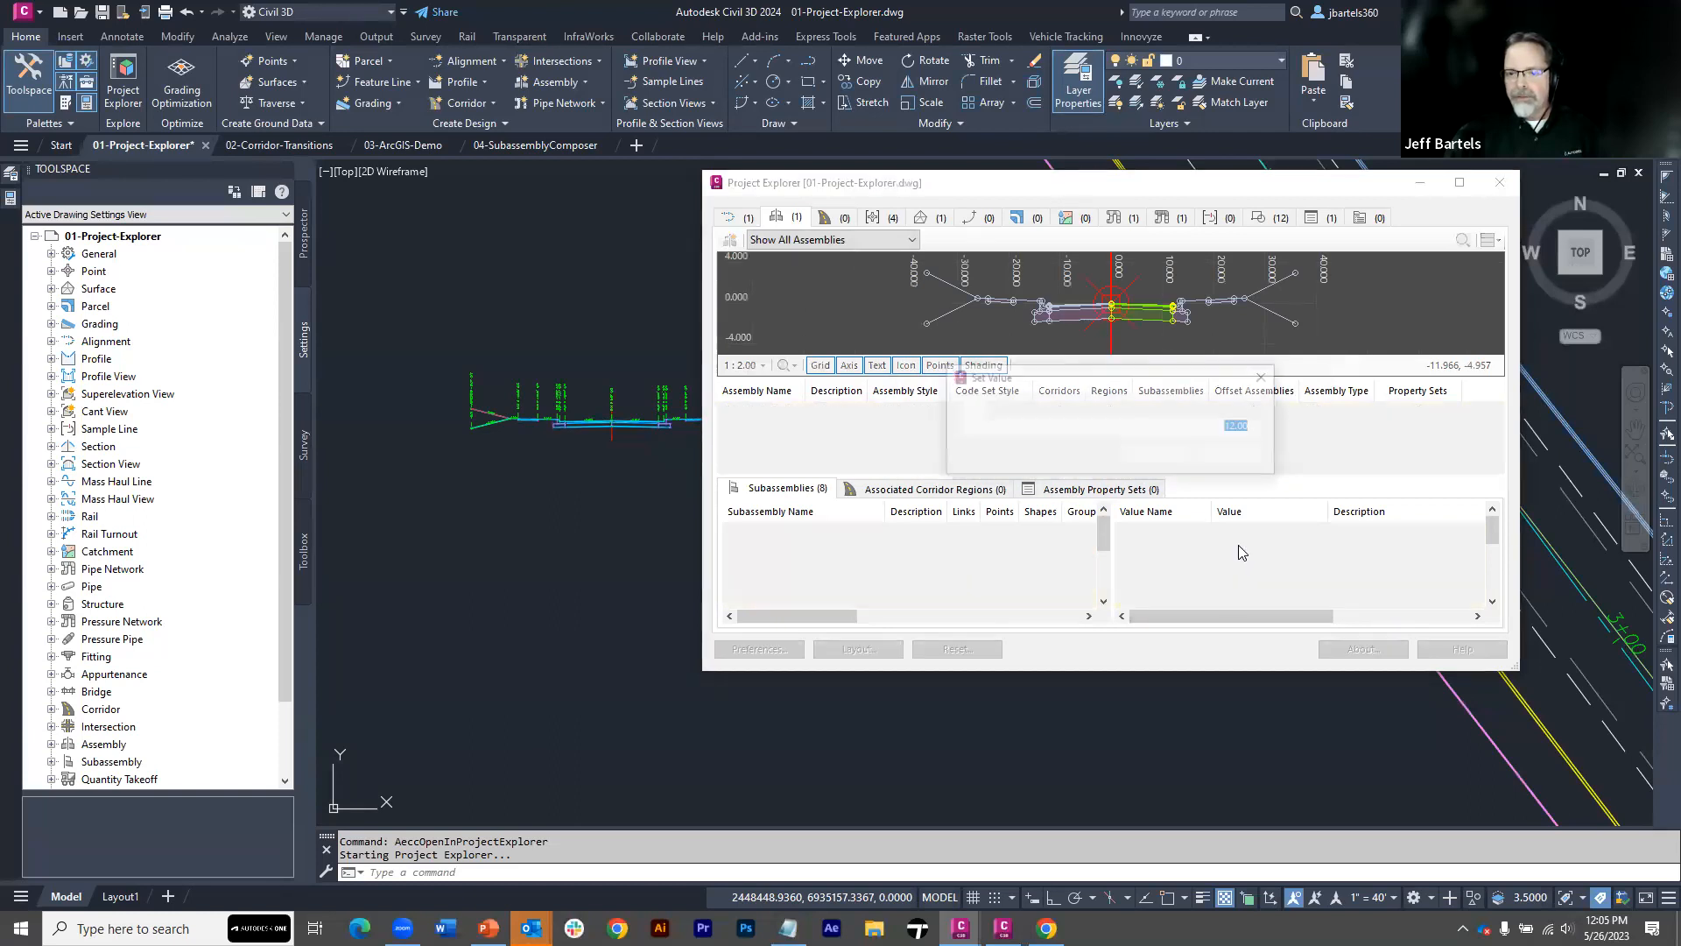
text(20)
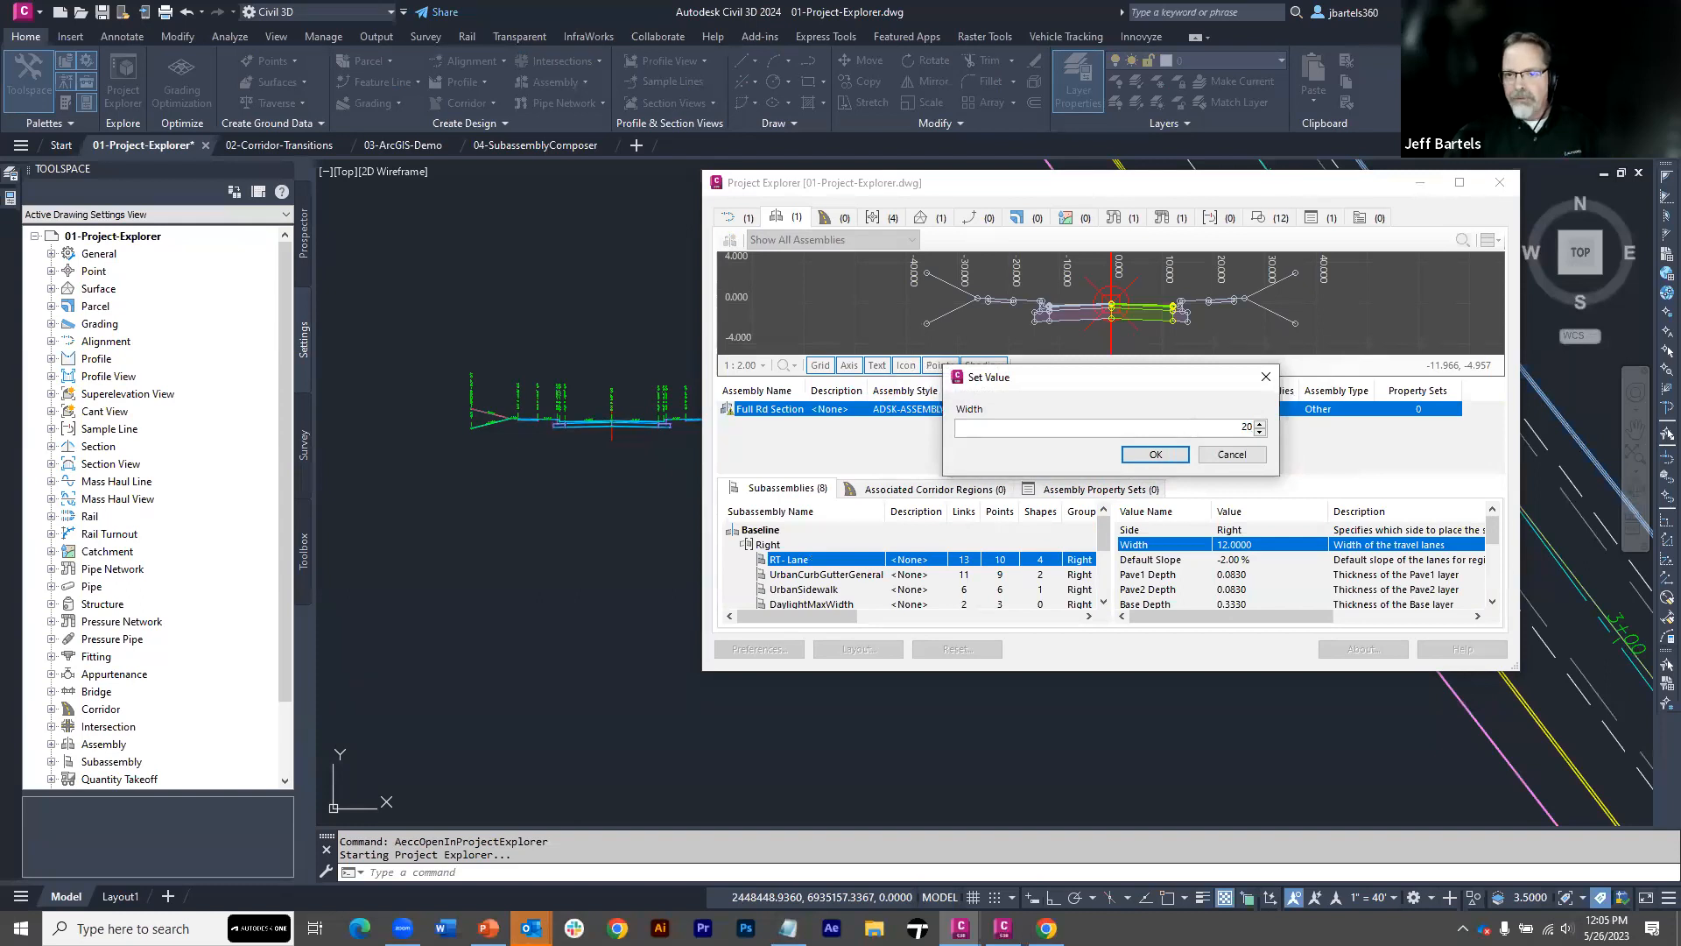
click(1156, 454)
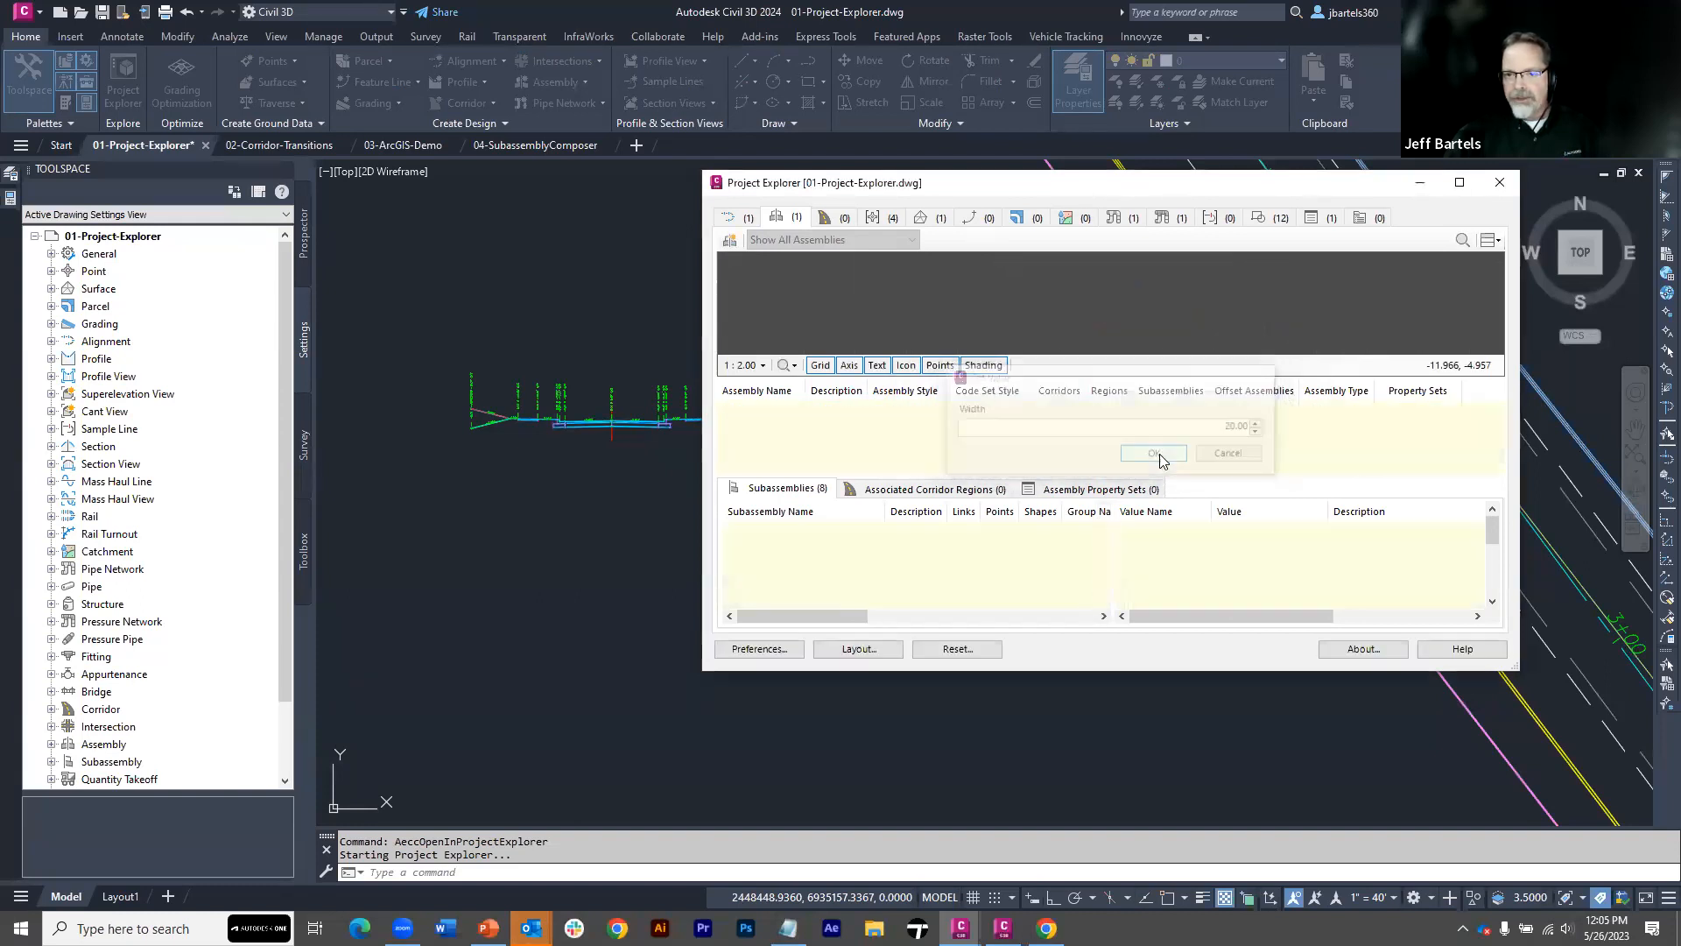
drag(1152, 188, 1247, 388)
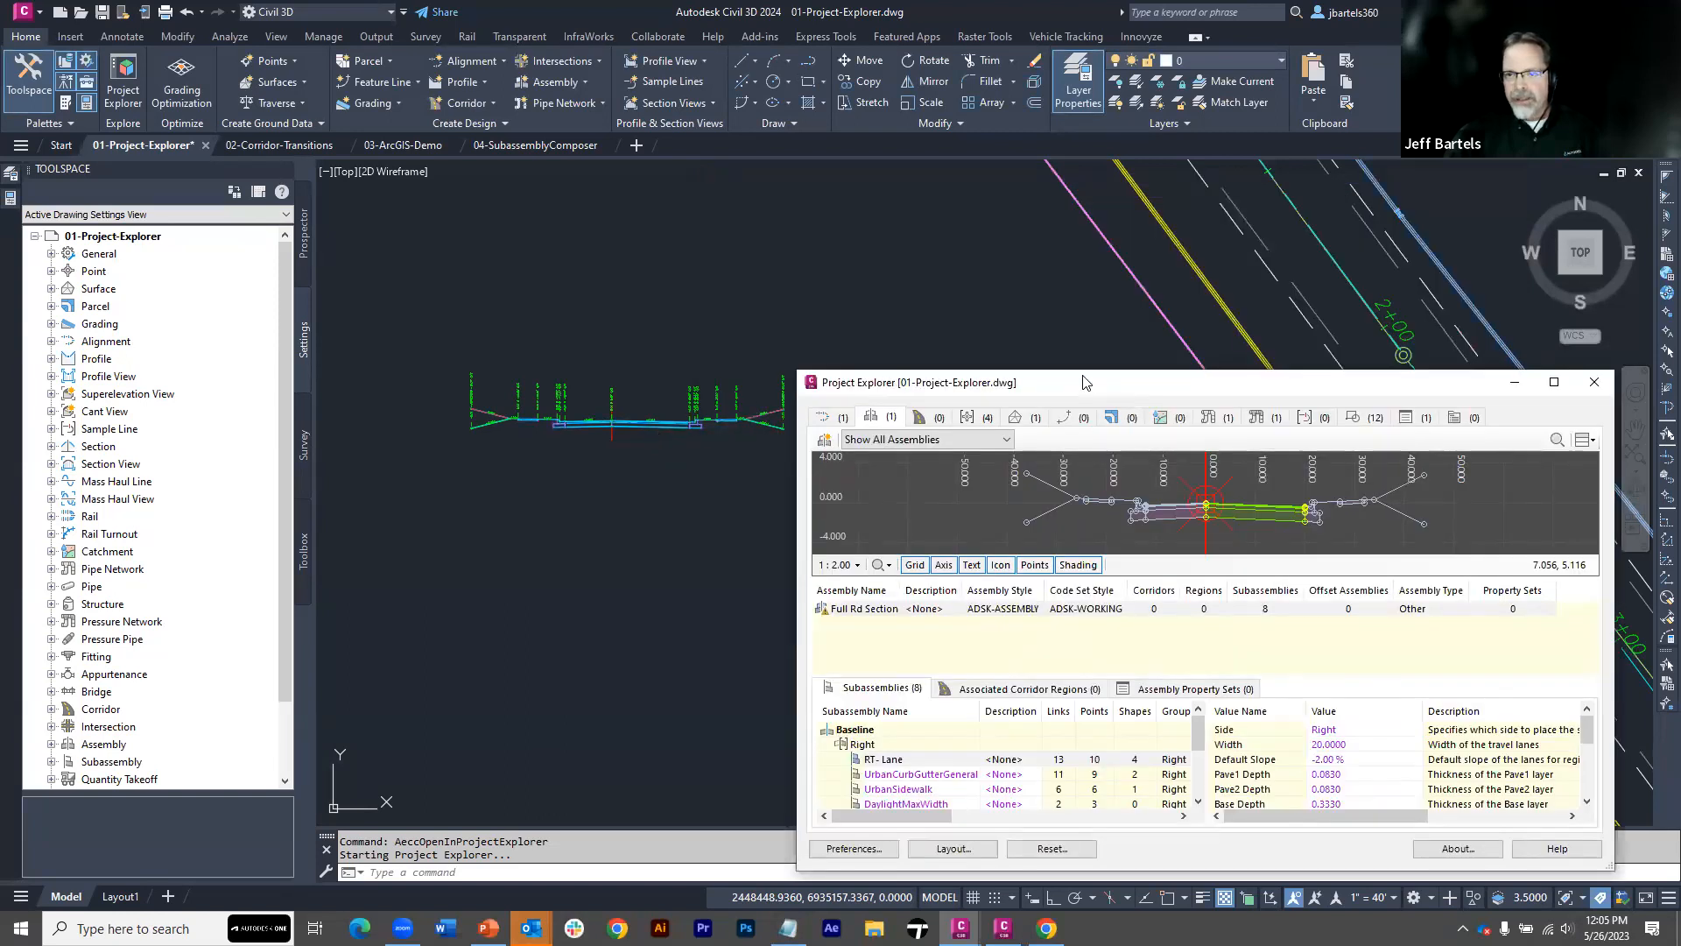
drag(1003, 261, 1005, 198)
click(1402, 195)
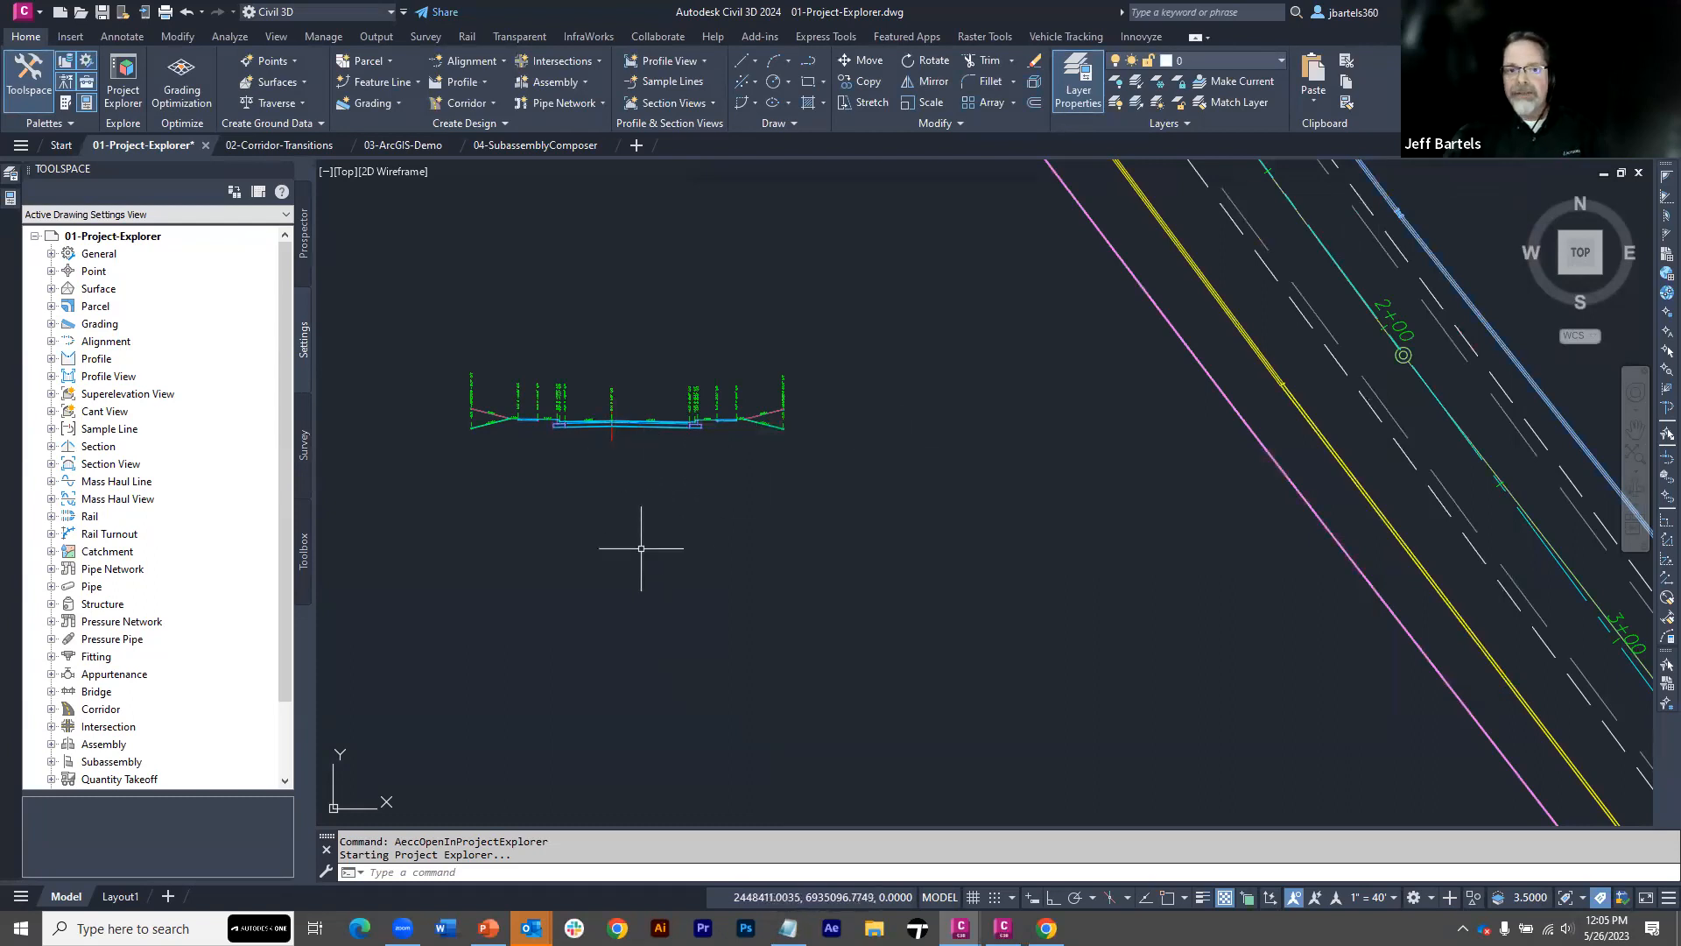
Open the Randall Road centerline alignment from the Prospector tree in Project Explorer and review its EG and FG profiles
click(304, 261)
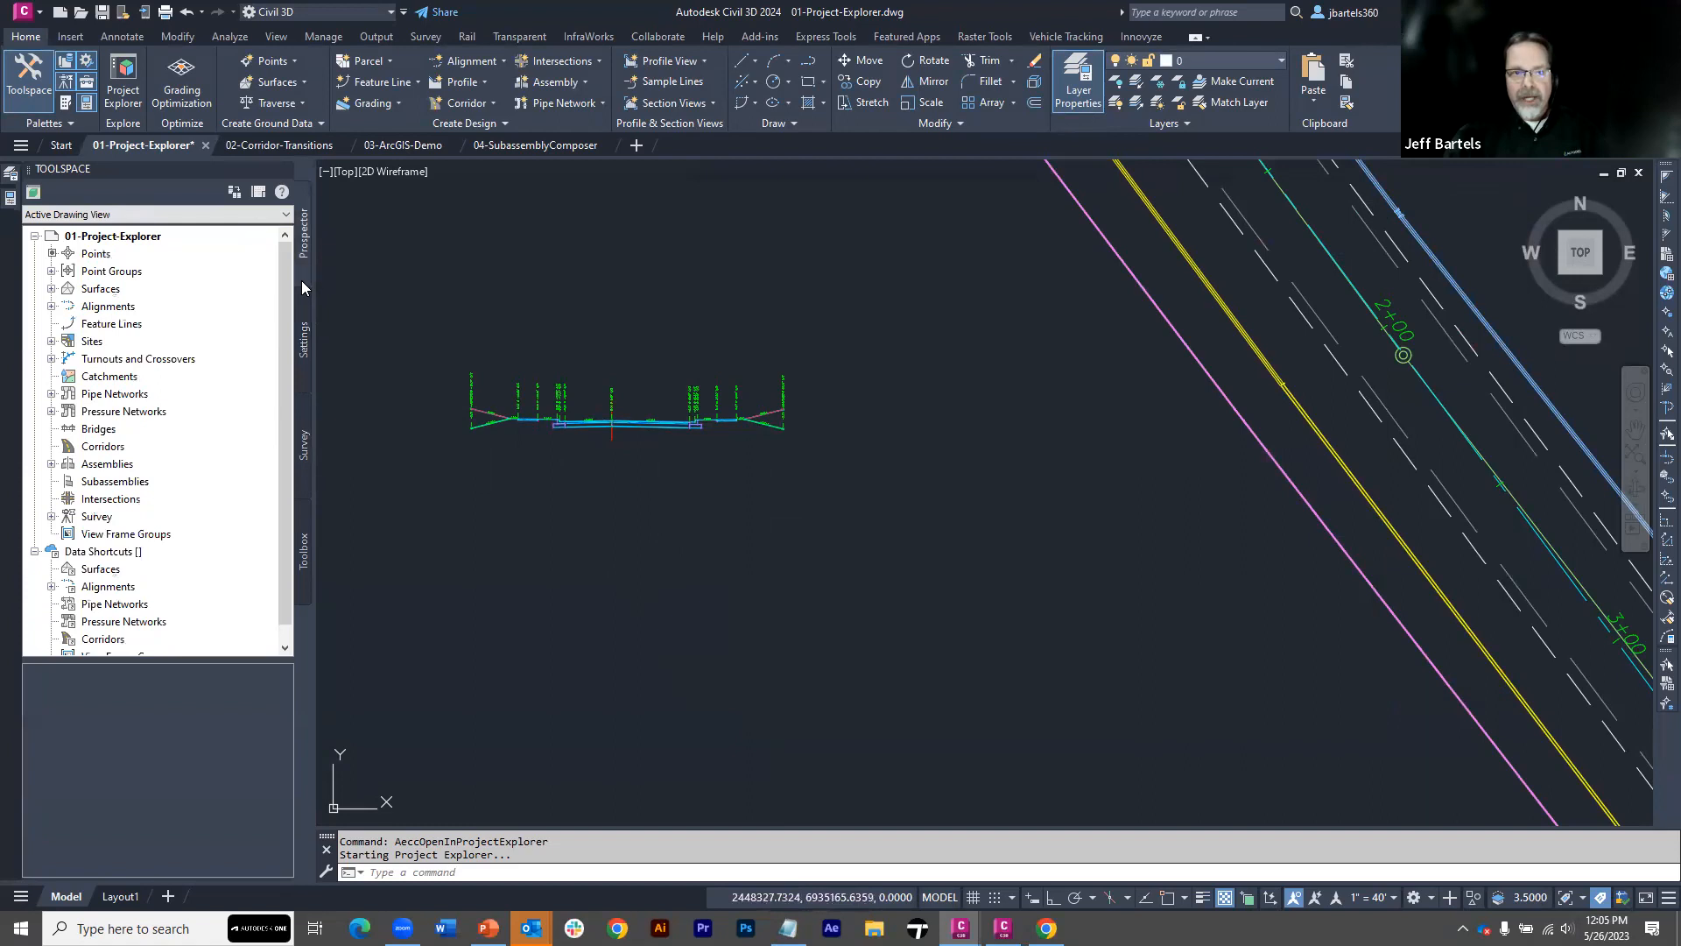
click(52, 307)
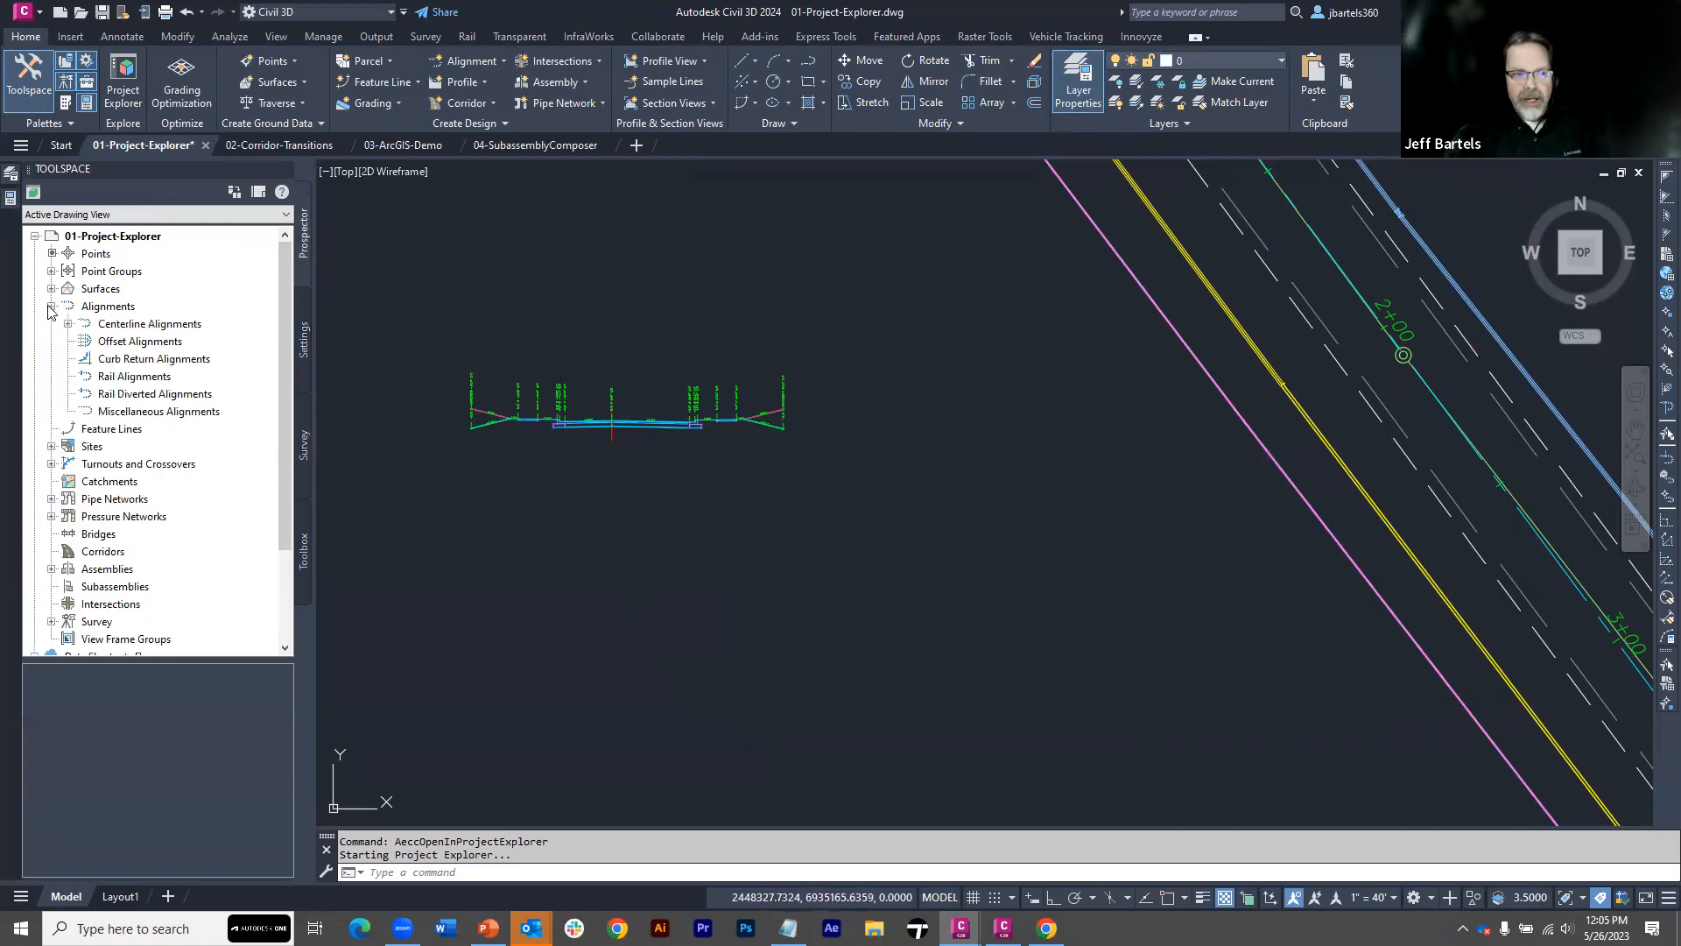
click(68, 324)
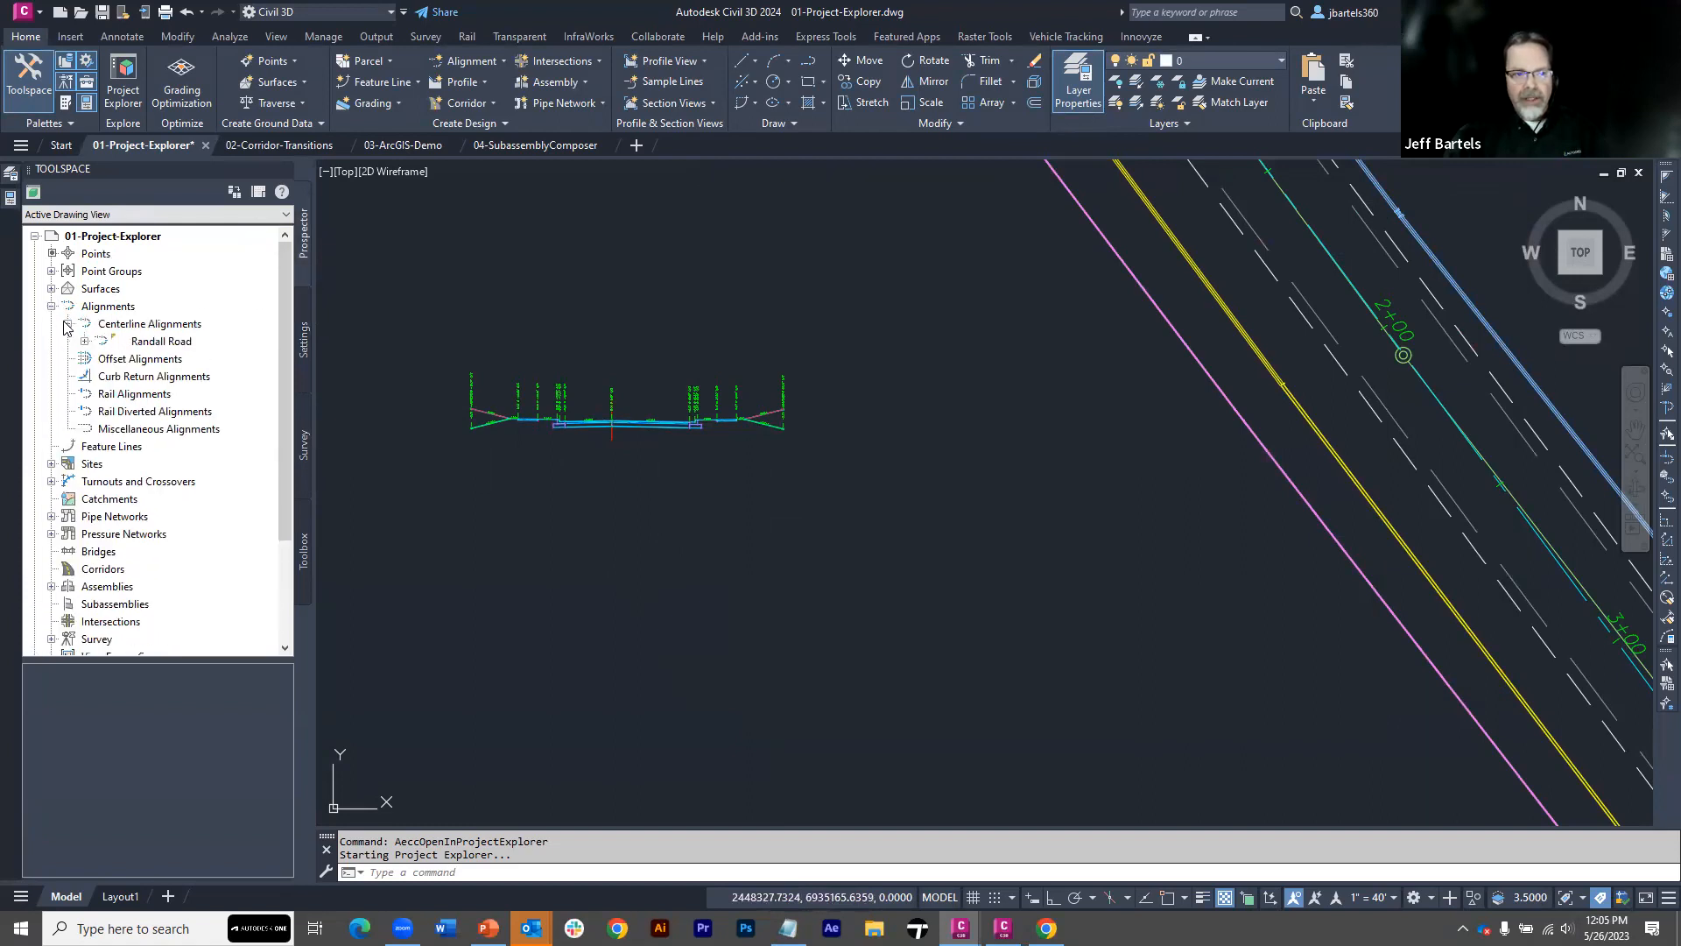
right_click(141, 342)
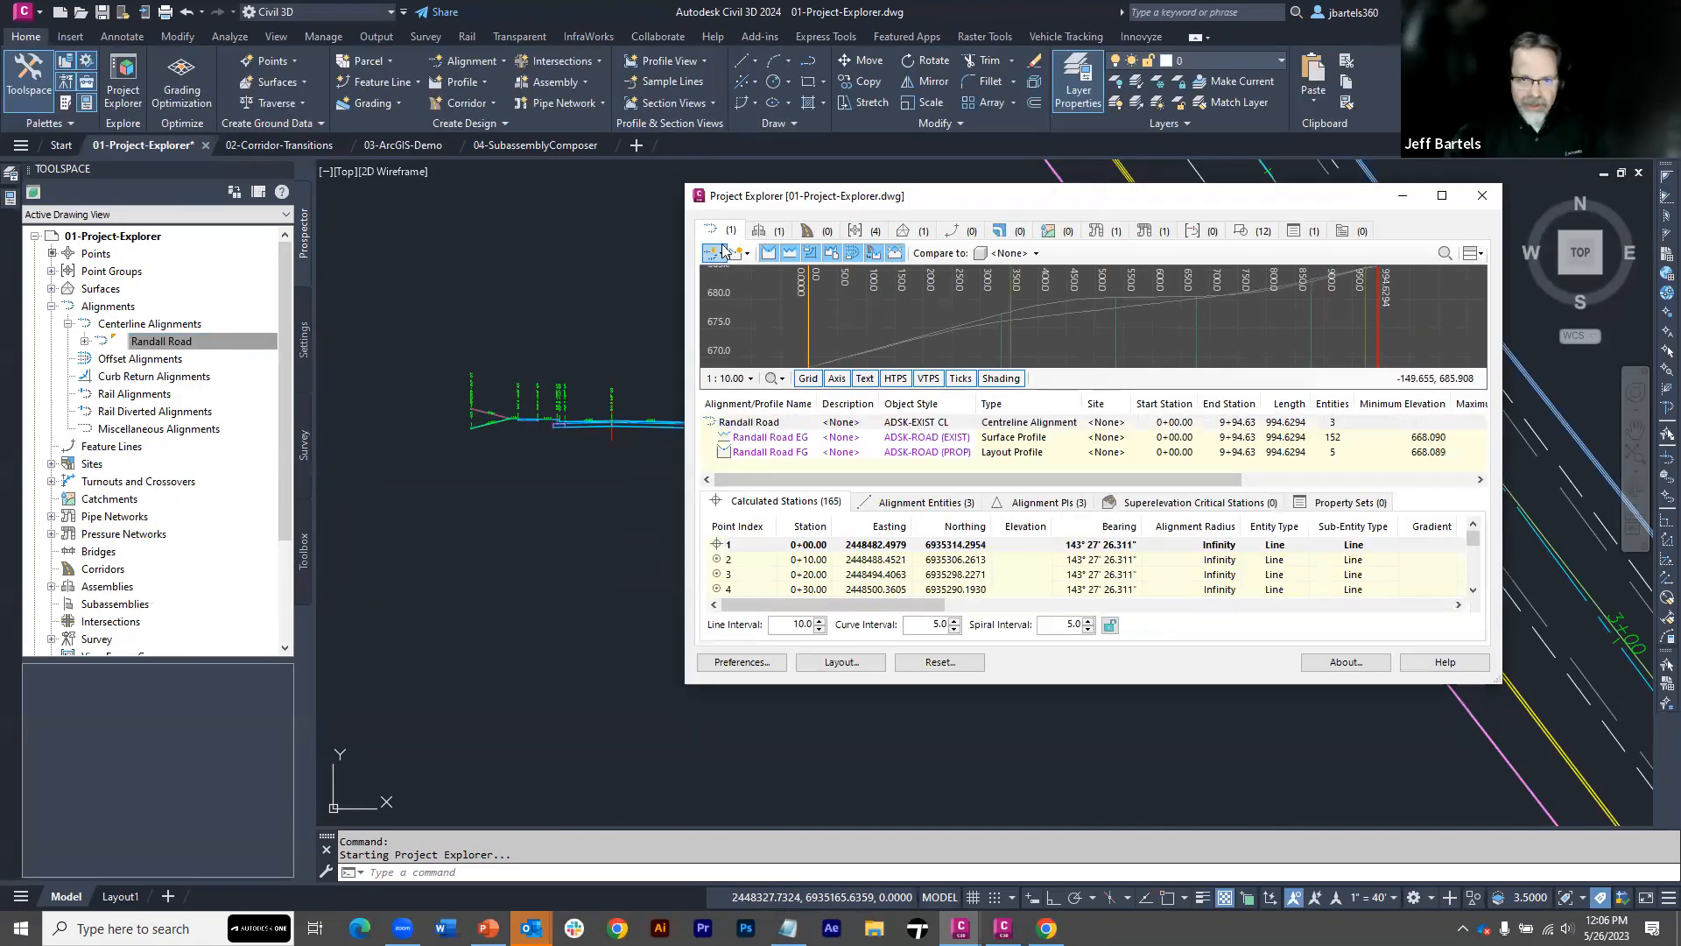
click(760, 437)
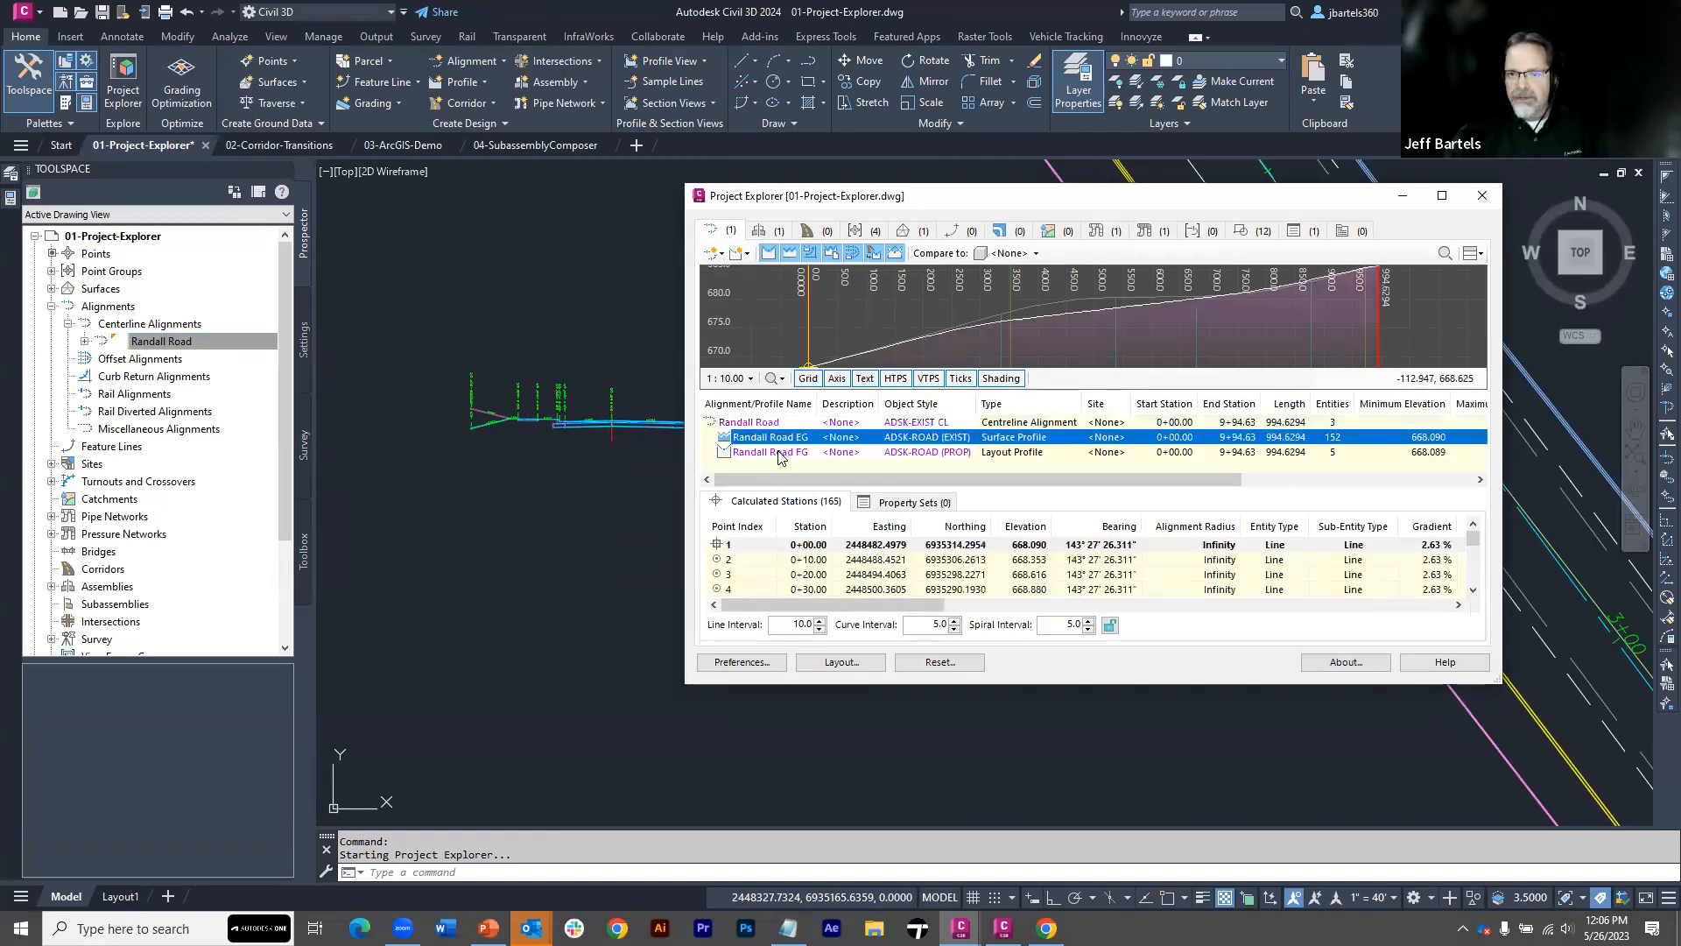
click(778, 451)
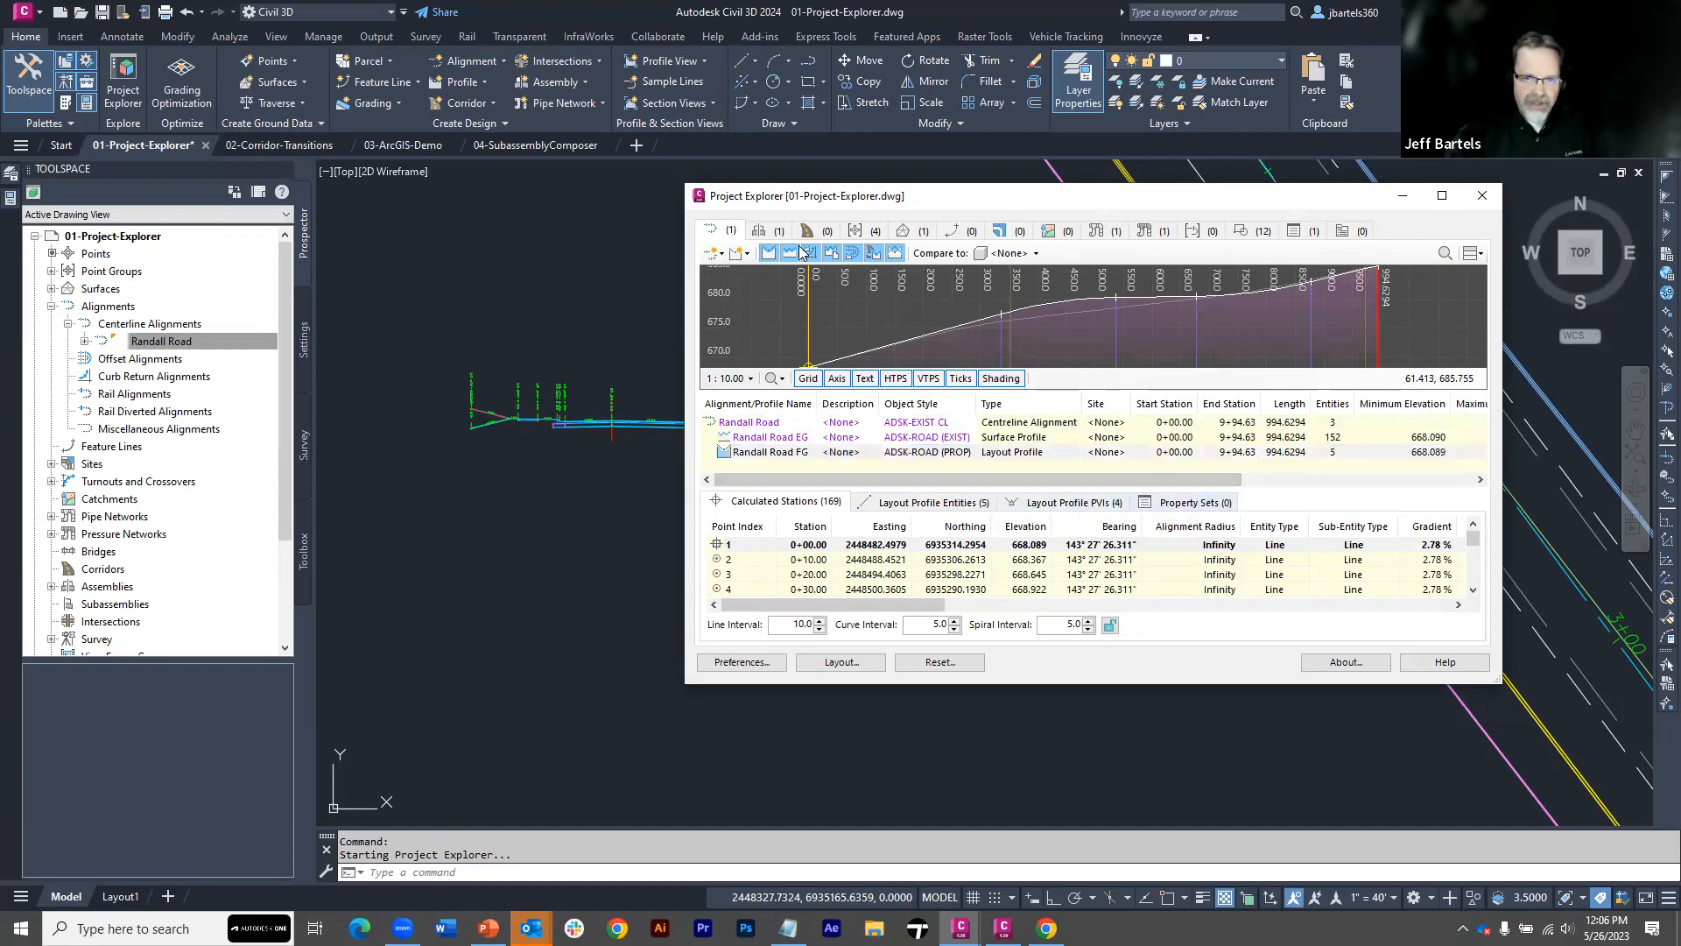
Review the assembly property sets, the corridor category, and the property set definitions with their display filter options in Project Explorer
click(770, 231)
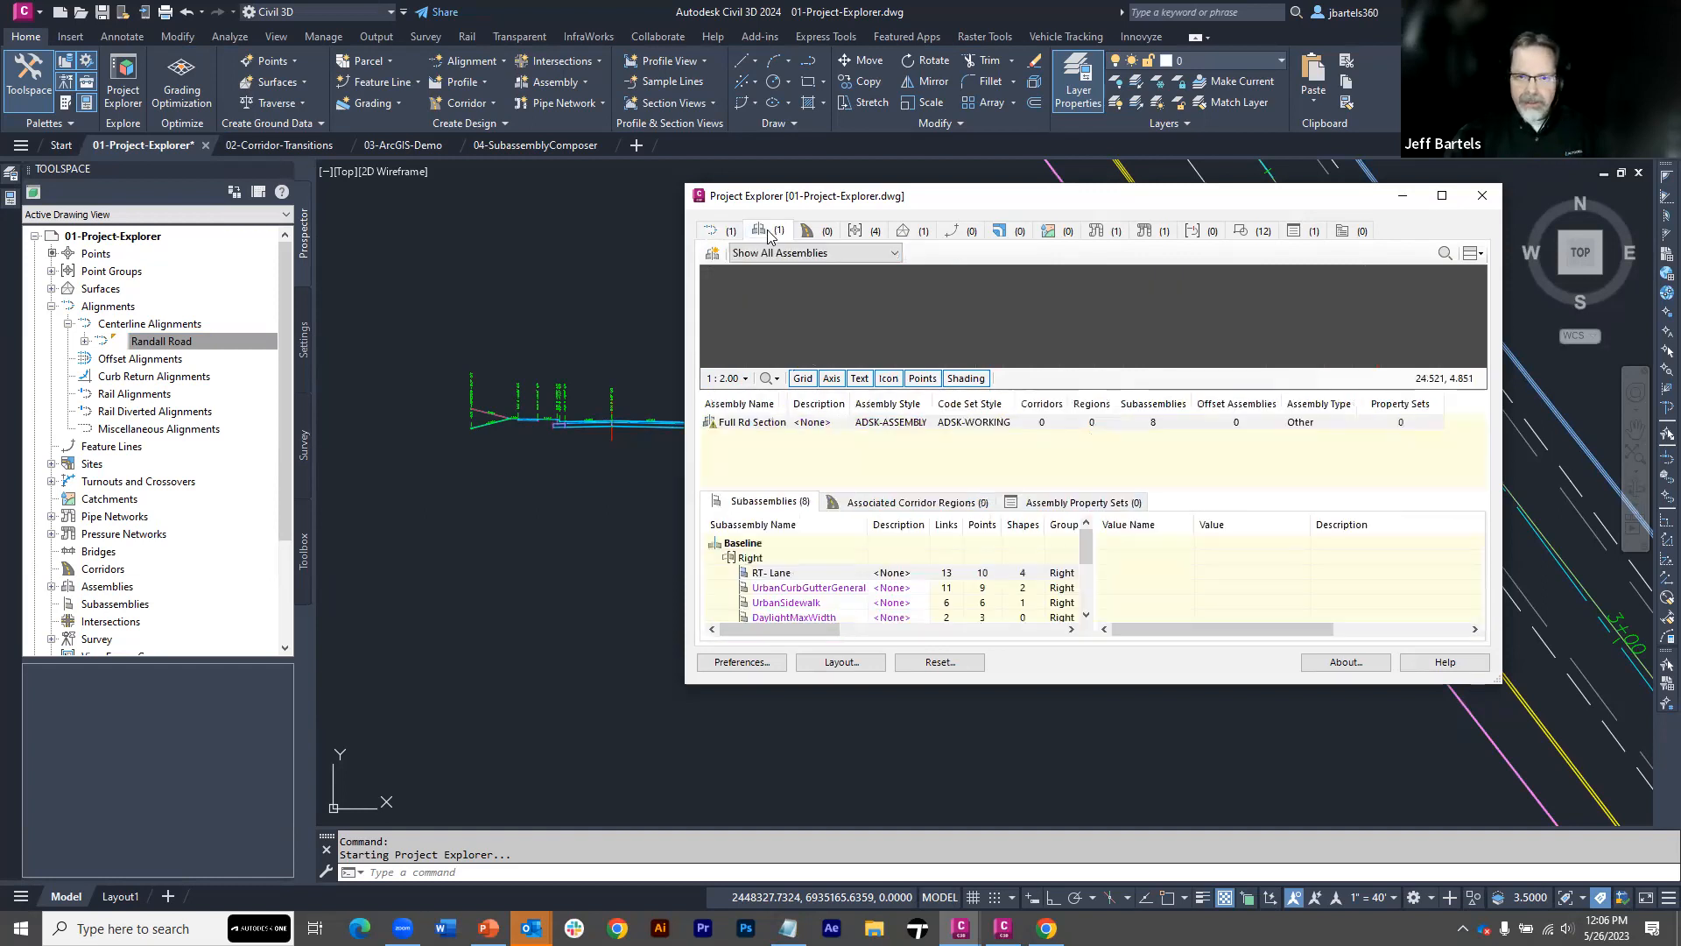
click(1054, 502)
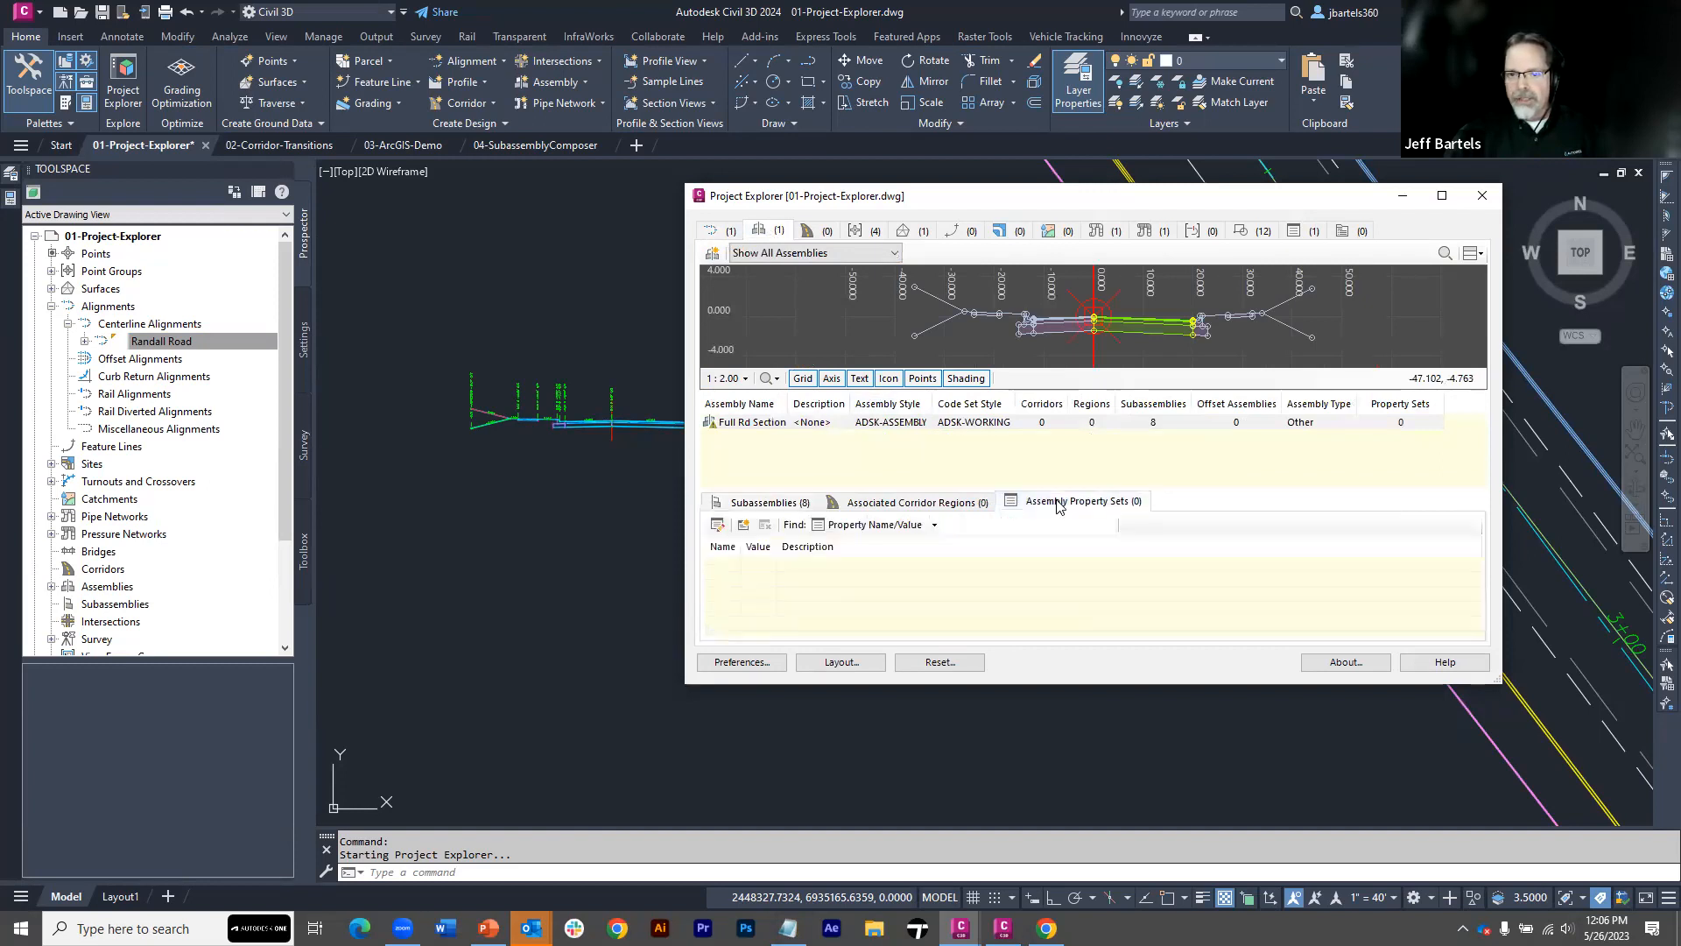
click(806, 230)
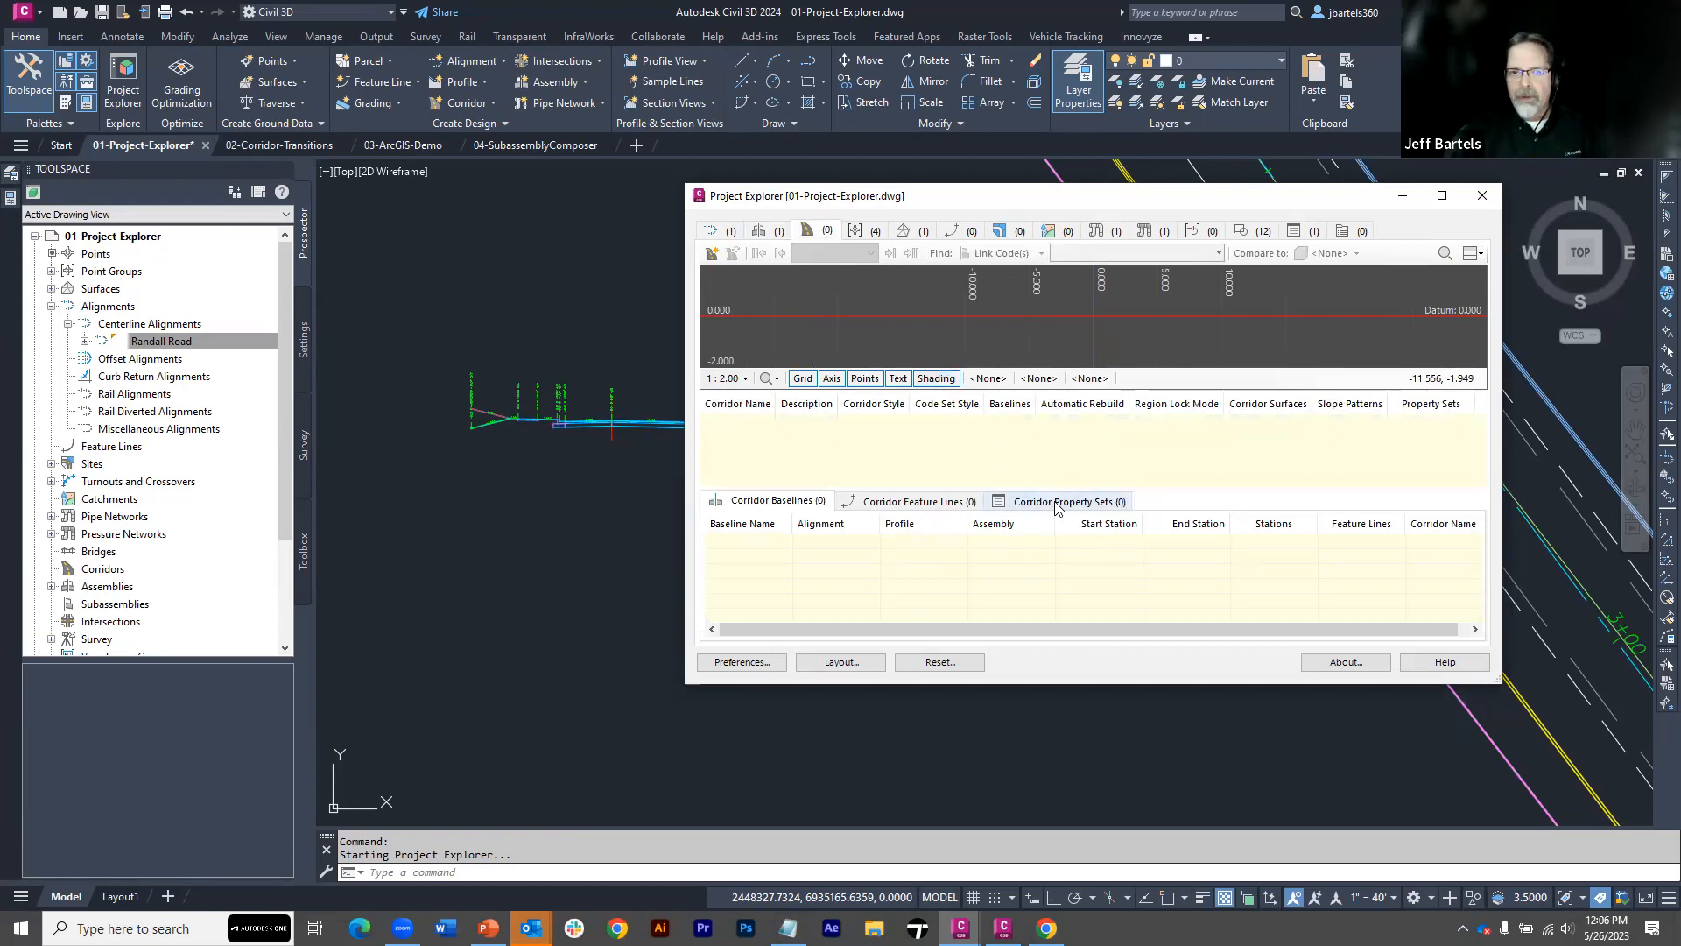
click(1295, 231)
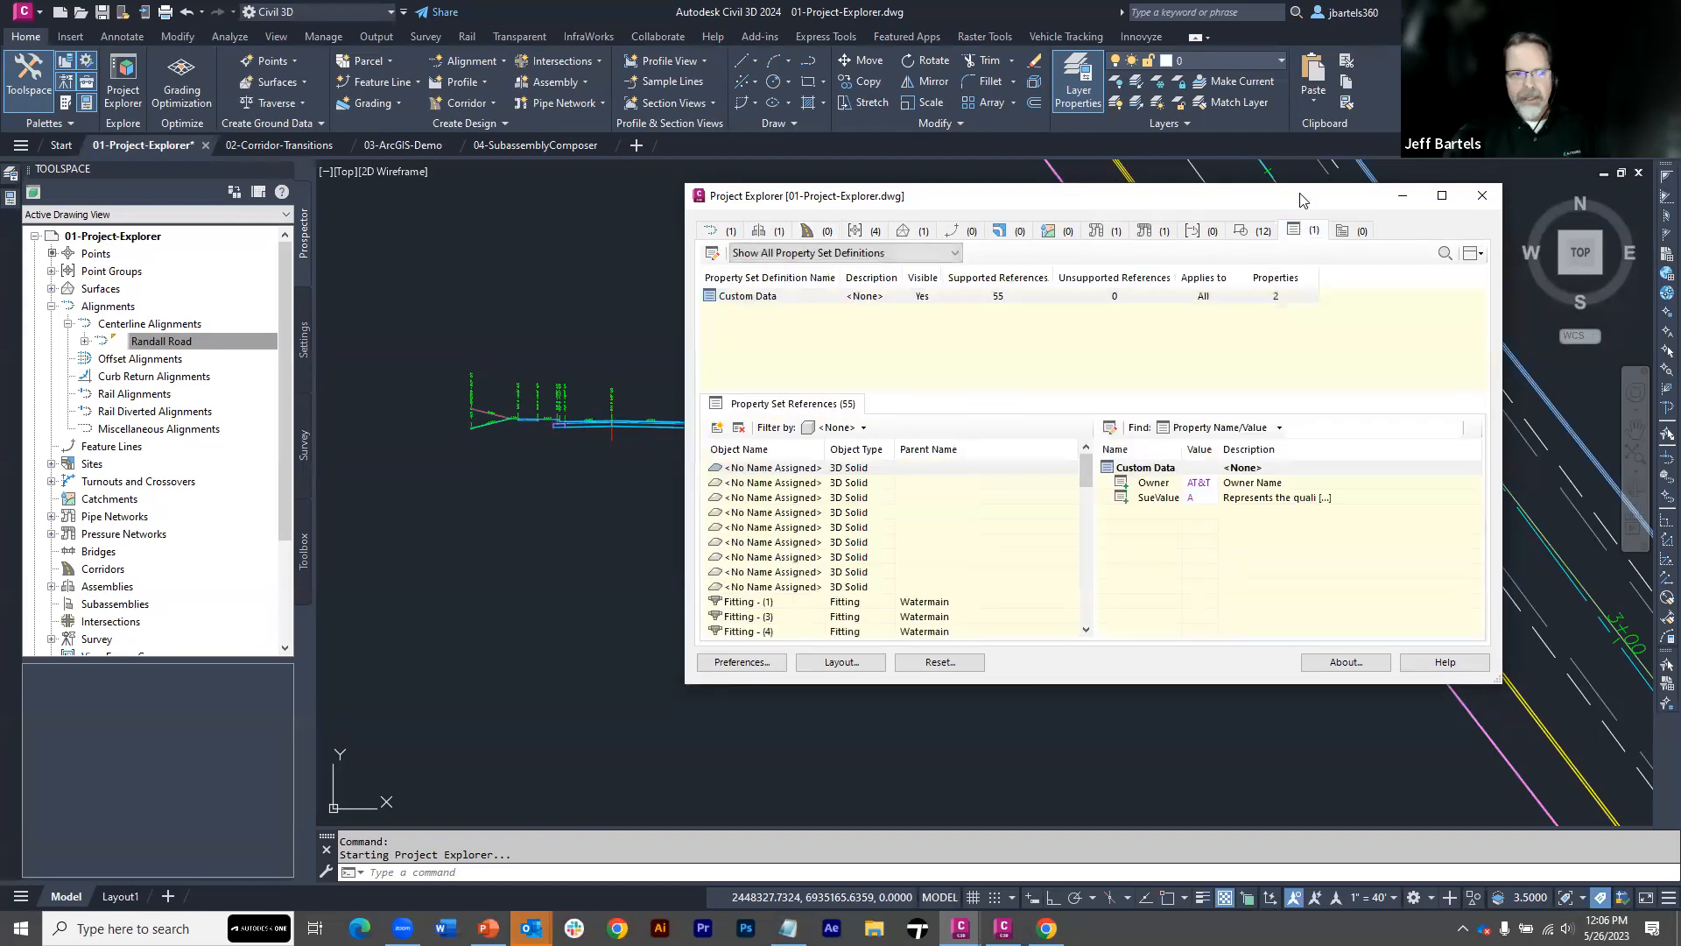
drag(1302, 201, 778, 235)
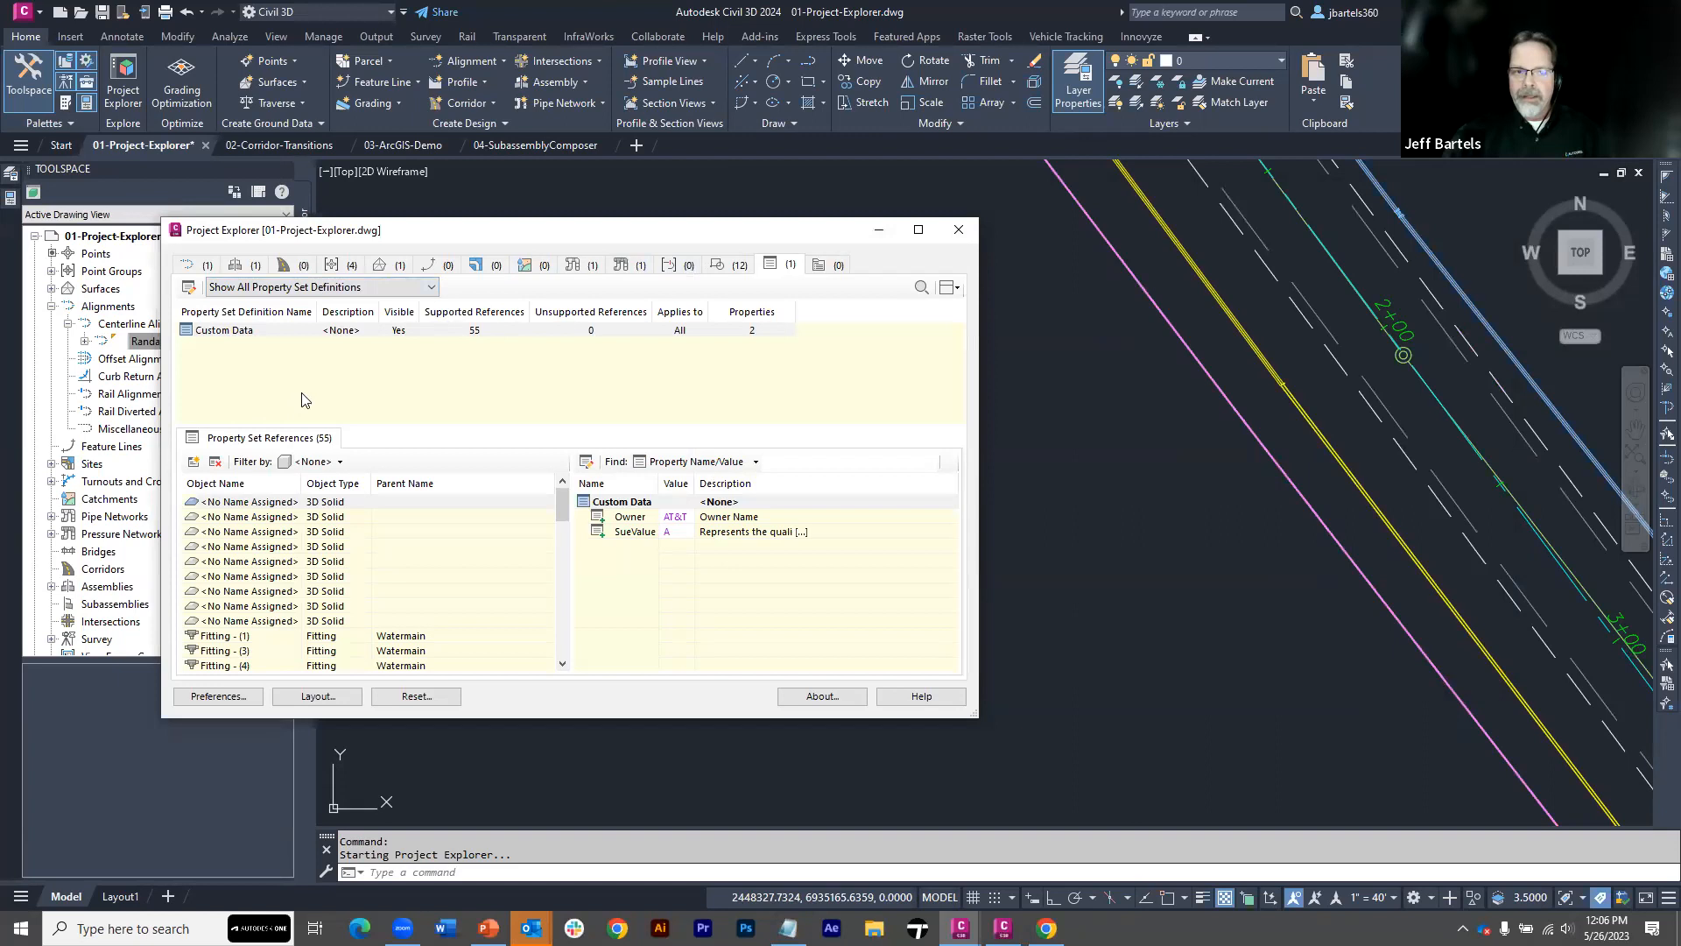
click(431, 287)
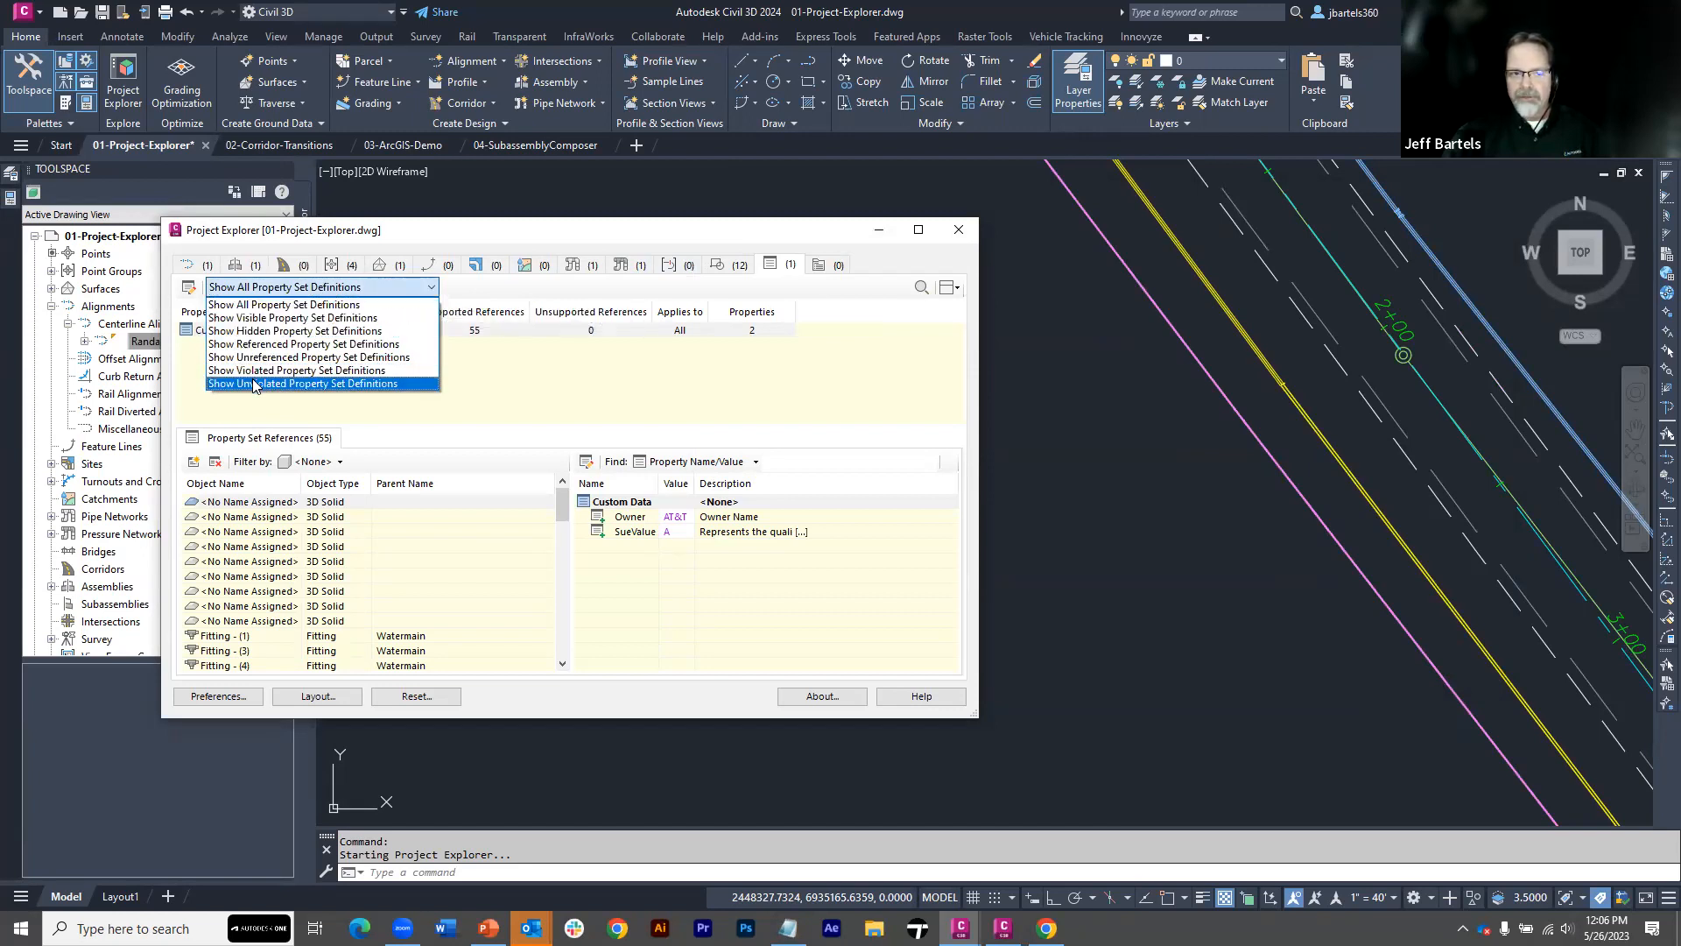
click(479, 380)
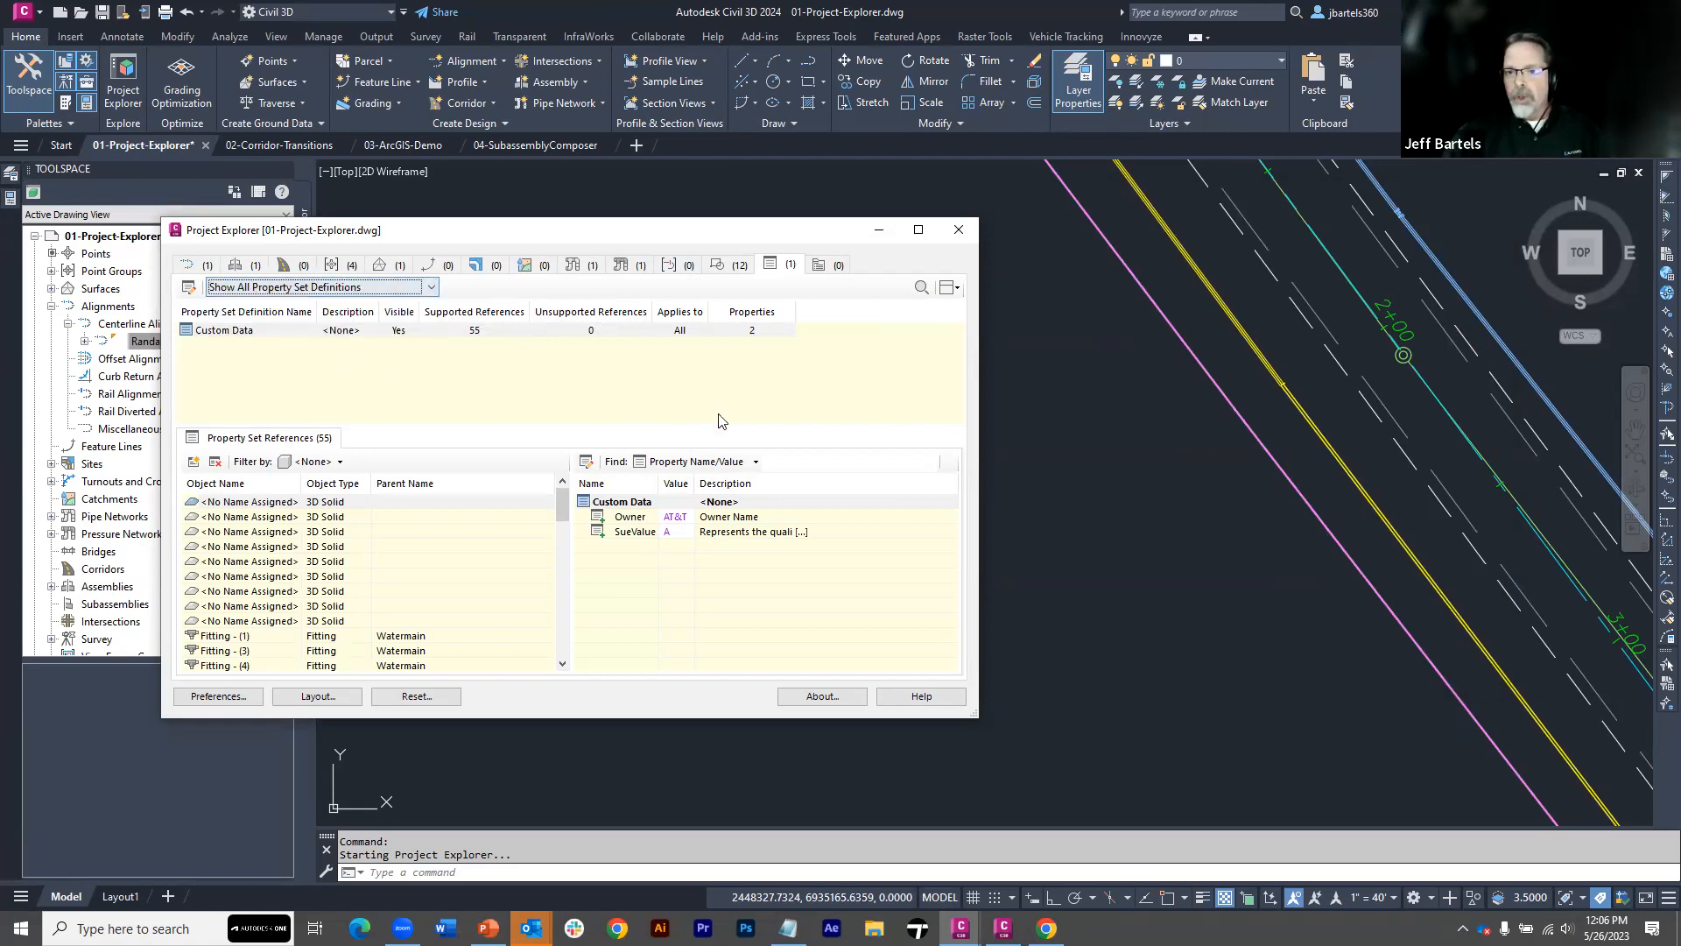
Examine the utility lines in the drawing around the side road intersection near station 4+00
scroll(1129, 450, down, 3)
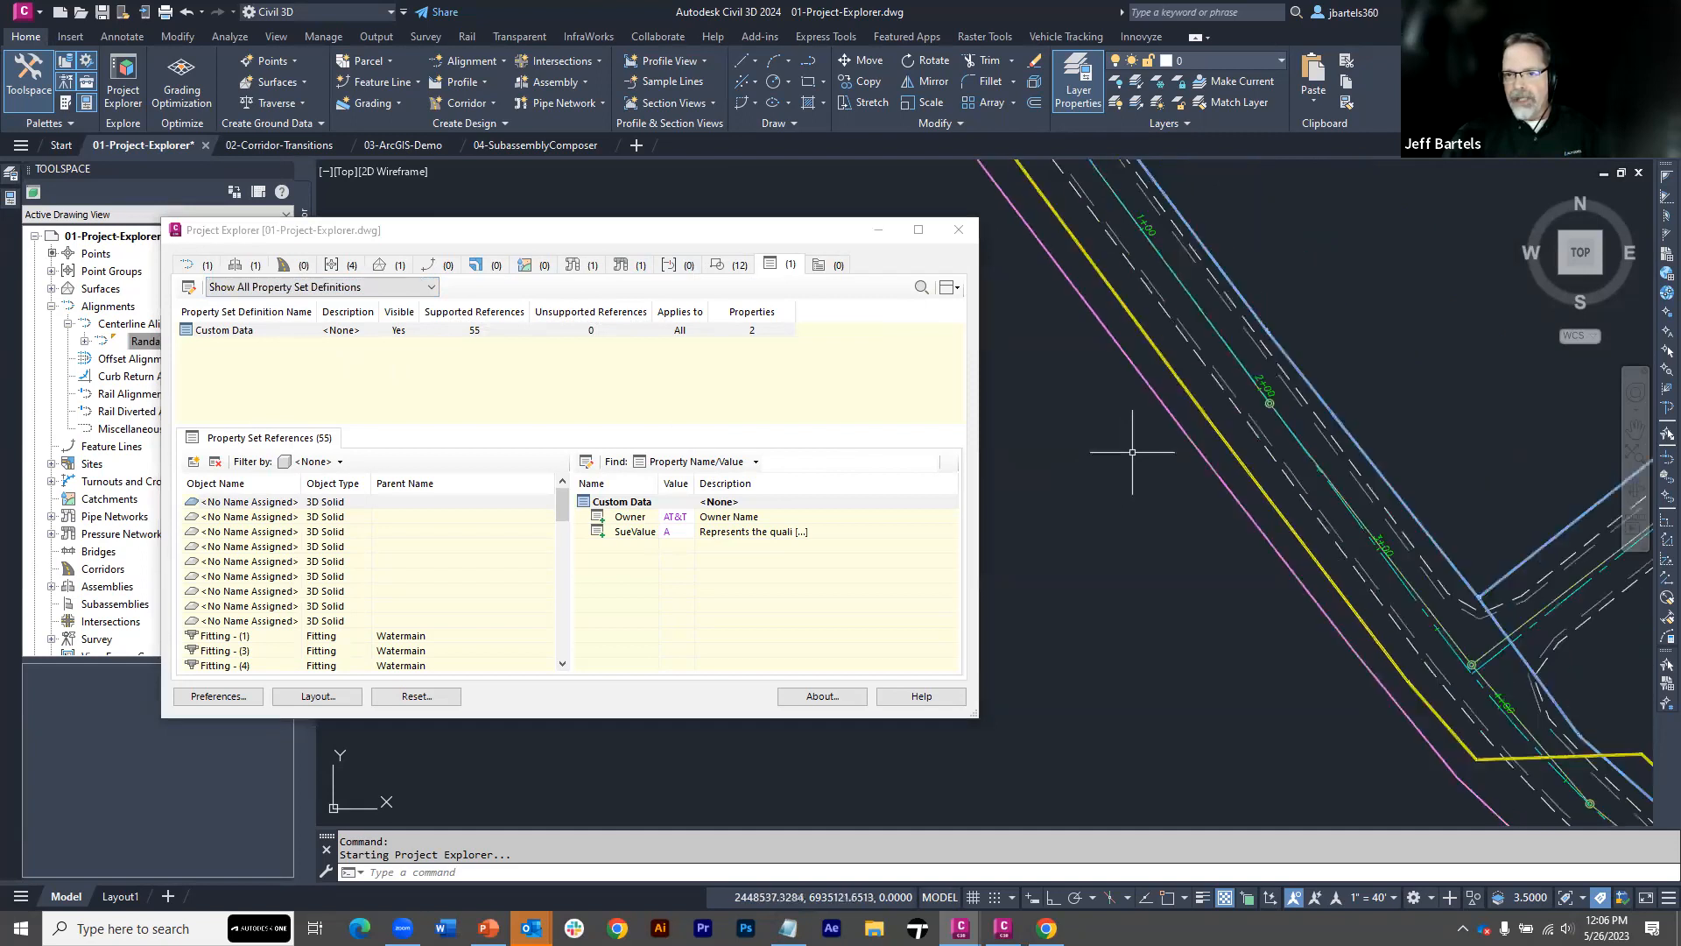
middle_drag(1188, 561, 1034, 417)
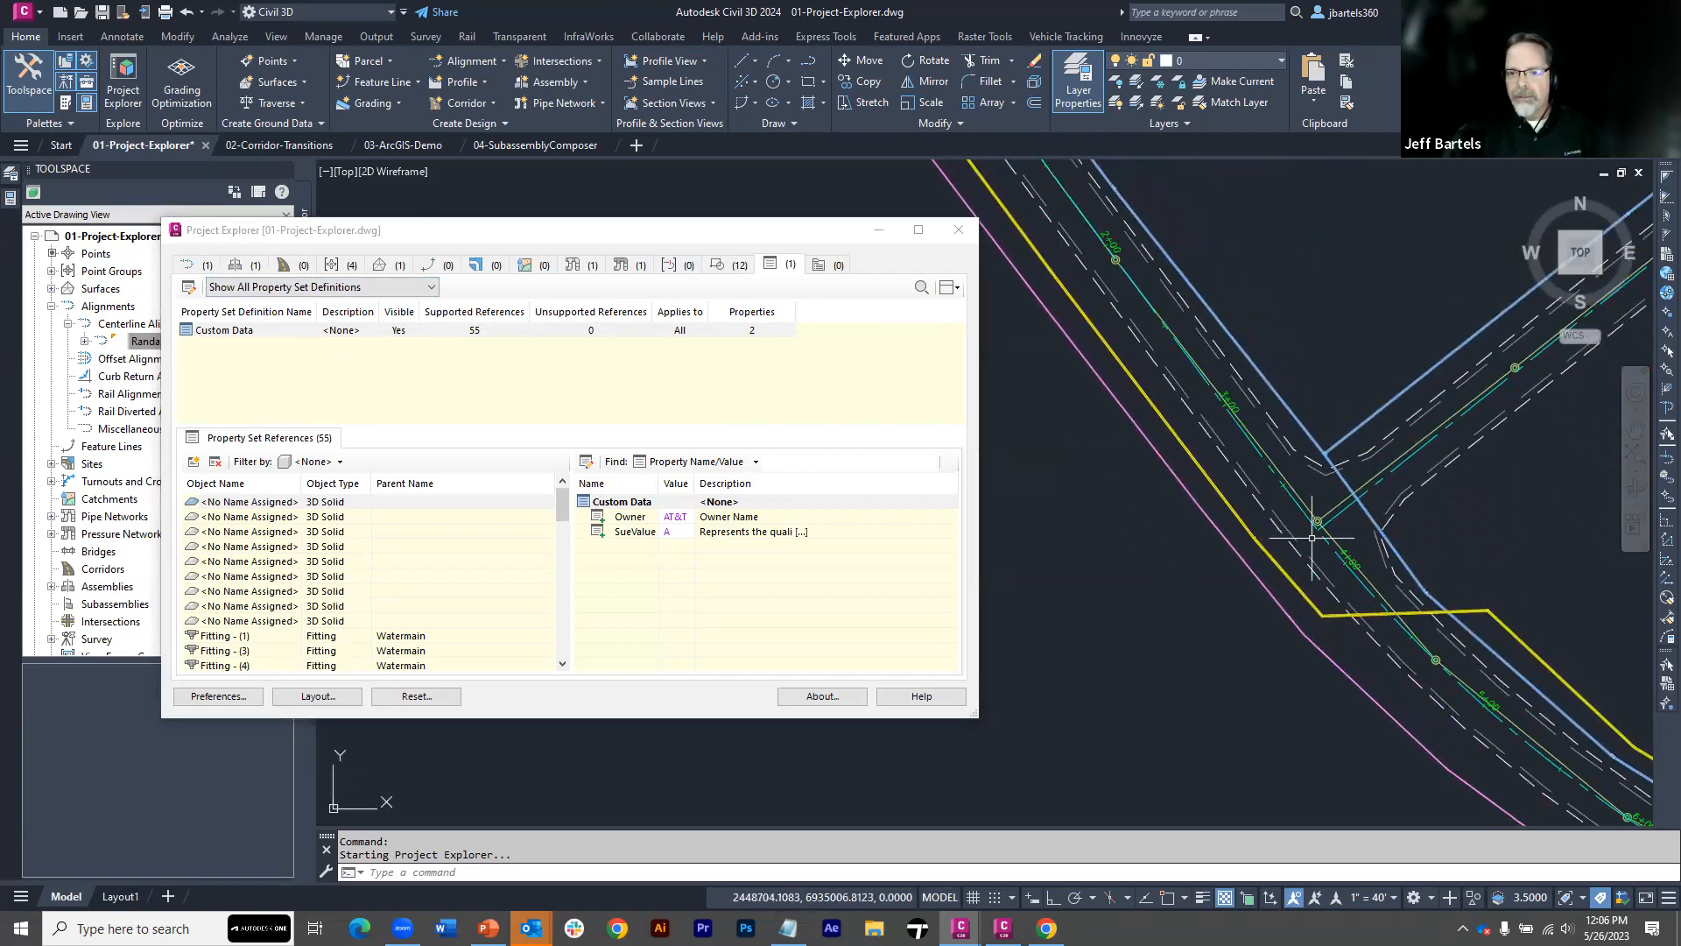
scroll(1359, 548, up, 2)
middle_drag(1340, 519, 1316, 480)
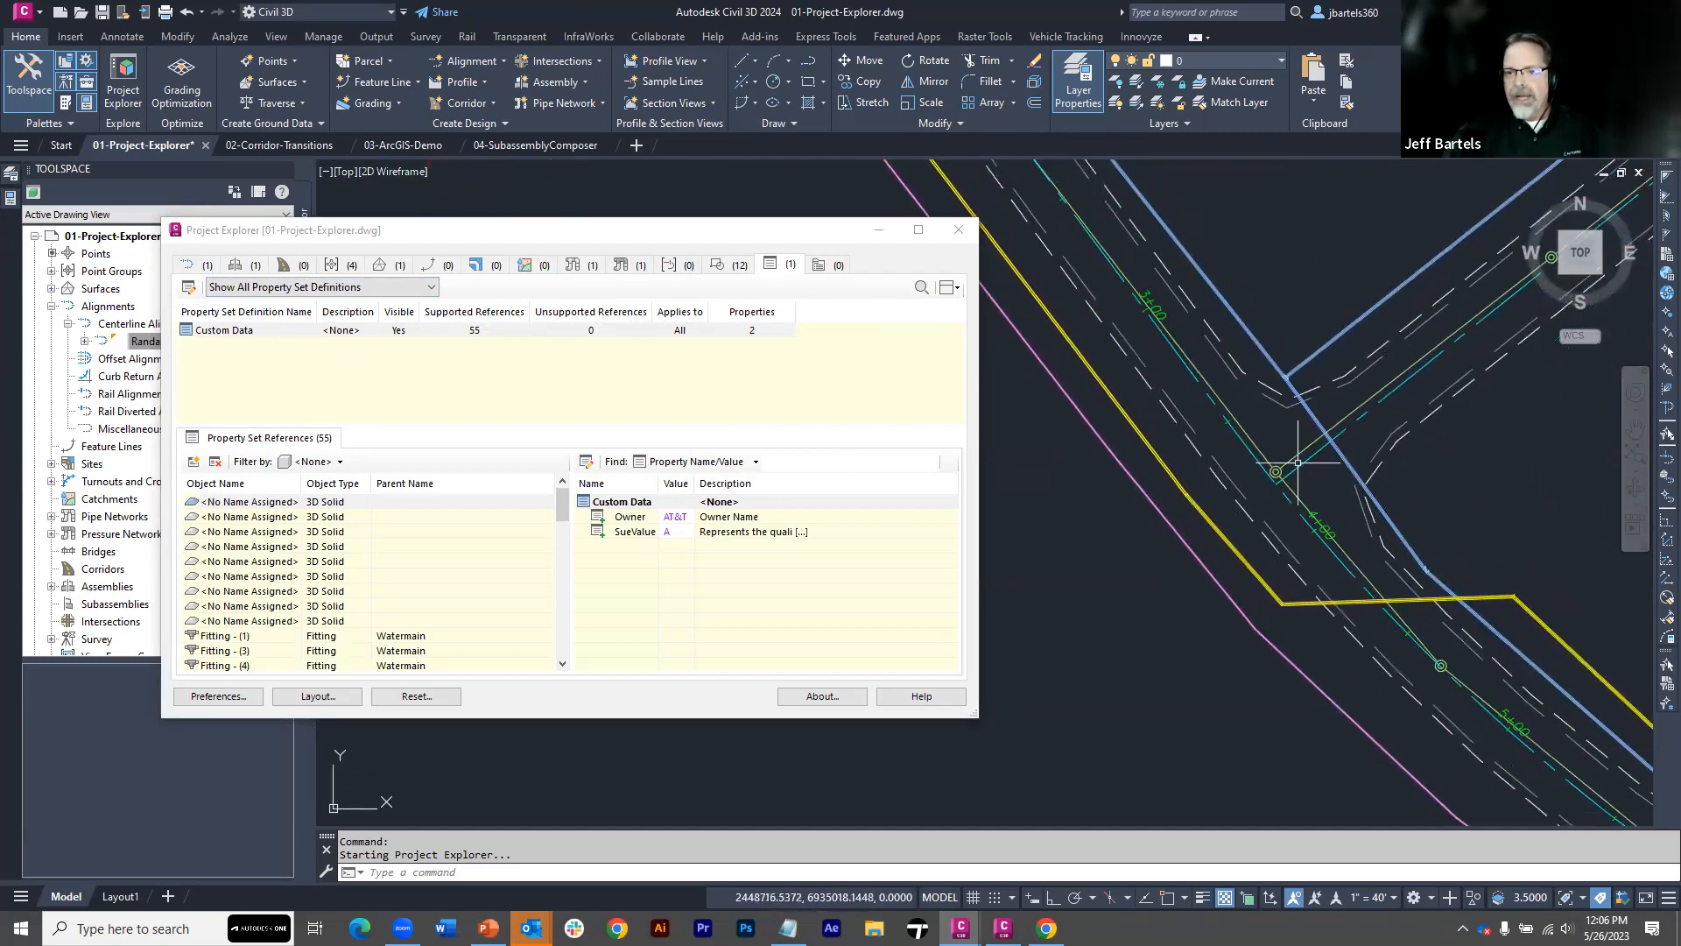
mouse_move(1295, 456)
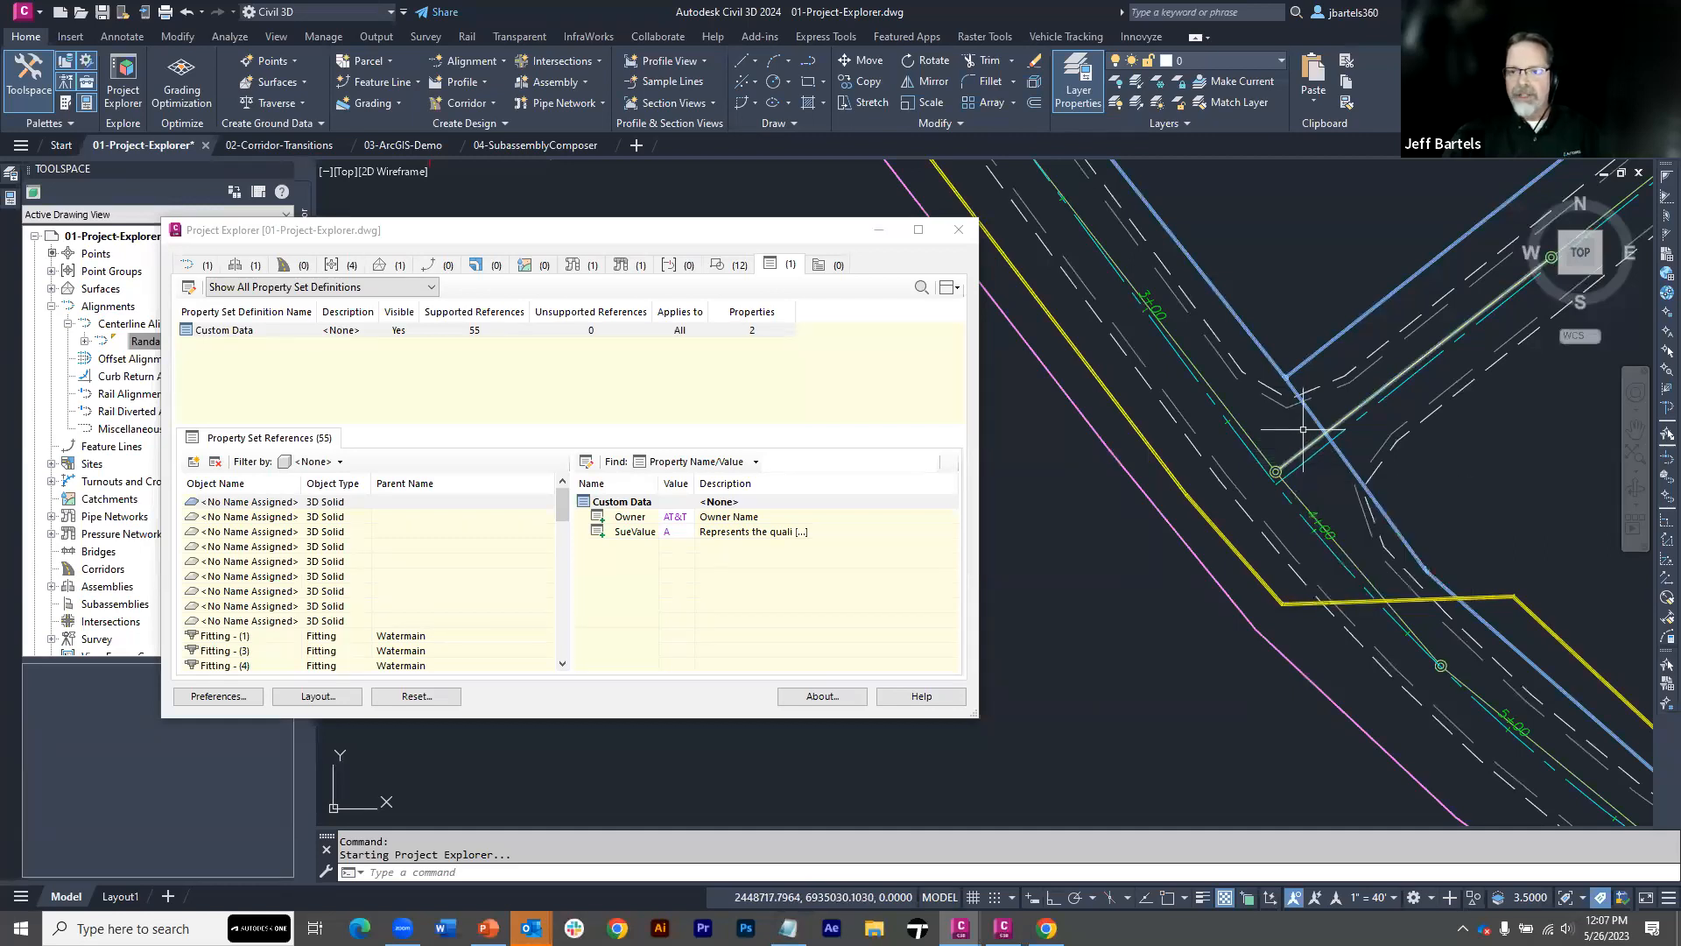
mouse_move(1313, 408)
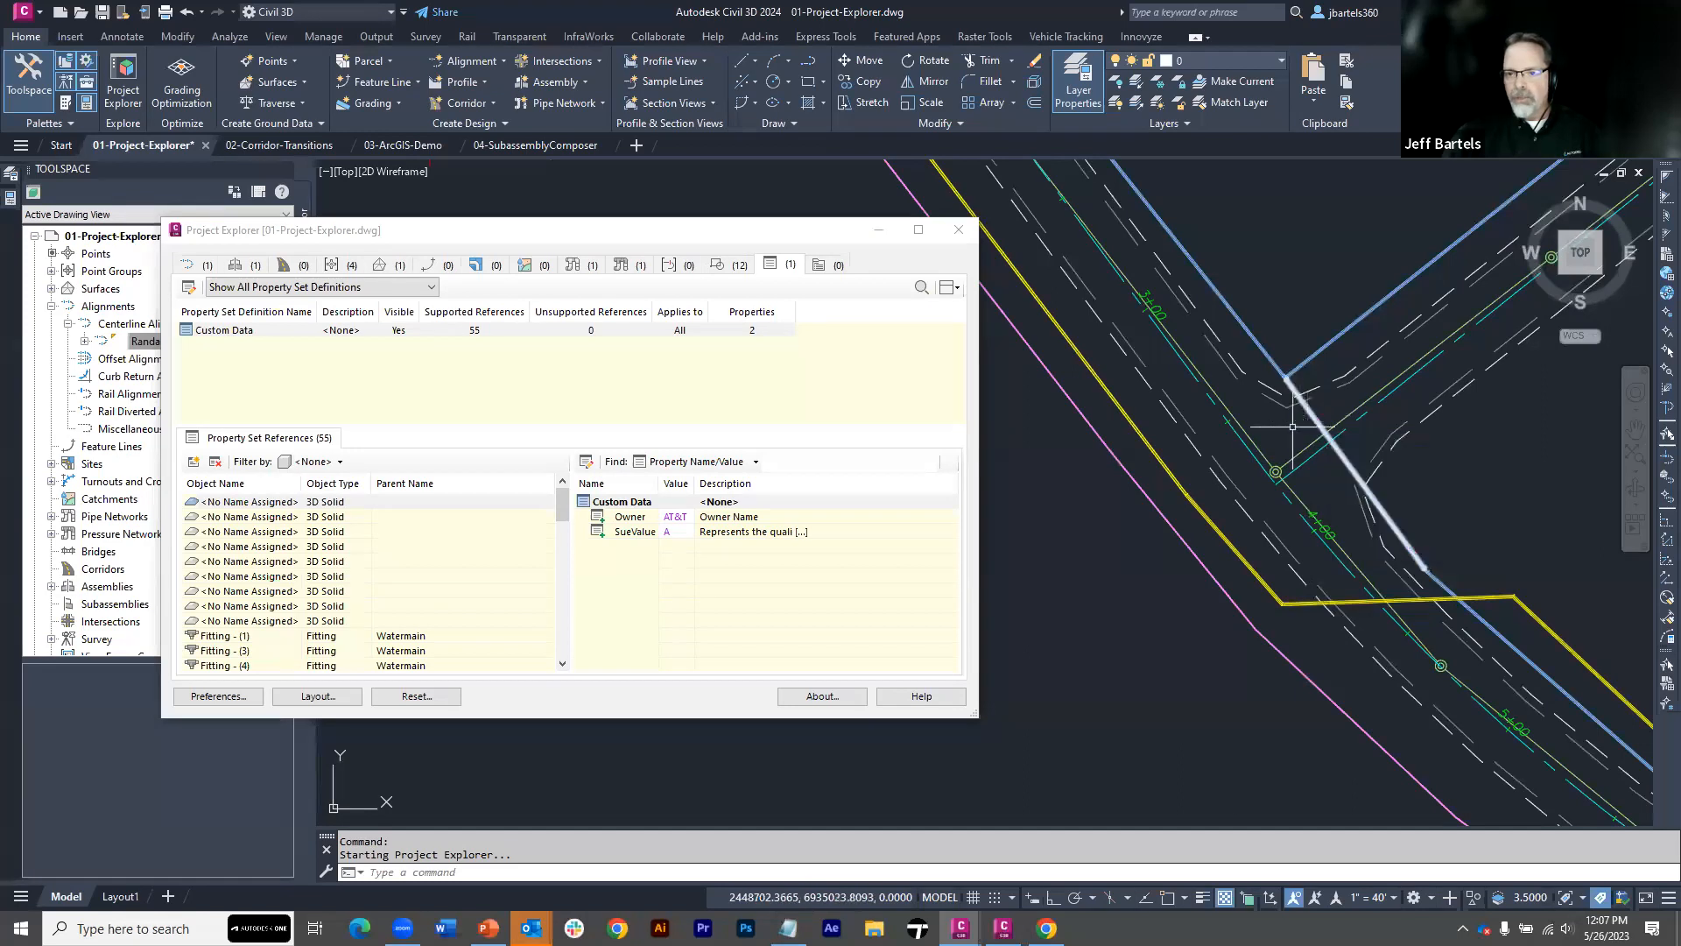
mouse_move(1200, 508)
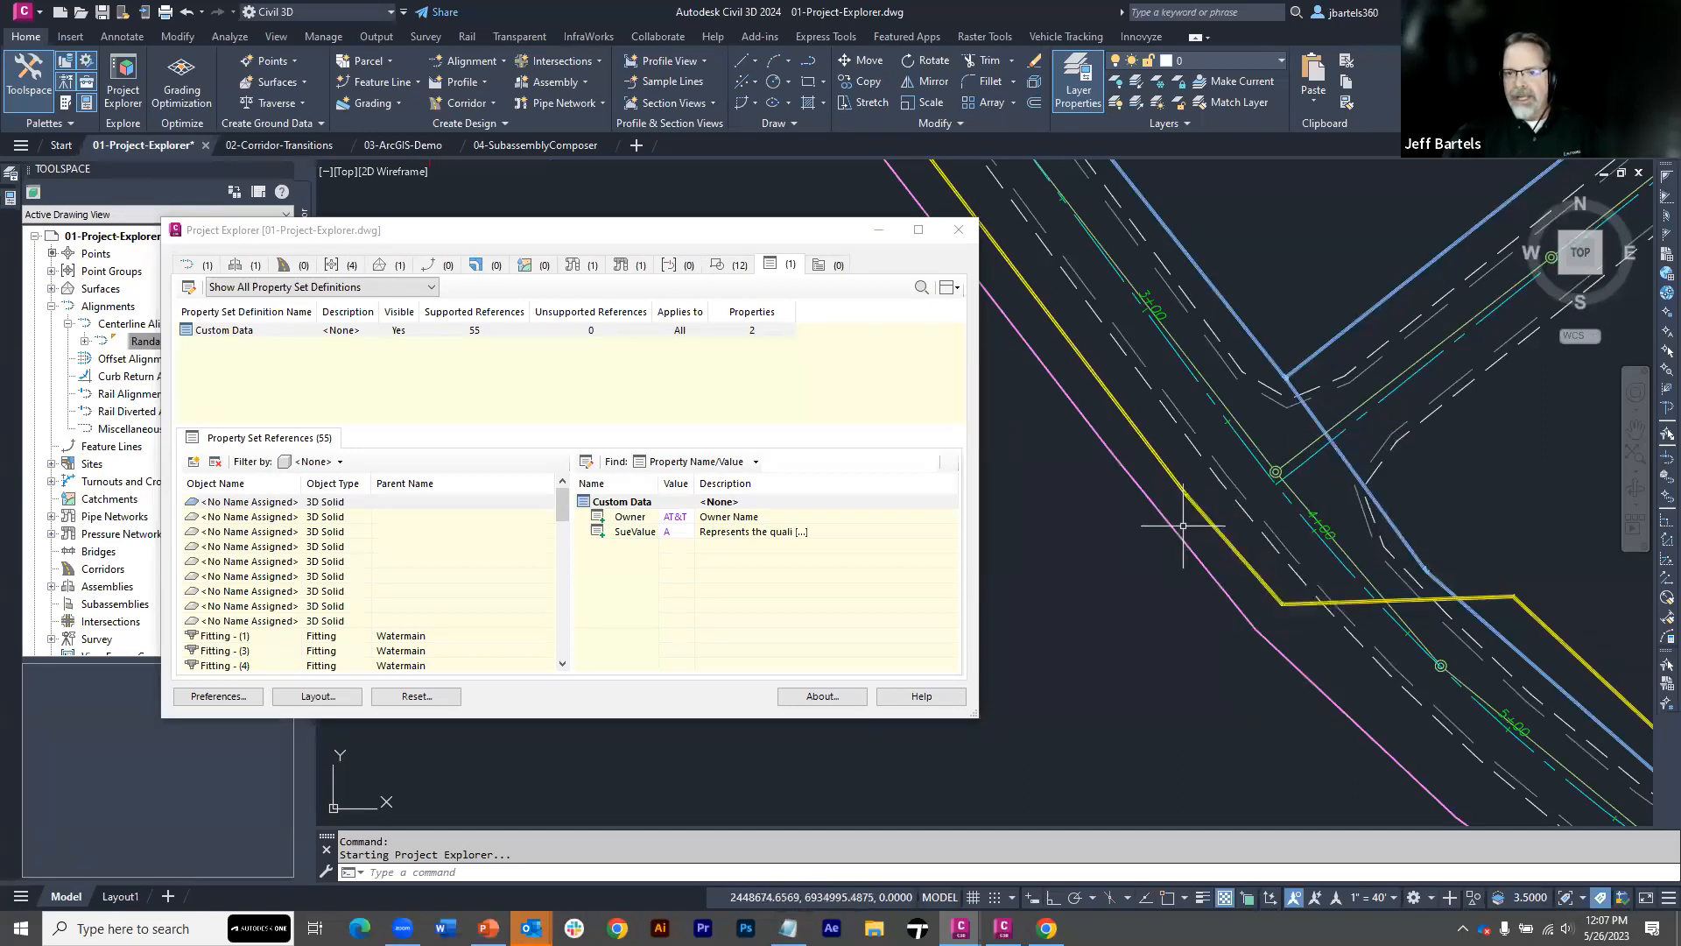
mouse_move(1178, 534)
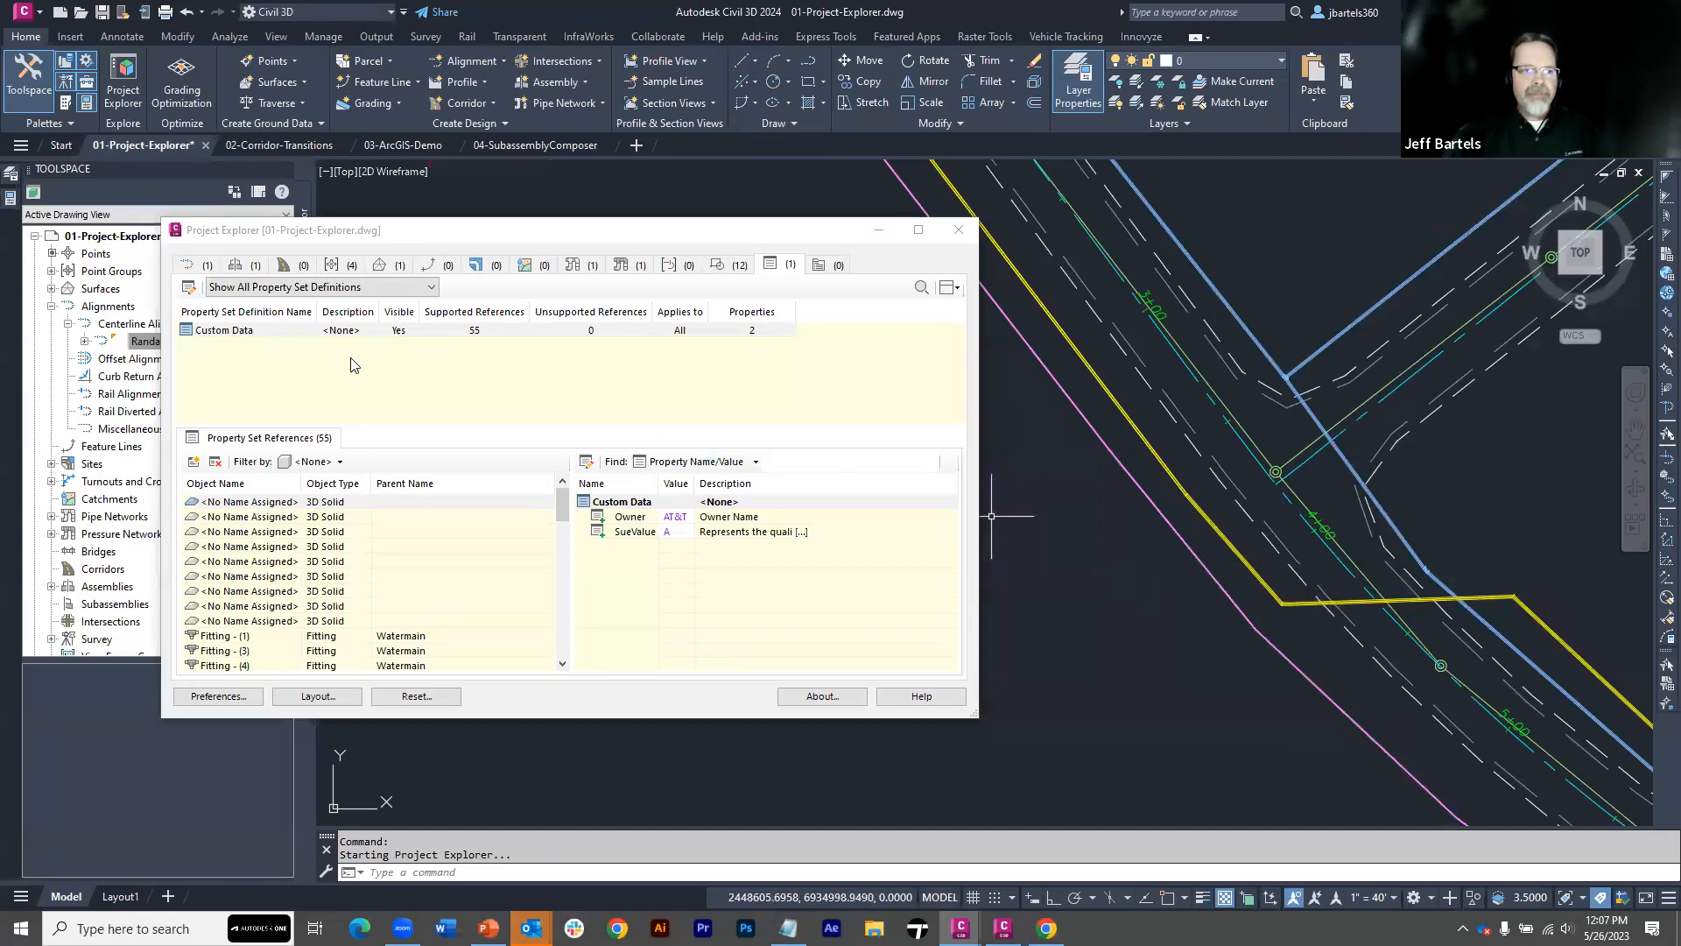
click(189, 290)
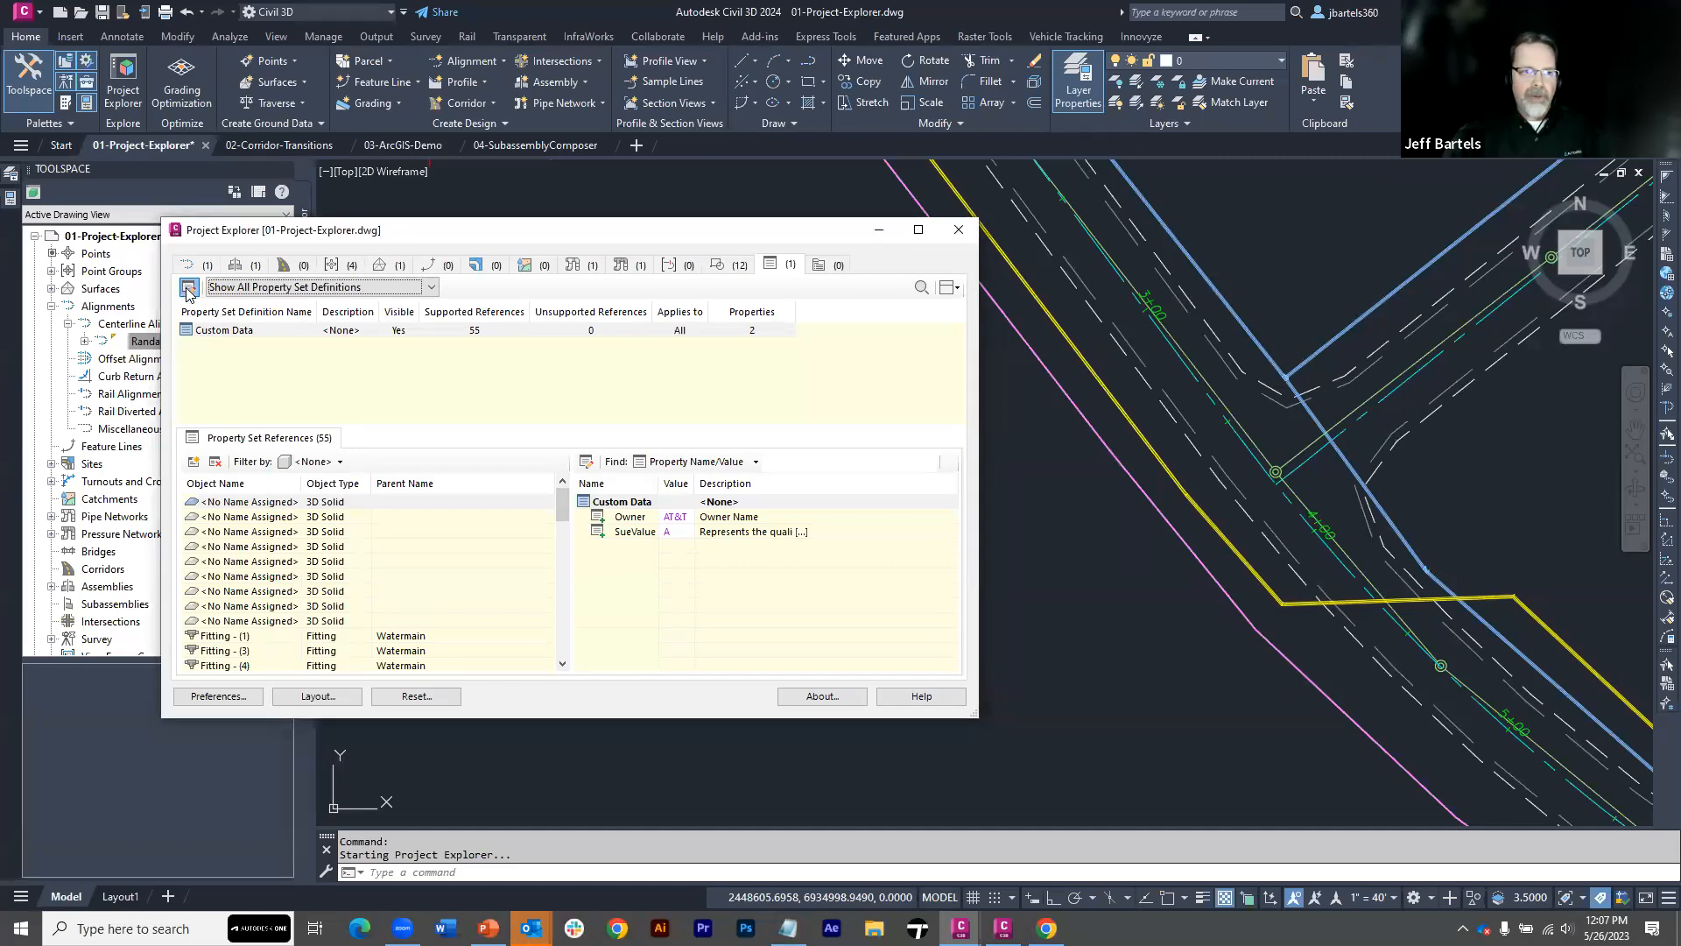
Open the drawing's property set definitions in Style Manager for review, then close it without changes
click(188, 290)
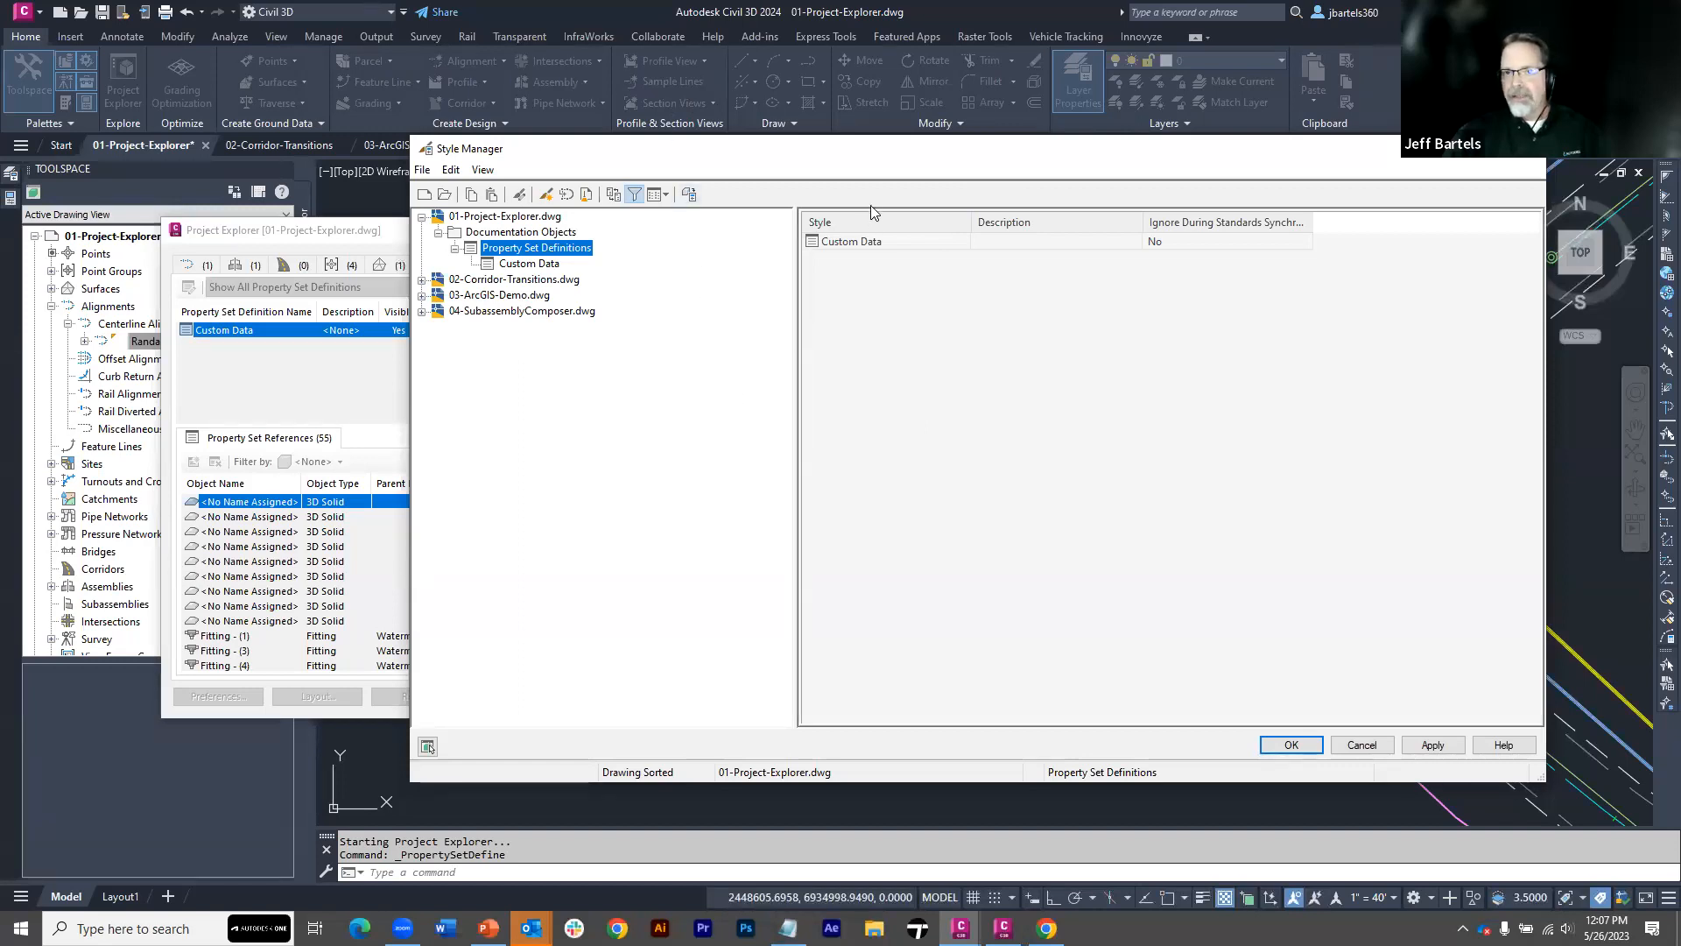
drag(898, 160, 871, 187)
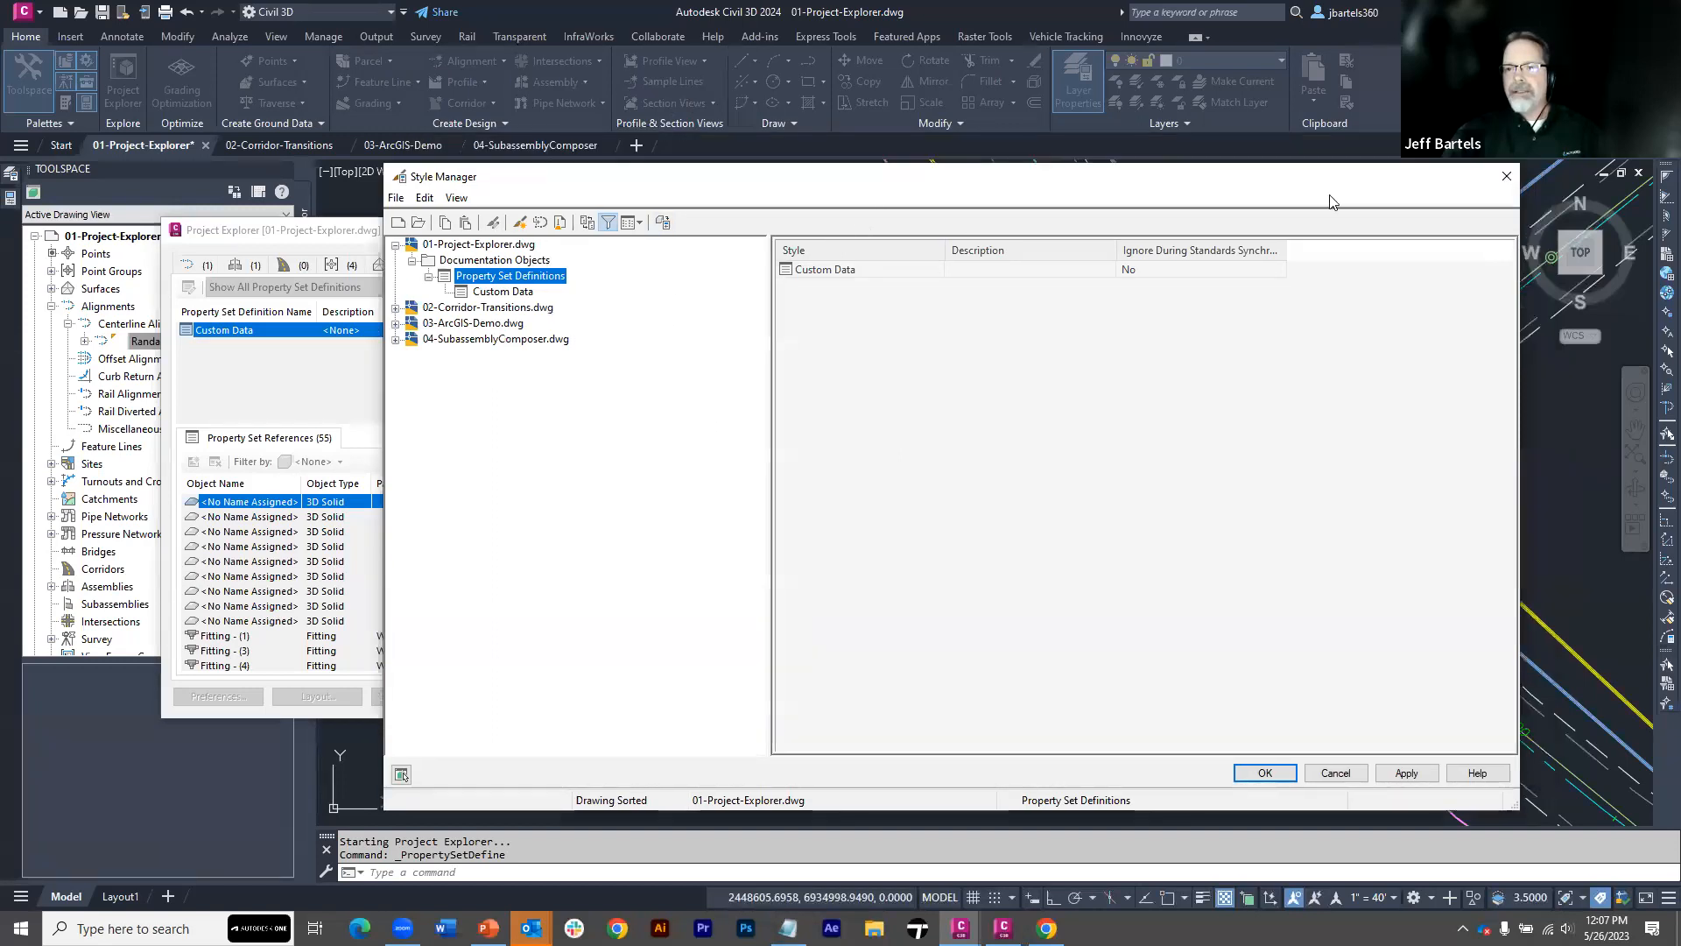
click(1507, 178)
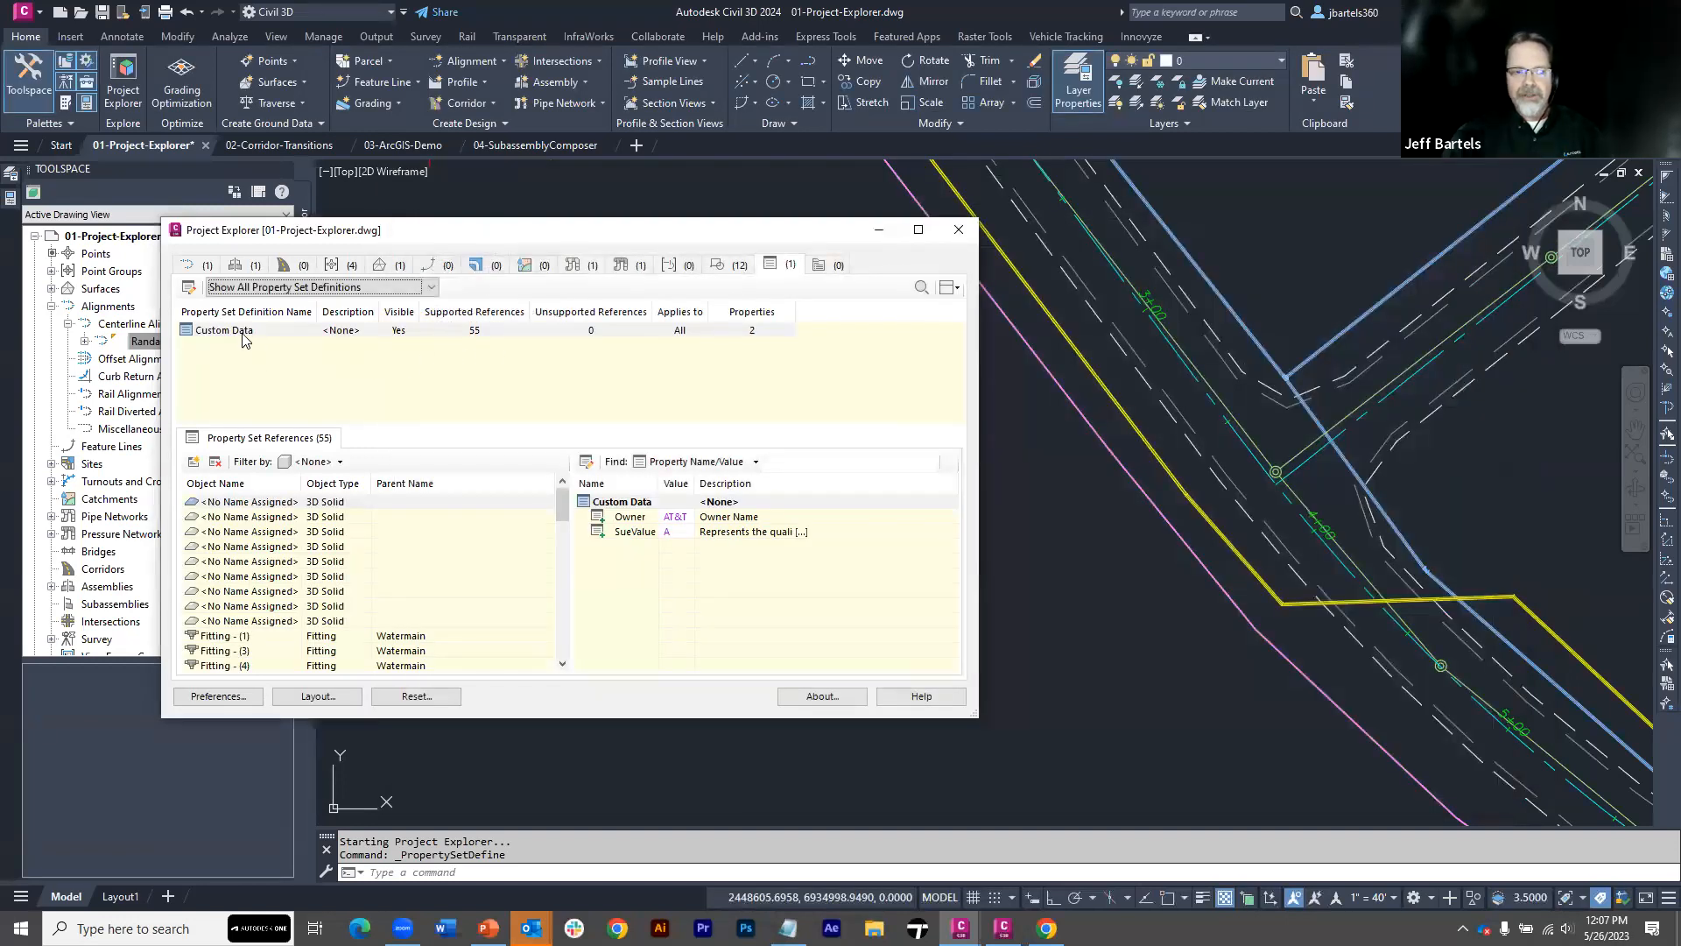
Filter the Custom Data property set references in Project Explorer to show only structures
click(229, 334)
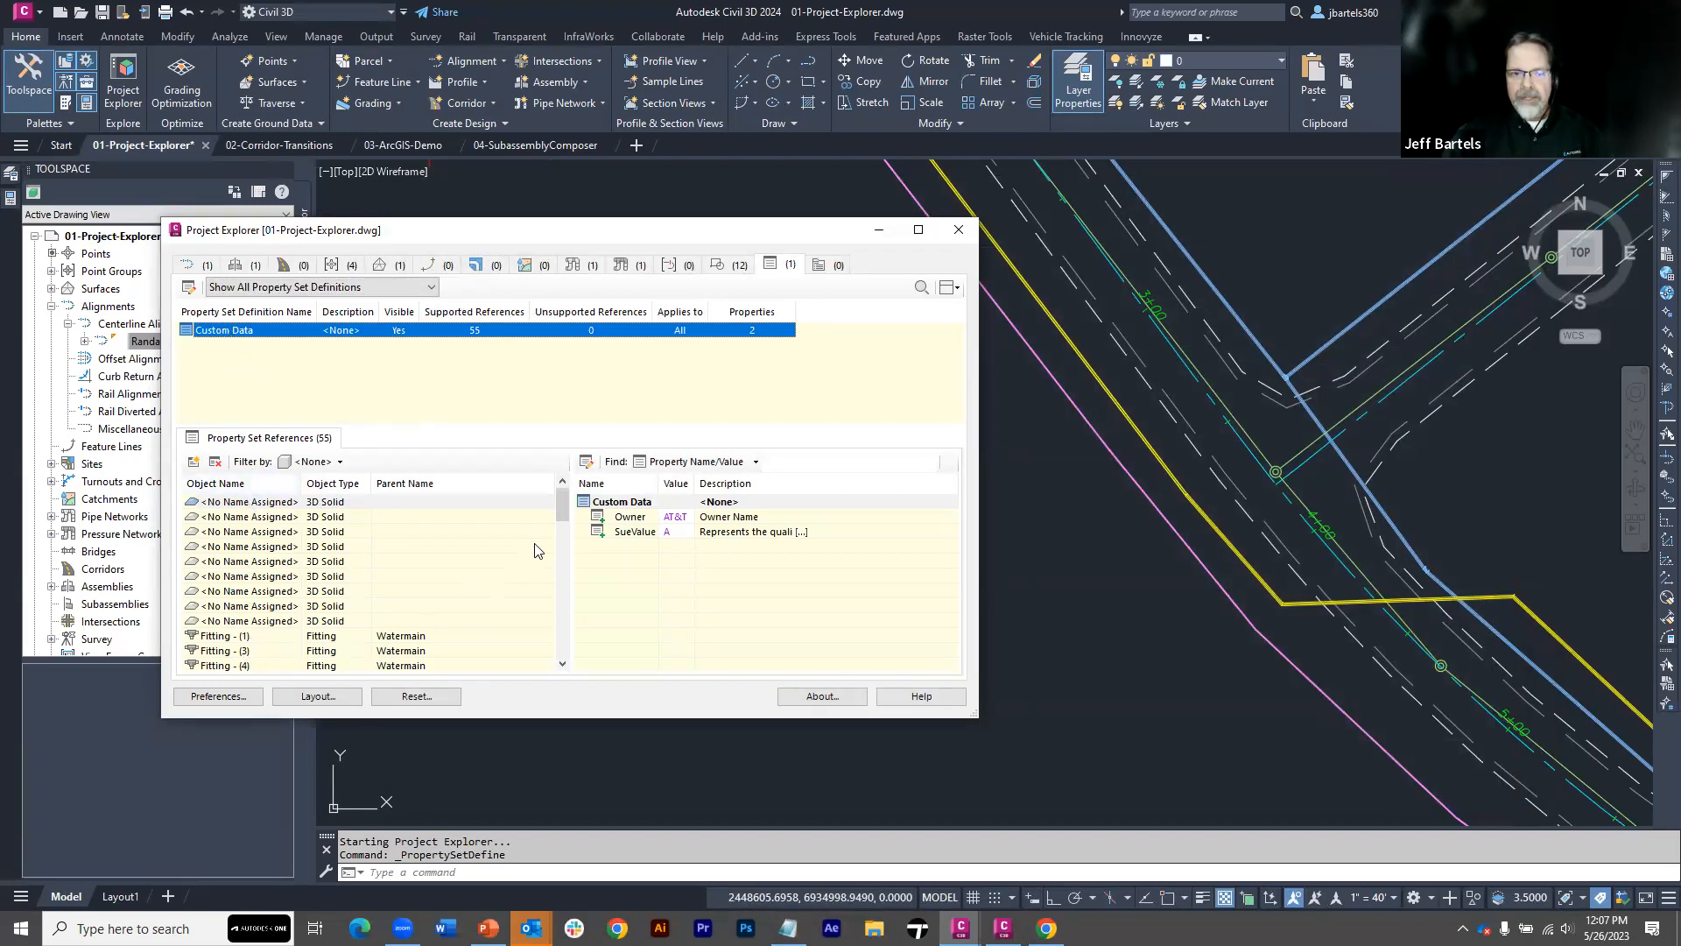
mouse_move(562, 518)
mouse_down()
mouse_move(575, 636)
mouse_move(565, 498)
mouse_up()
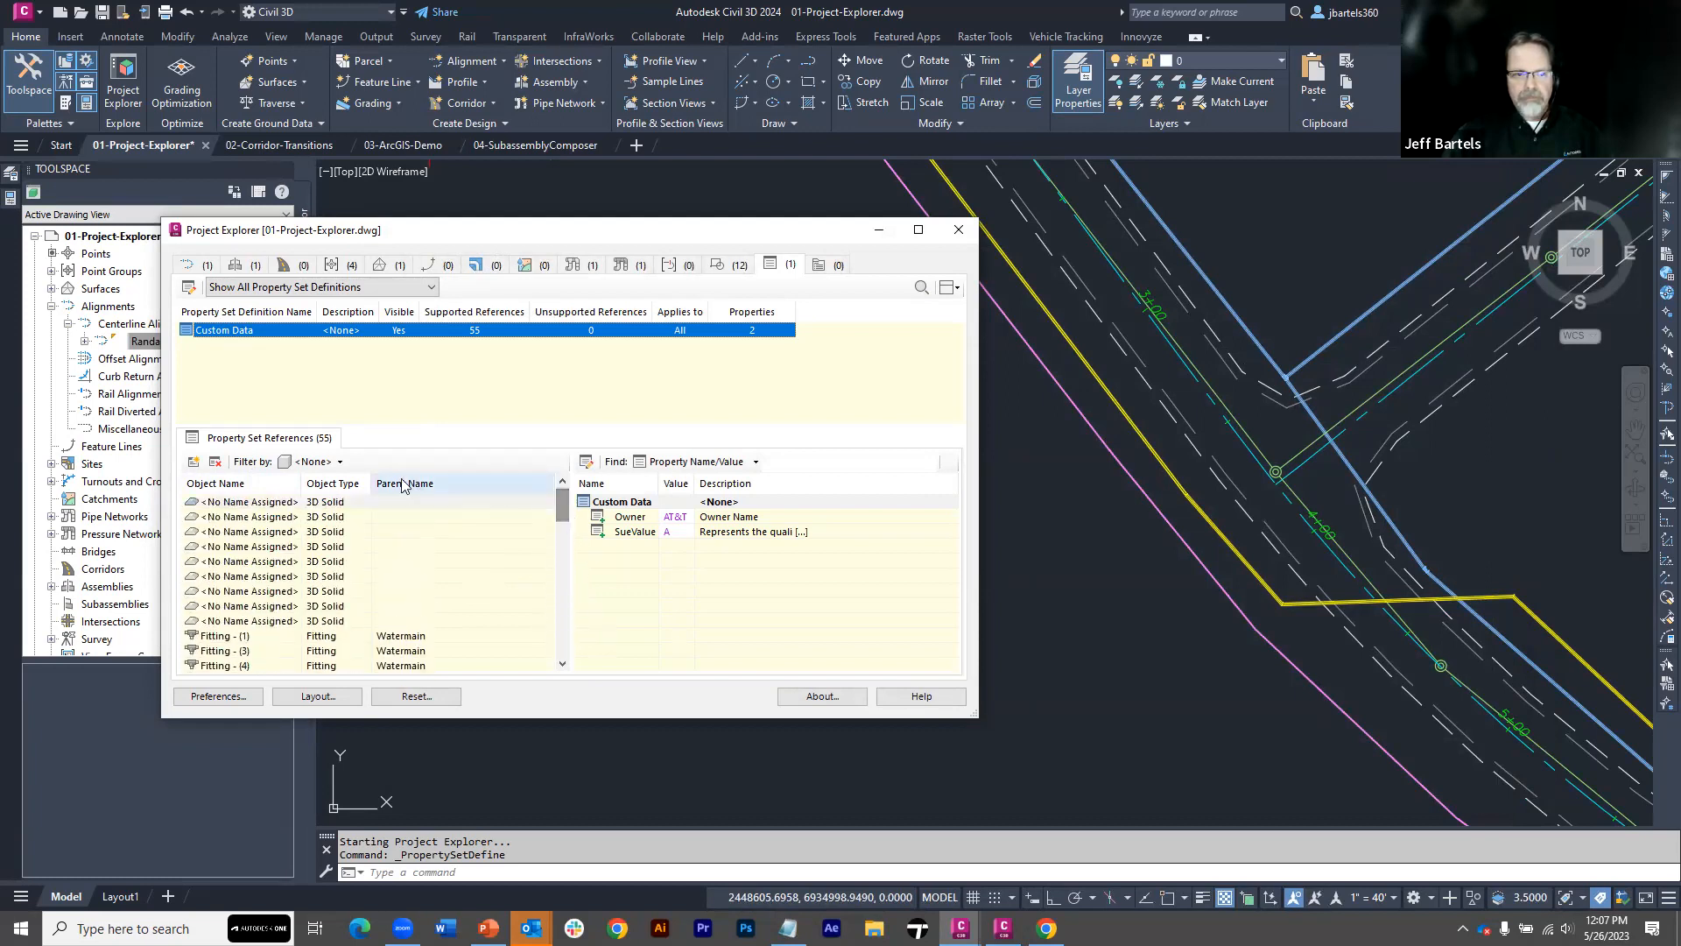
click(333, 462)
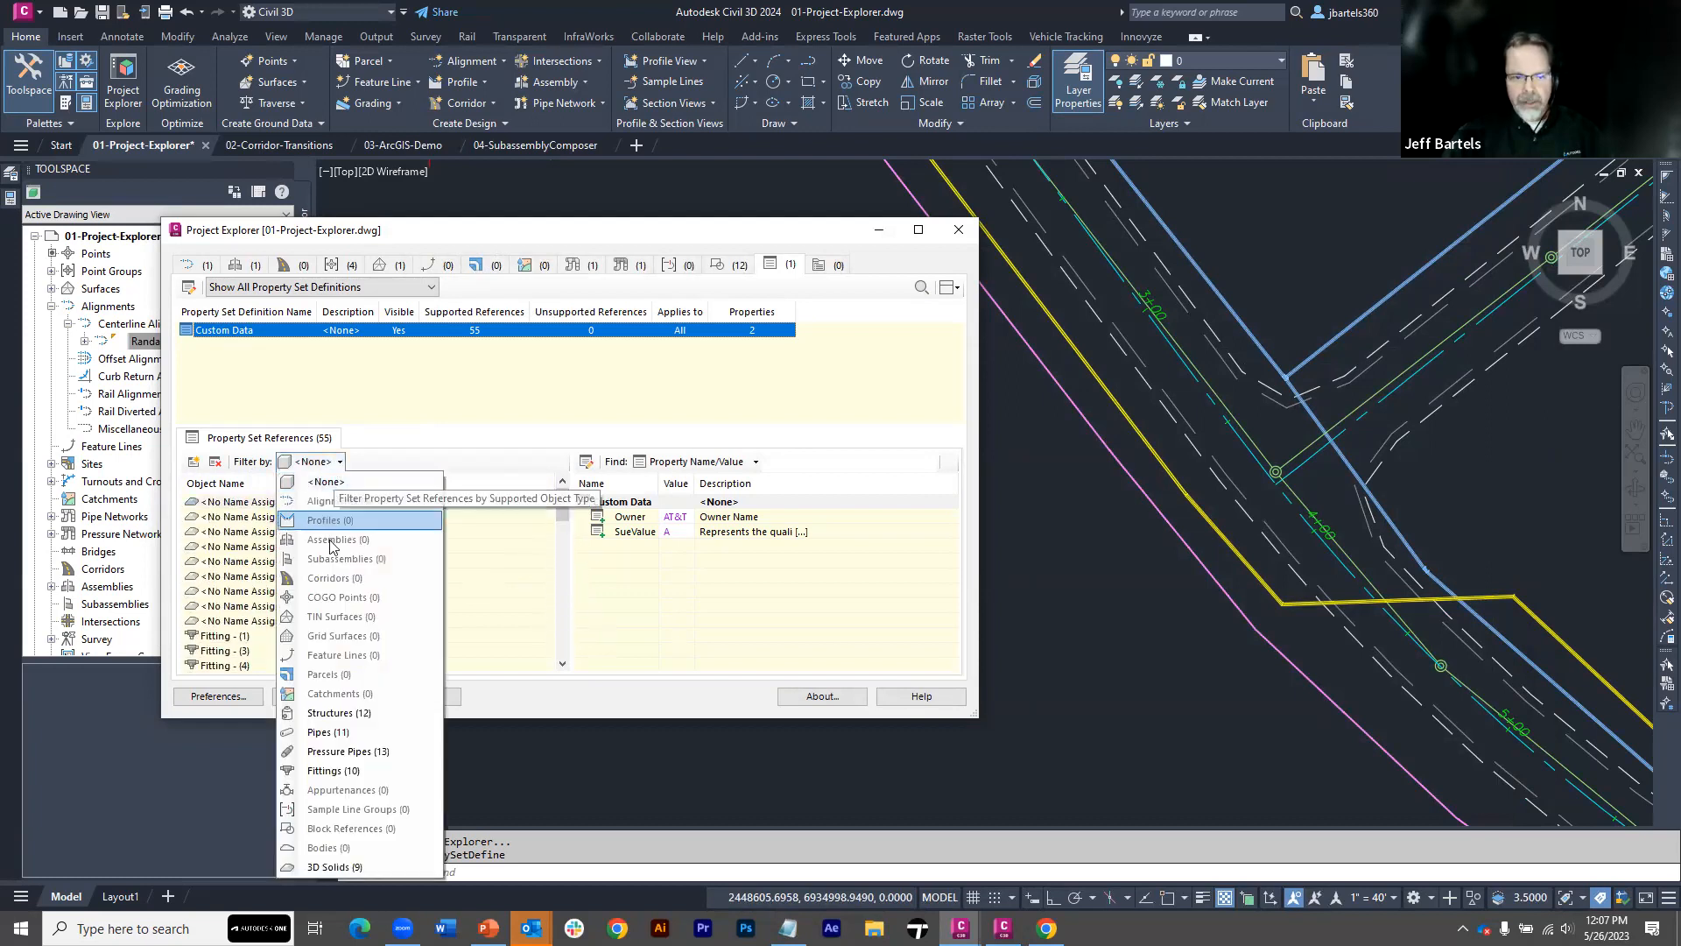
click(319, 714)
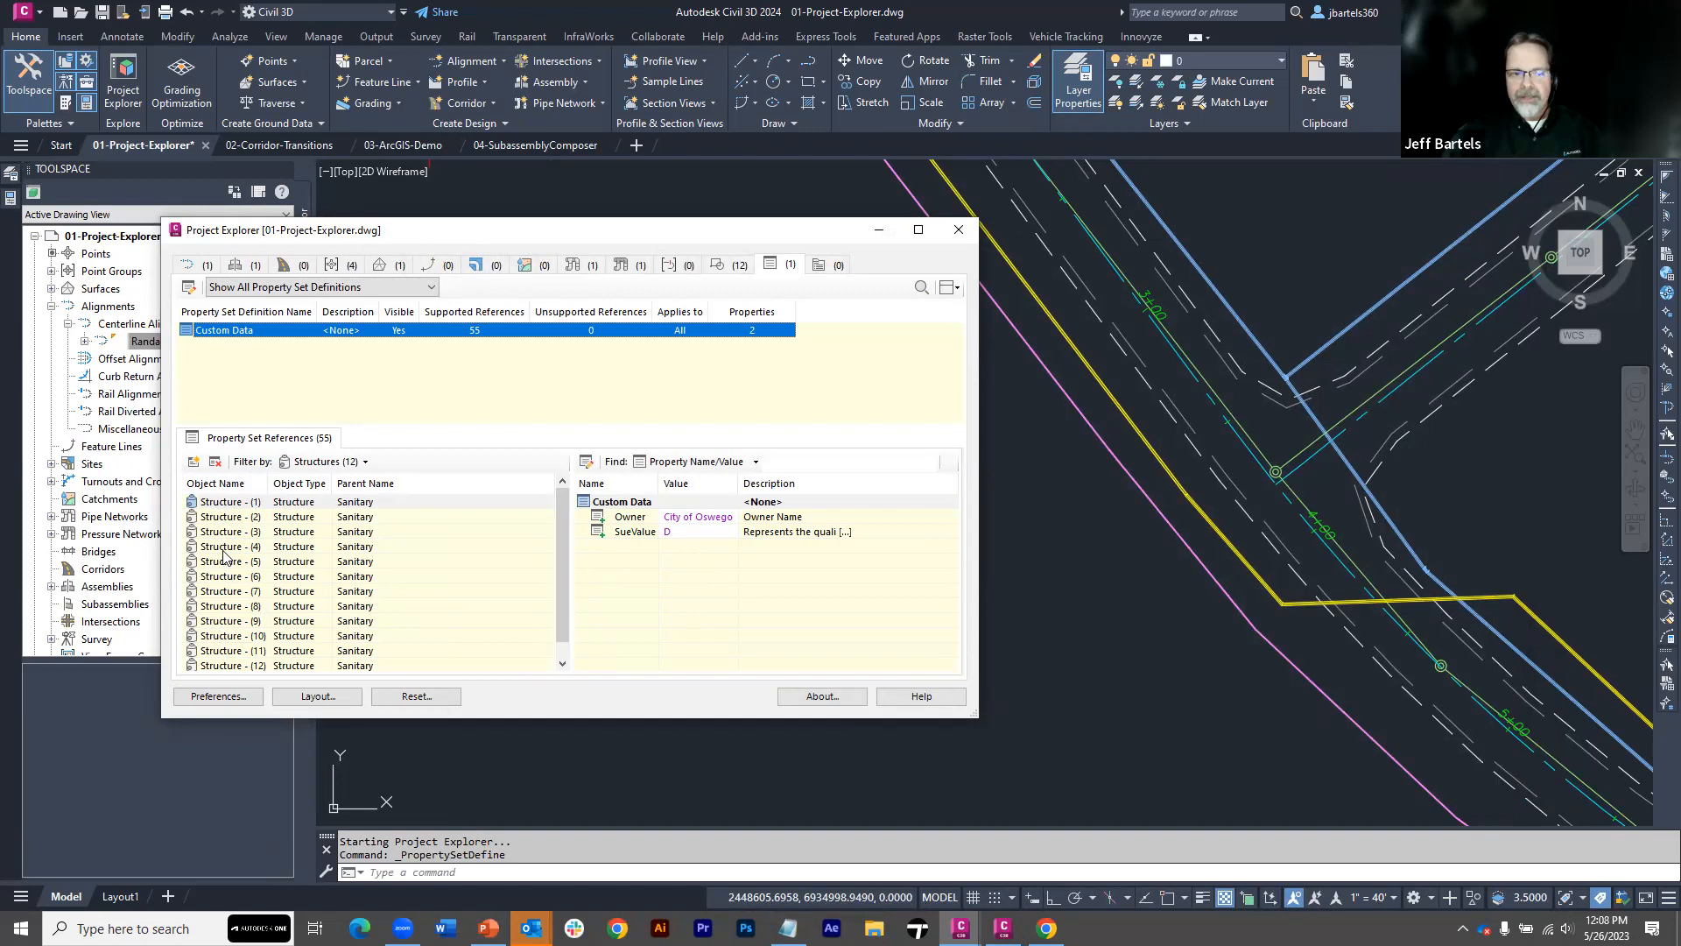
Zoom the drawing to Structure - (1) from the property set references and examine its surroundings
right_click(218, 507)
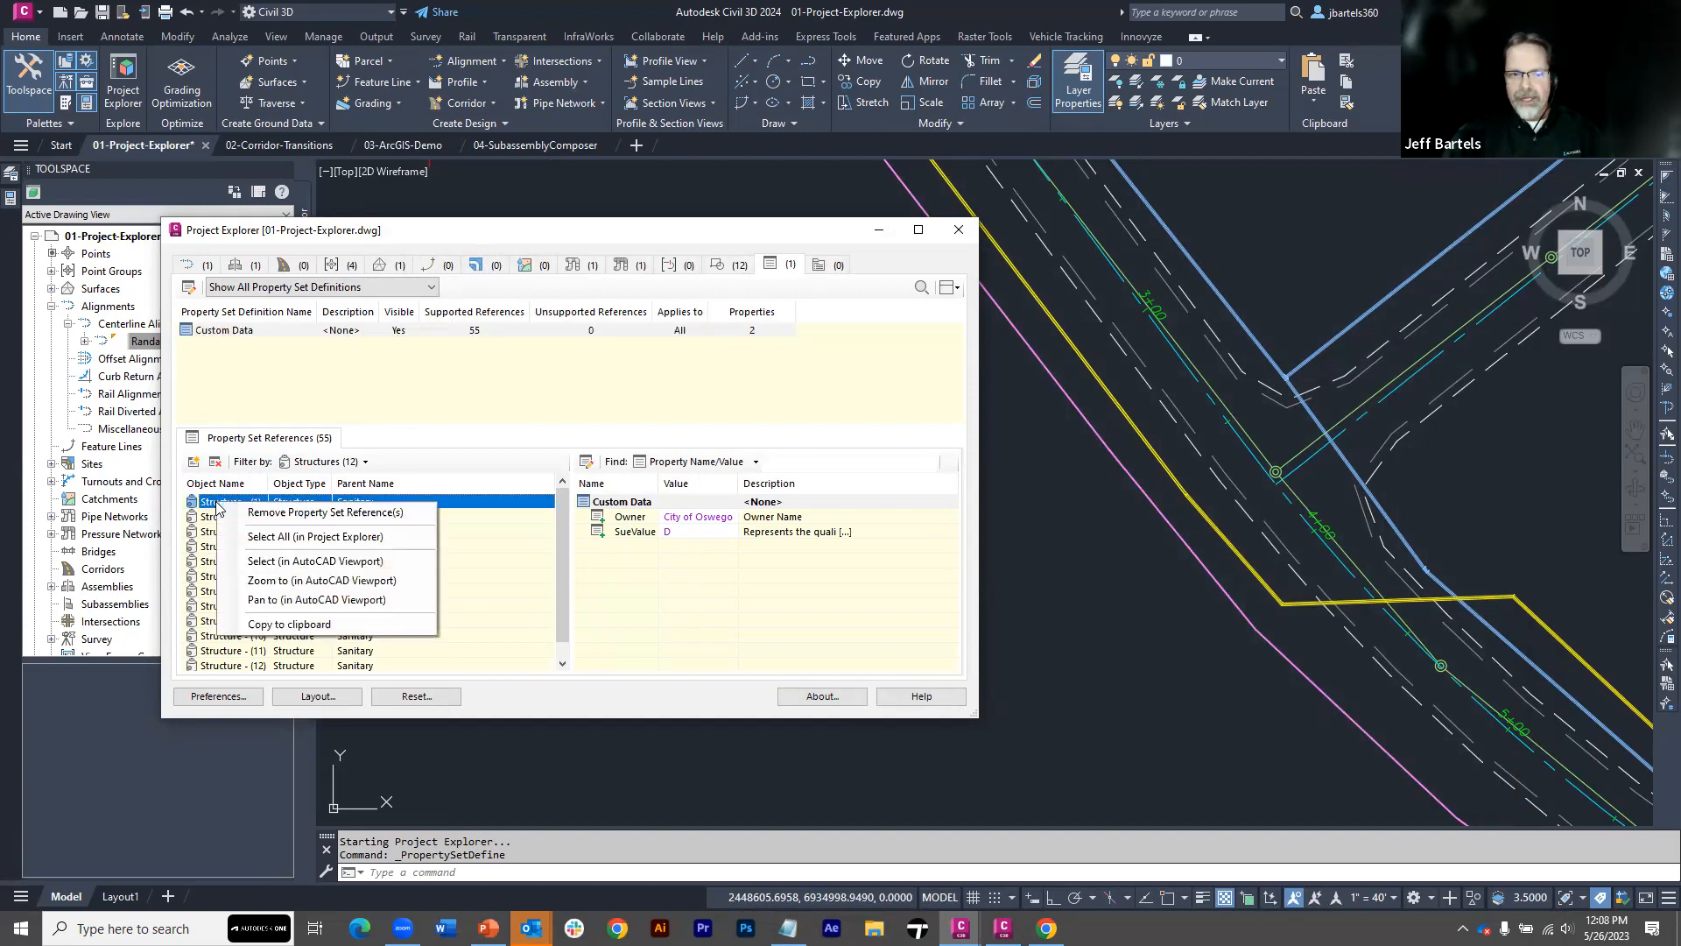
click(260, 581)
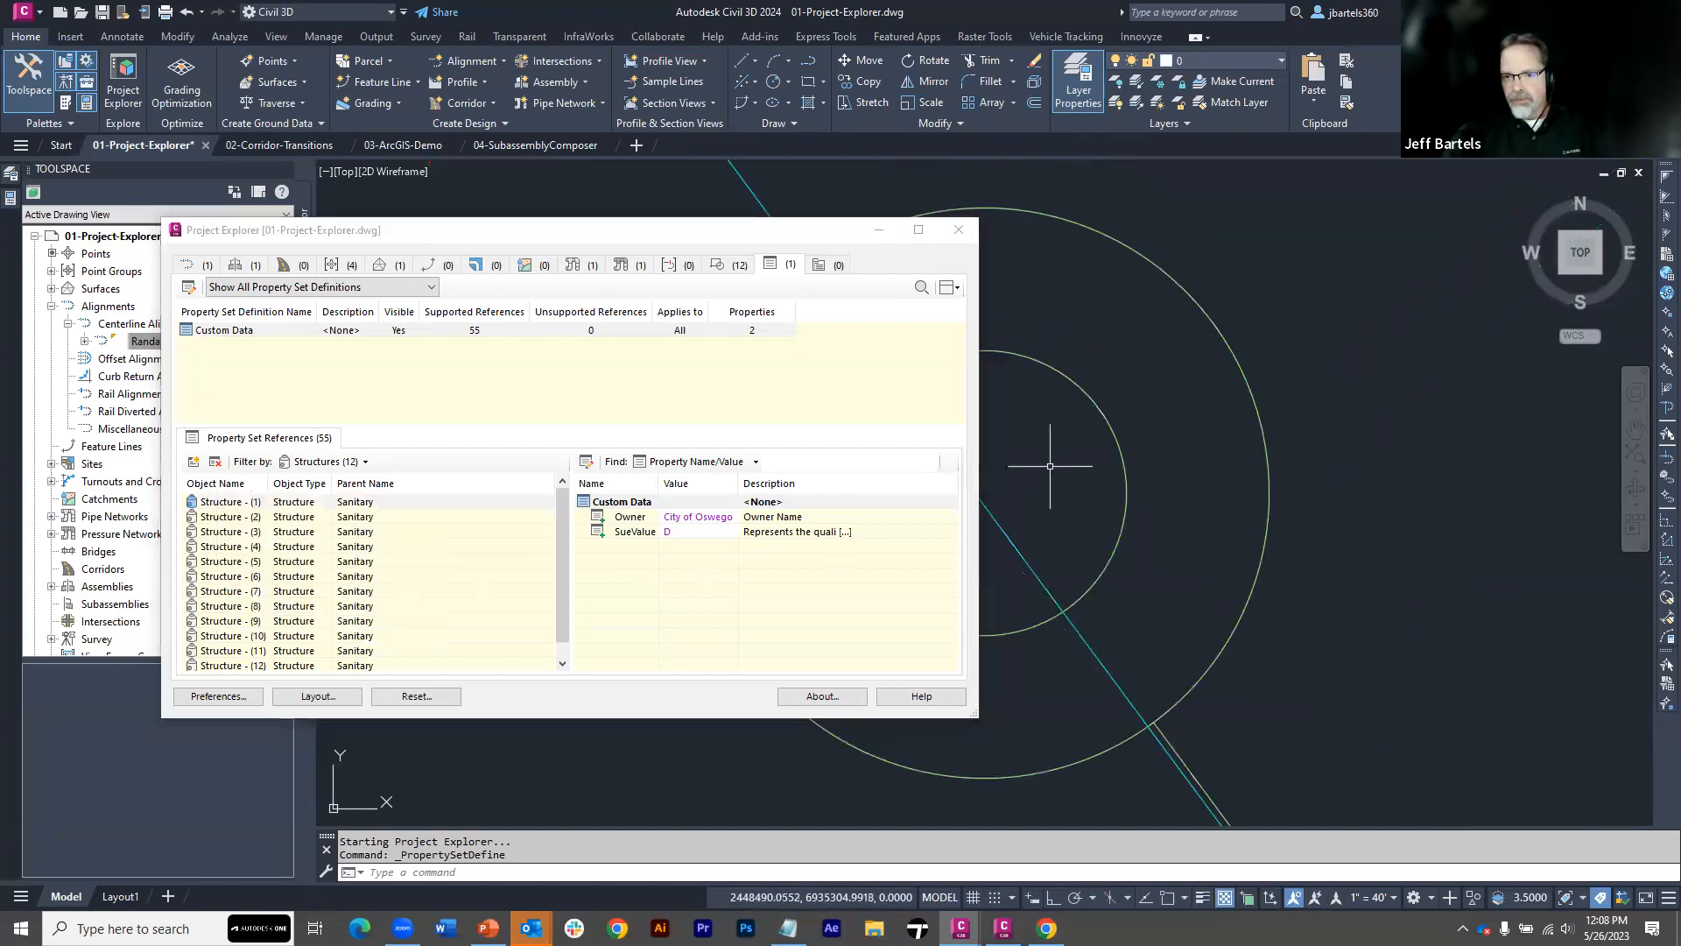
scroll(1048, 465, down, 5)
middle_drag(1048, 465, 1217, 344)
scroll(1213, 346, down, 2)
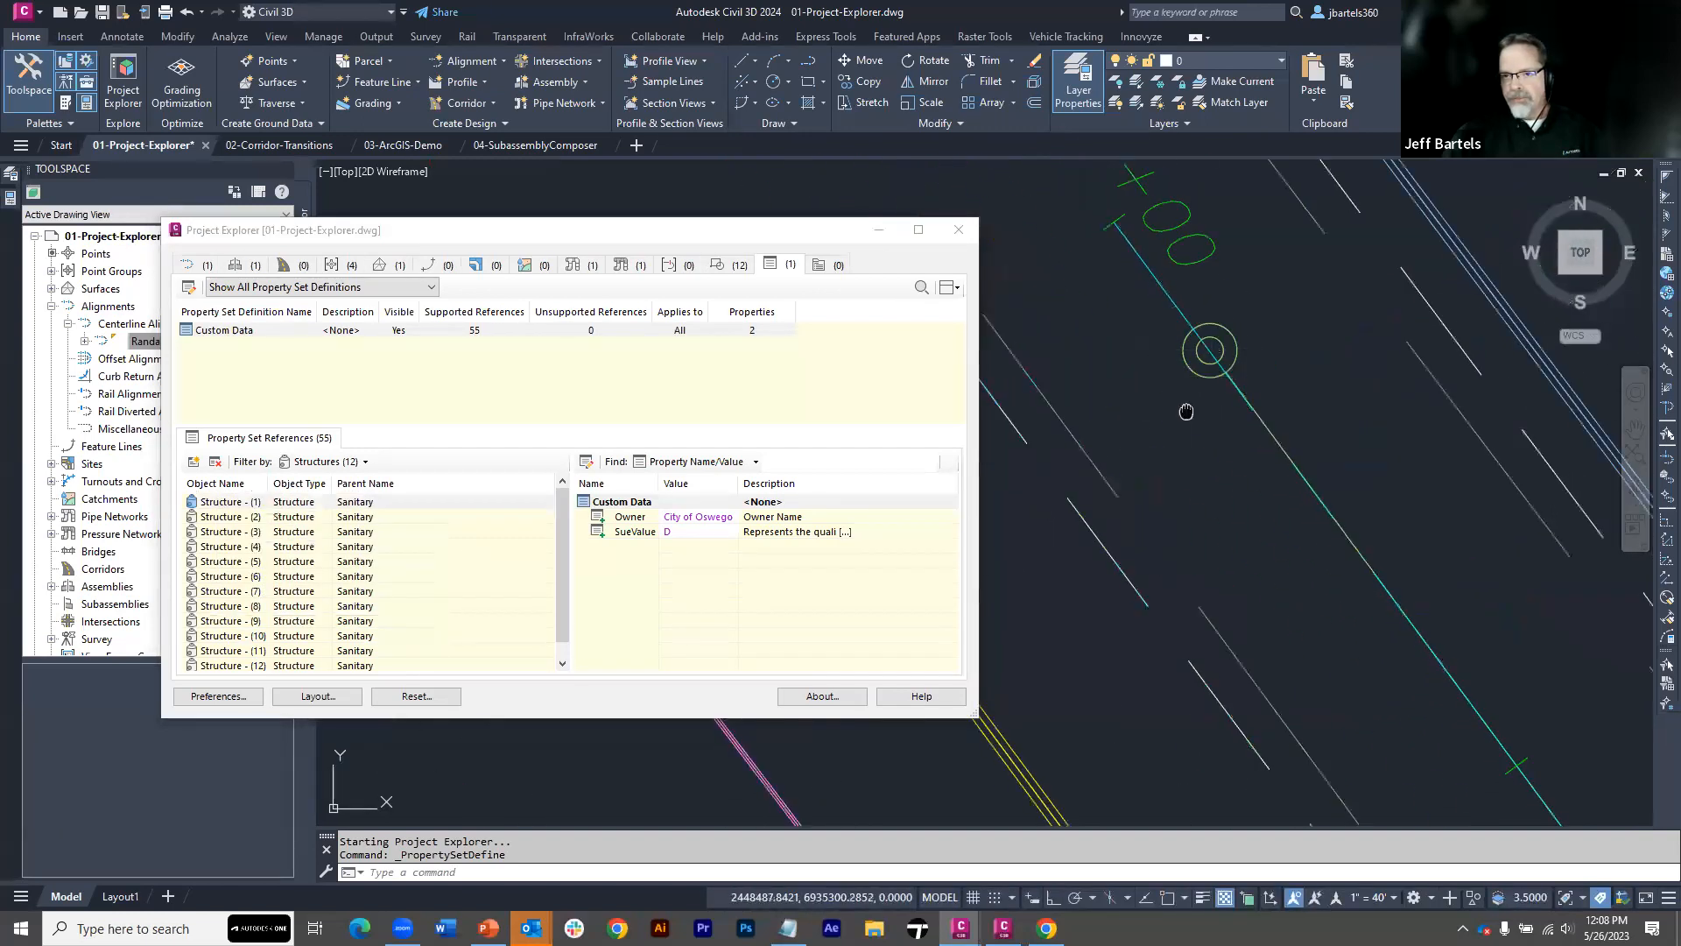
middle_drag(1185, 411, 1145, 391)
Pan the drawing to Structure - (2) from the property set references and uncover it beside the Project Explorer window
right_click(238, 521)
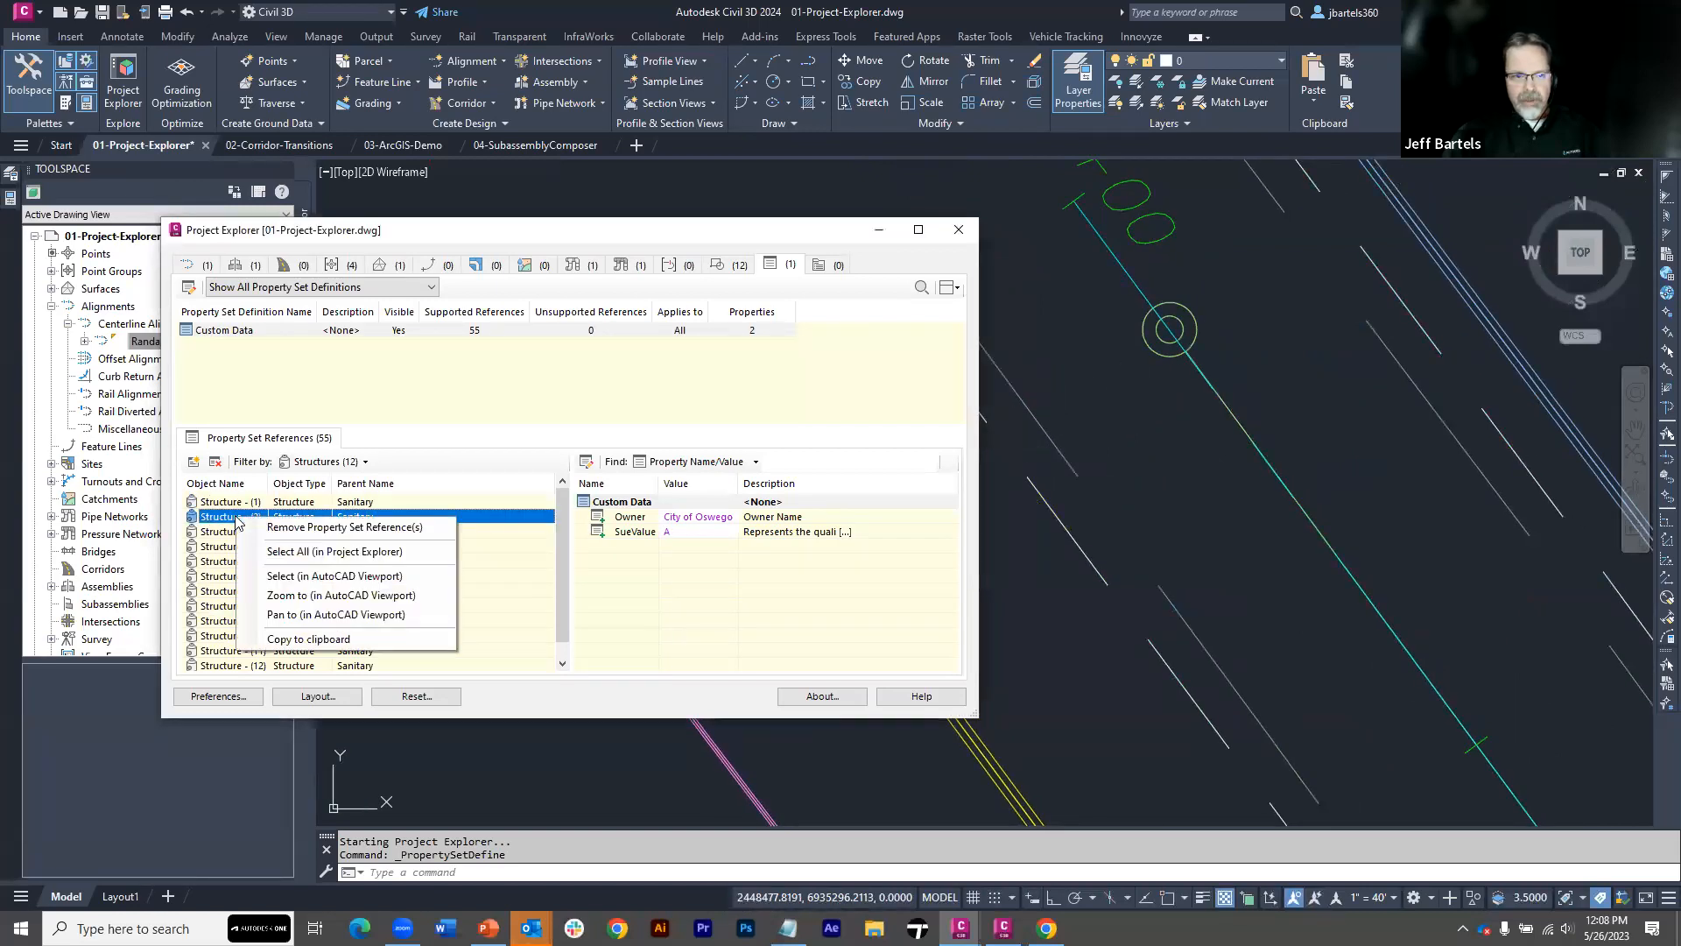
click(282, 616)
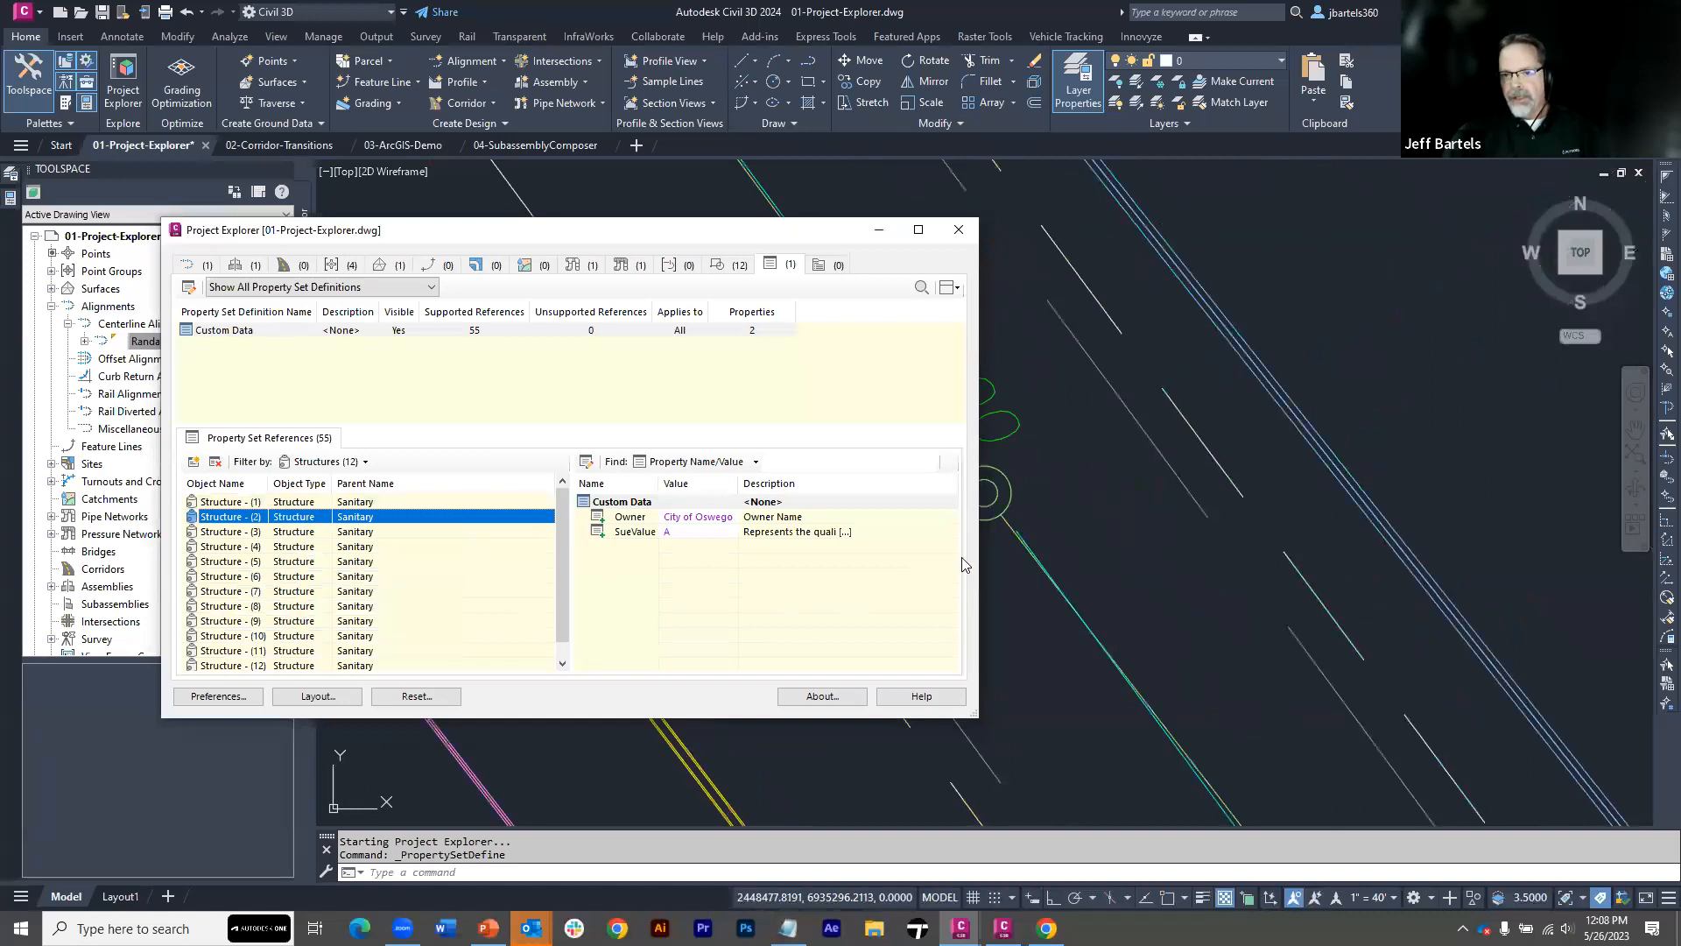
middle_drag(1062, 527, 1265, 479)
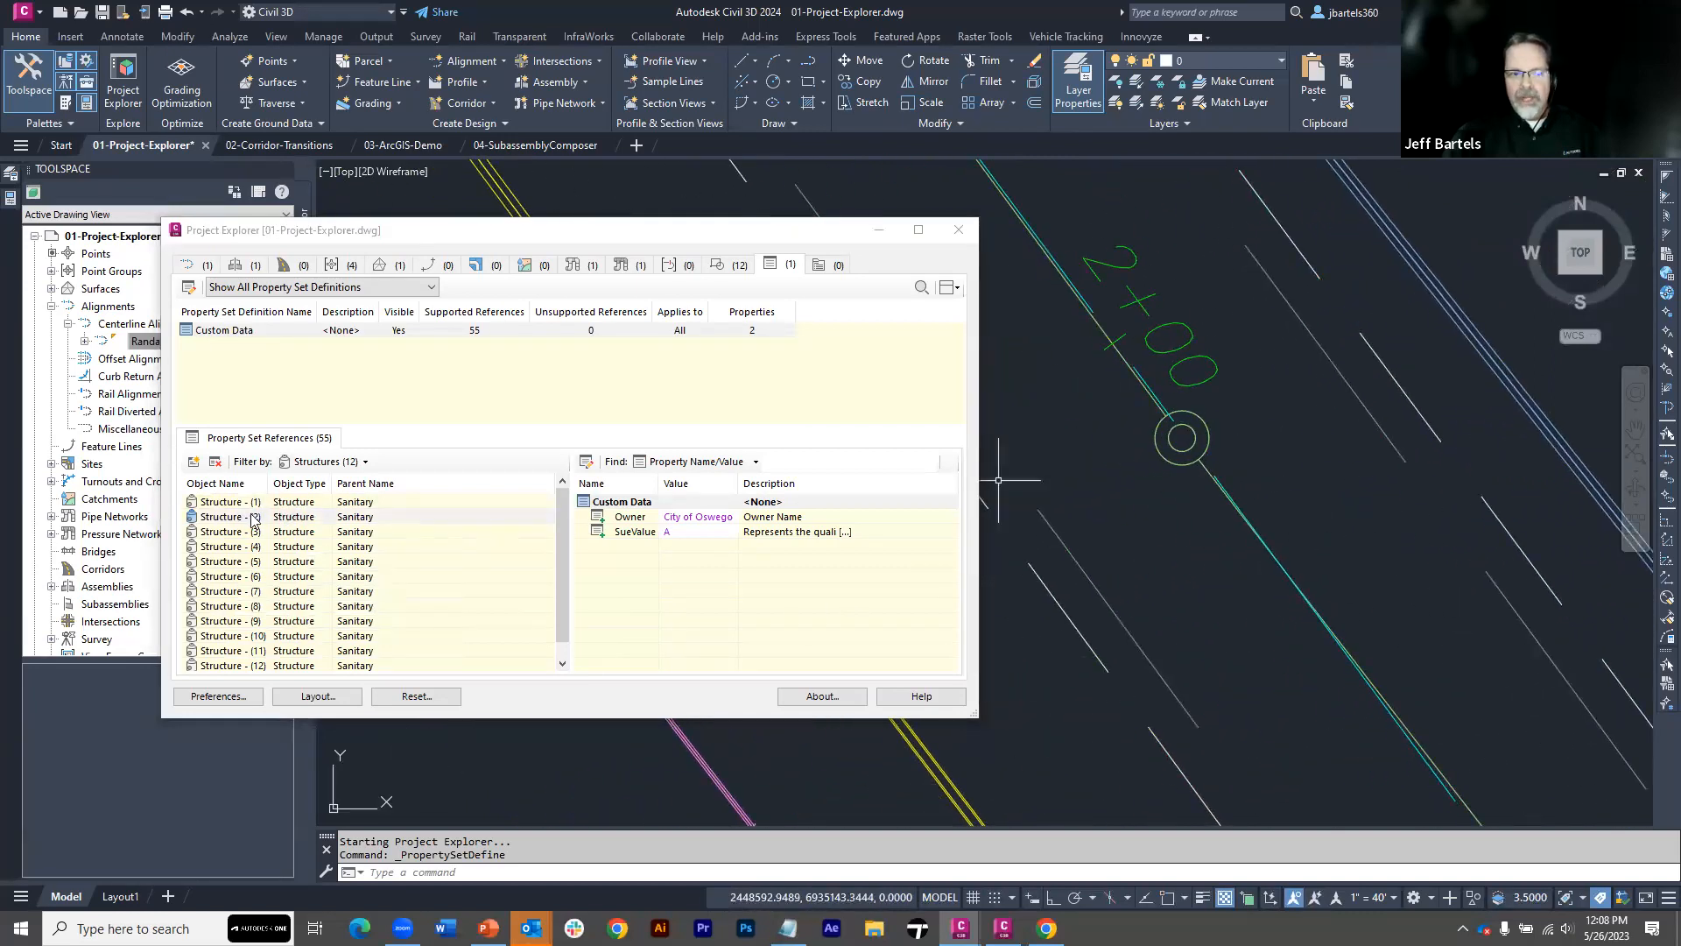
Set the SueValue property of Structure - (2) to D
click(677, 536)
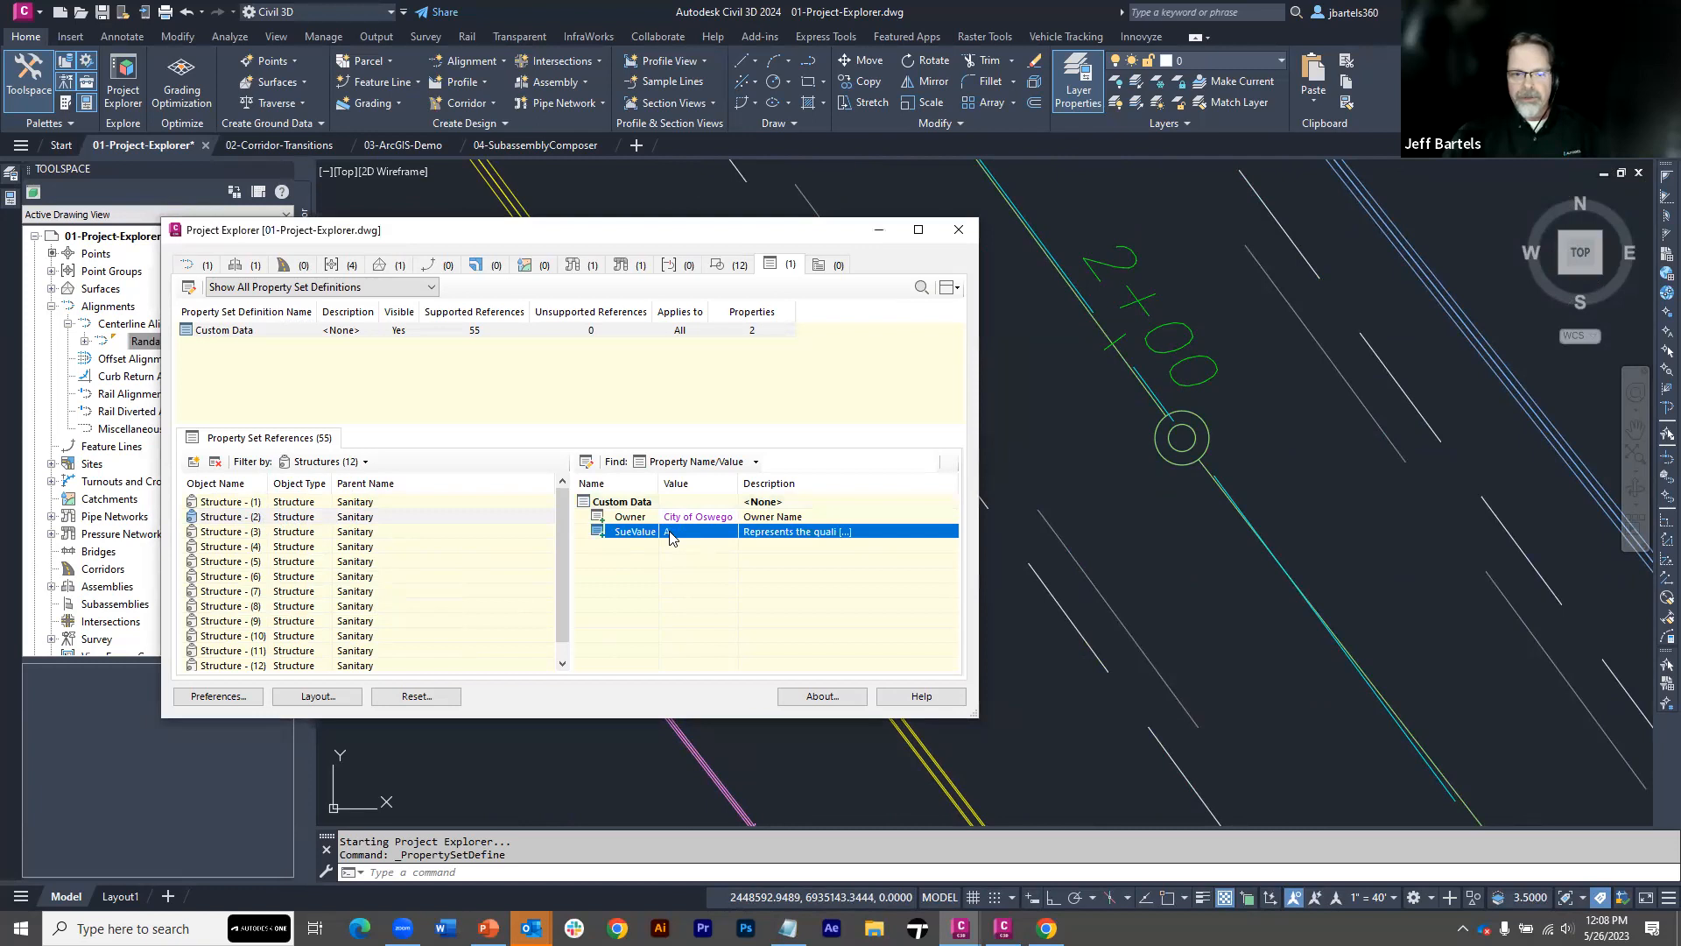
double_click(670, 536)
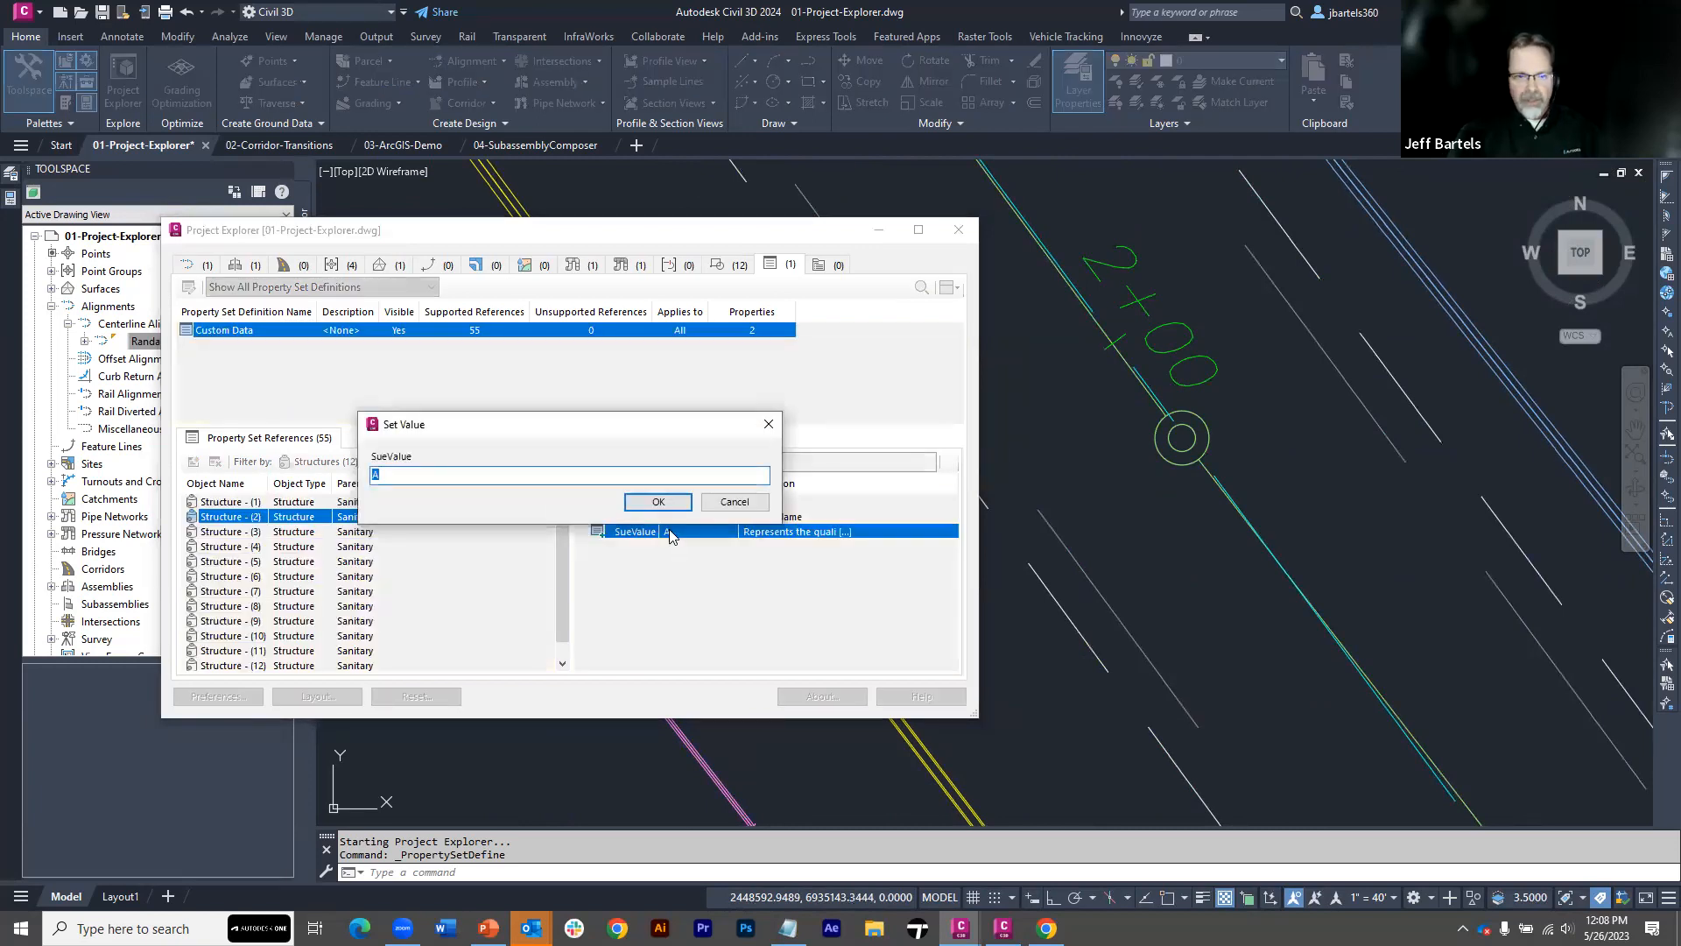
text(D)
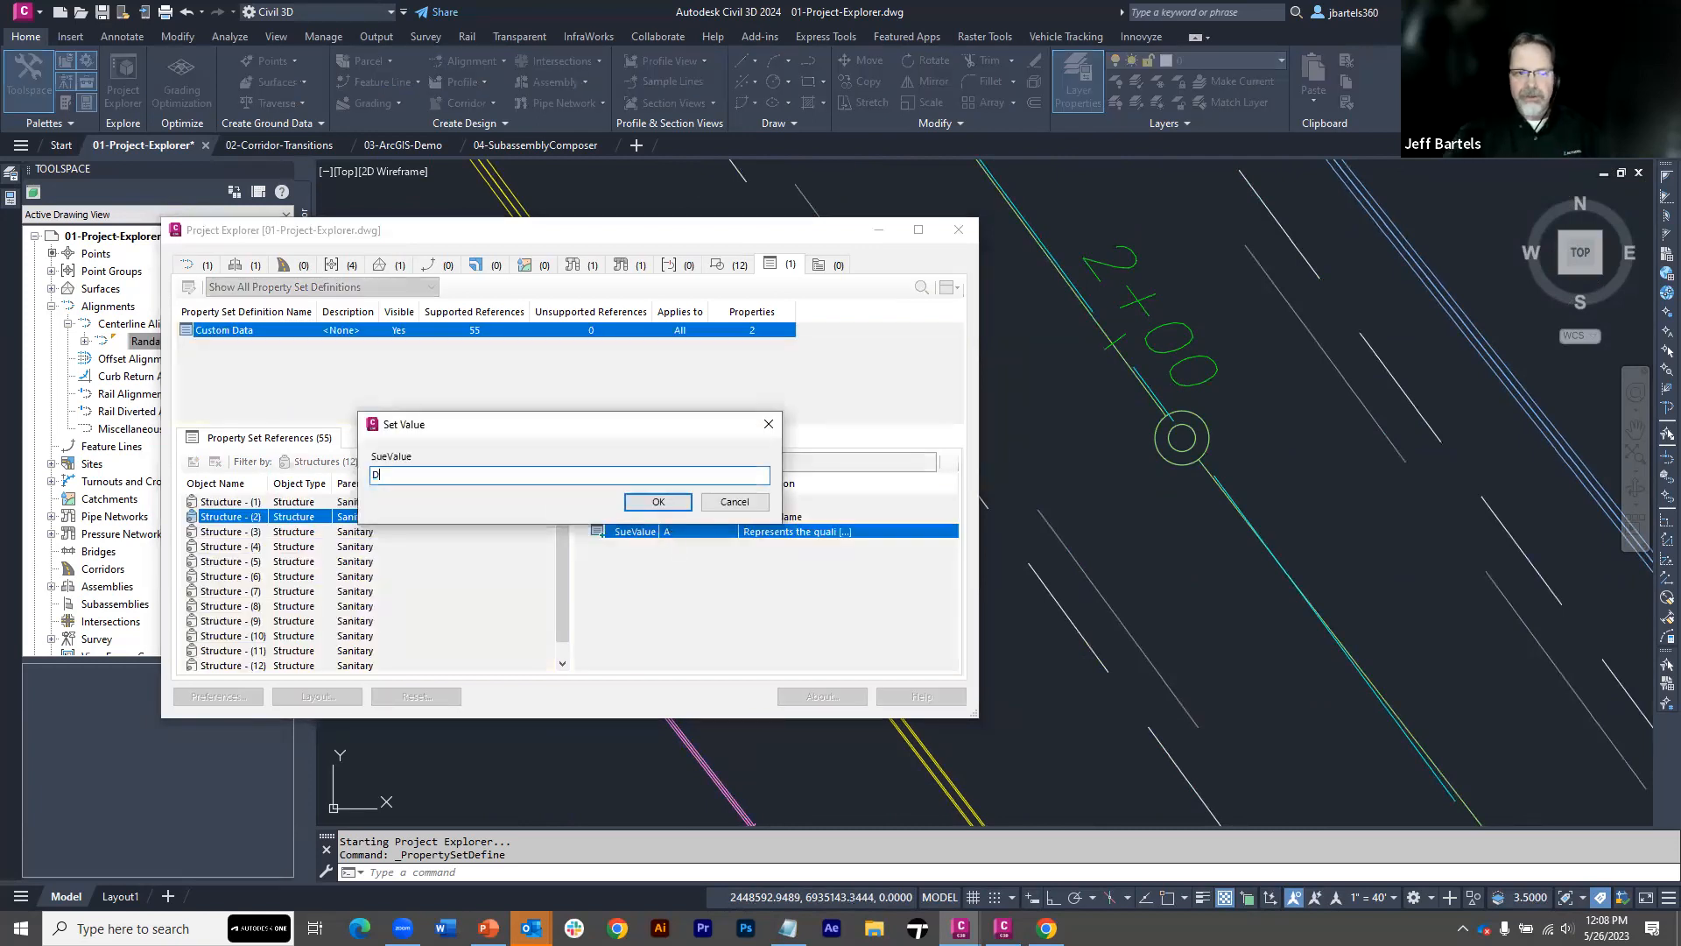
click(656, 501)
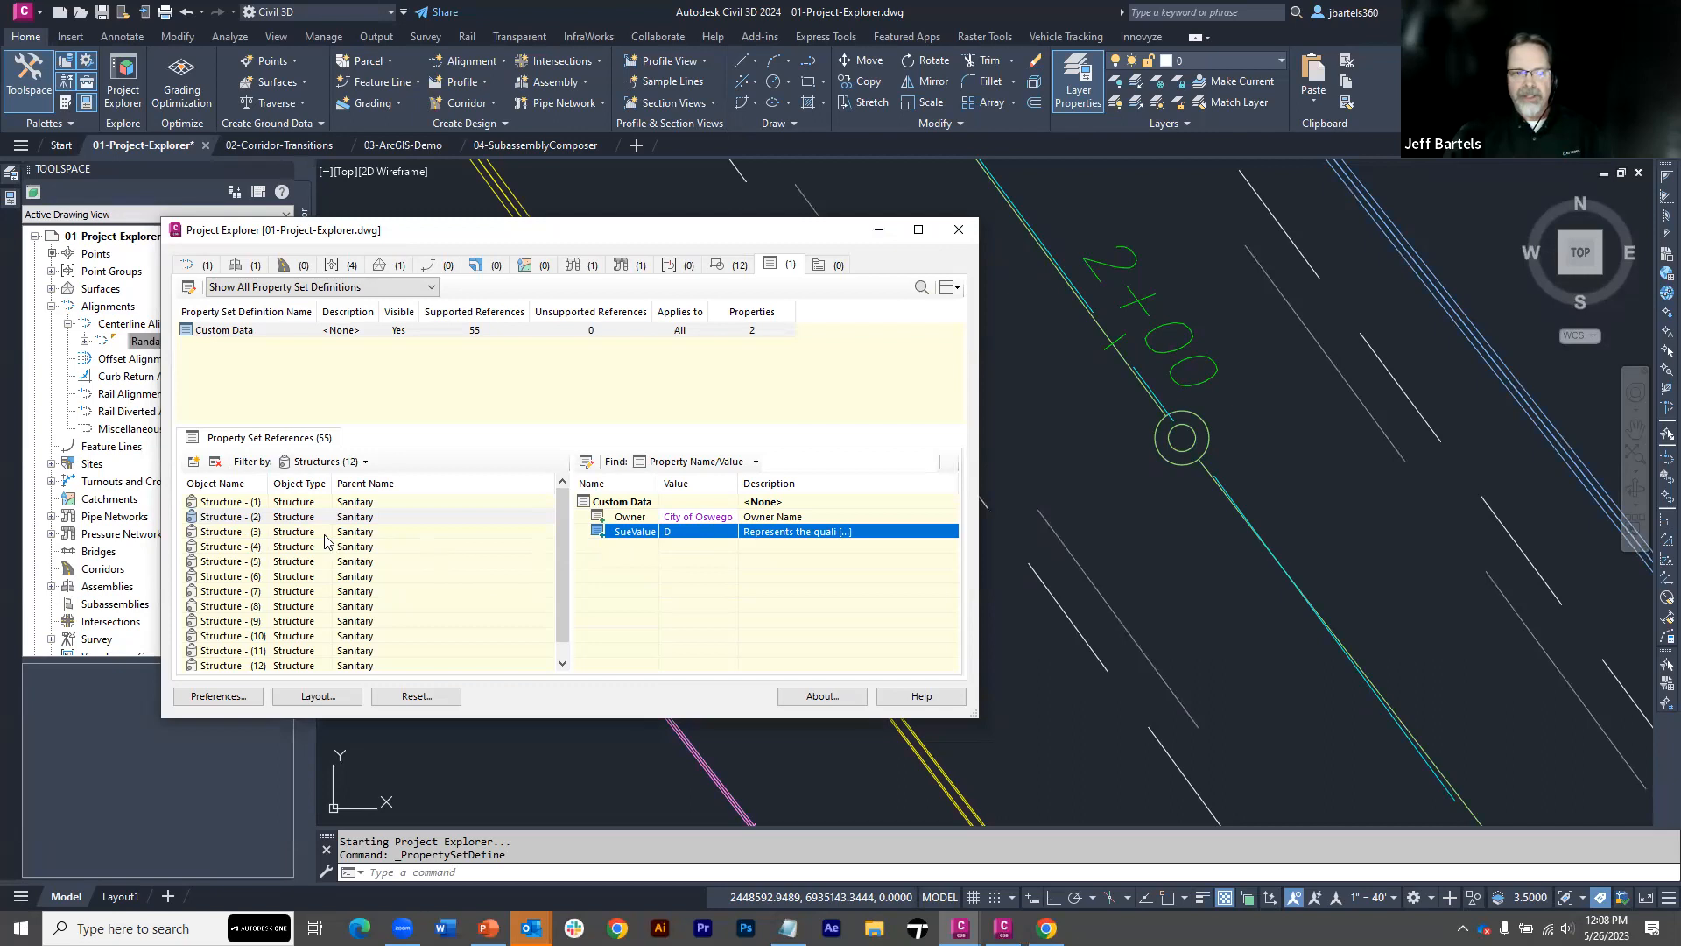
Locate and select Structure - (1) in the drawing, and remove its Custom Data property set reference
right_click(230, 506)
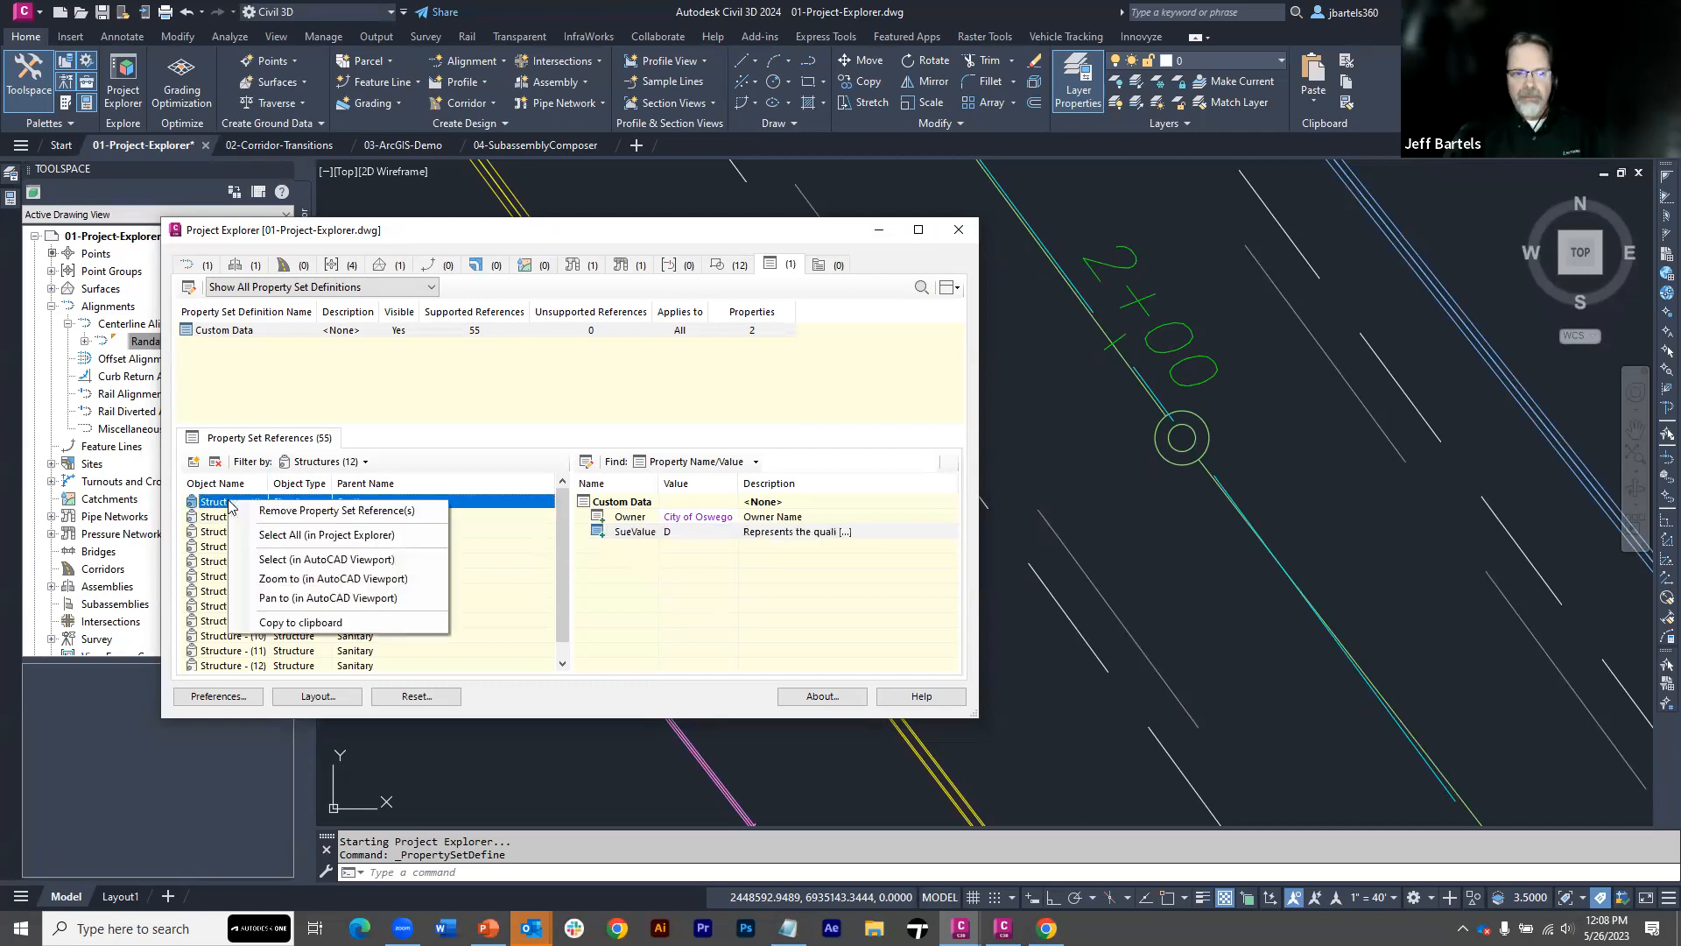
click(267, 578)
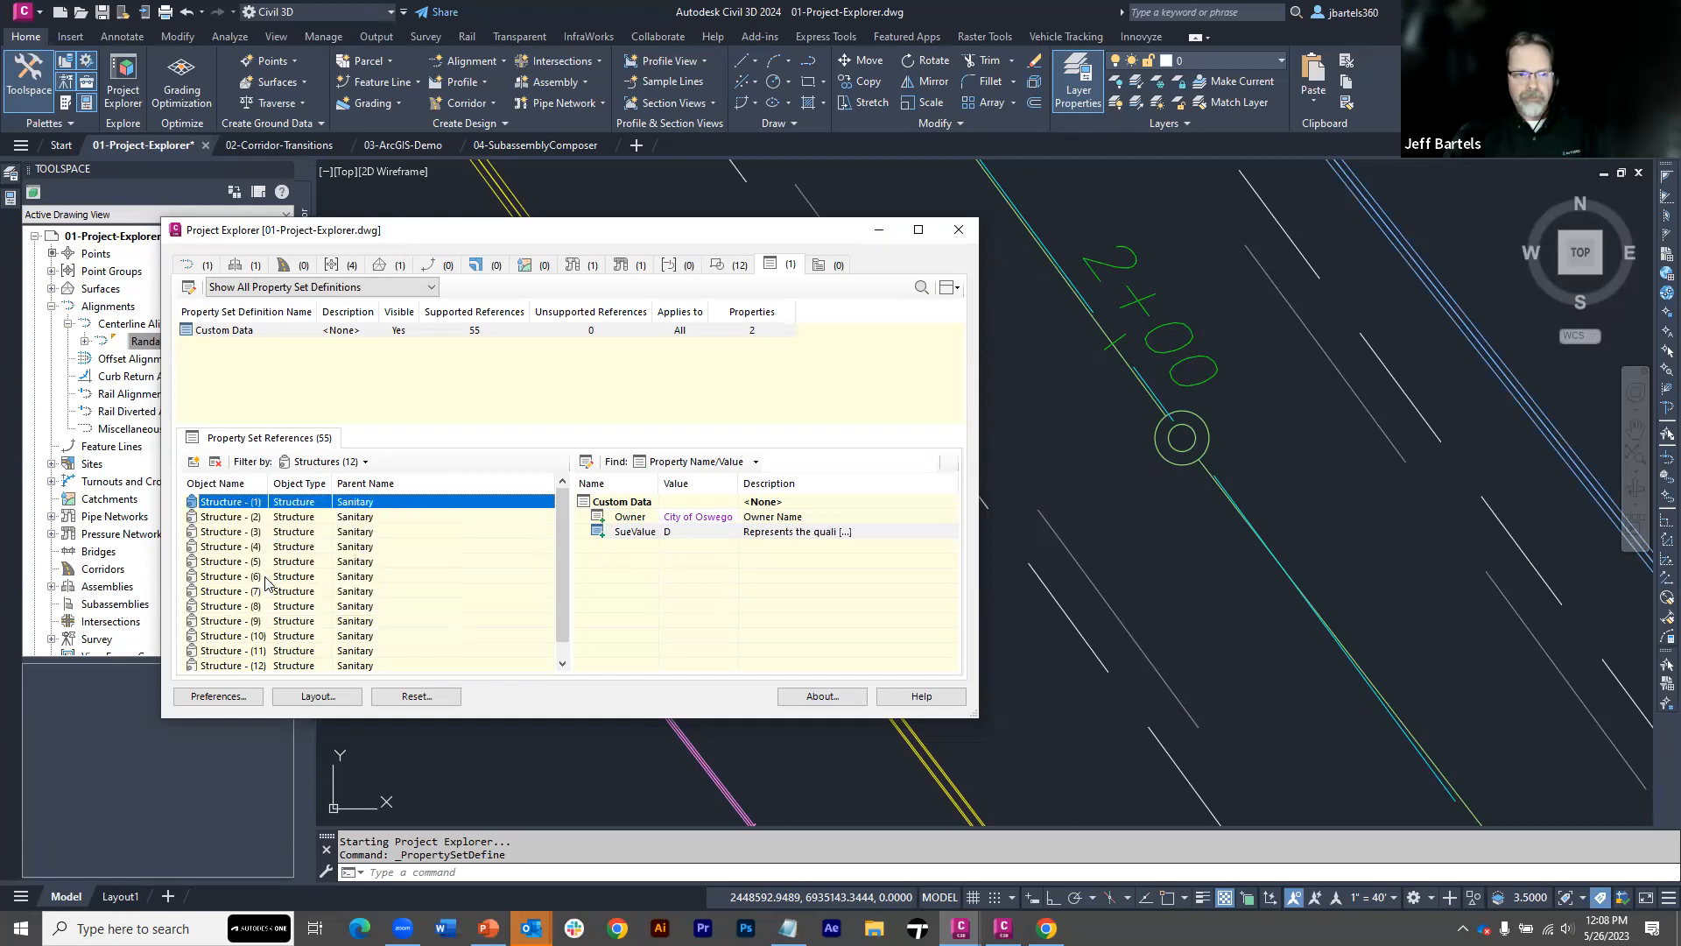
scroll(1036, 442, down, 5)
middle_drag(1032, 442, 1170, 372)
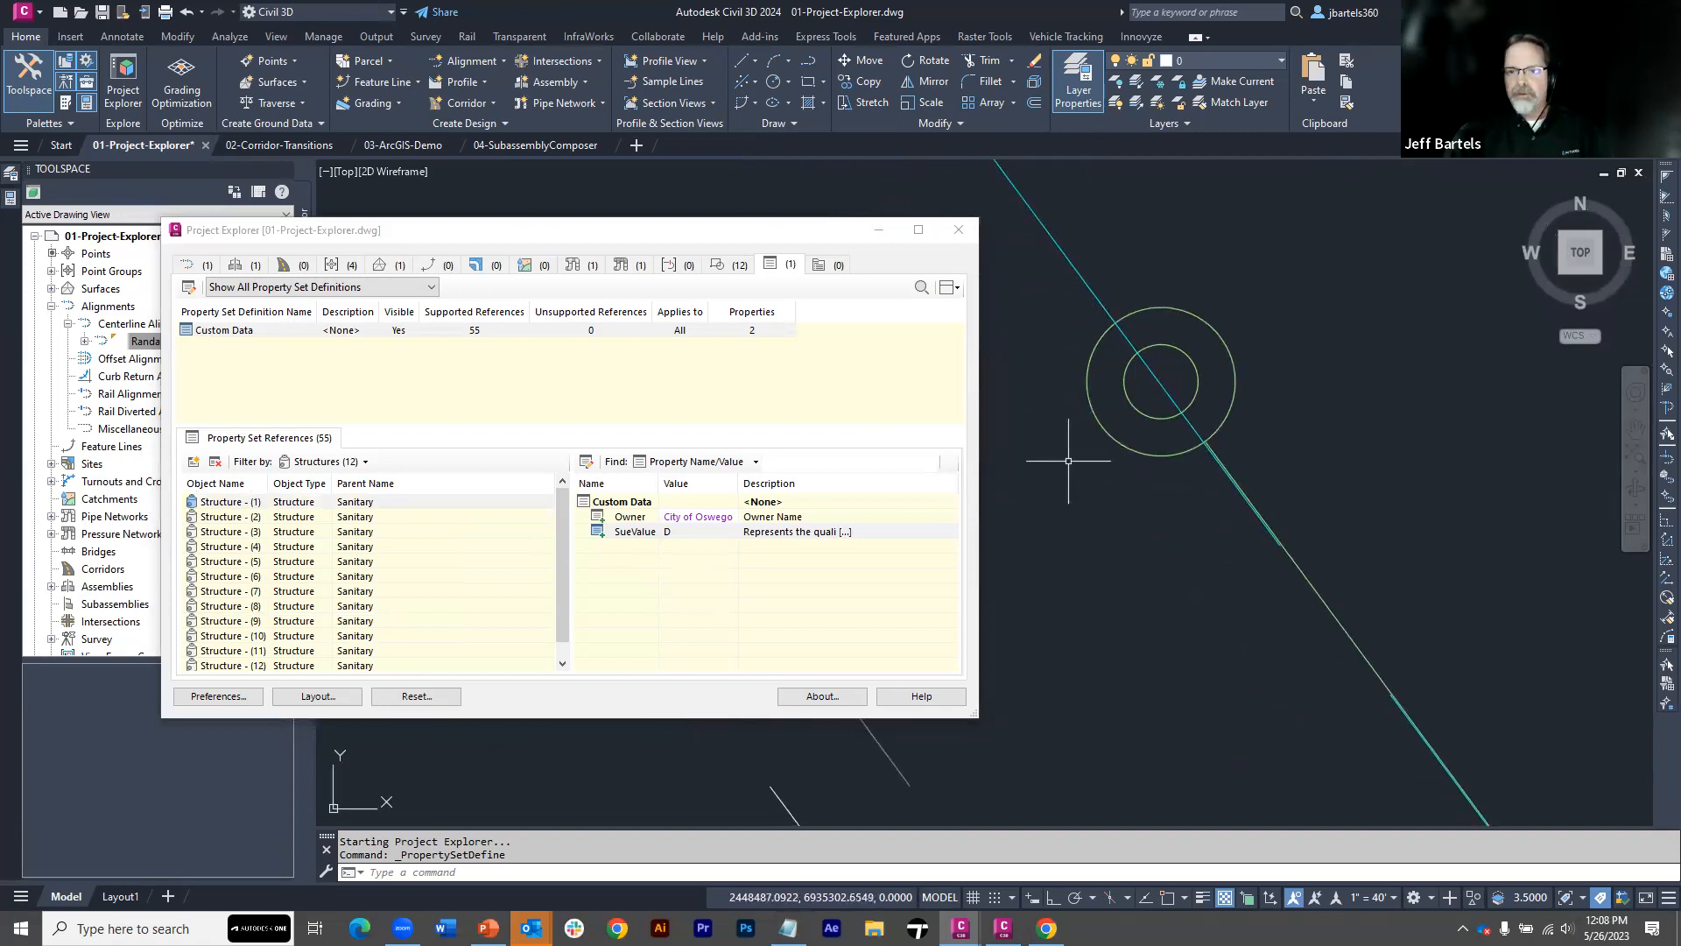
click(1093, 421)
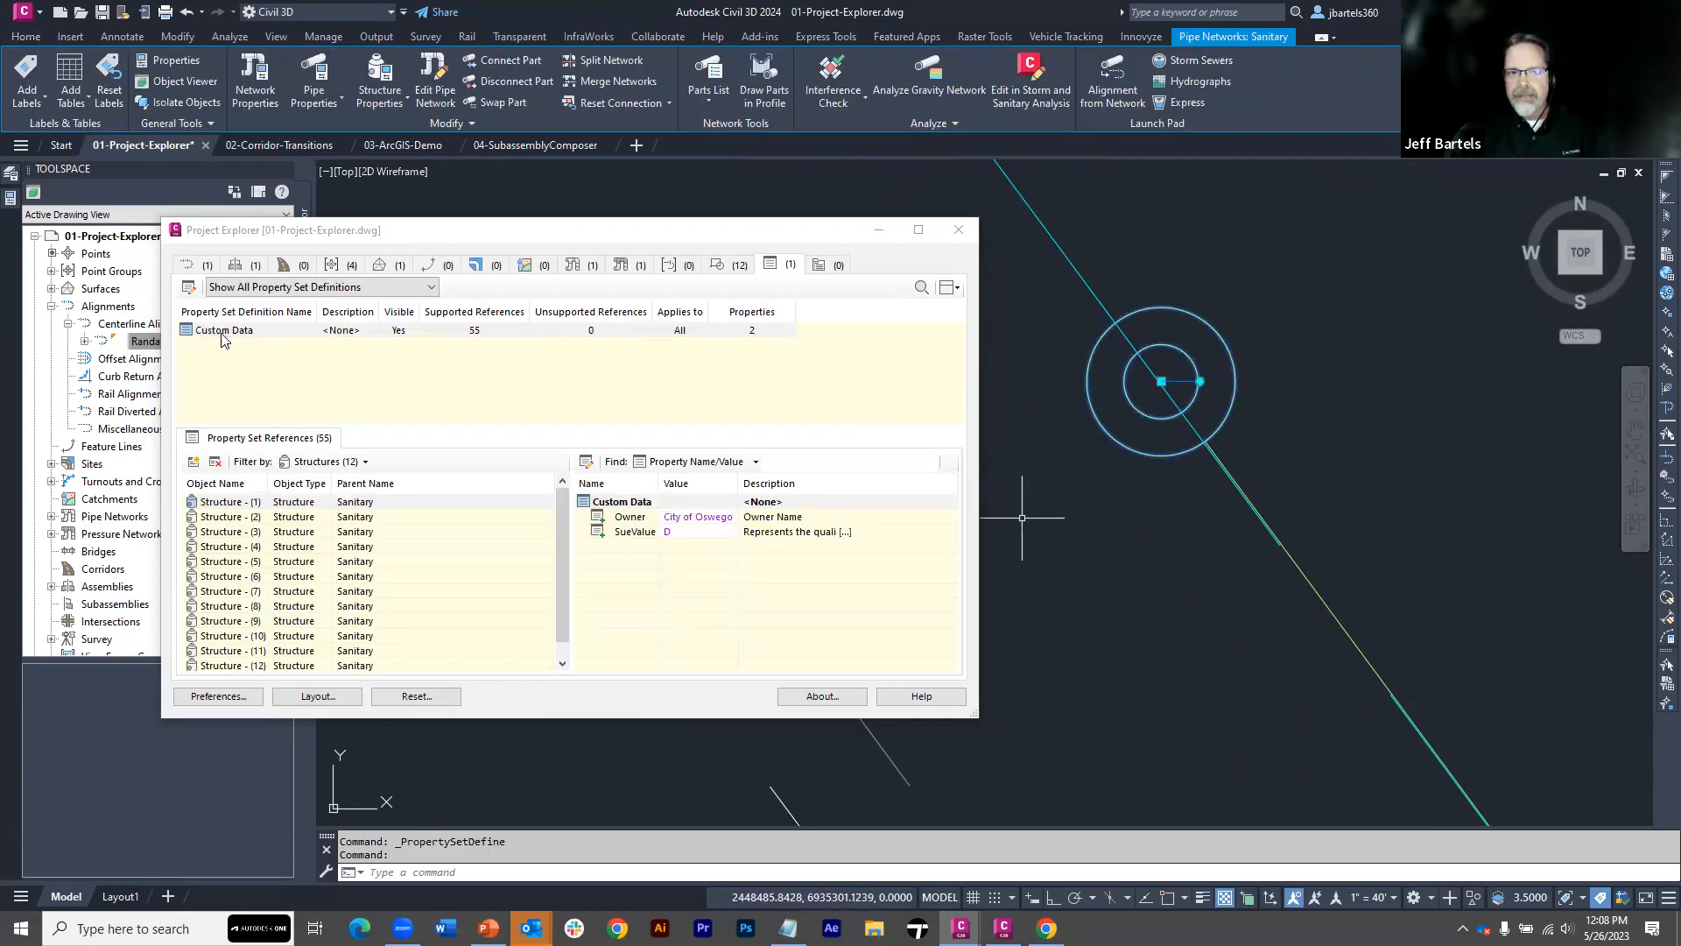
click(217, 466)
click(217, 466)
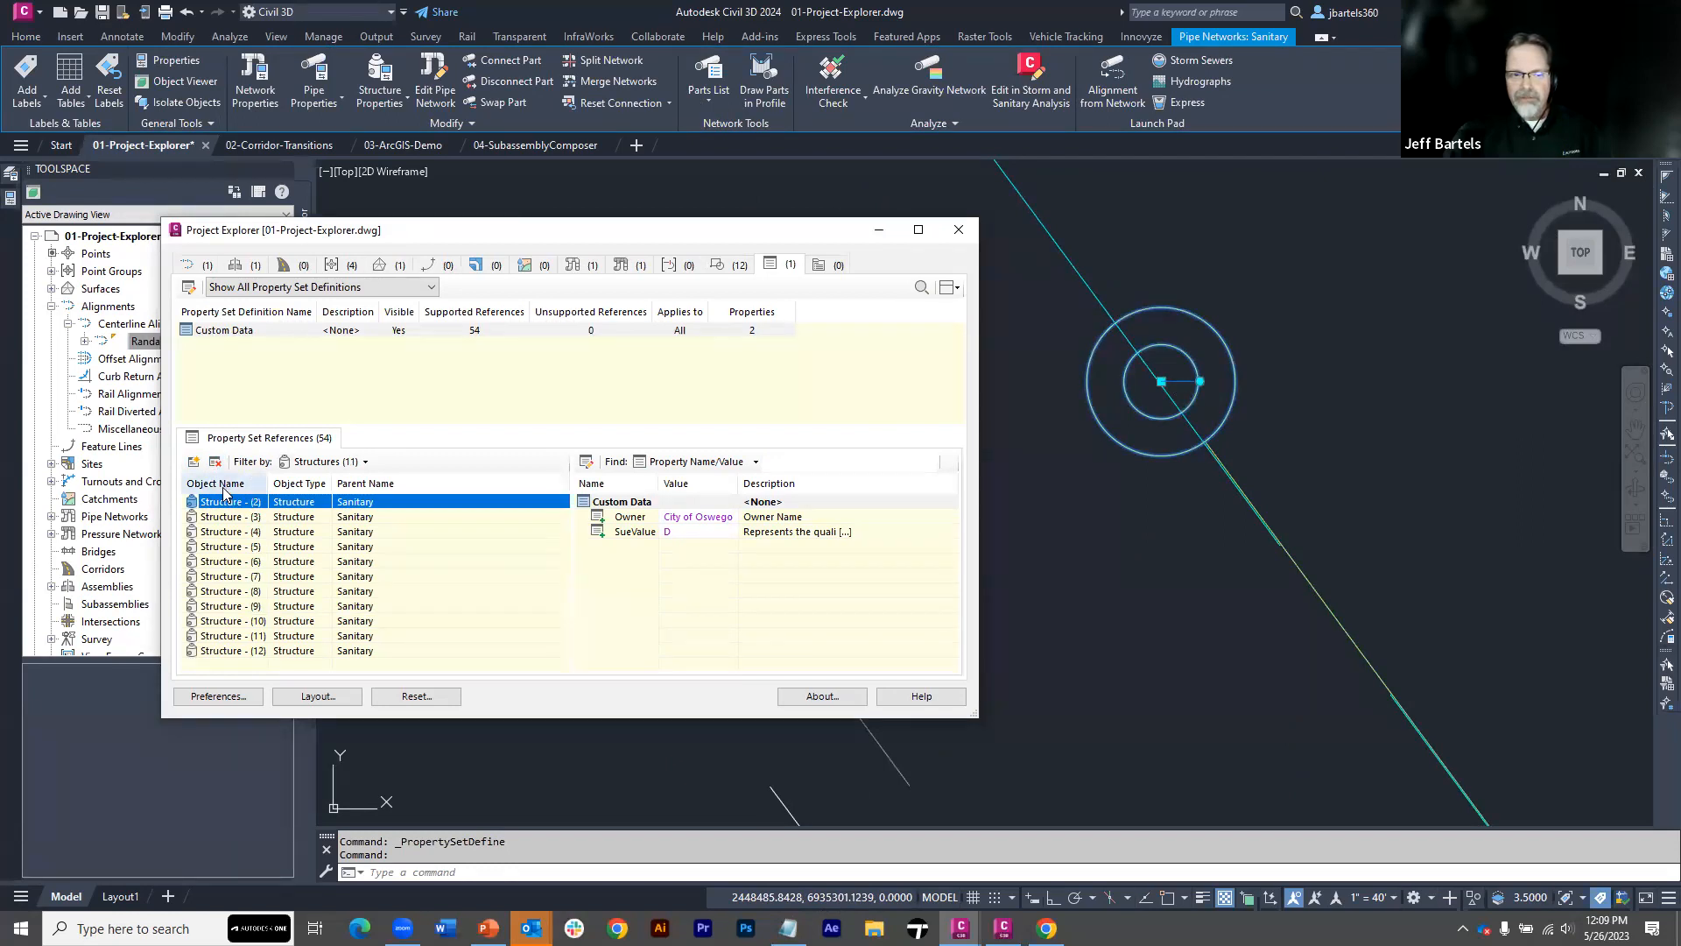
Reselect the same manhole structure in the drawing and add a Custom Data property set reference to it
key(Escape)
key(Escape)
click(1112, 440)
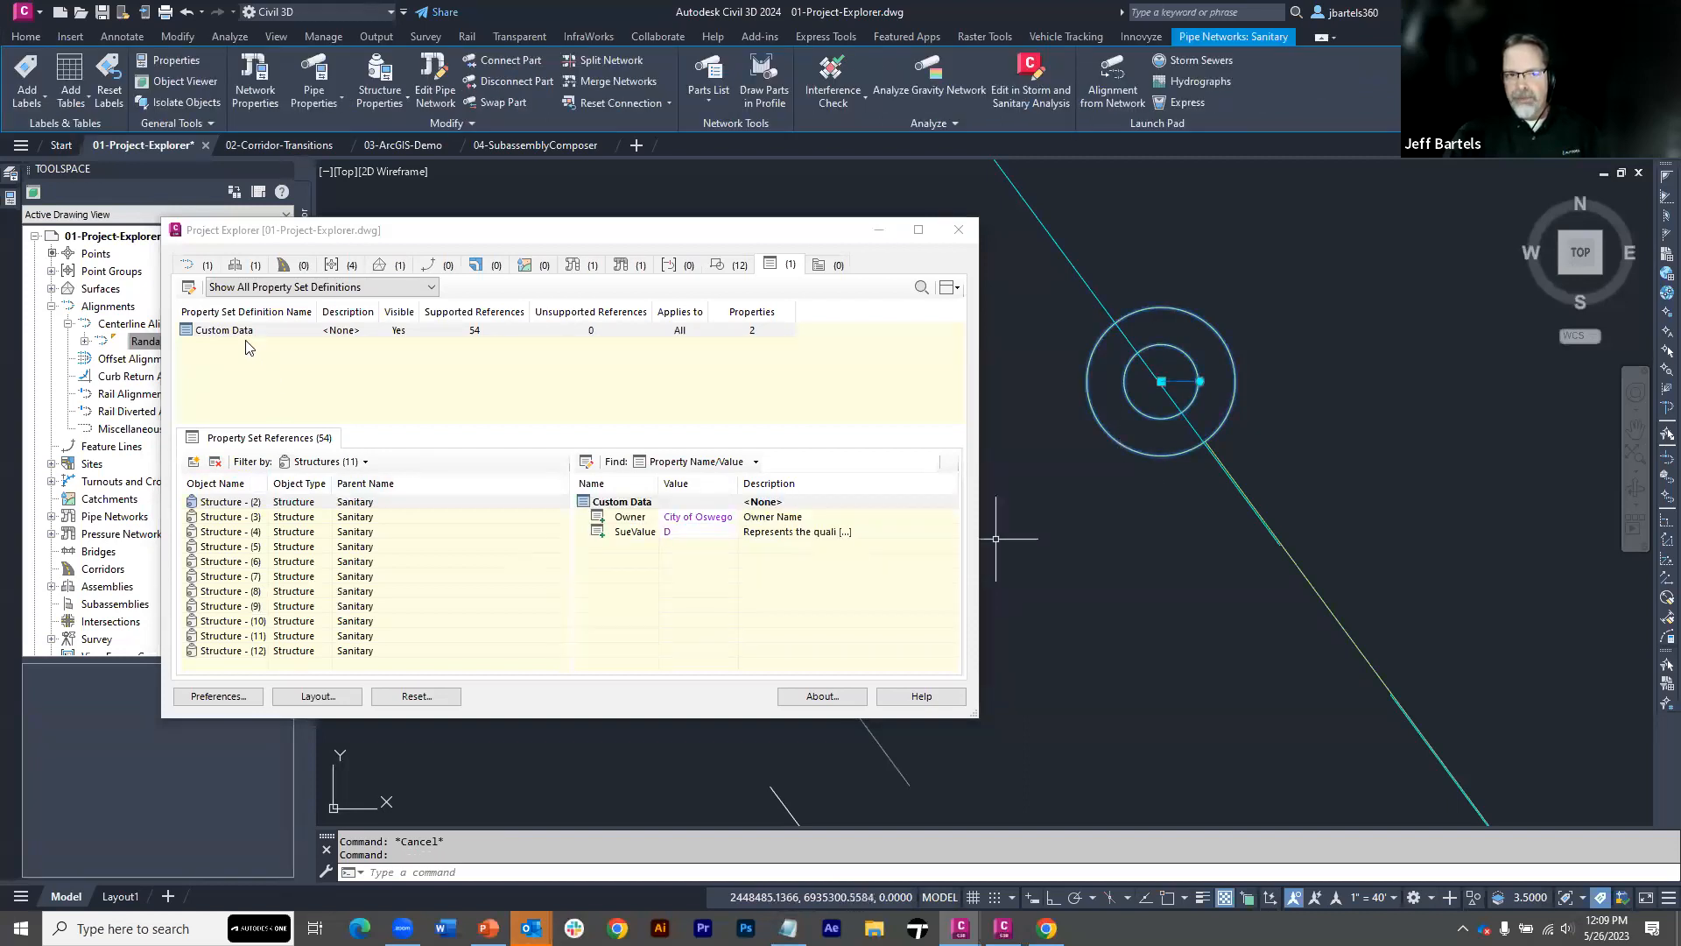
click(194, 465)
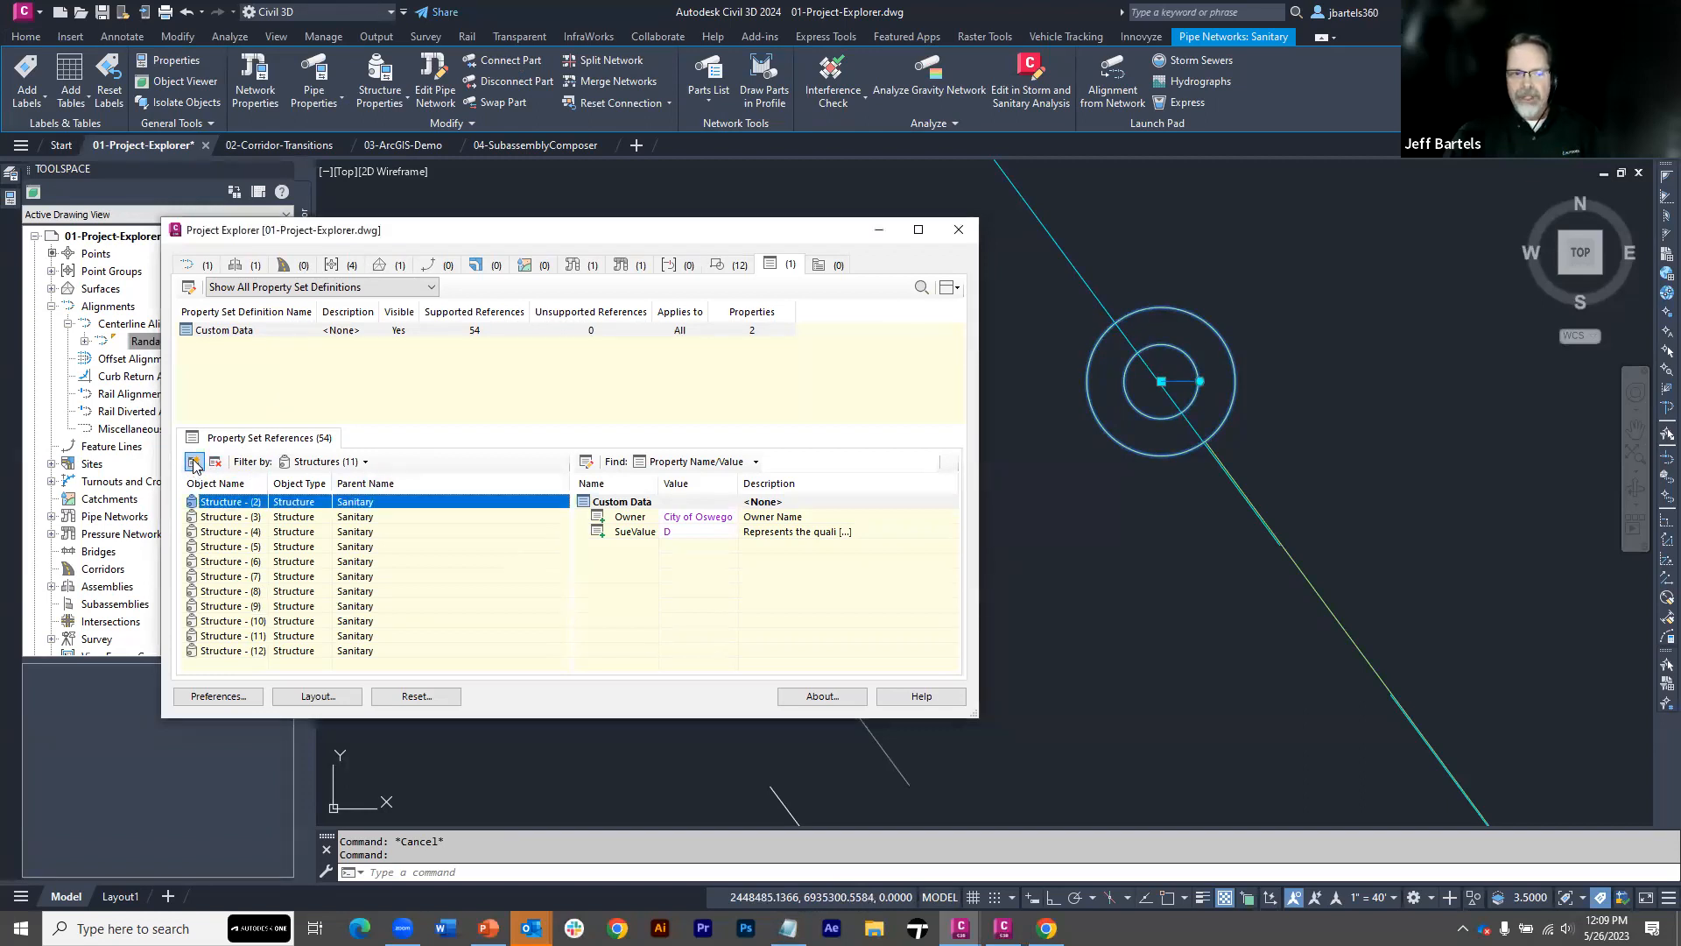
click(193, 463)
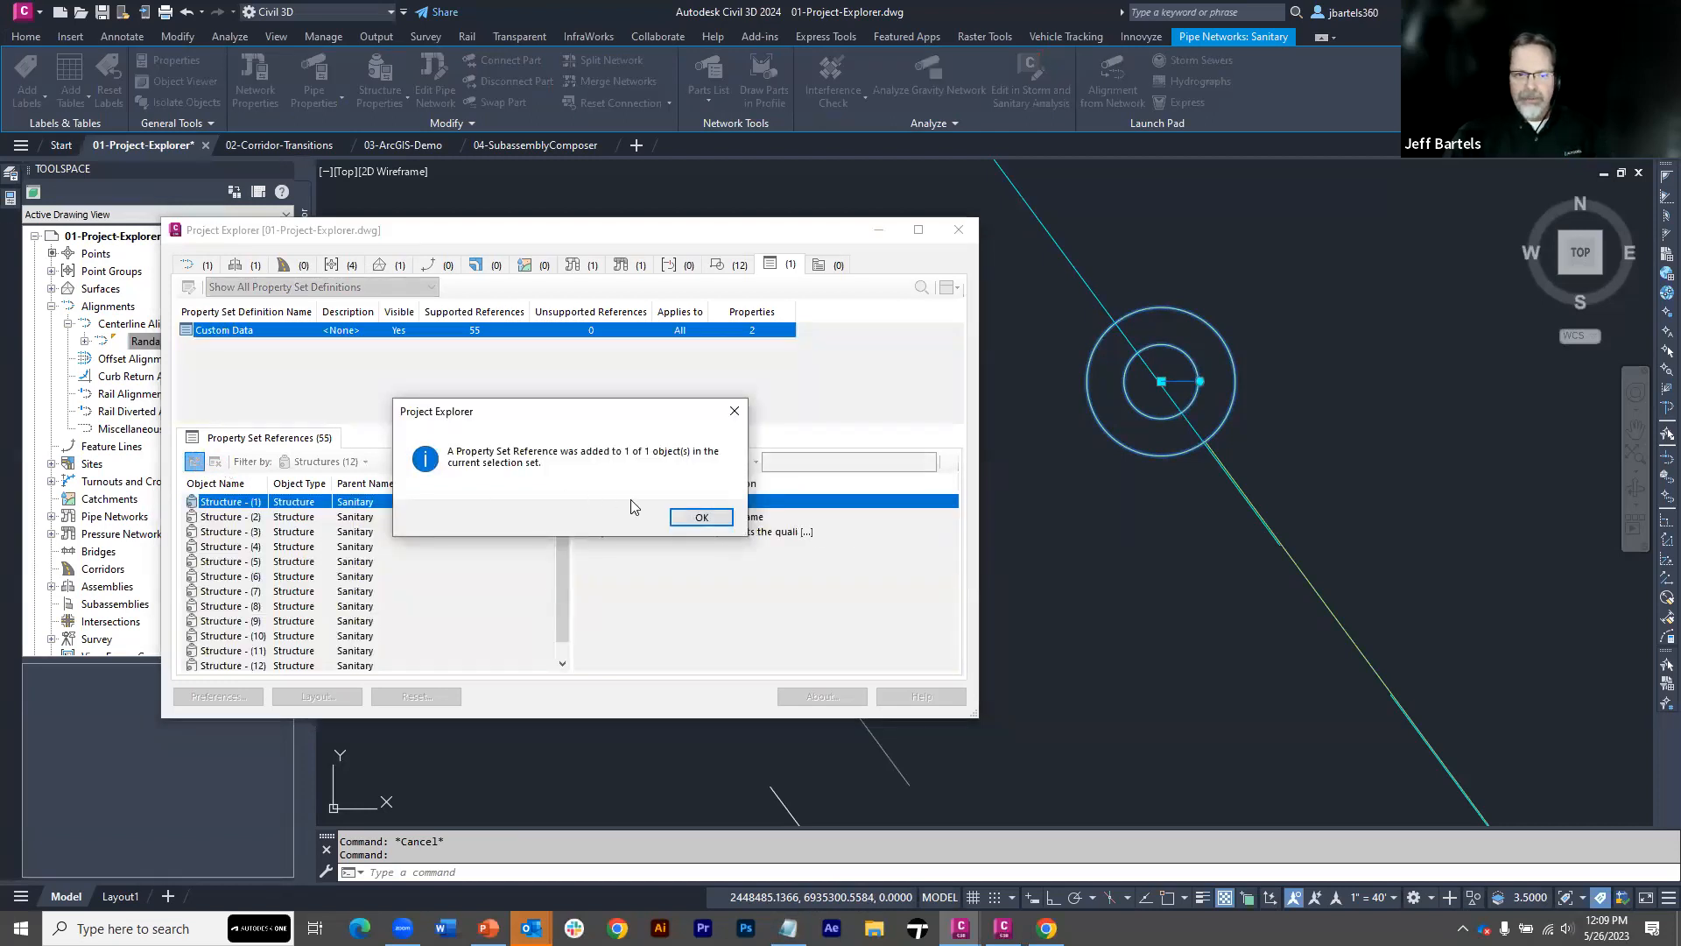
click(700, 519)
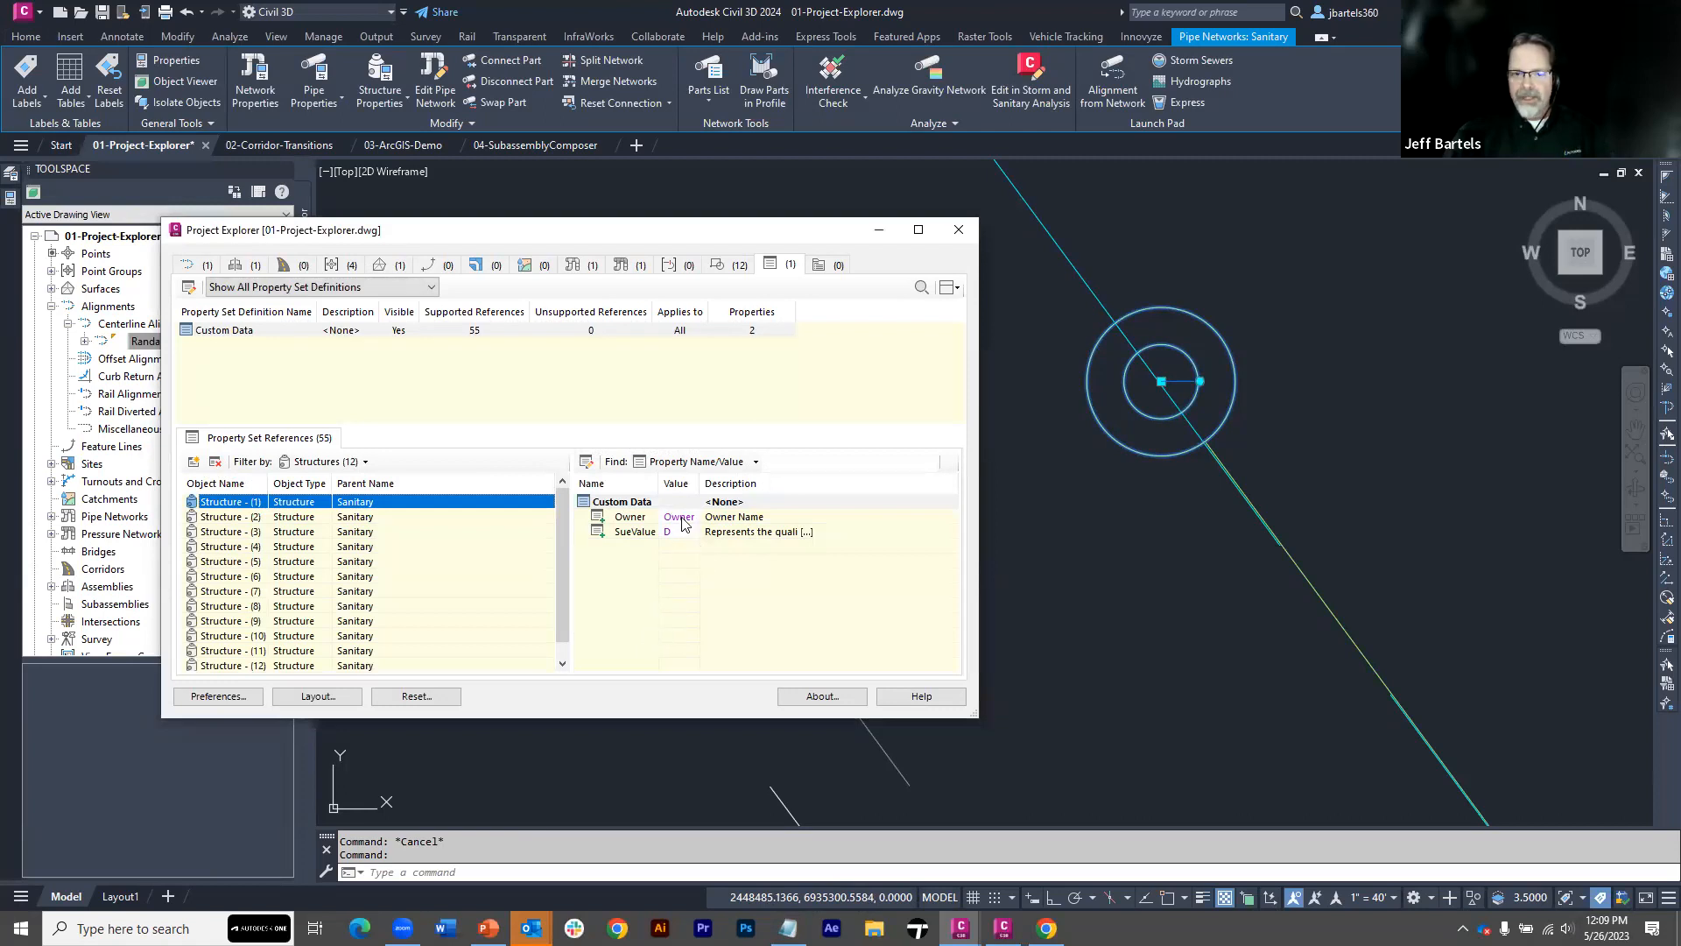
Copy the Owner value from Structure - (2) and set the Owner of Structure - (1) to City of Oswego
drag(702, 484, 733, 483)
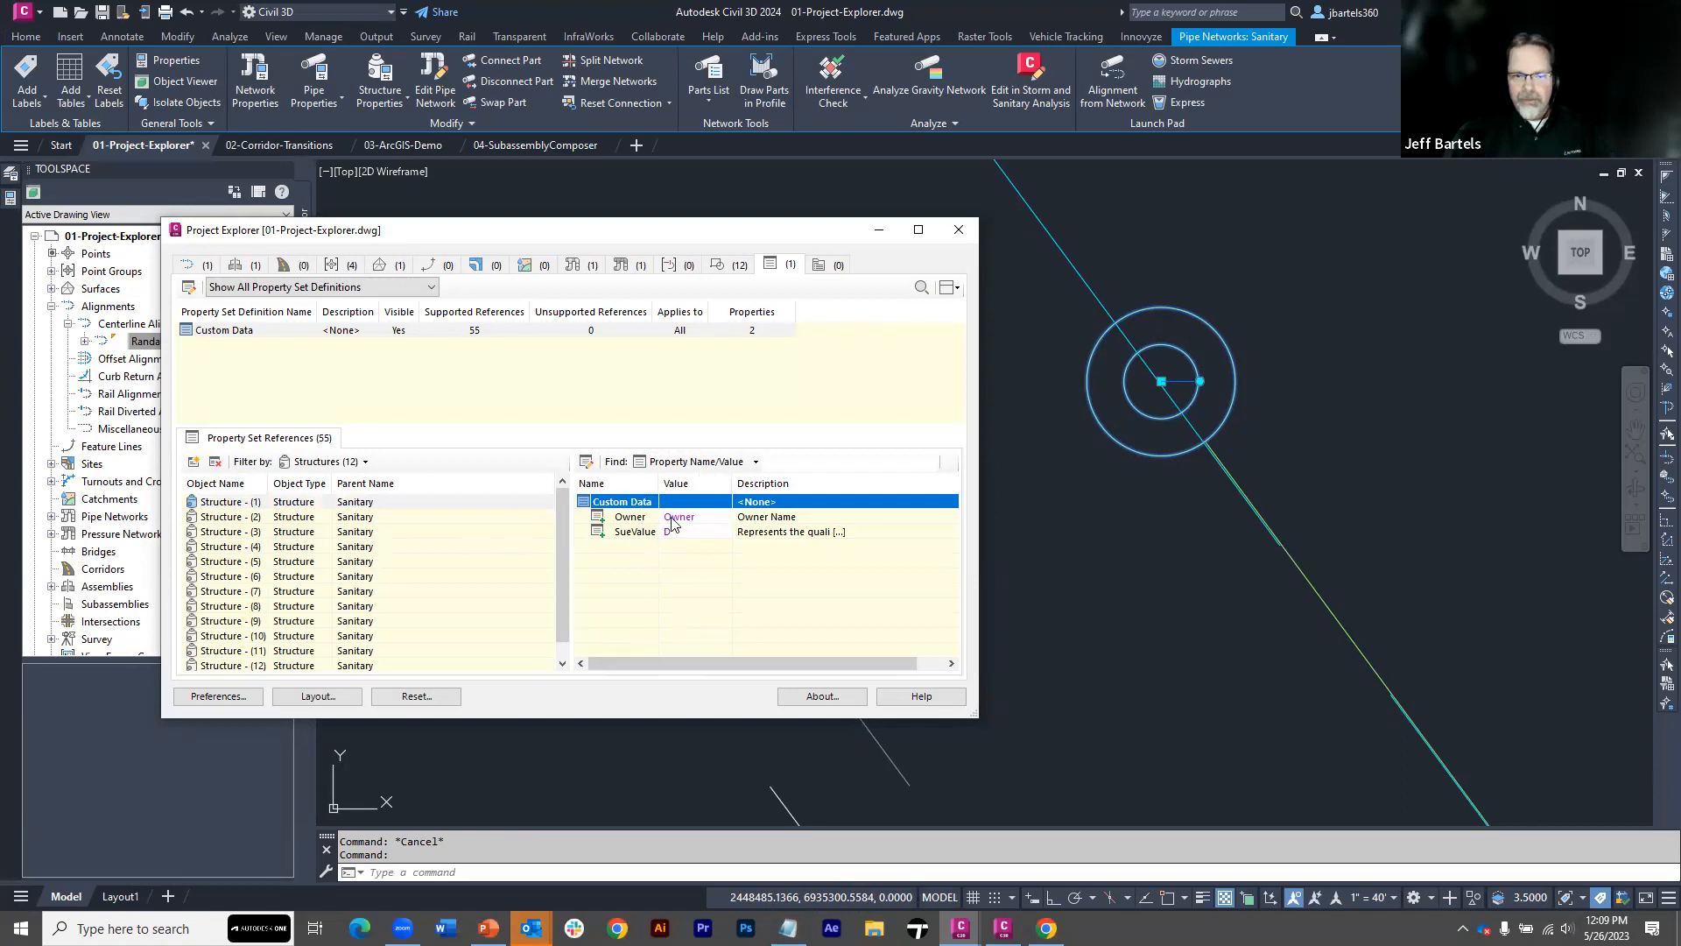
click(241, 516)
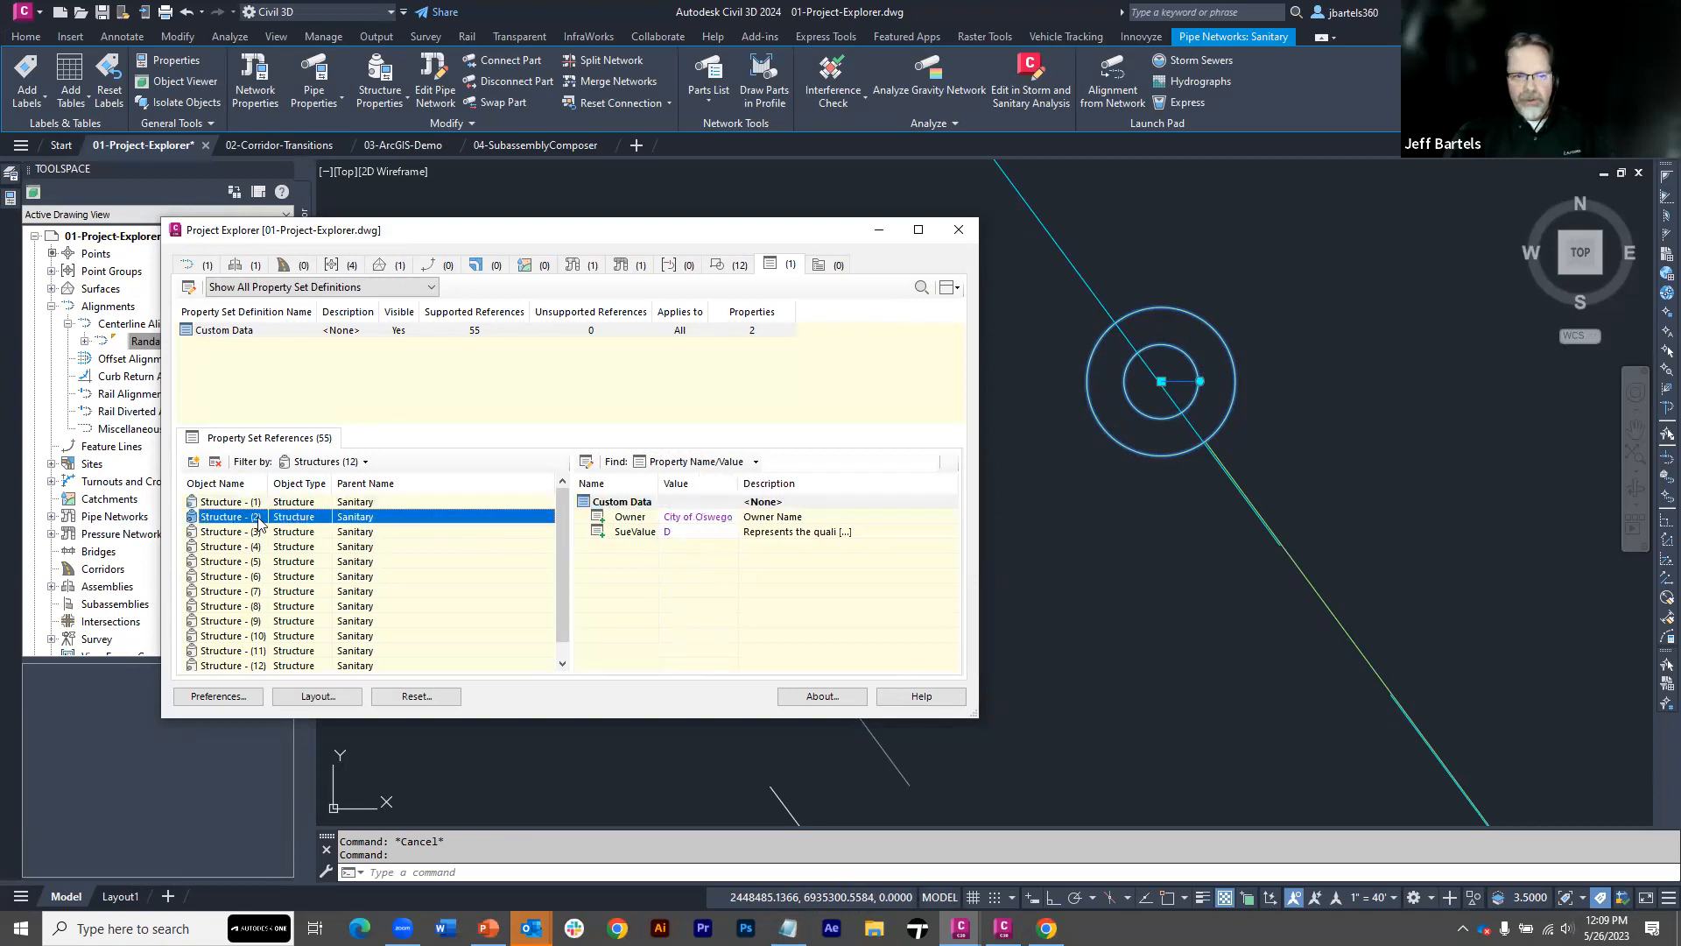
click(689, 521)
double_click(689, 524)
key(ctrl+c)
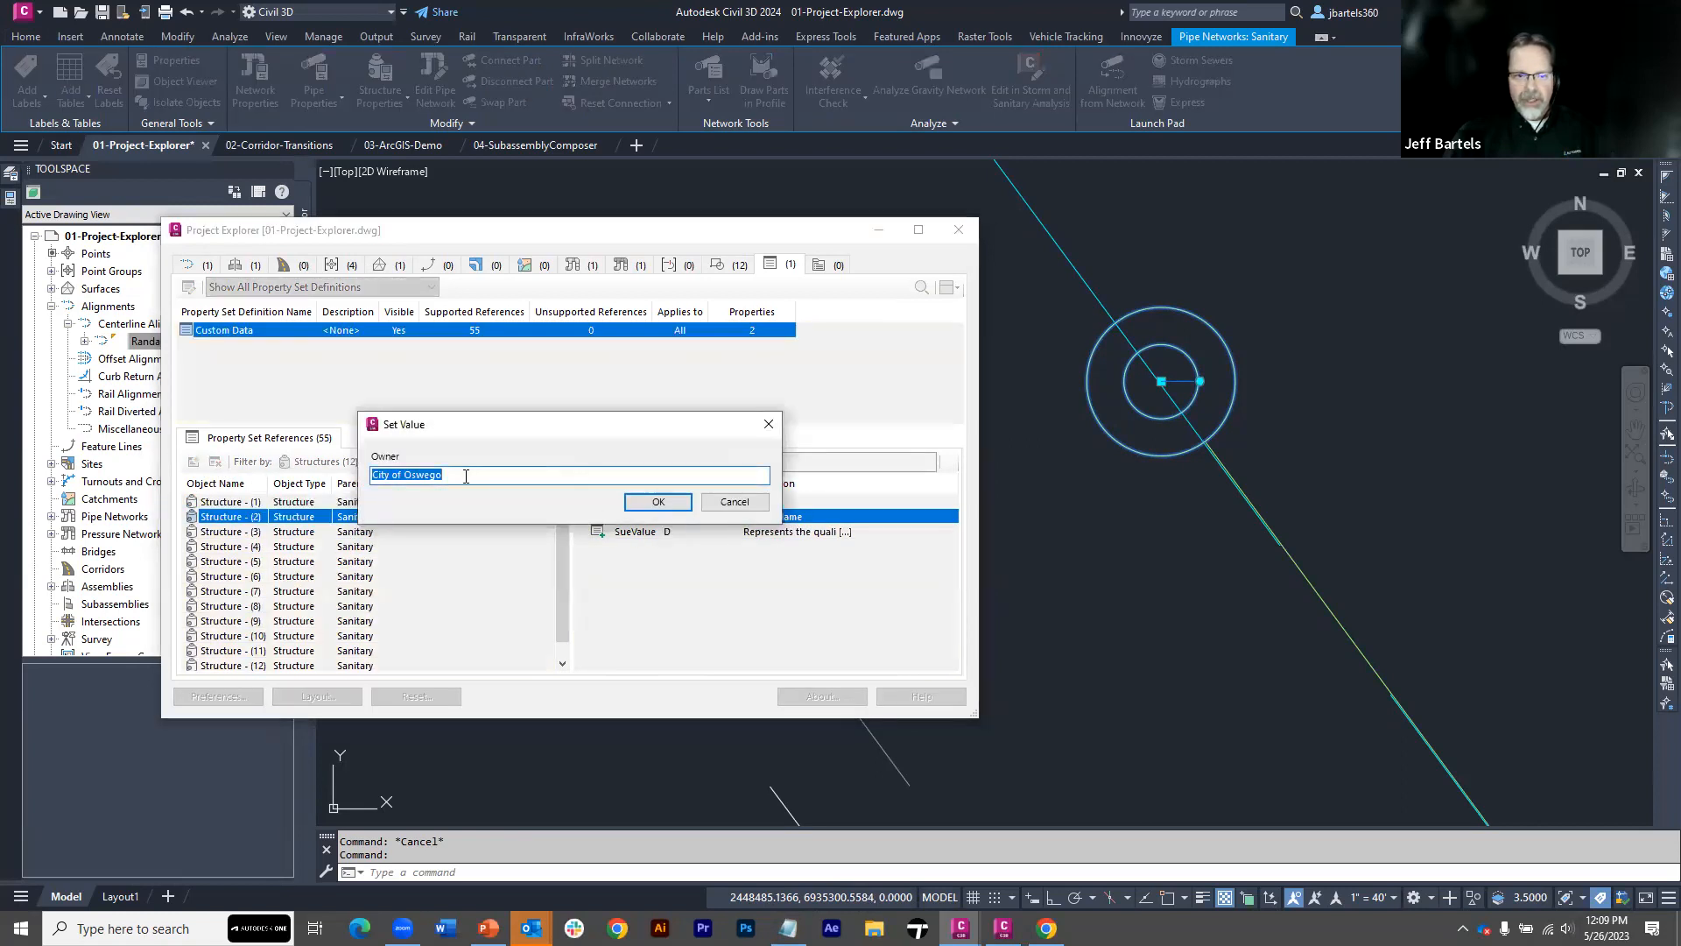
click(627, 504)
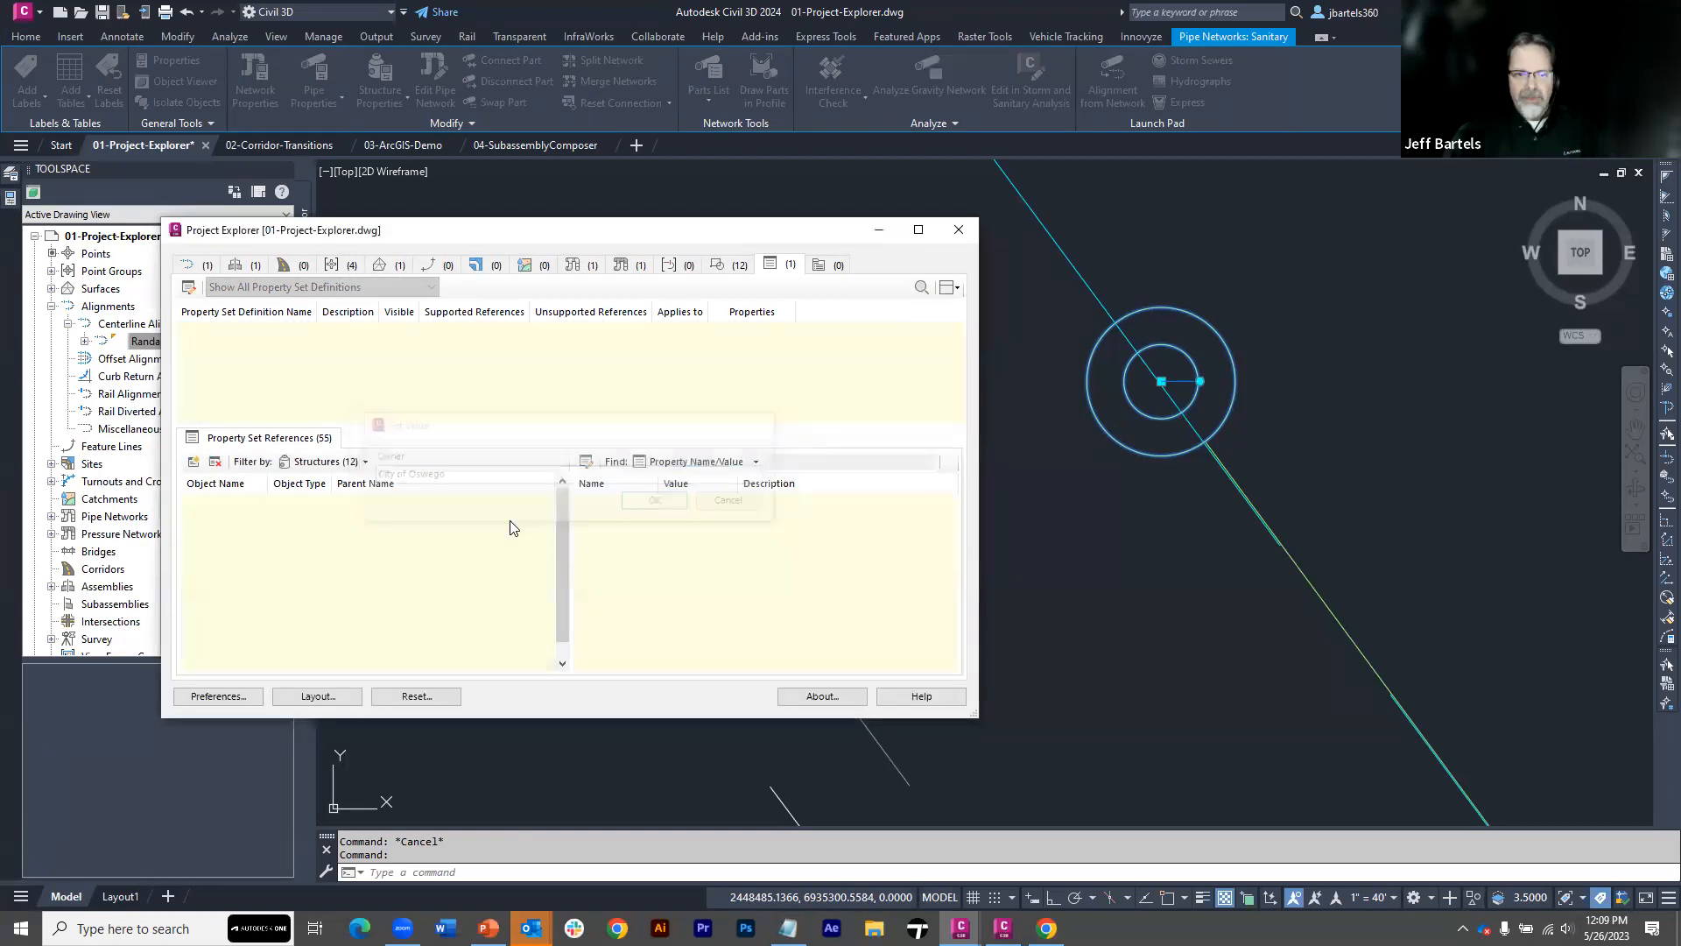
click(256, 502)
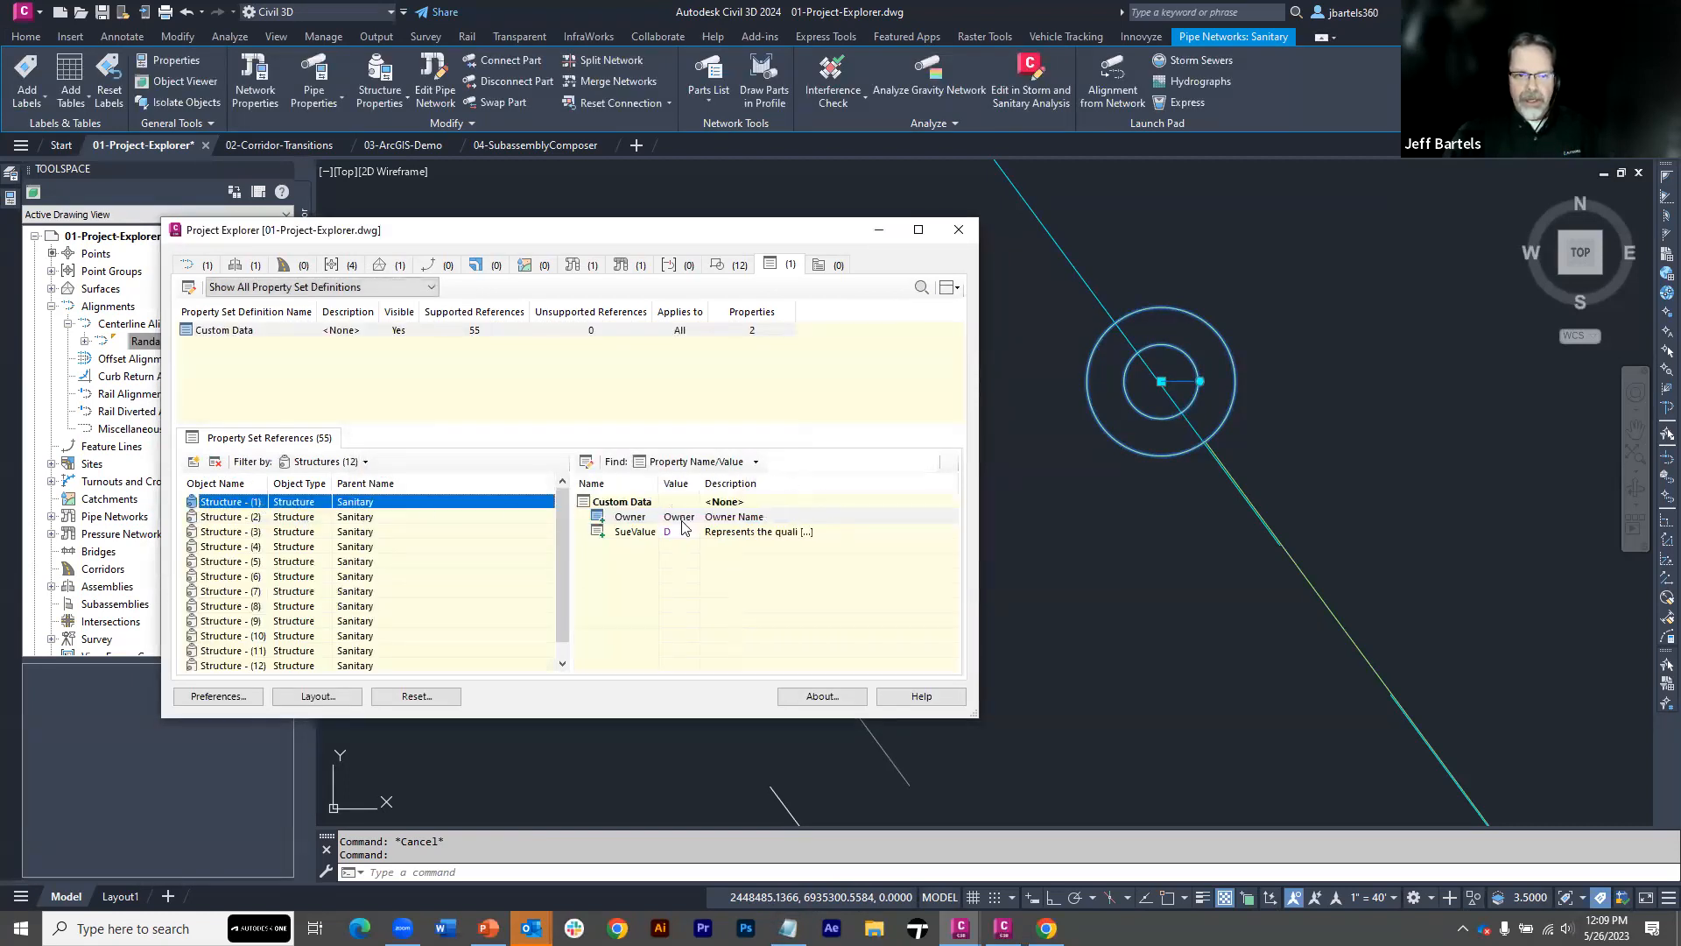
double_click(681, 522)
key(ctrl+v)
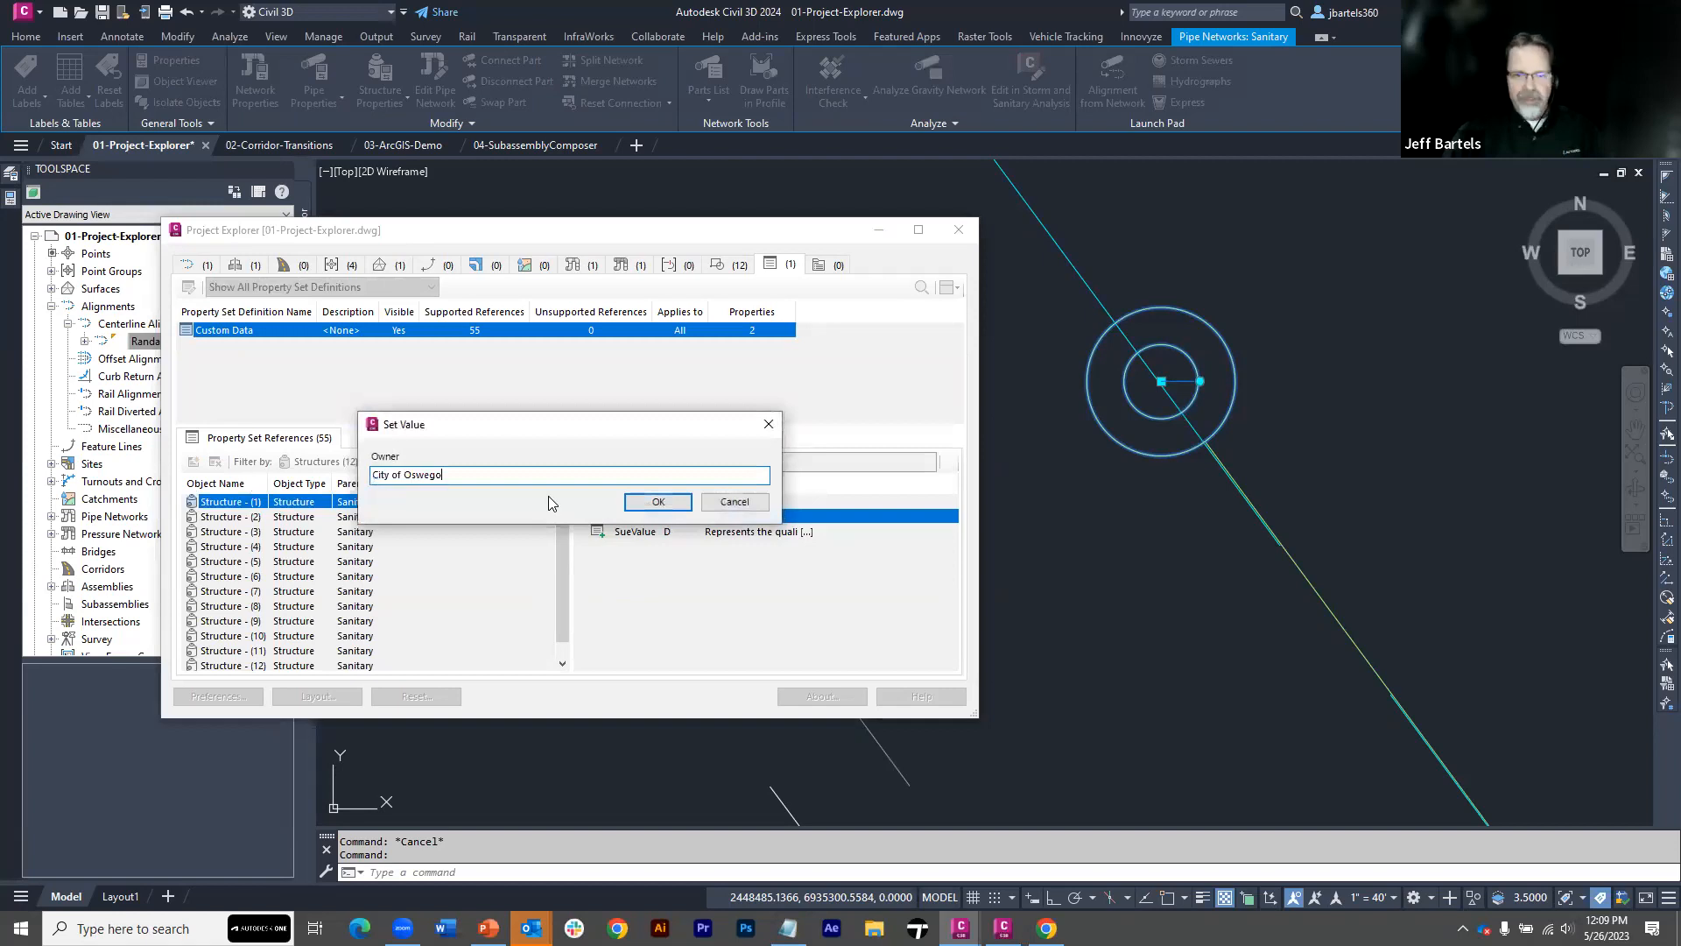
click(633, 503)
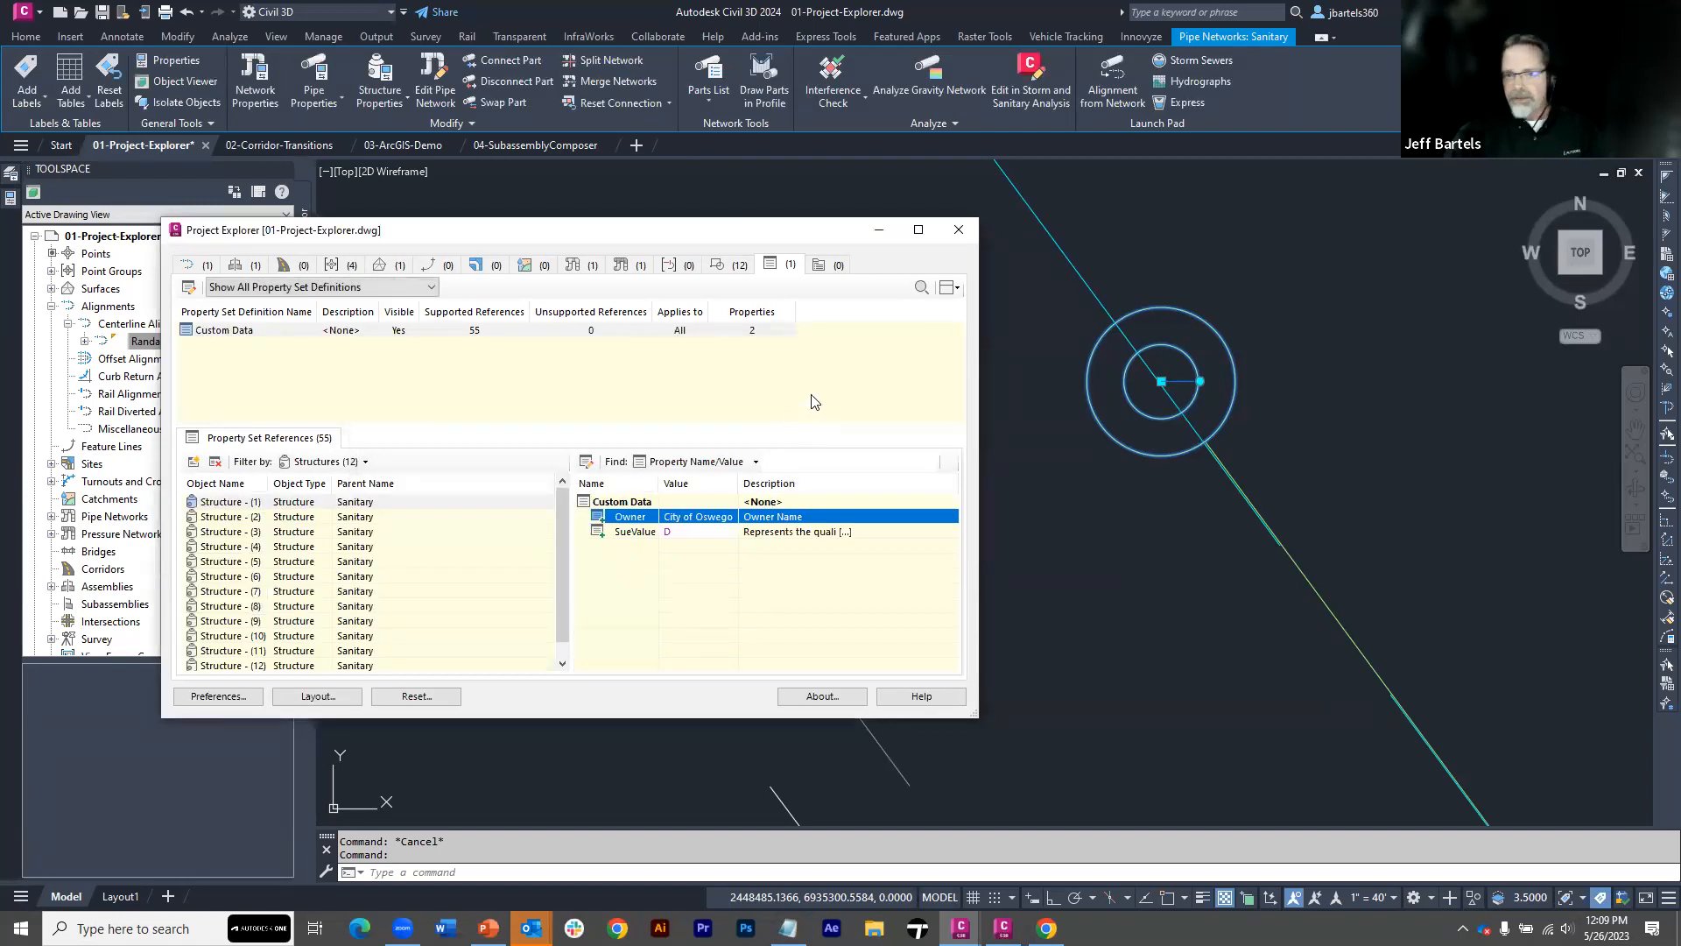
Close Project Explorer and the calendar reminders window to return to the drawing
click(959, 230)
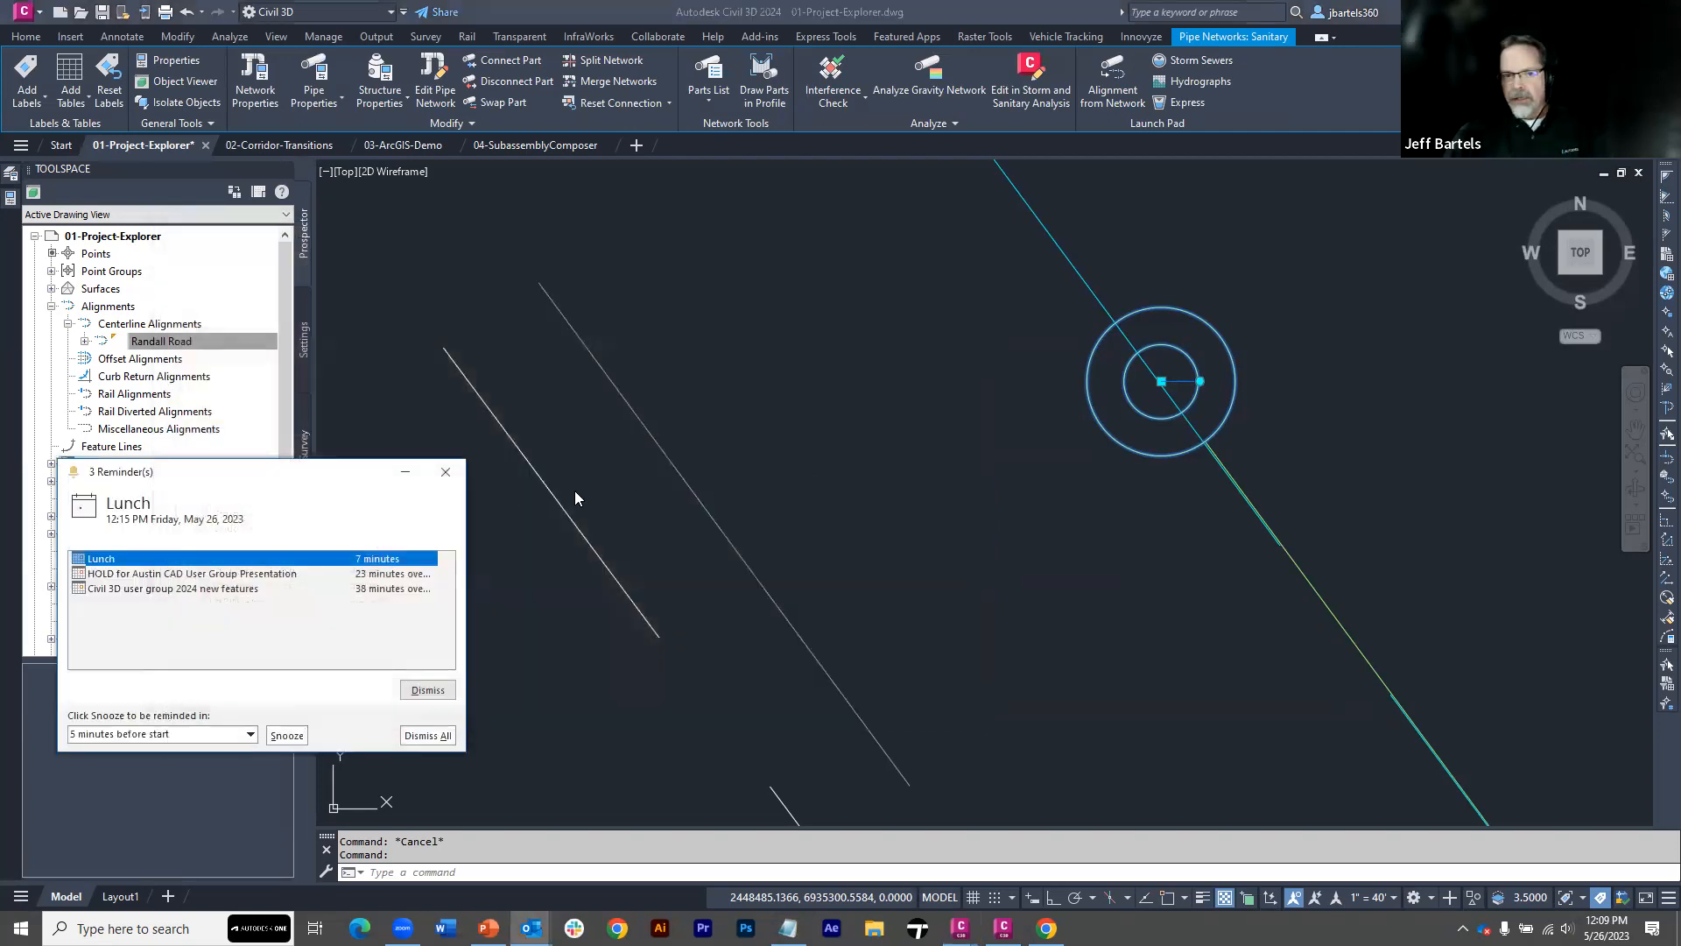
click(454, 475)
scroll(841, 447, down, 8)
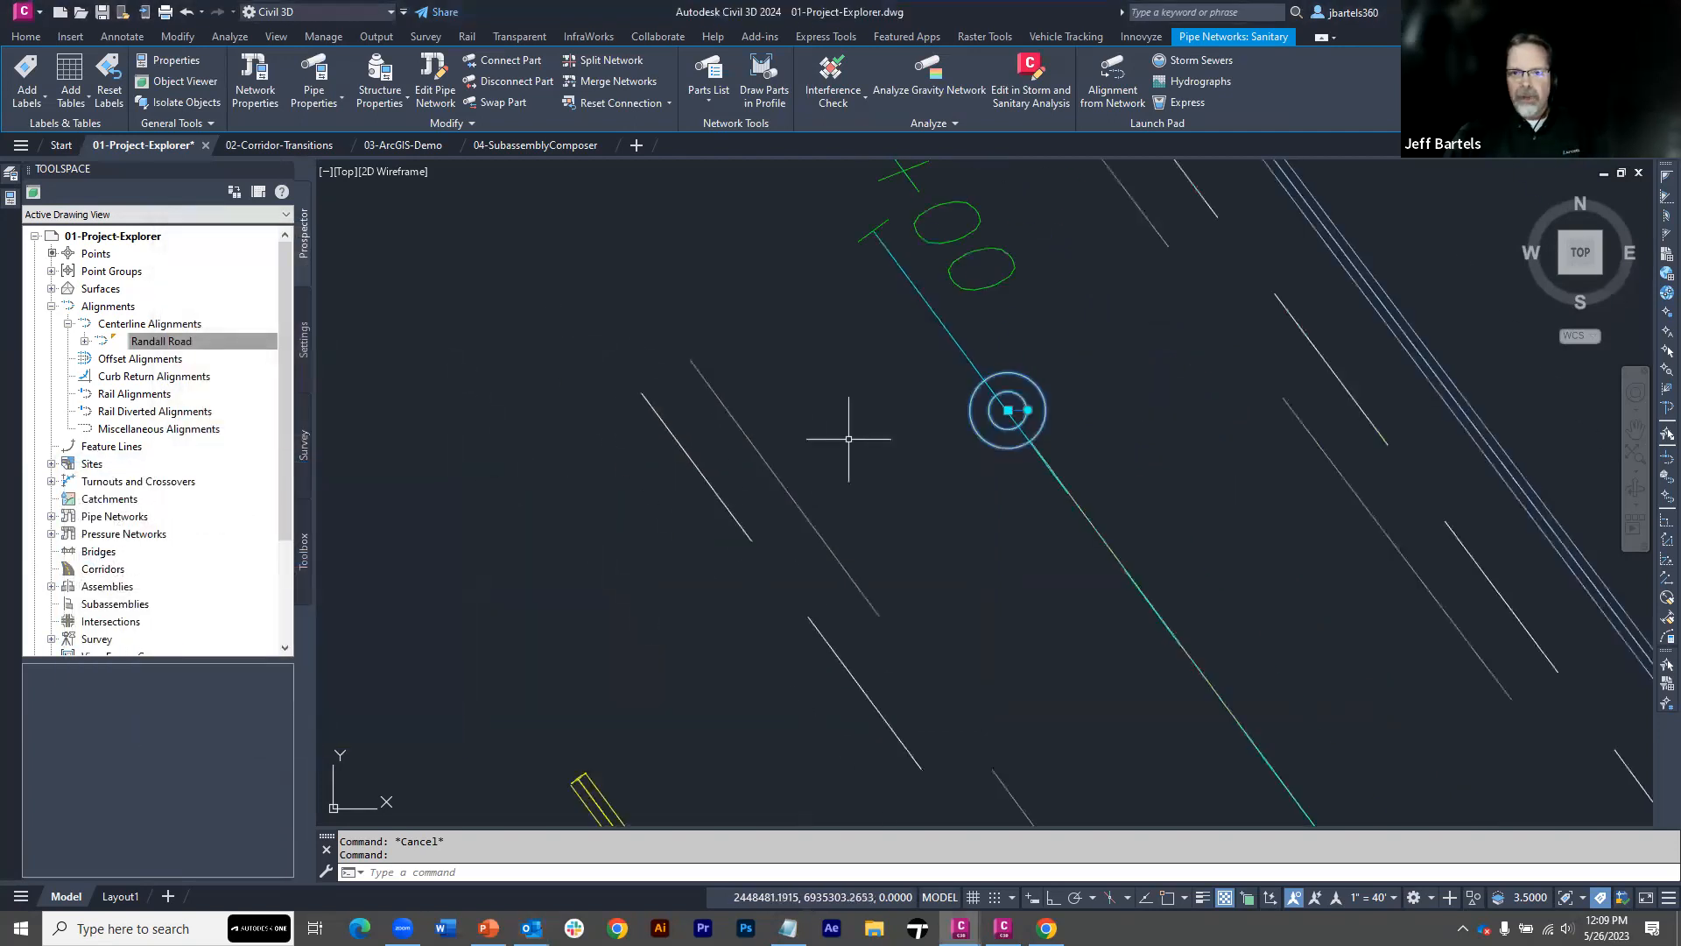
Clear the structure selection and switch to the 02-Corridor-Transitions drawing, bringing the whole corridor into view
middle_drag(918, 558, 615, 281)
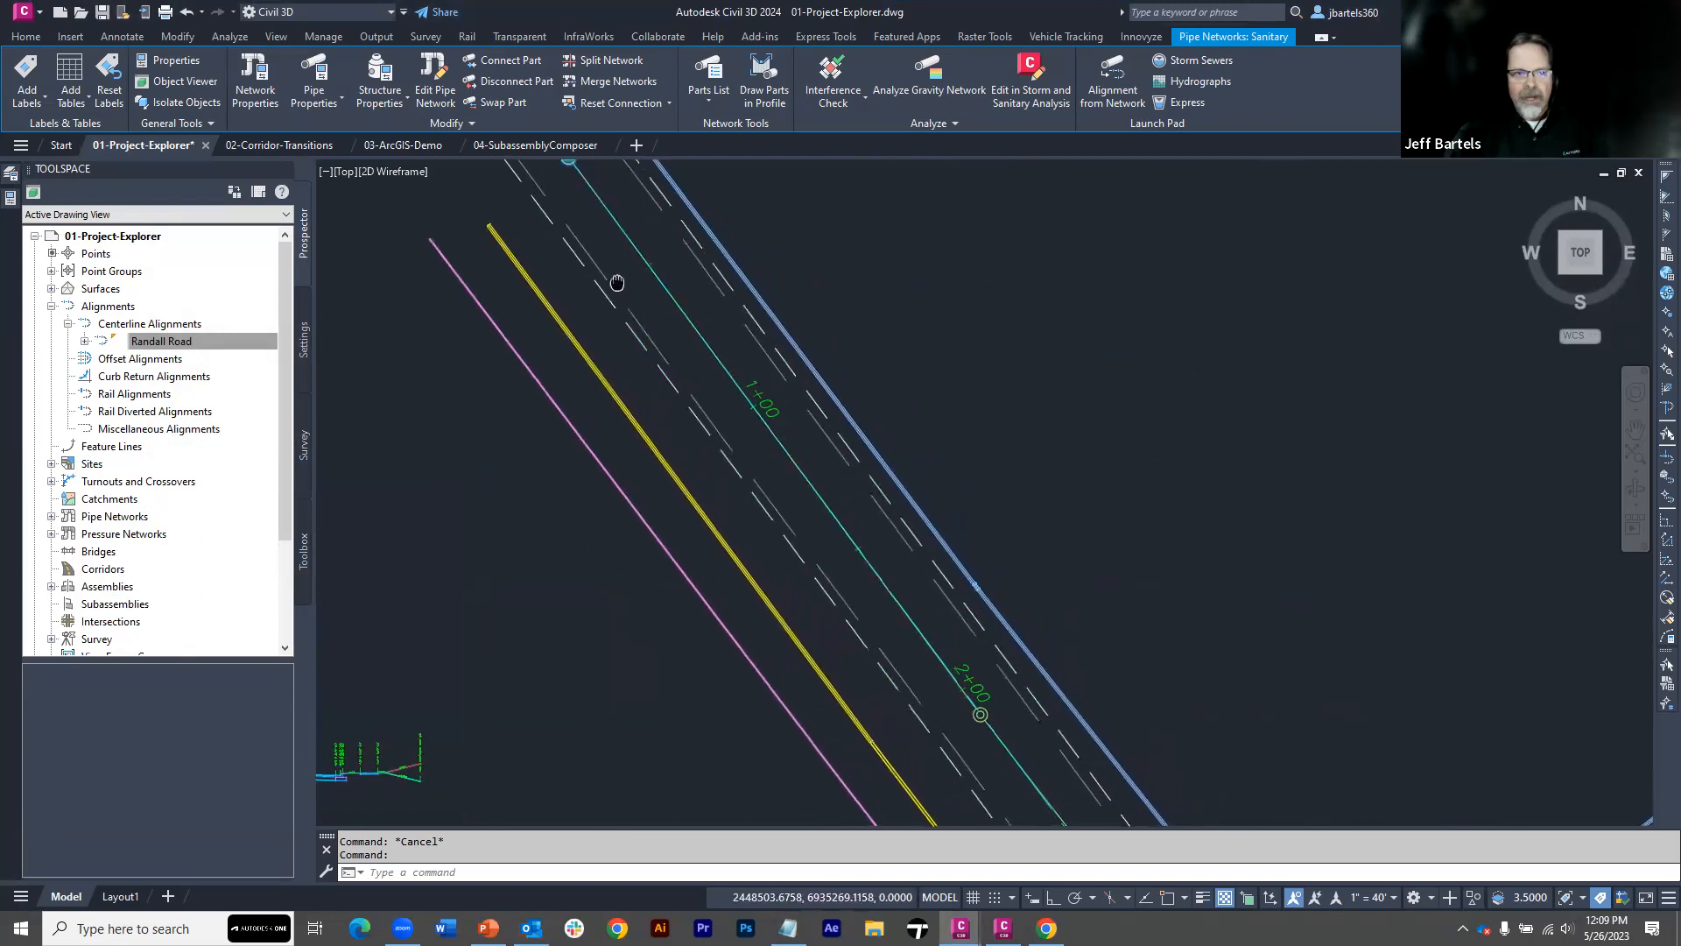
key(Escape)
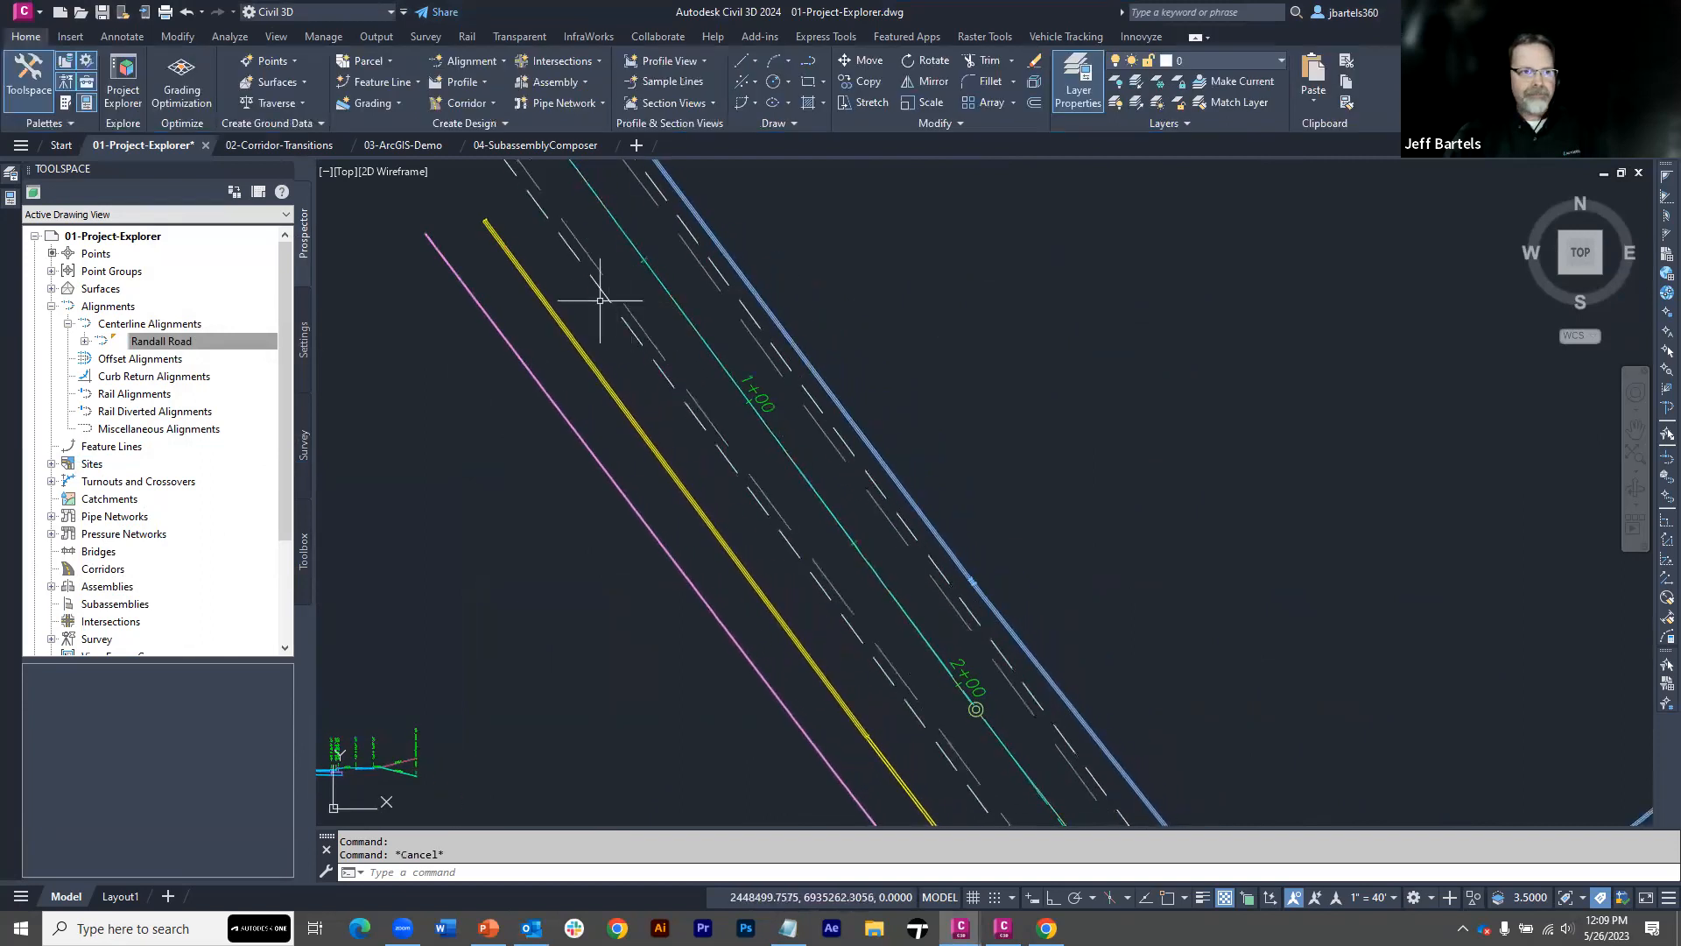
click(279, 142)
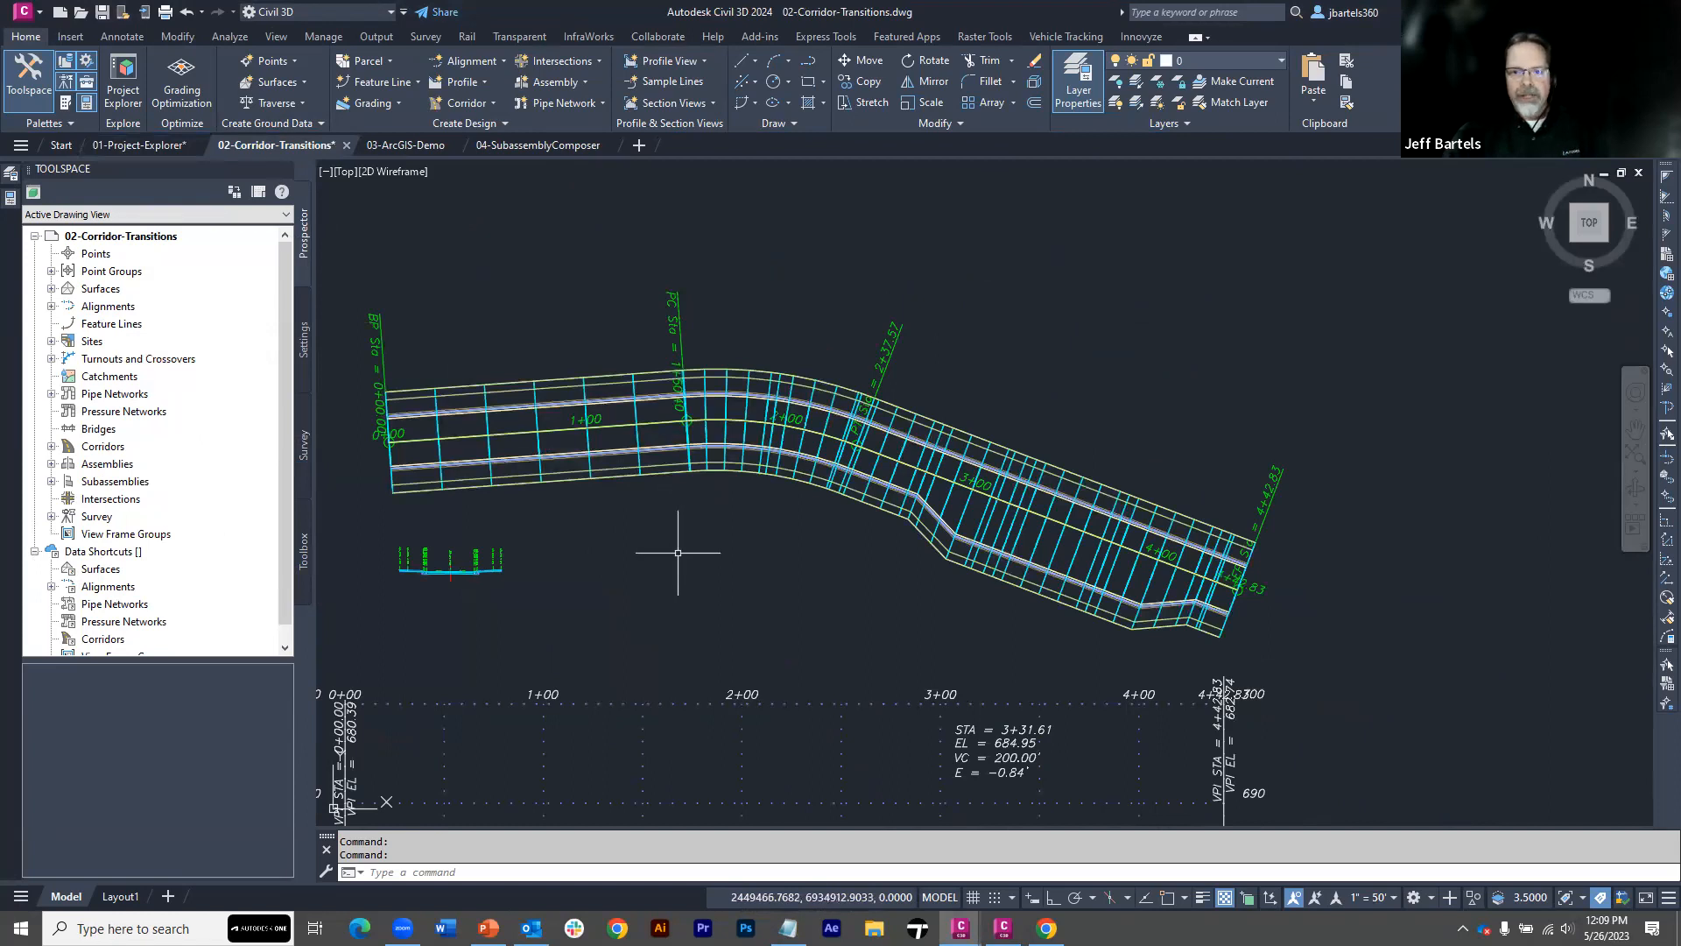
mouse_move(678, 552)
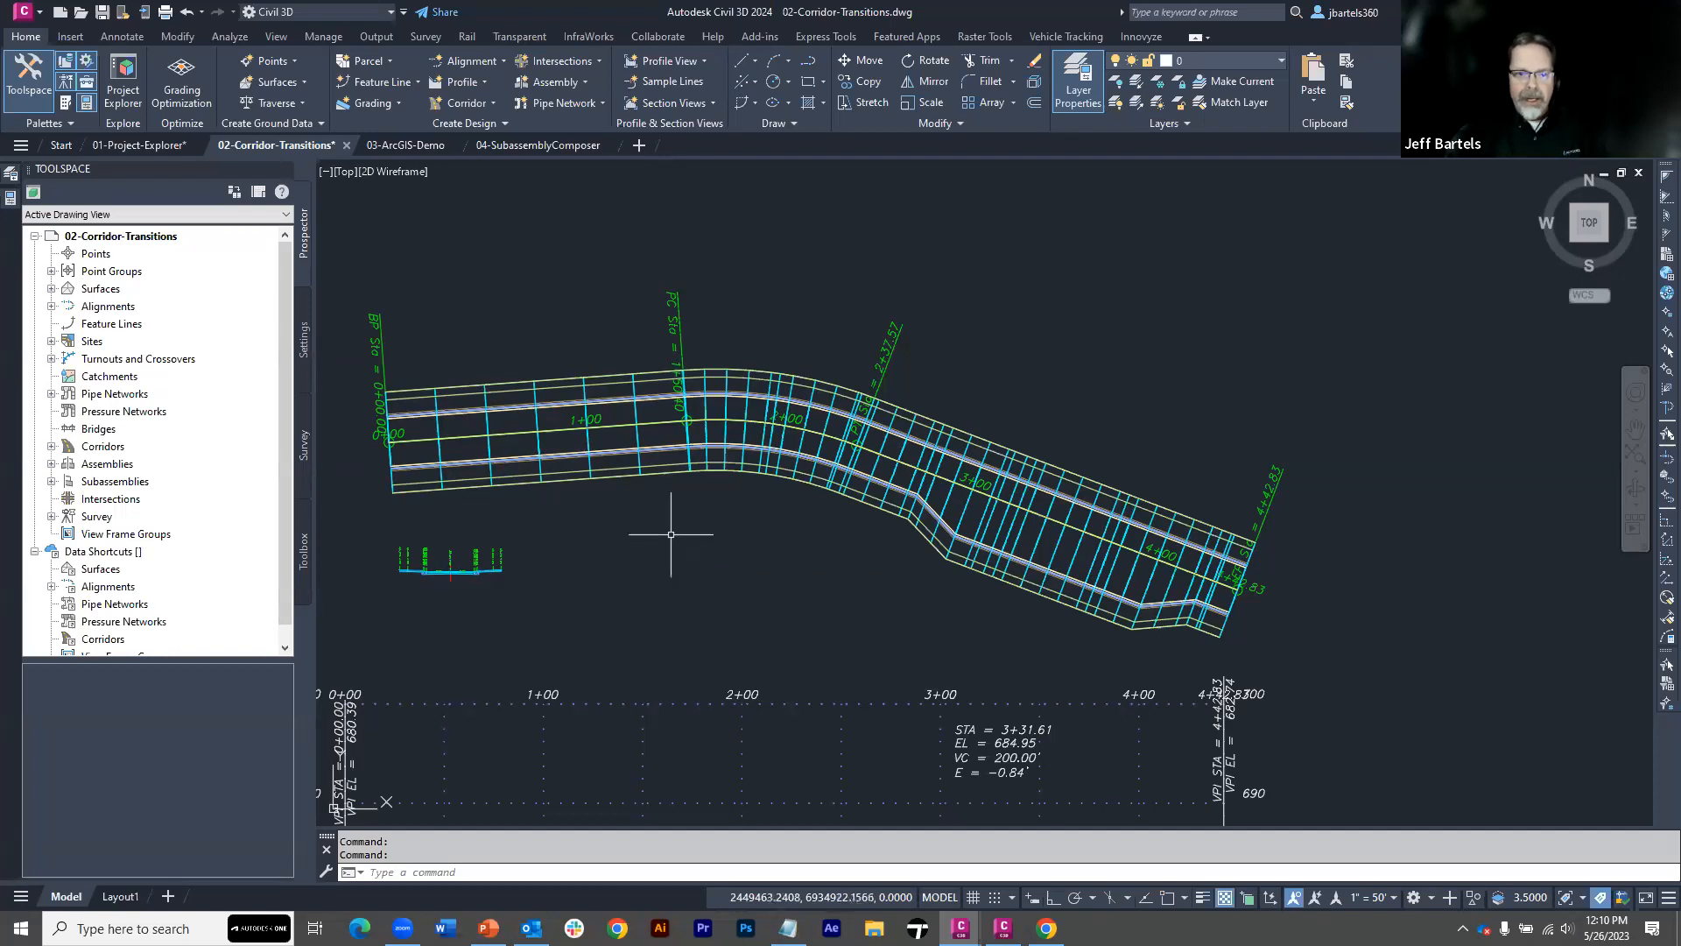
middle_drag(668, 532, 722, 500)
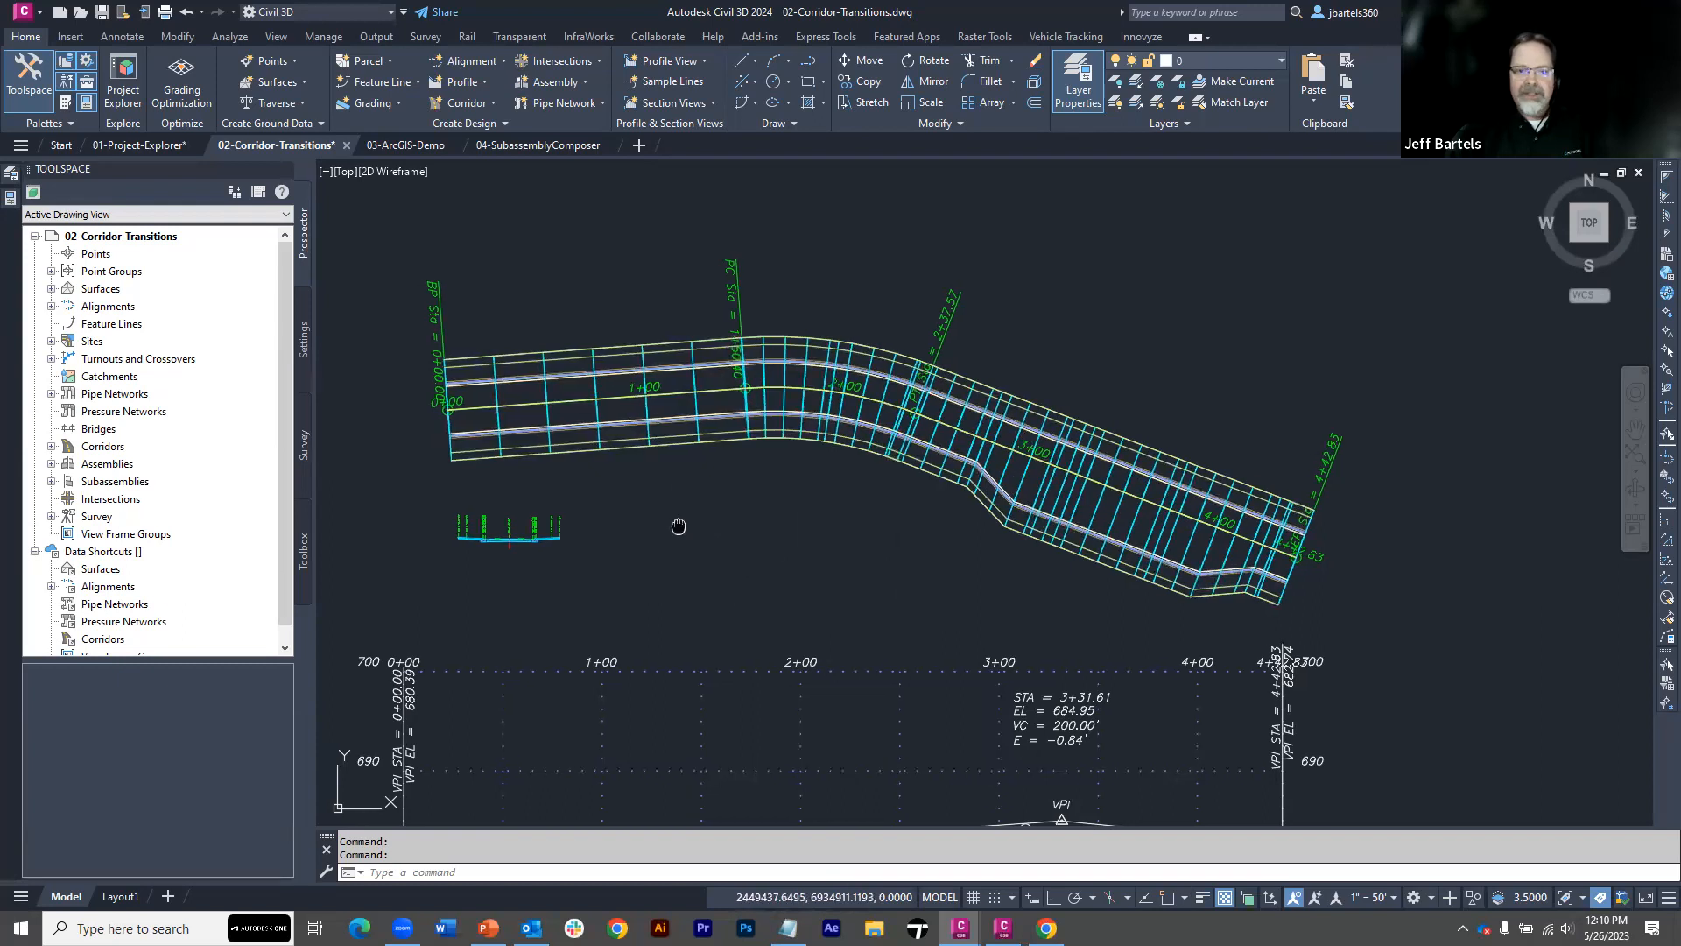
middle_drag(675, 525, 761, 529)
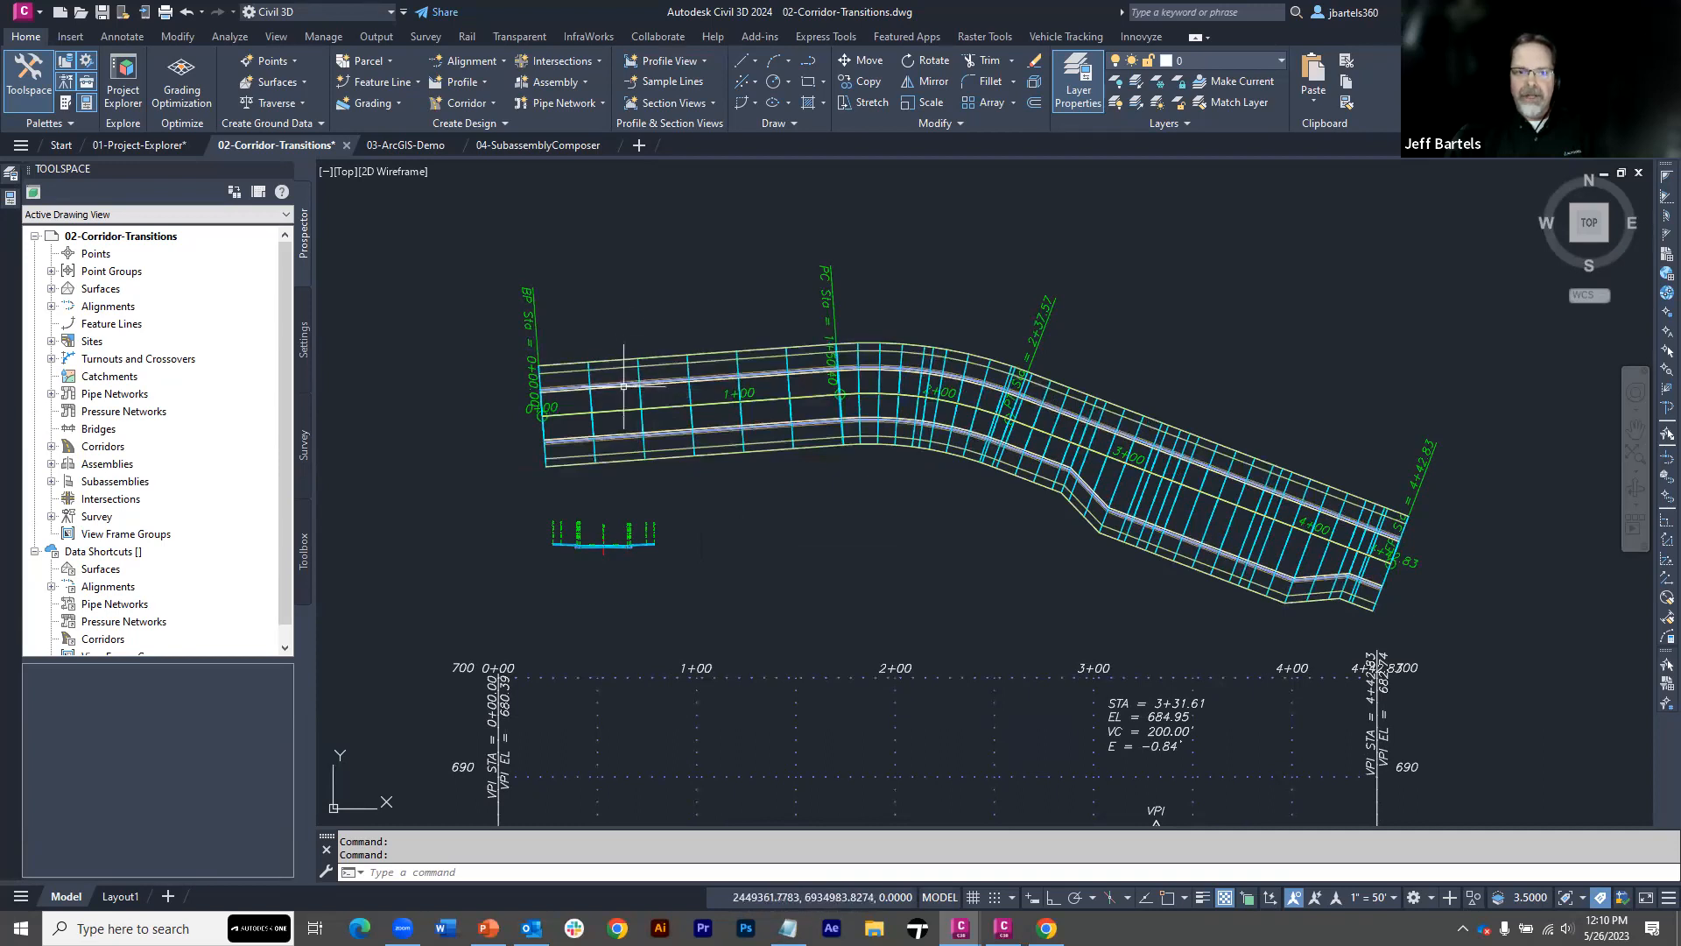
Select the LT - Curb_Driveway subassembly in the assembly and set its Back of Curb parameter to 0
scroll(578, 536, up, 5)
scroll(578, 537, up, 3)
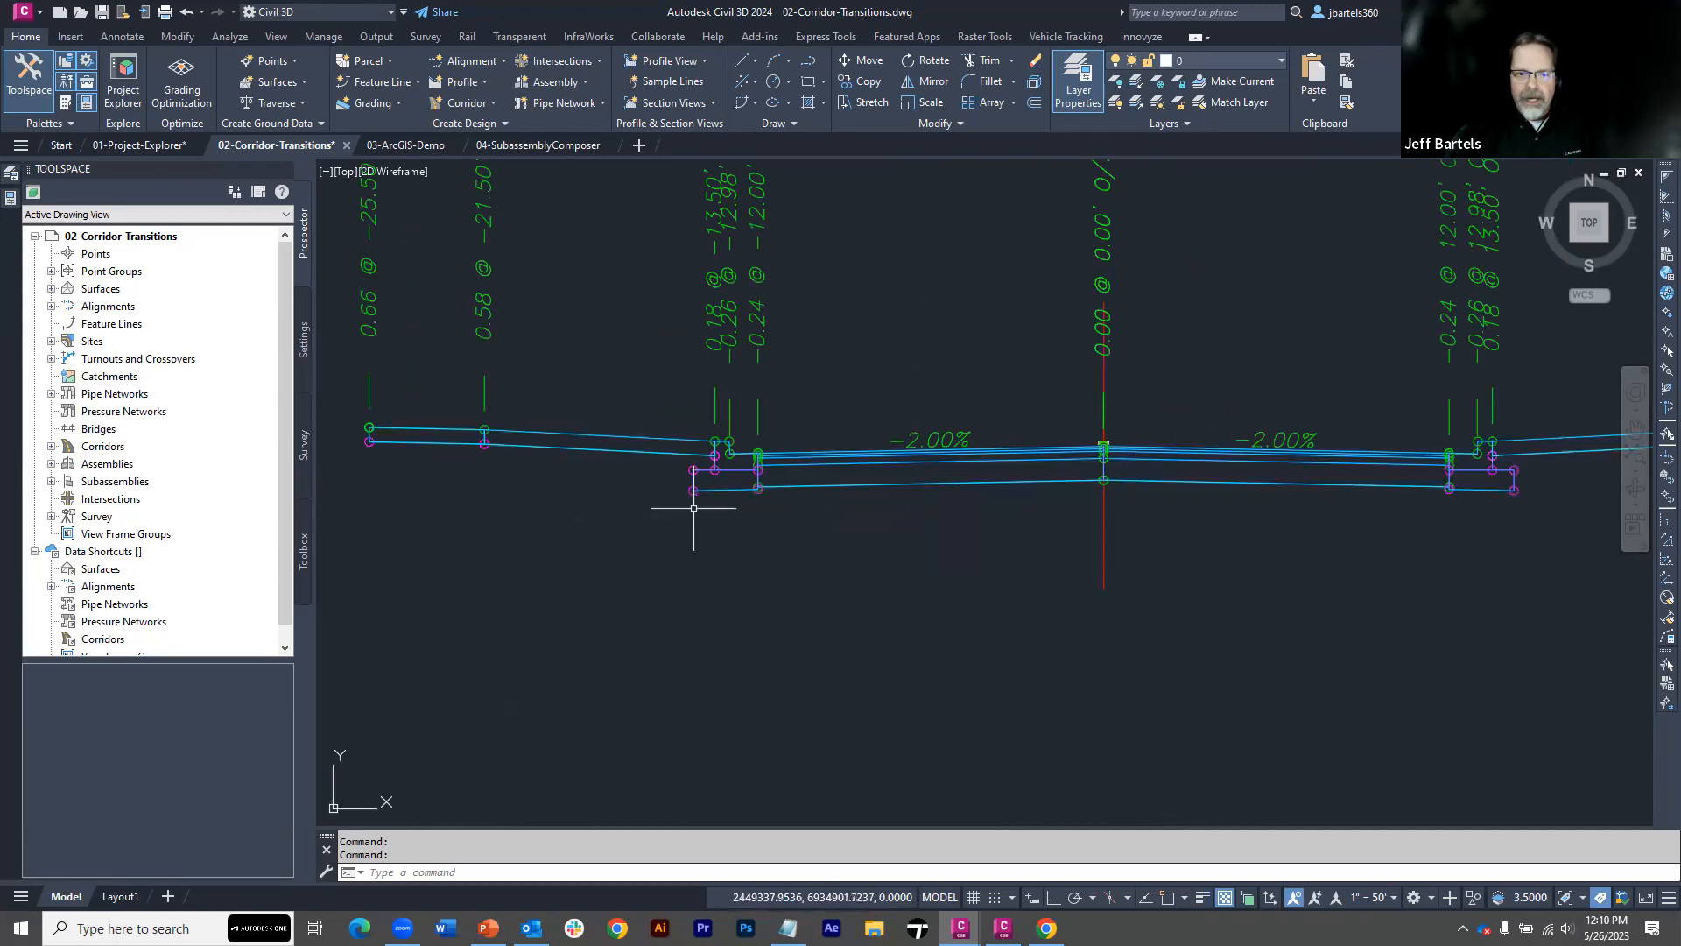
click(711, 489)
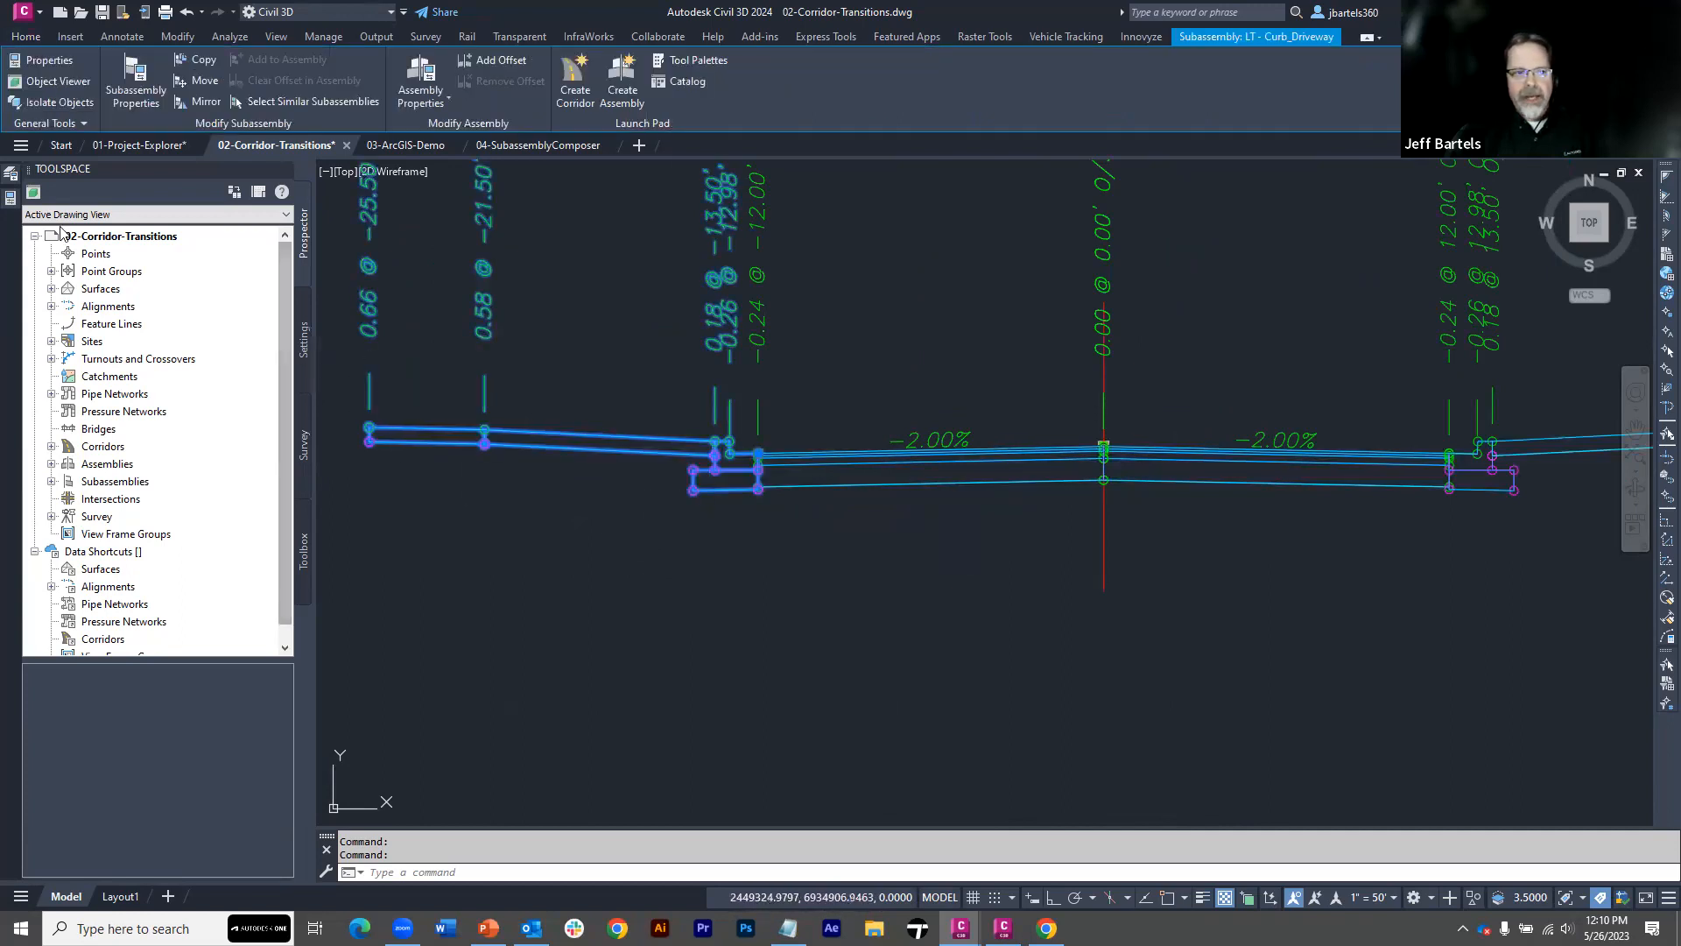
mouse_move(12, 199)
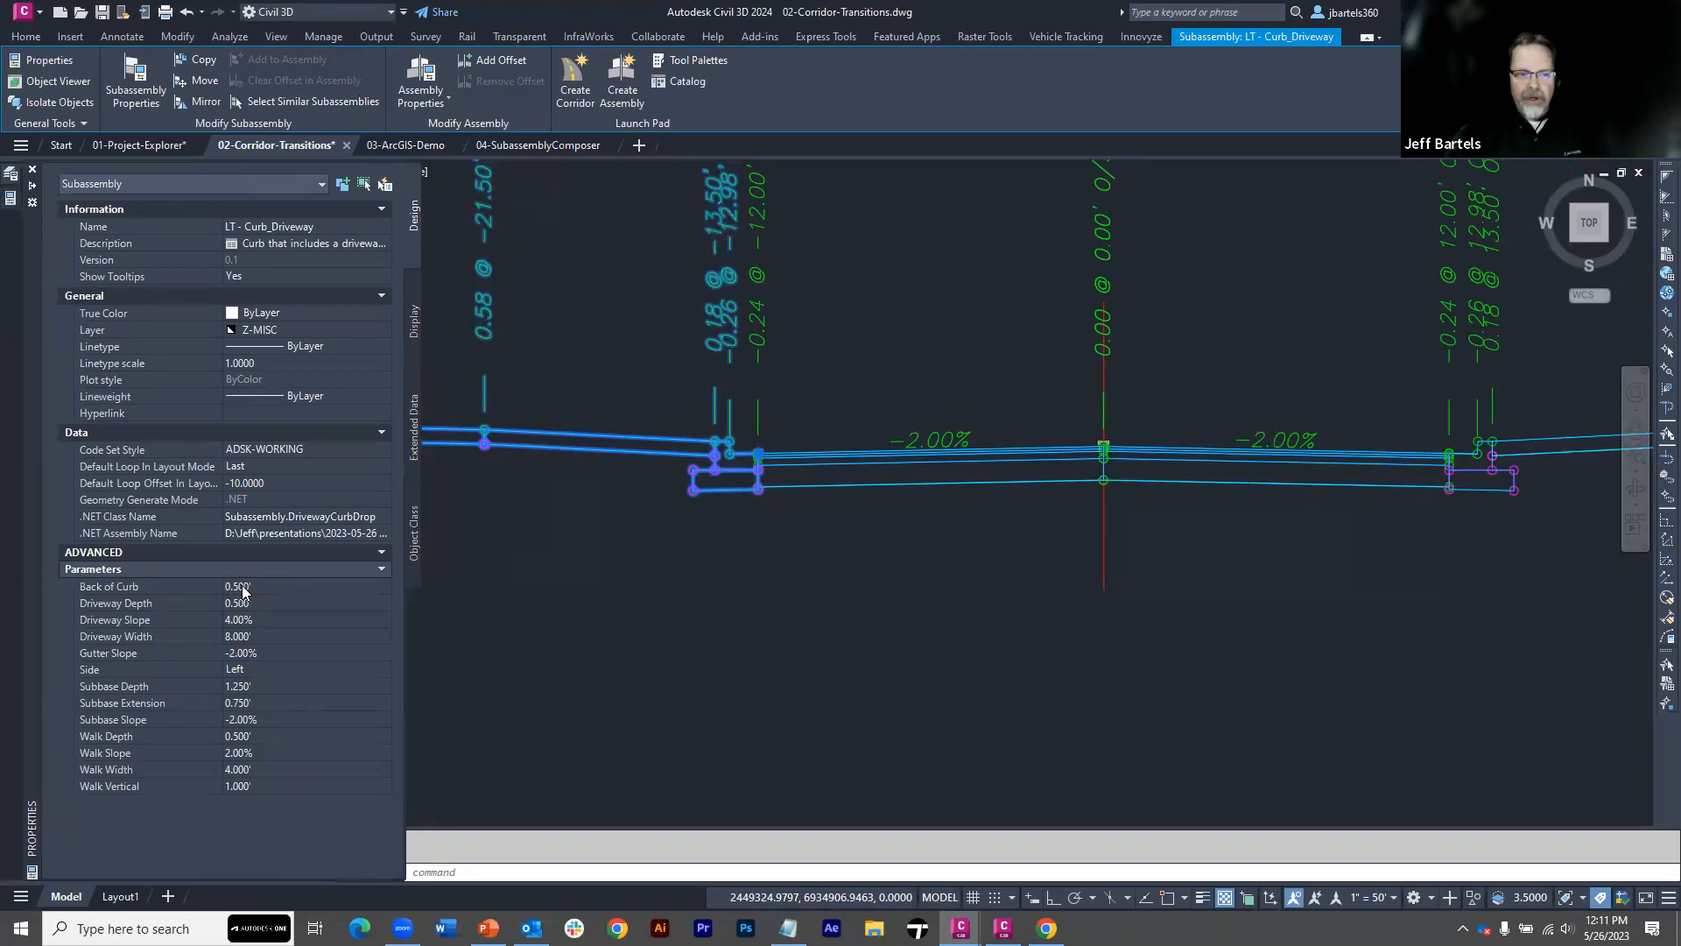
click(242, 585)
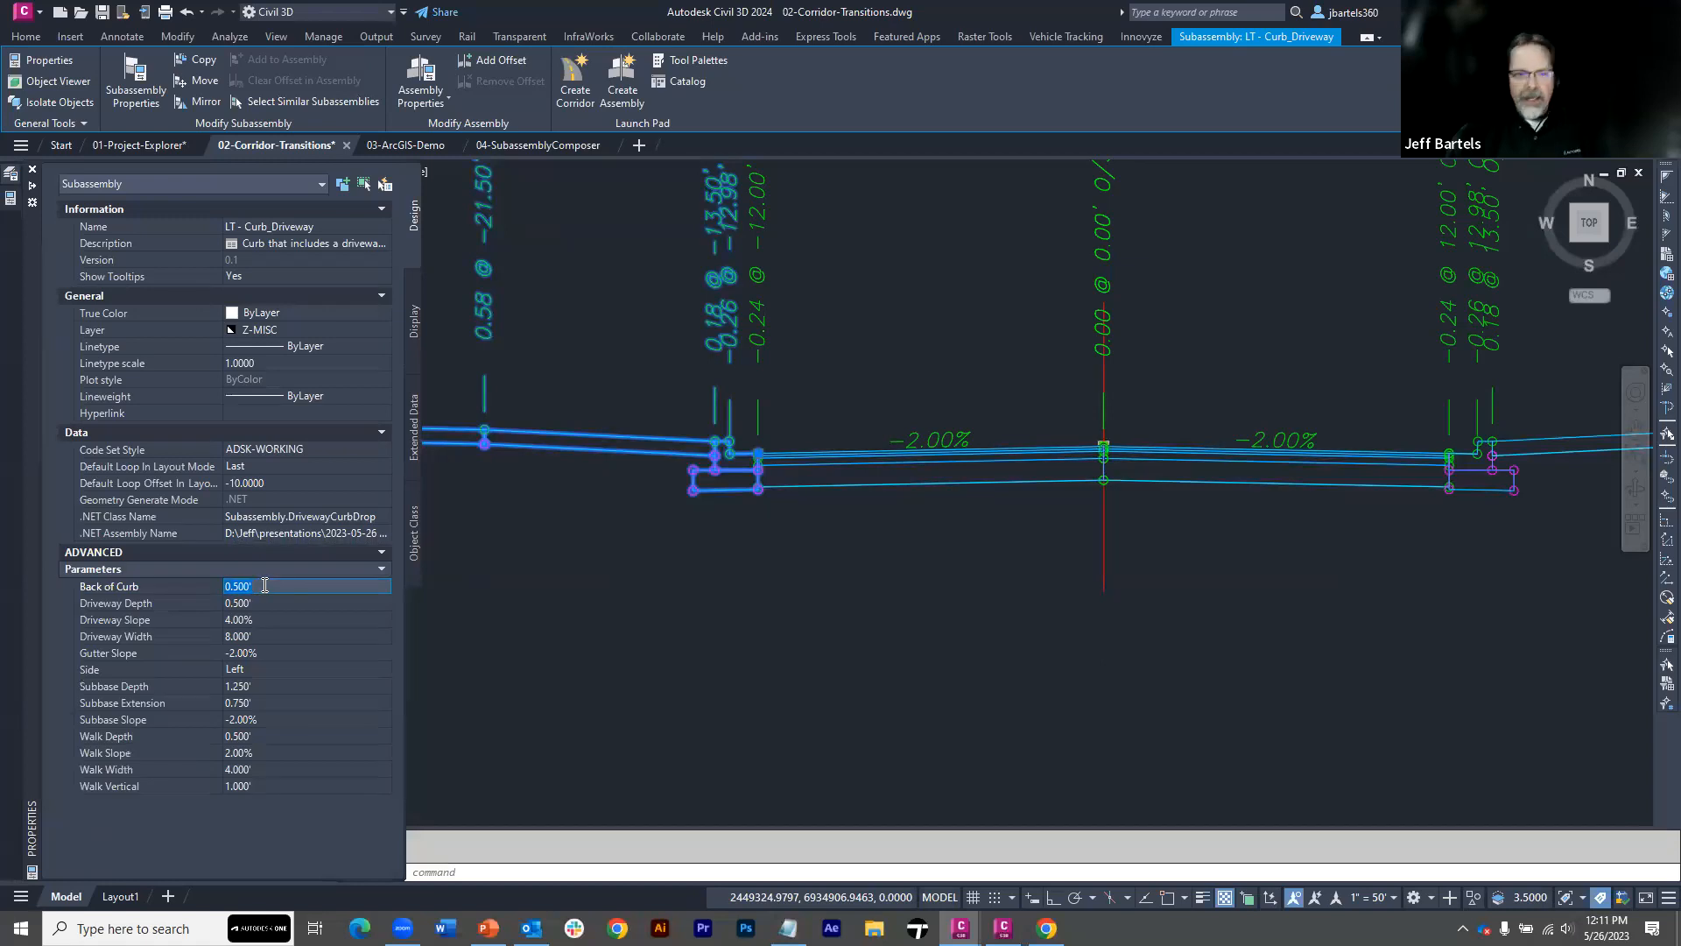
text(0)
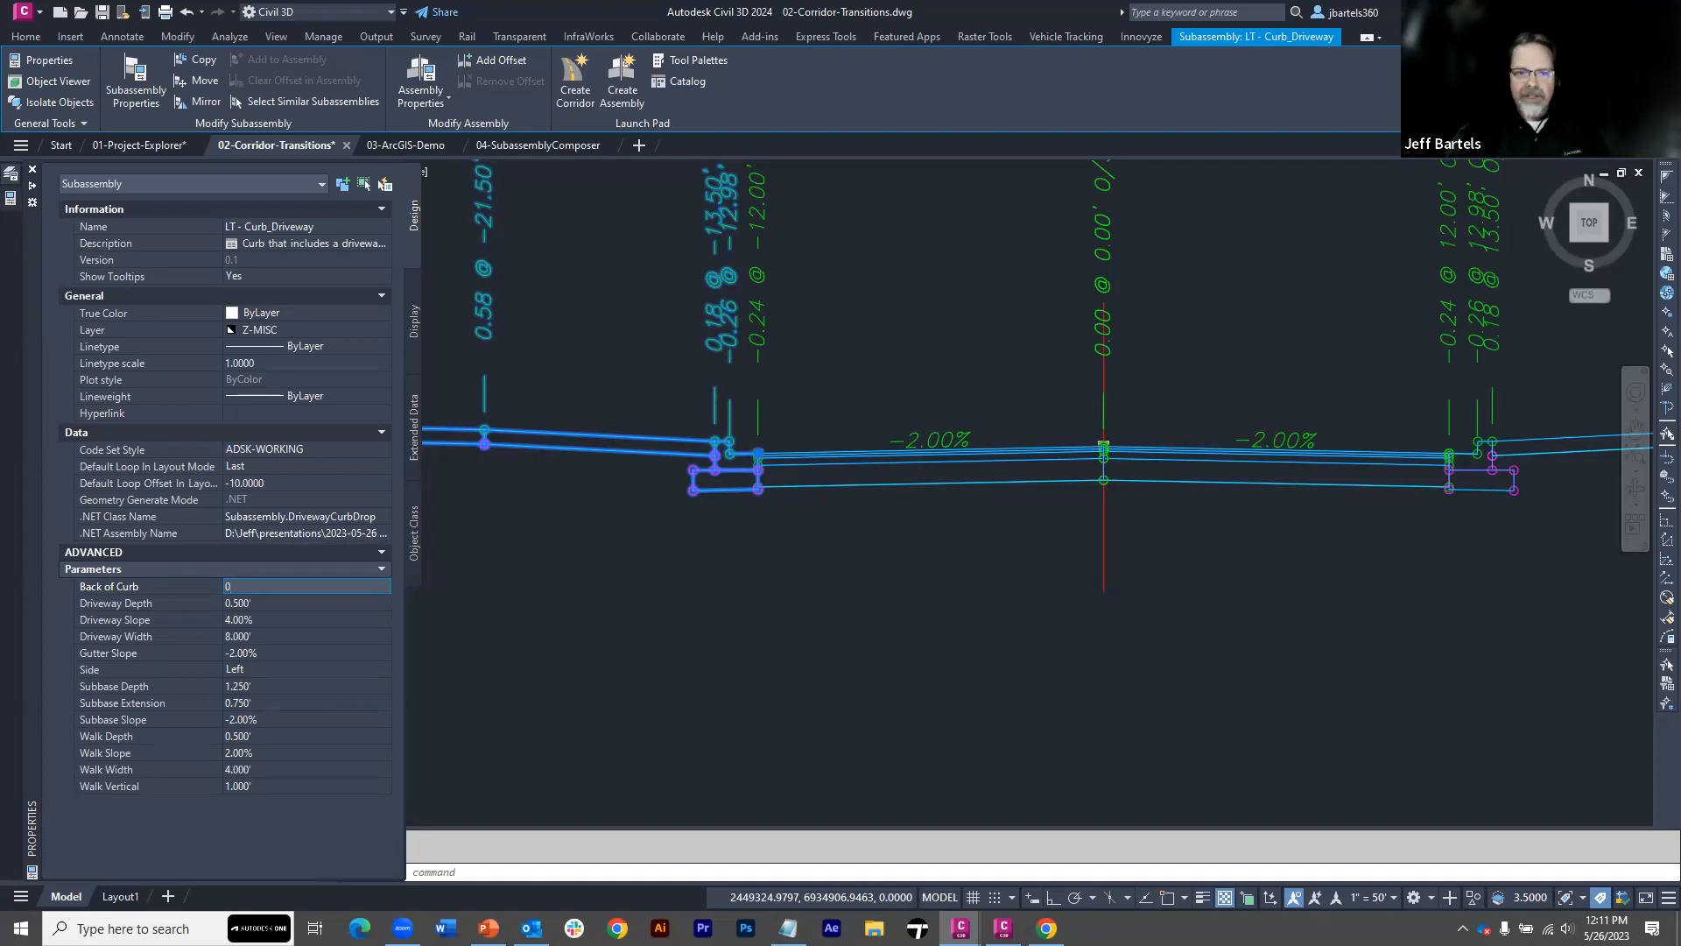
key(Tab)
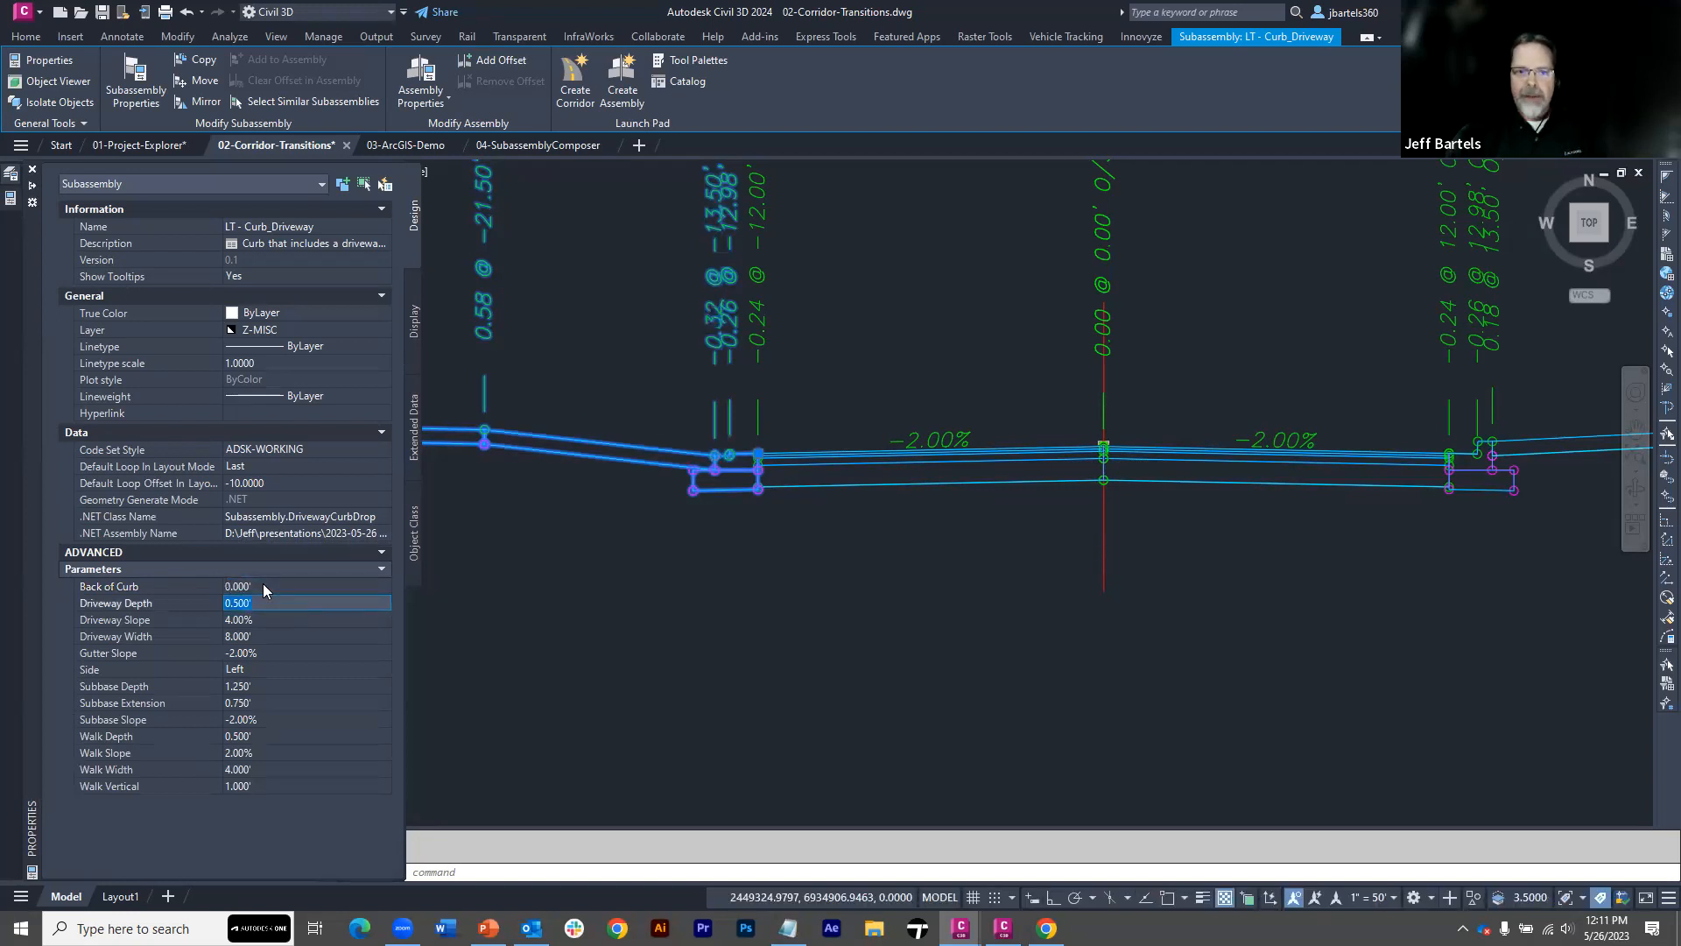
Set the Back of Curb parameter of the LT - Curb_Driveway subassembly to 0.5 and deselect the subassembly
key(shift+Tab)
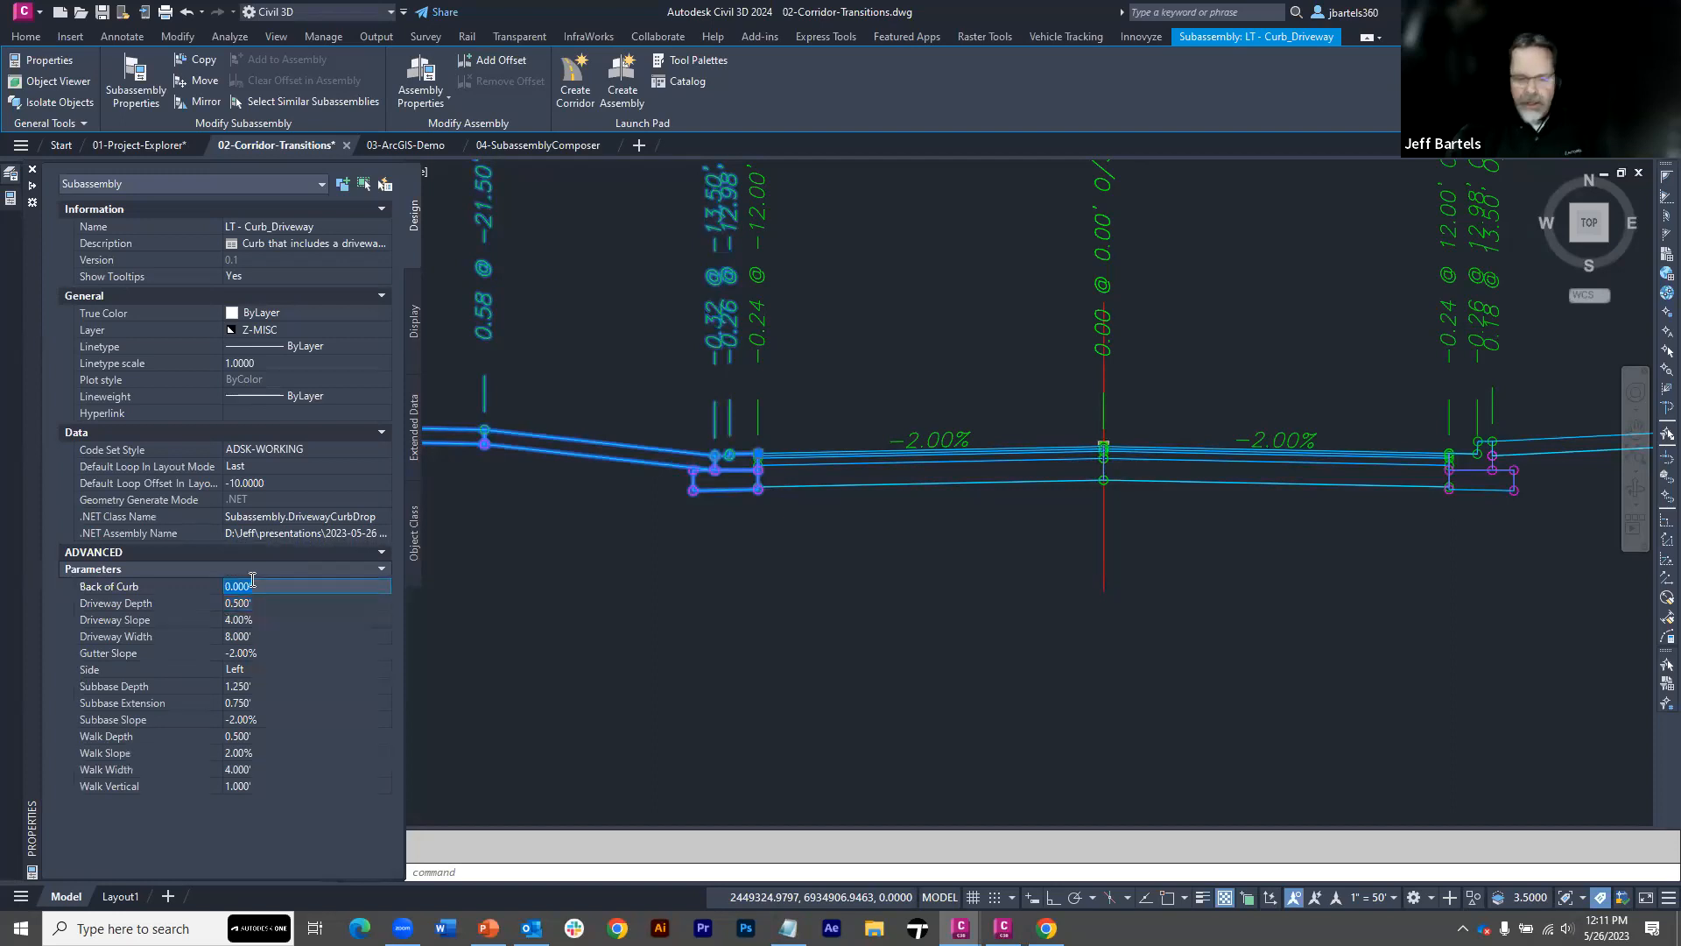
text(.5)
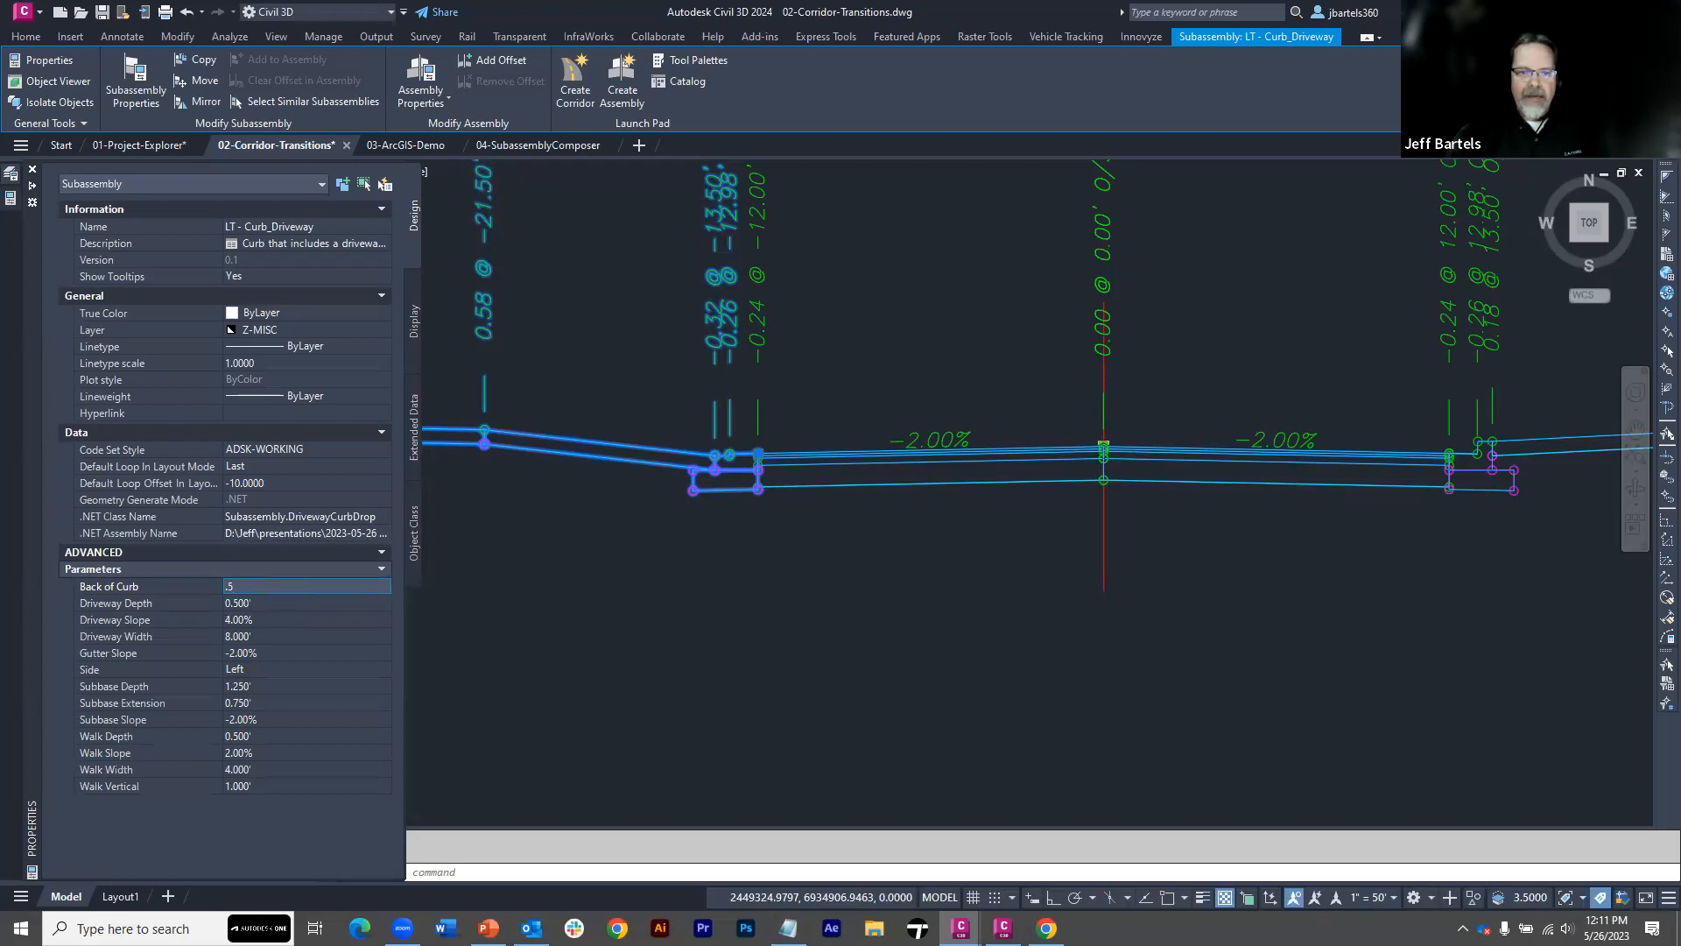
key(Tab)
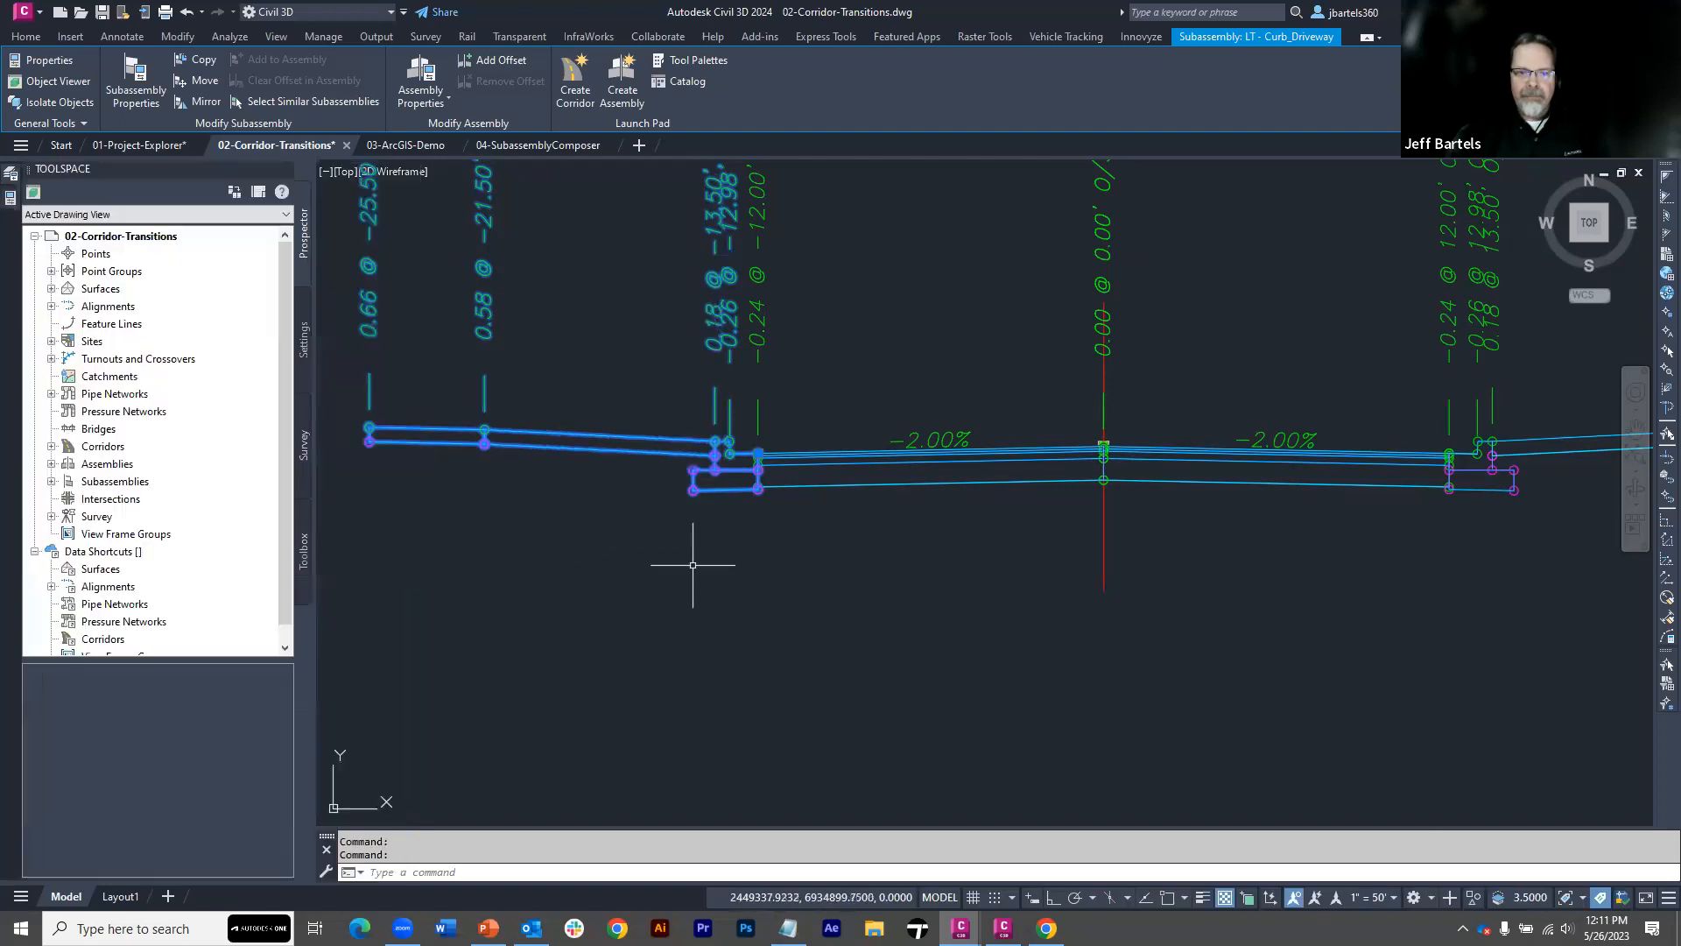
scroll(694, 566, down, 6)
middle_drag(793, 377, 638, 555)
key(Escape)
Open the Main Street corridor's transitions and add one for the Back of Curb parameter of the LT - Curb_Driveway subassembly
scroll(729, 482, down, 3)
middle_drag(758, 433, 692, 584)
click(691, 471)
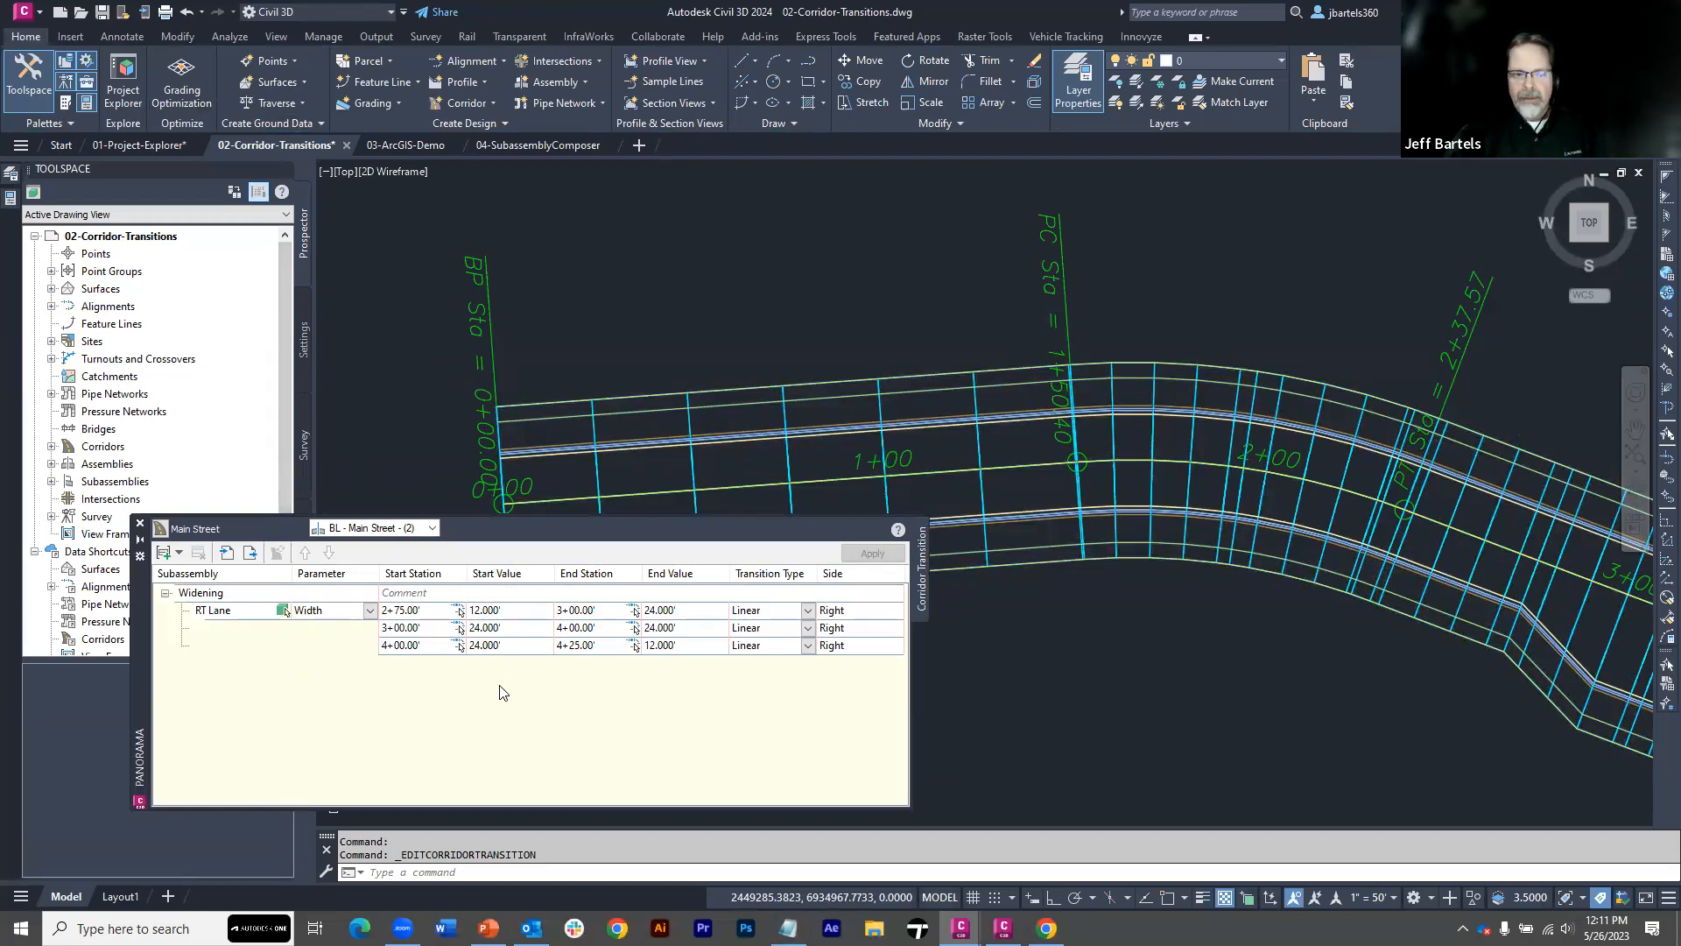
click(162, 554)
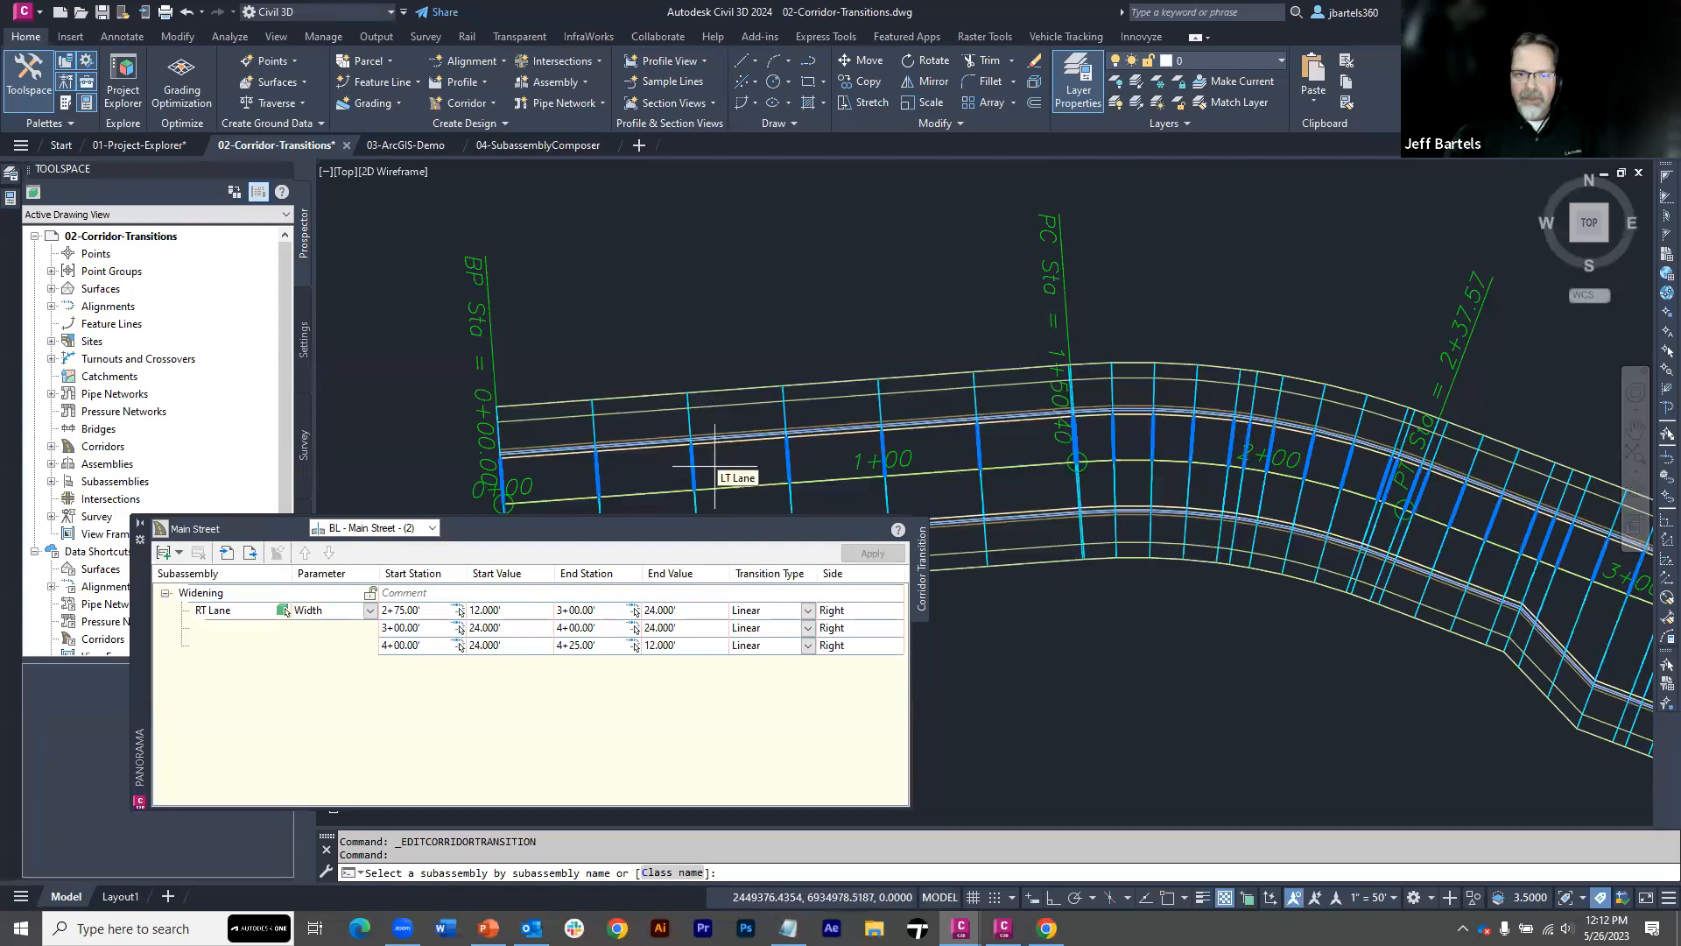
click(696, 421)
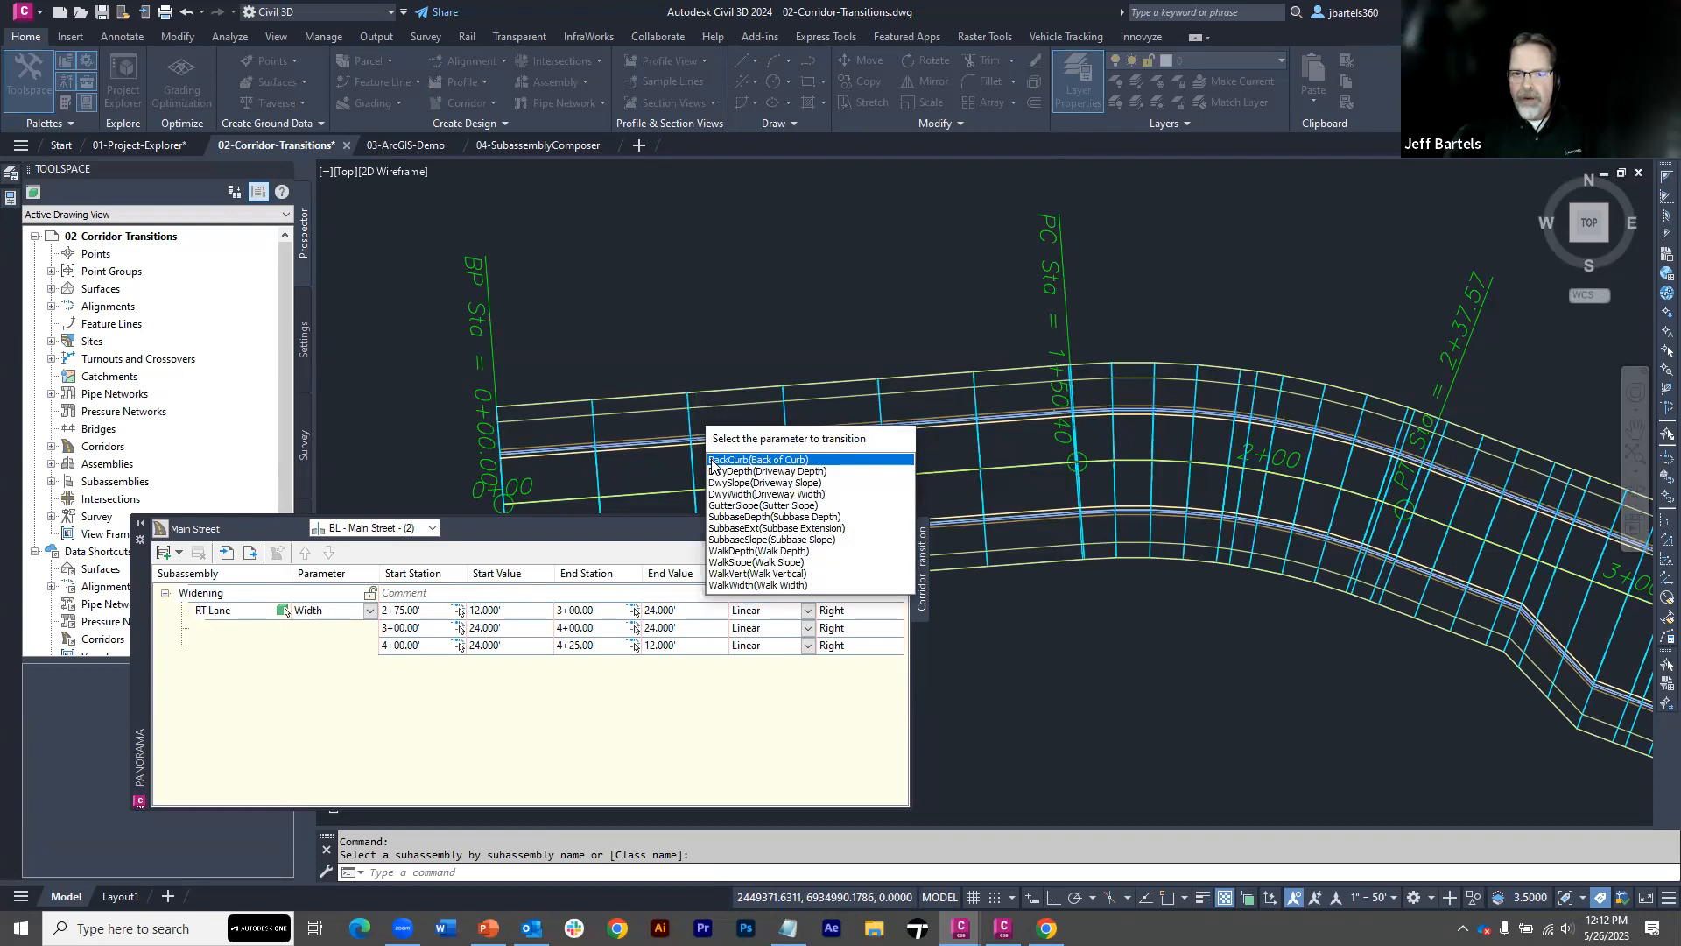
click(758, 459)
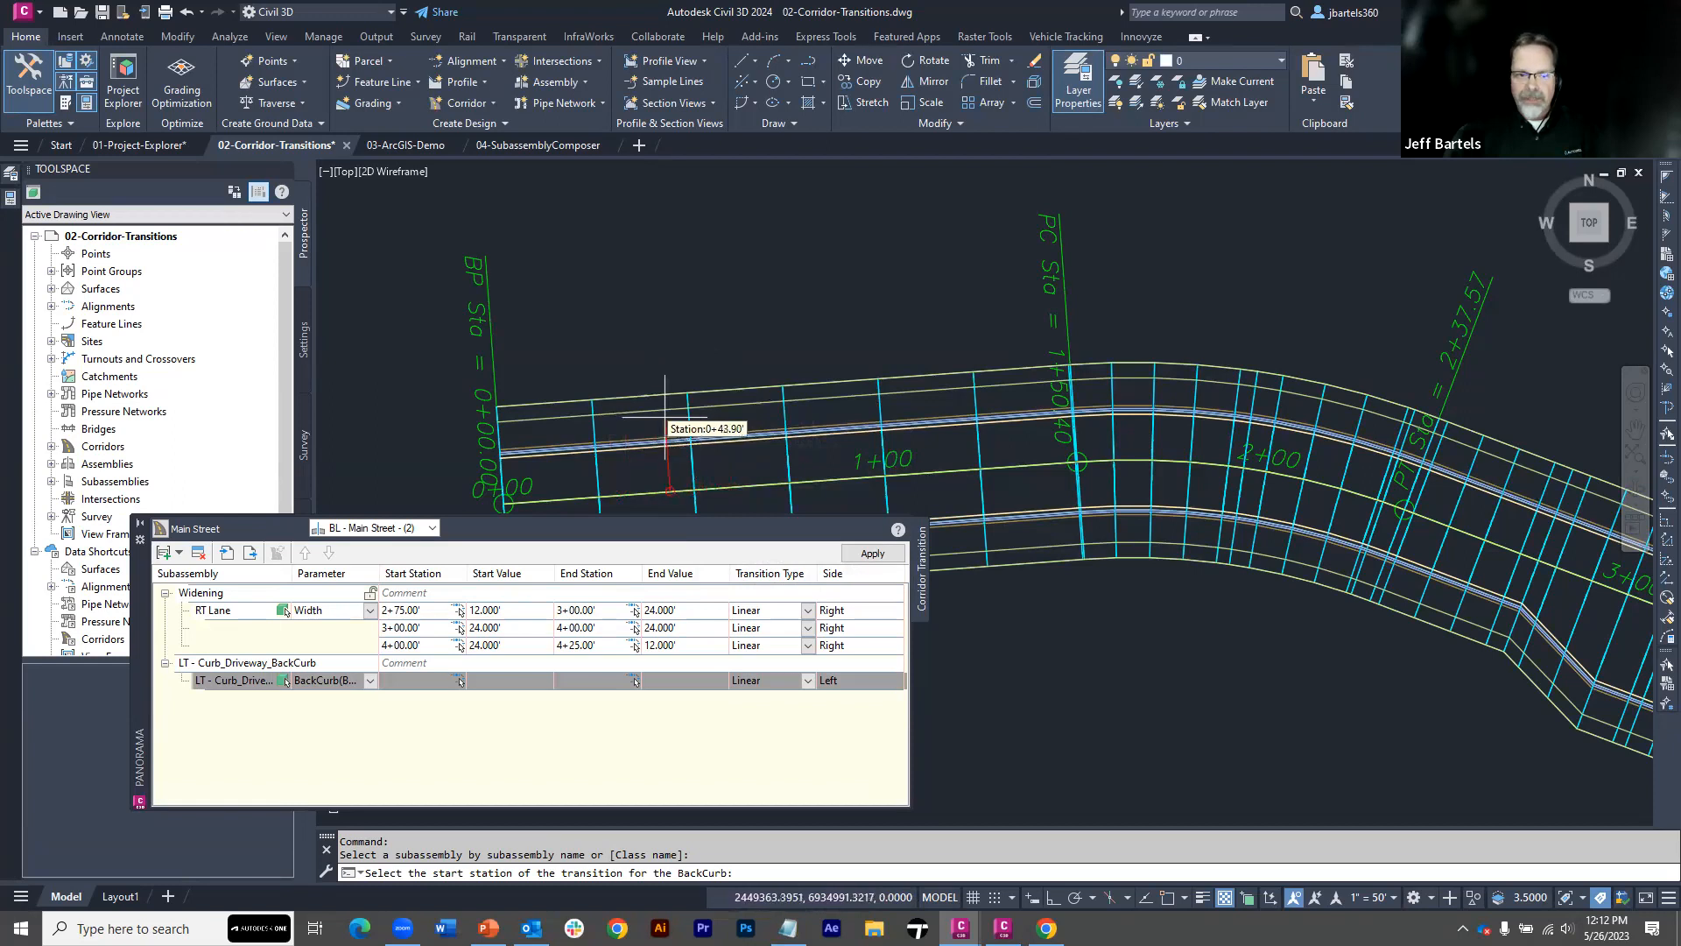
Define the first Back of Curb transition as linear, from 0.5 at station 50 to 0 at station 53
text(50)
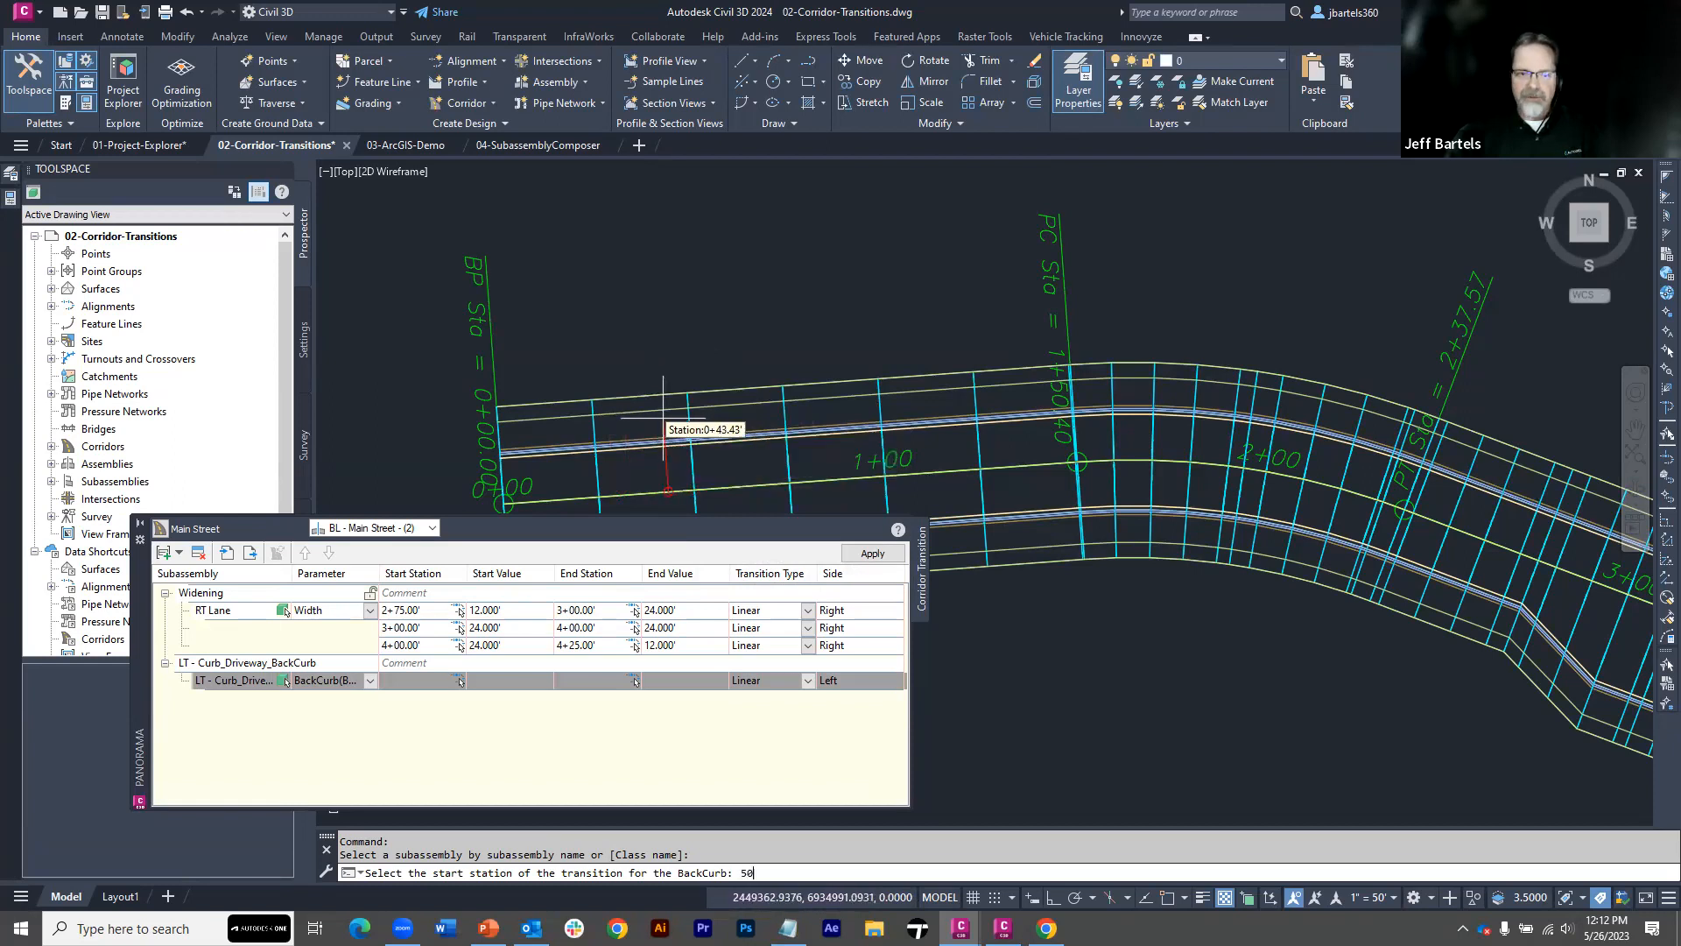
key(Return)
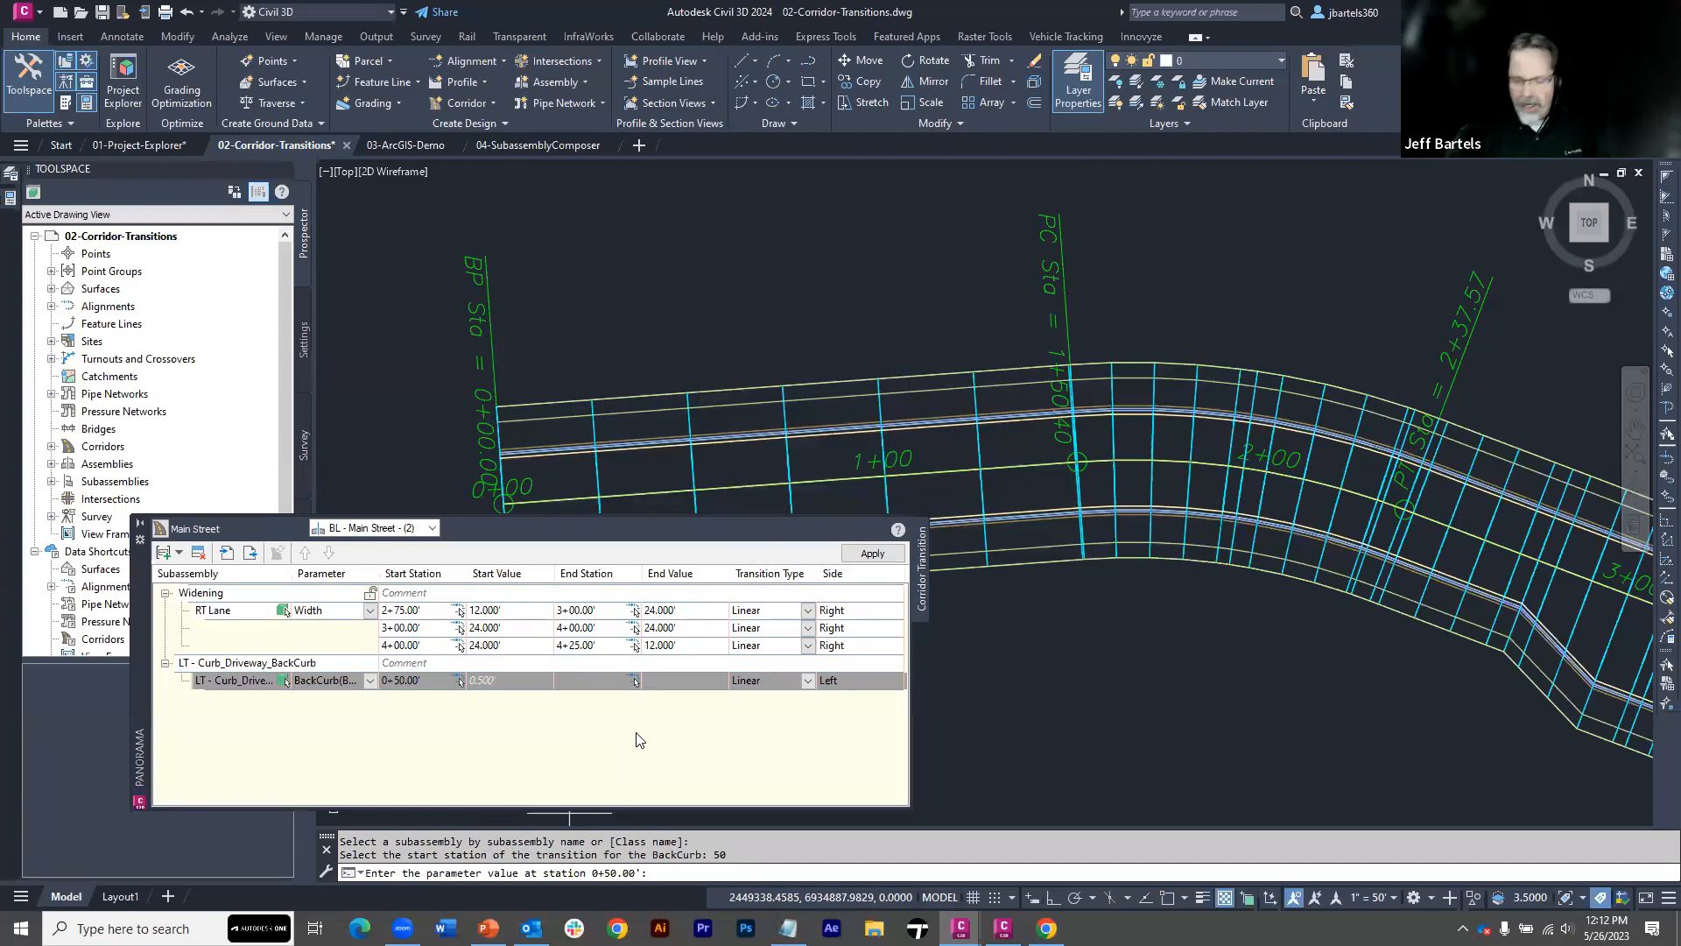
text(5)
key(Return)
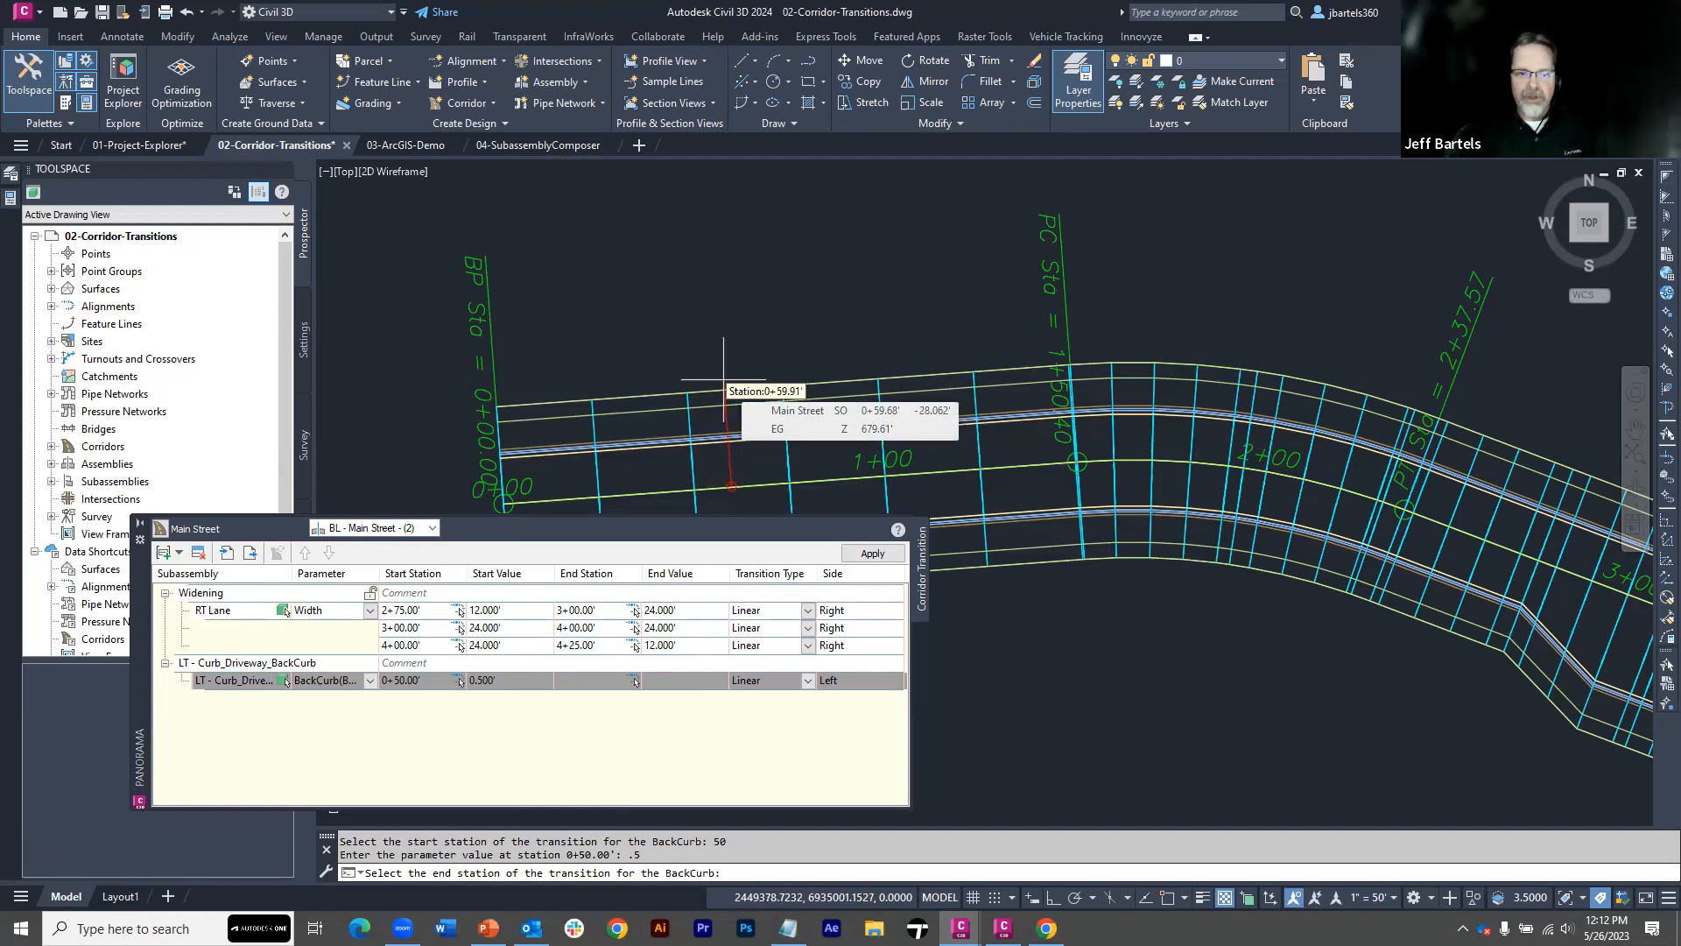
text(5)
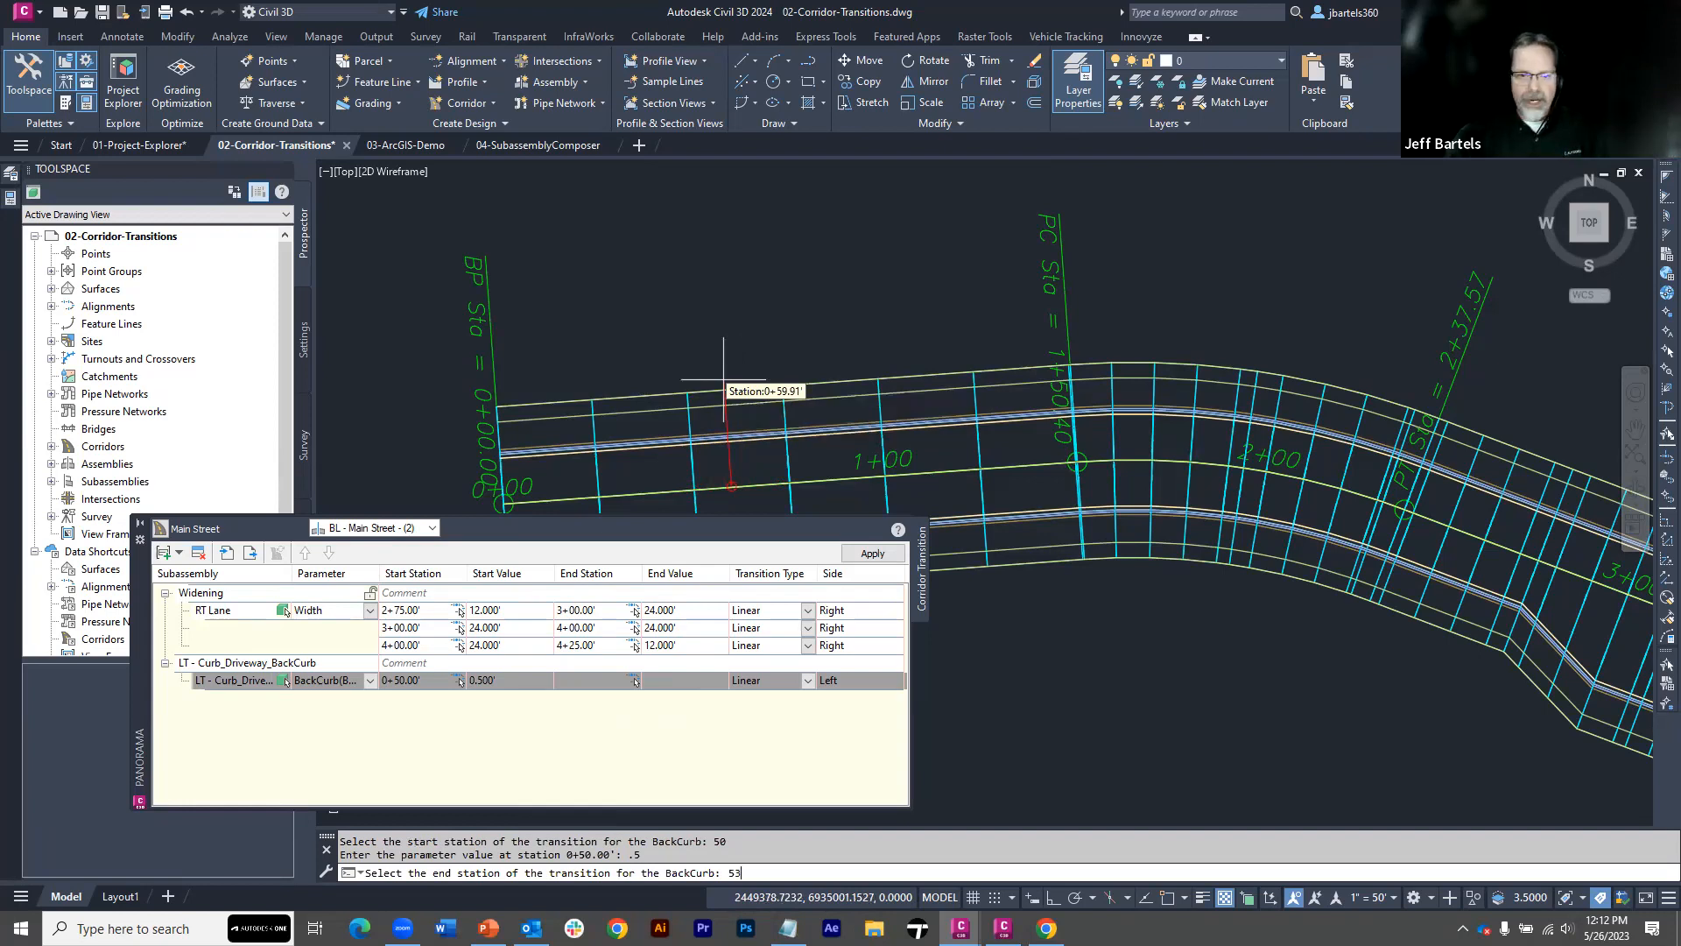
text(3)
key(Return)
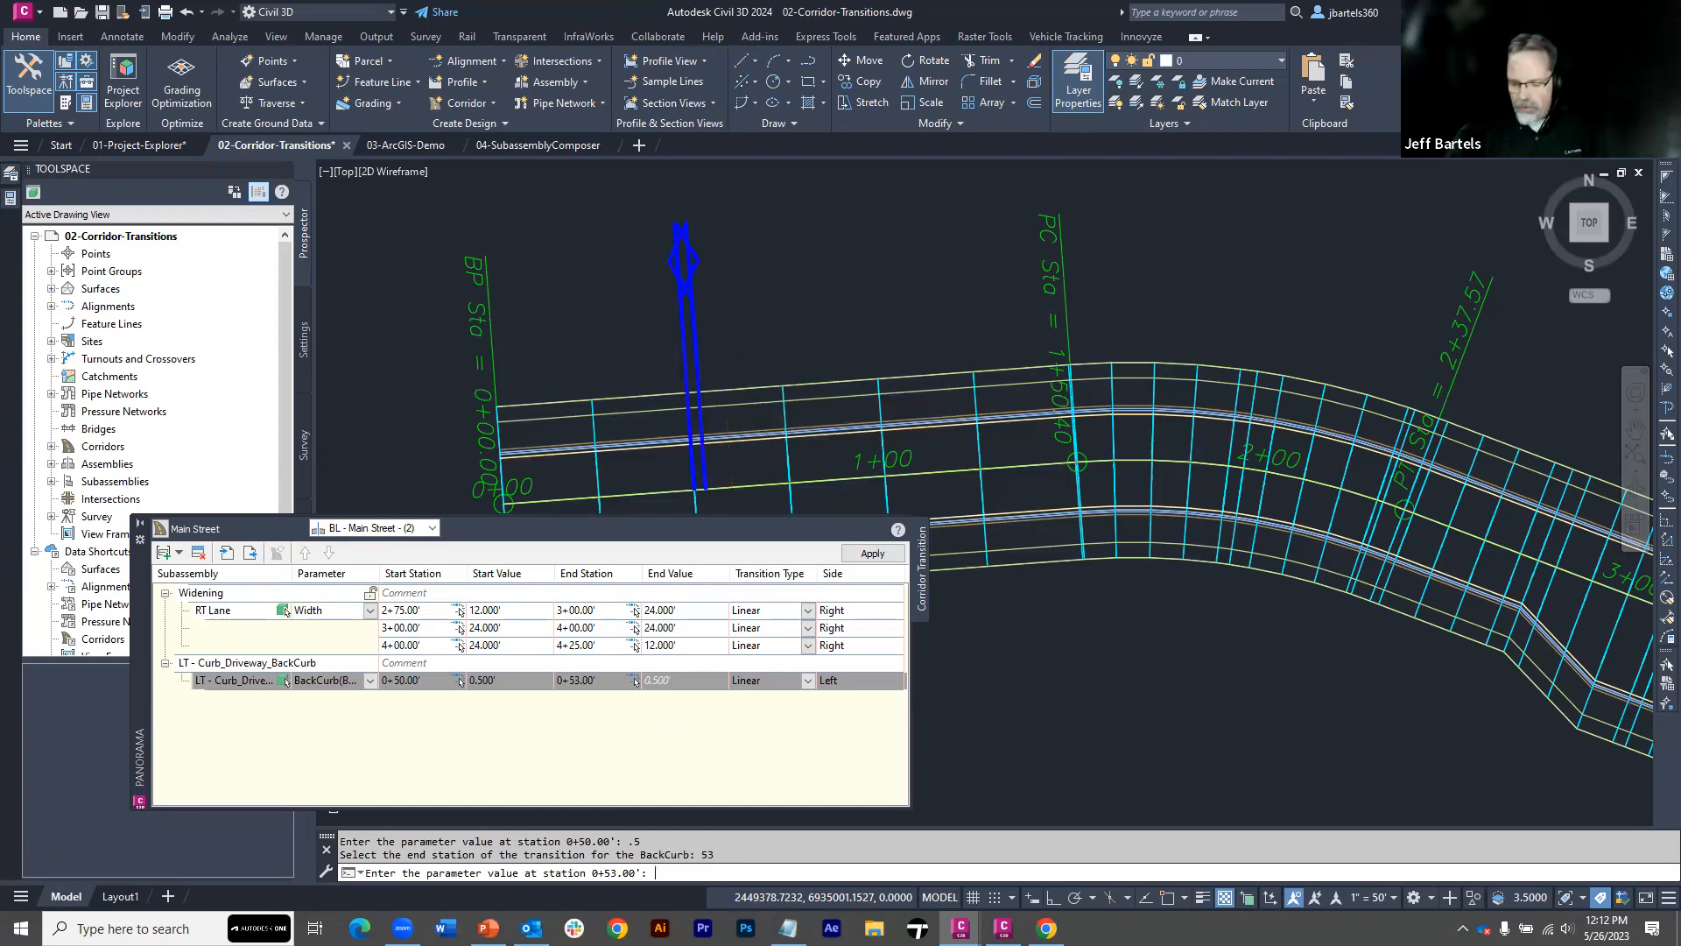
text(0)
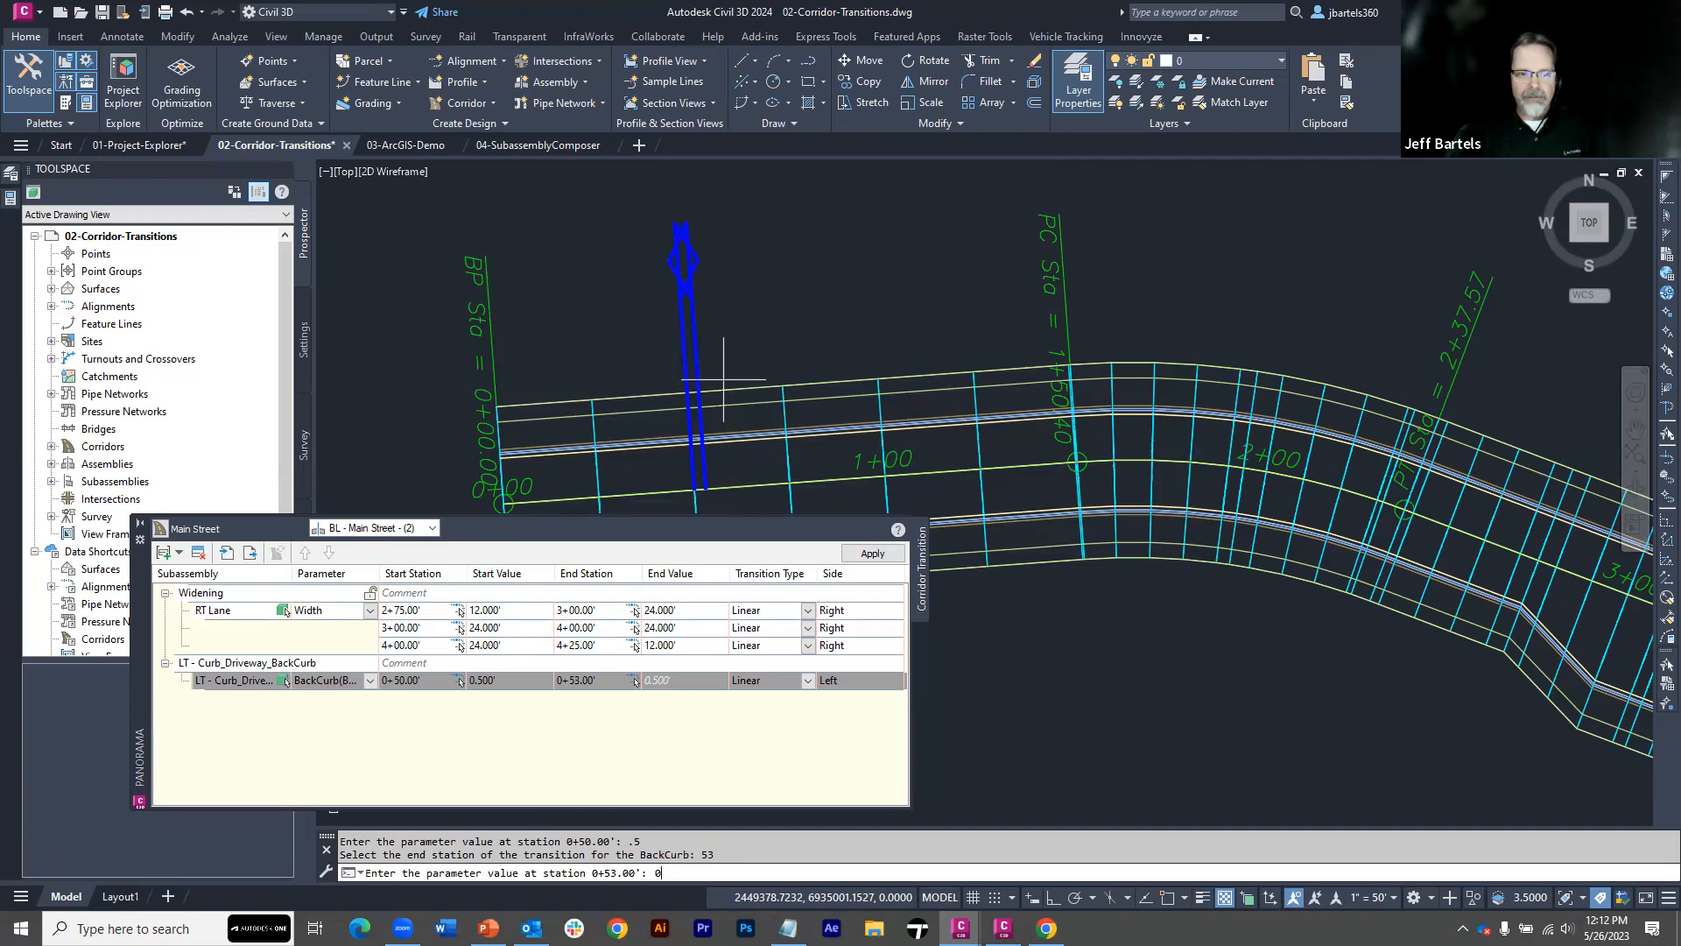
key(Return)
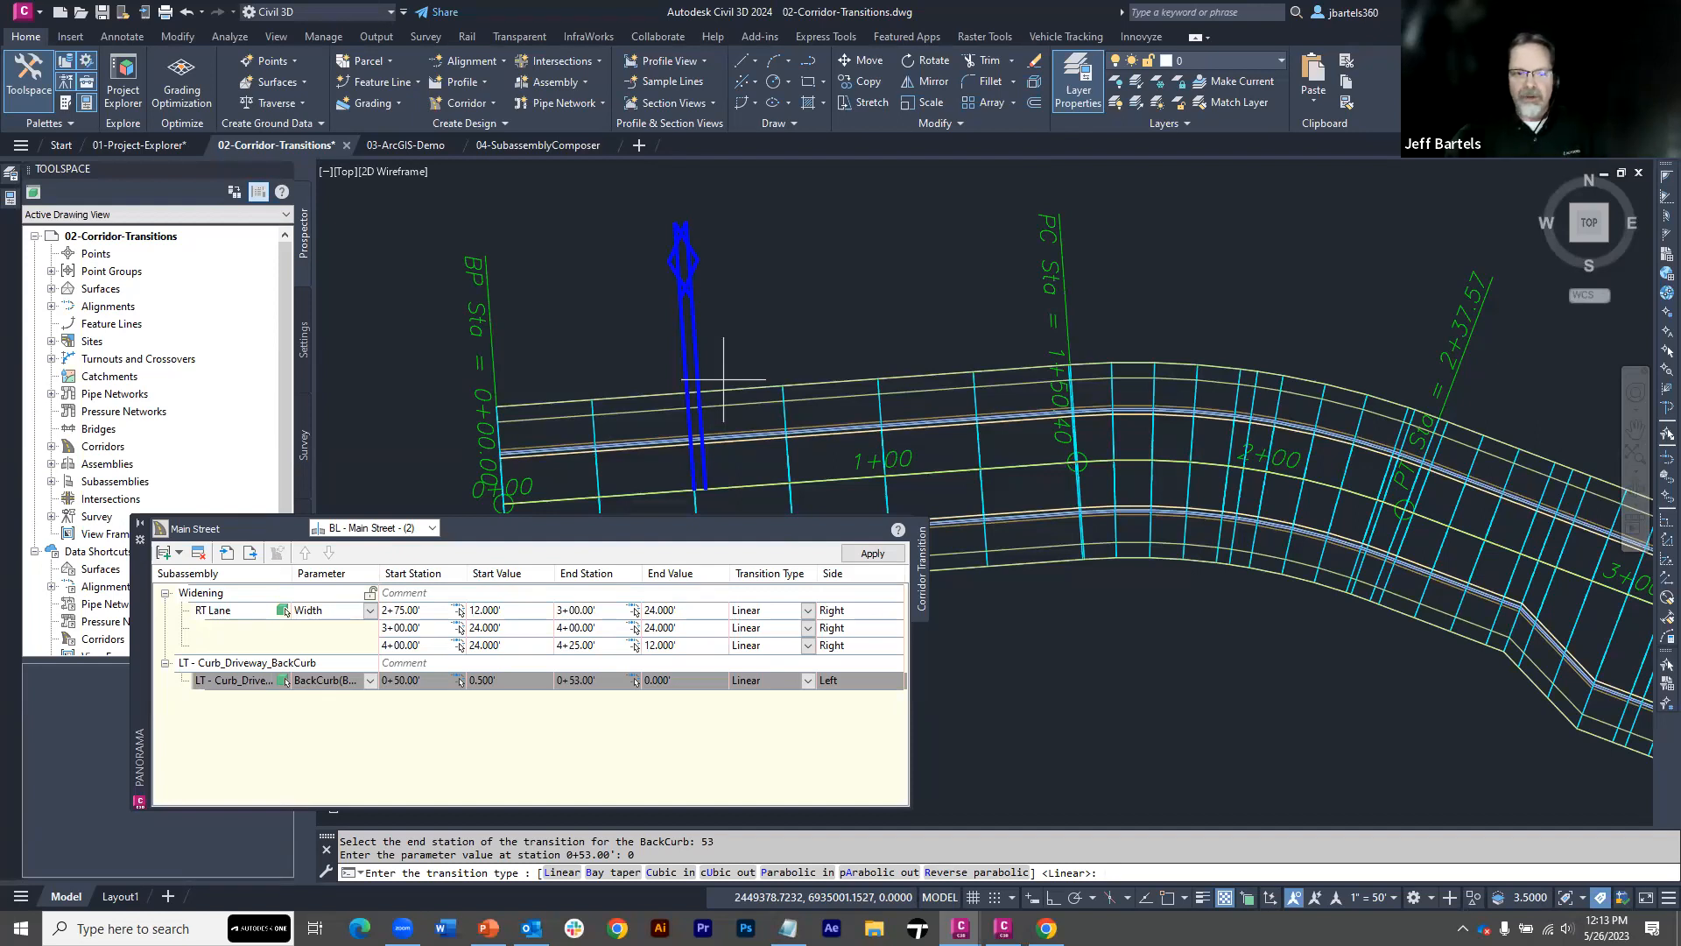
key(Return)
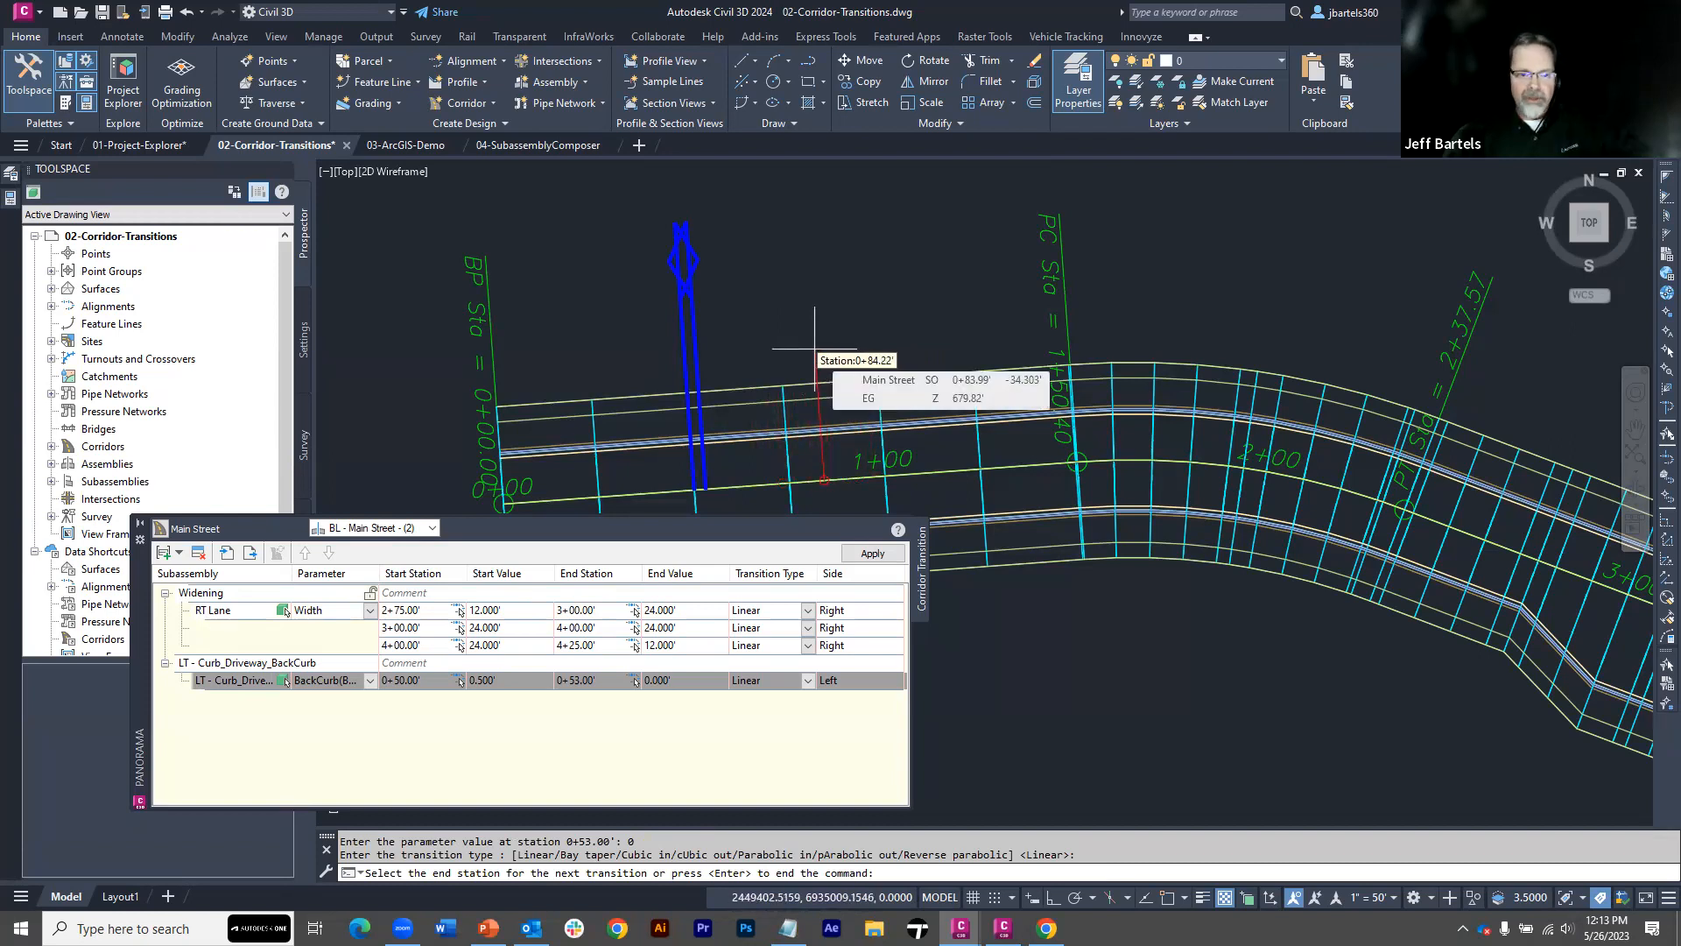
Continue the Back of Curb with a linear transition ending at station 68 with a value of 0
text(6)
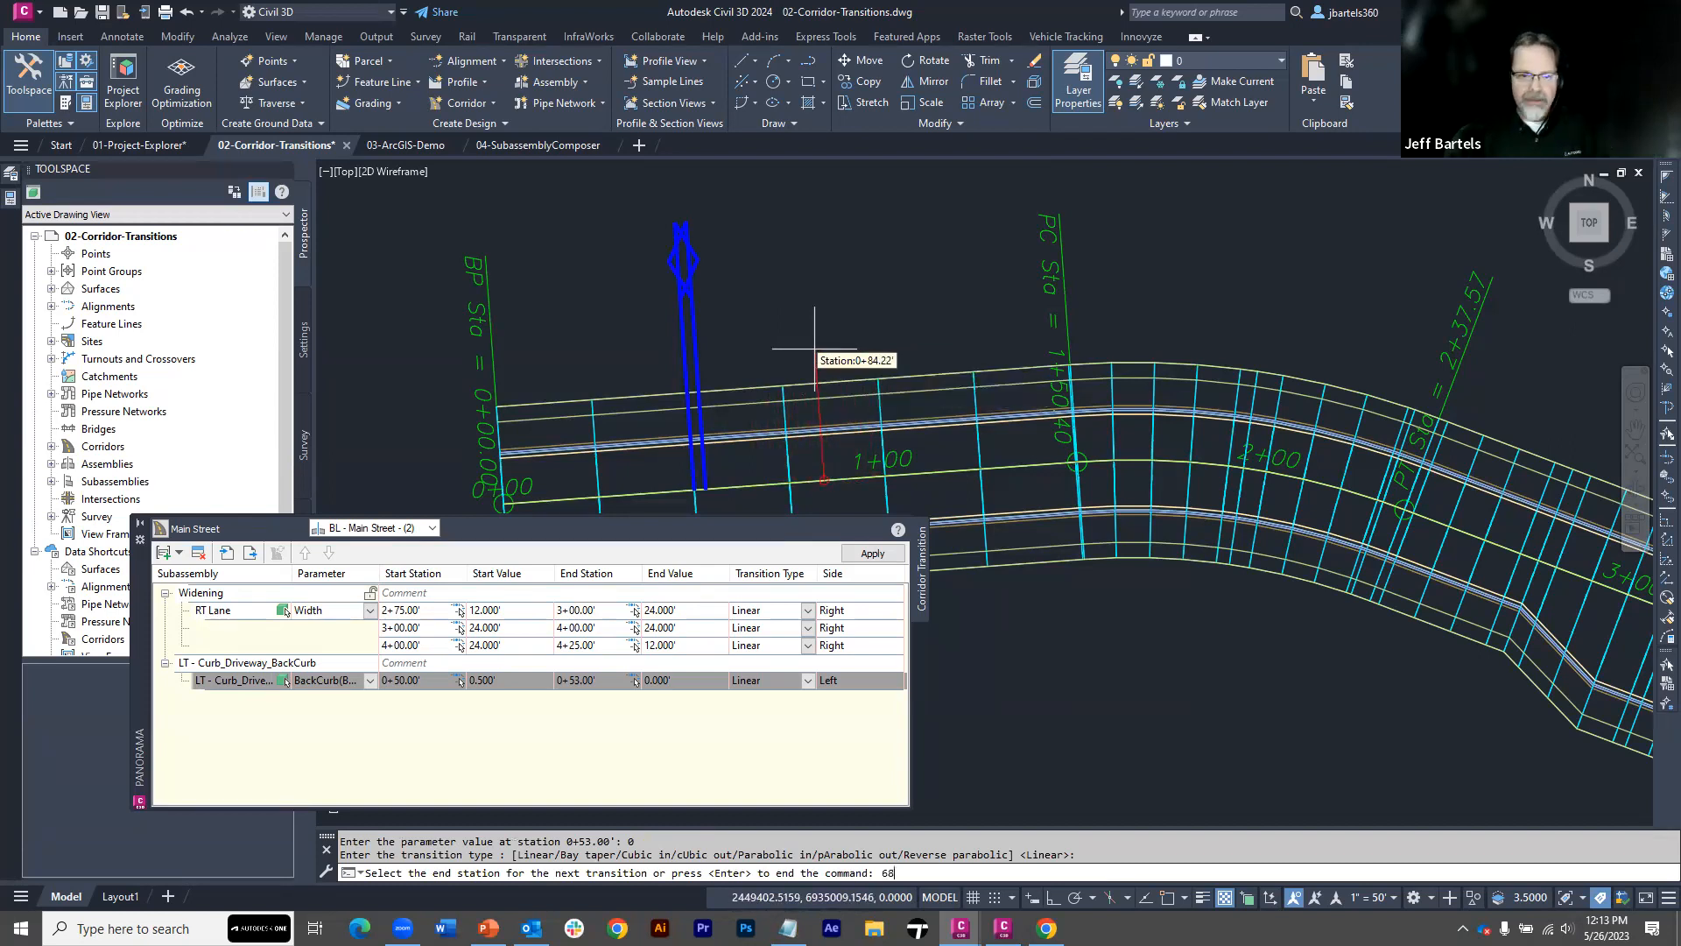
text(8)
key(Return)
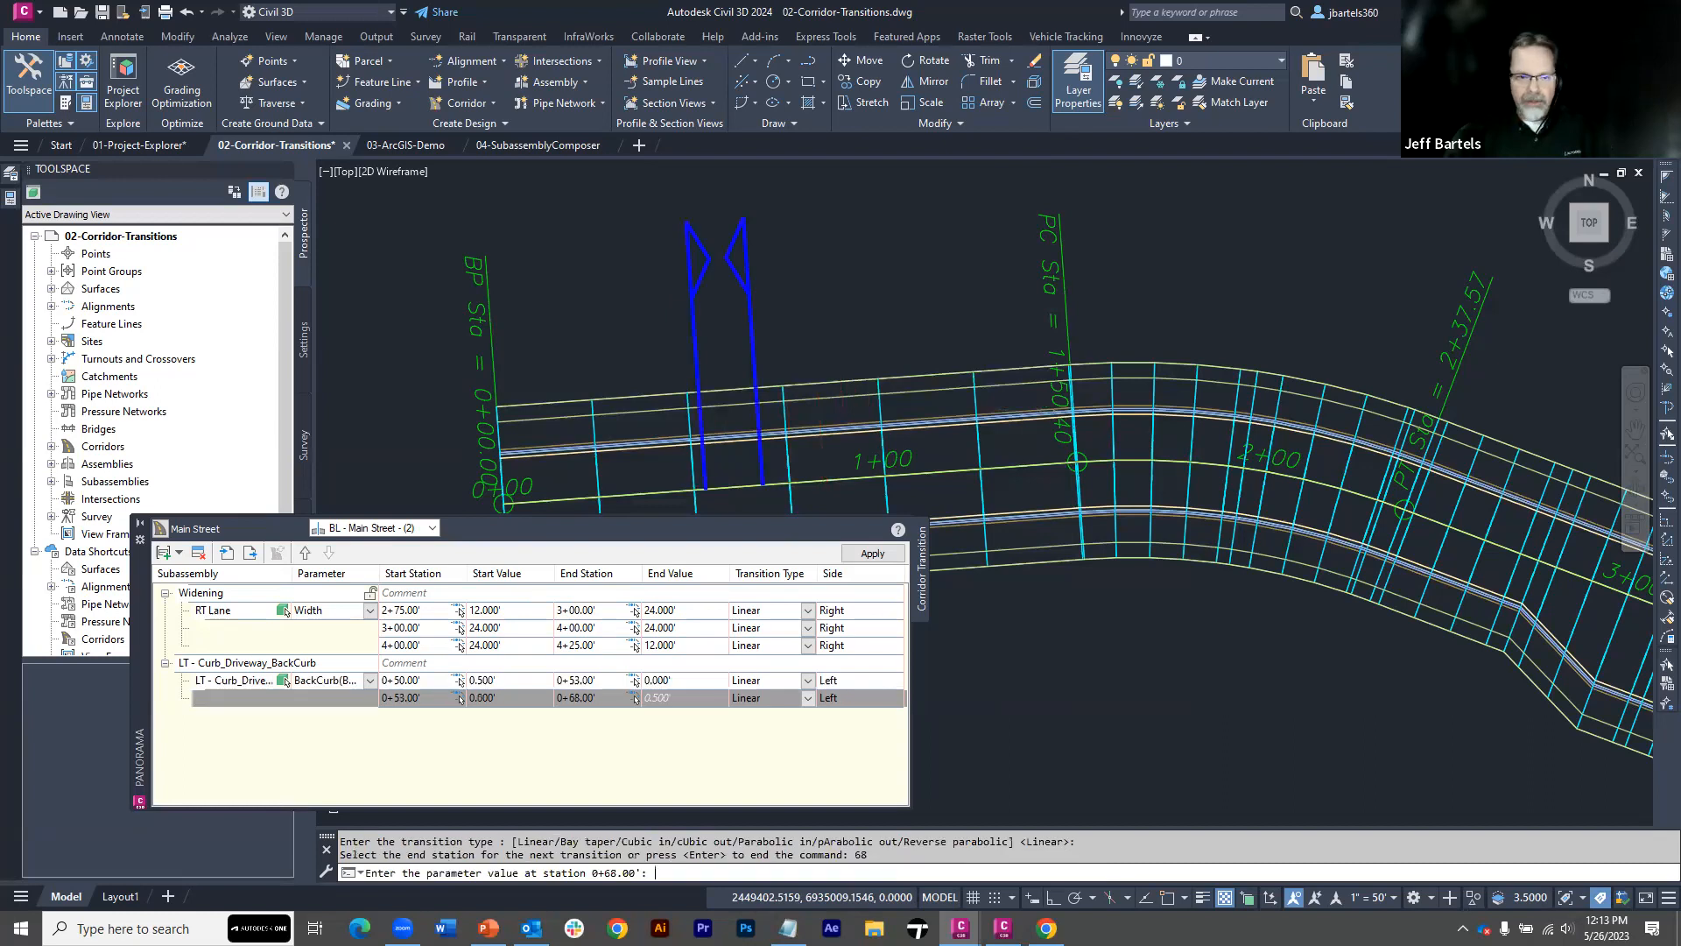
text(0)
key(Return)
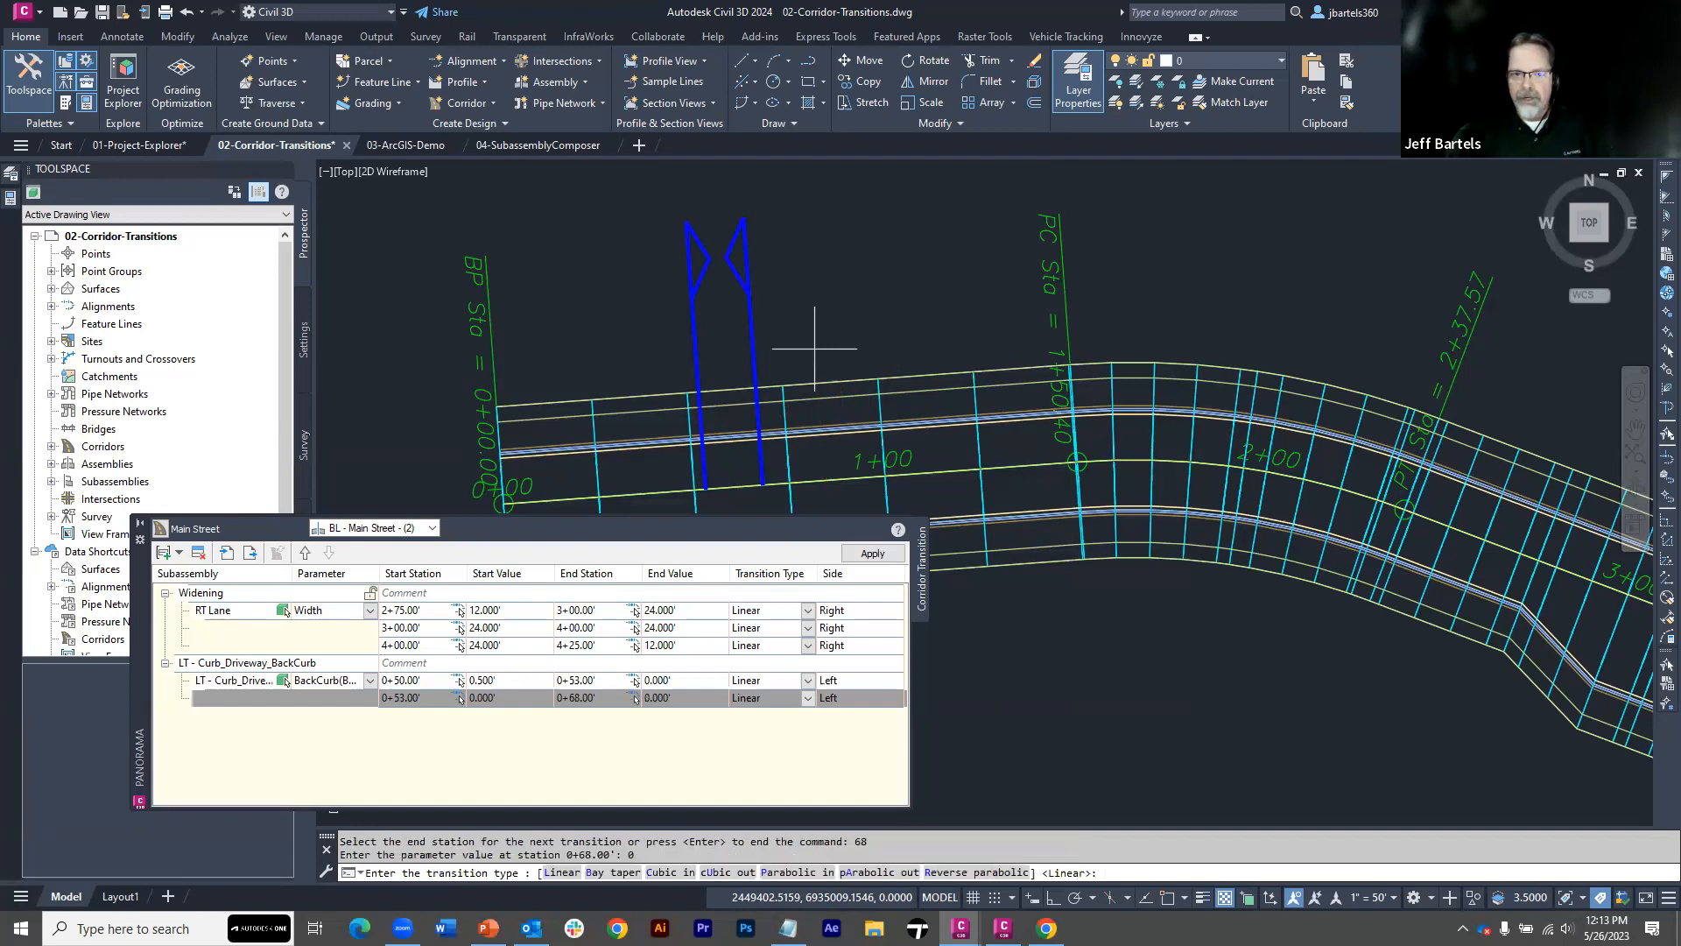
key(Return)
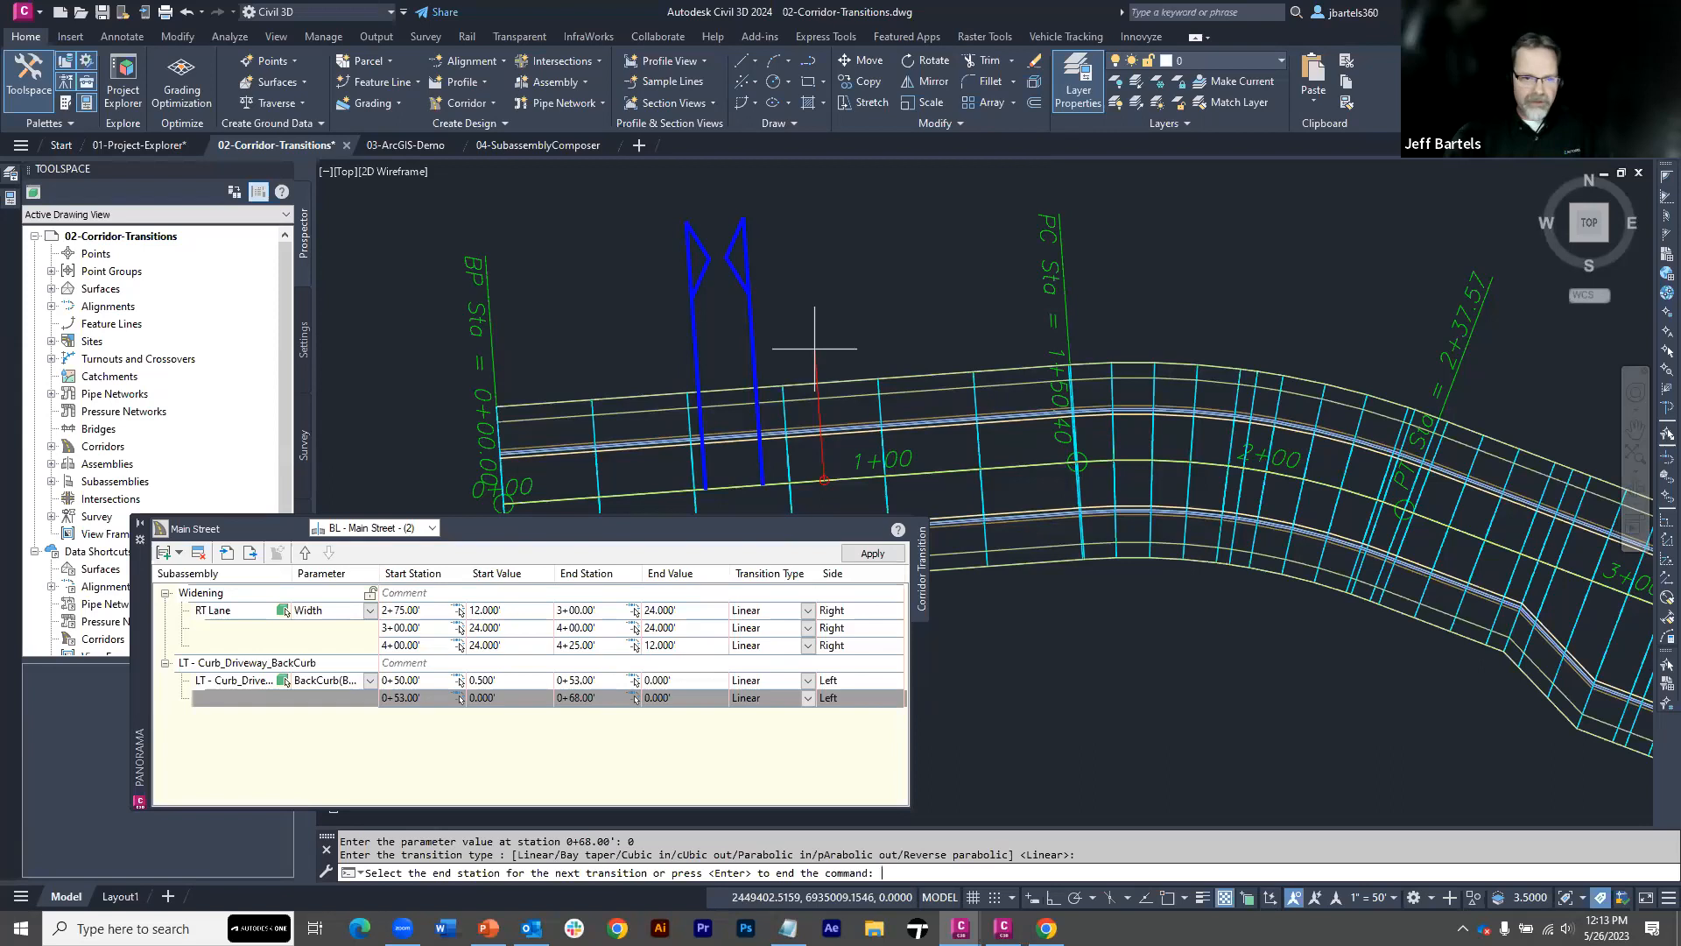
Finish the Back of Curb transitions with a linear one ending at station 71 with a value of 0.5
text(71)
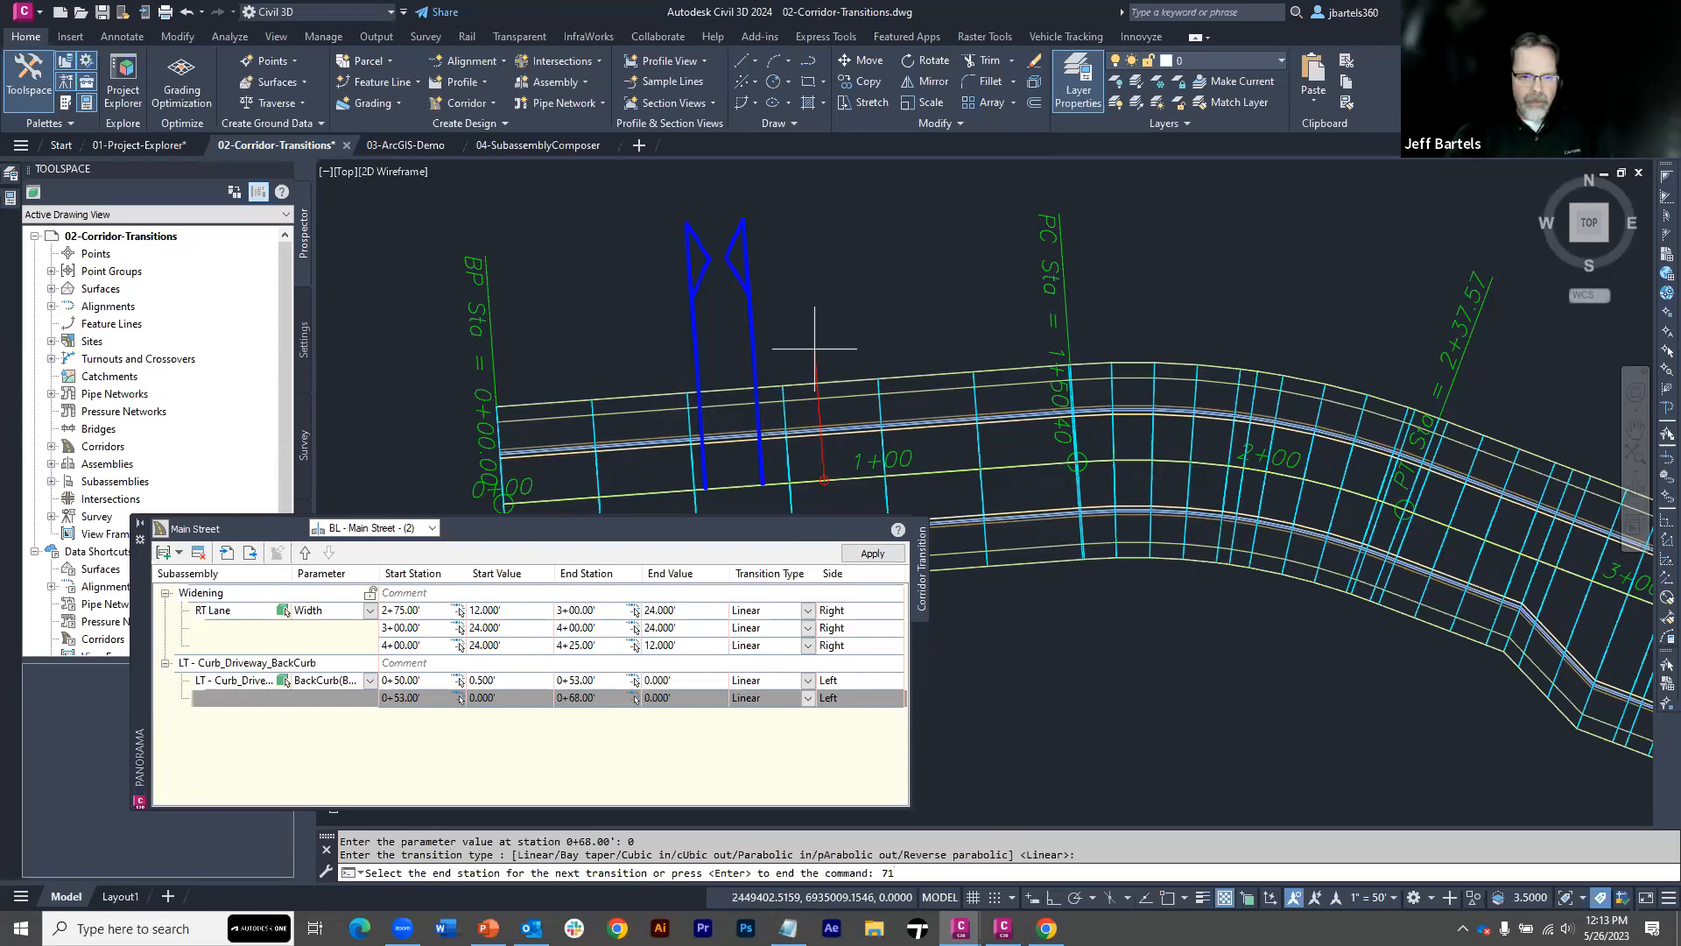
key(Return)
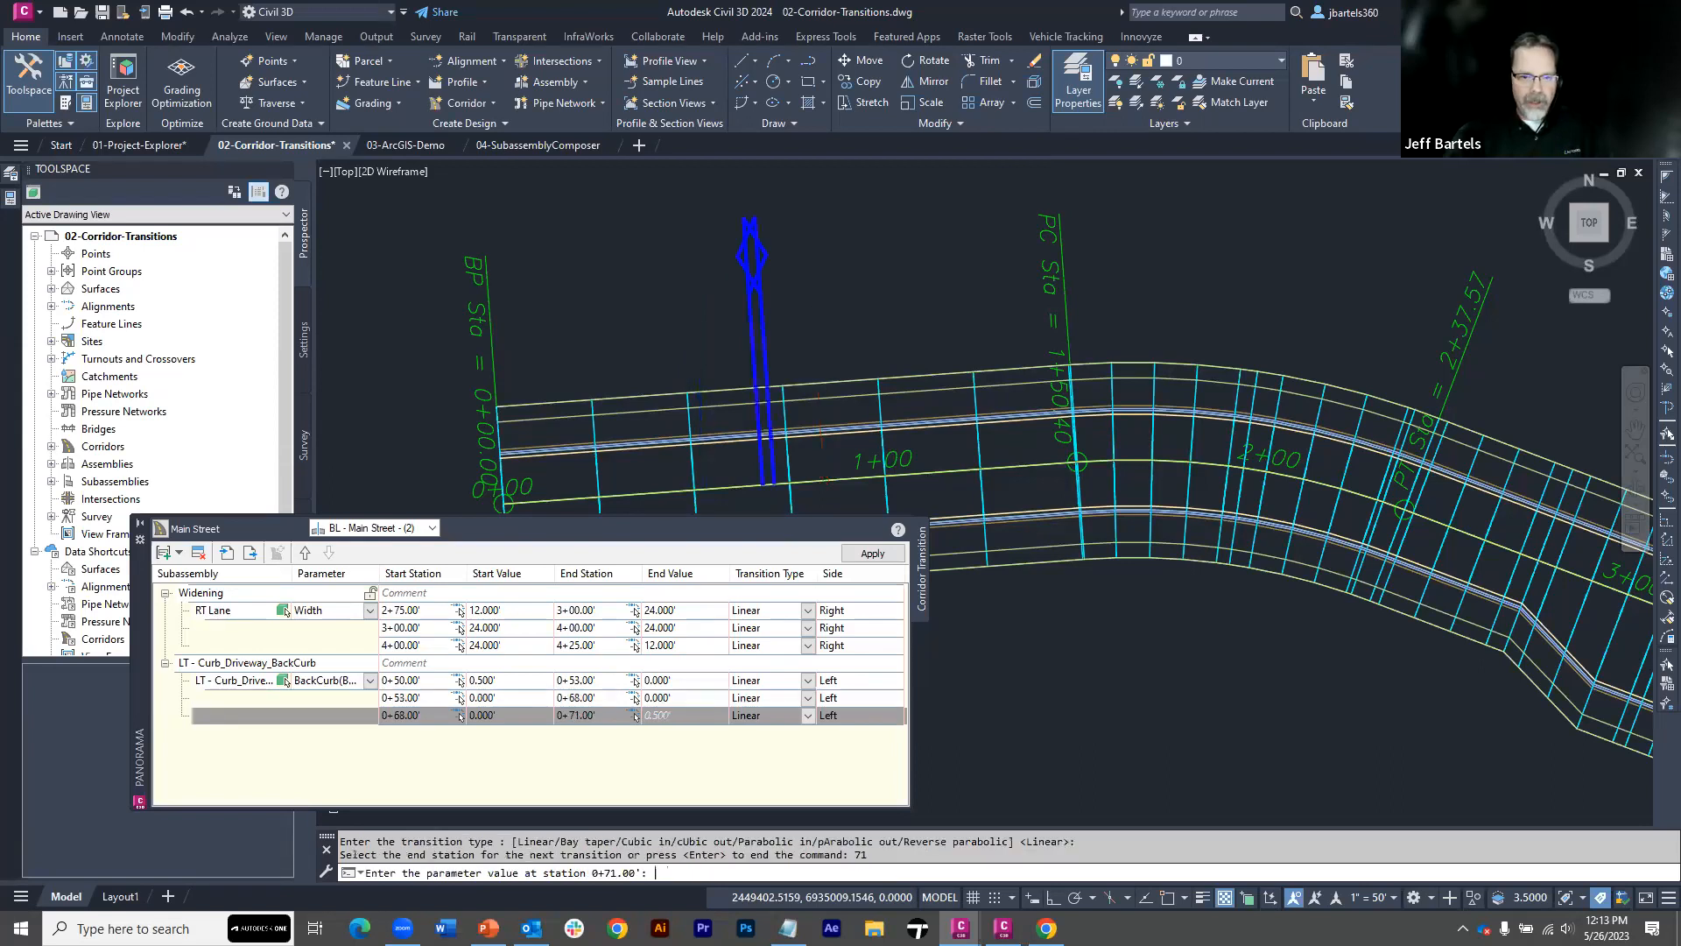
text(.5)
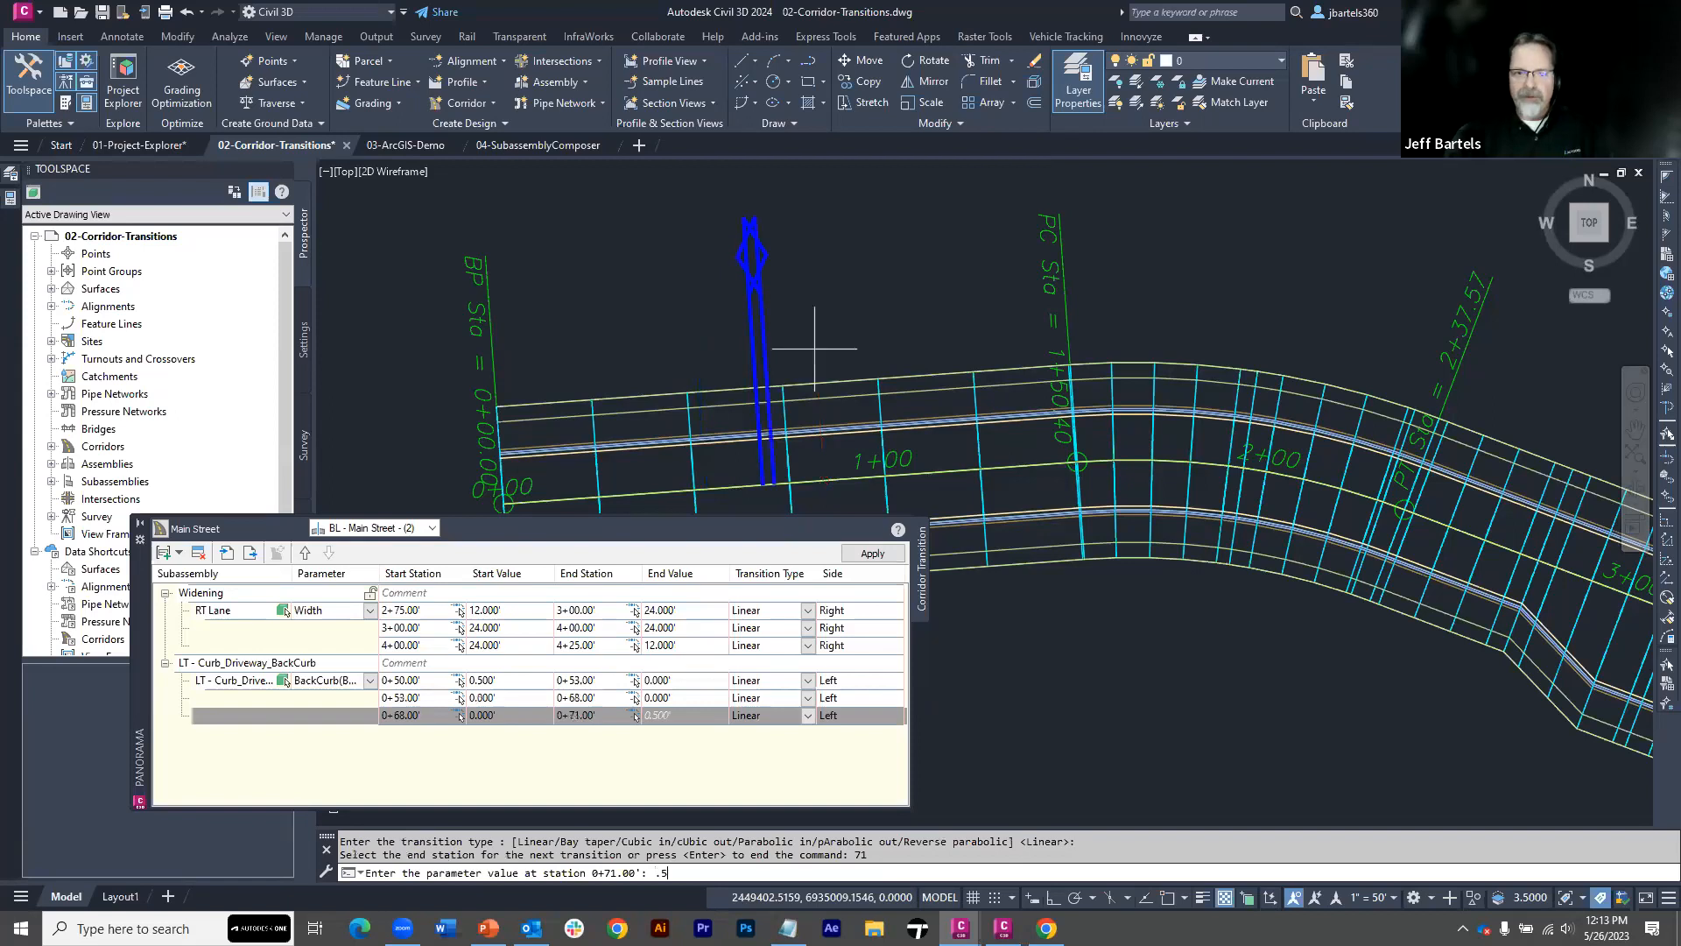
key(Return)
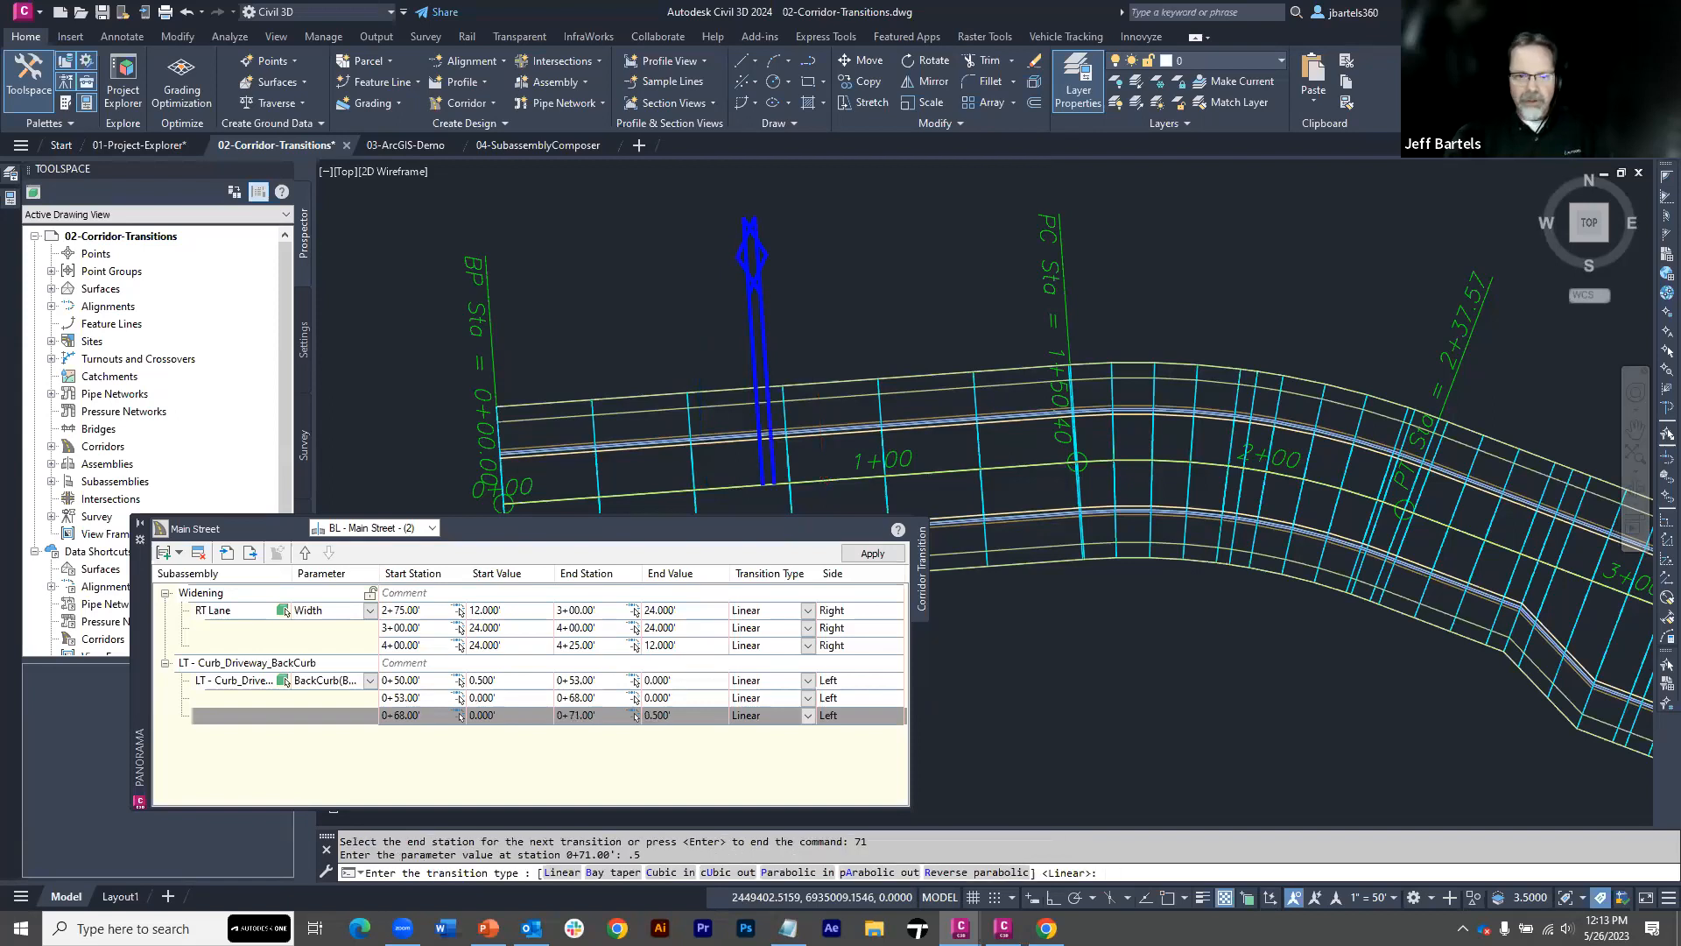
key(Return)
key(Return)
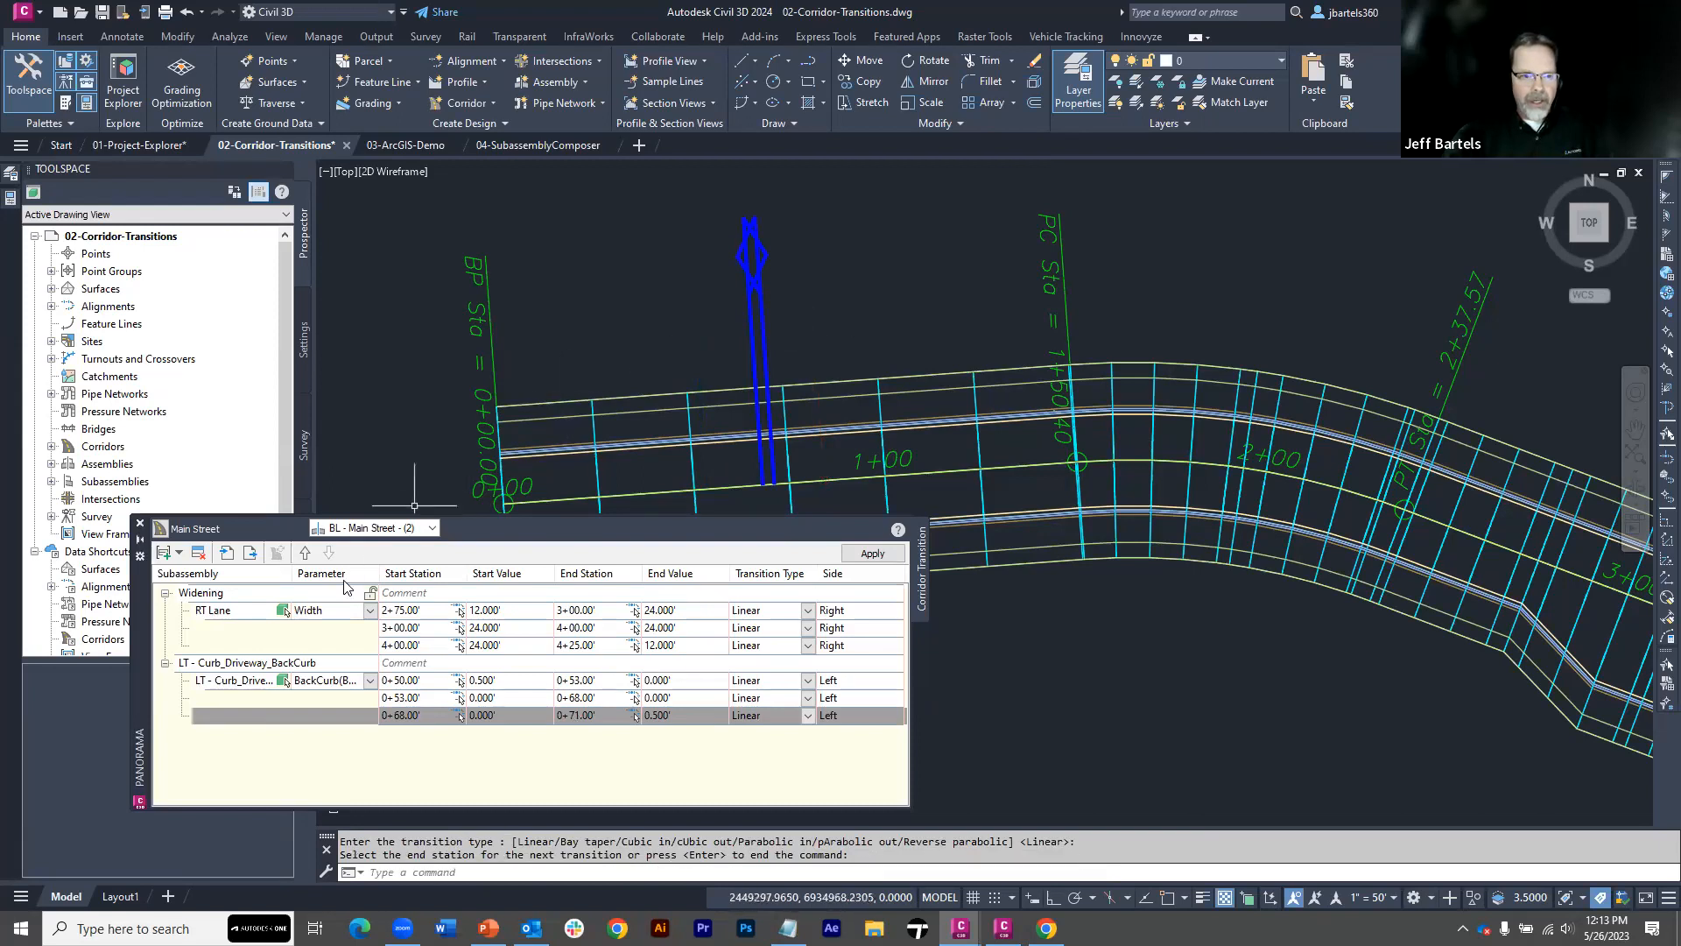
Rename the LT - Curb_Driveway_BackCurb transition set as Driveway 01
click(317, 663)
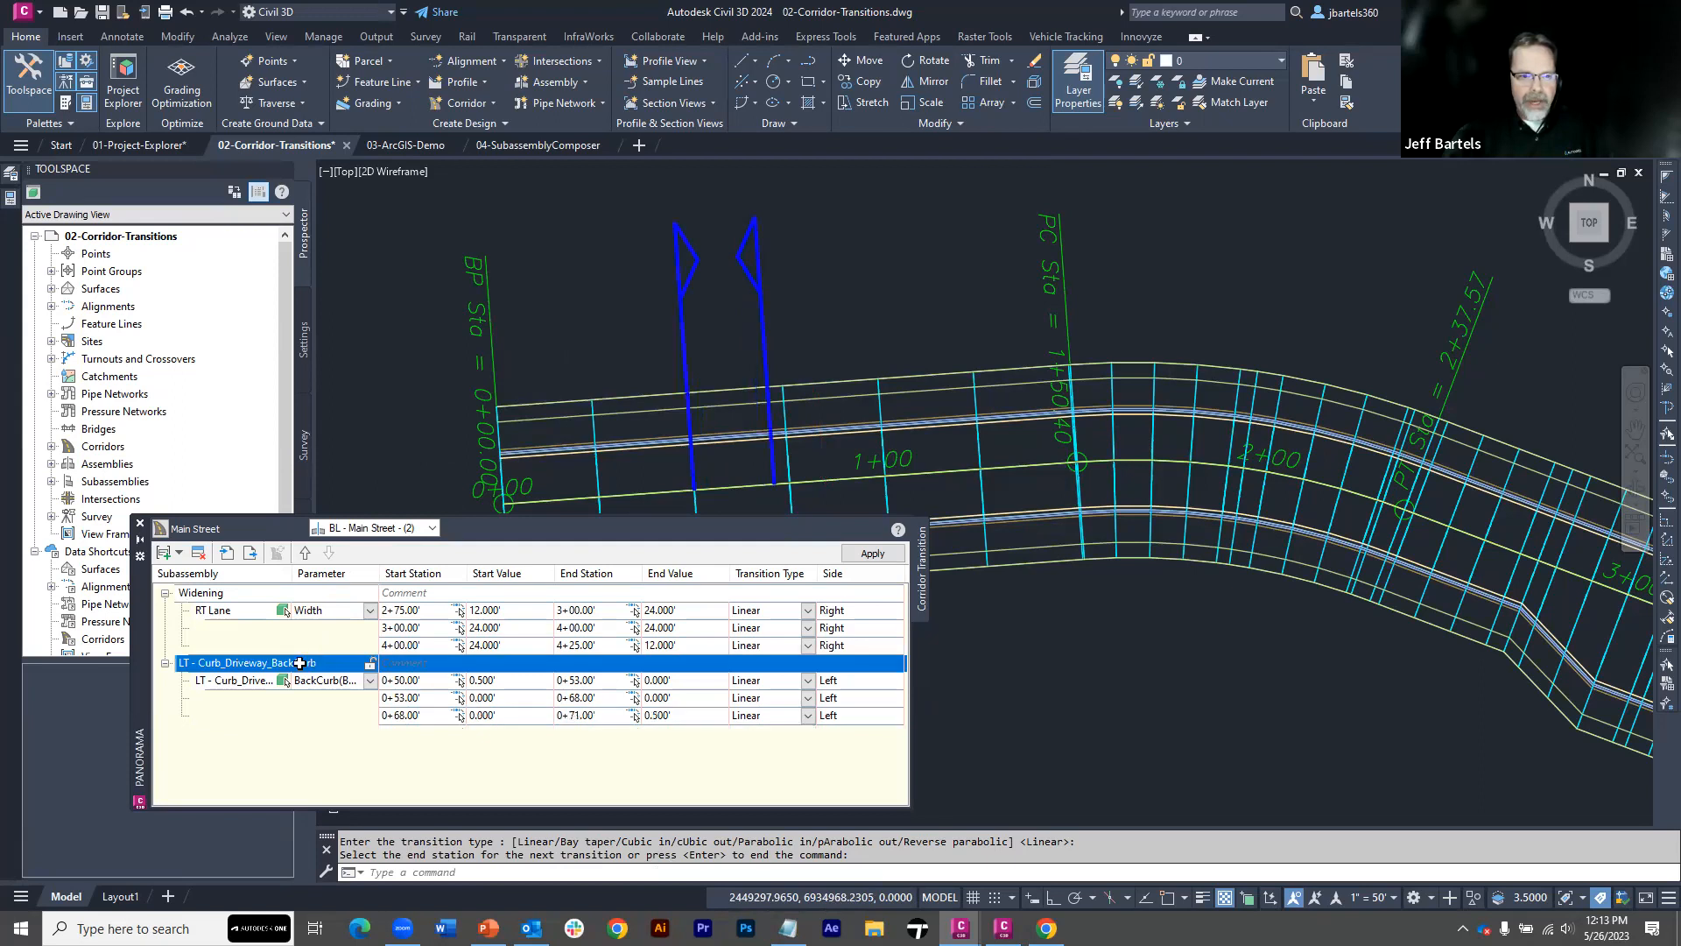
click(300, 663)
text(D)
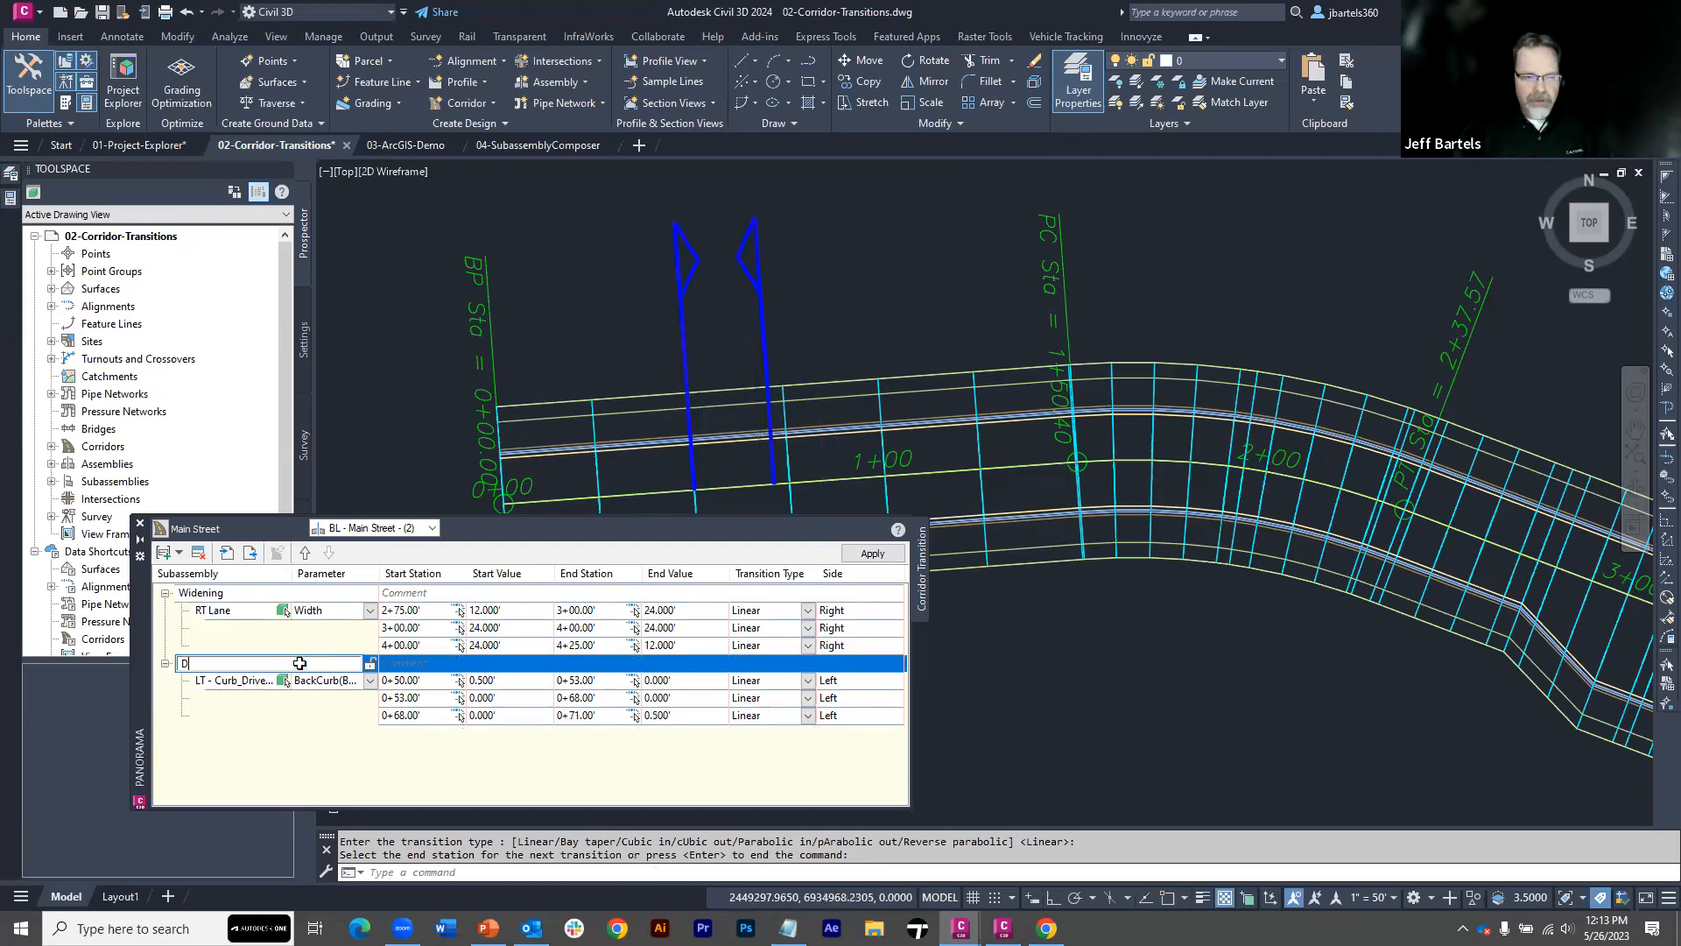
text(riveway 01)
key(Return)
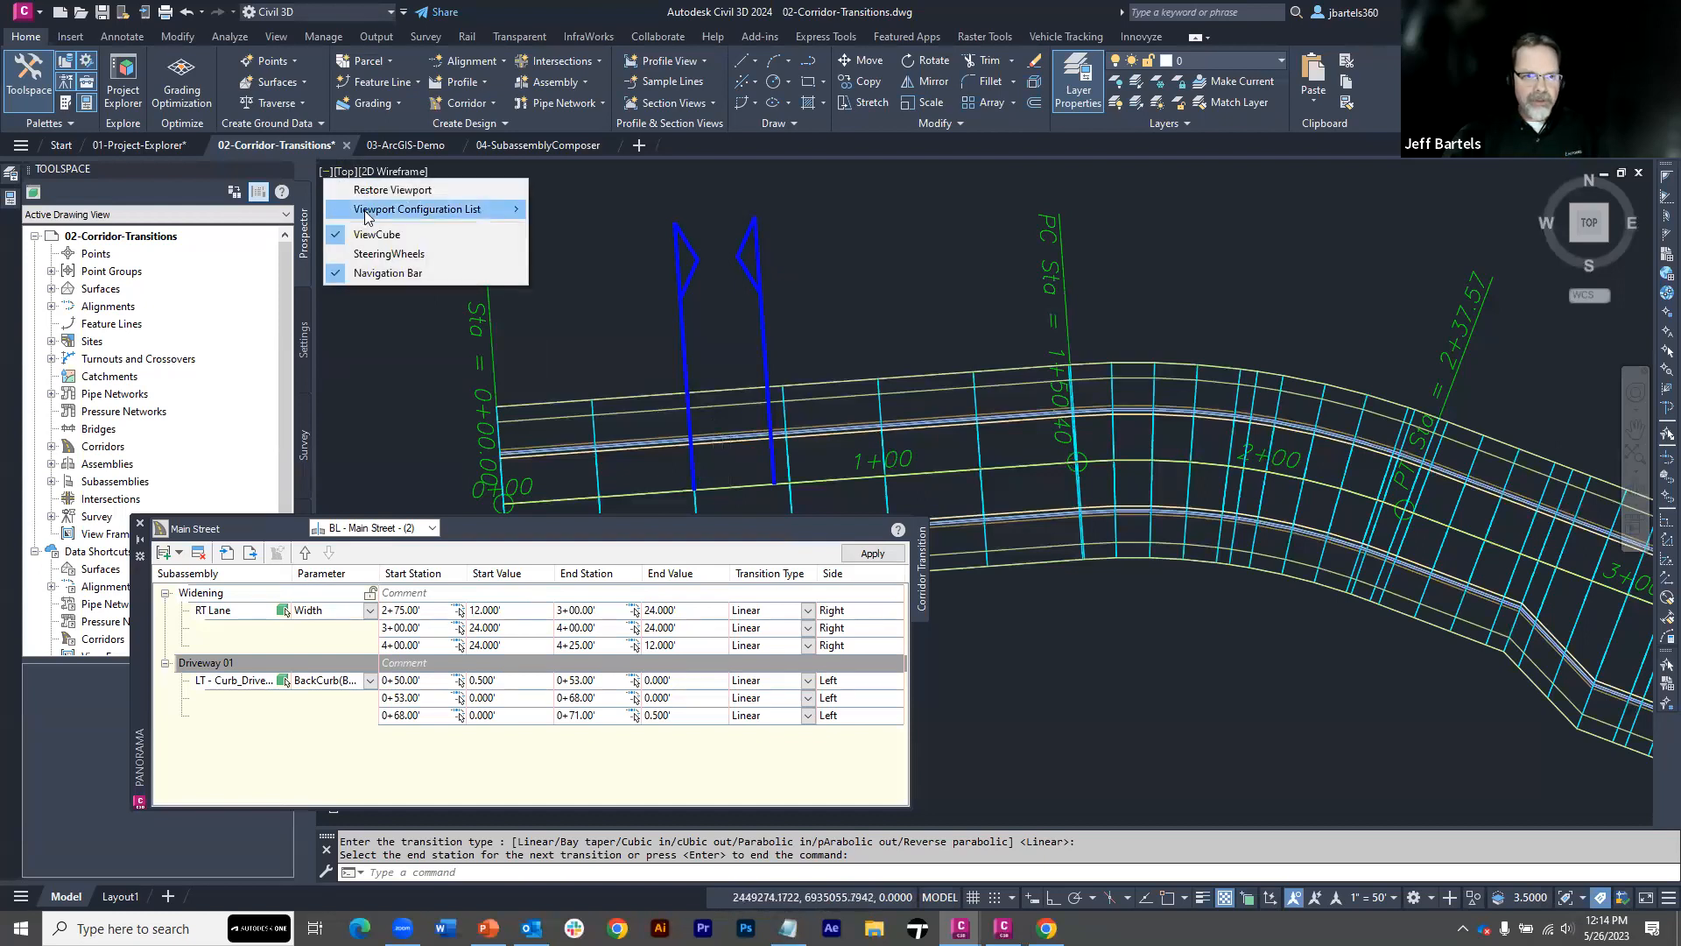
Restore the Split-Driveway custom viewport configuration and apply the transitions to the Main Street corridor
mouse_move(426, 209)
mouse_move(572, 212)
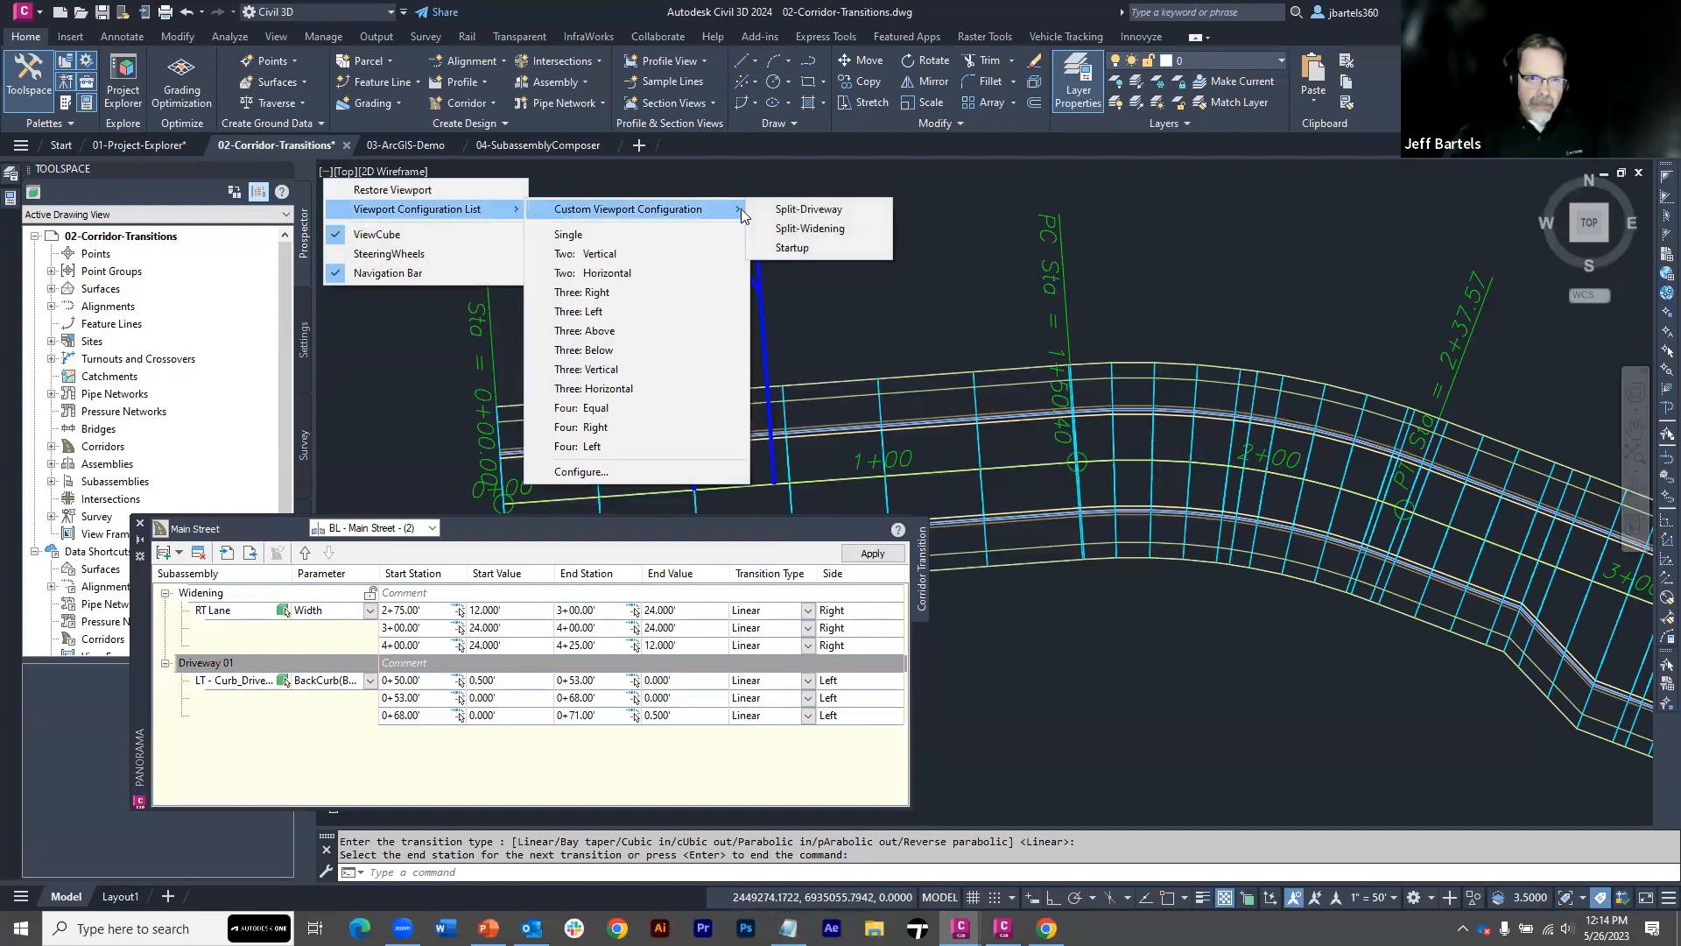
click(777, 210)
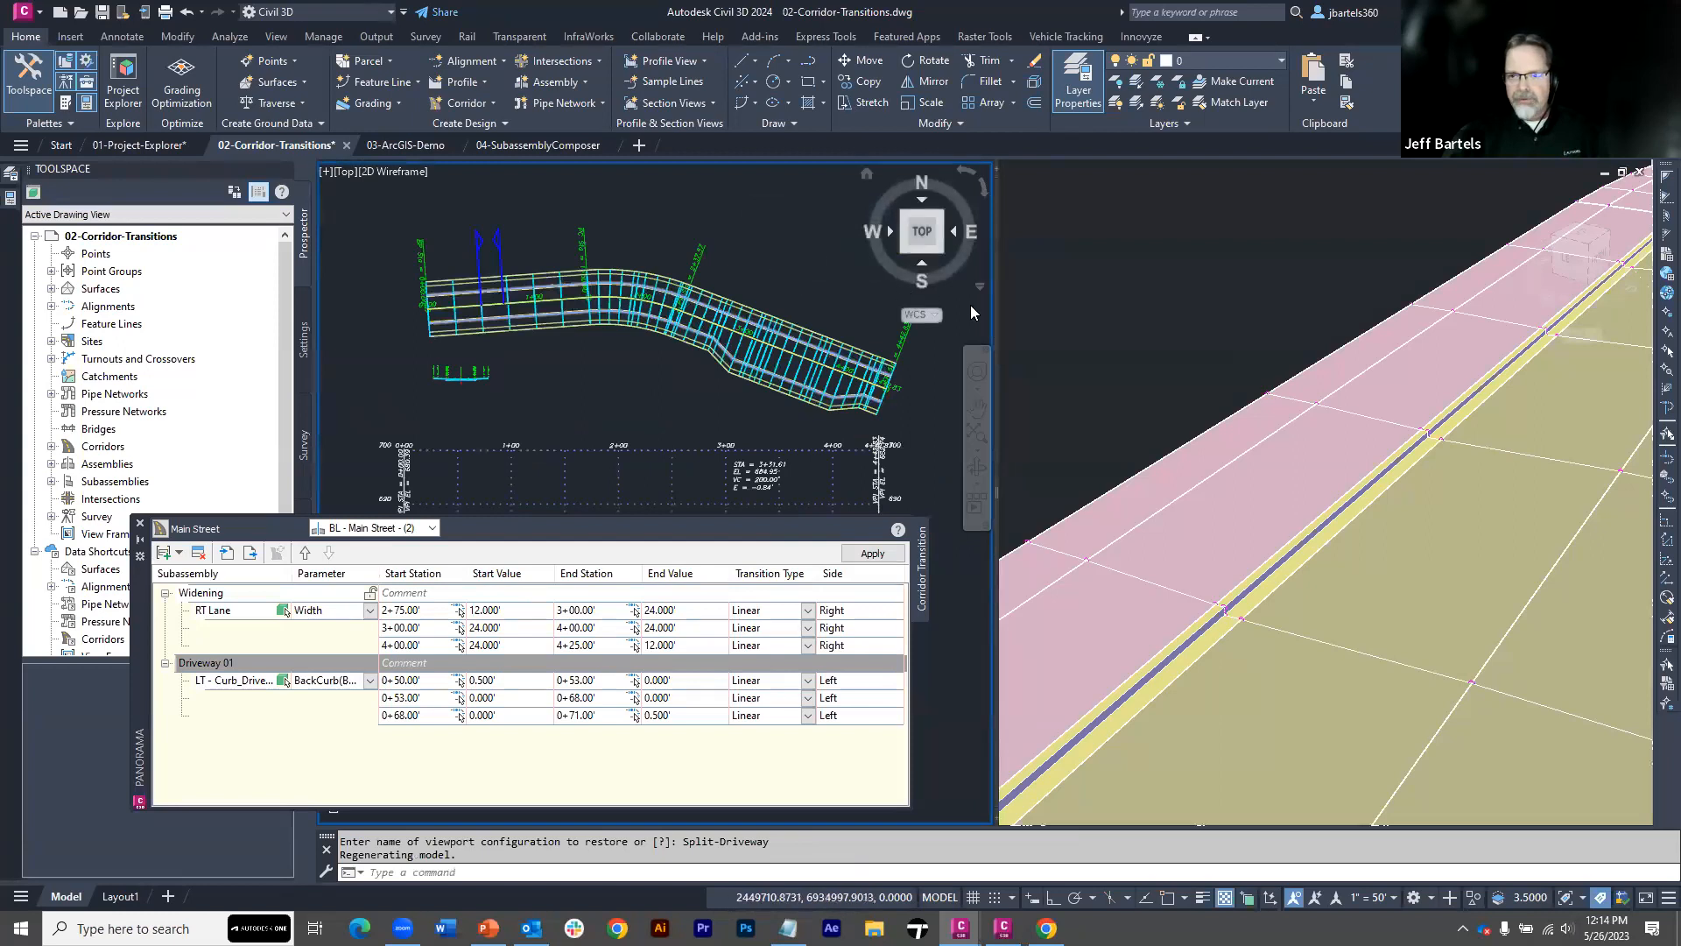
click(871, 554)
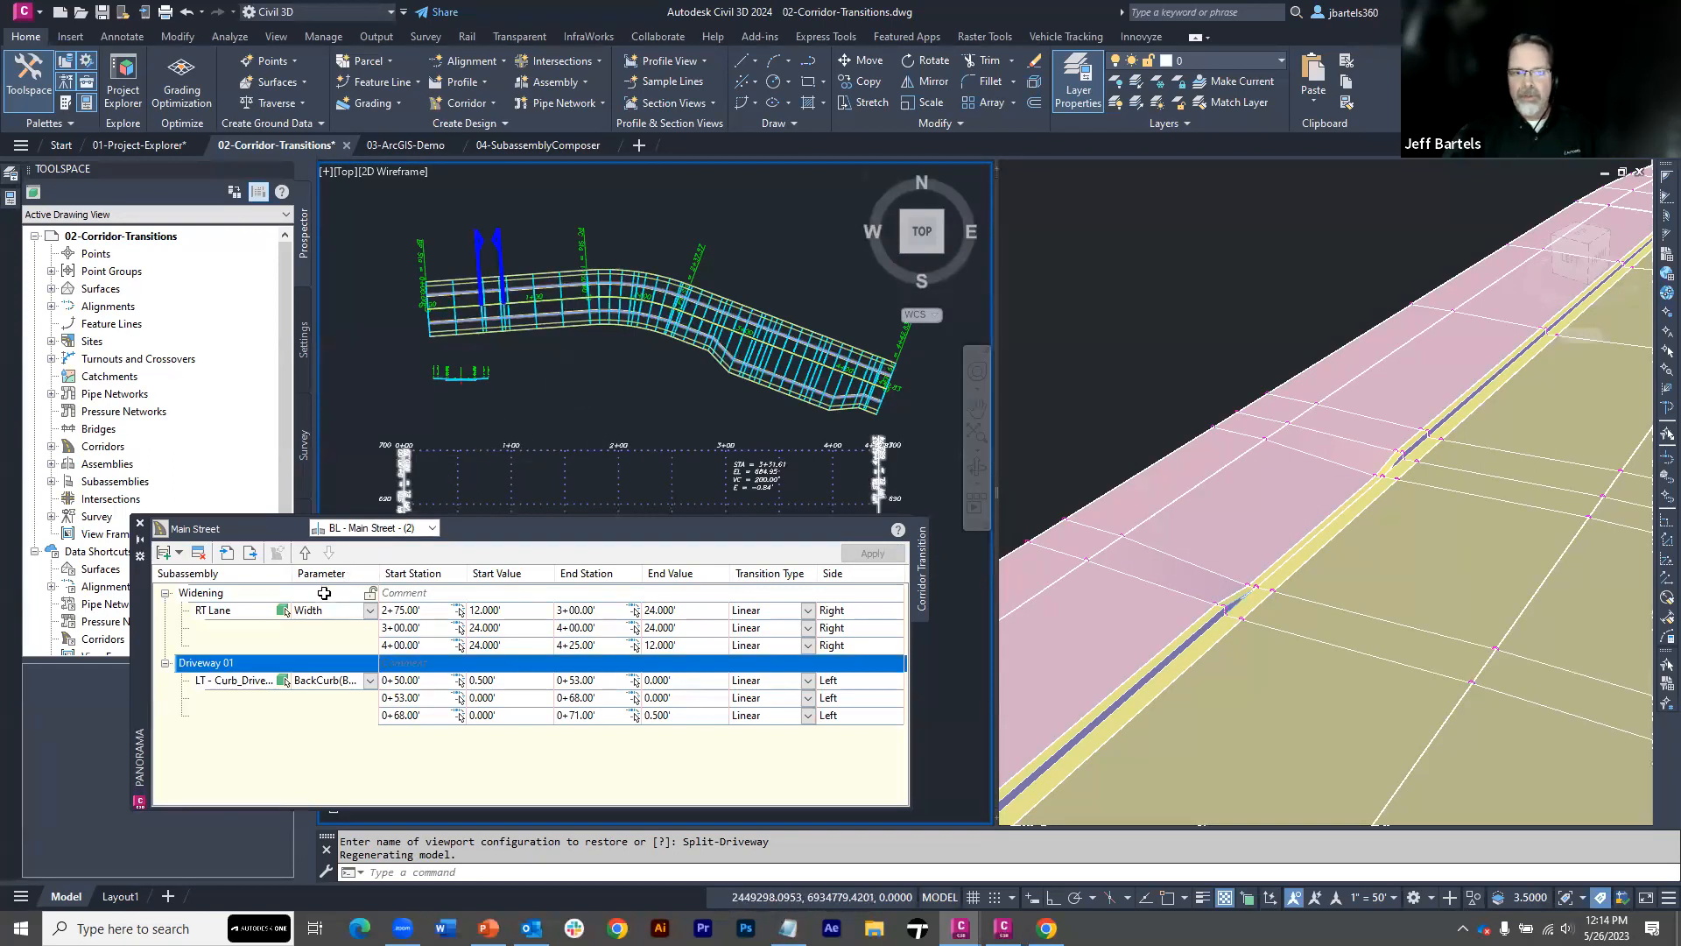
Zoom the plan view to the Widening transition set, and pan it to the Driveway 01 set
right_click(219, 594)
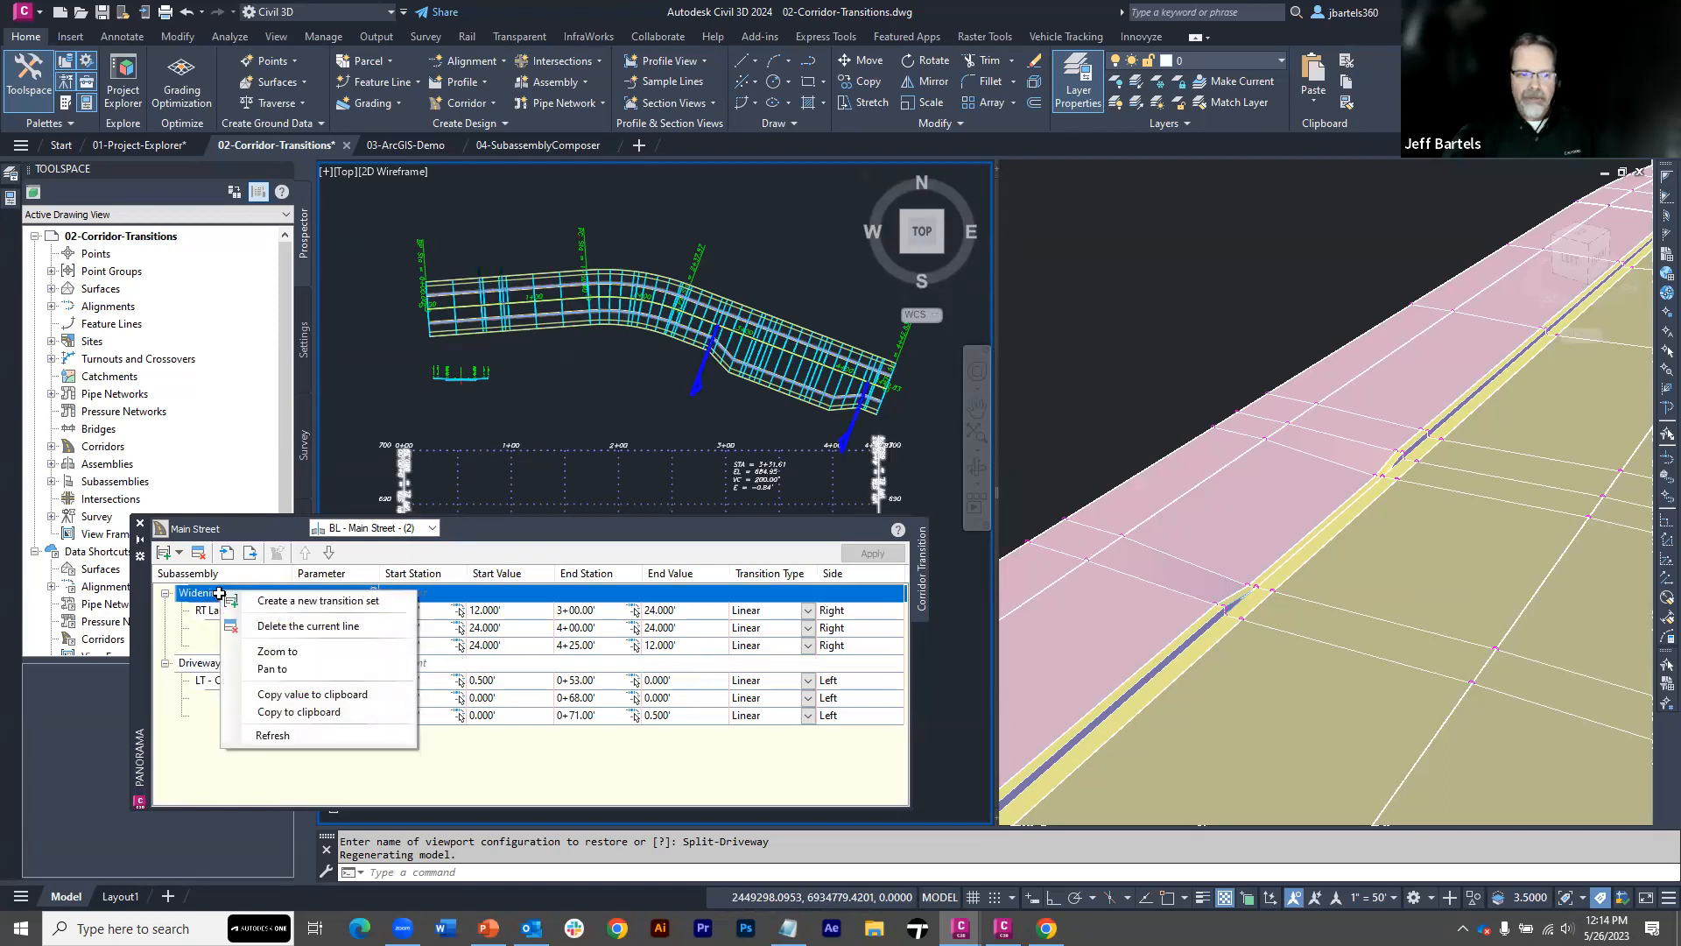
click(278, 651)
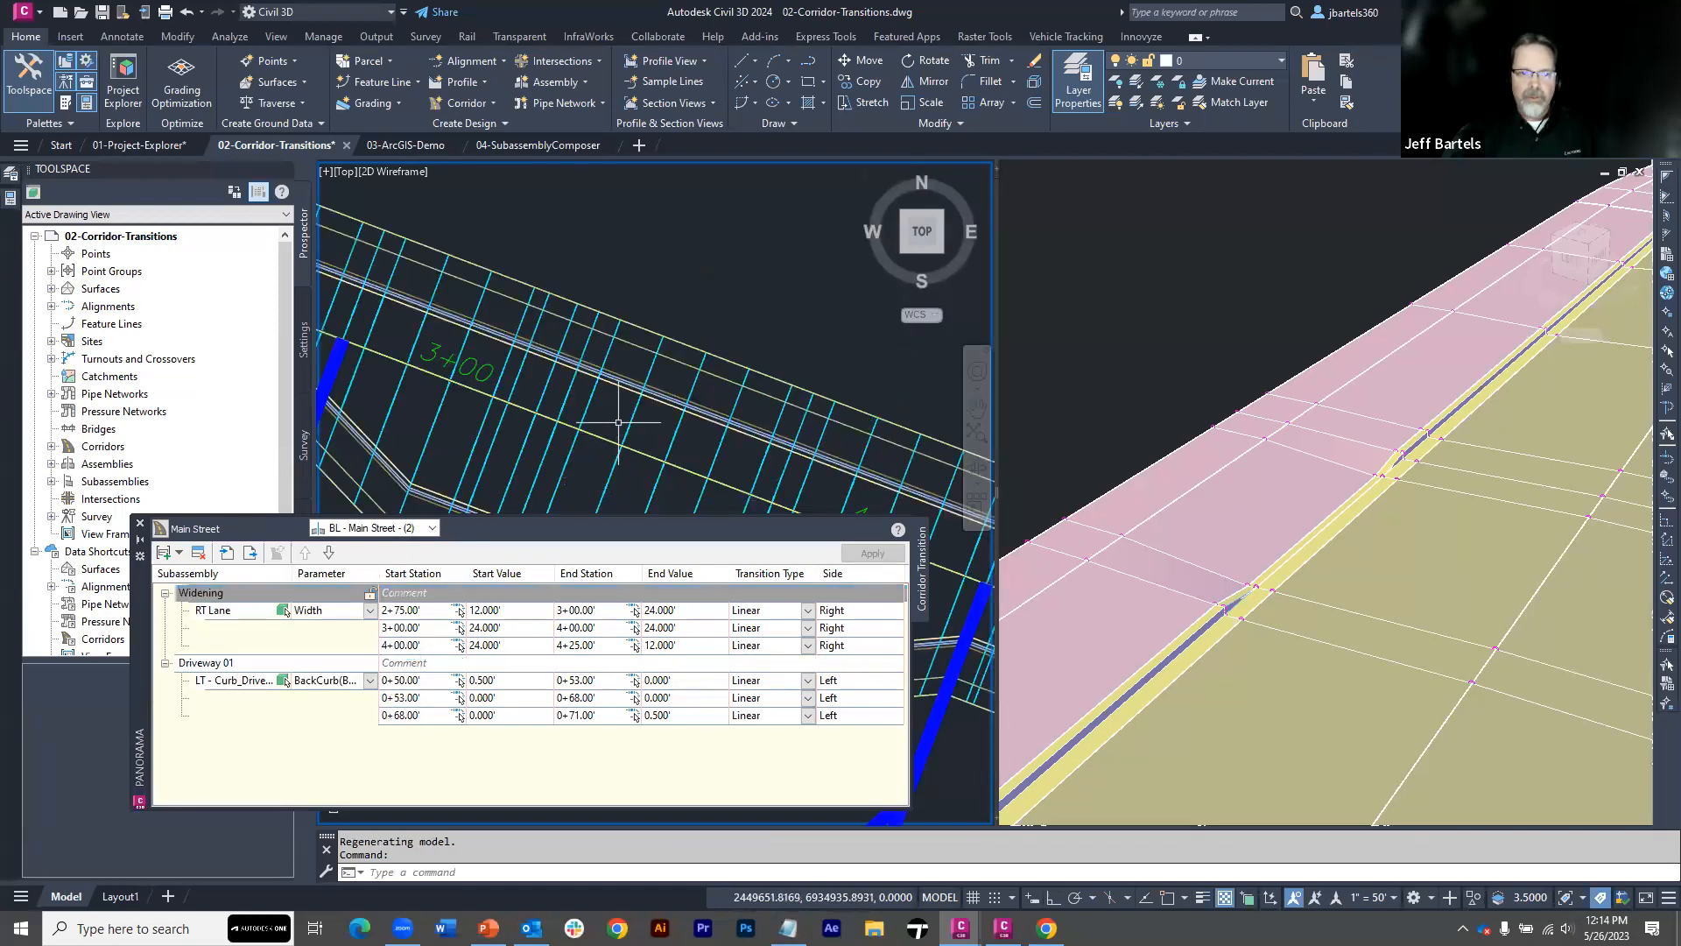
scroll(618, 422, down, 5)
middle_drag(618, 422, 698, 383)
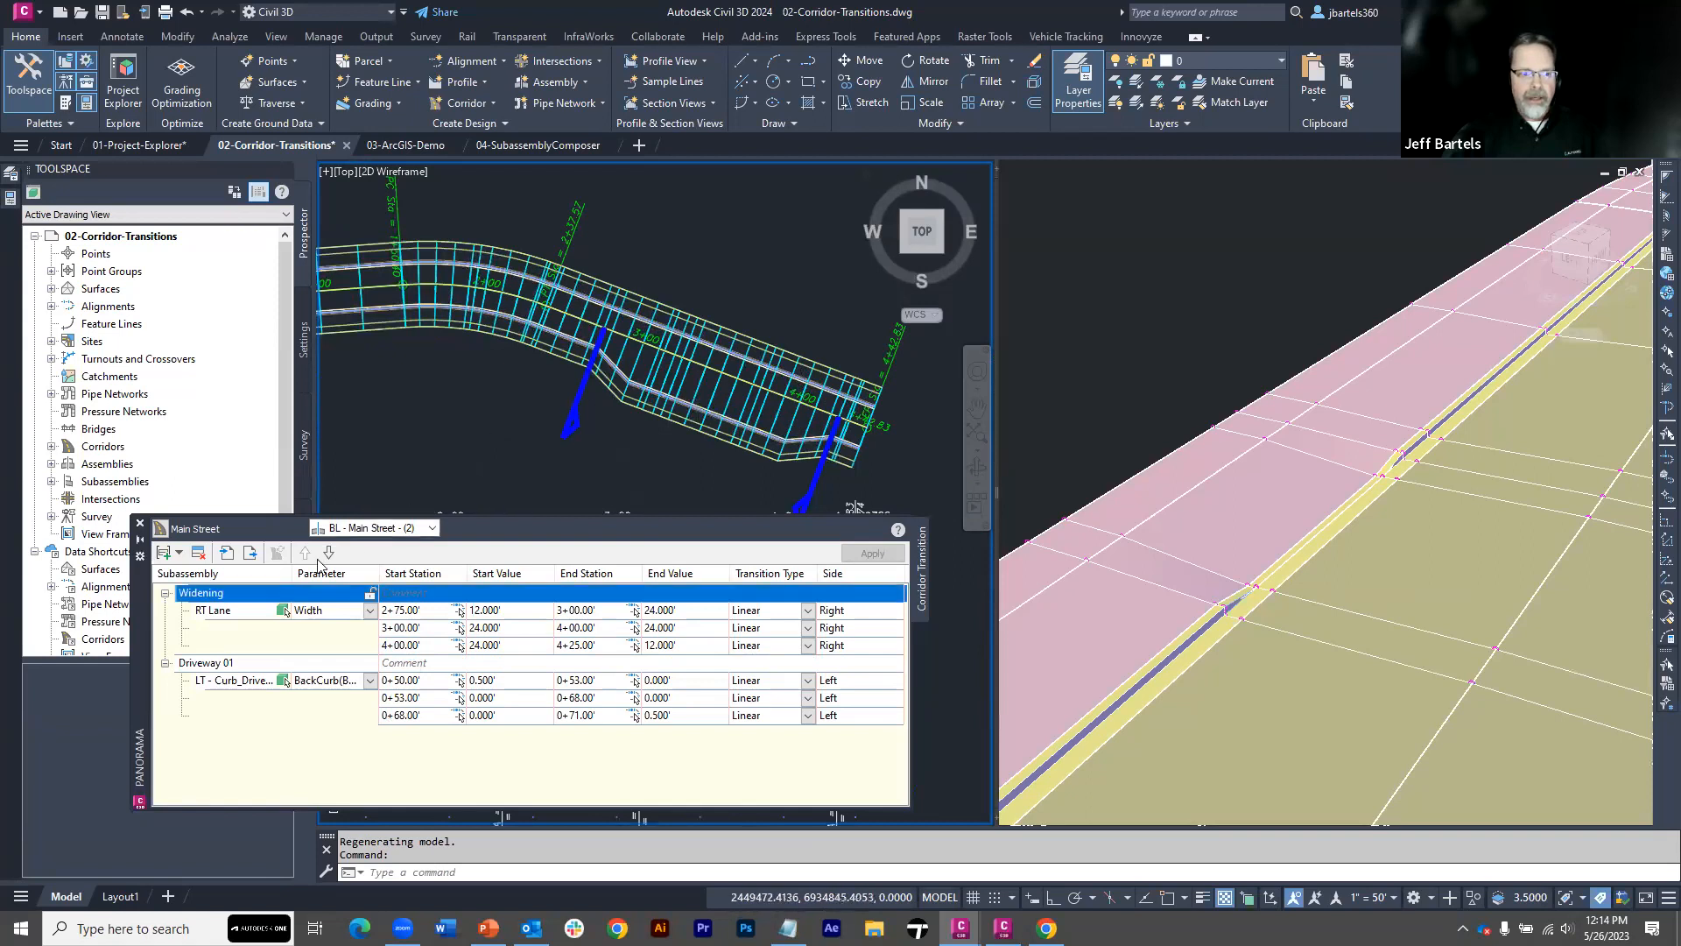
right_click(248, 663)
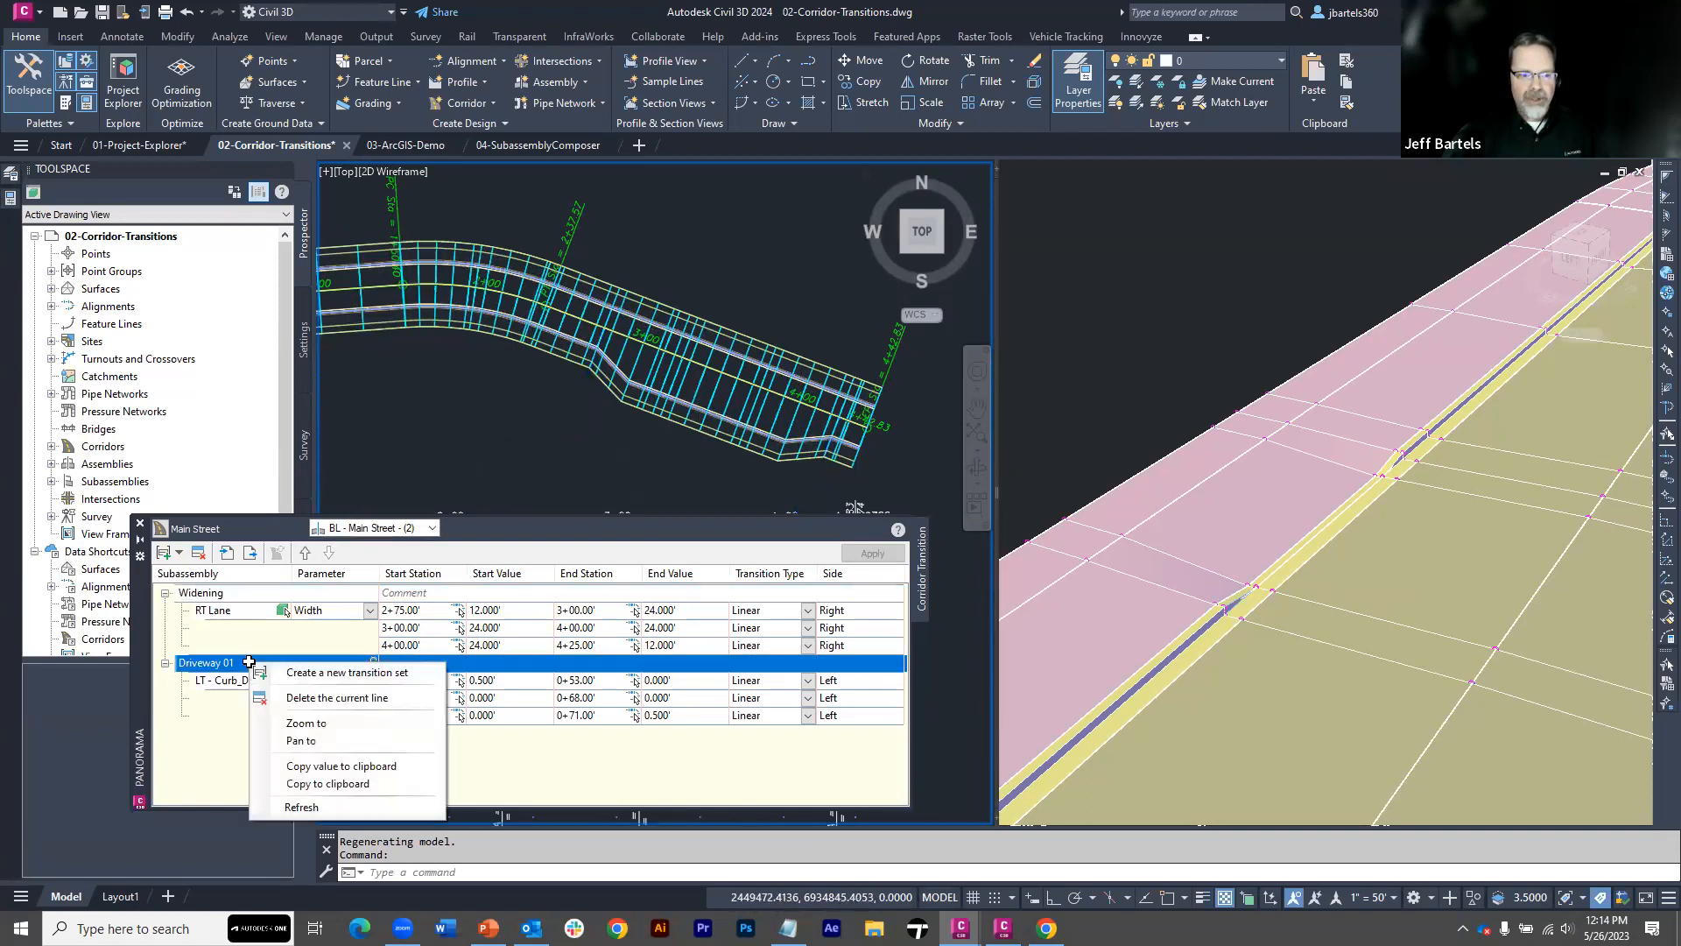
click(296, 742)
middle_drag(741, 427, 672, 271)
scroll(690, 299, up, 2)
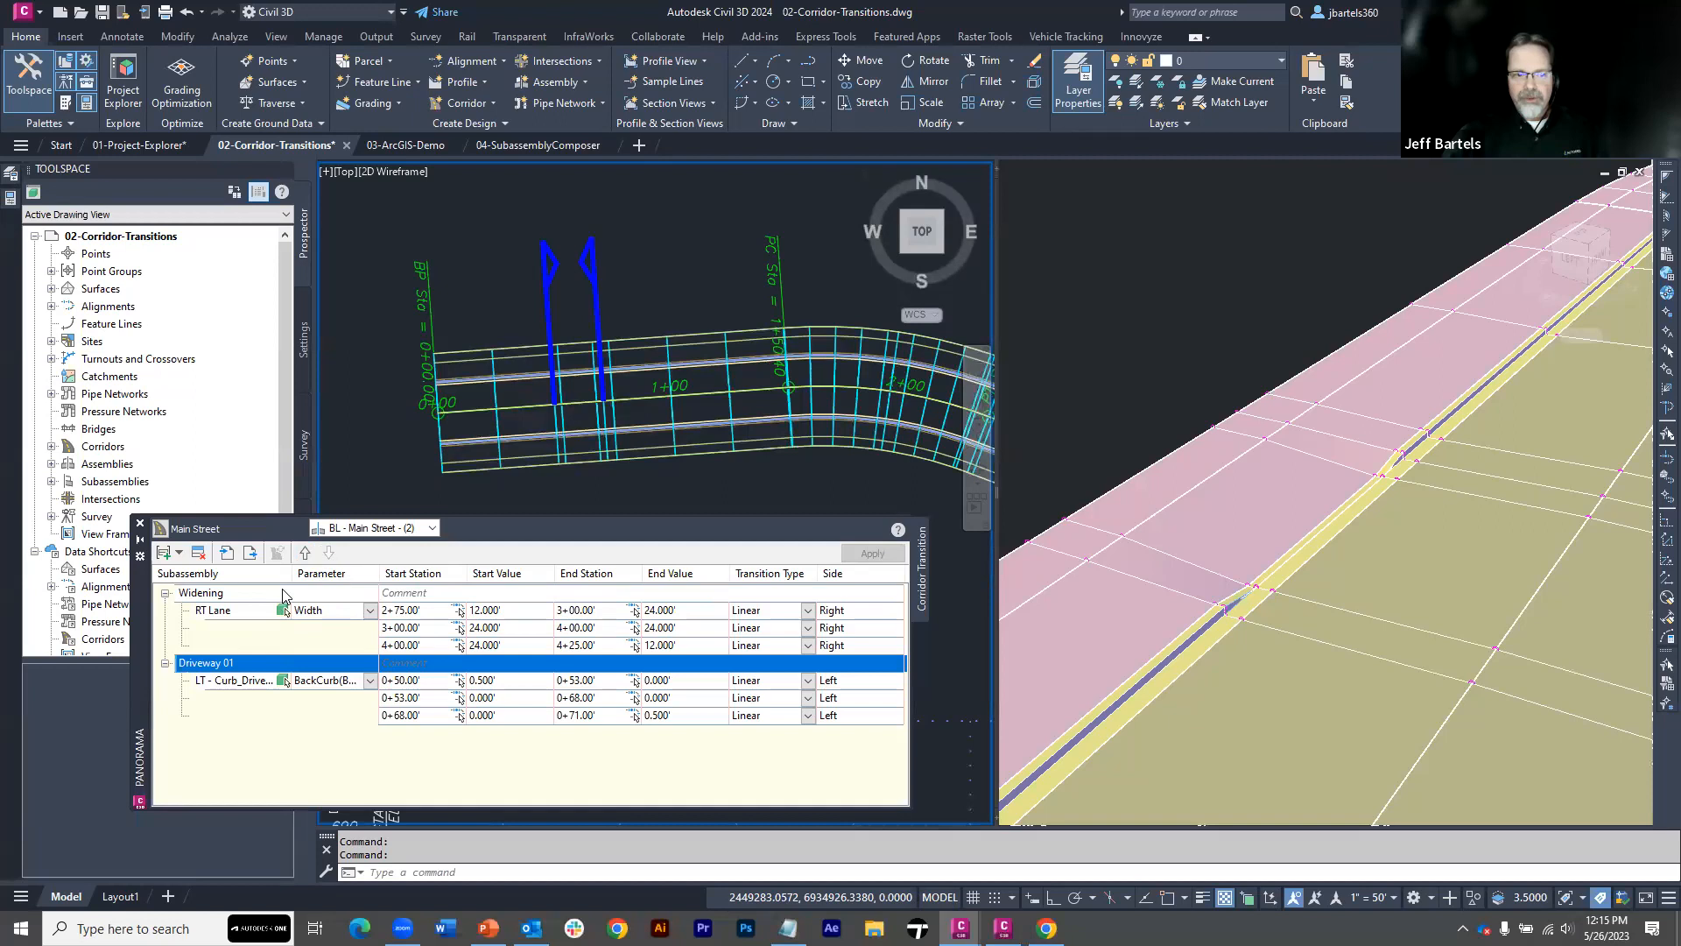
Move the Driveway 01 set above Widening in the transition order and return it below
click(305, 553)
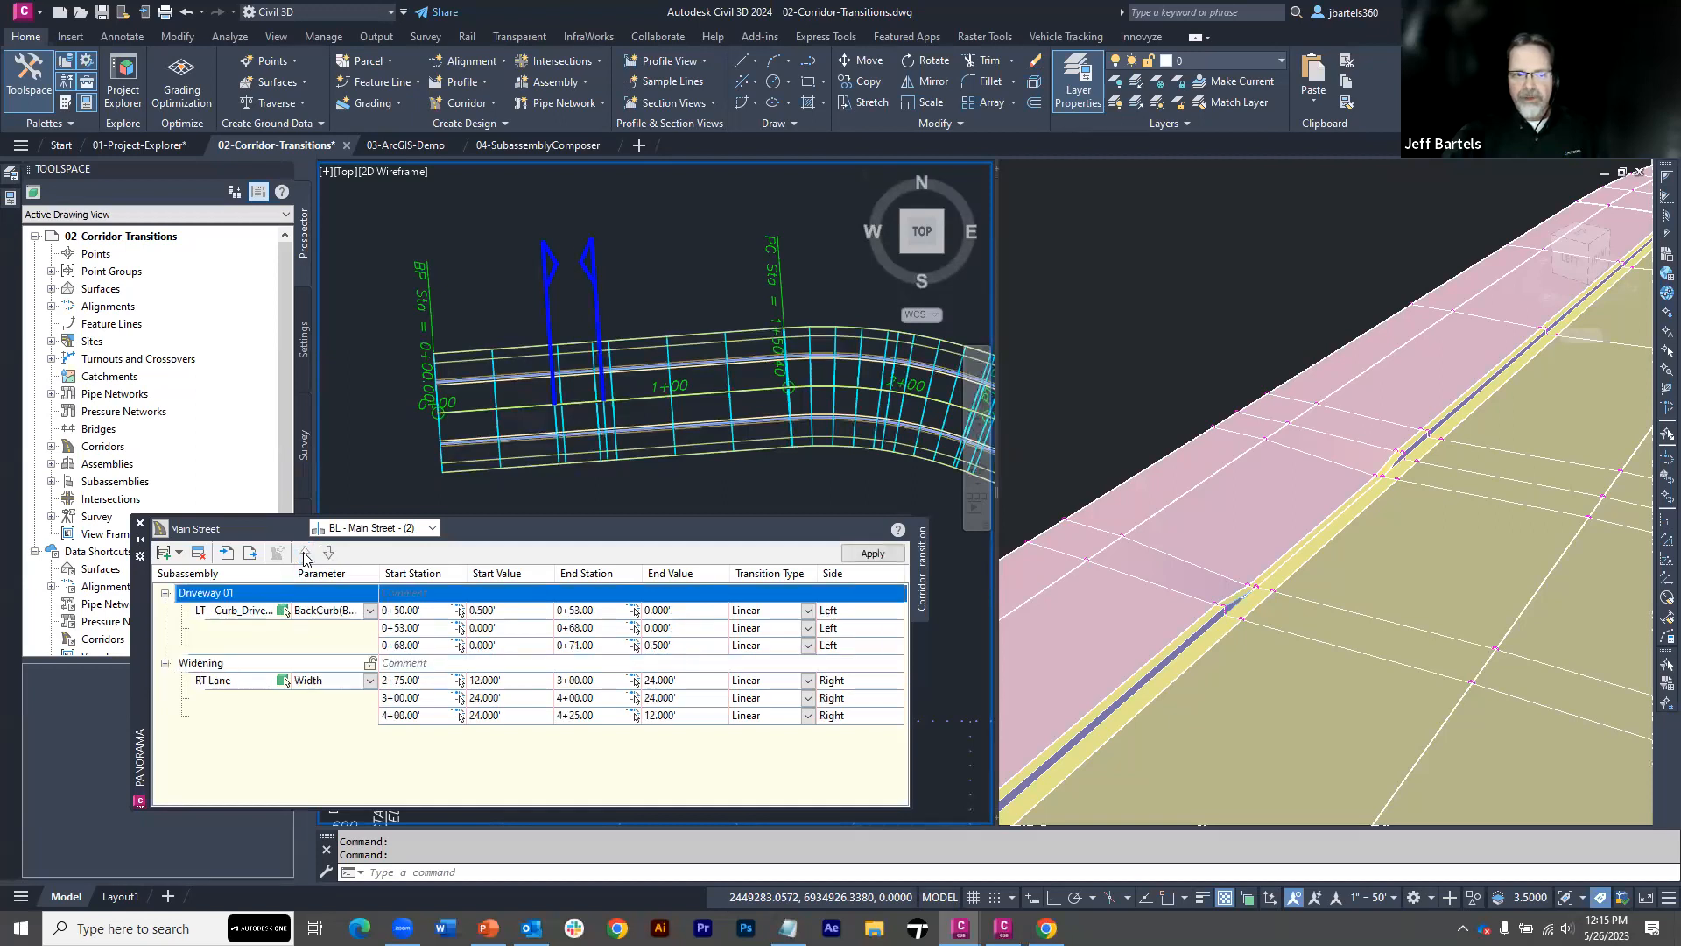
click(329, 554)
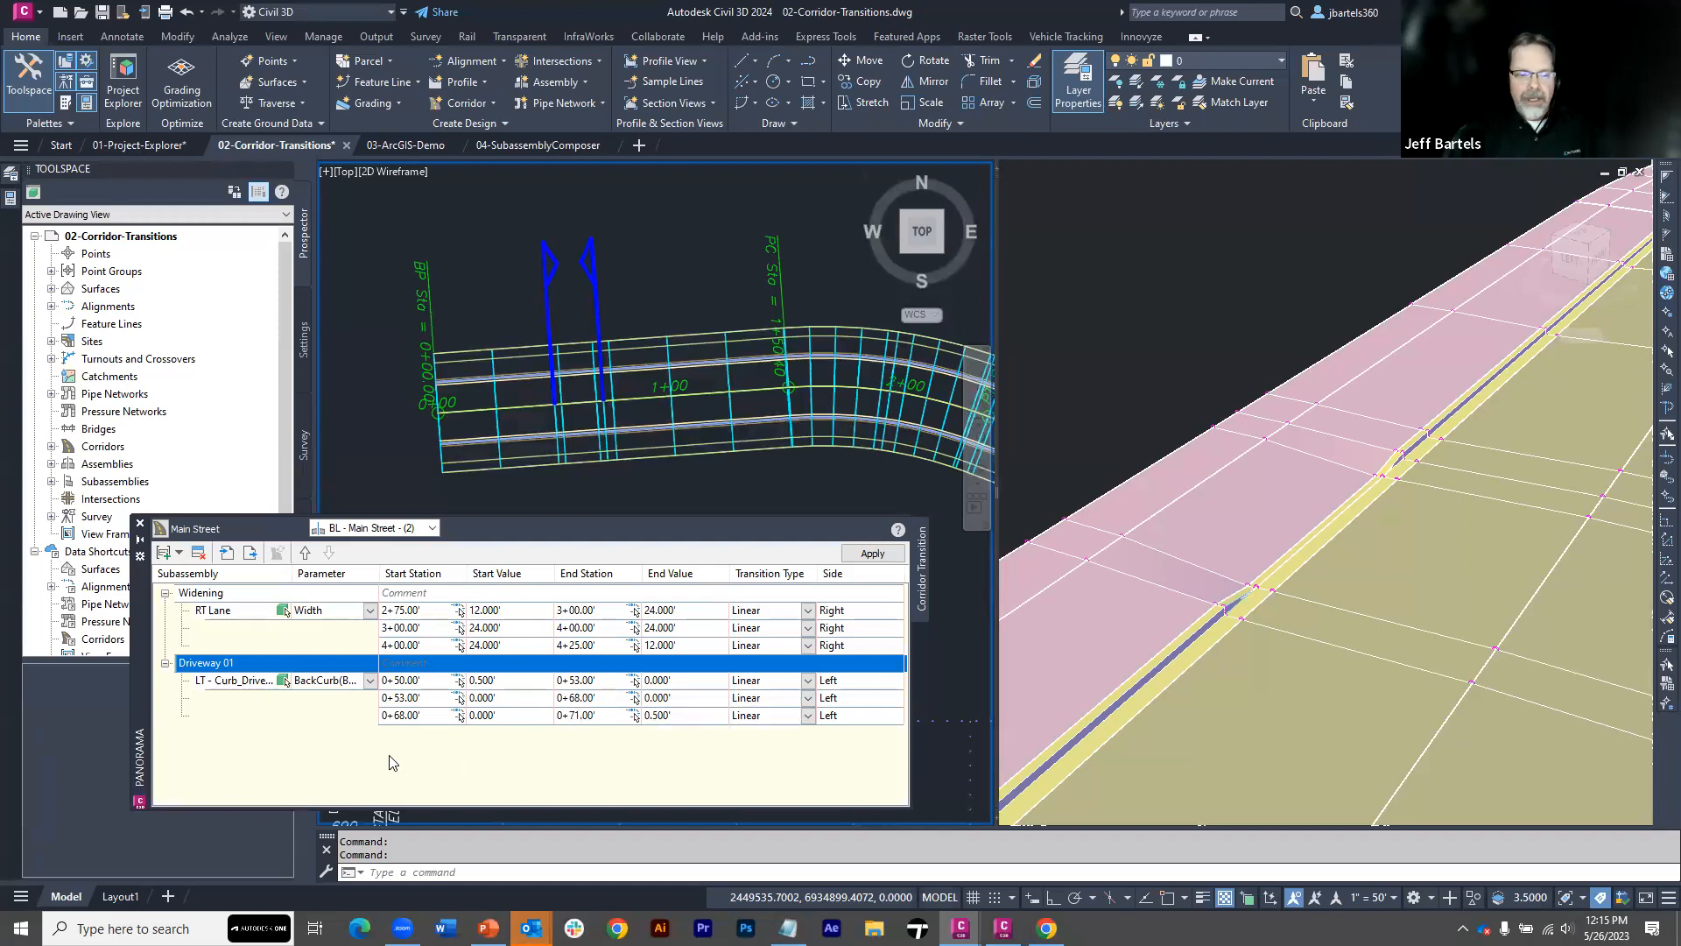
Lock the Driveway 01 set, then set its first start station to 70 and apply it to the corridor
click(371, 663)
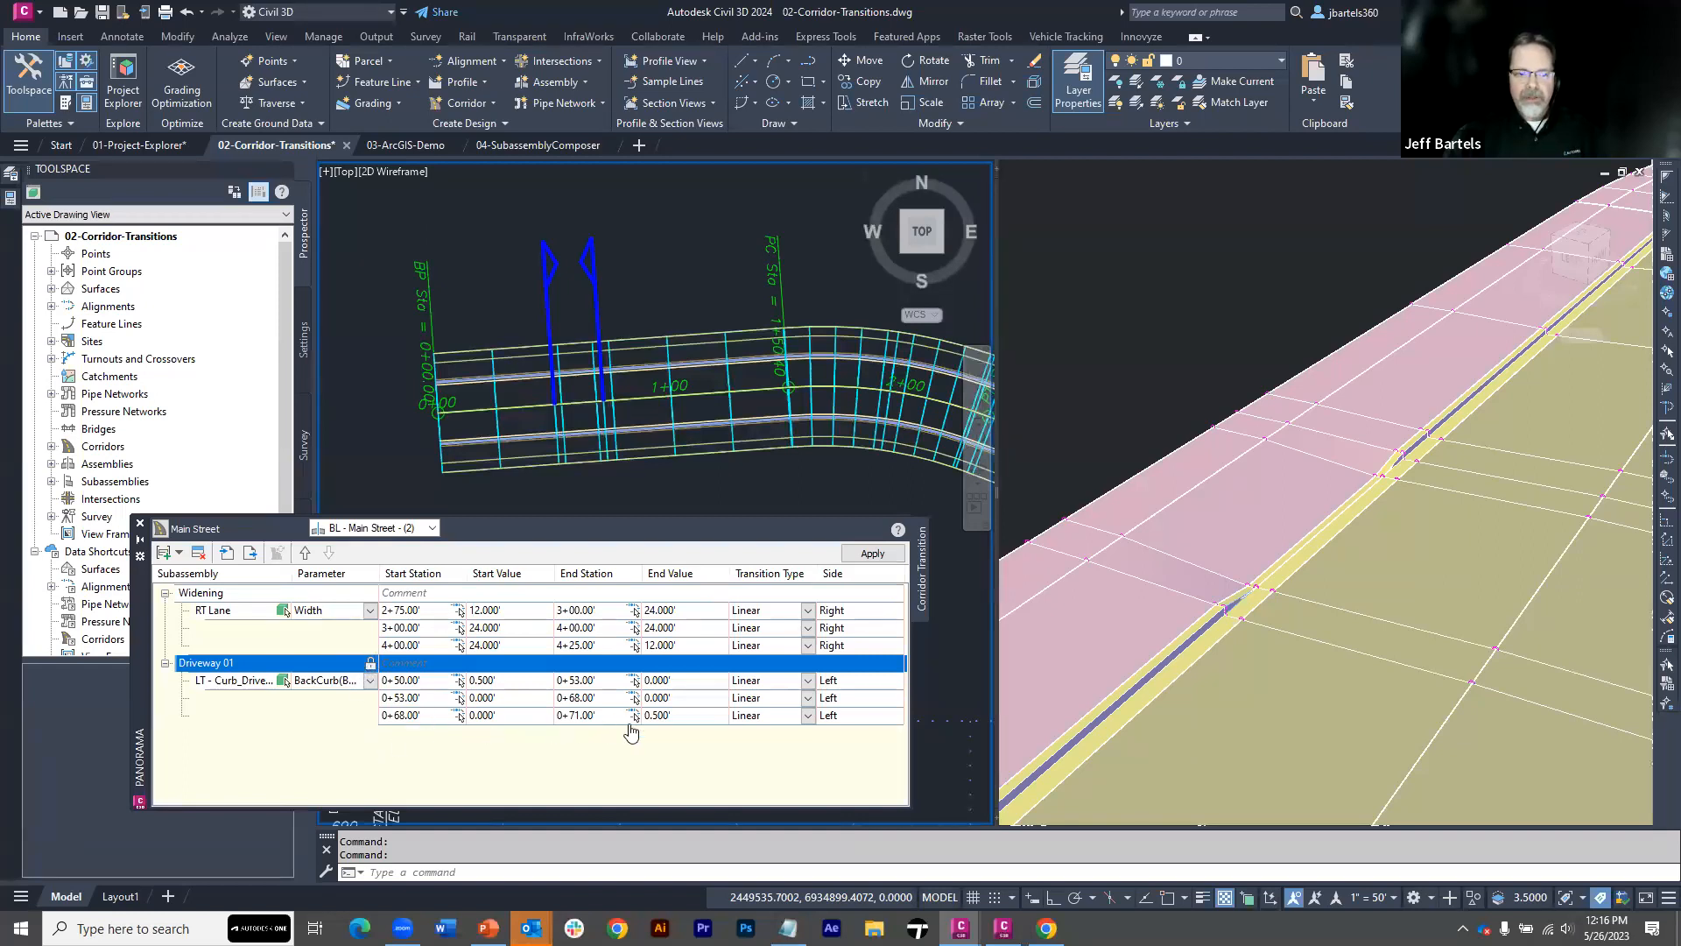
click(405, 680)
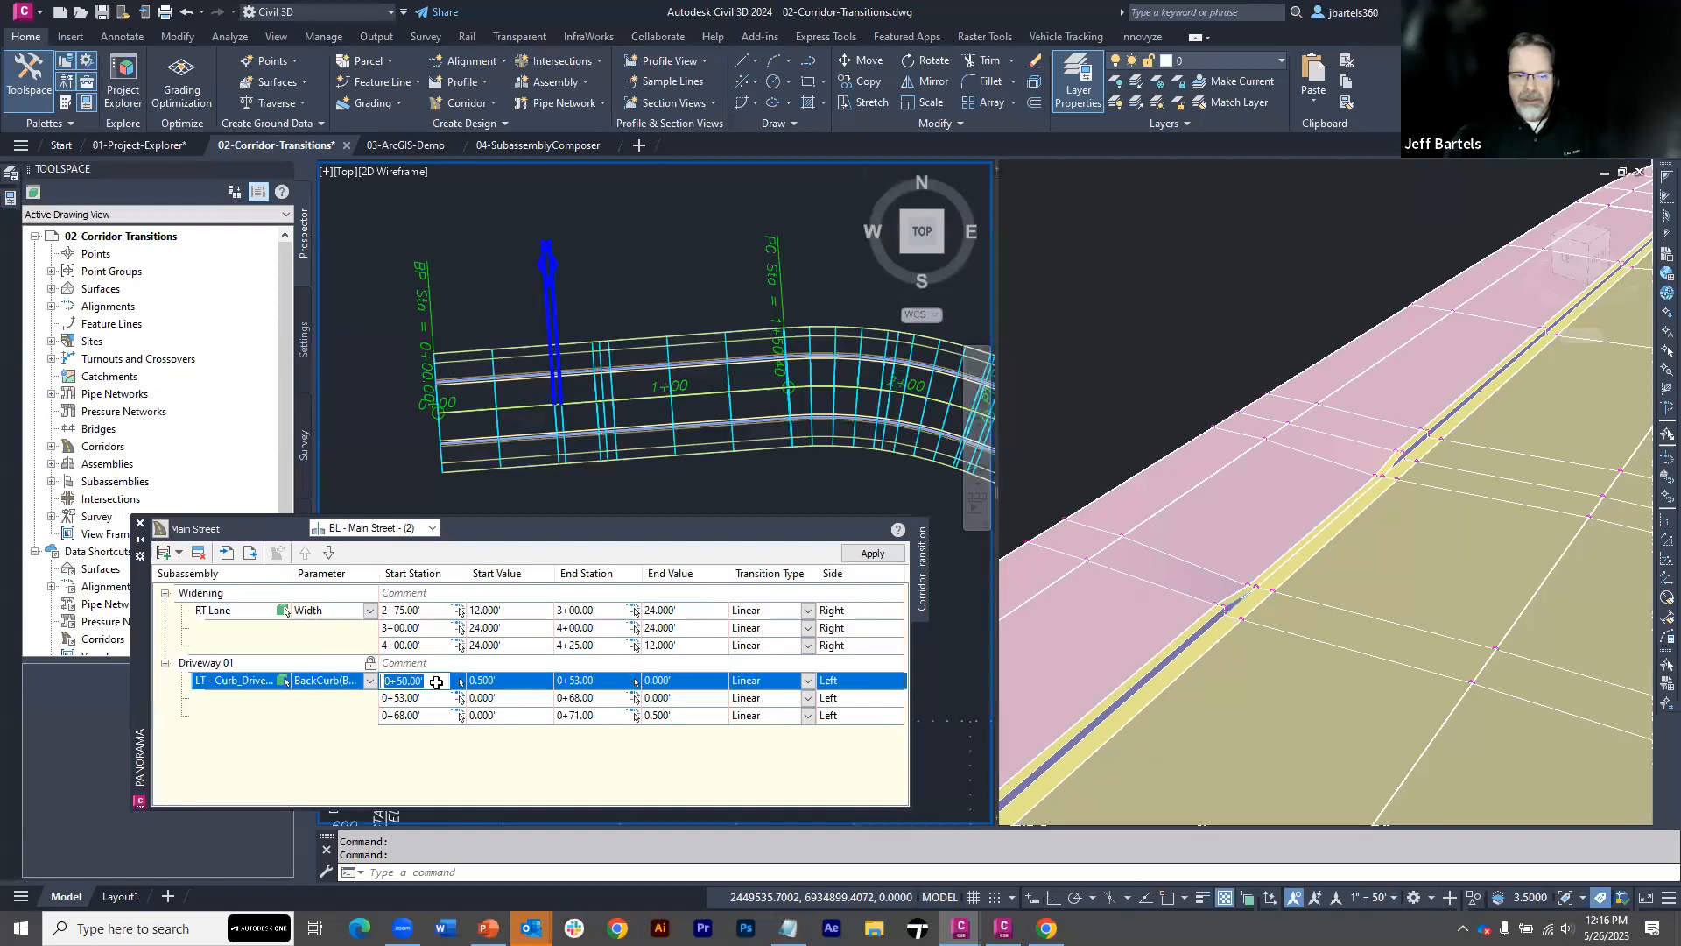
text(7)
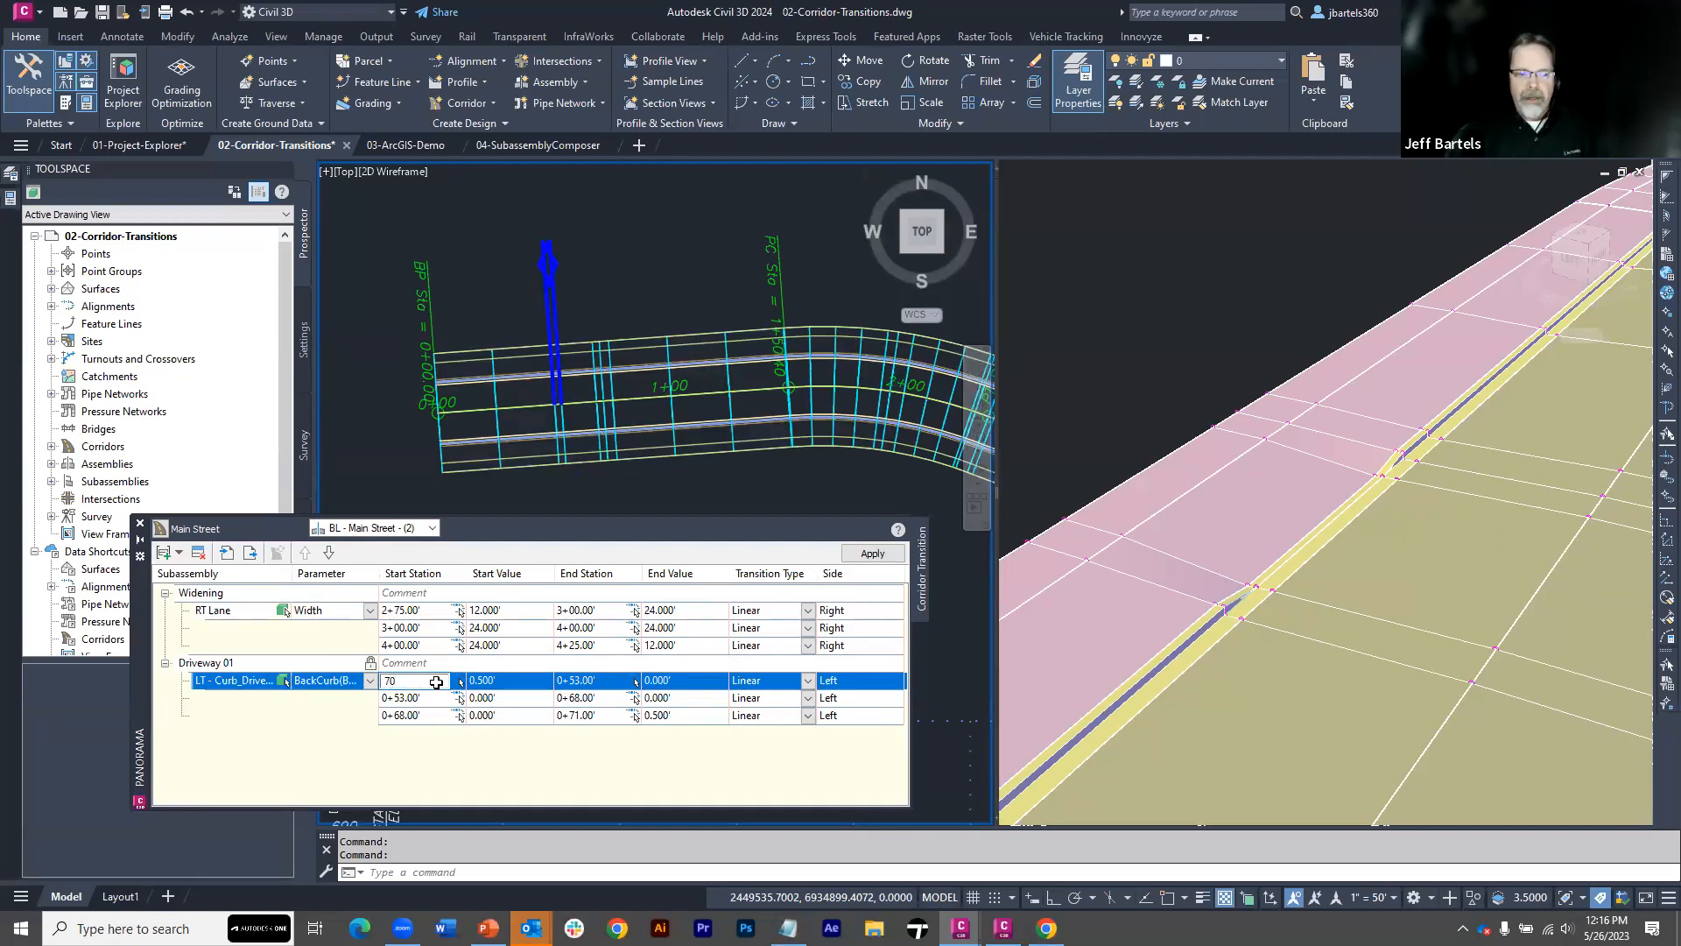
text(0)
key(Return)
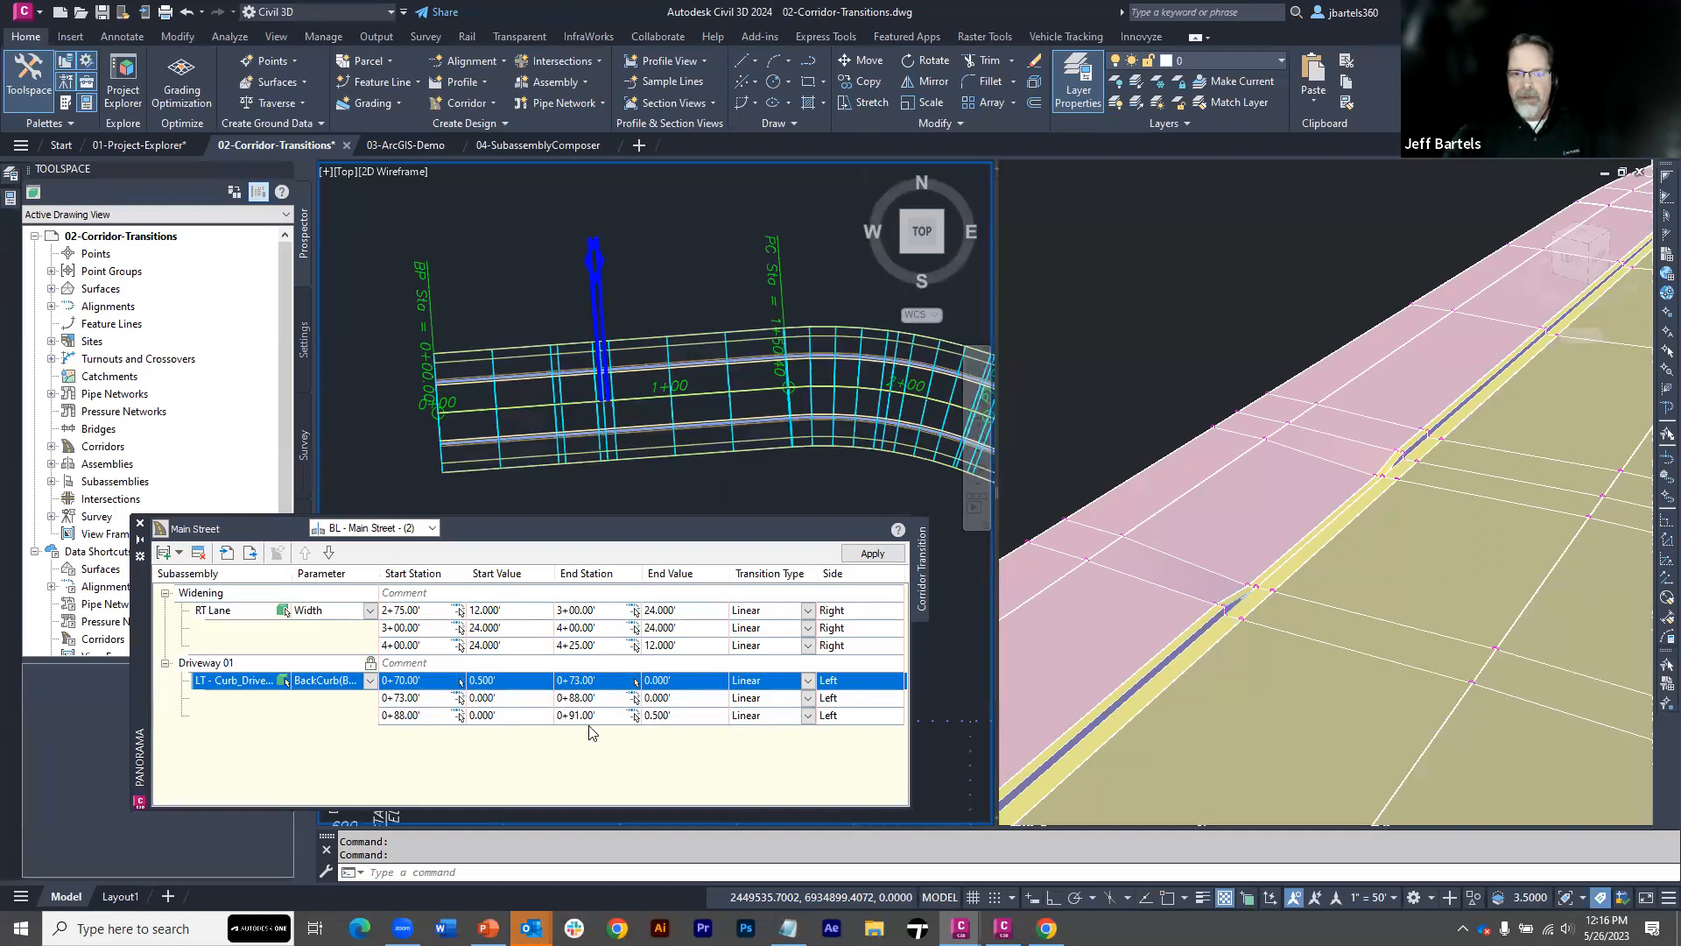
click(856, 555)
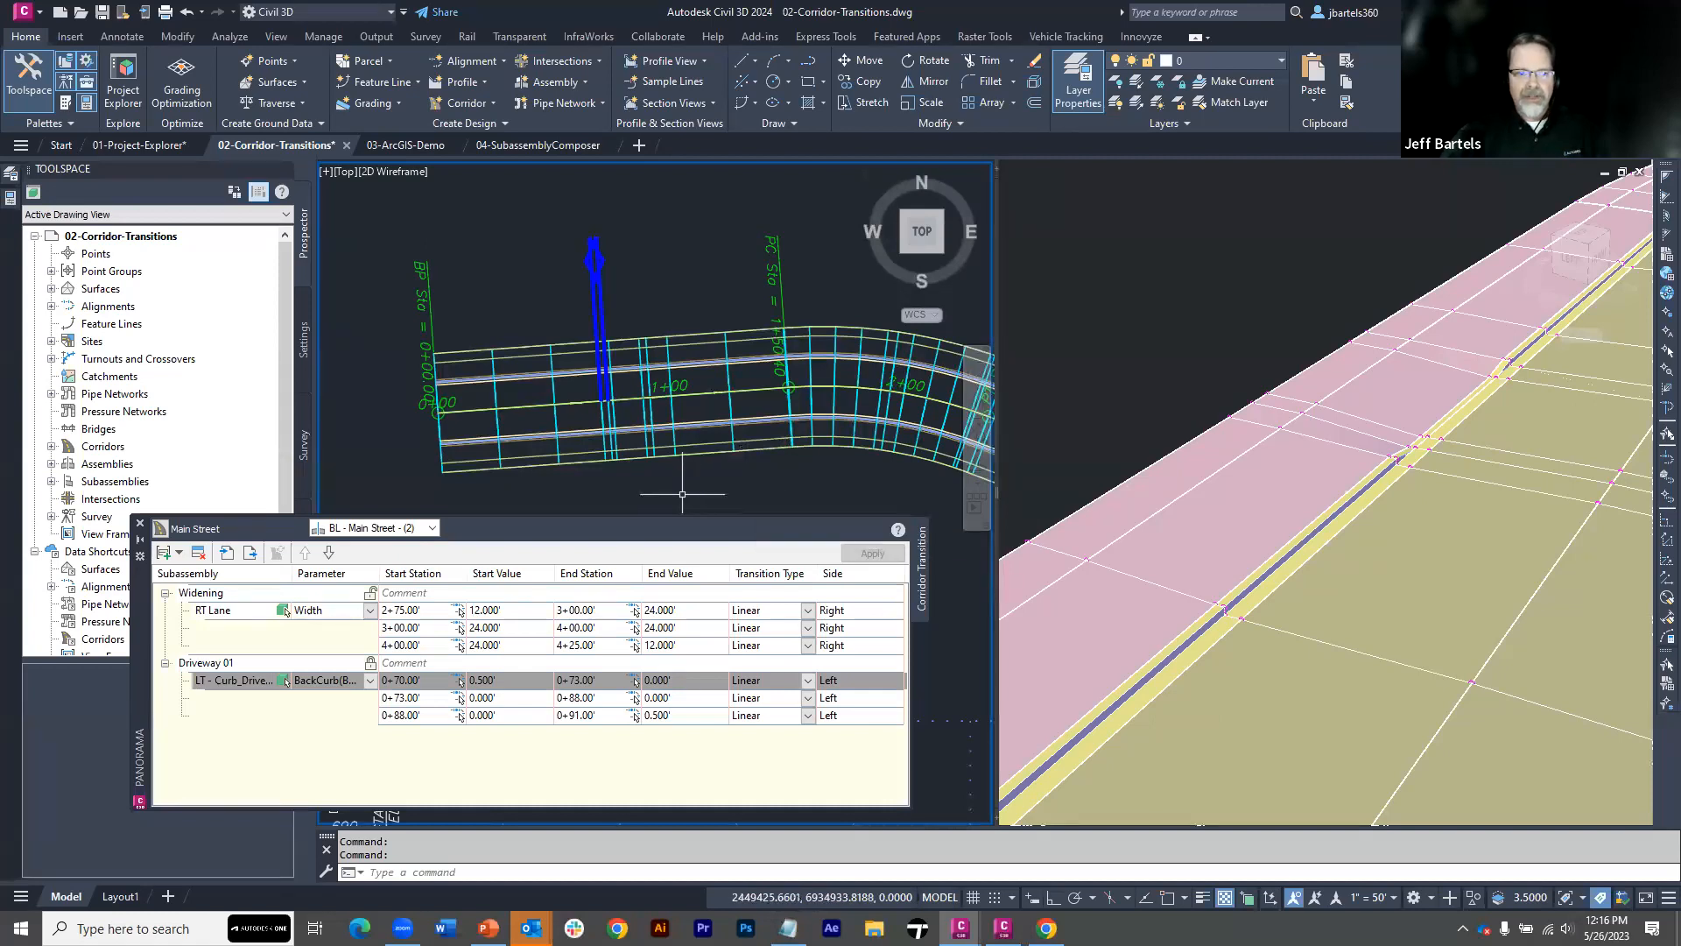
Close the corridor transitions table and switch to the 03-ArcGIS-Demo drawing
click(556, 522)
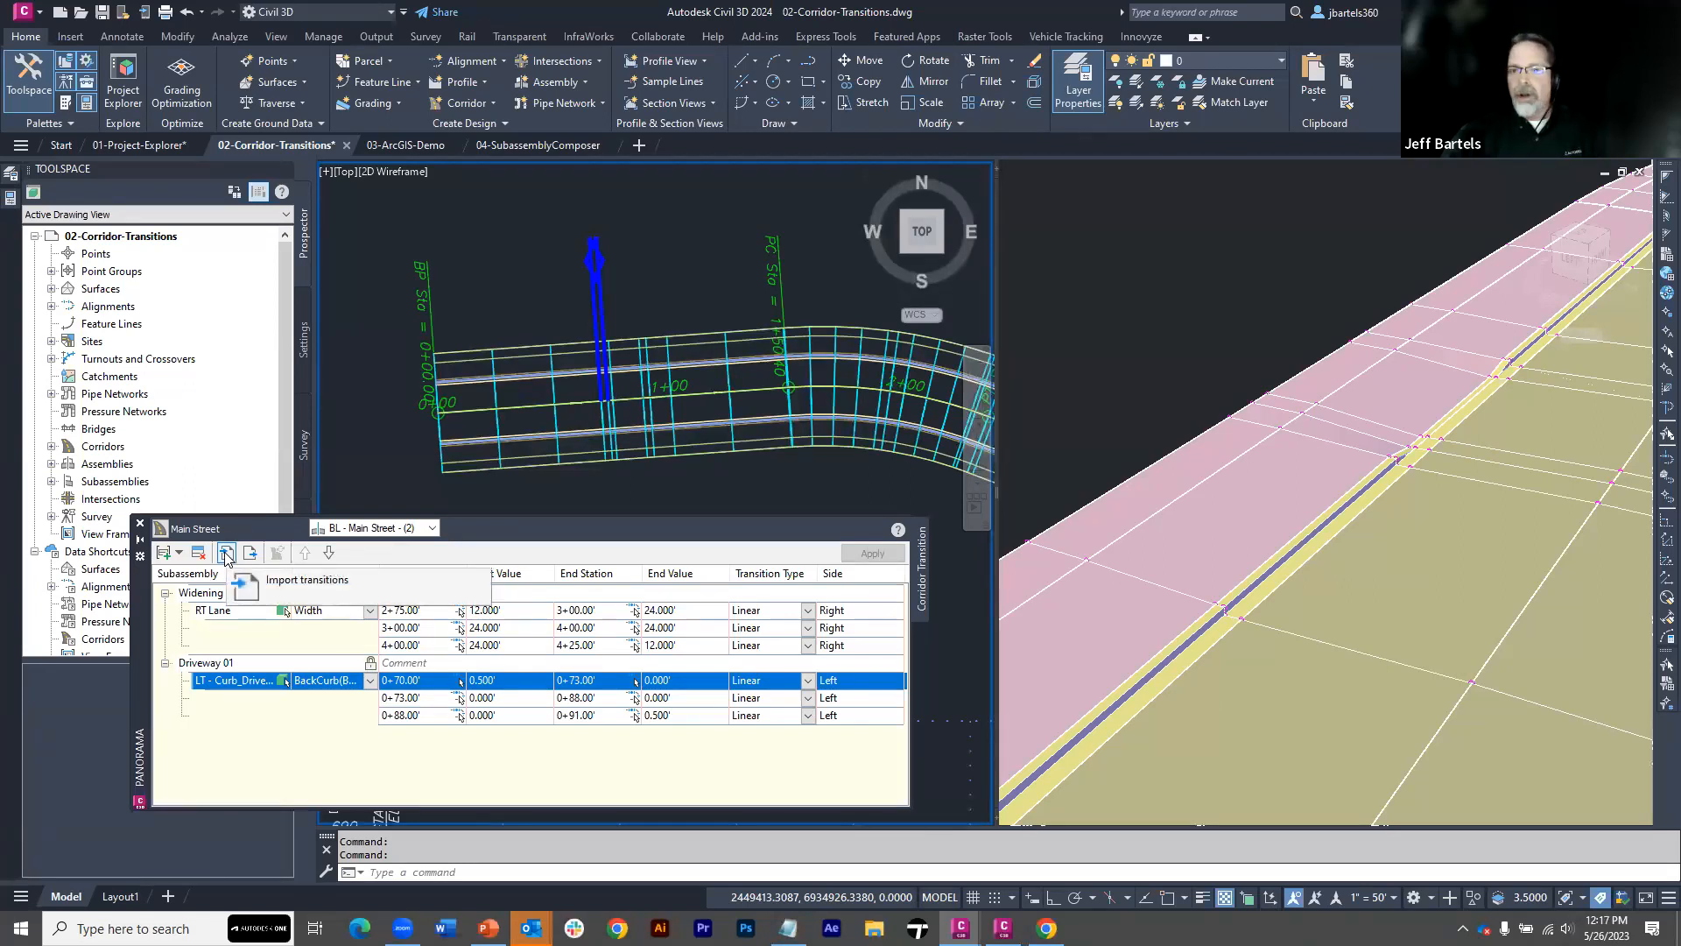
click(140, 523)
key(Escape)
mouse_move(526, 307)
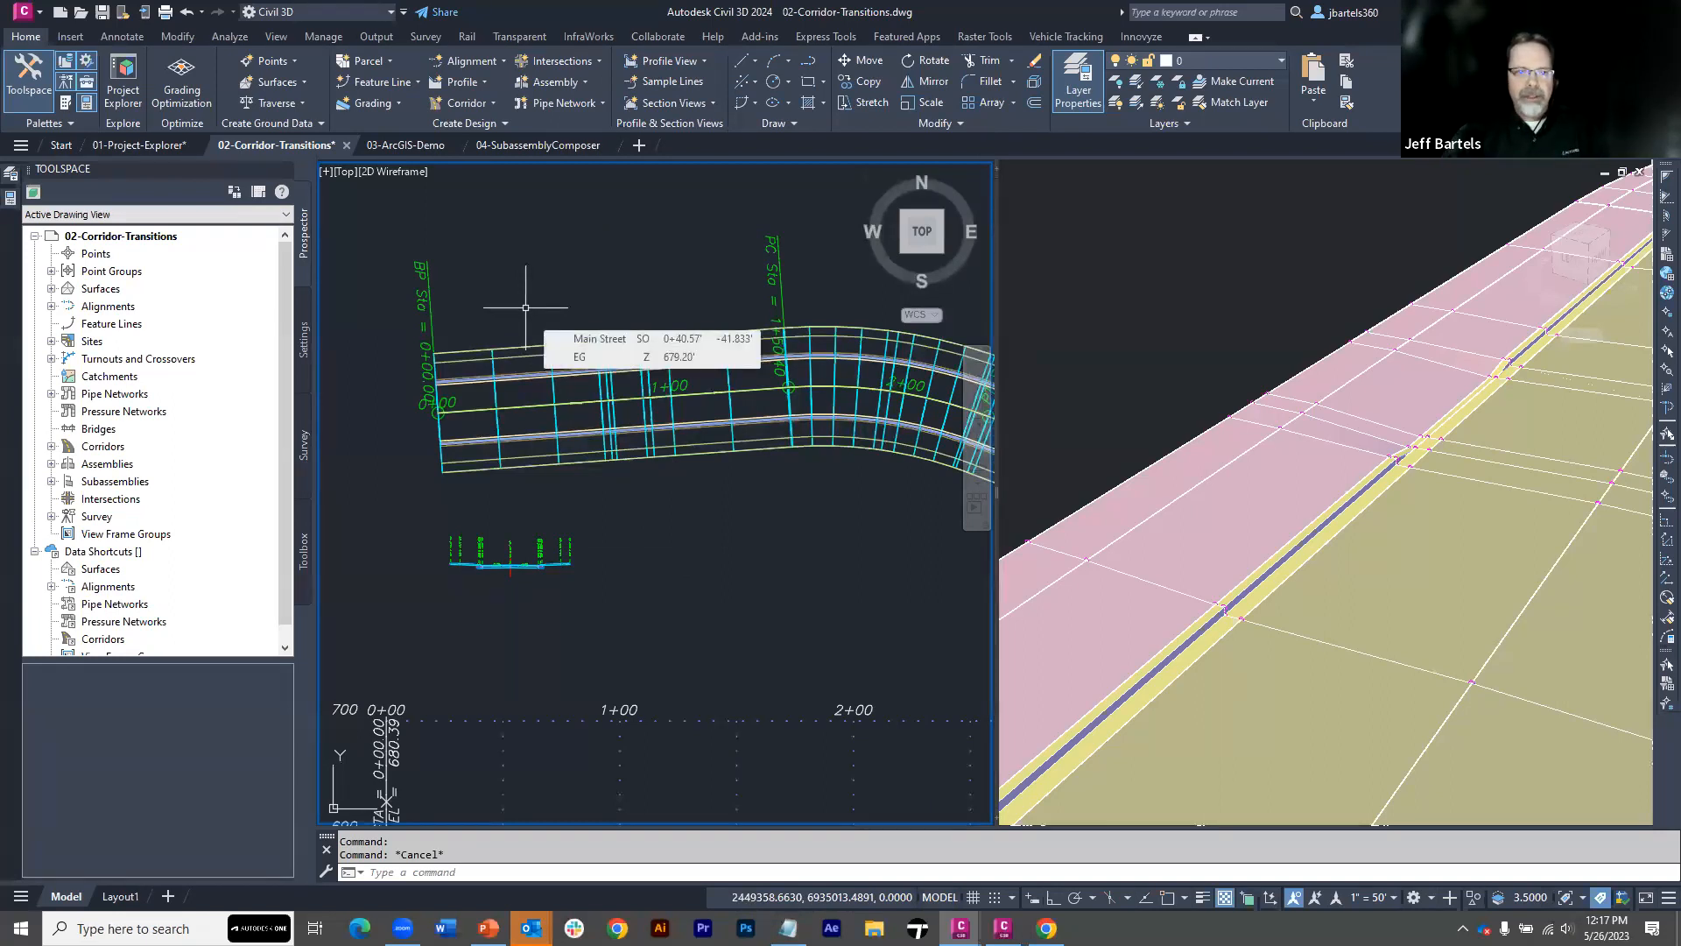
click(412, 147)
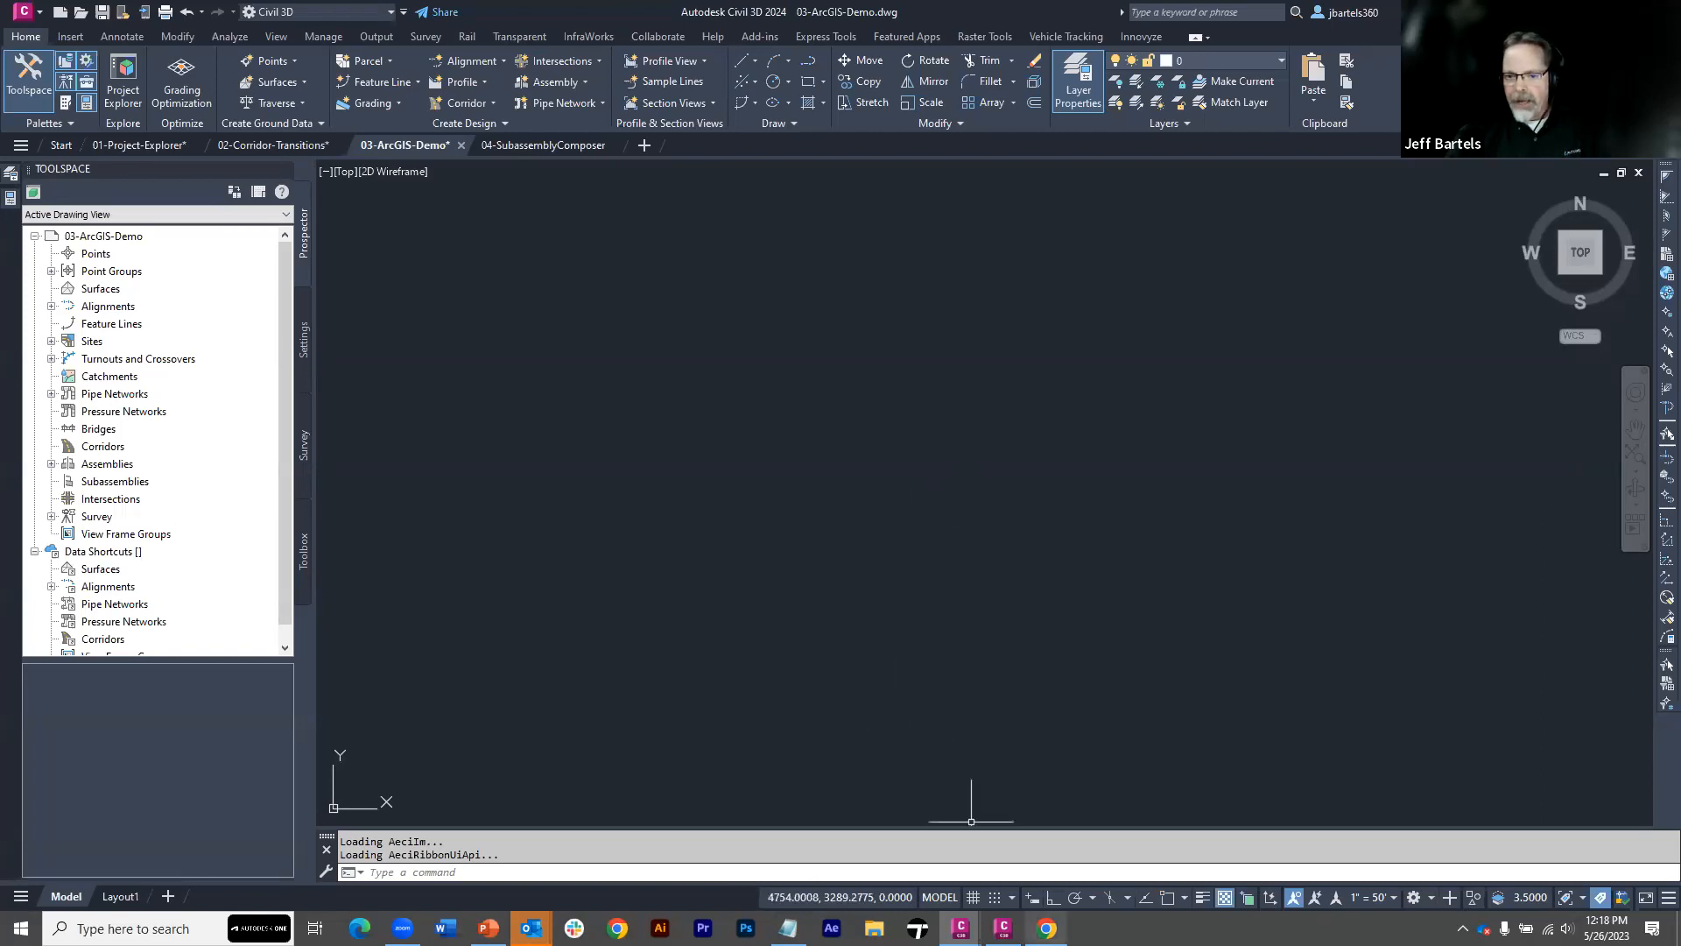
Switch to the Chrome browser window and sign in to ArcGIS Online
mouse_move(1047, 926)
click(1066, 890)
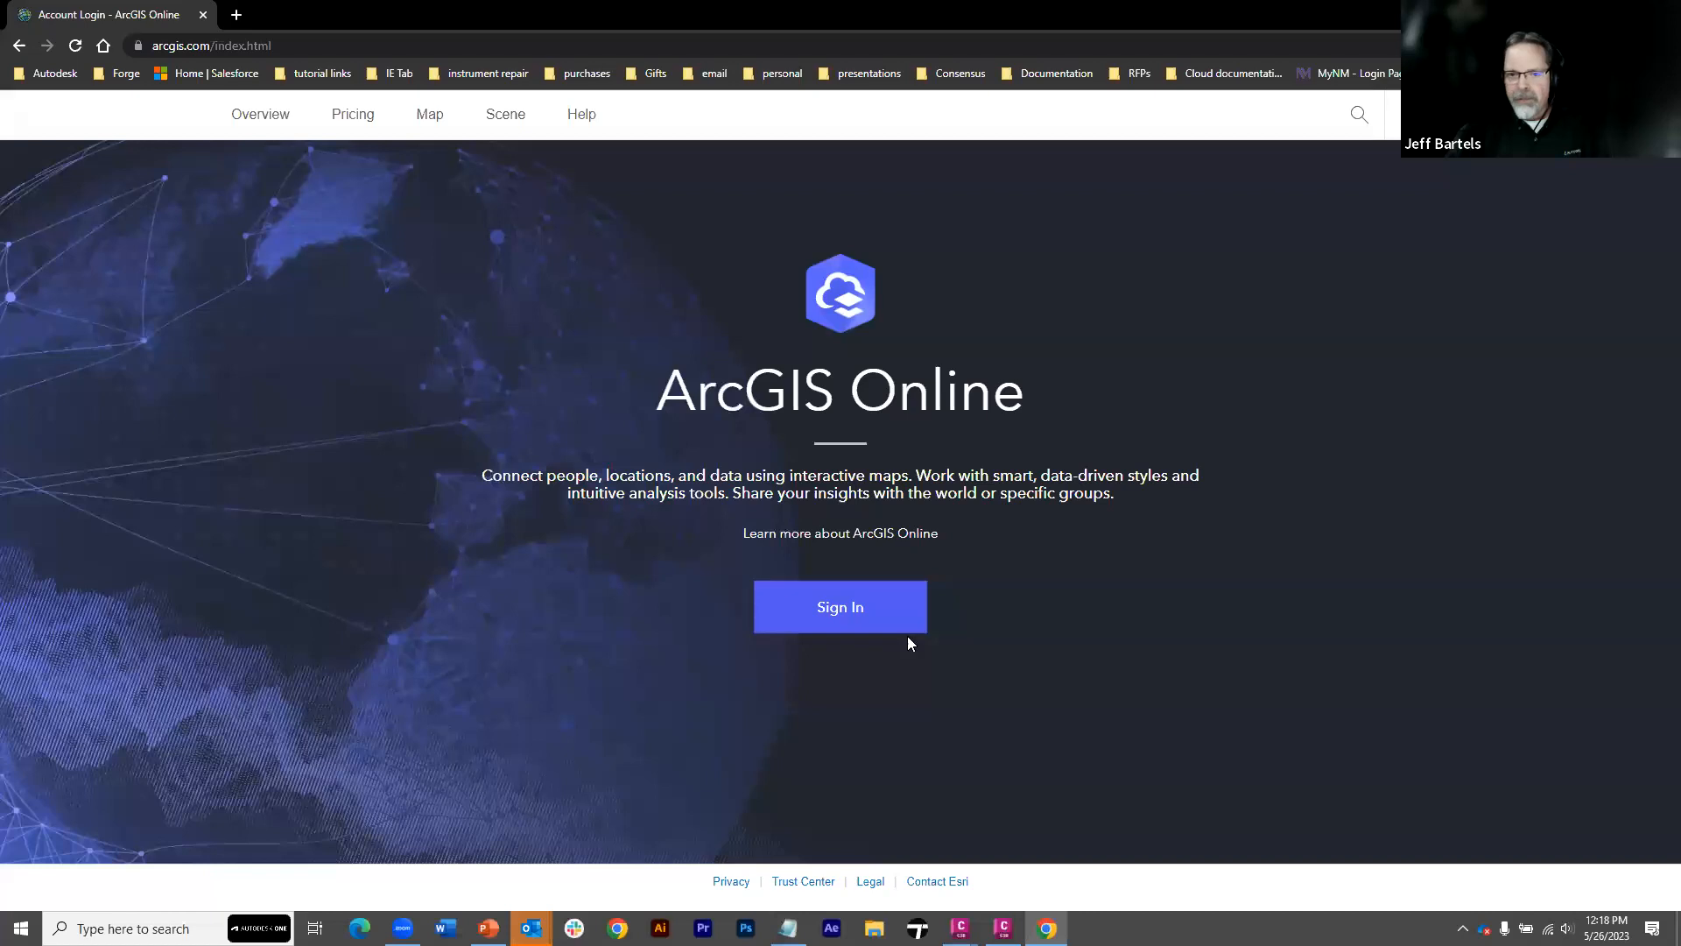
click(817, 619)
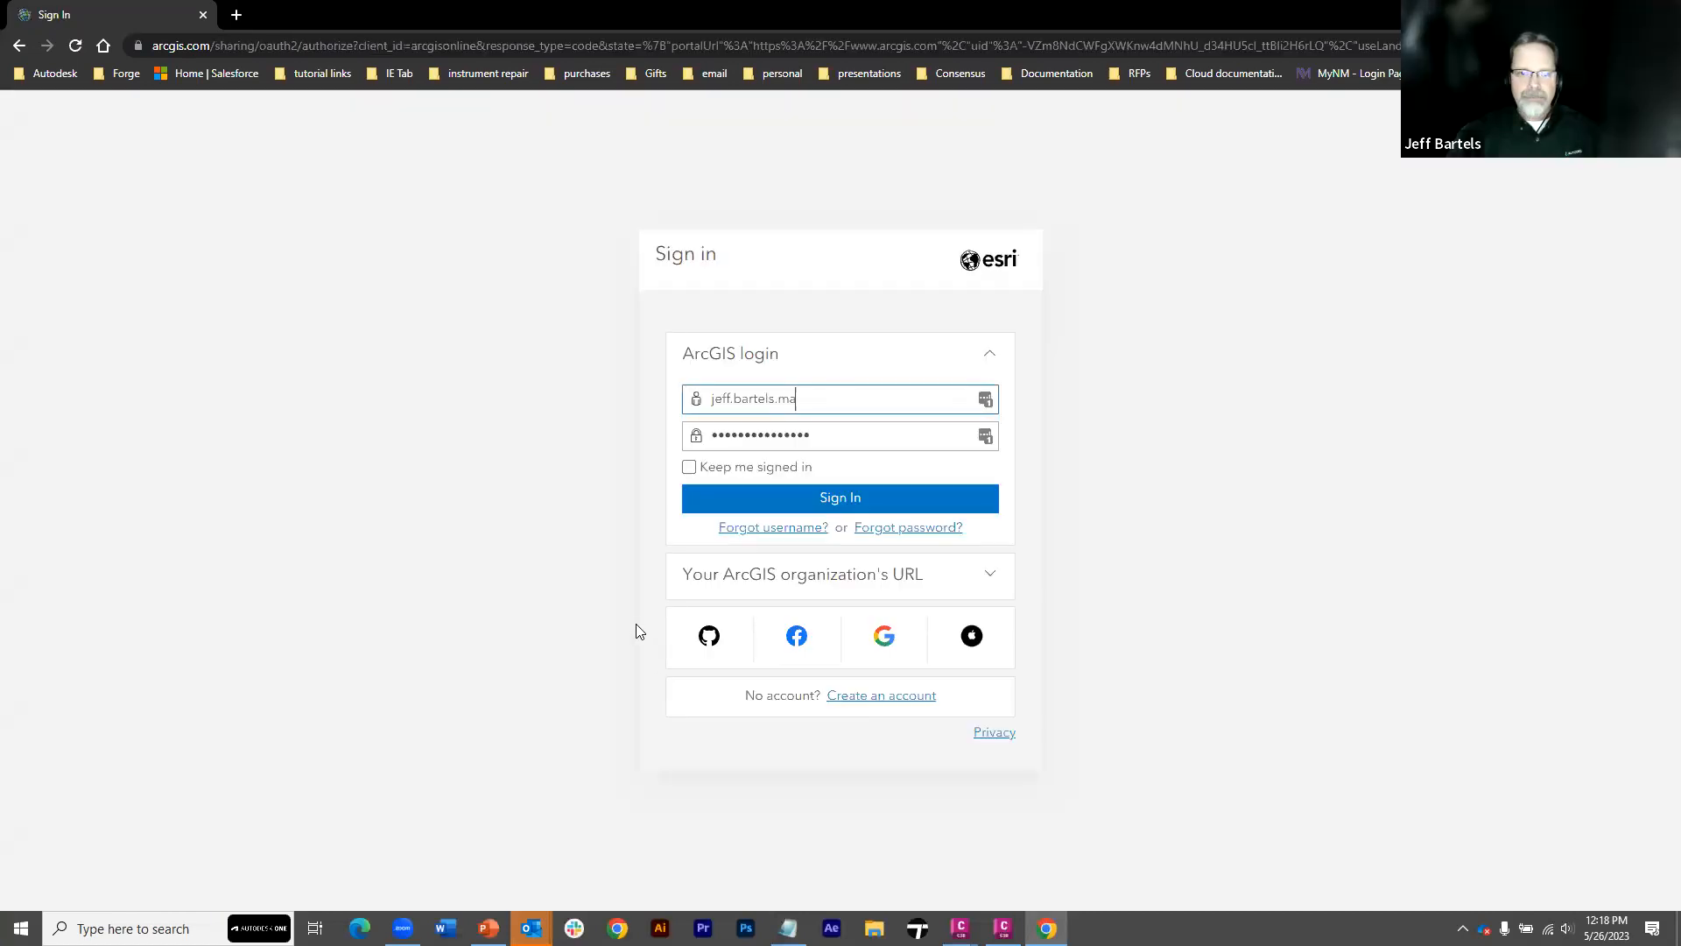
click(770, 501)
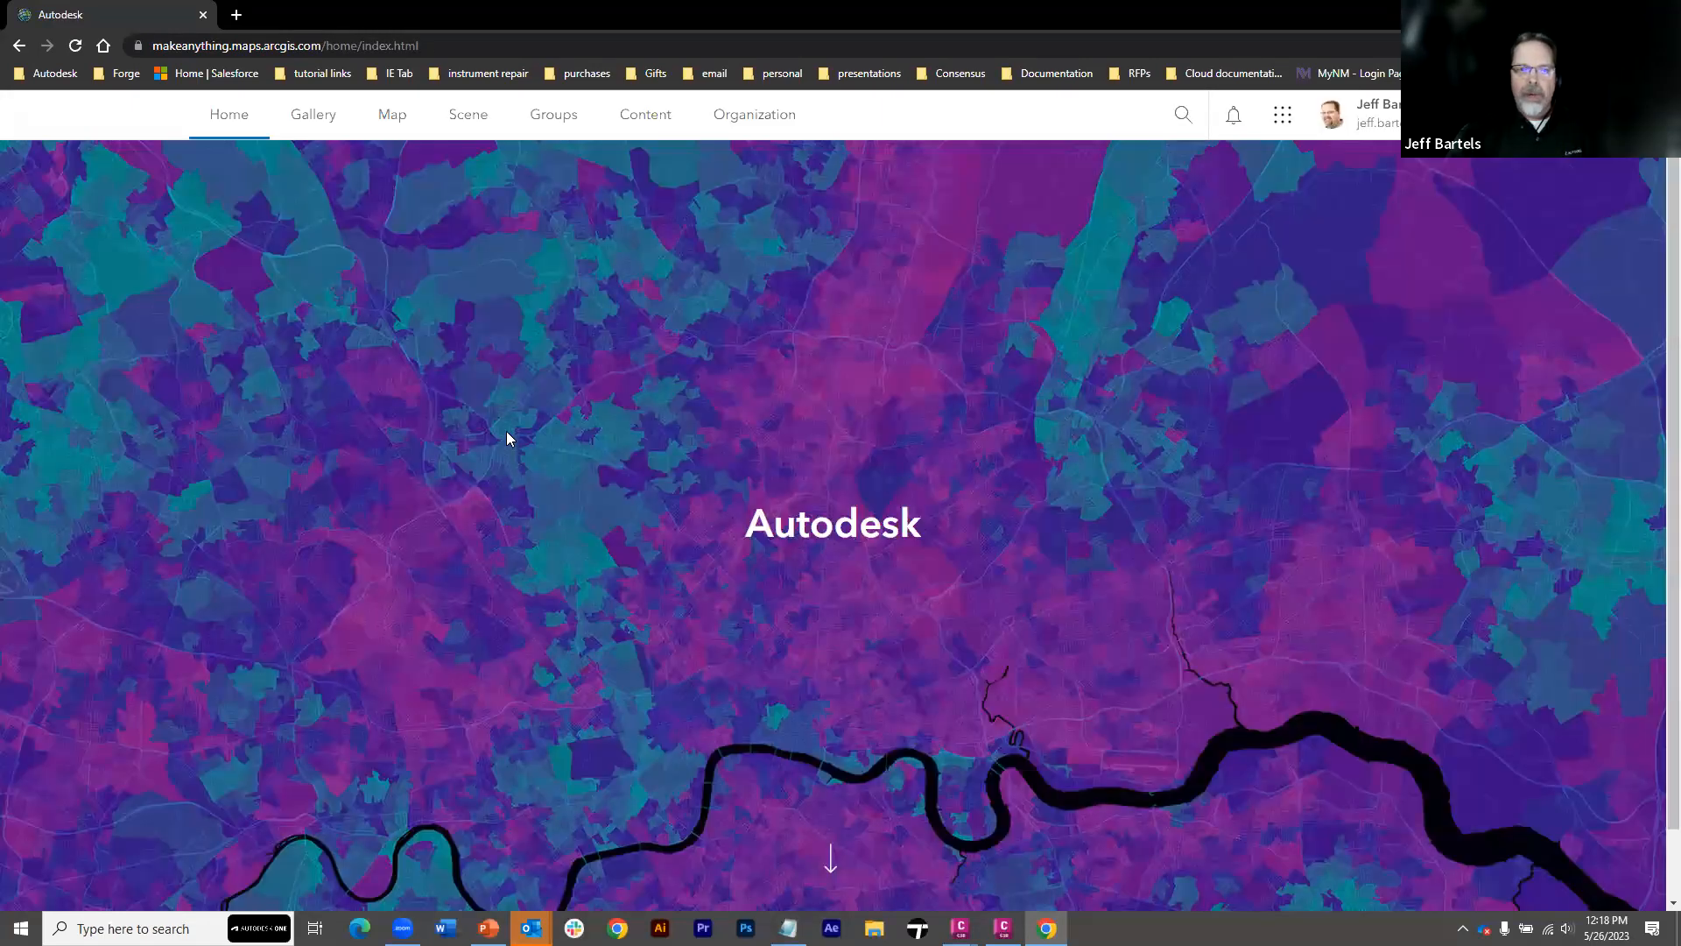
Open the FayattevilleArea web map from the Fayatteville content folder in Map Viewer
click(644, 115)
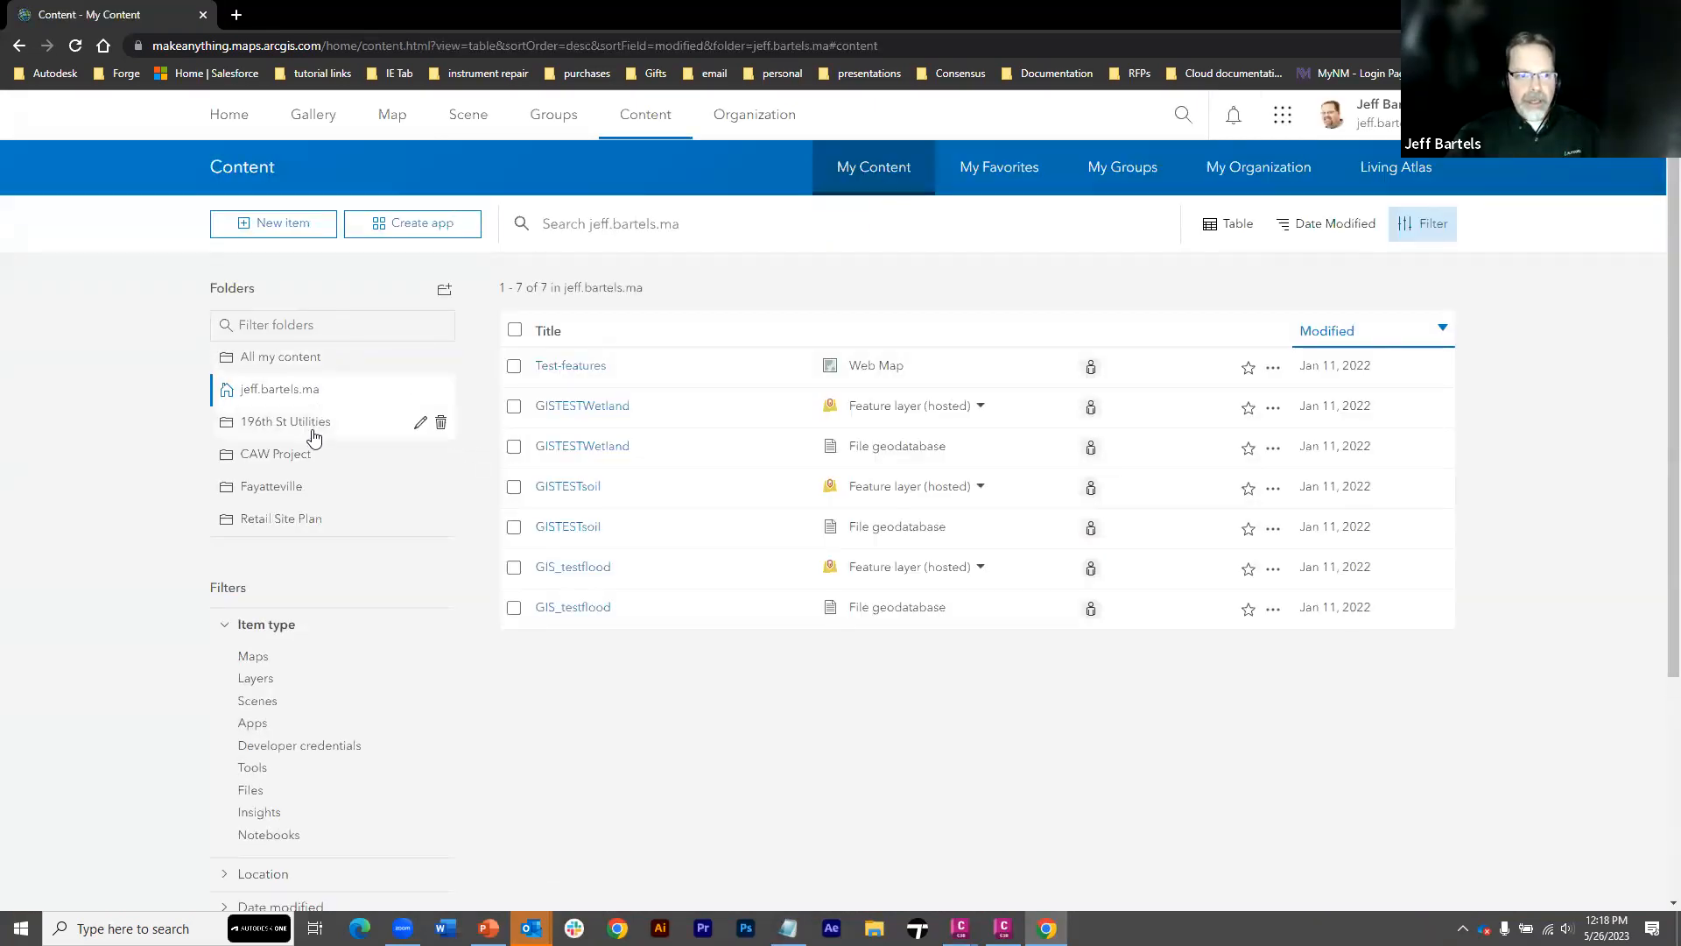
click(276, 490)
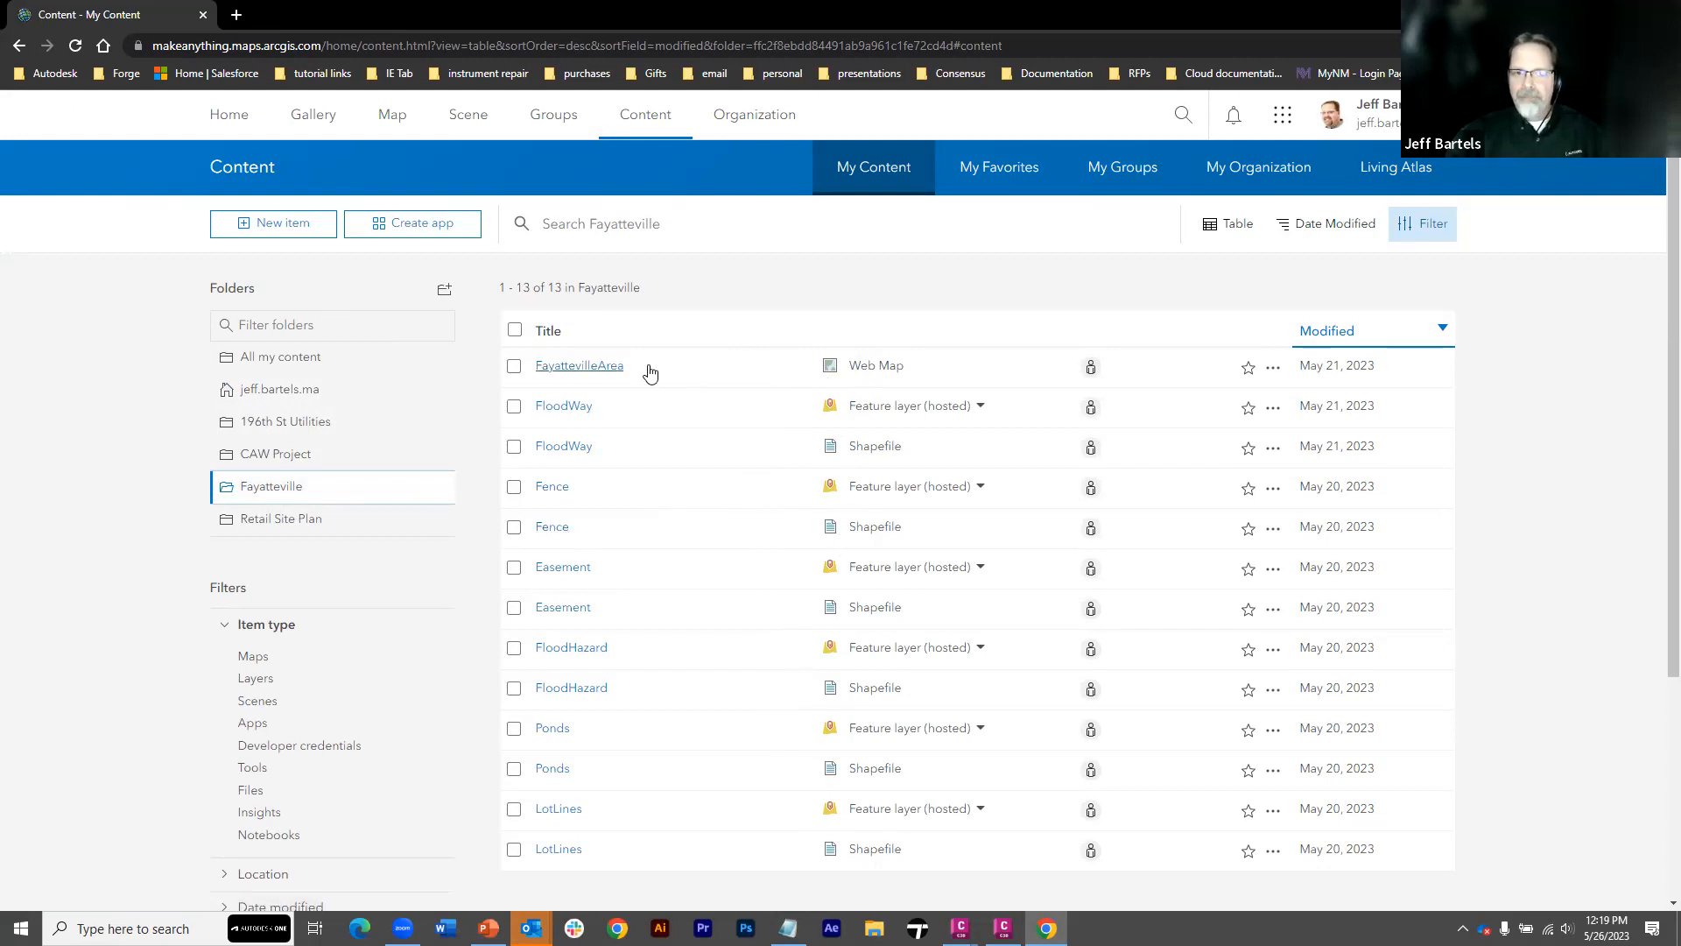
click(600, 370)
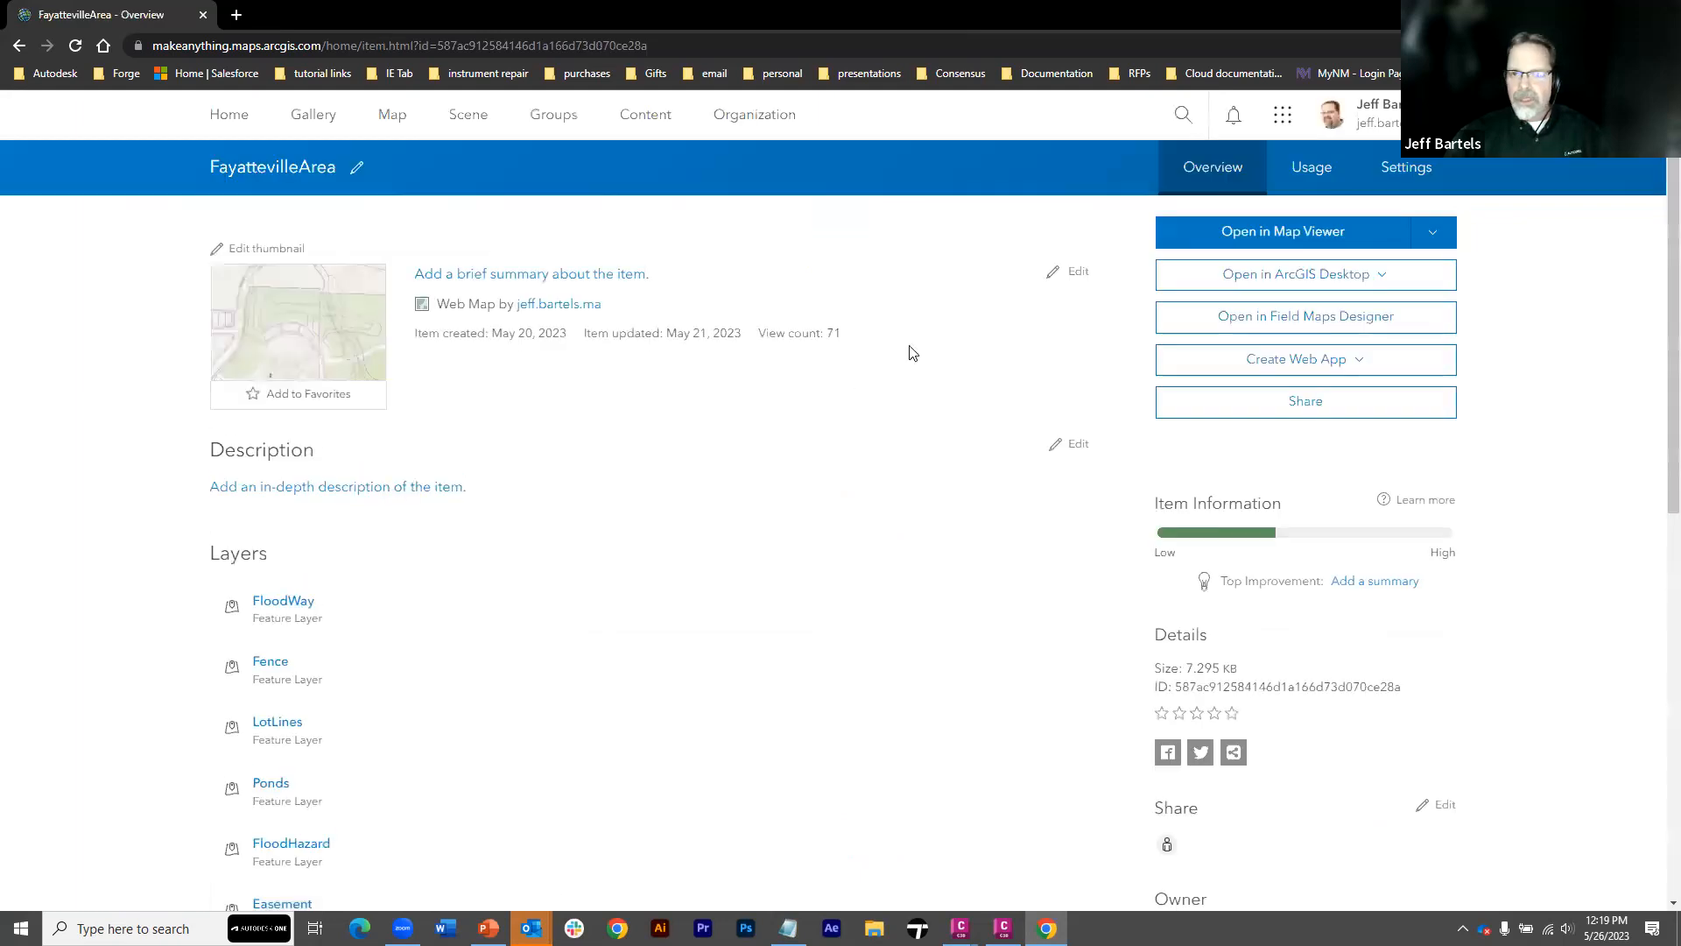
click(1219, 236)
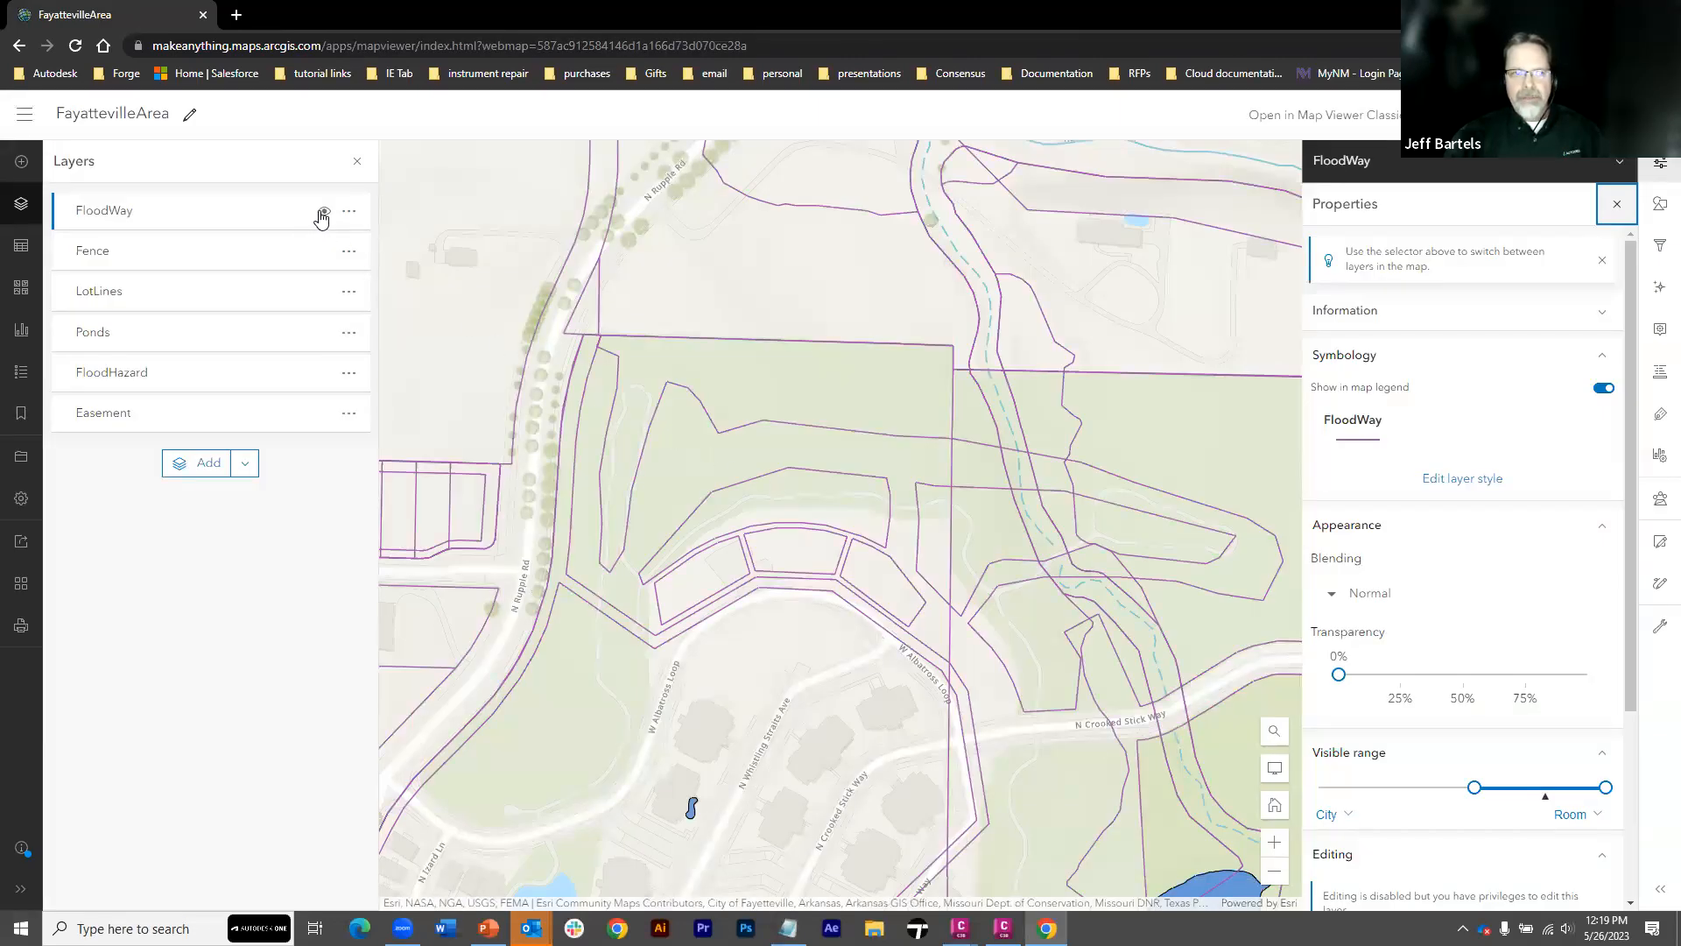
Hide the Easement, FloodHazard, Ponds, LotLines, Fence and FloodWay layers of the web map
click(324, 413)
click(324, 372)
click(324, 331)
click(324, 290)
click(324, 250)
click(323, 216)
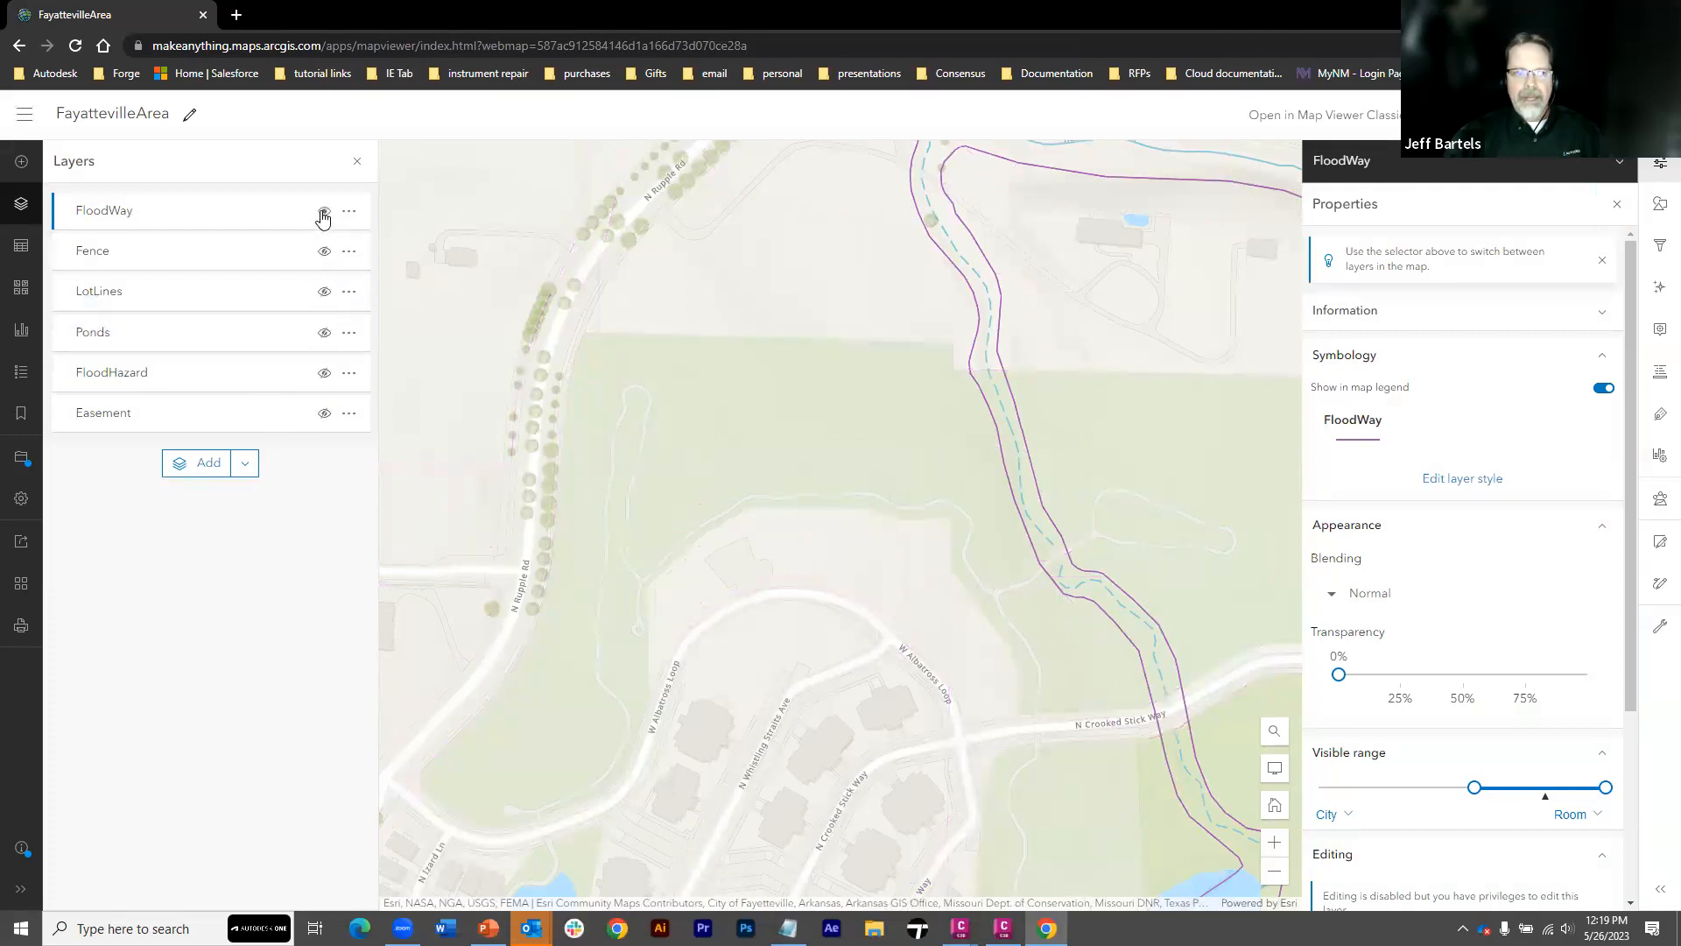
click(324, 216)
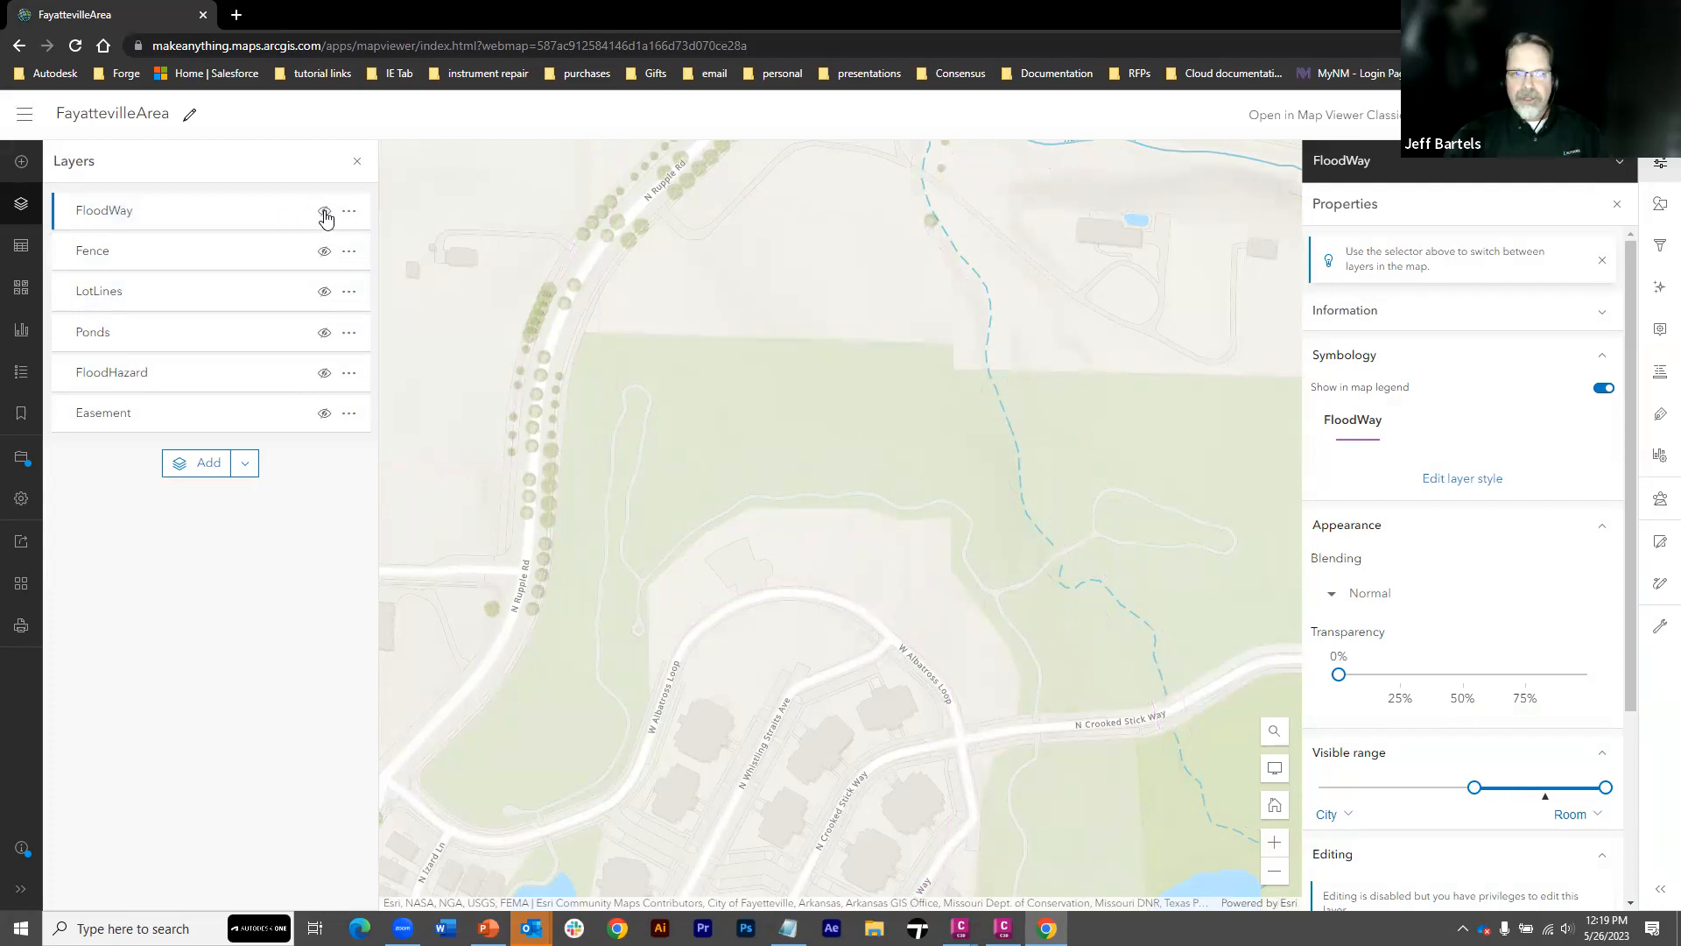
Preview the LotLines and Ponds layers one at a time on the web map, hiding each again
click(324, 216)
click(324, 292)
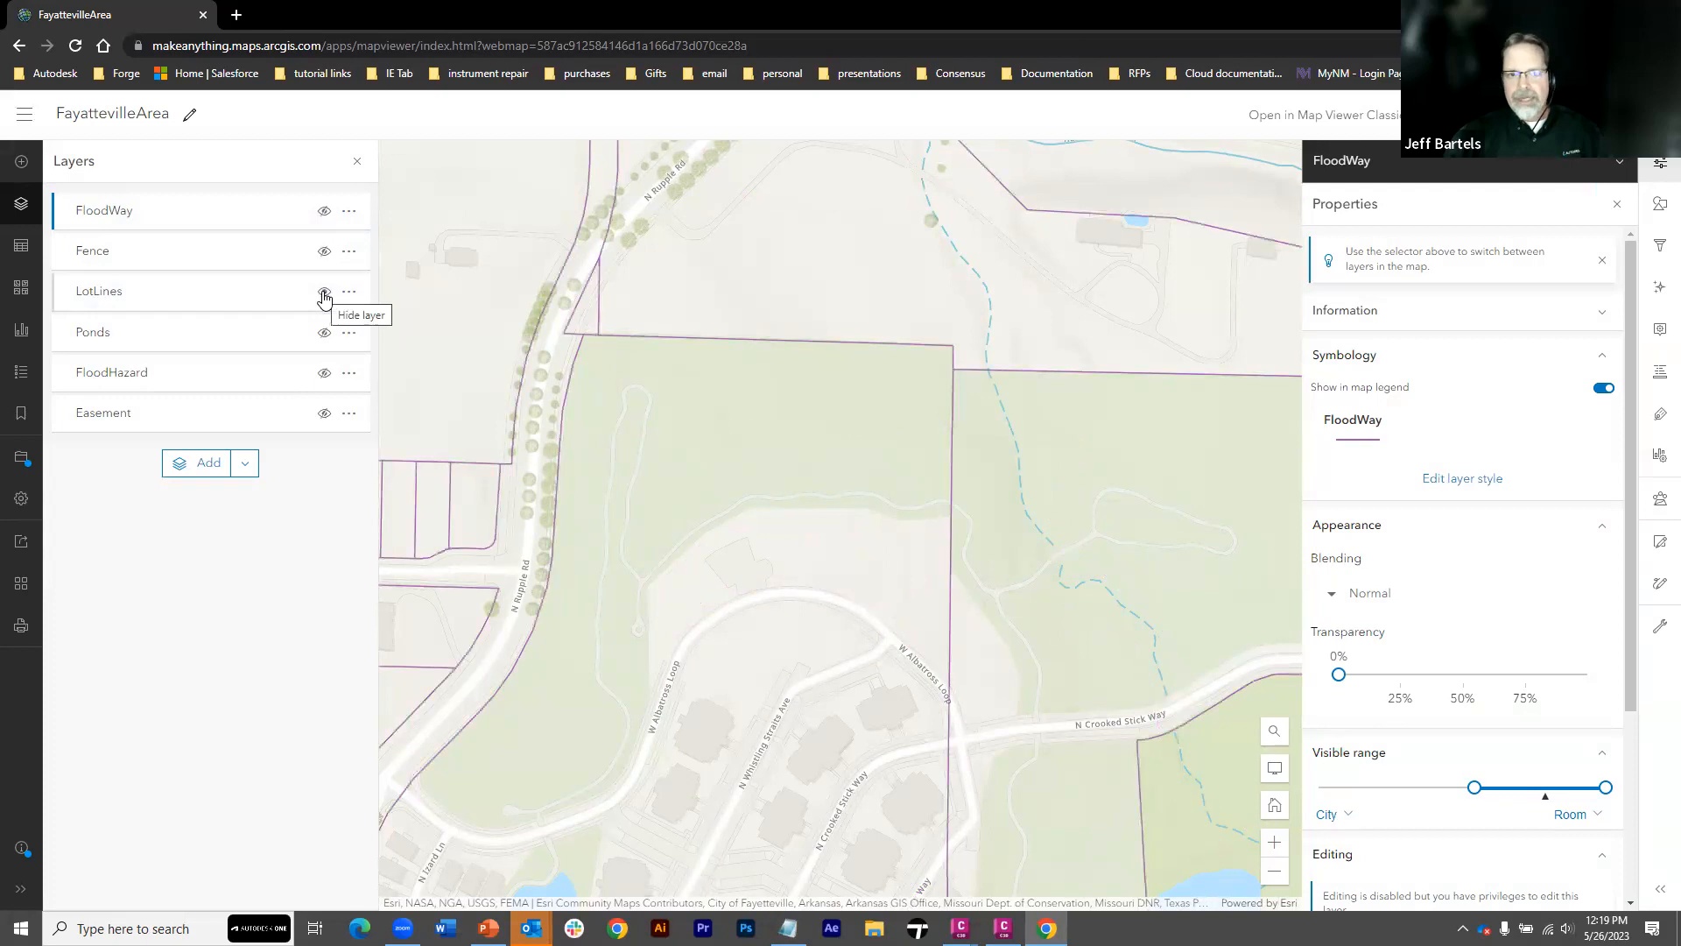
click(324, 293)
click(324, 333)
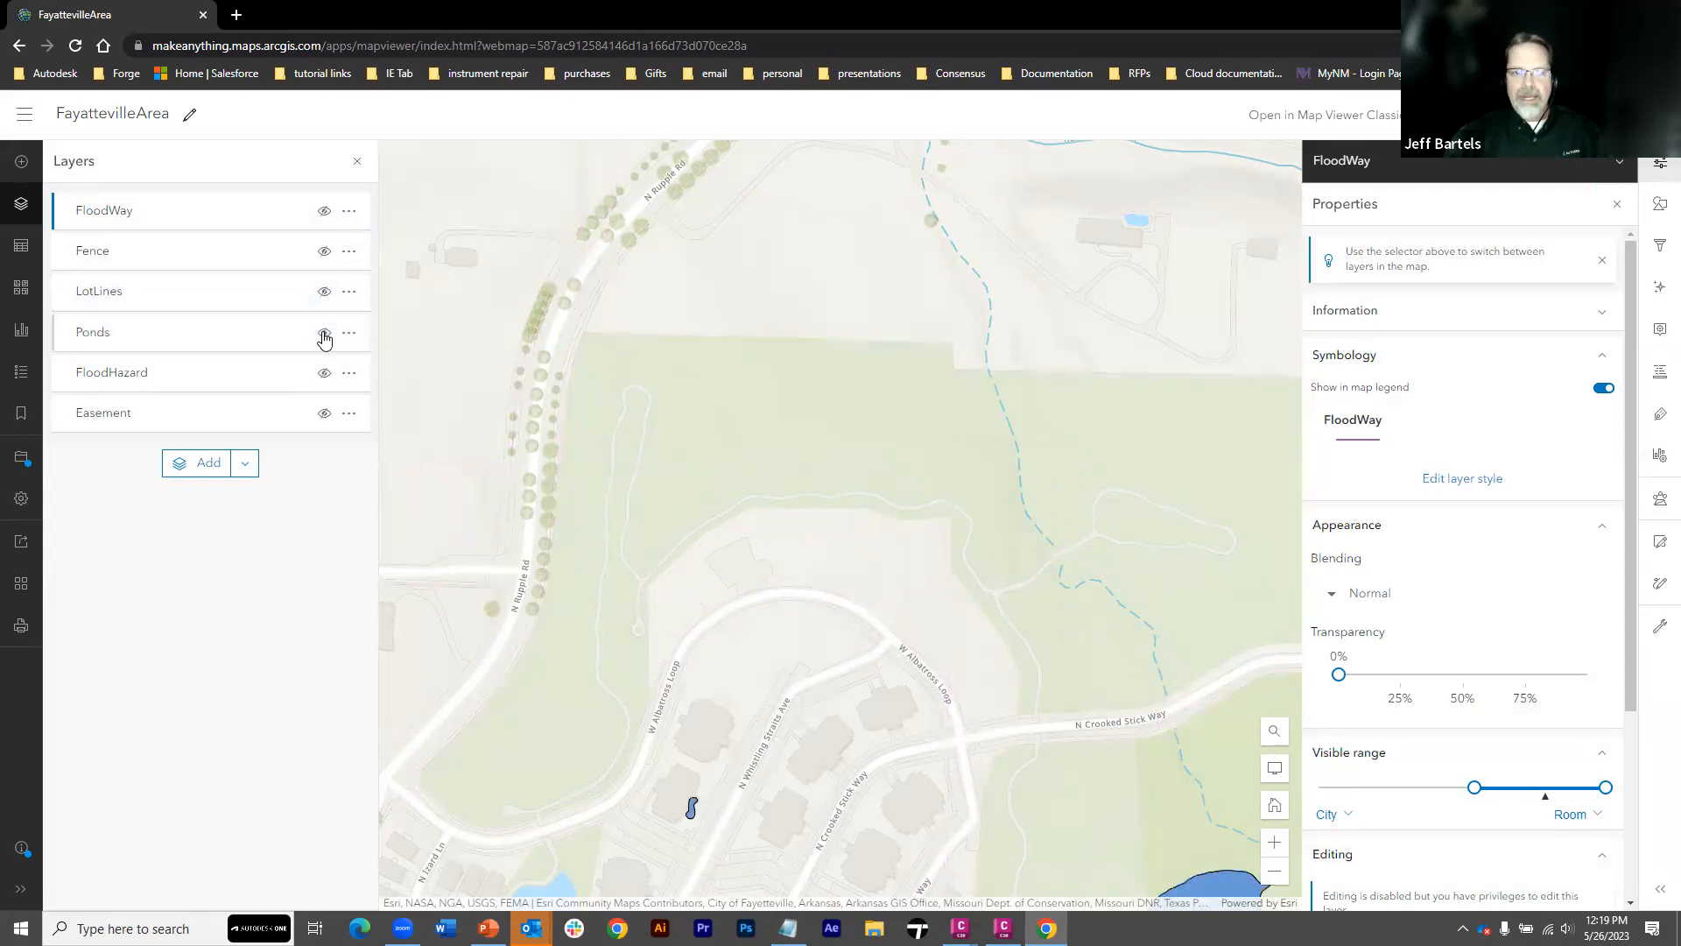
click(324, 335)
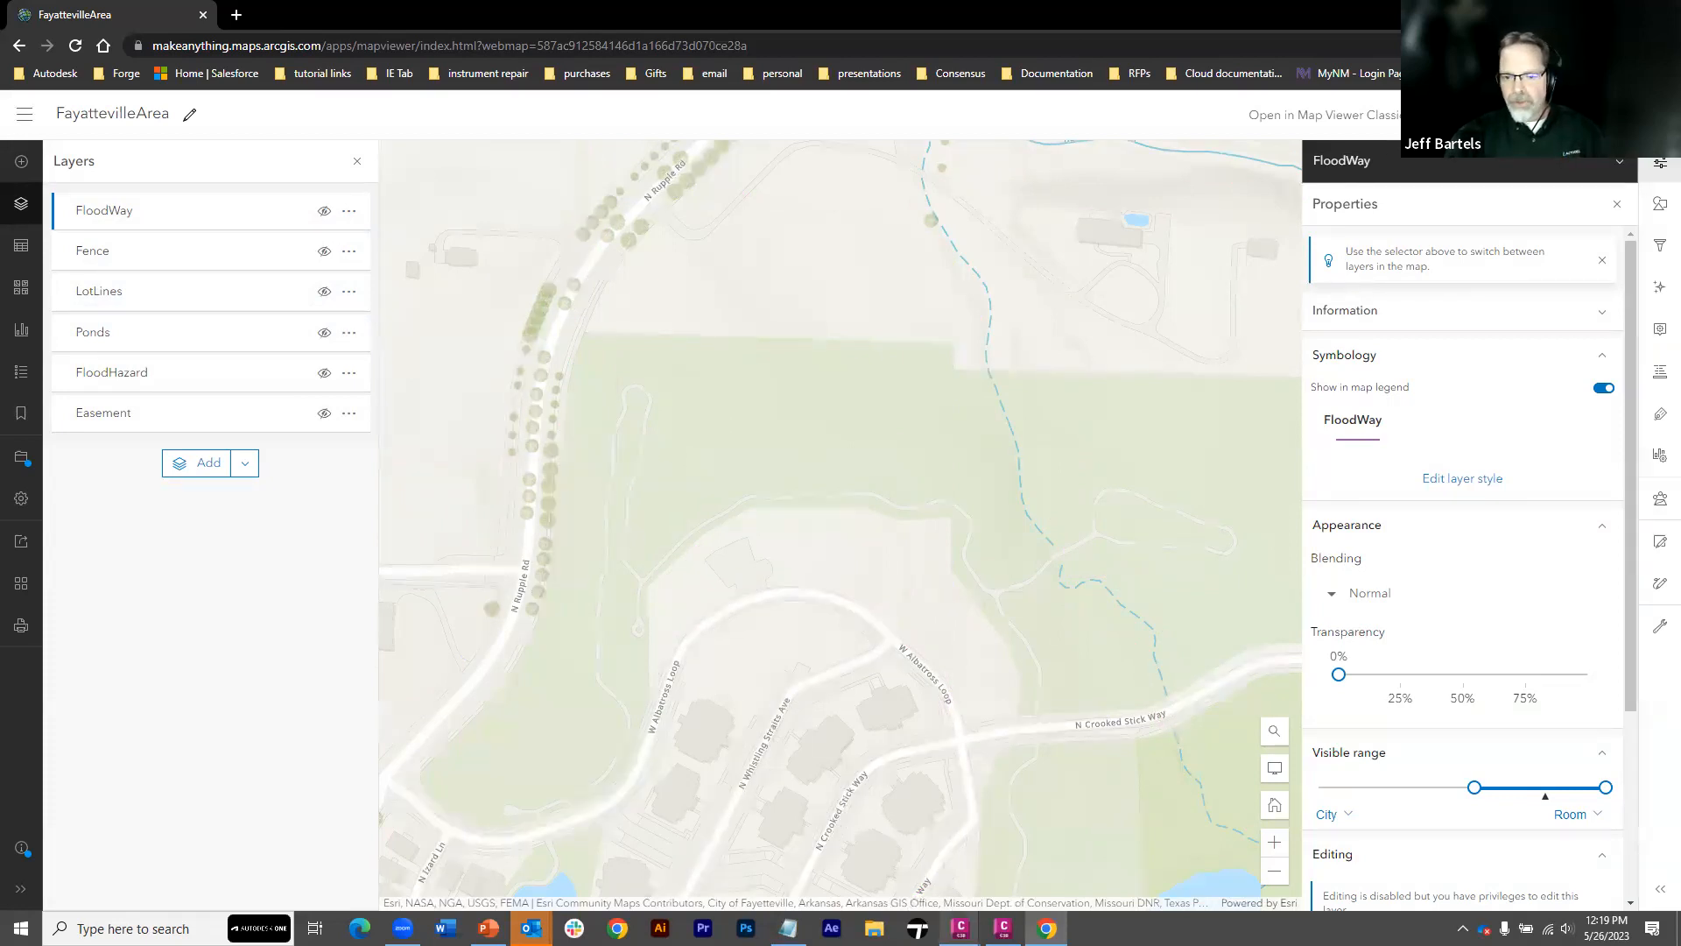
Switch to the 03-ArcGIS-Demo drawing in Civil 3D and open its drawing settings
mouse_move(961, 928)
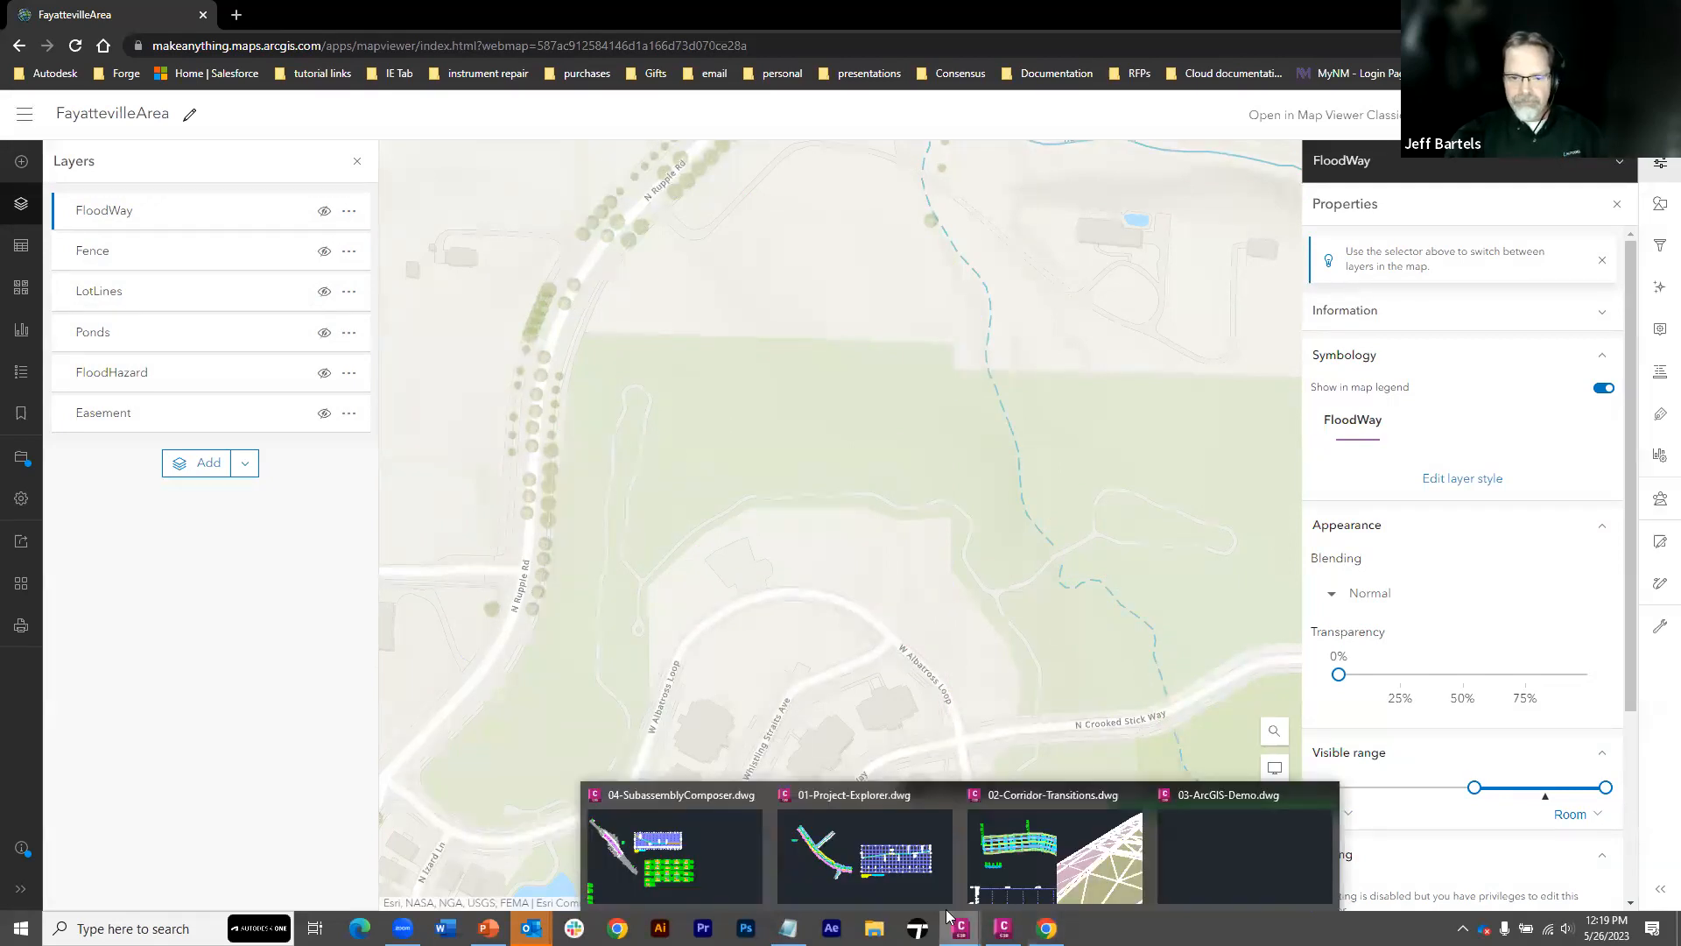
click(1218, 856)
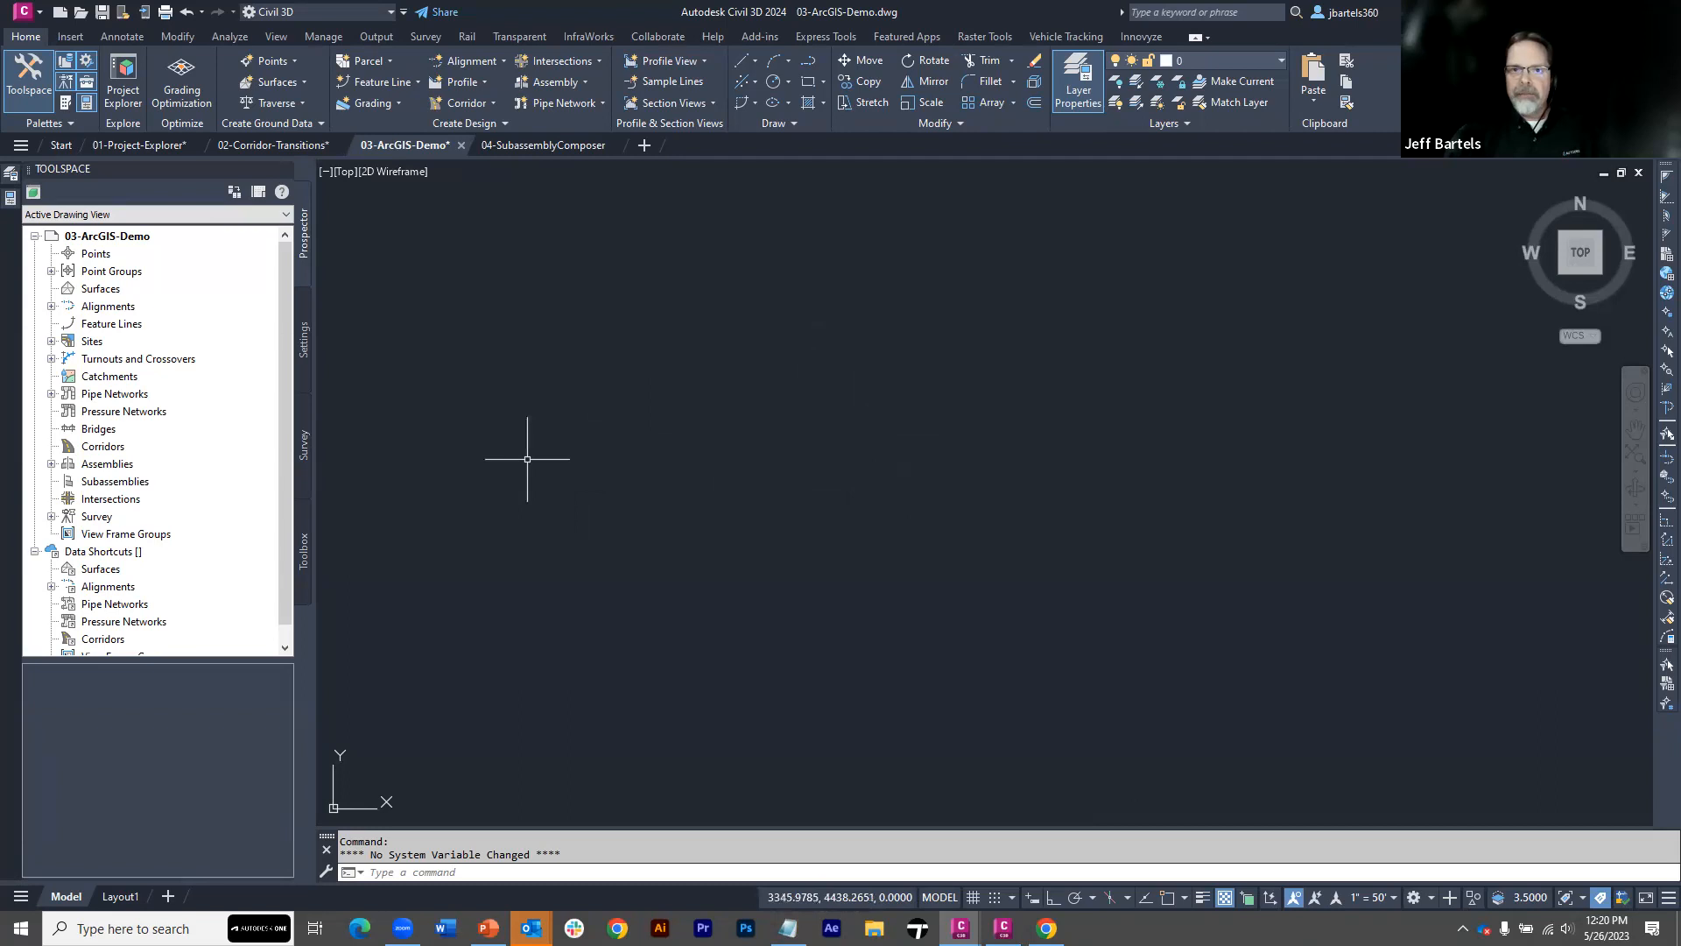
click(304, 351)
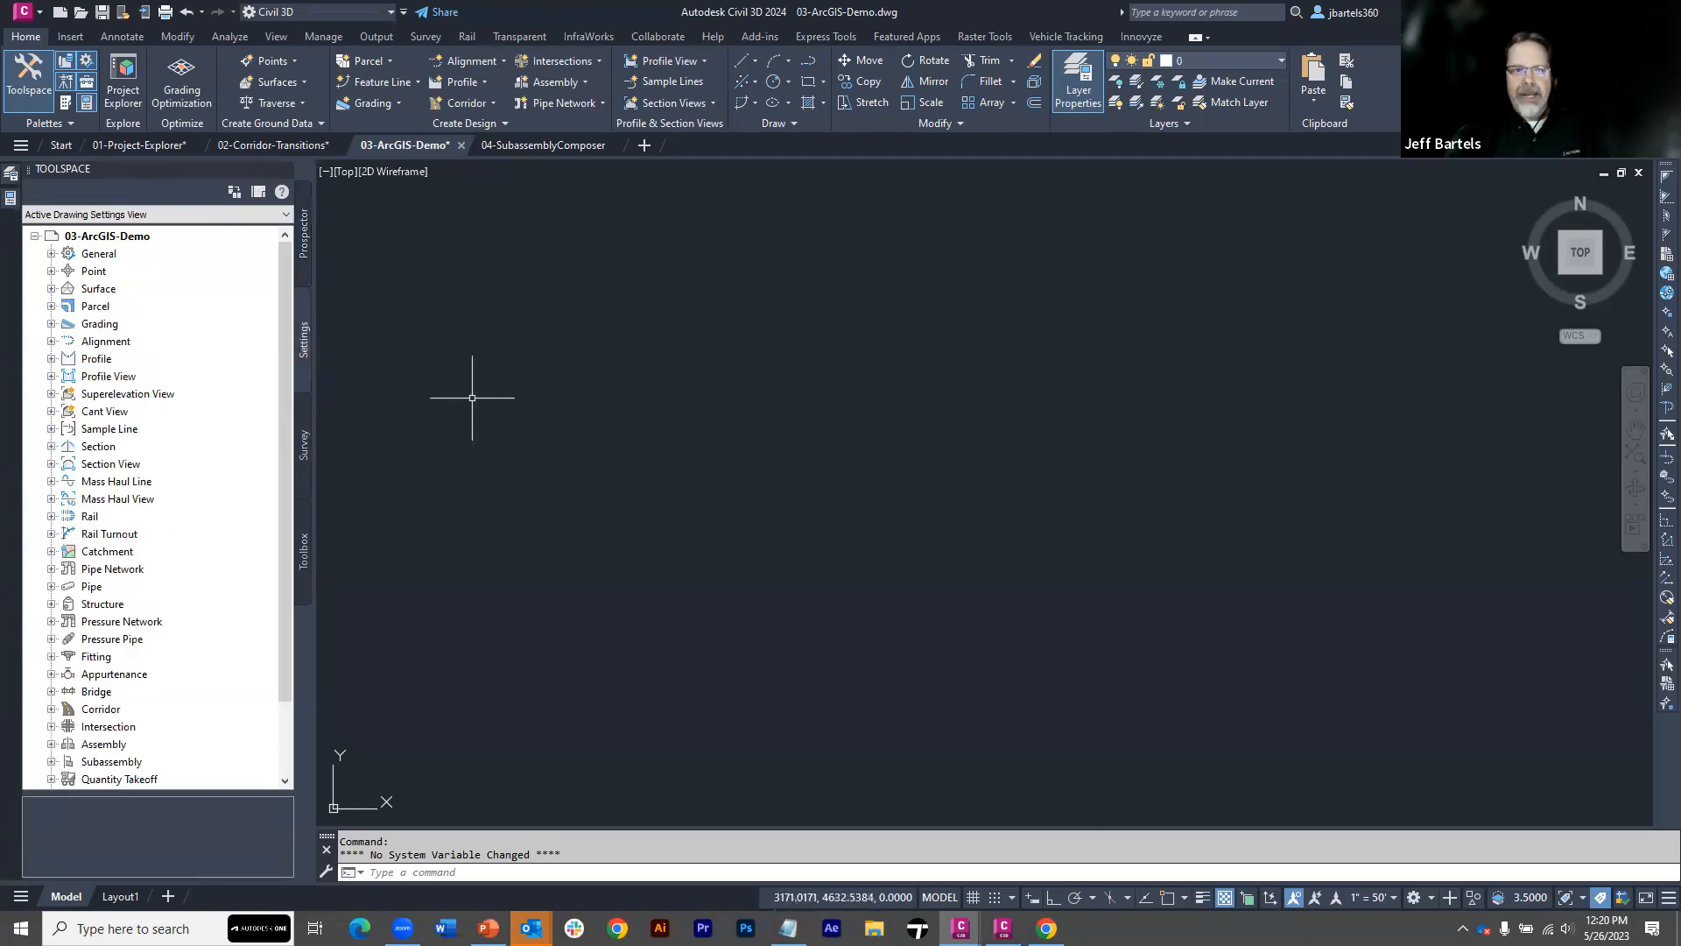
right_click(134, 242)
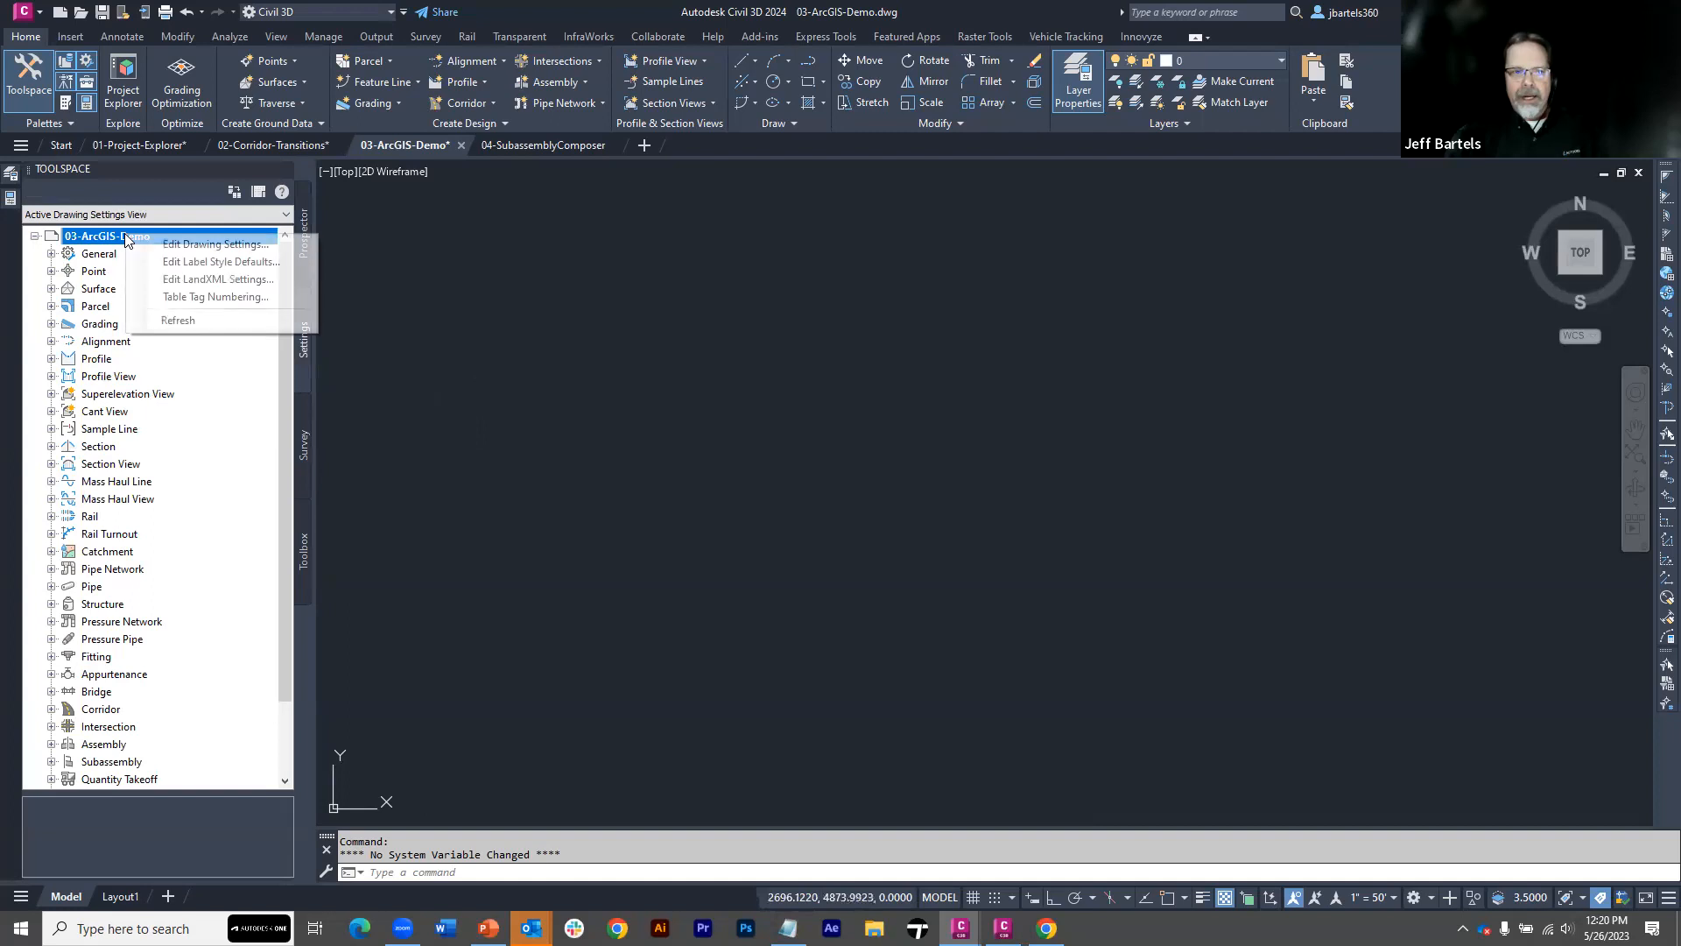
click(175, 248)
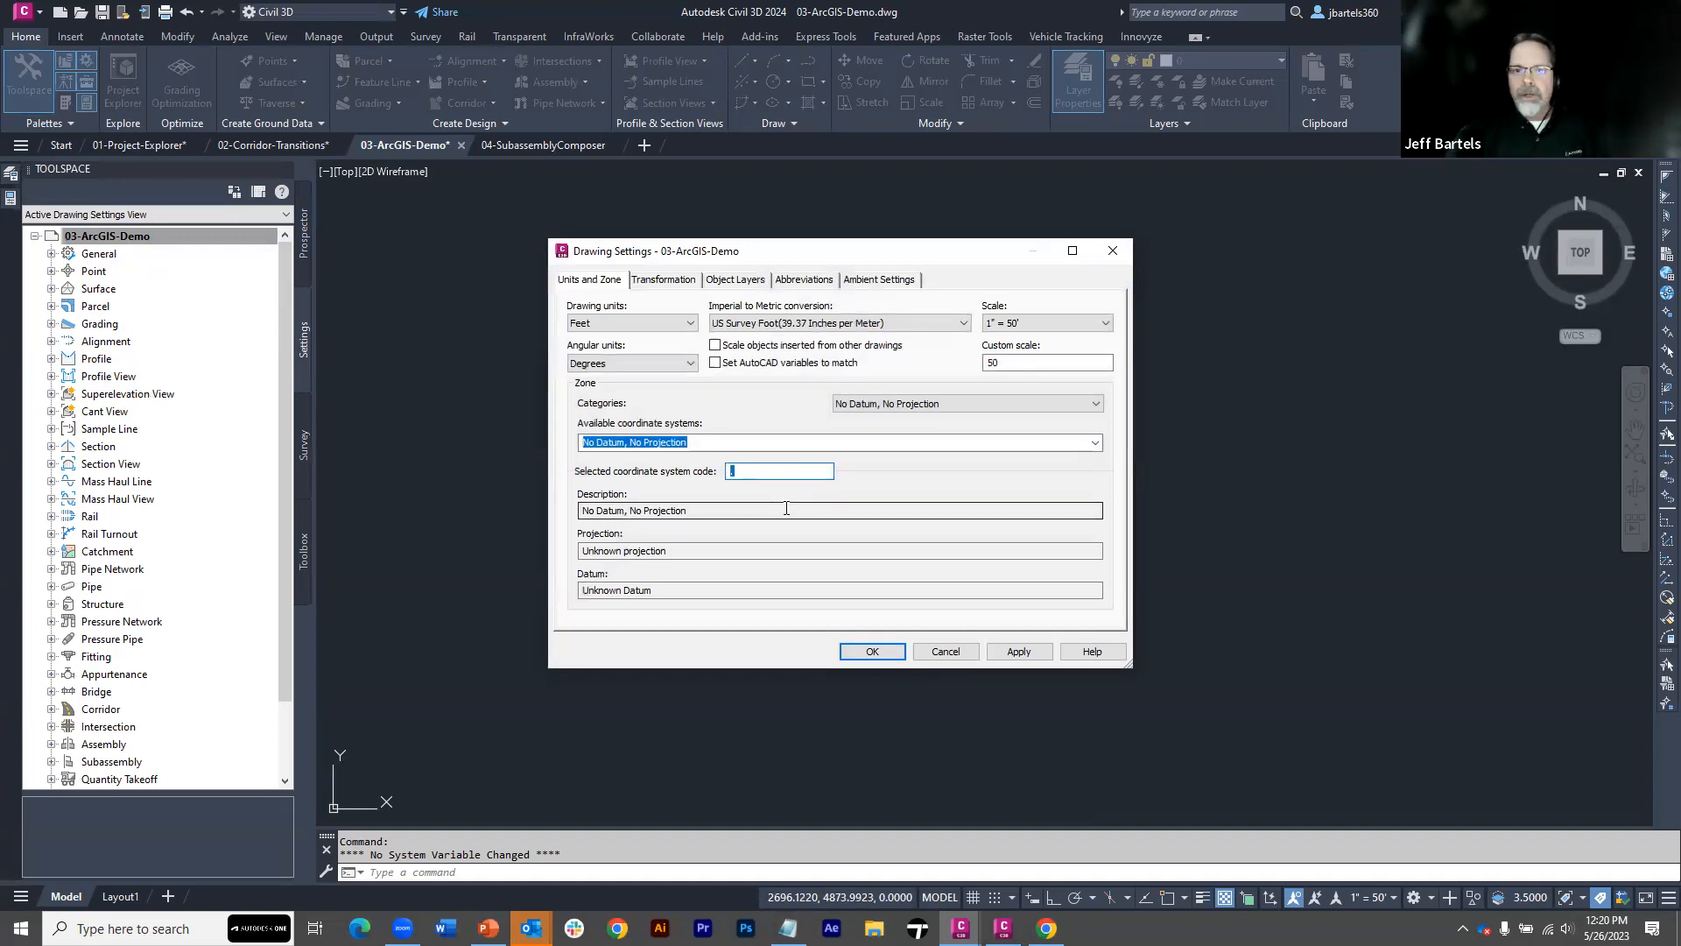
Assign the coordinate system code AR83-NF to the drawing and accept the settings
text(A)
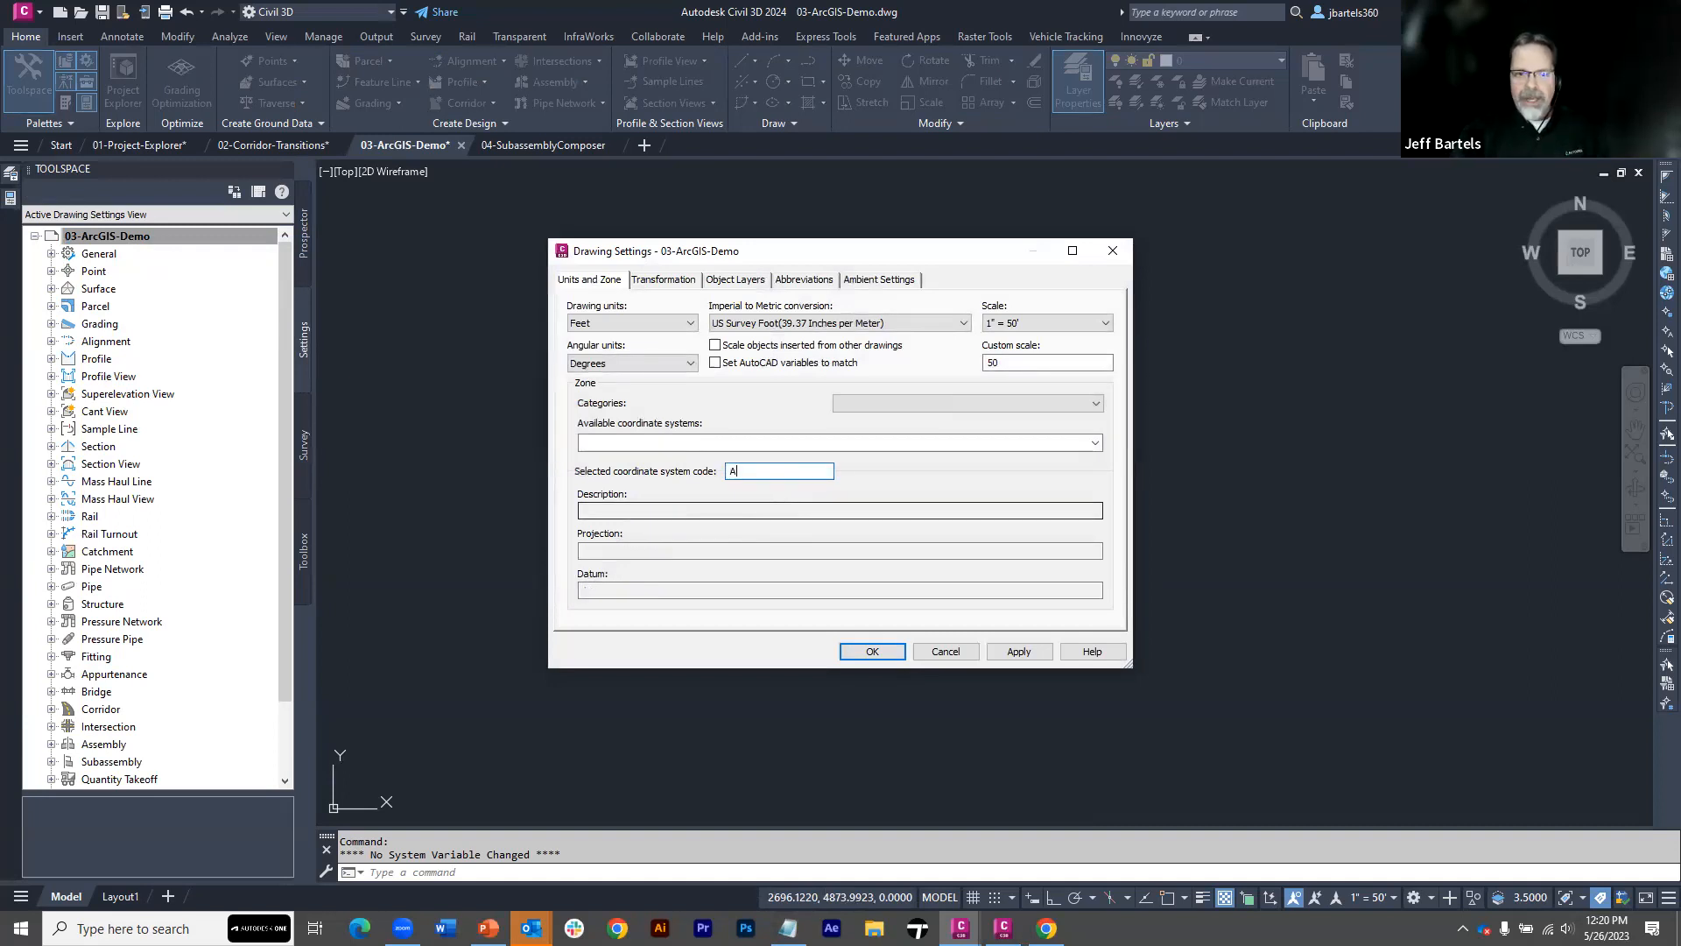
text(R83)
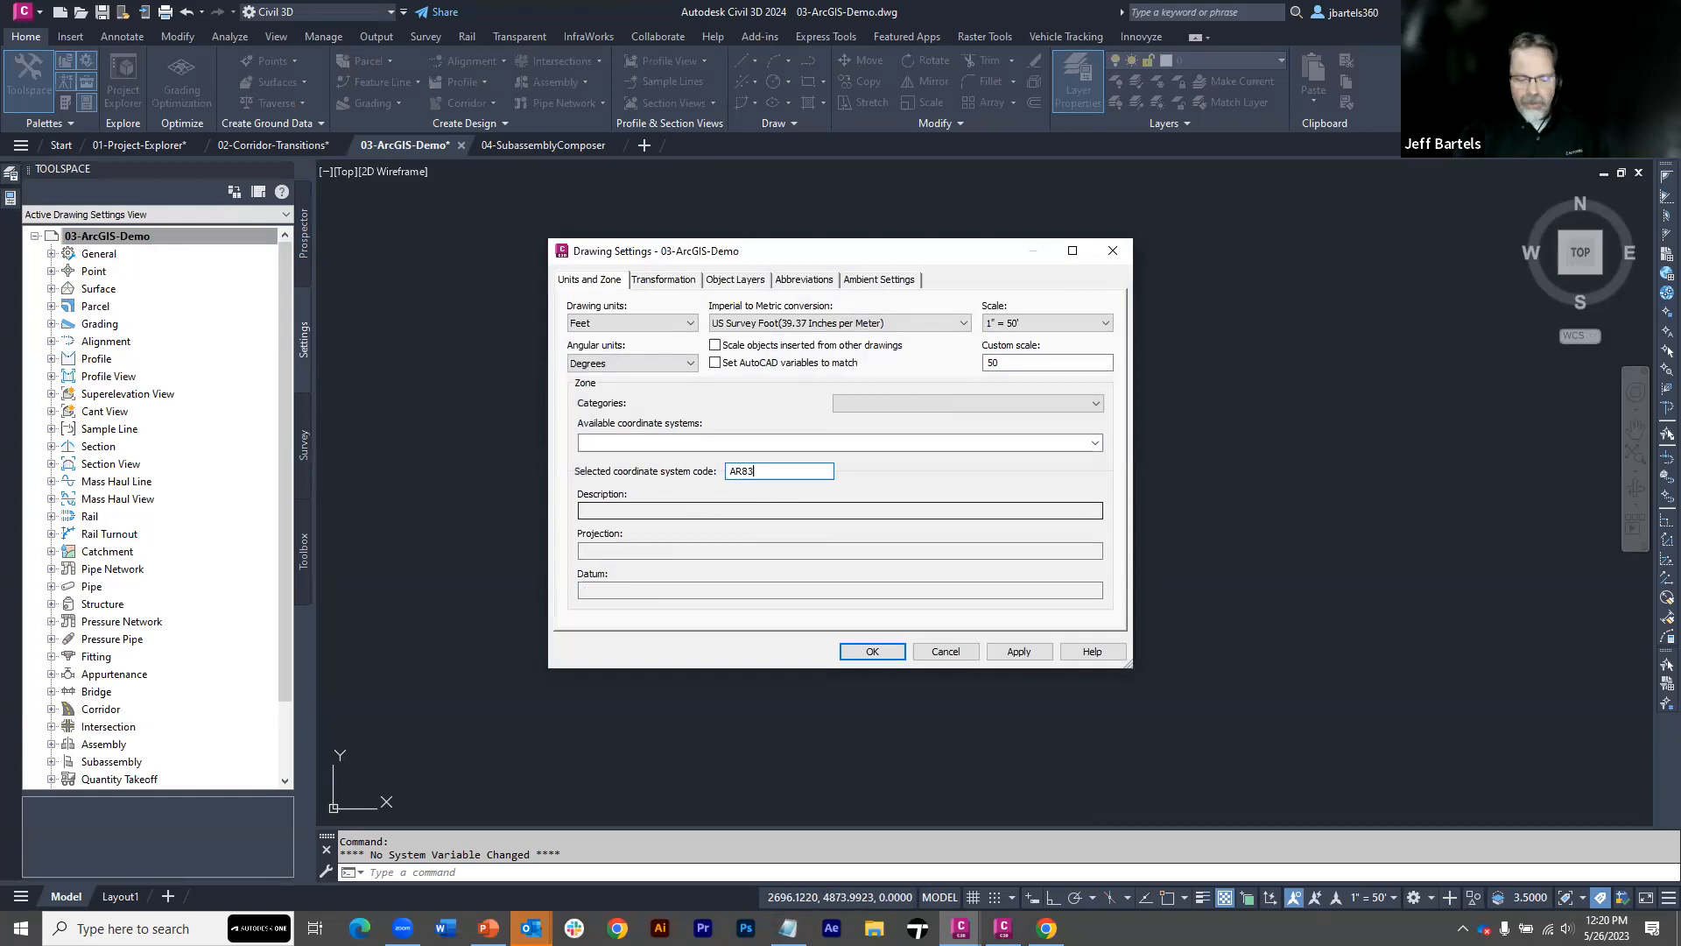
text(-NDF)
key(BackSpace)
key(BackSpace)
text(F)
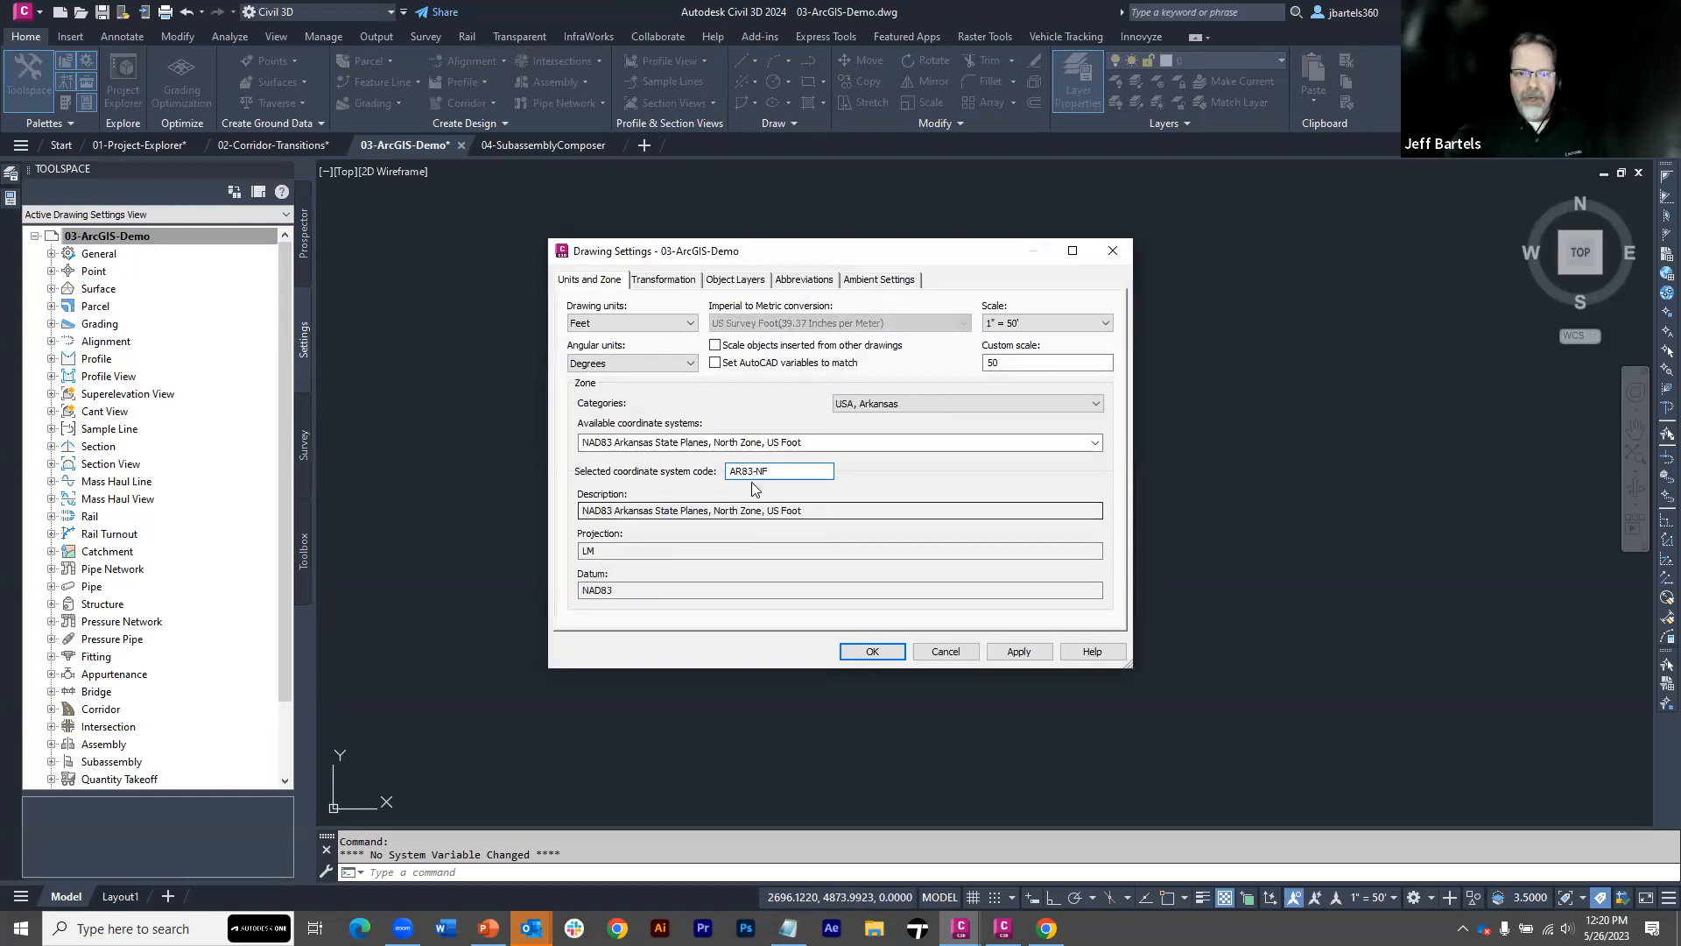
click(871, 651)
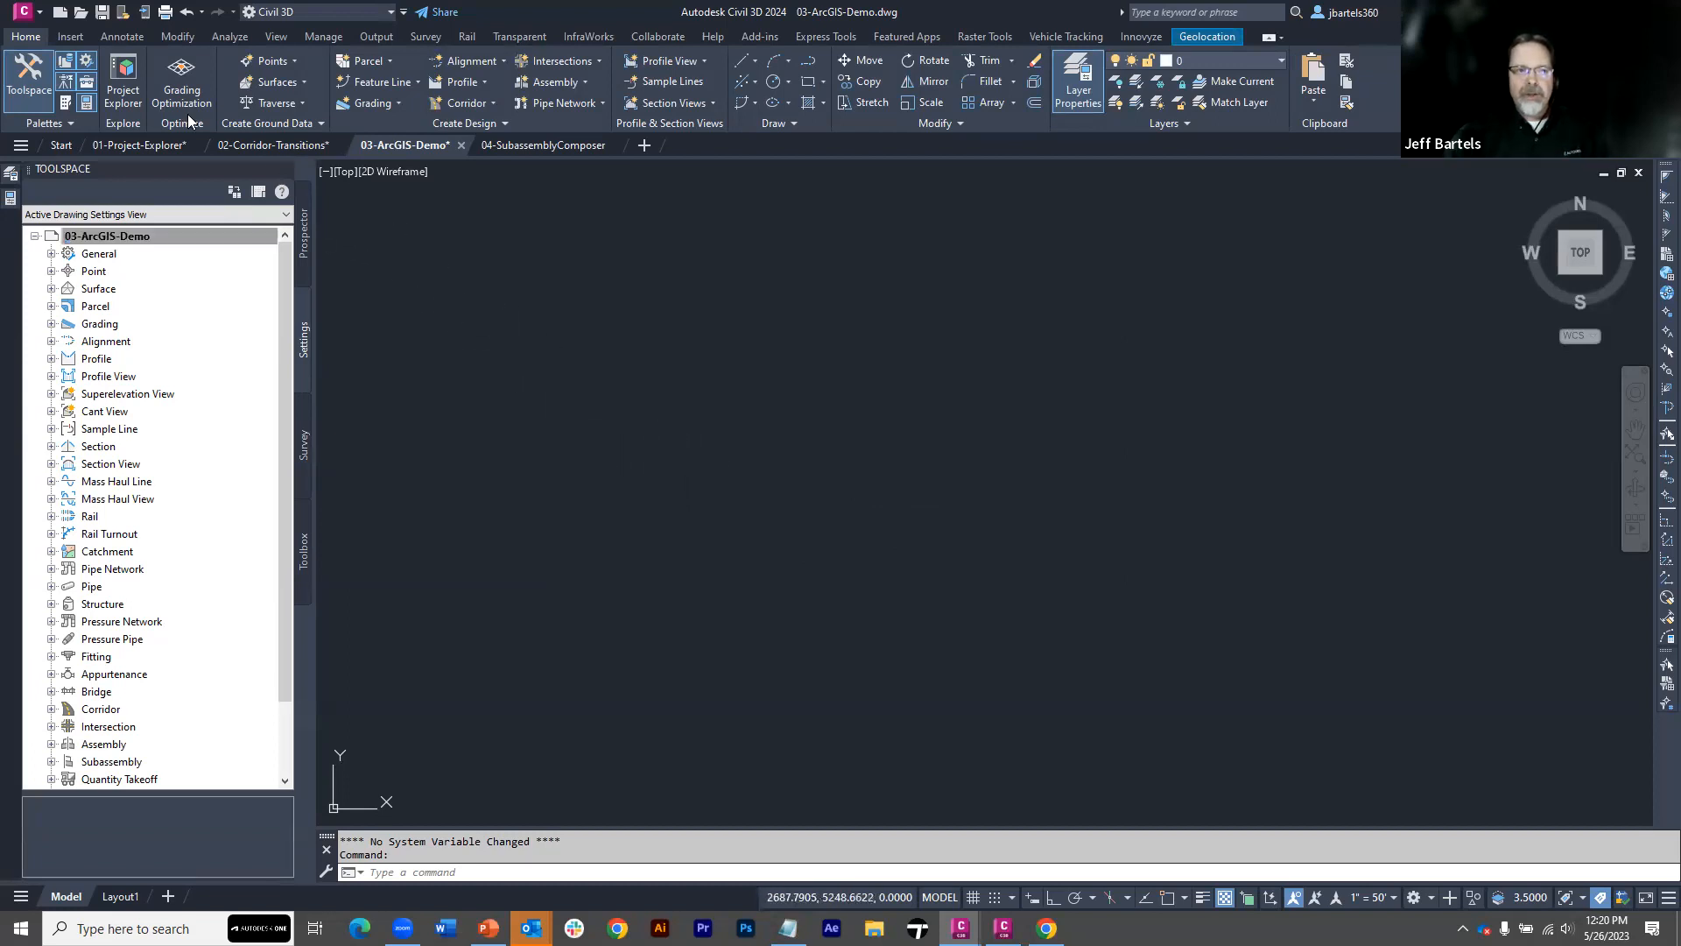
Launch the Autodesk Connector for ArcGIS and copy the street address from address.txt in Notepad
click(71, 37)
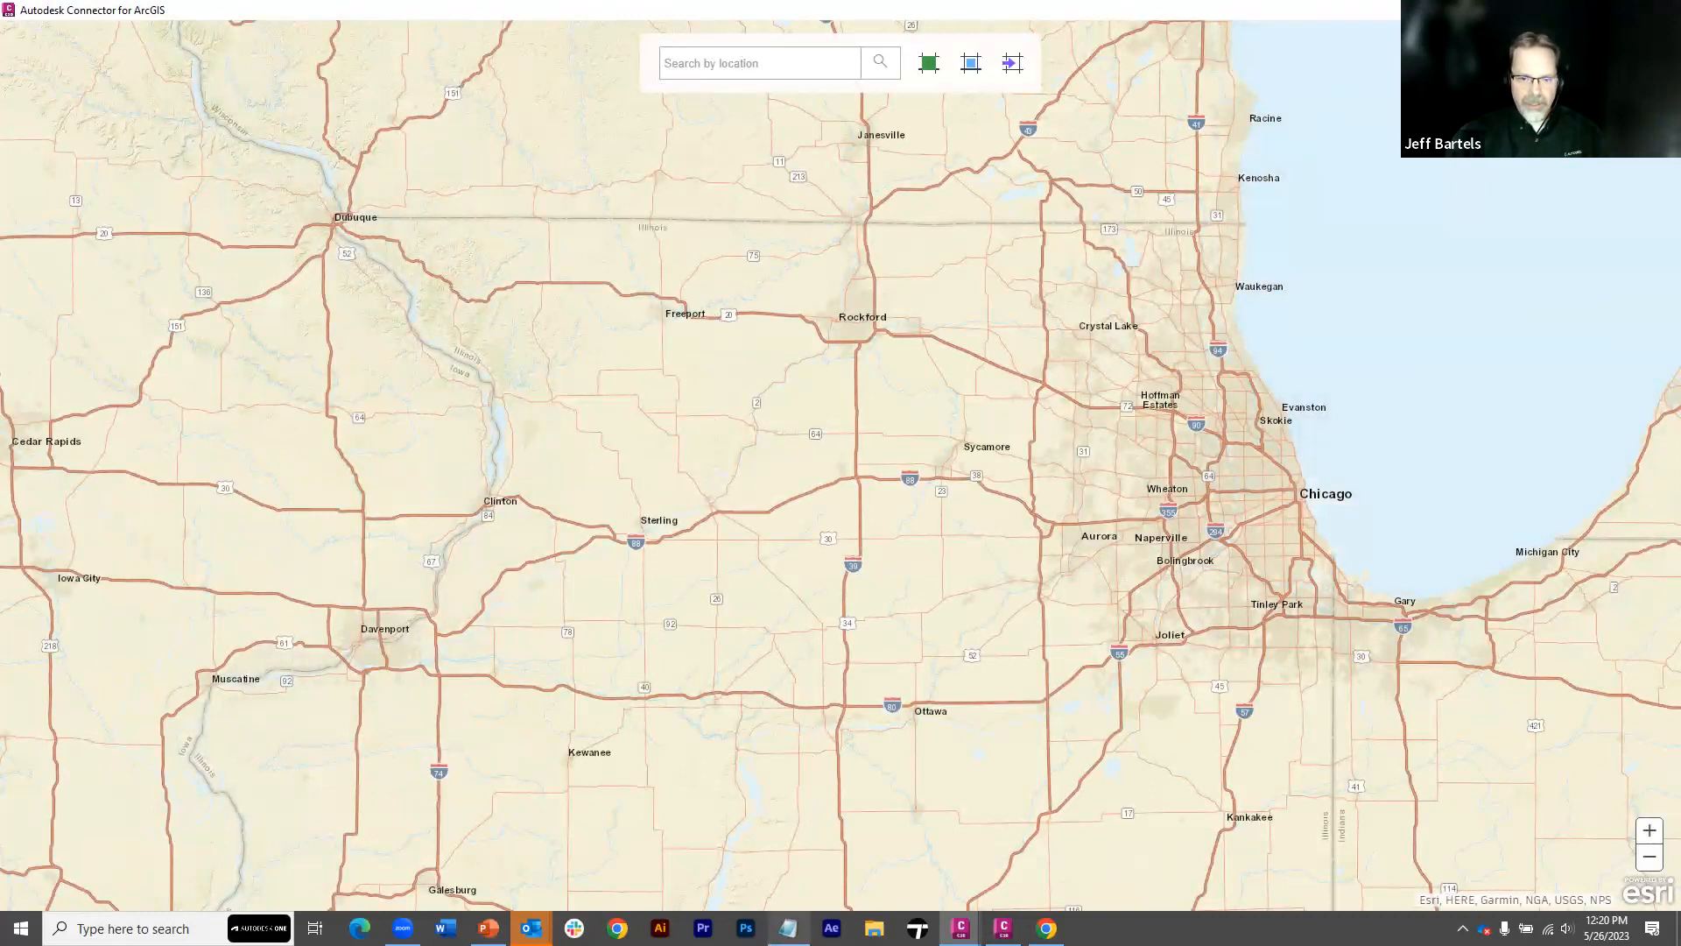
click(788, 928)
drag(1366, 617, 1191, 617)
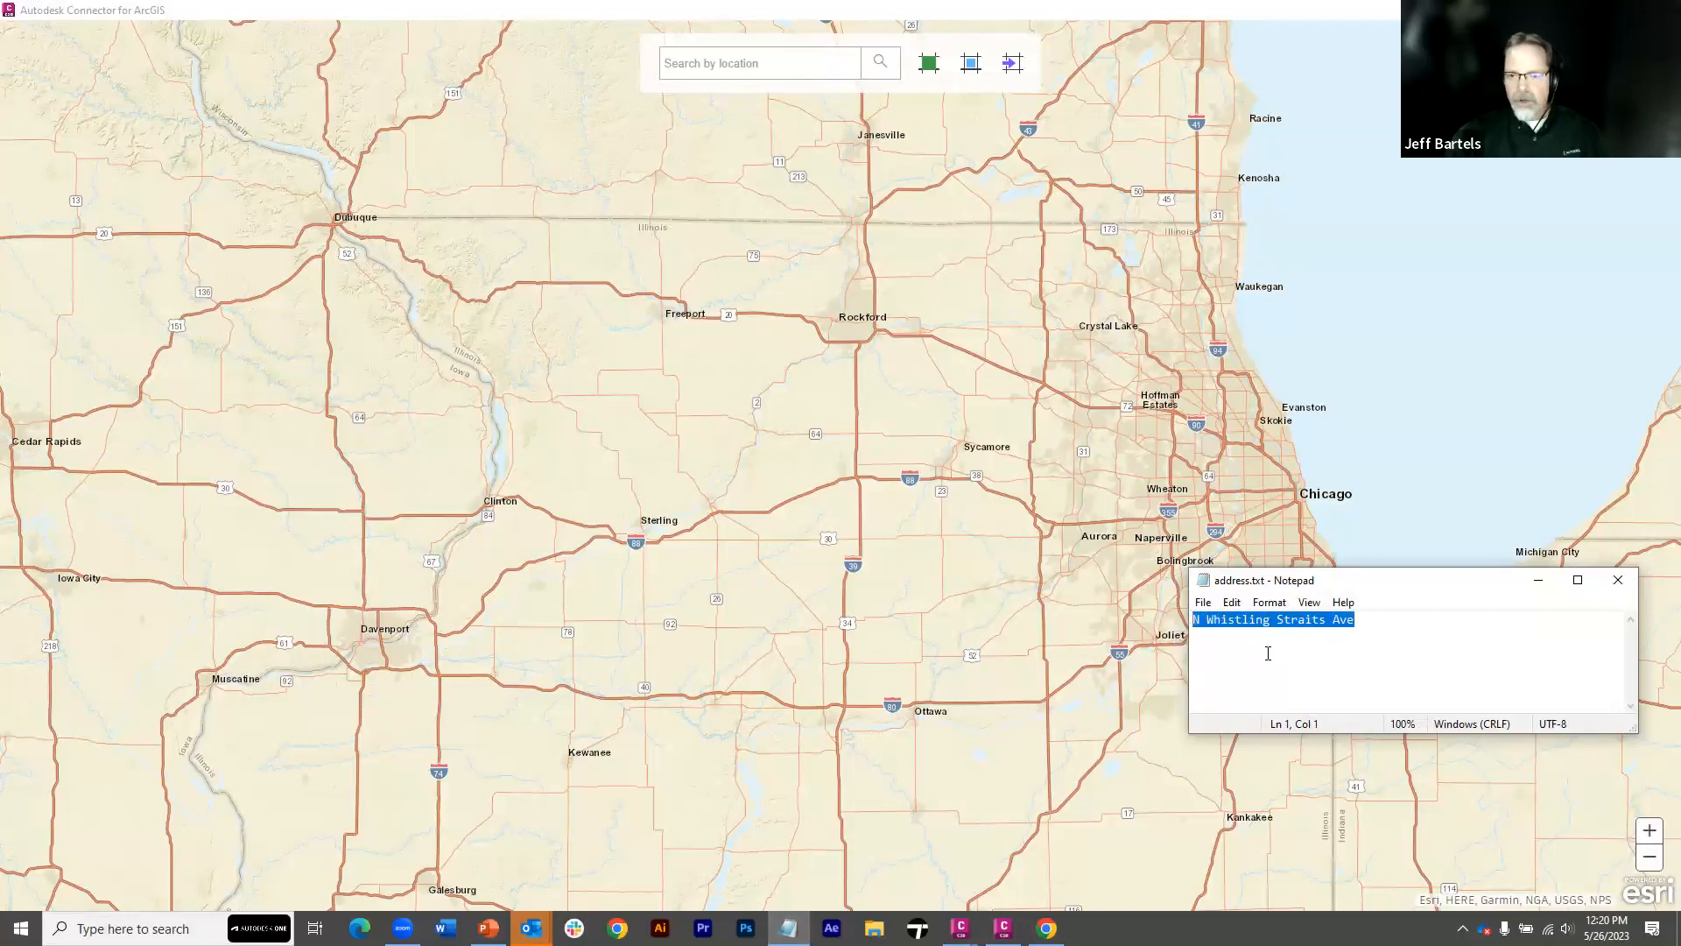
click(1537, 581)
Search the connector map for the copied street address and choose the Fayetteville, AR match
click(689, 60)
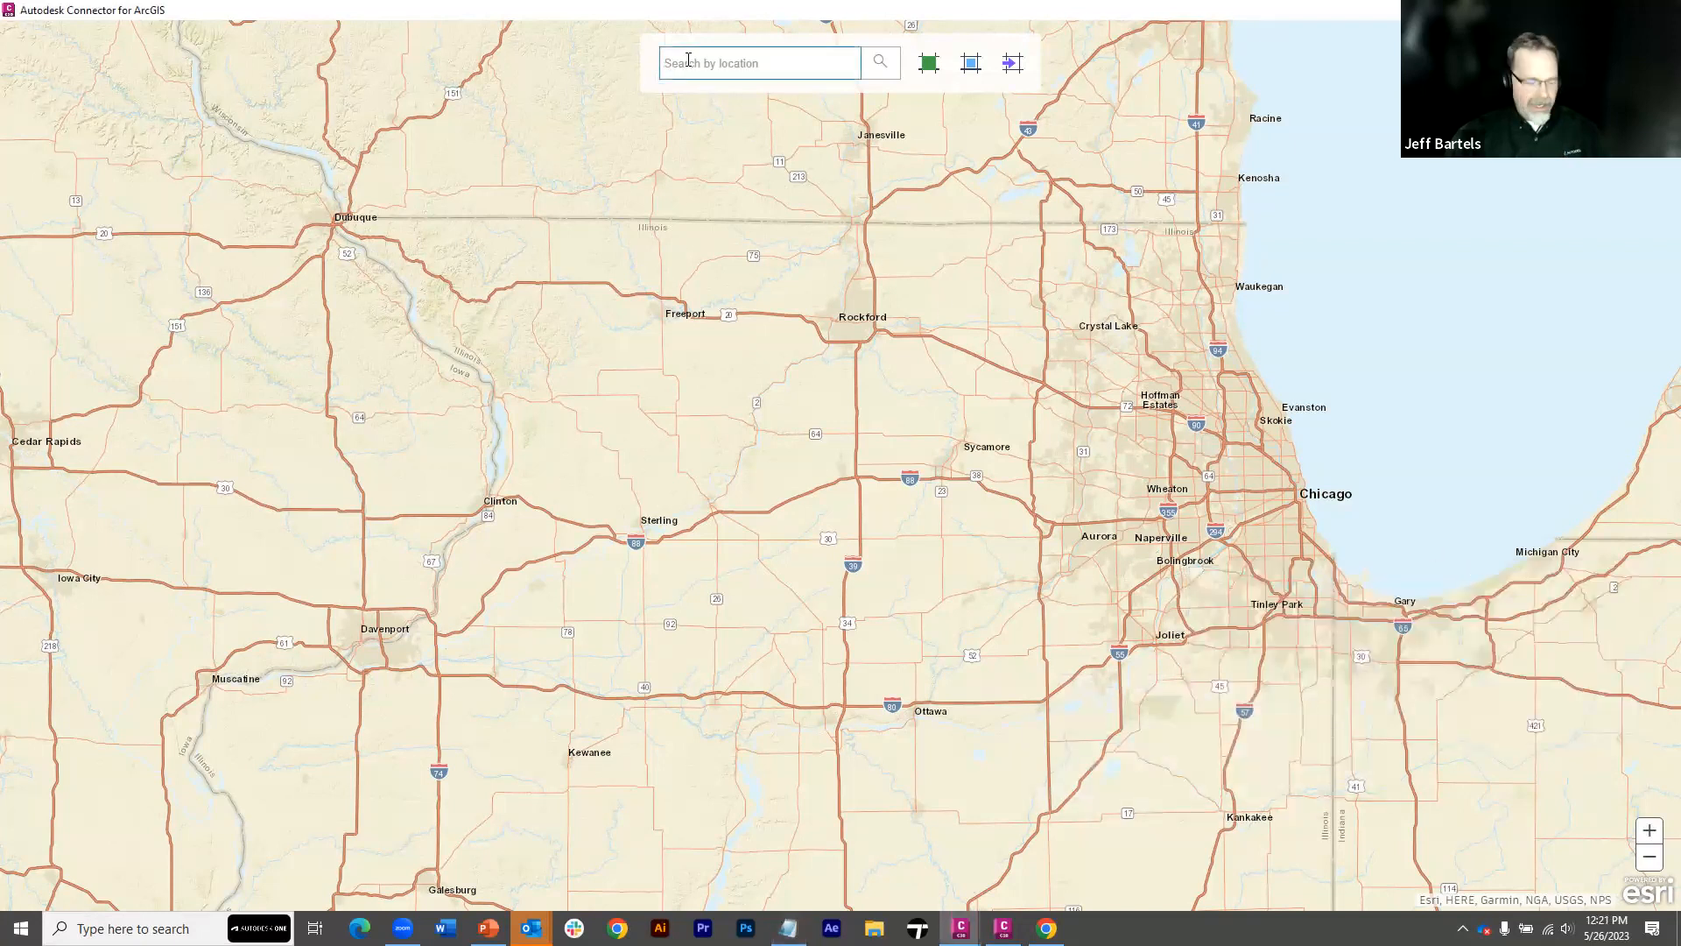
text(N Whistling Straits Ave)
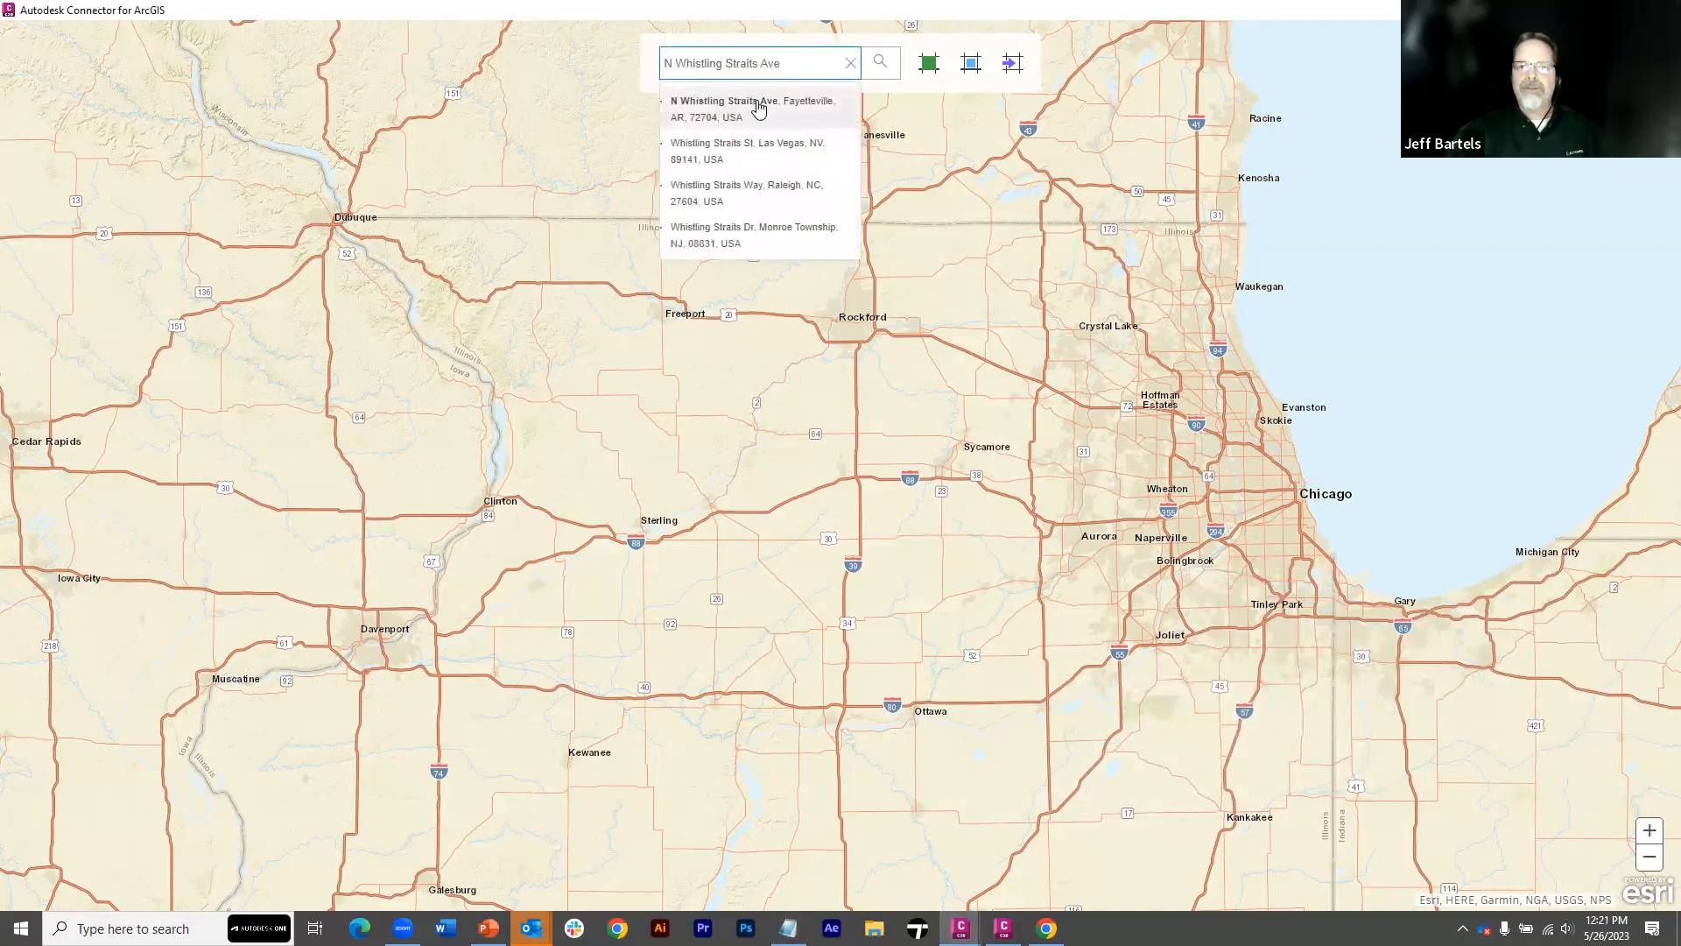
click(759, 106)
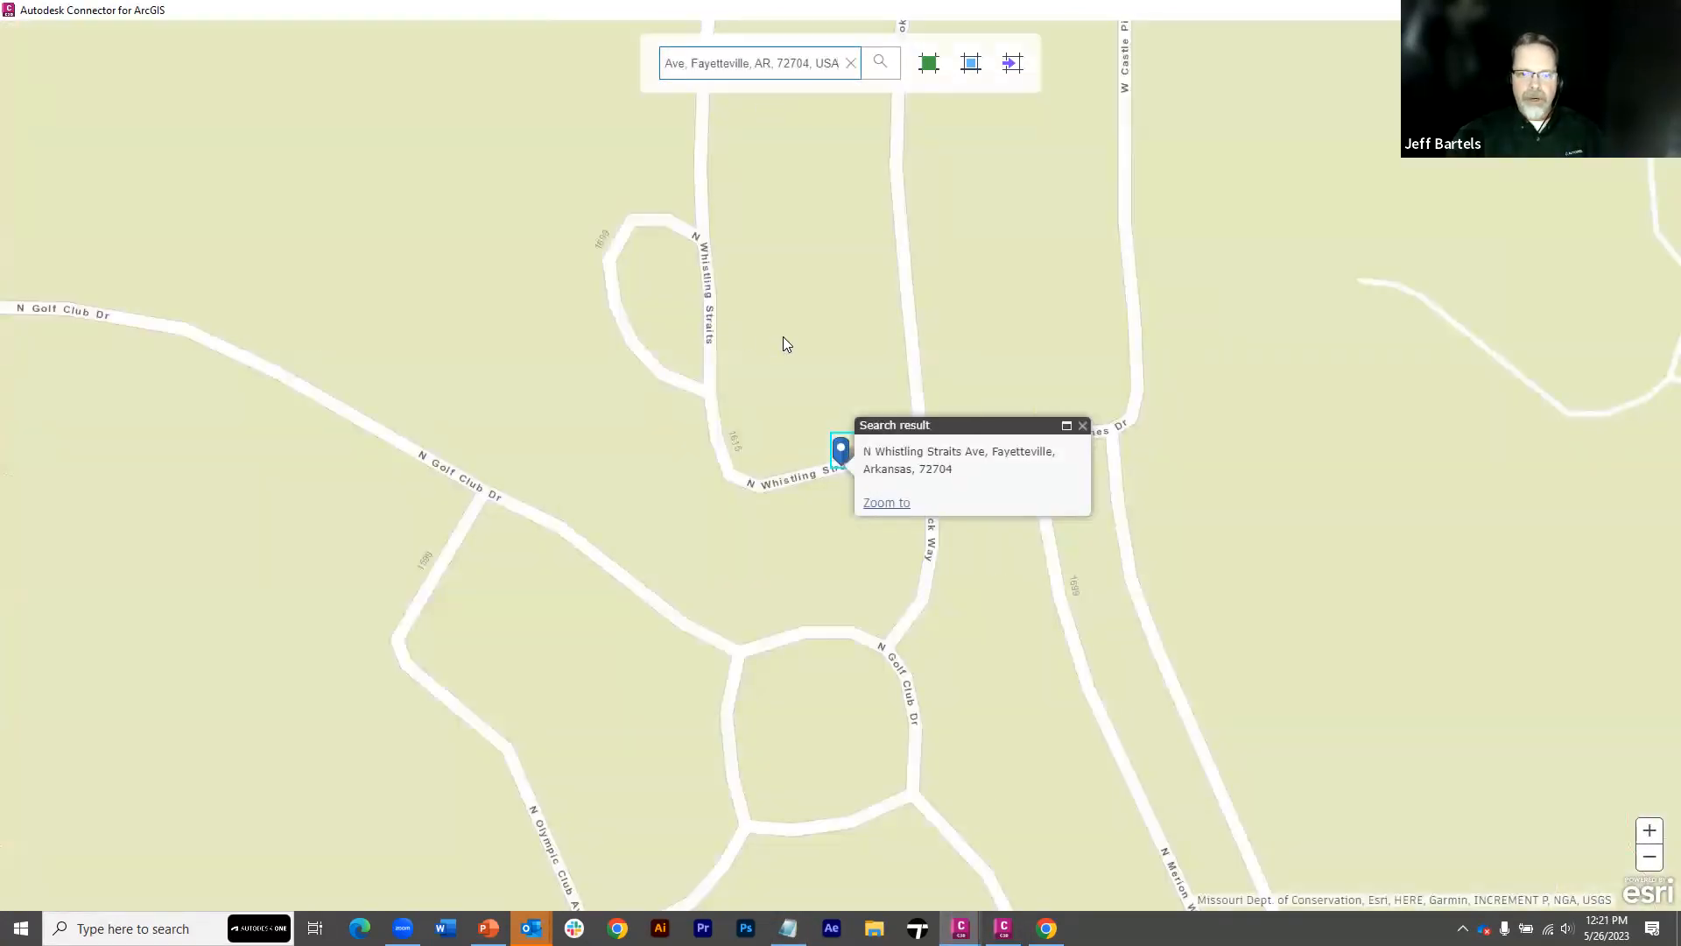
Define a rectangular area of interest on the map covering the found street and the neighborhoods northeast of it
scroll(783, 342, down, 3)
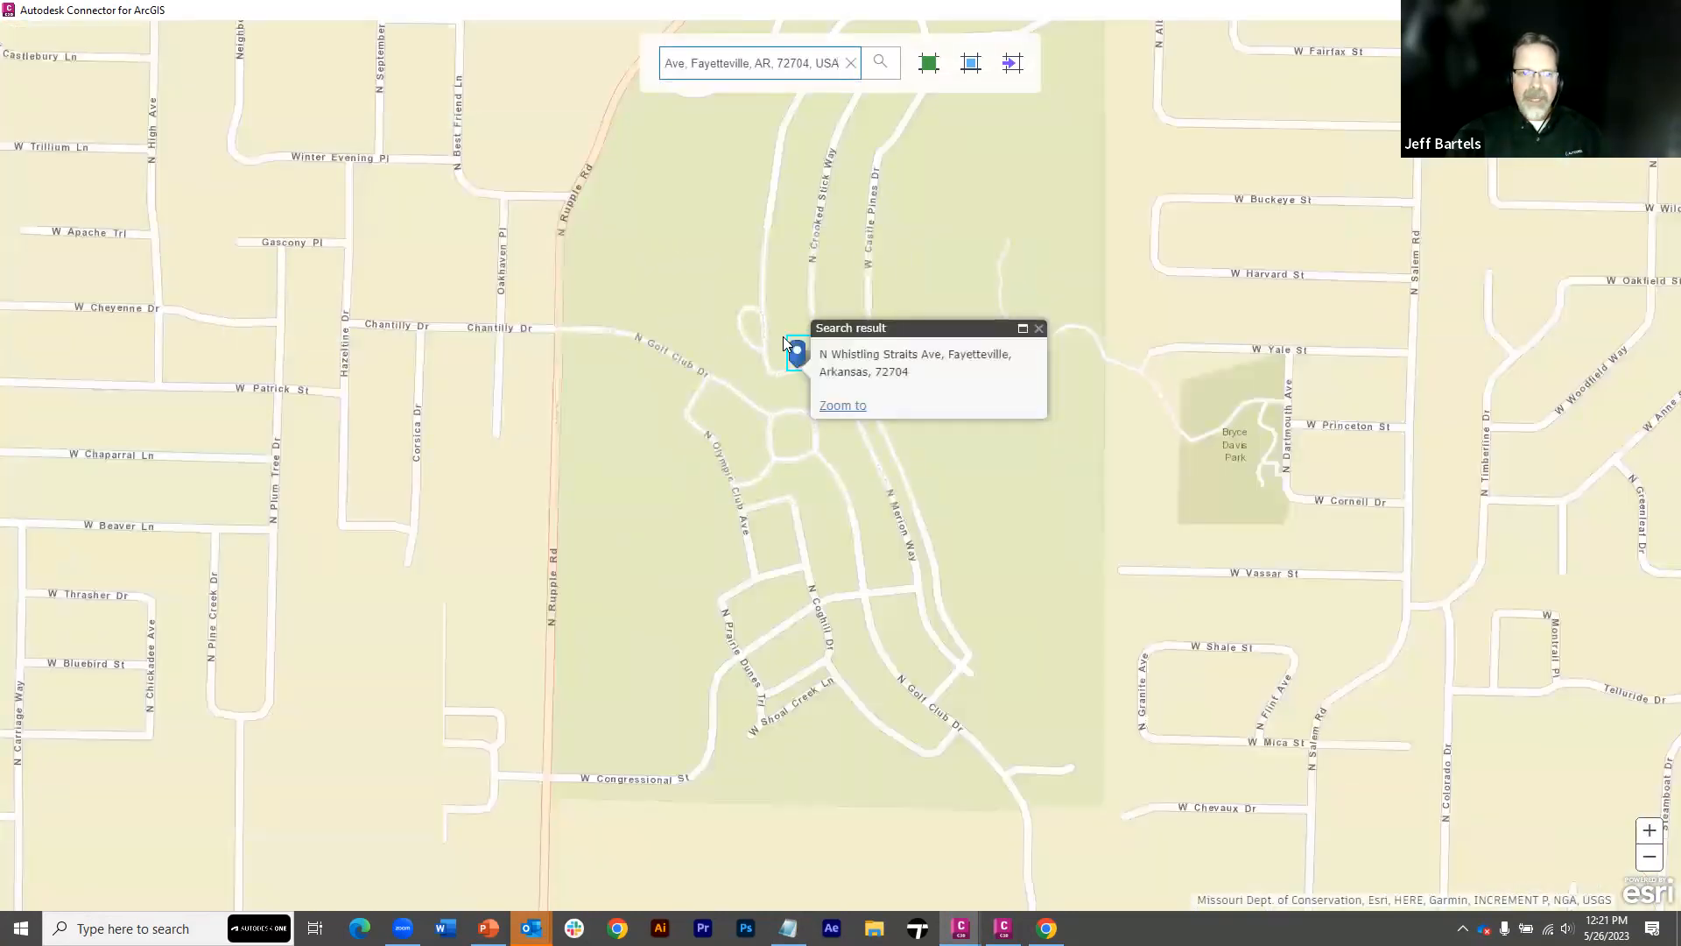
scroll(783, 340, down, 2)
drag(813, 291, 630, 349)
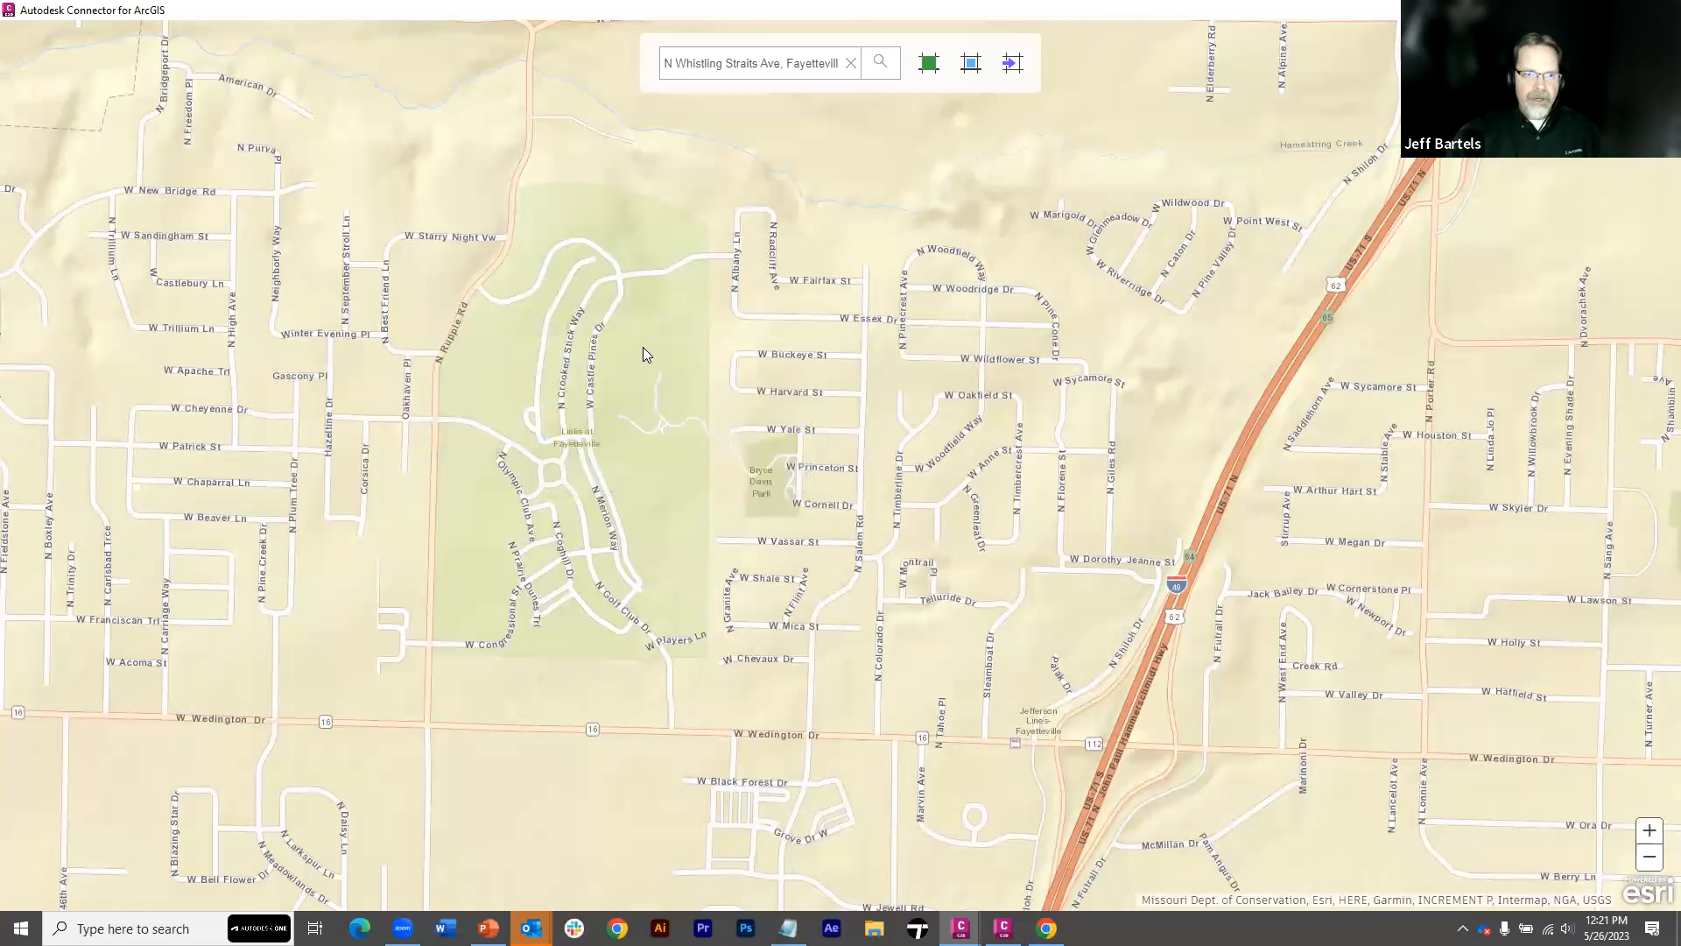
scroll(642, 347, down, 1)
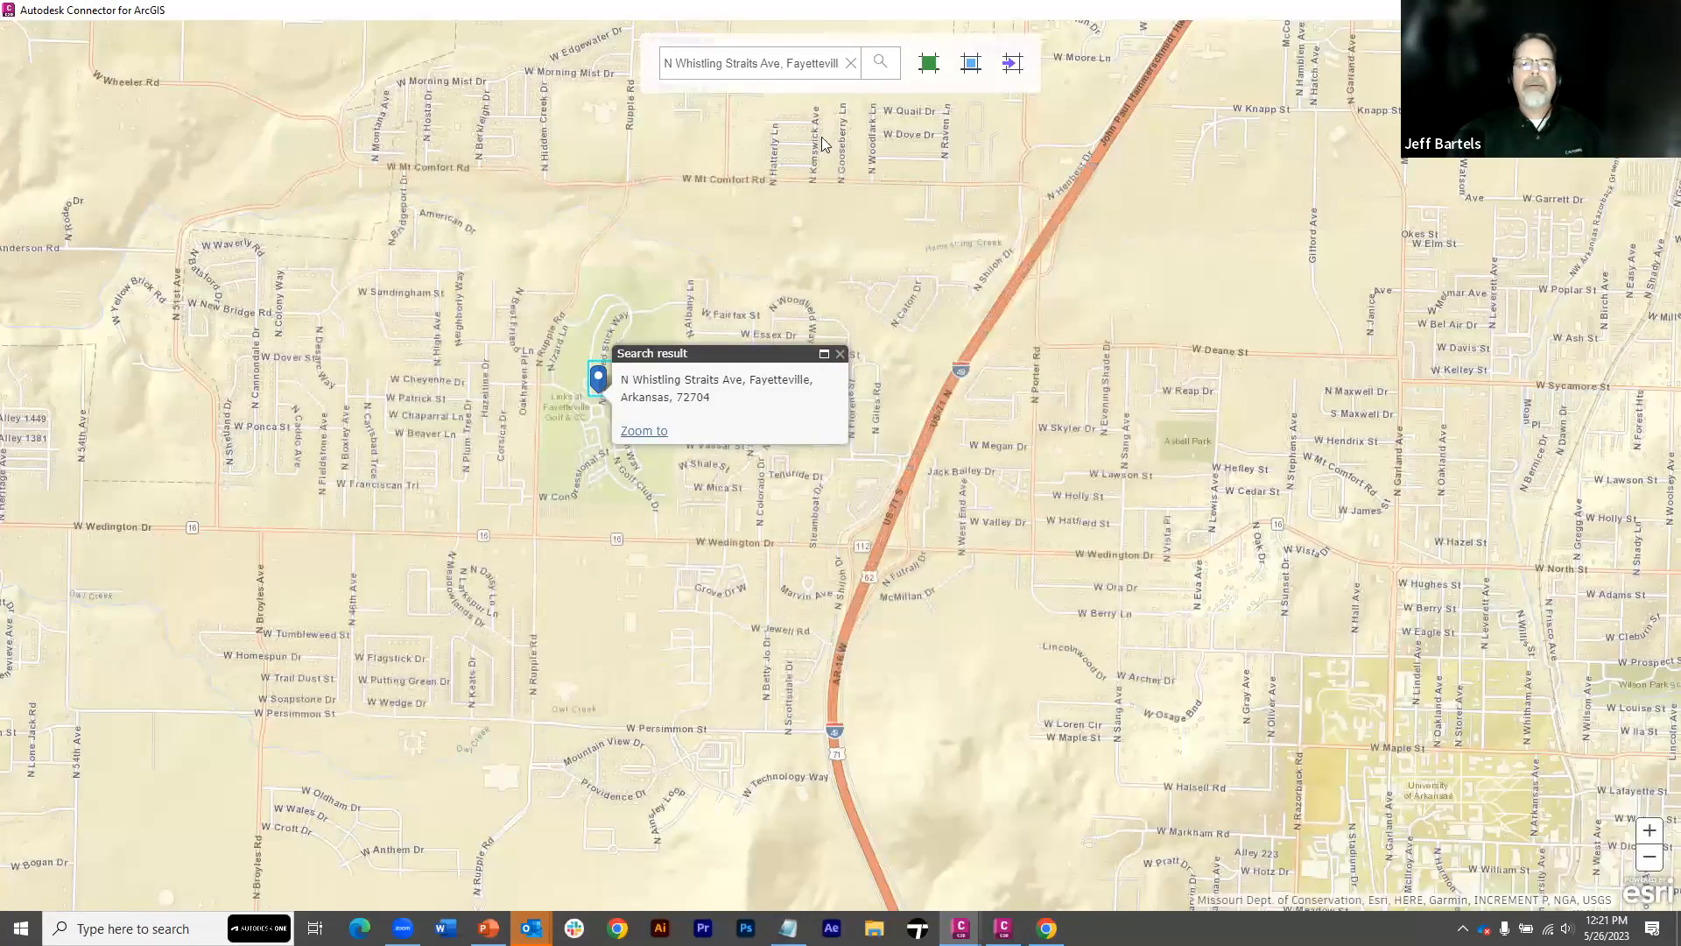
click(970, 62)
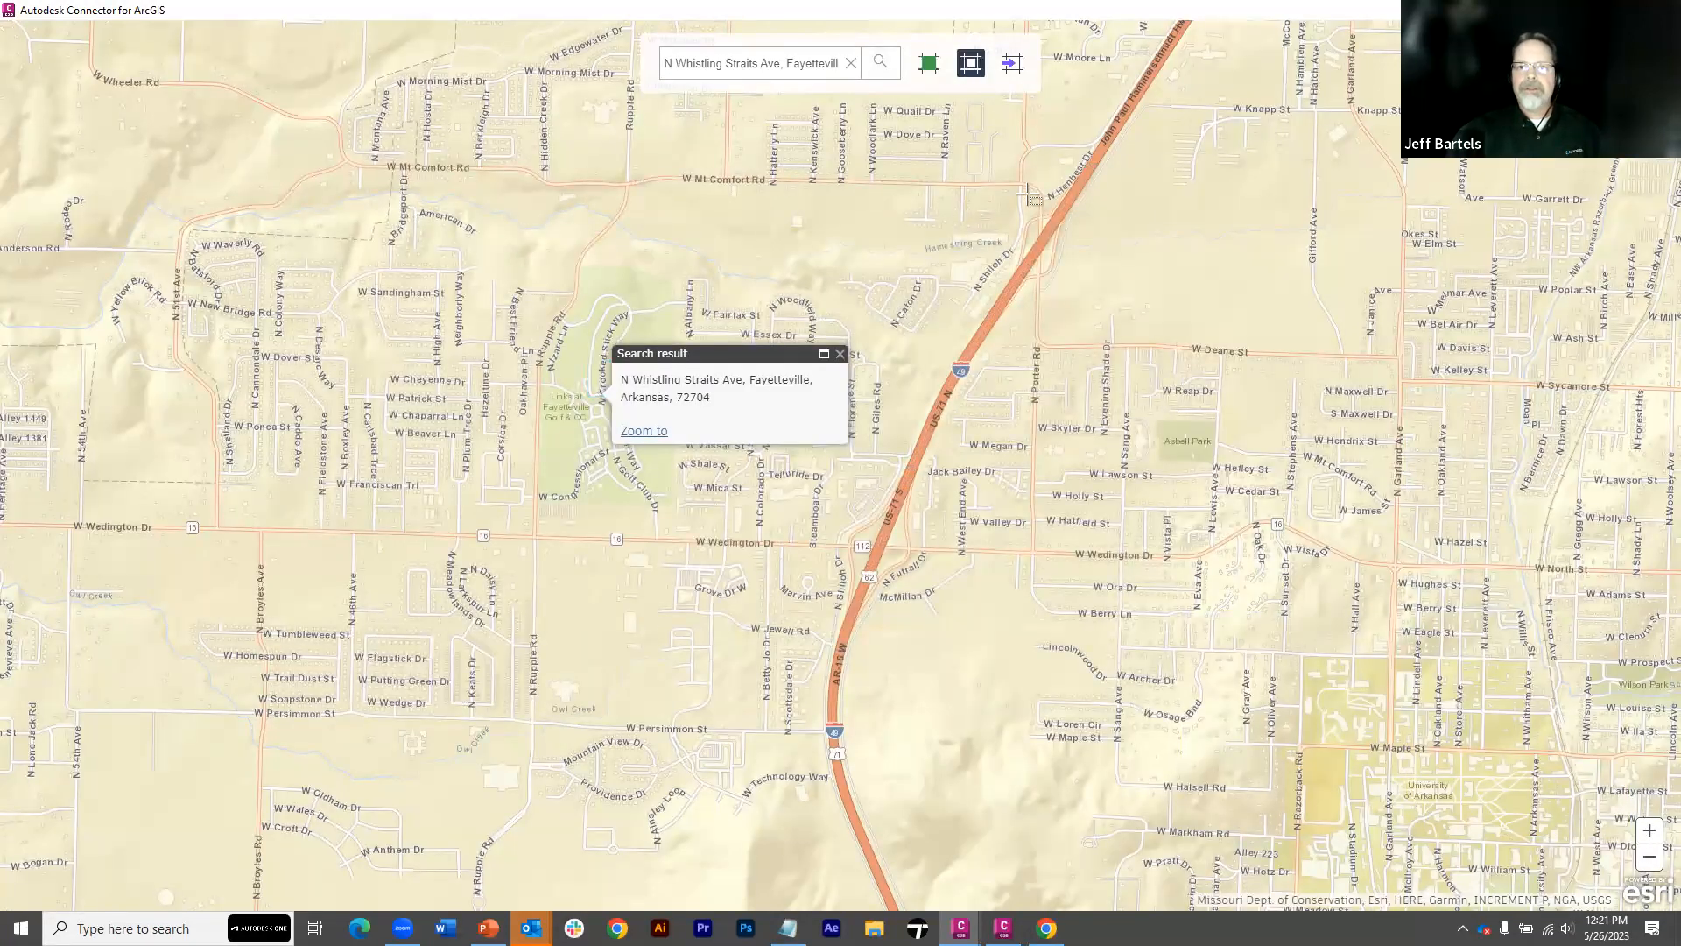
drag(487, 505, 1175, 146)
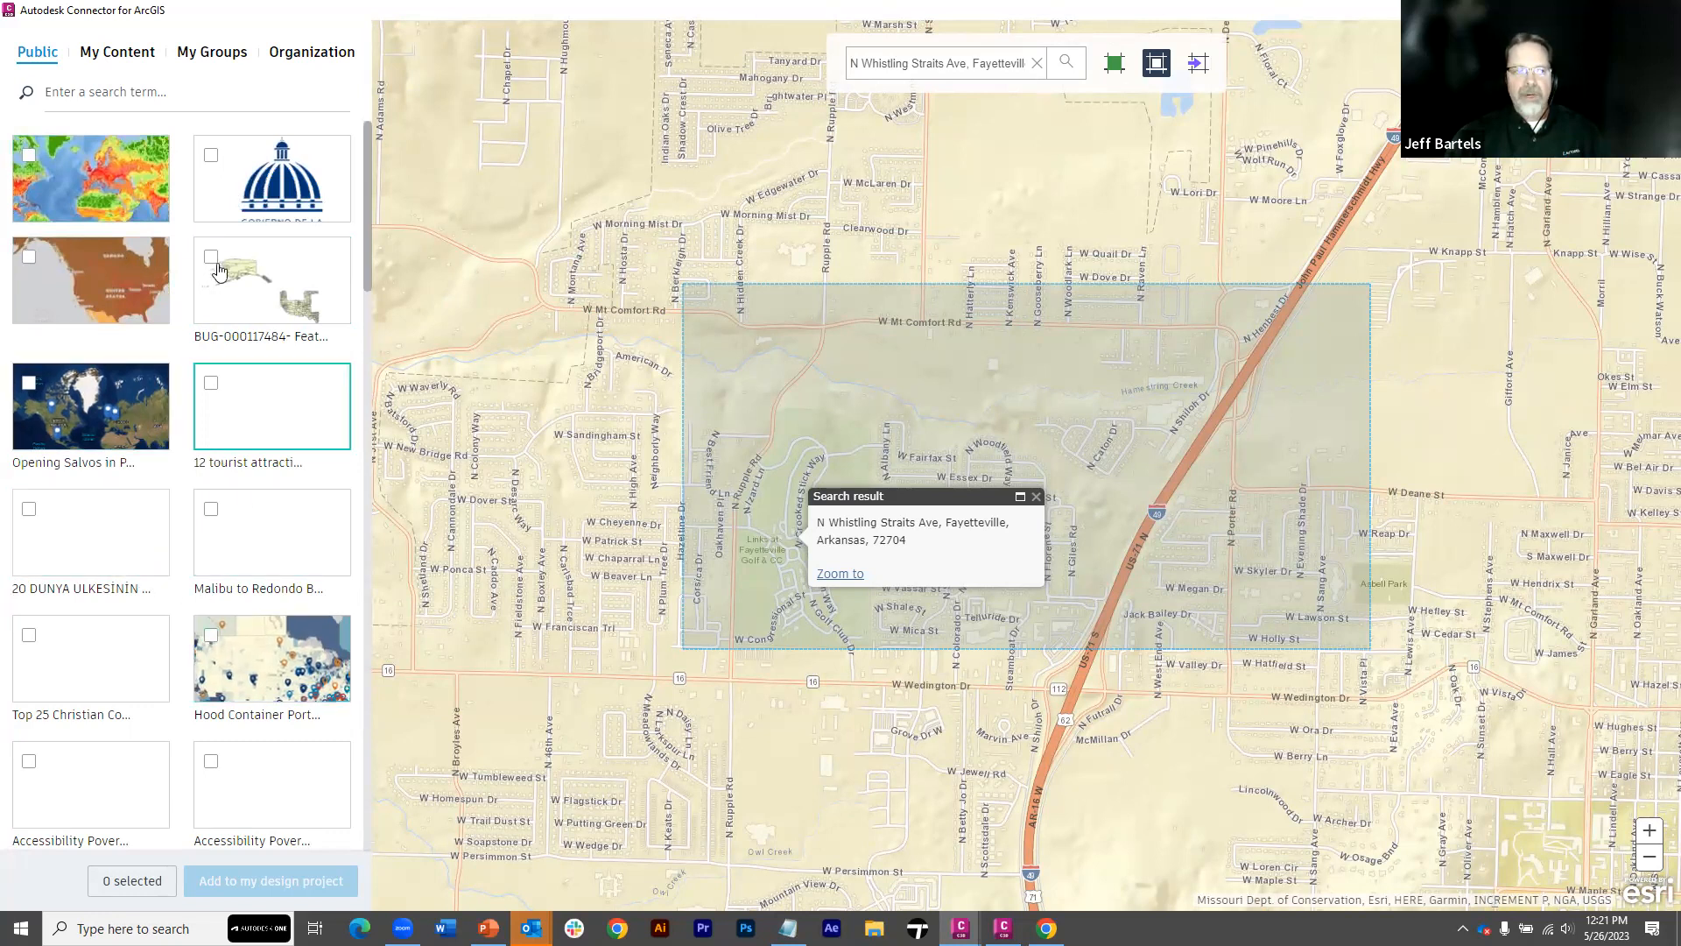
Open the FayattevilleArea map from My Content and include its LotLines layer, displayed and imported as AutoCAD Polylines
click(133, 65)
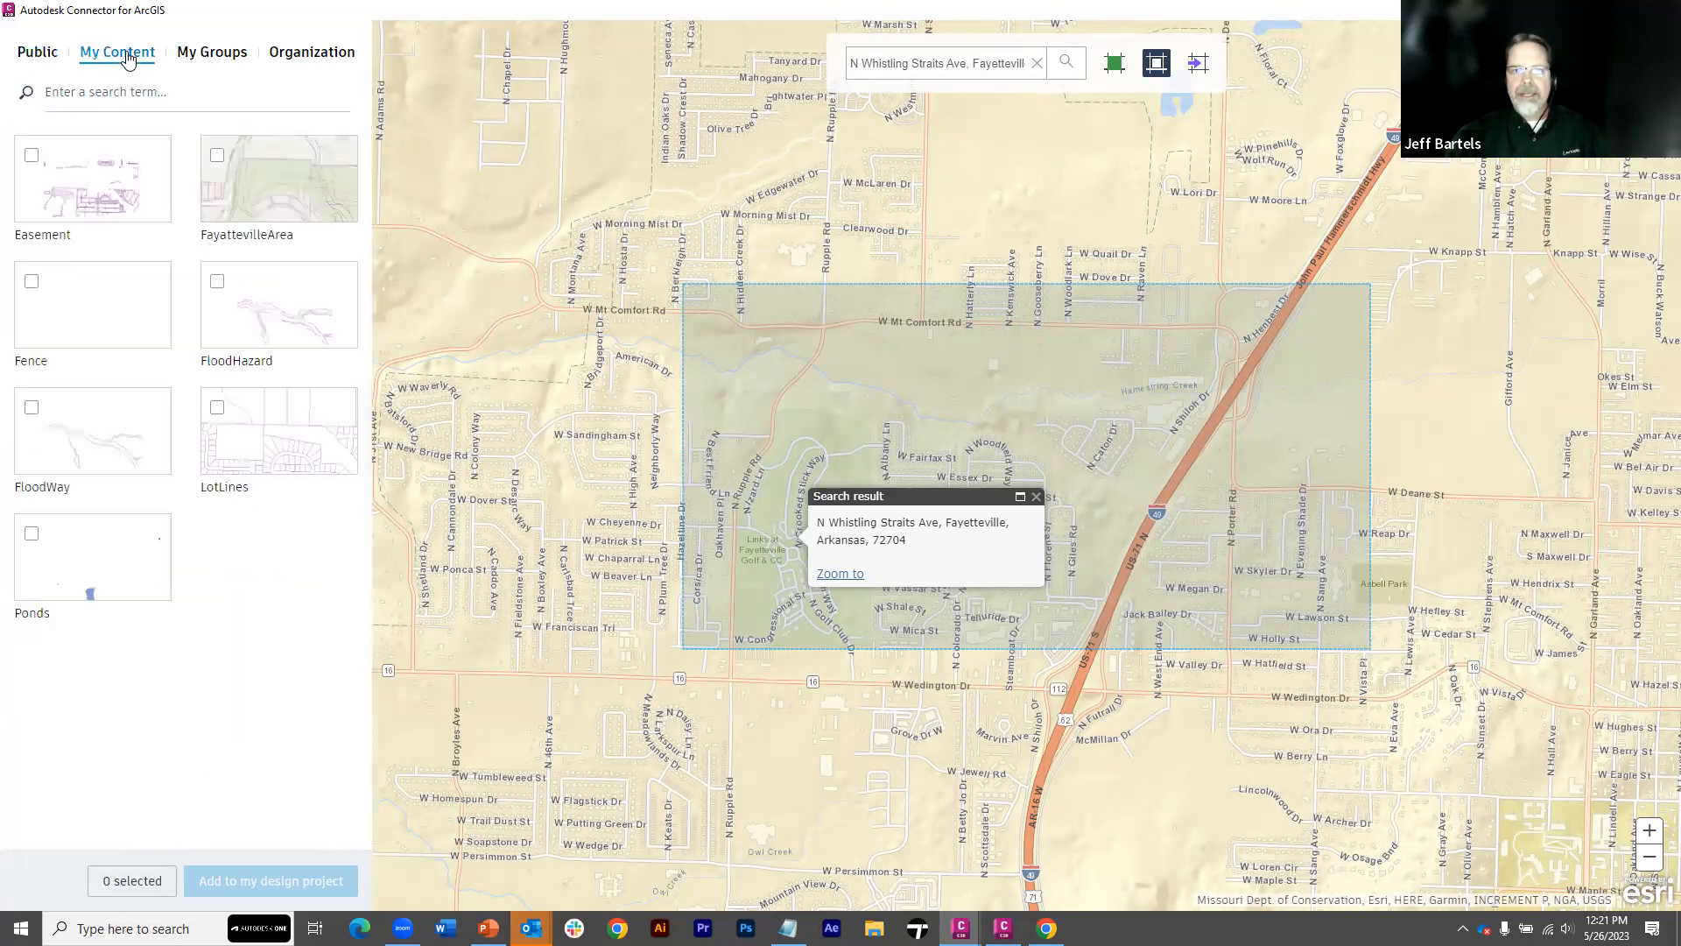
click(265, 182)
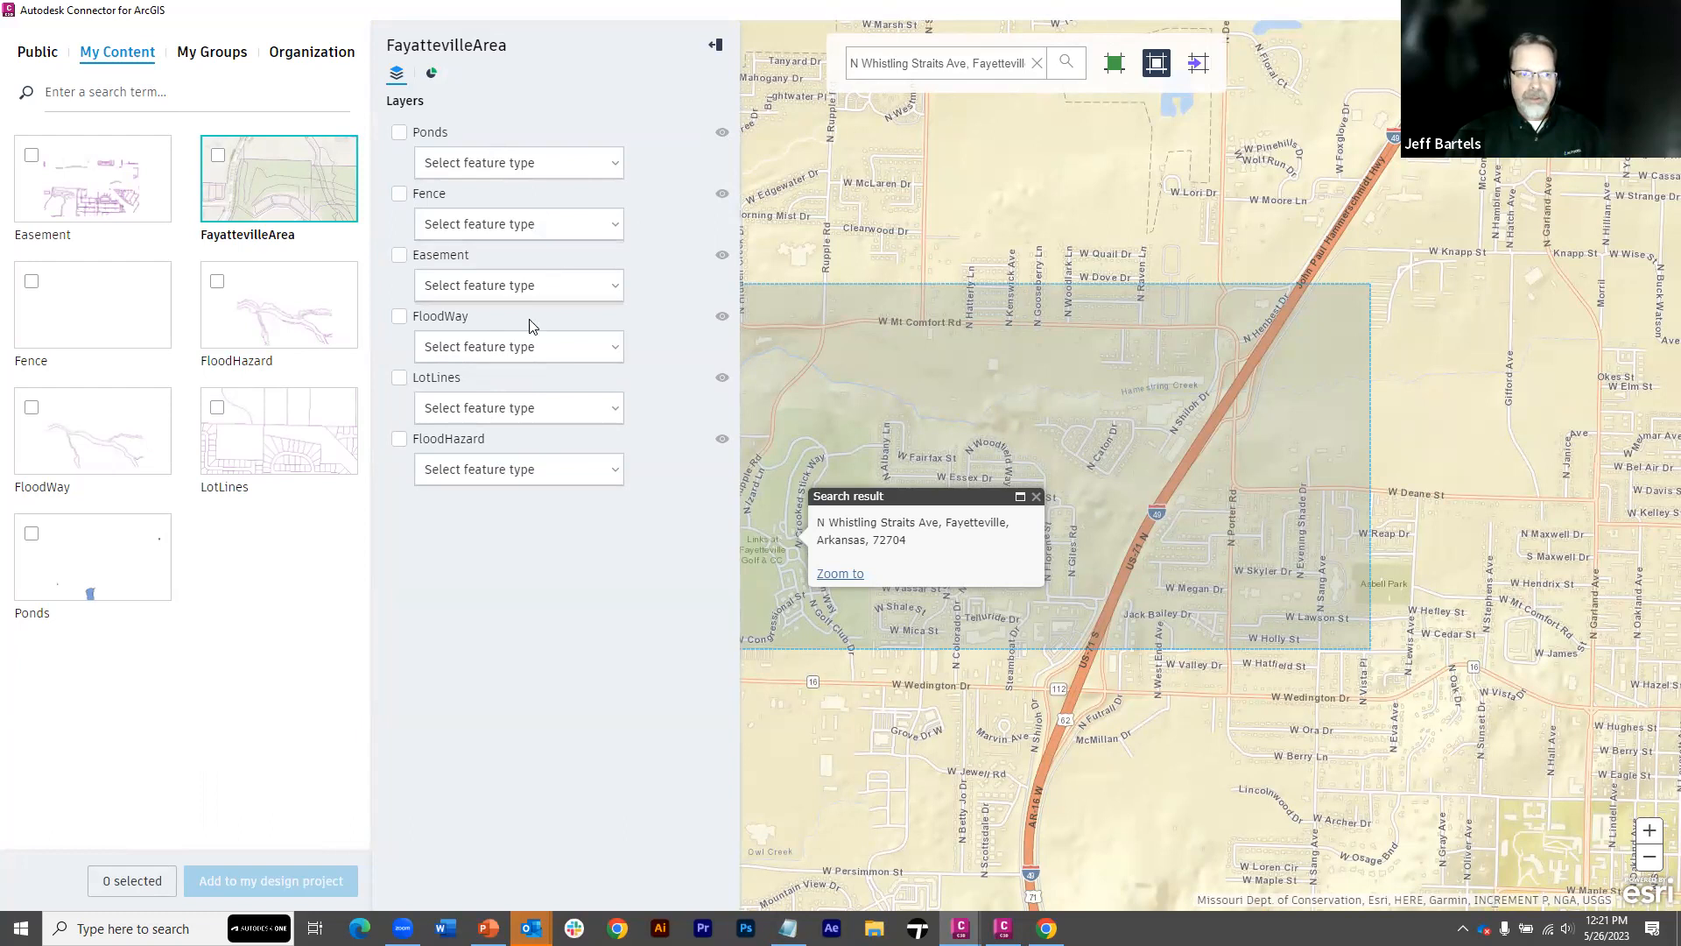
click(722, 378)
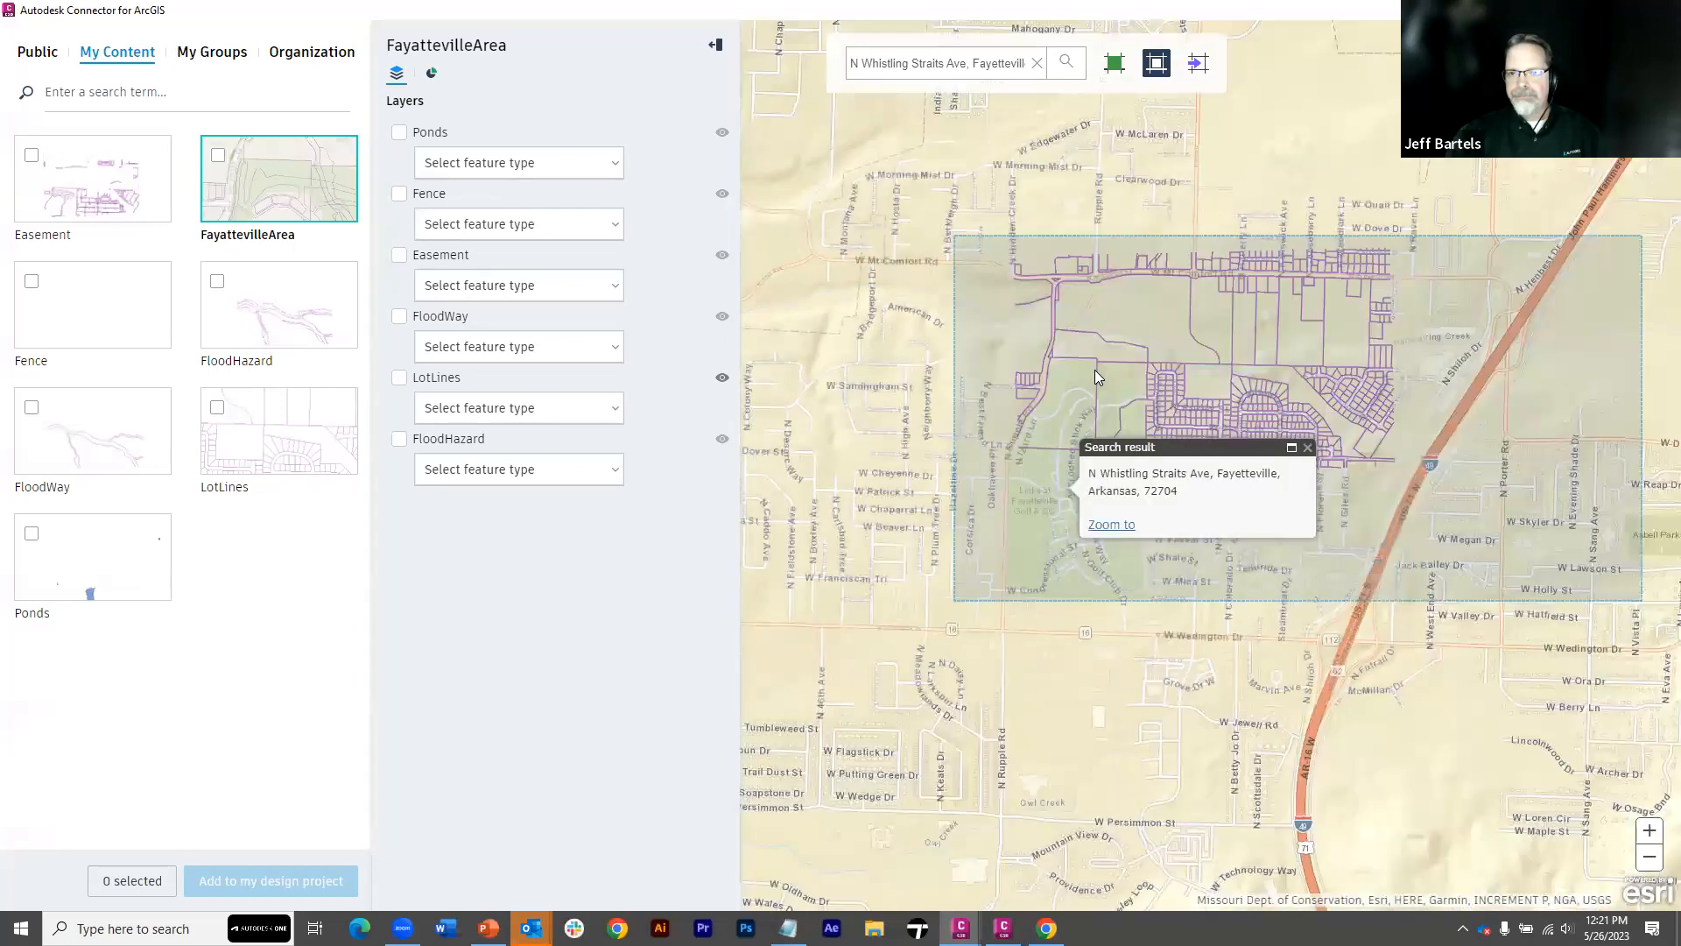
click(398, 380)
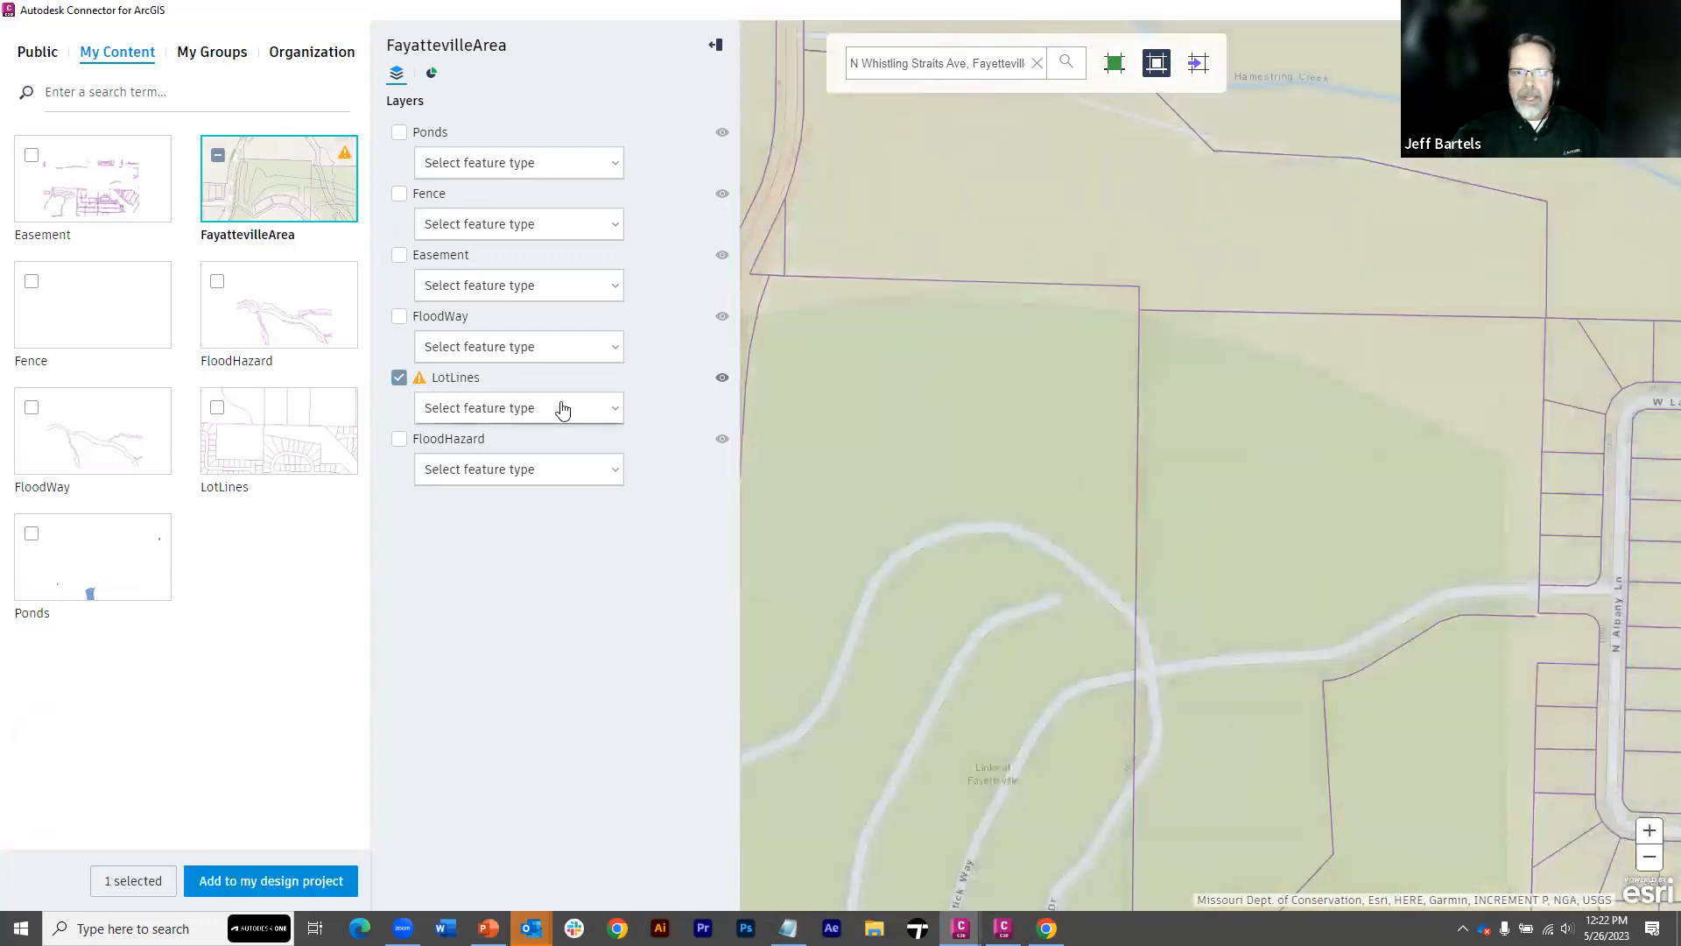
click(616, 411)
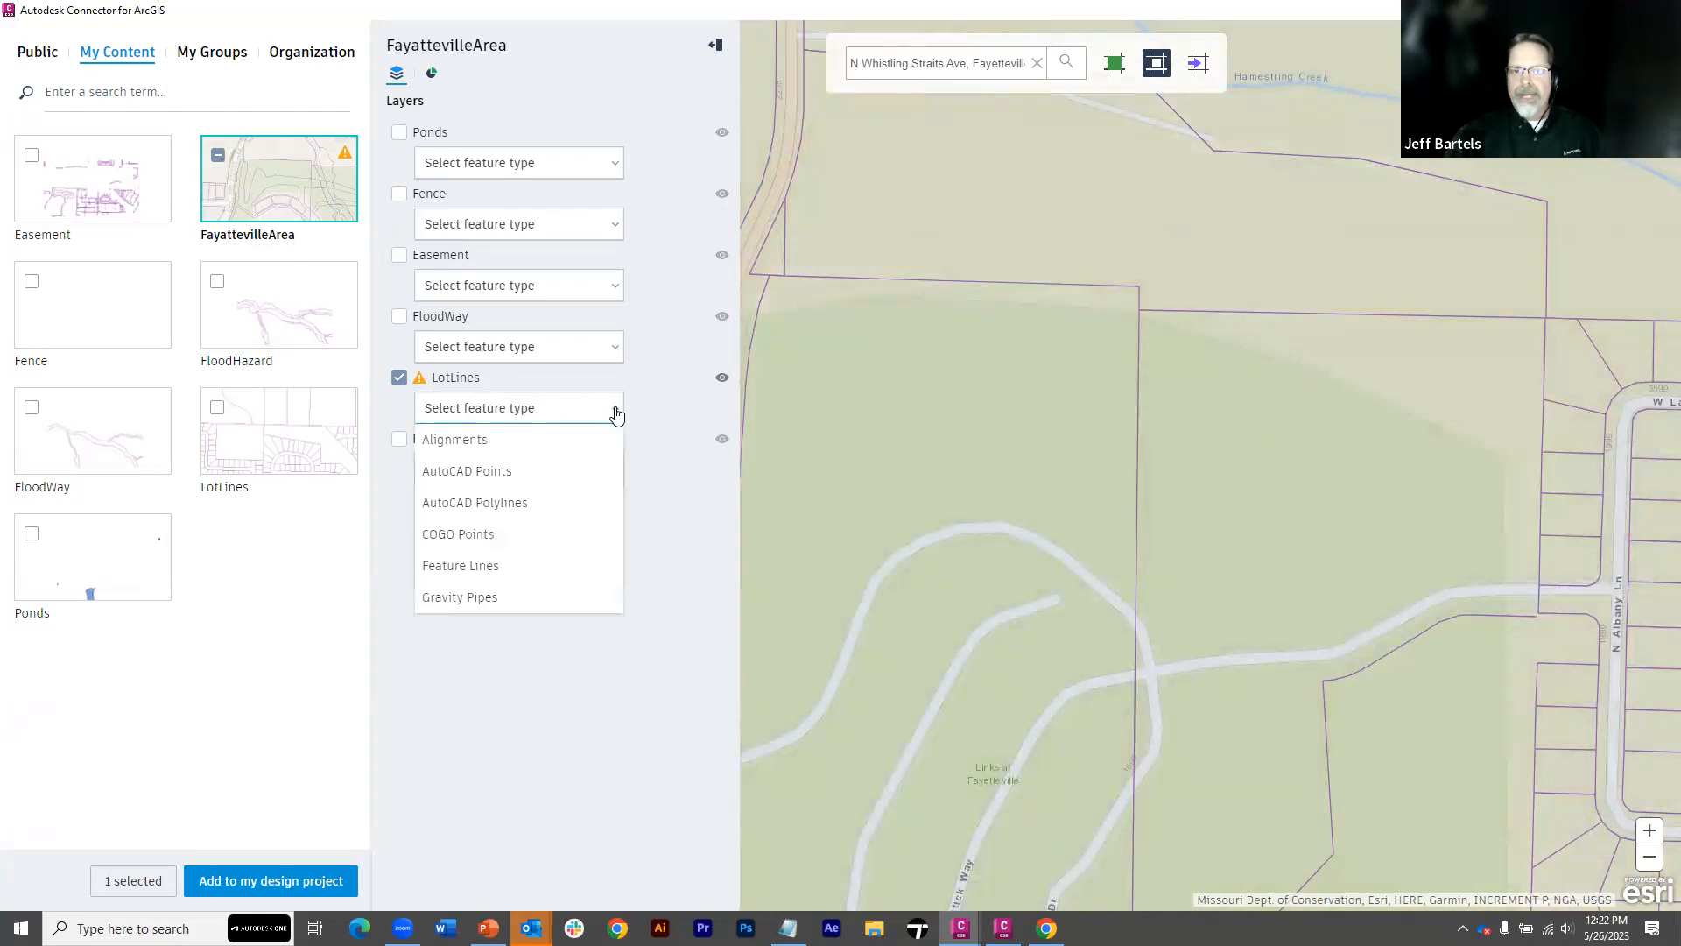
click(529, 501)
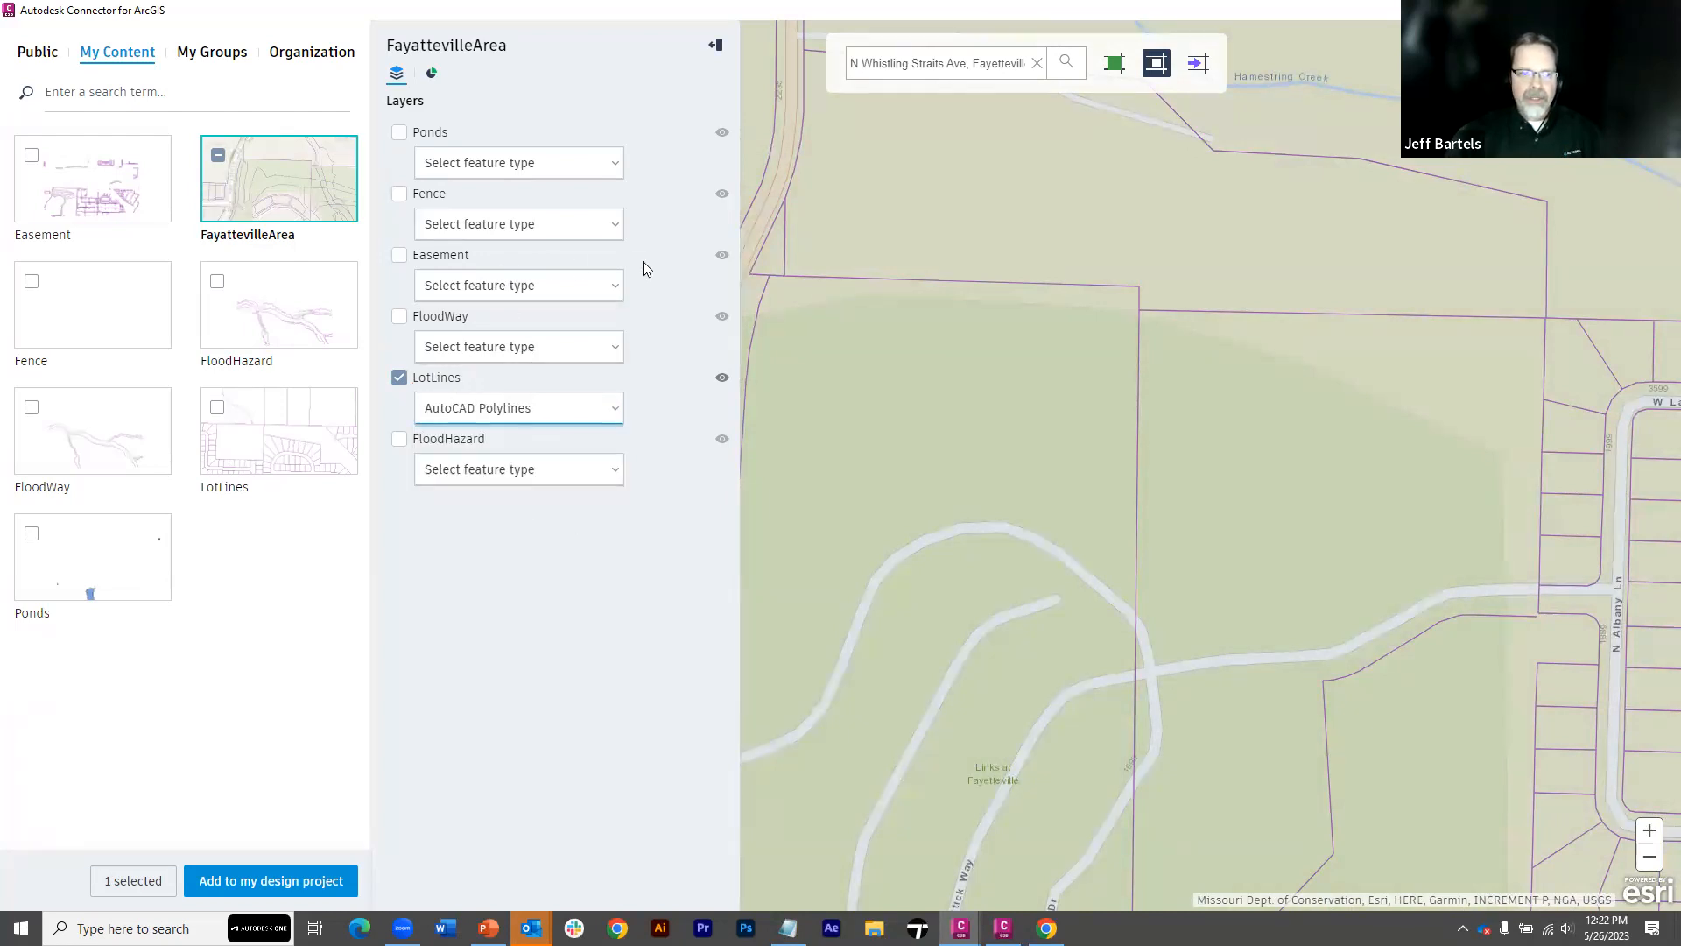
Display the Easement layer and include it in the import as AutoCAD Polylines
click(722, 256)
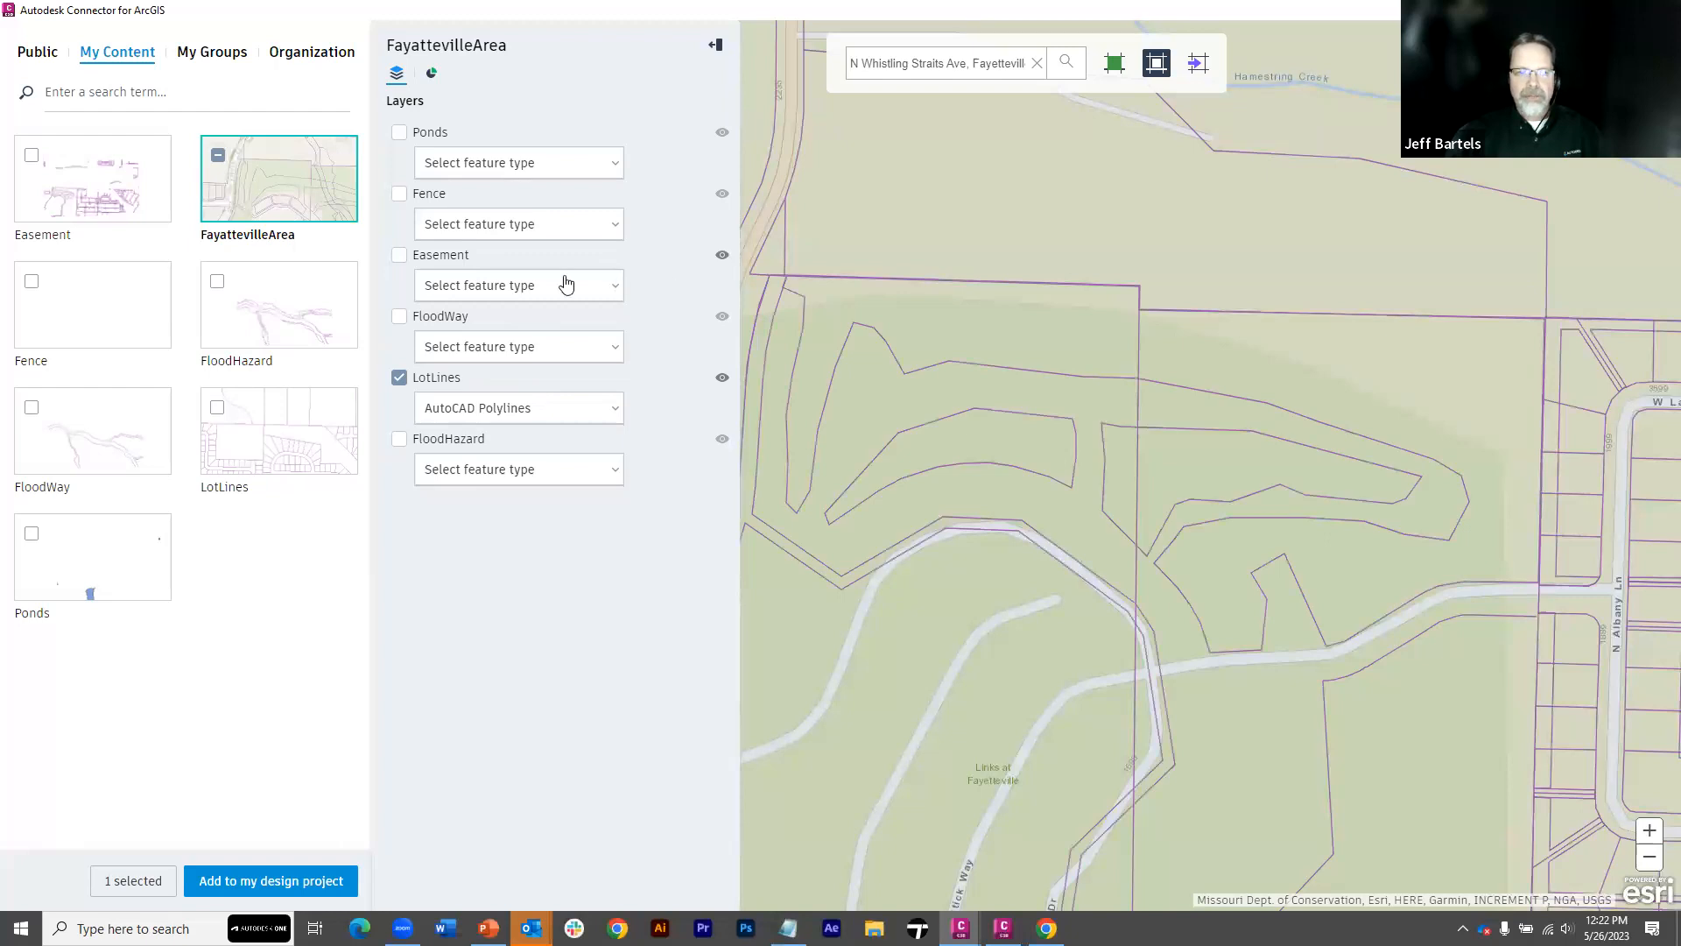
click(399, 256)
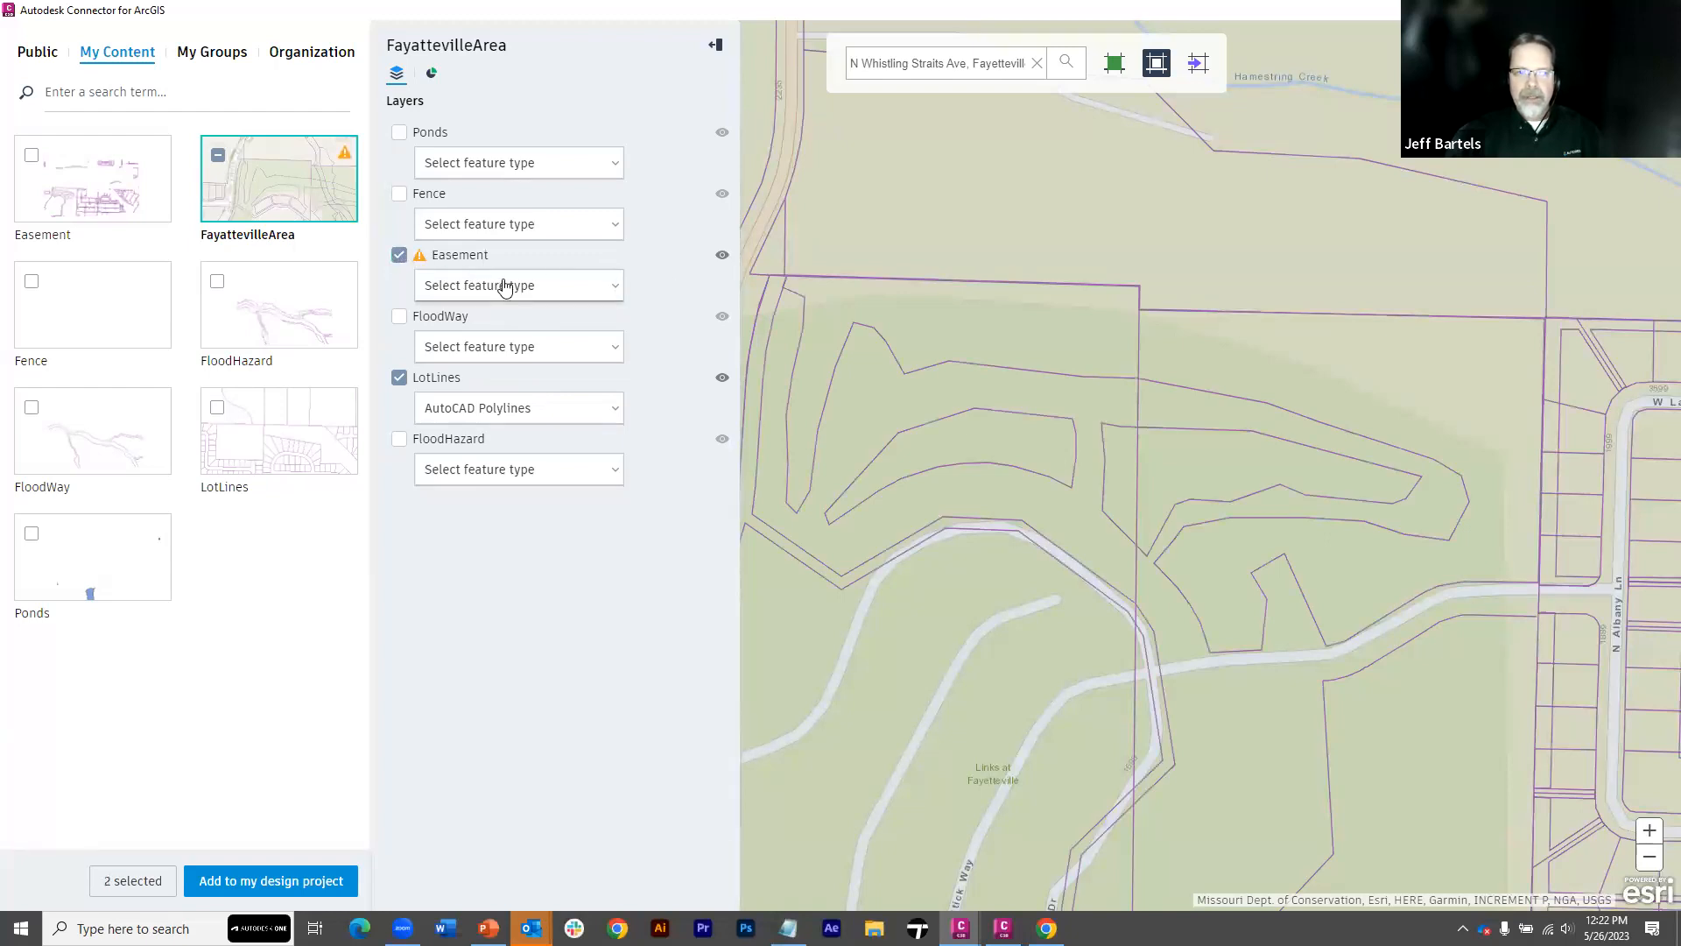
click(612, 287)
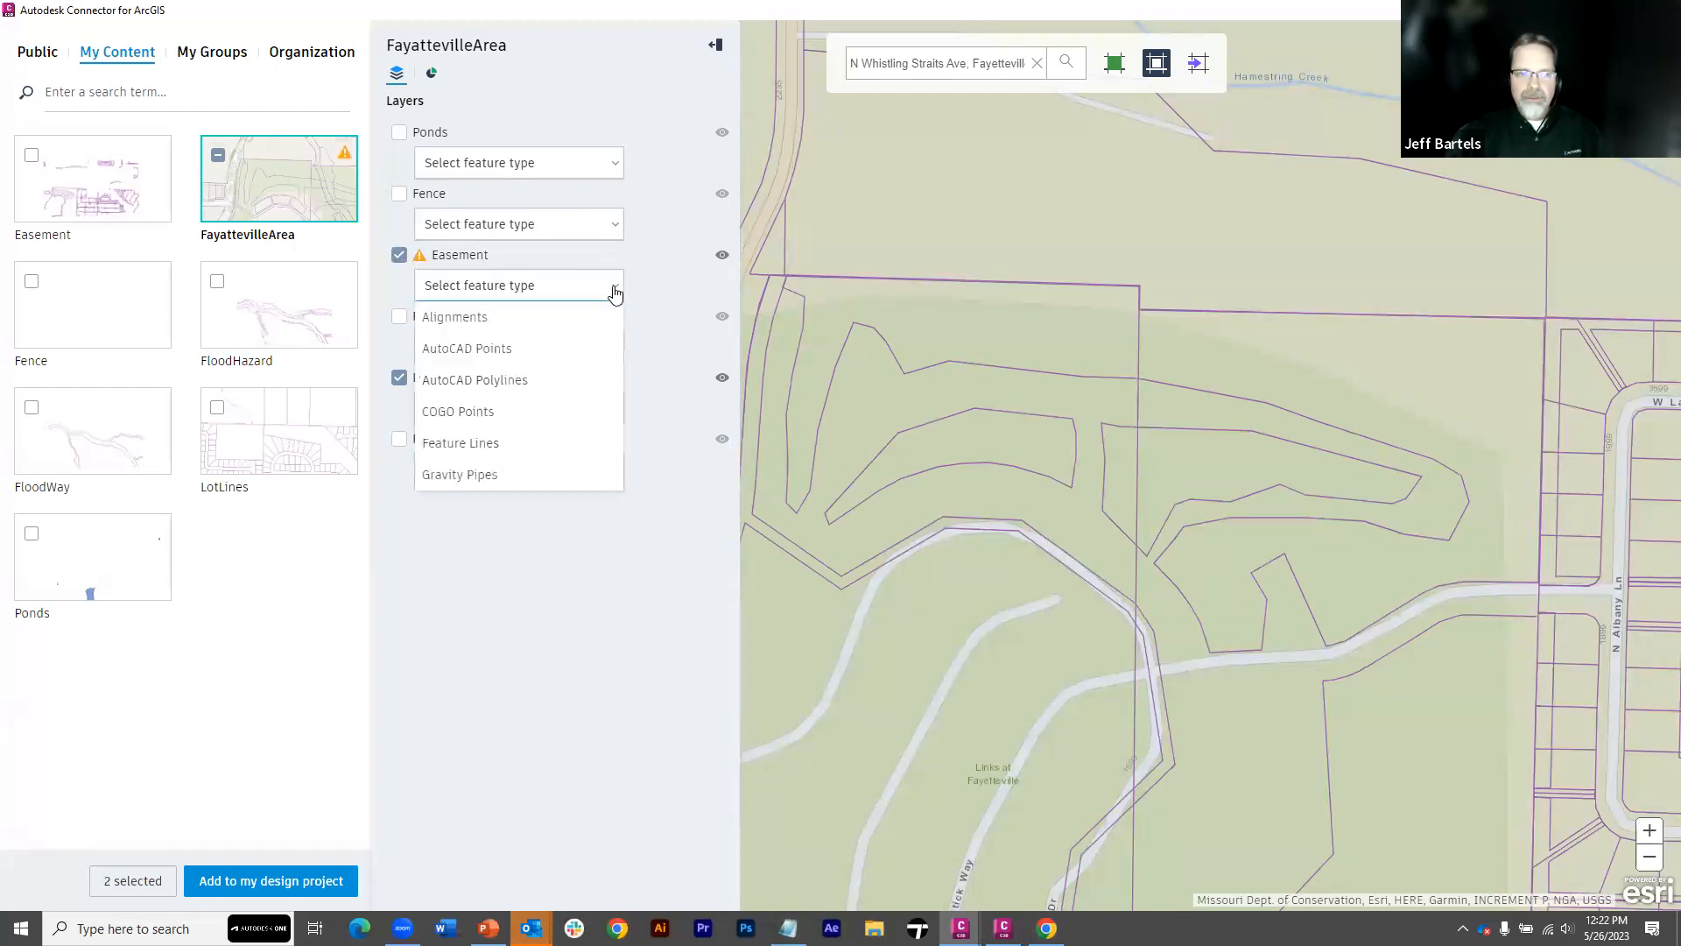
click(529, 382)
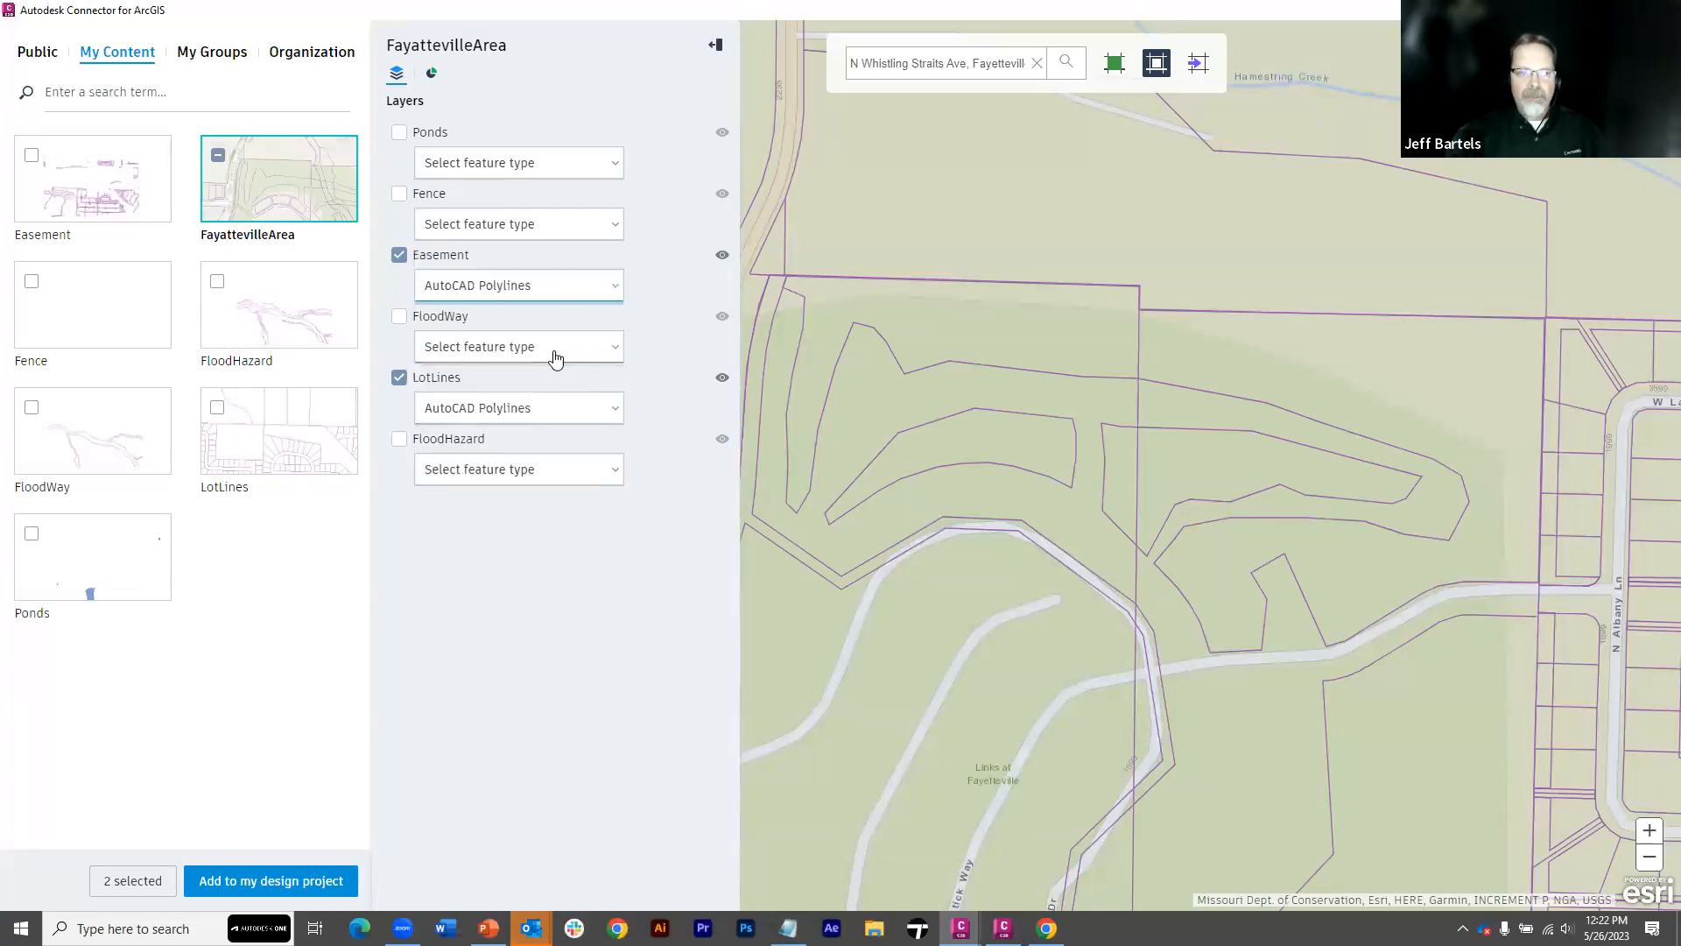
Display the FloodWay layer and include it in the import as Feature Lines
click(724, 319)
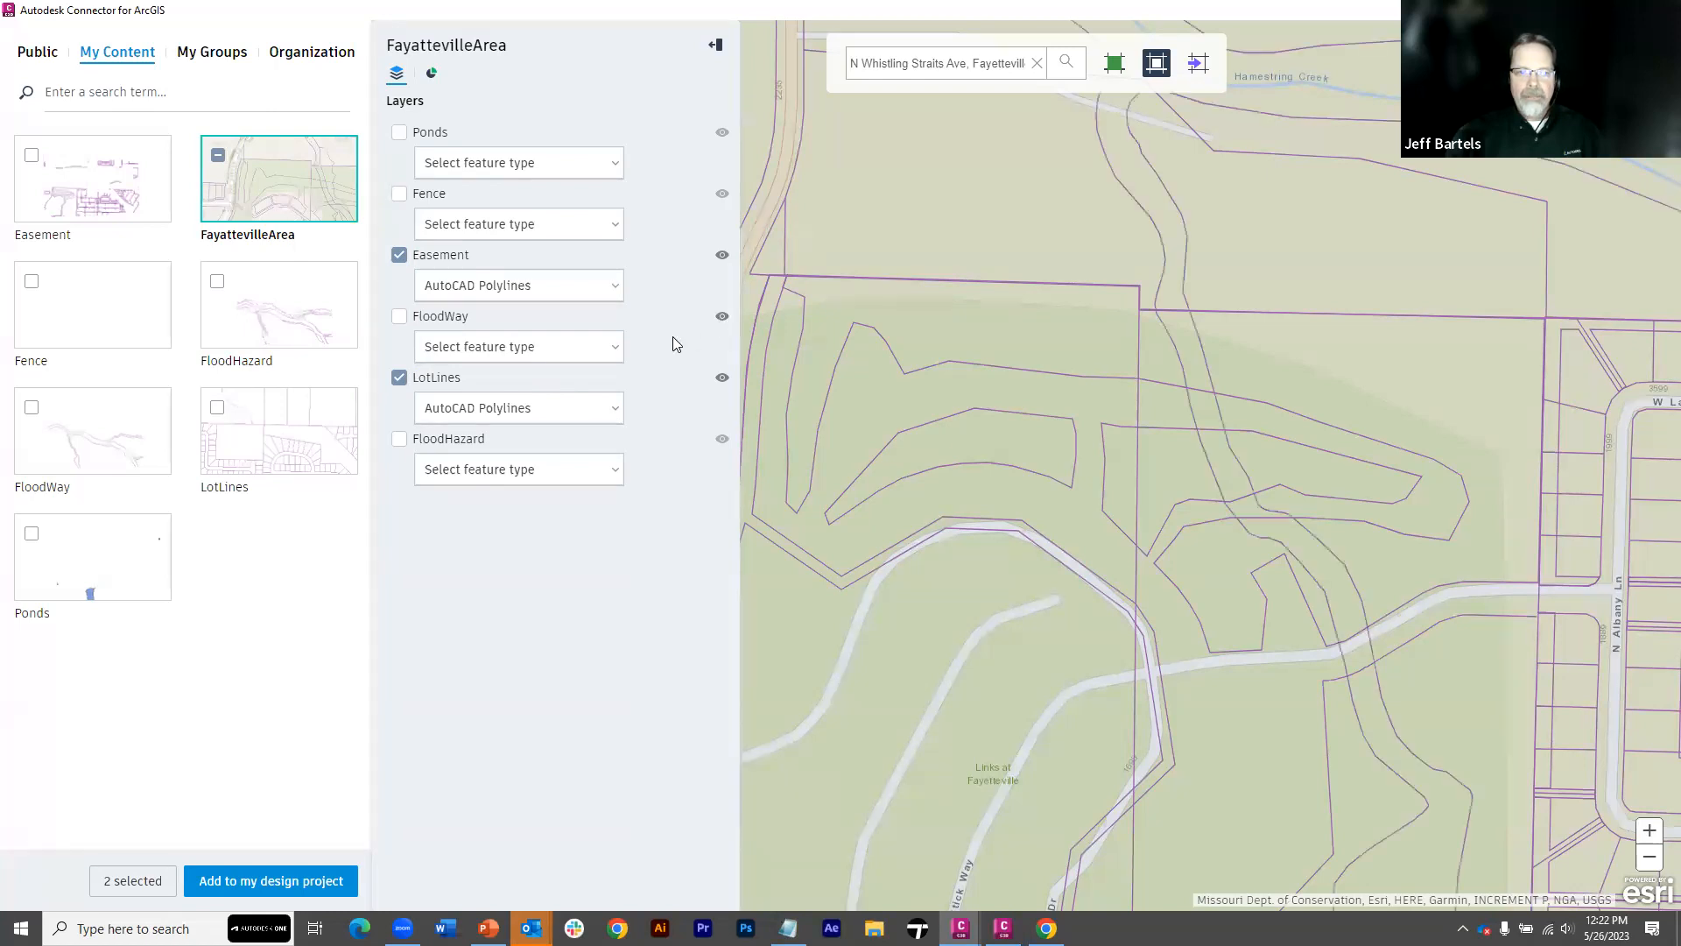
click(400, 316)
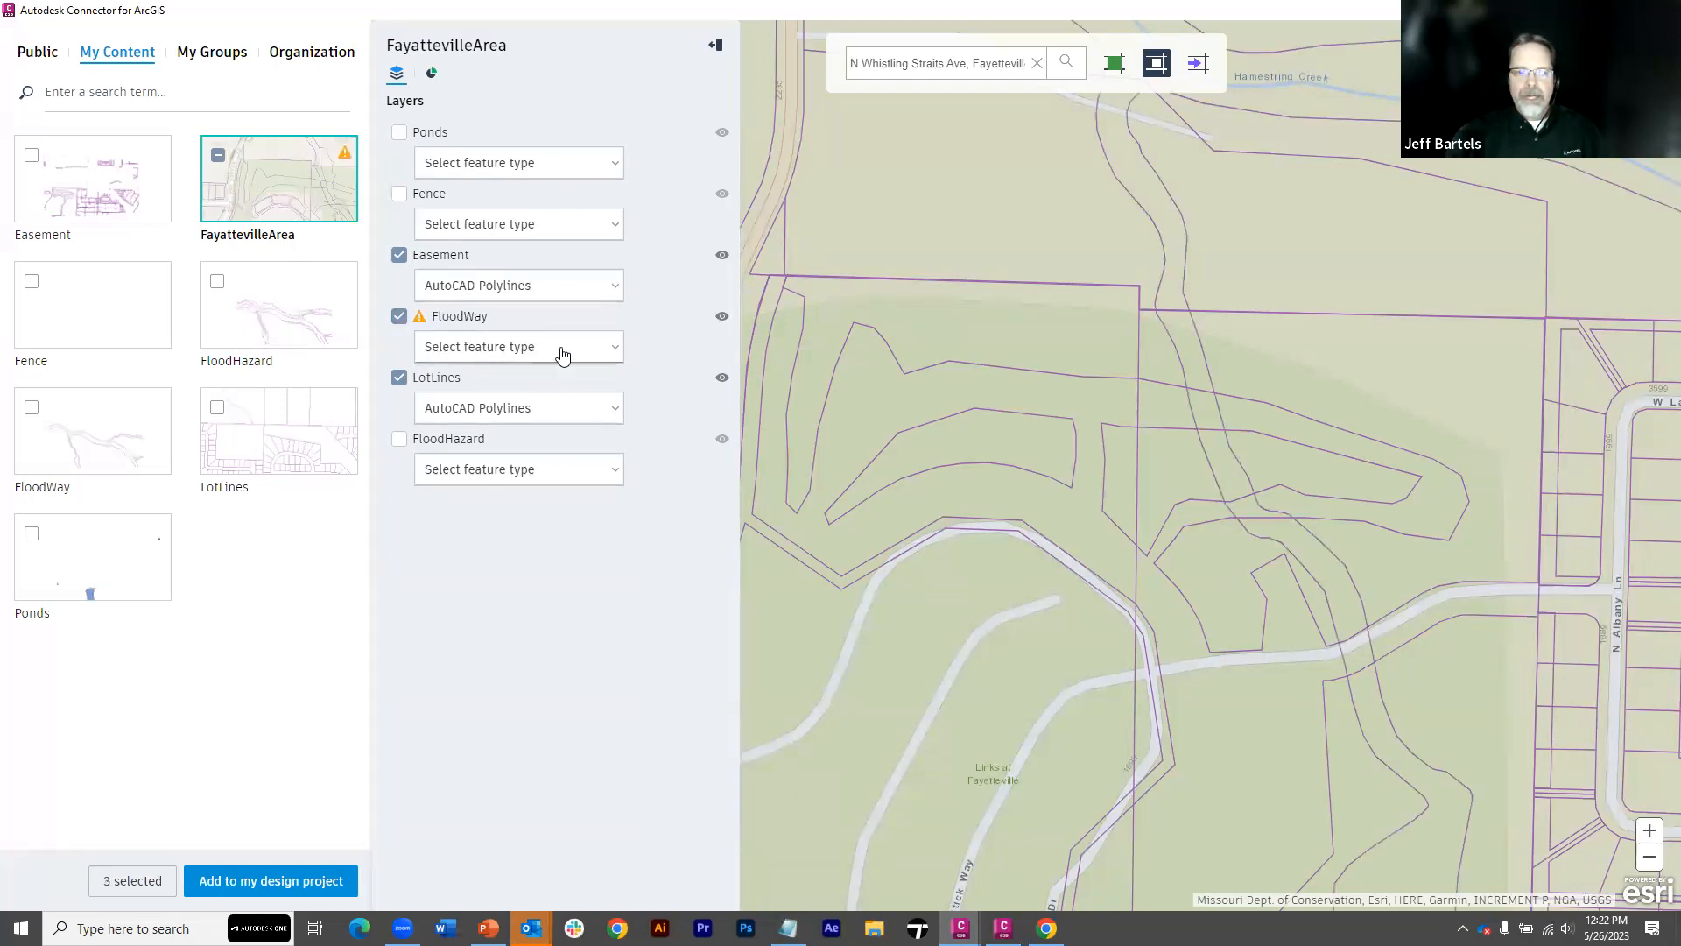
click(614, 350)
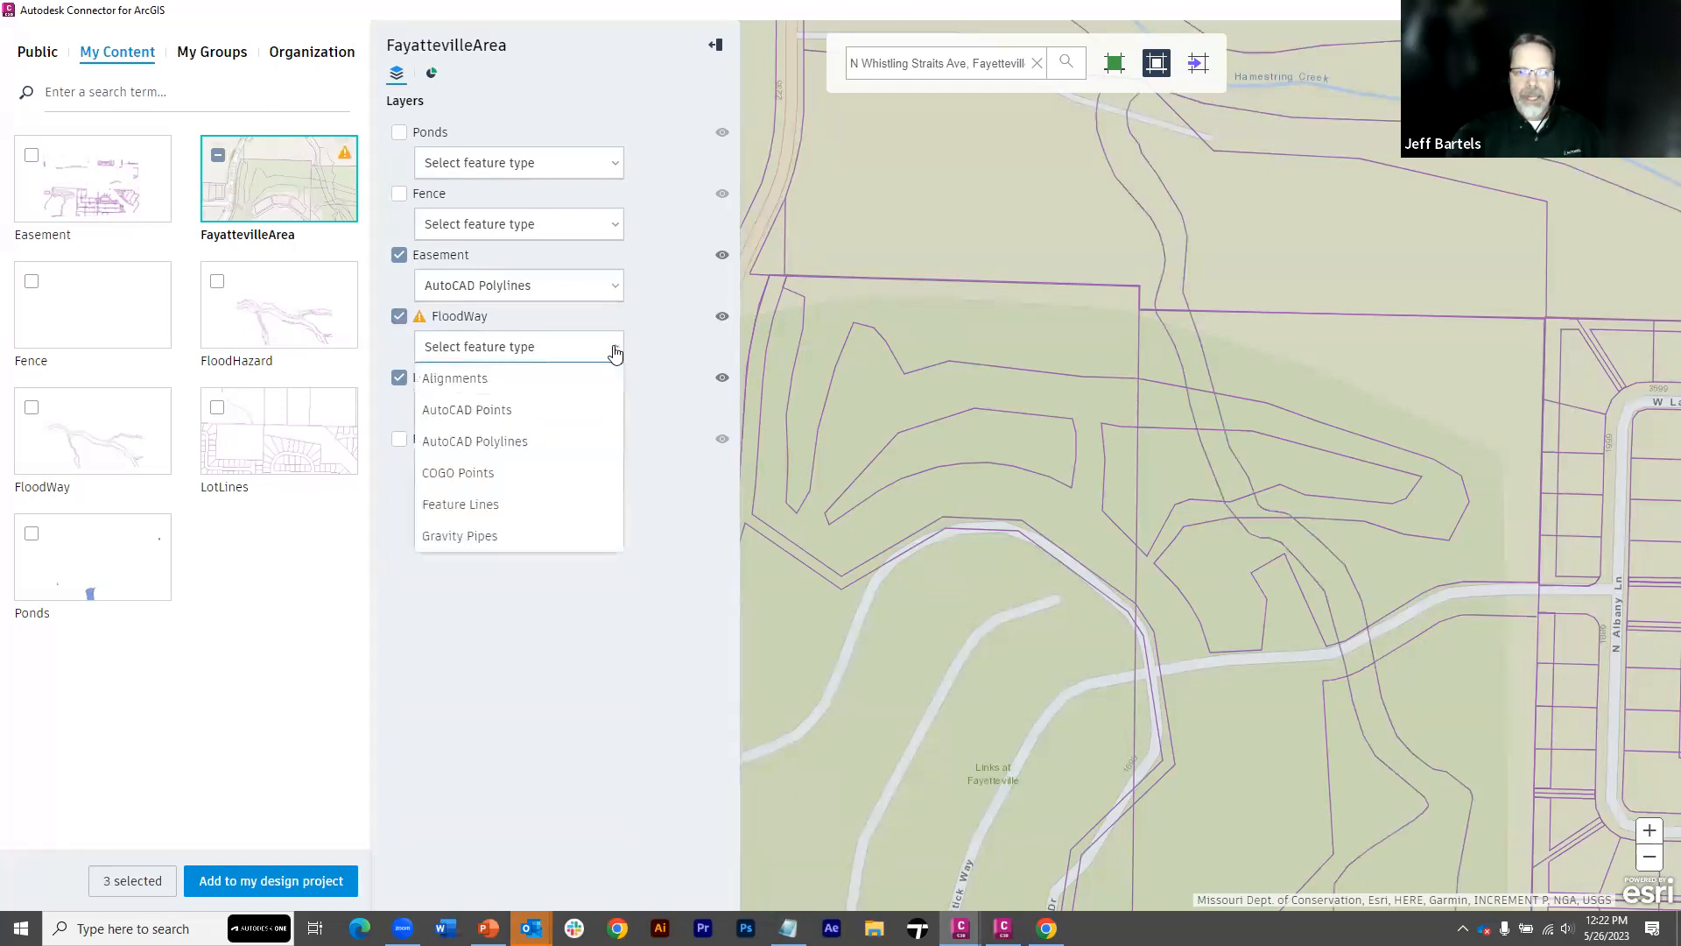
click(474, 505)
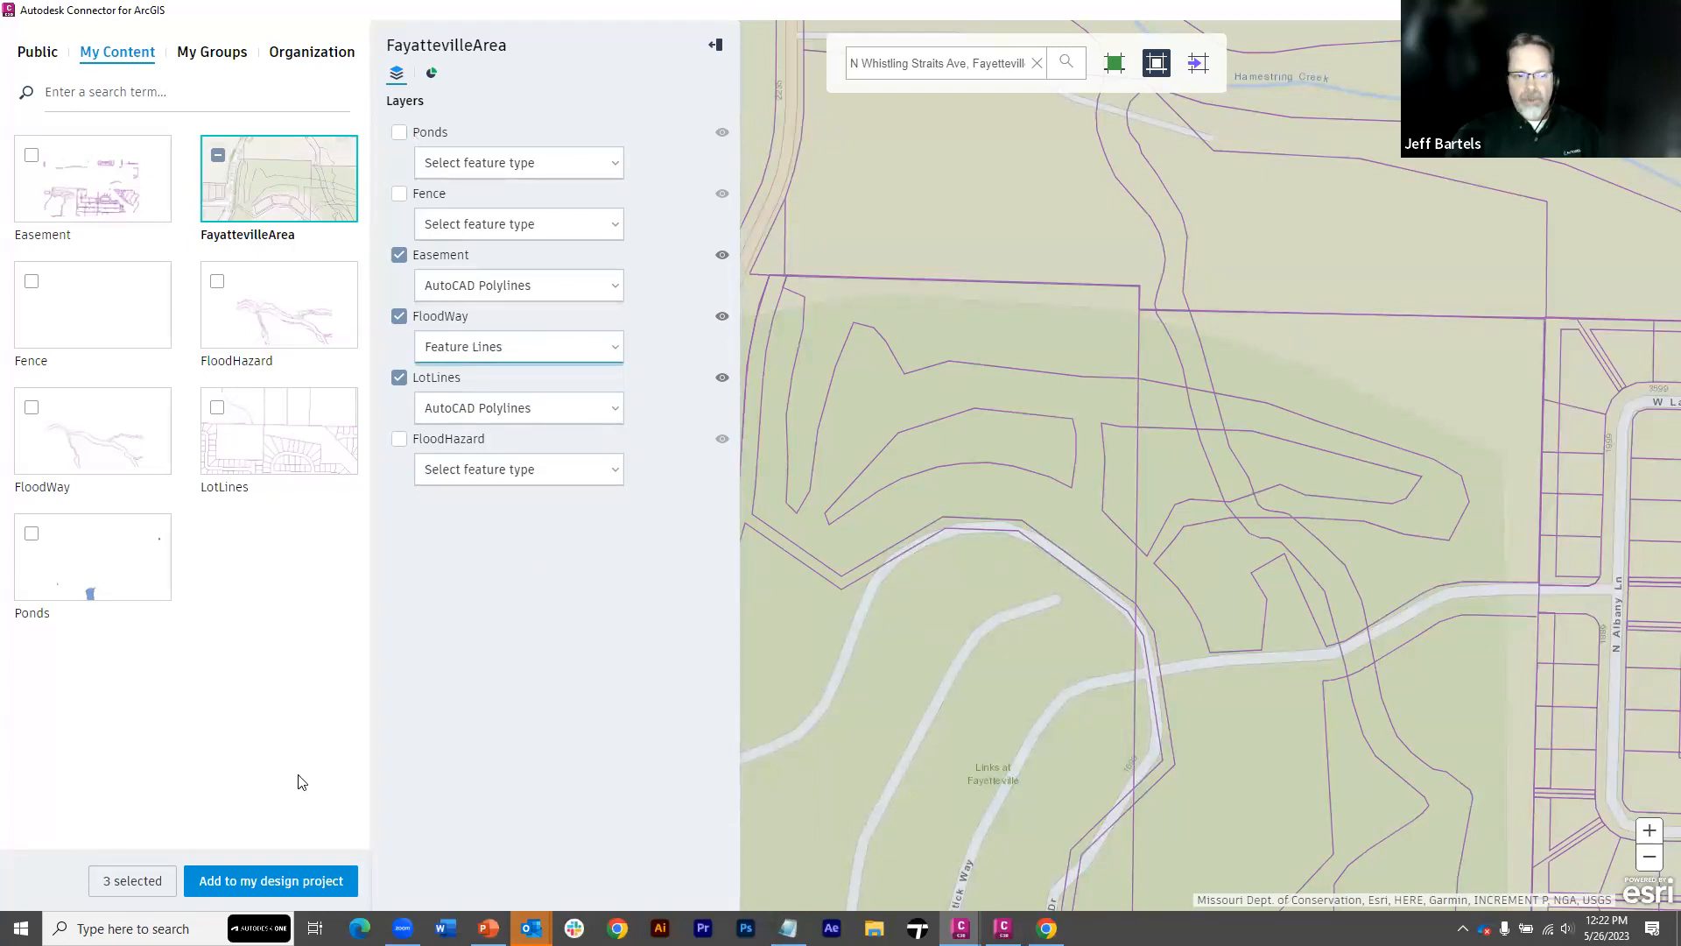
Add the three selected layers to the design project and check where the import settings templates are stored
click(264, 880)
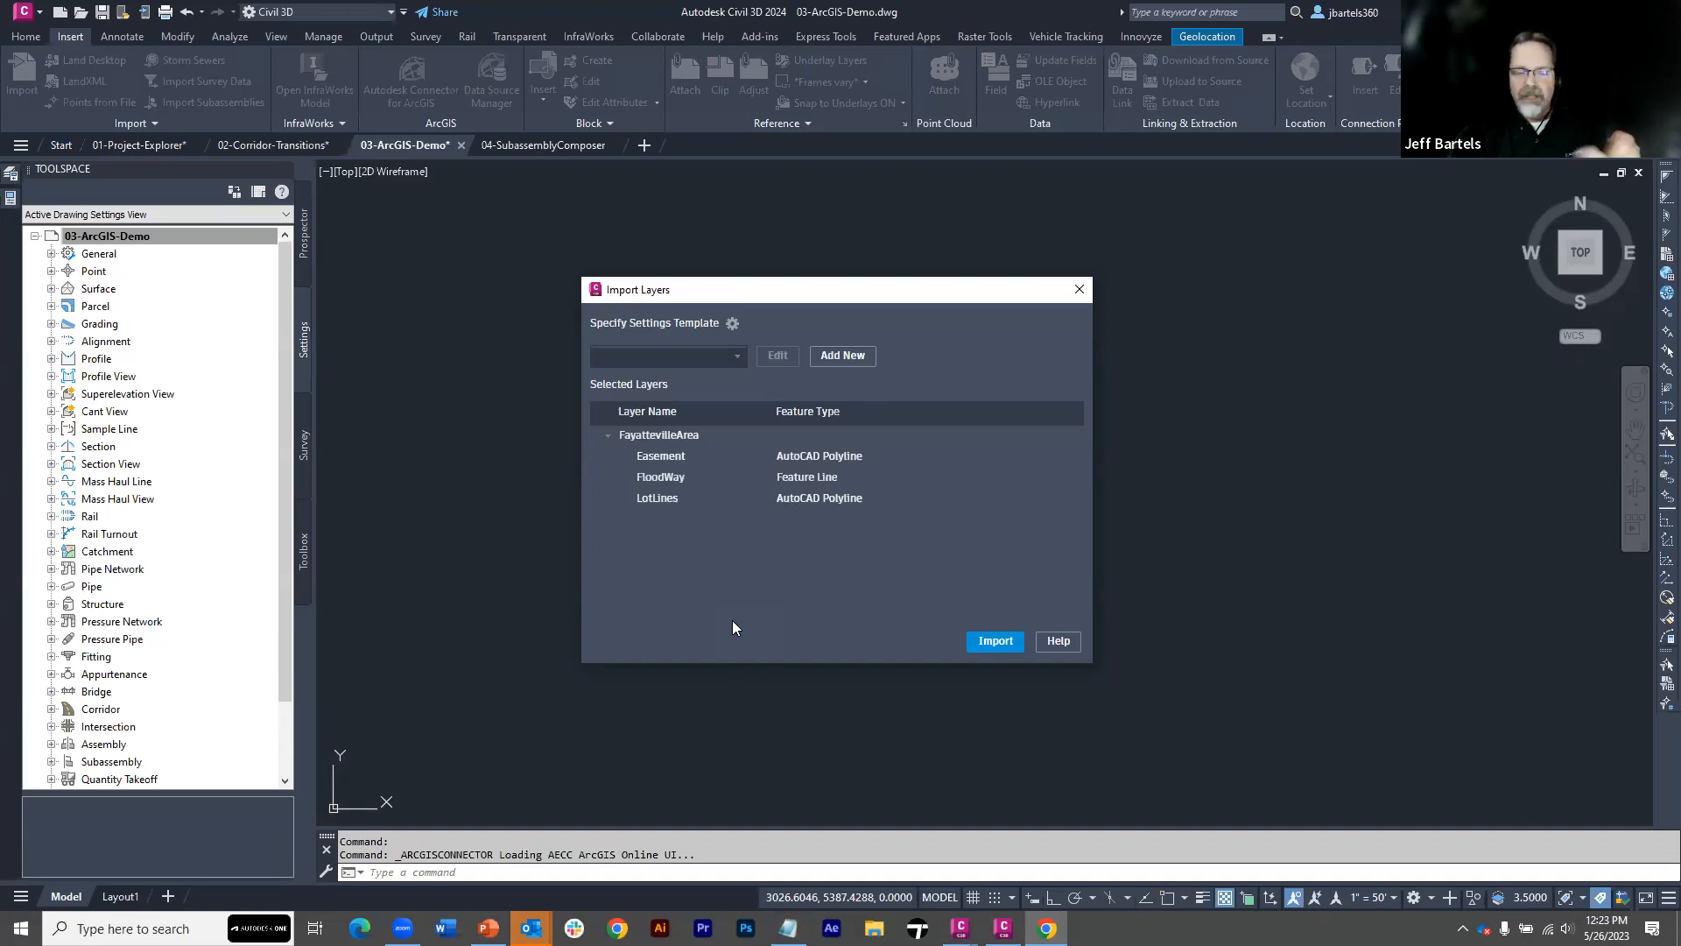
click(732, 328)
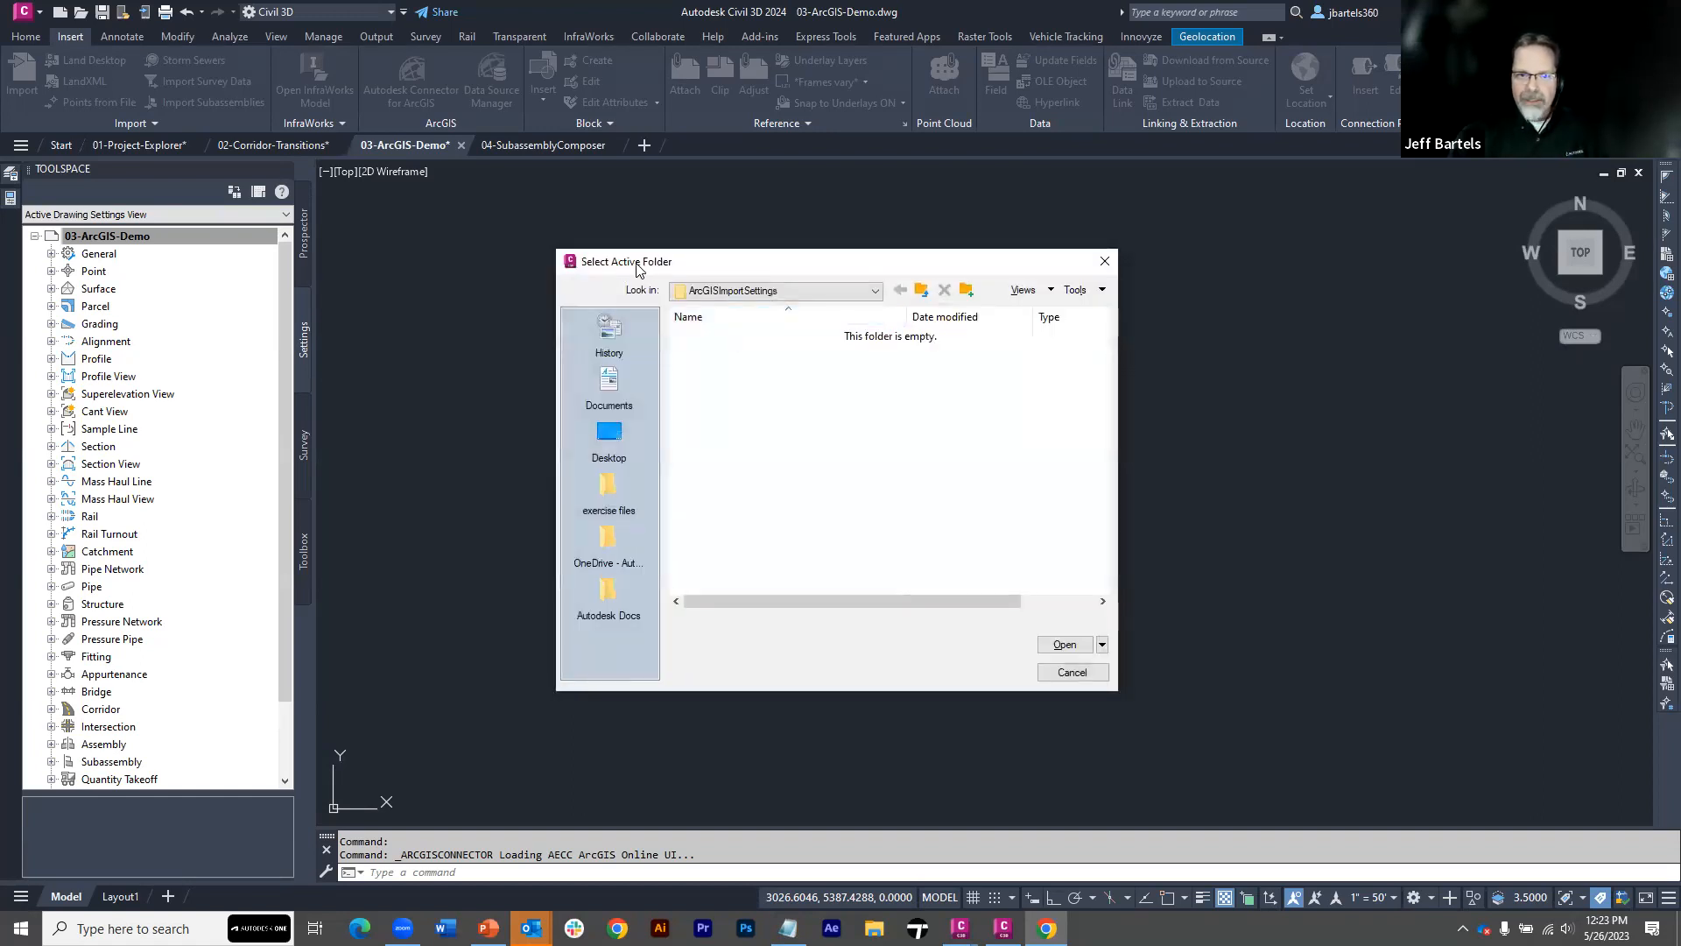
click(874, 293)
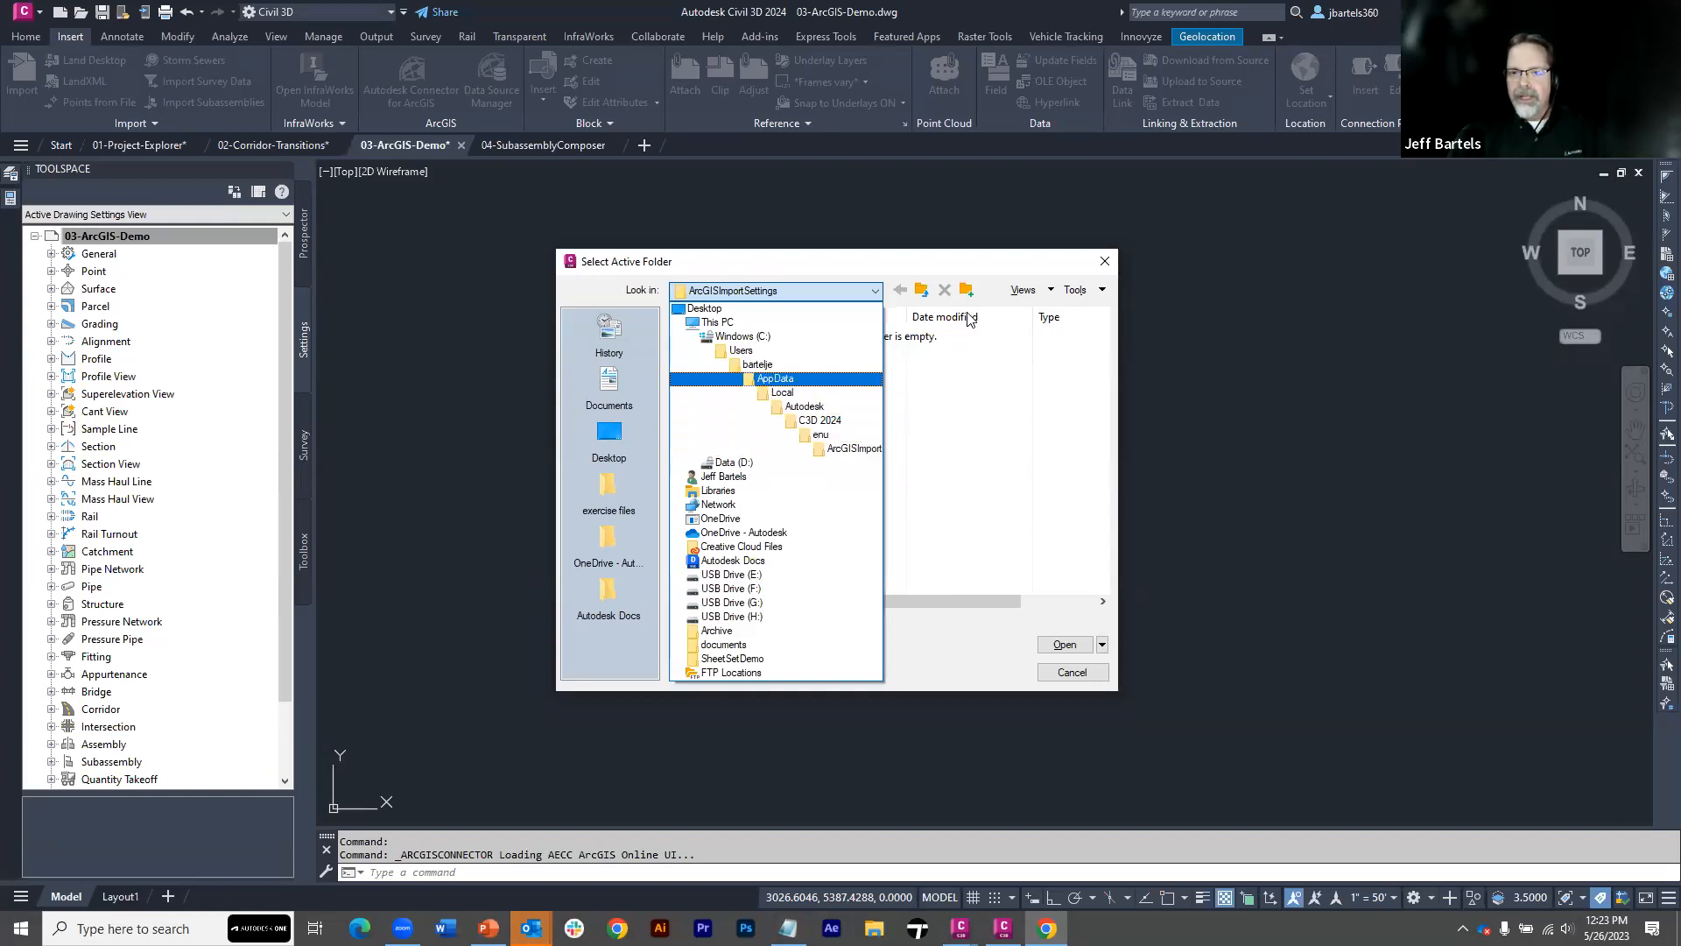
click(1106, 265)
click(1104, 264)
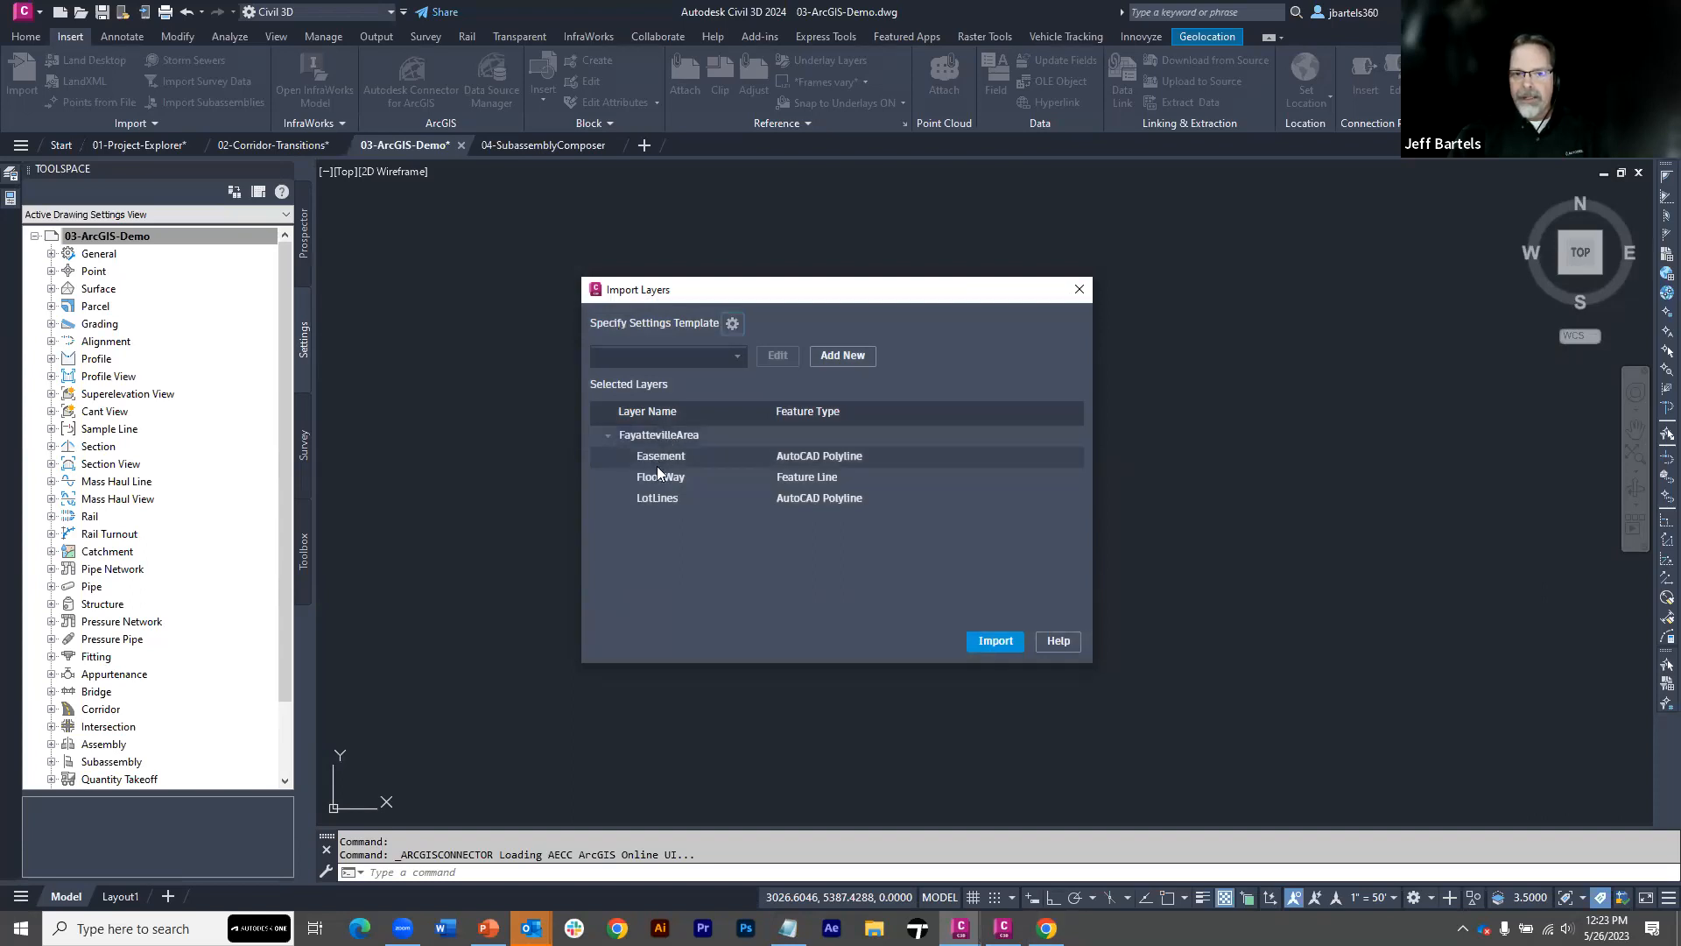
Create a new import settings template named Fayatteville-Demonstration
click(839, 356)
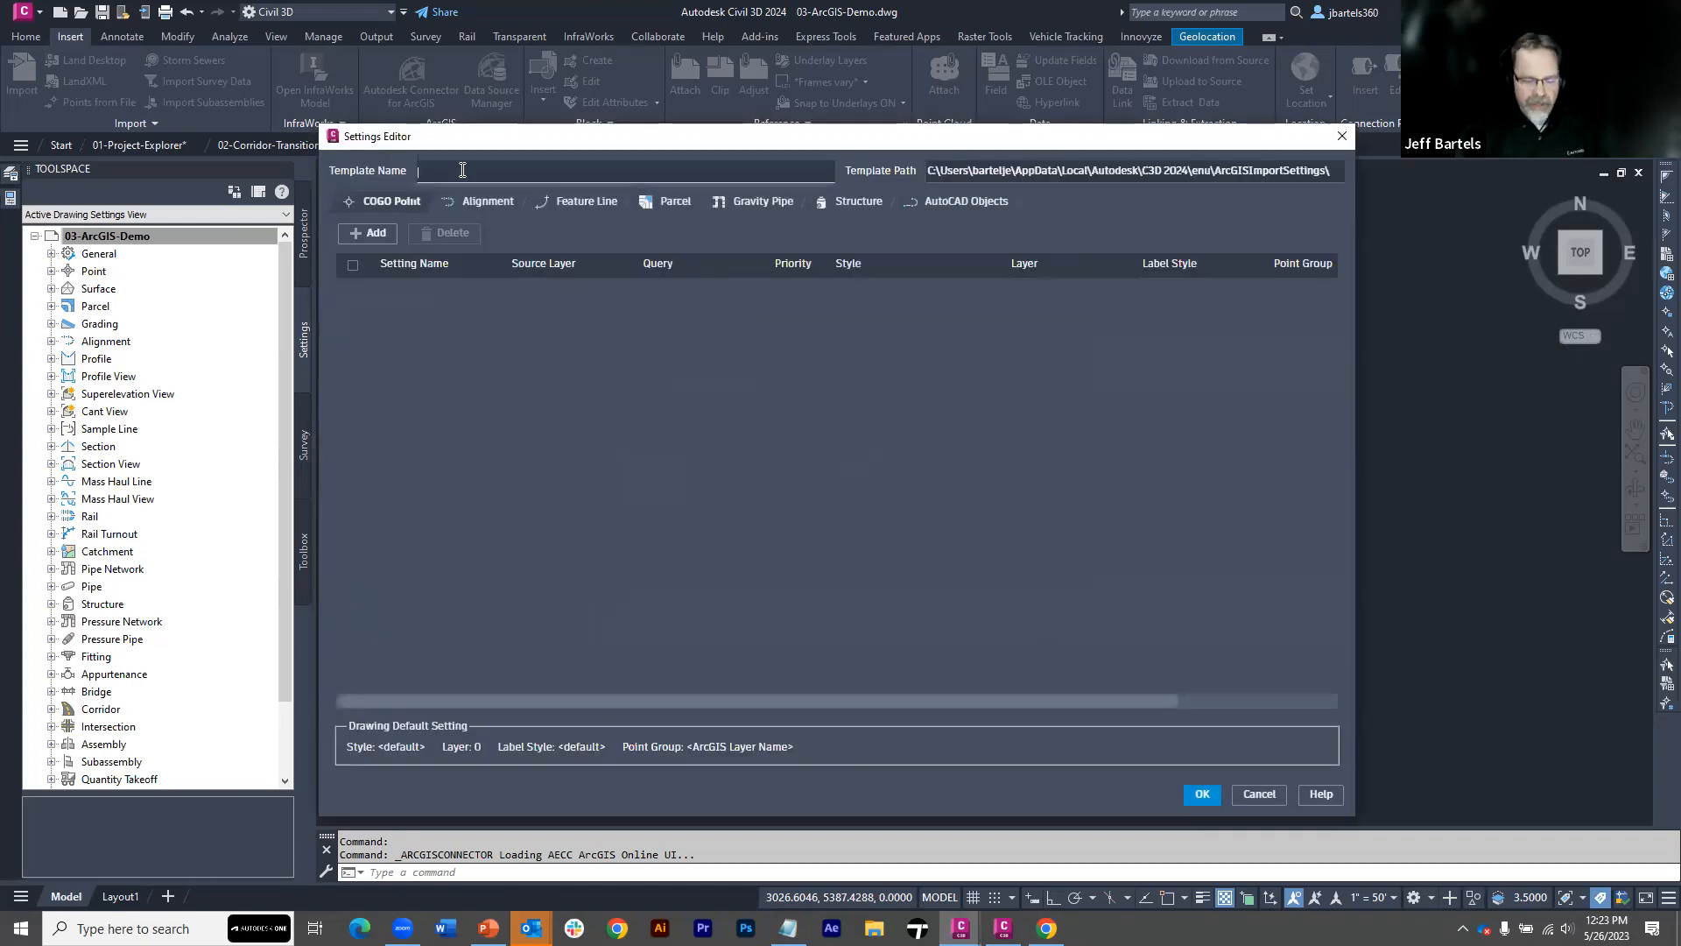
text(Fayatte)
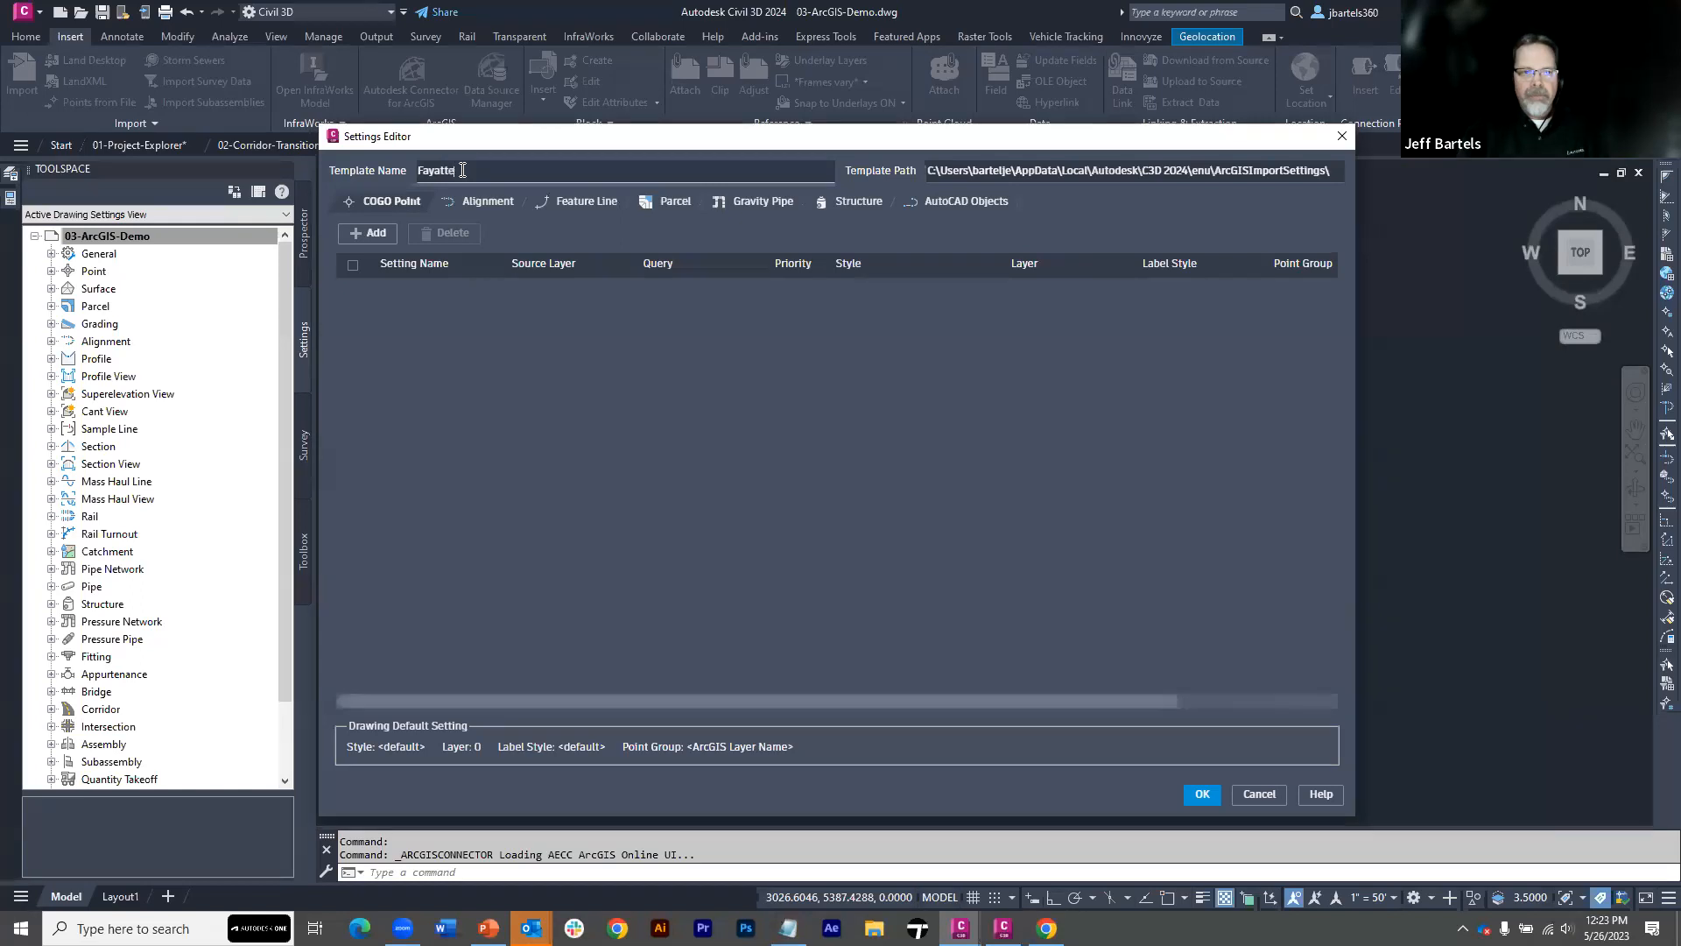
text(ville-Dem)
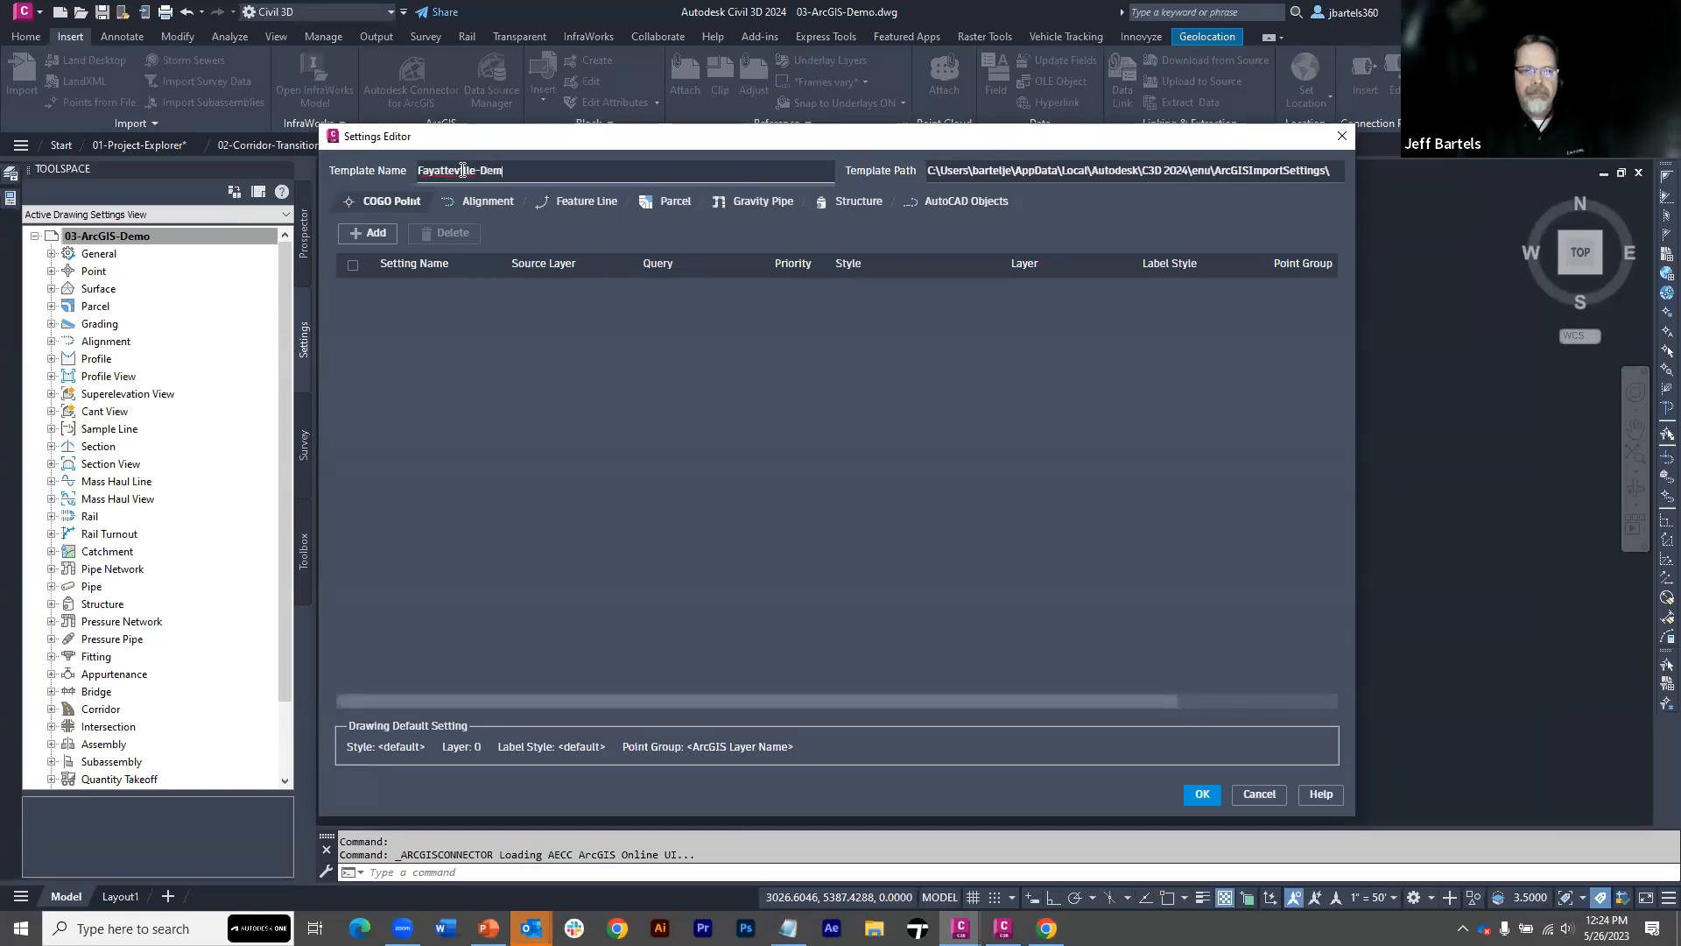
text(onstration)
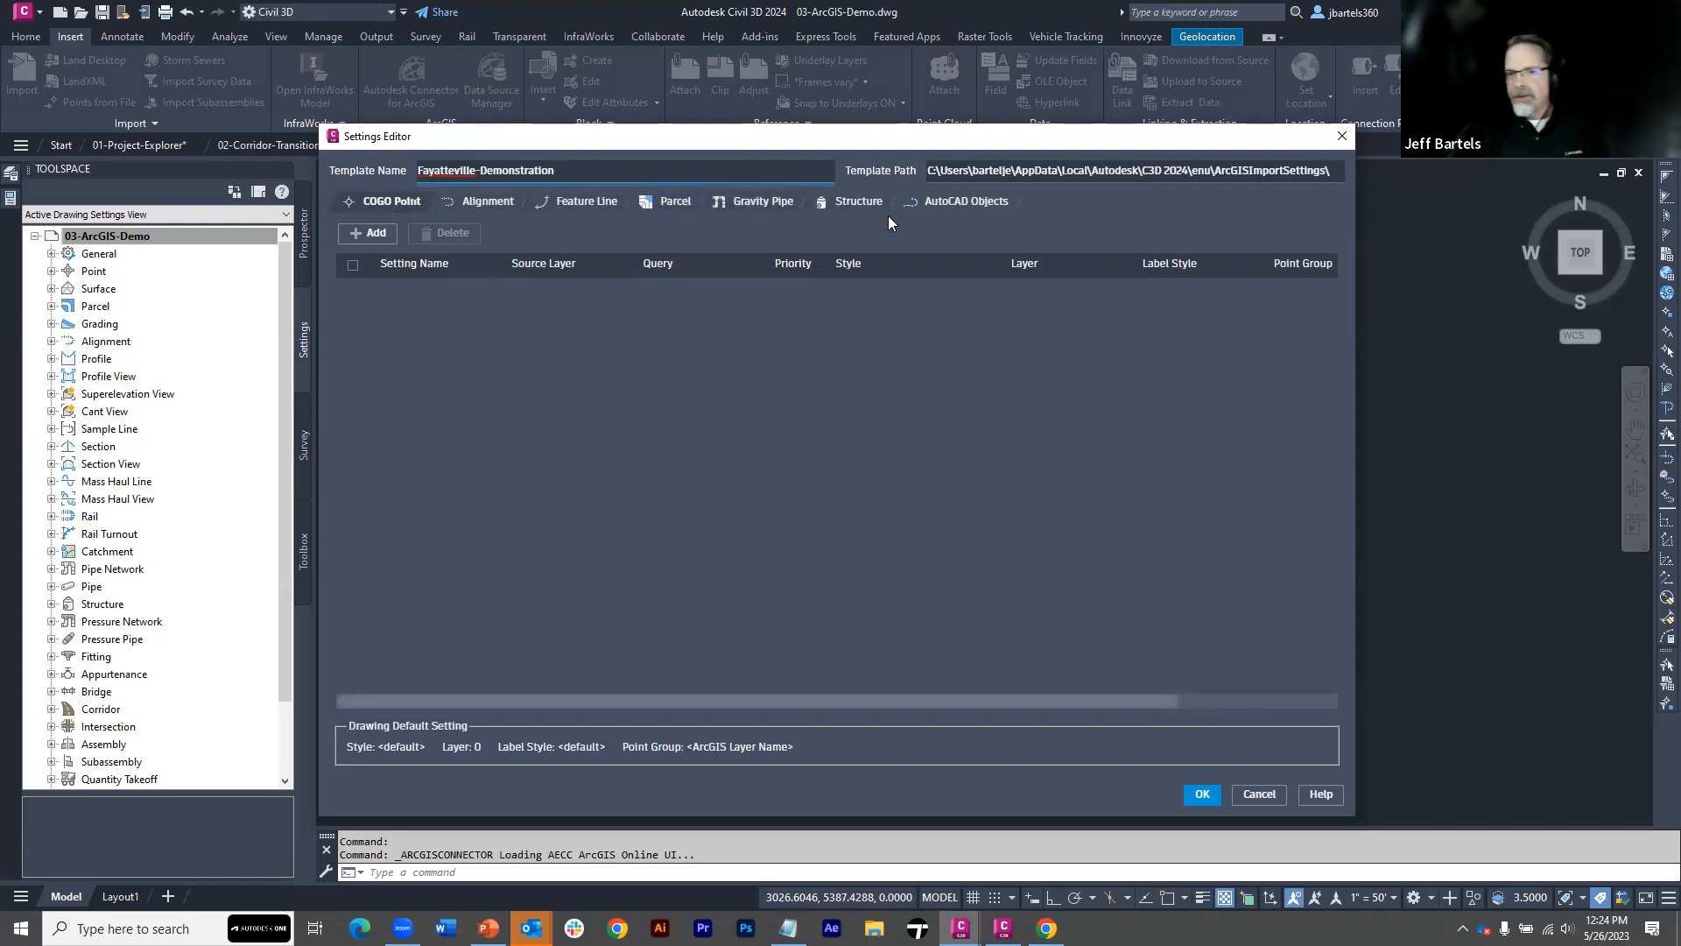
Add an import setting for AutoCAD objects to the template and name it Lot Geometry
click(956, 208)
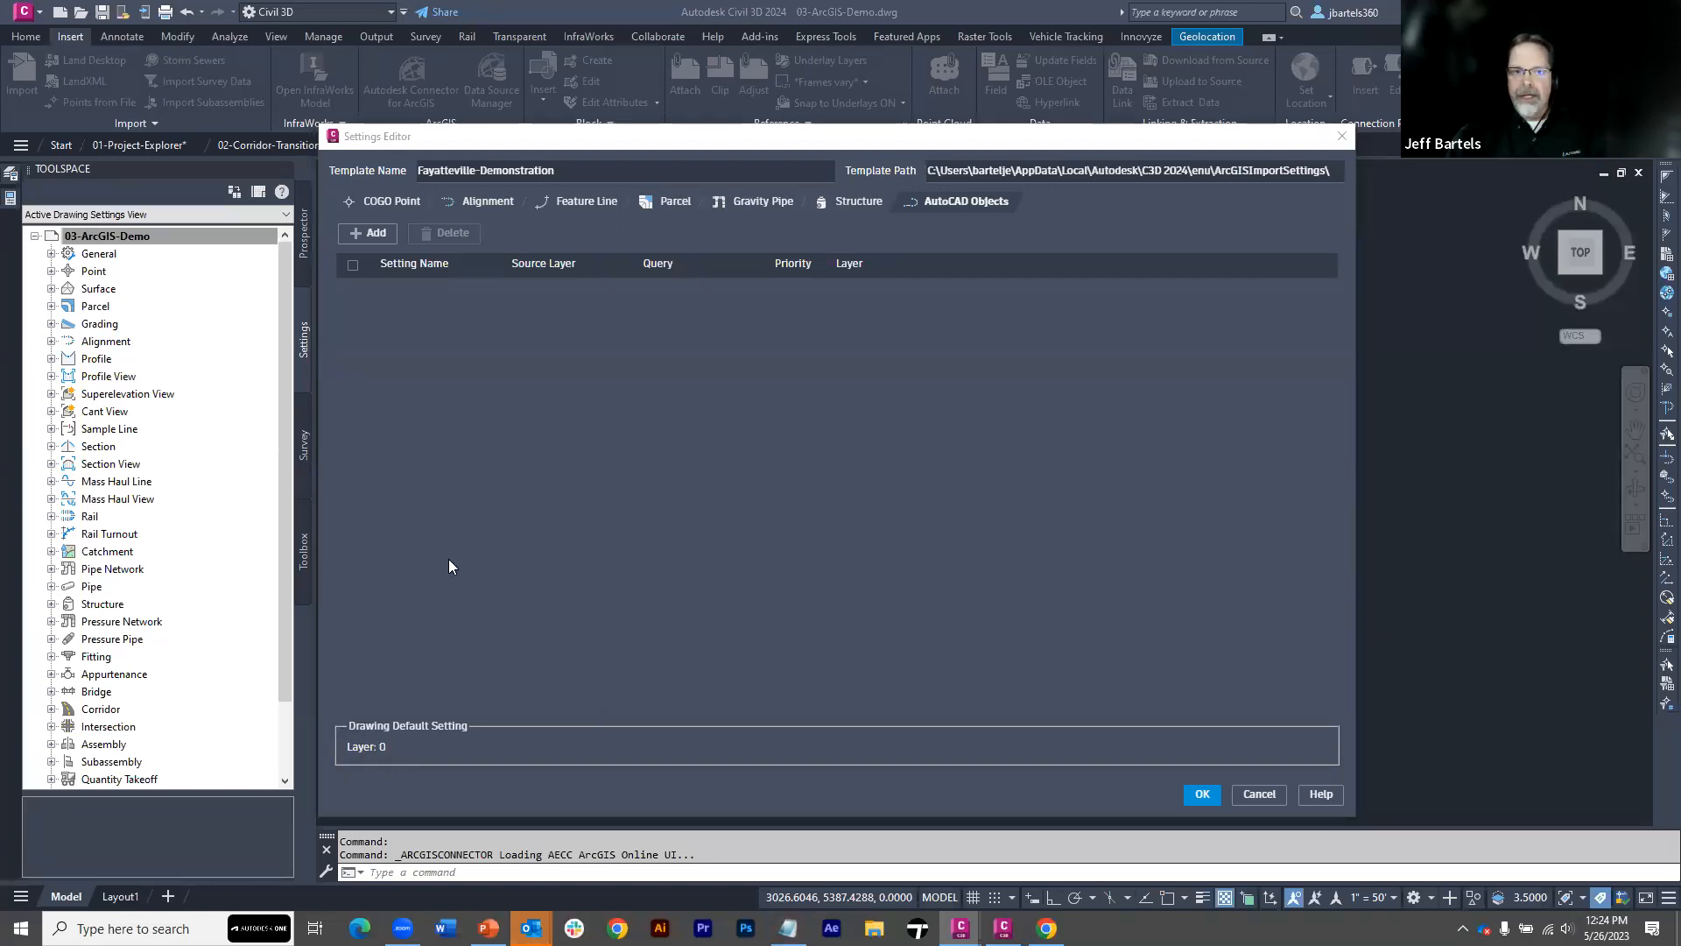
click(573, 201)
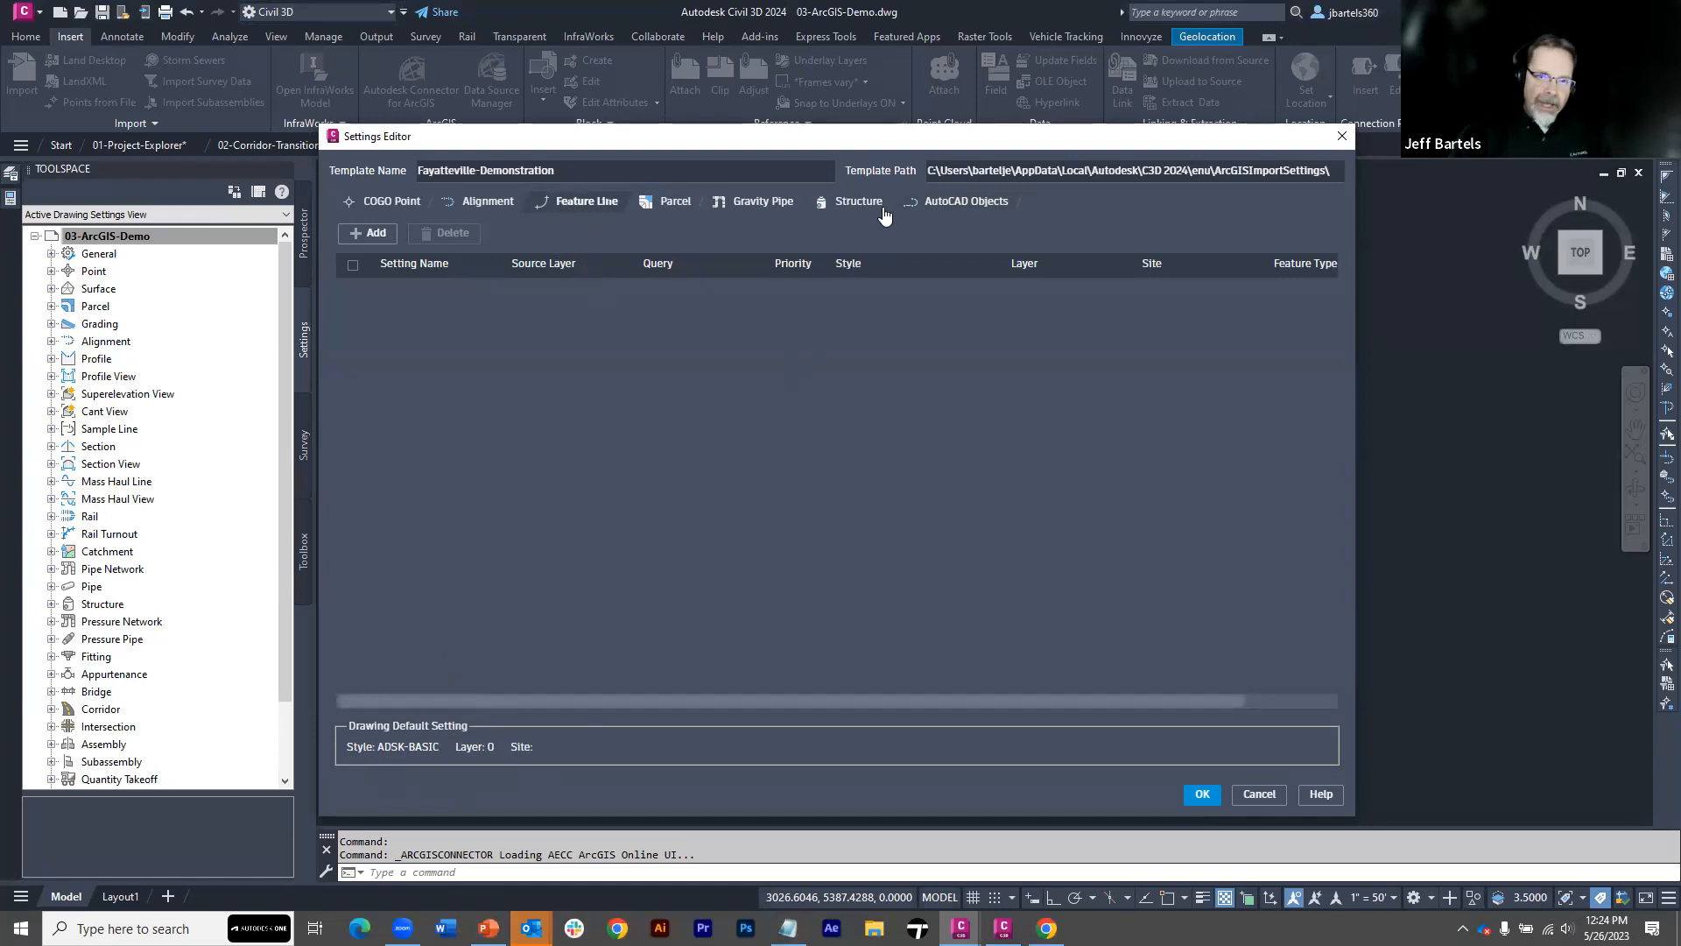
click(937, 207)
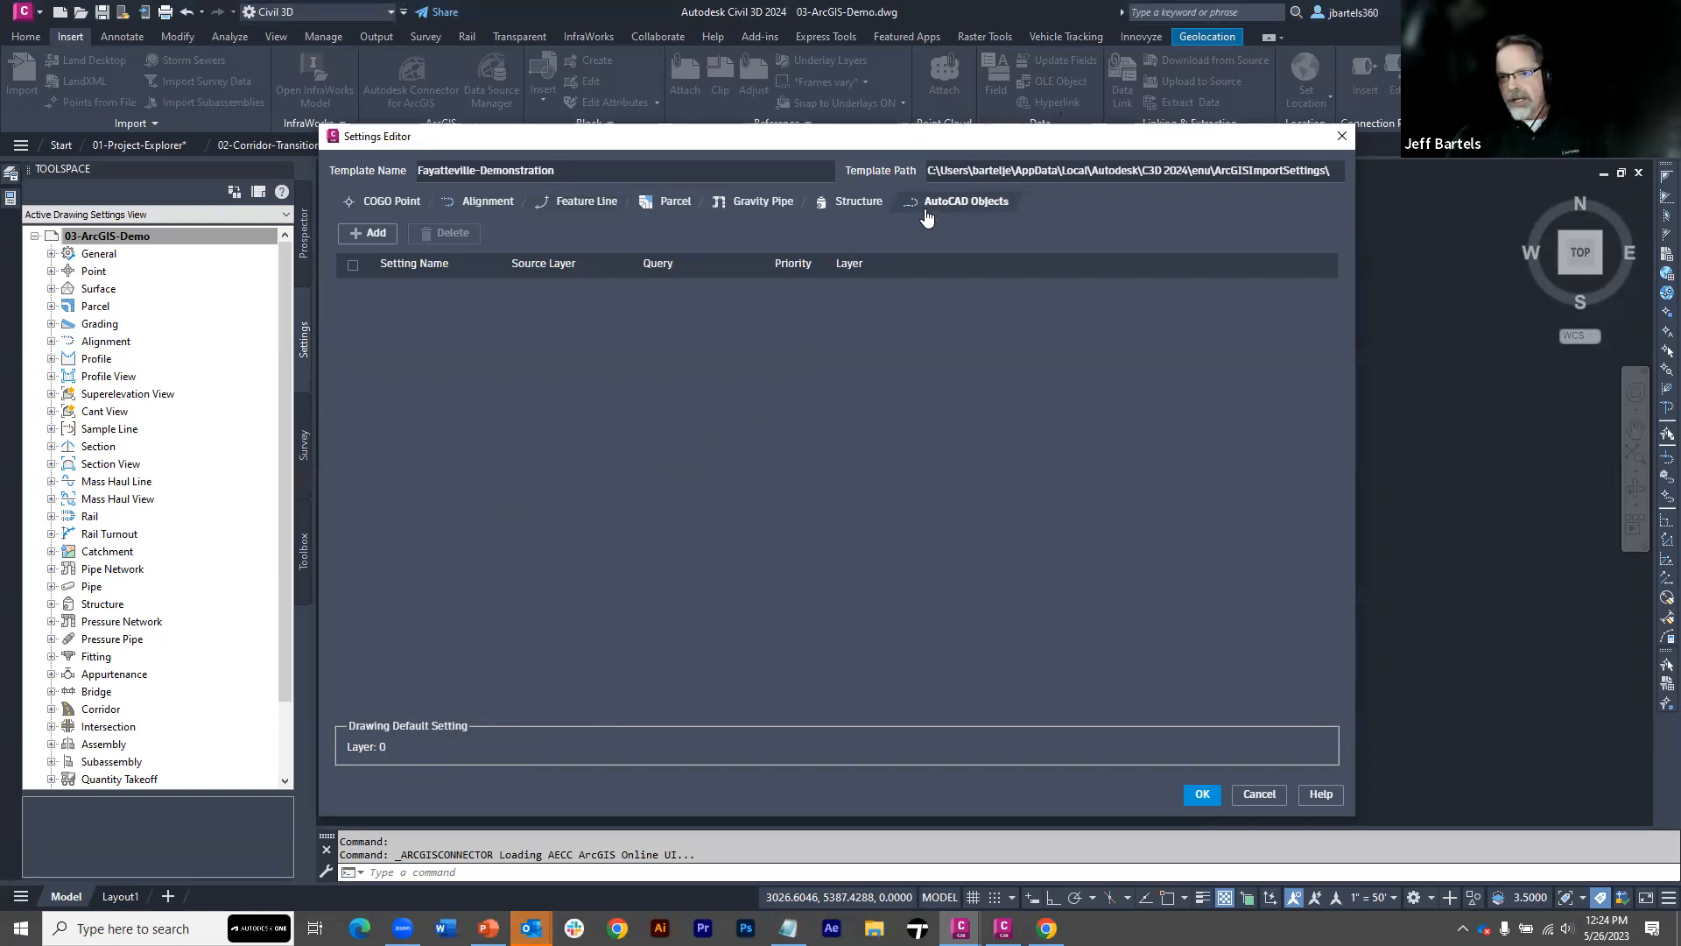
click(371, 234)
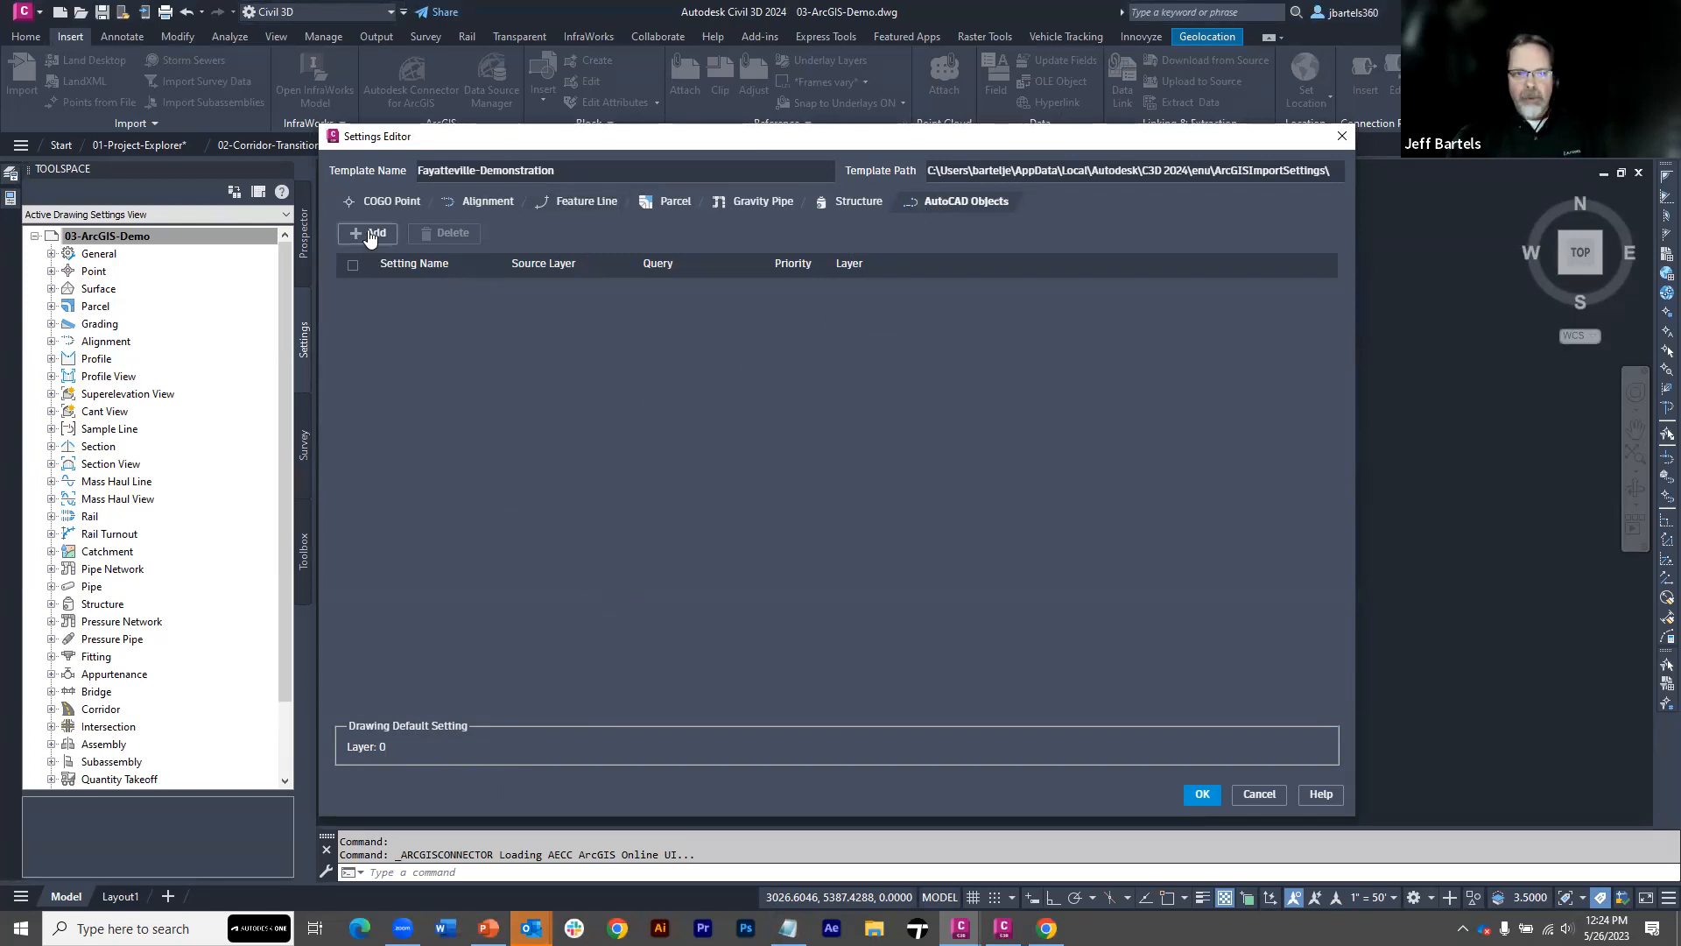
click(401, 289)
click(401, 289)
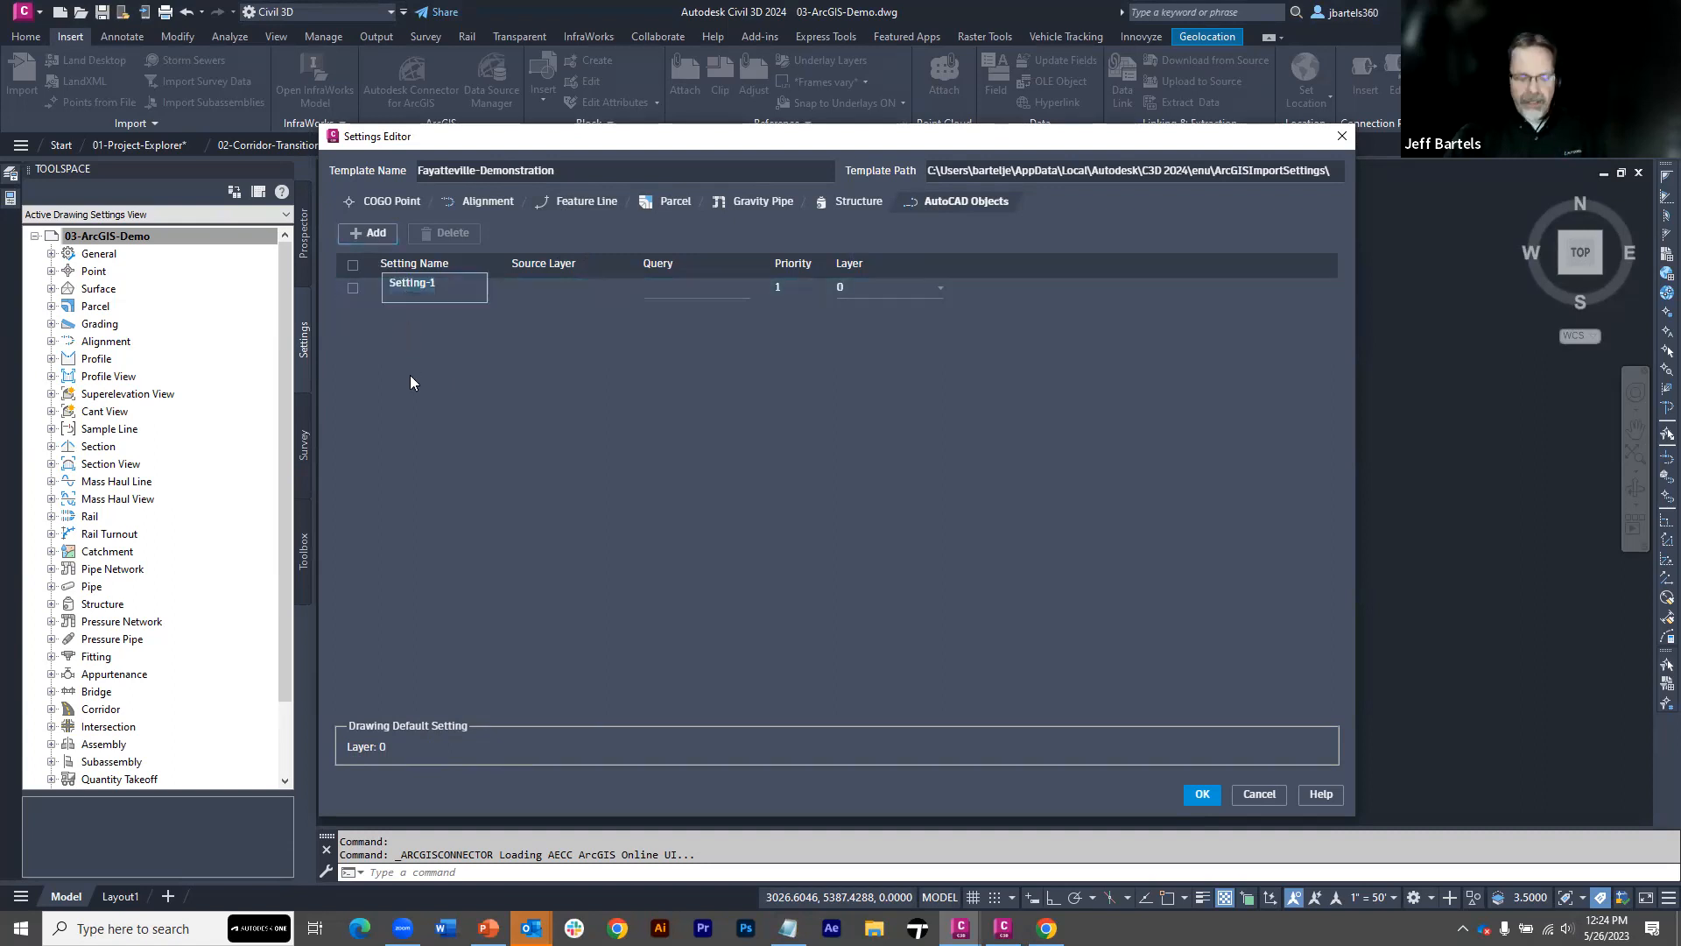
text(L)
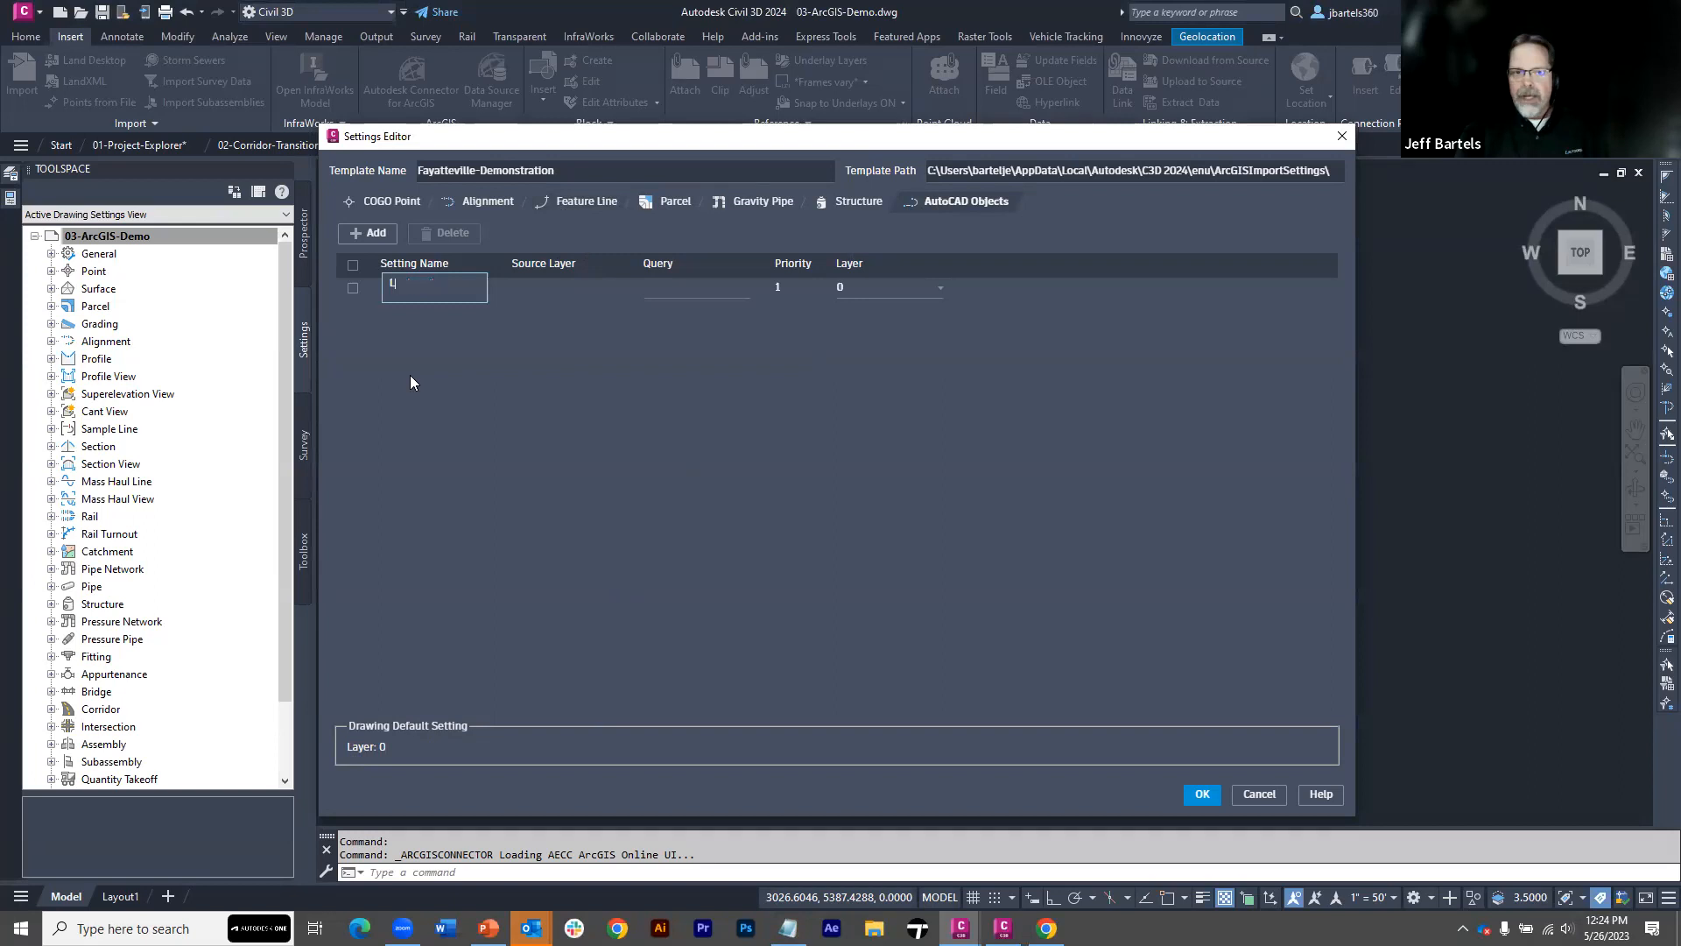
text(ot Ge)
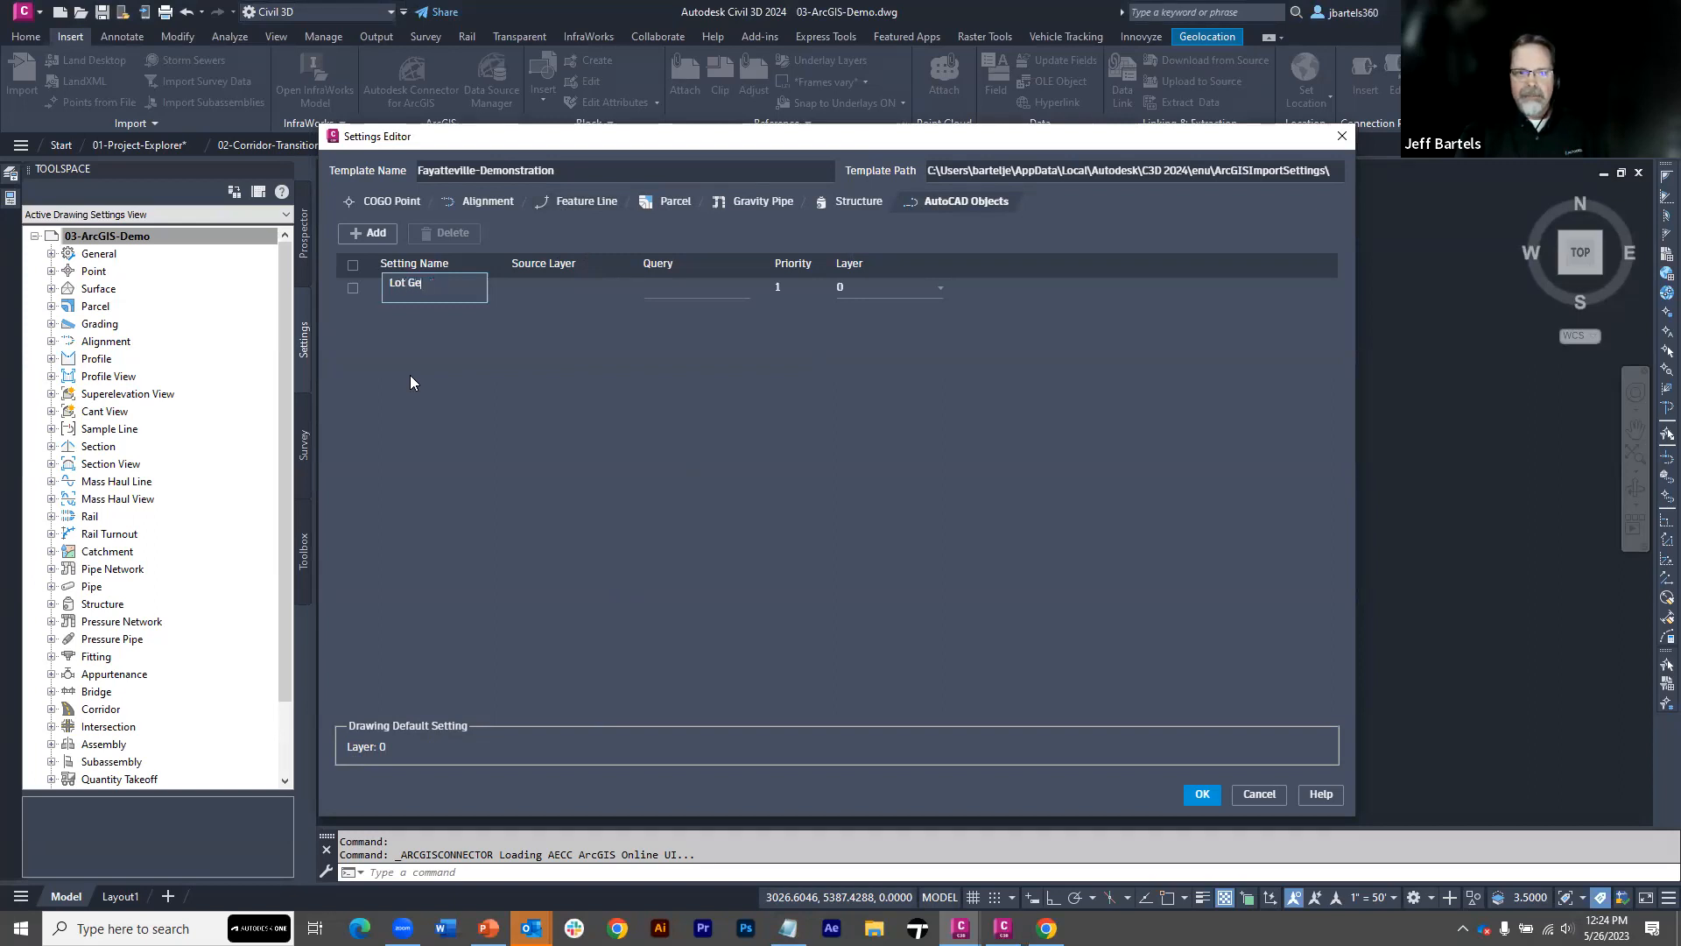
text(ometry)
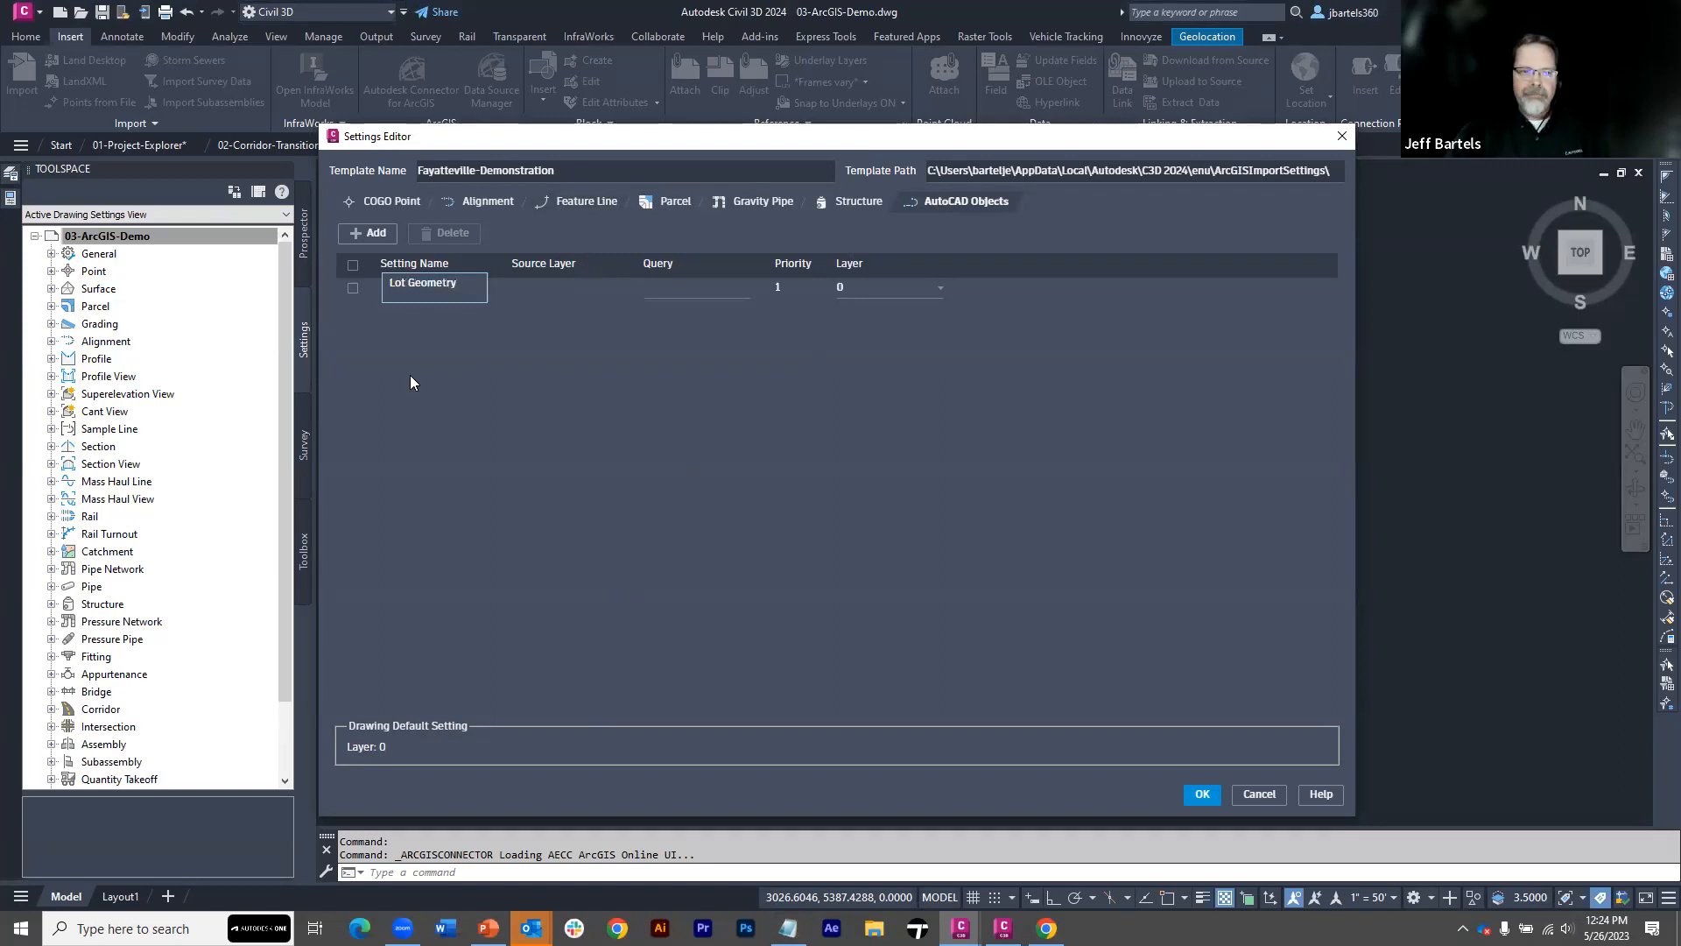
key(Return)
Examine the query options of the Lot Geometry setting, including the available property sources such as LotLines
click(545, 292)
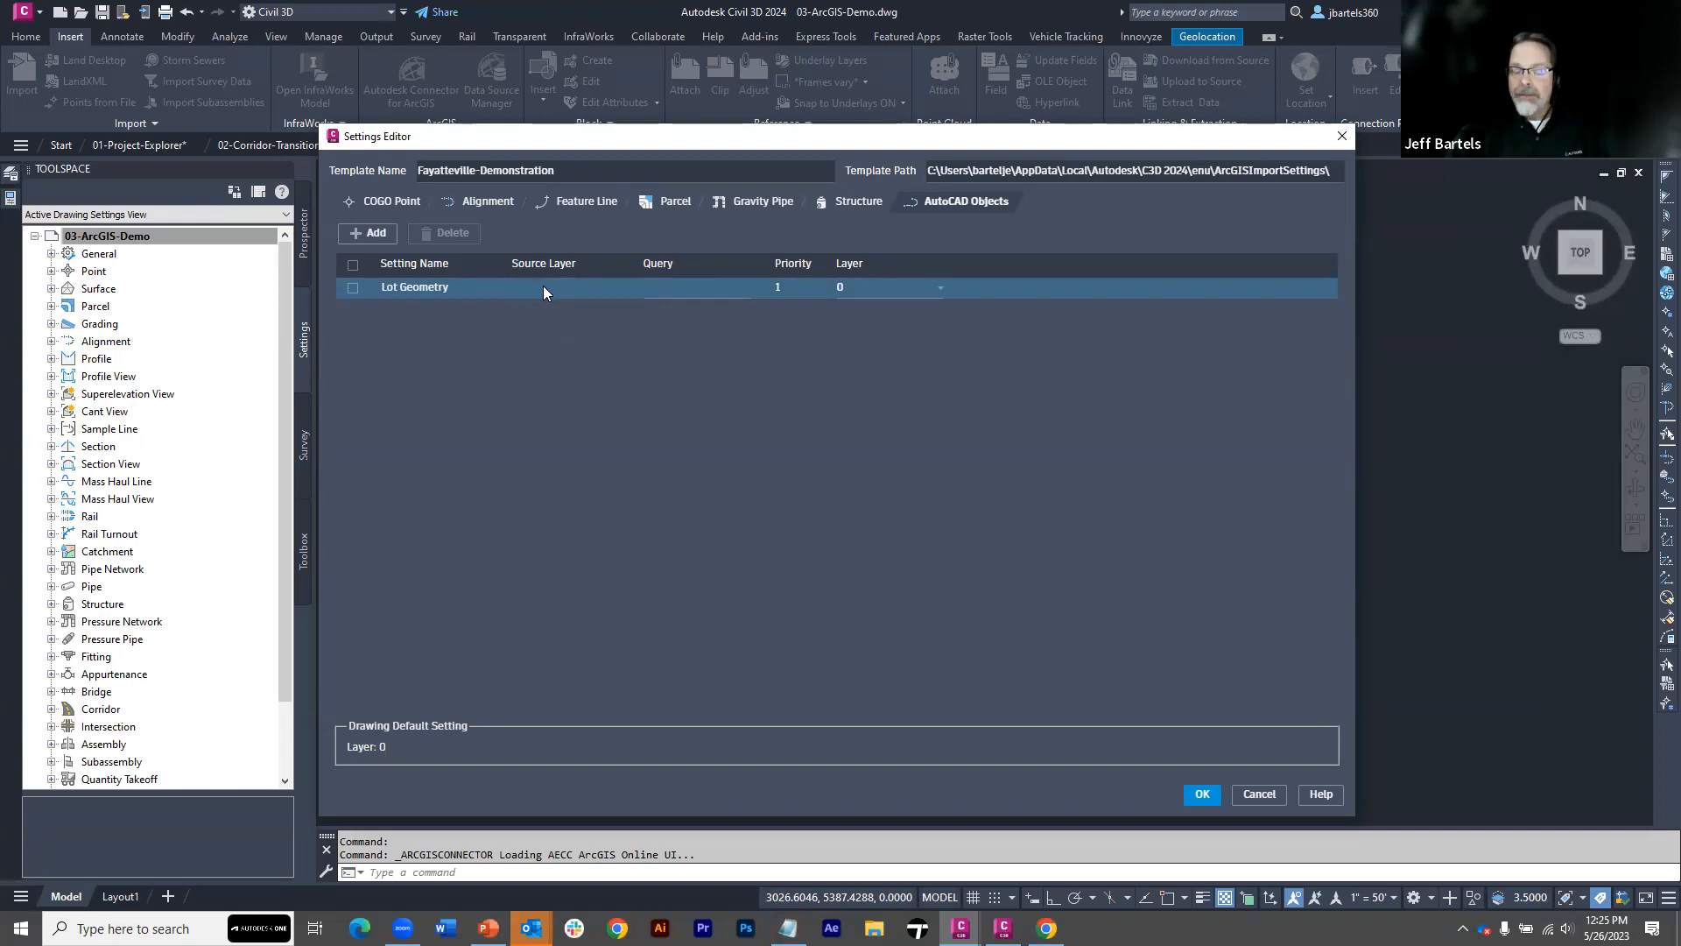
click(674, 286)
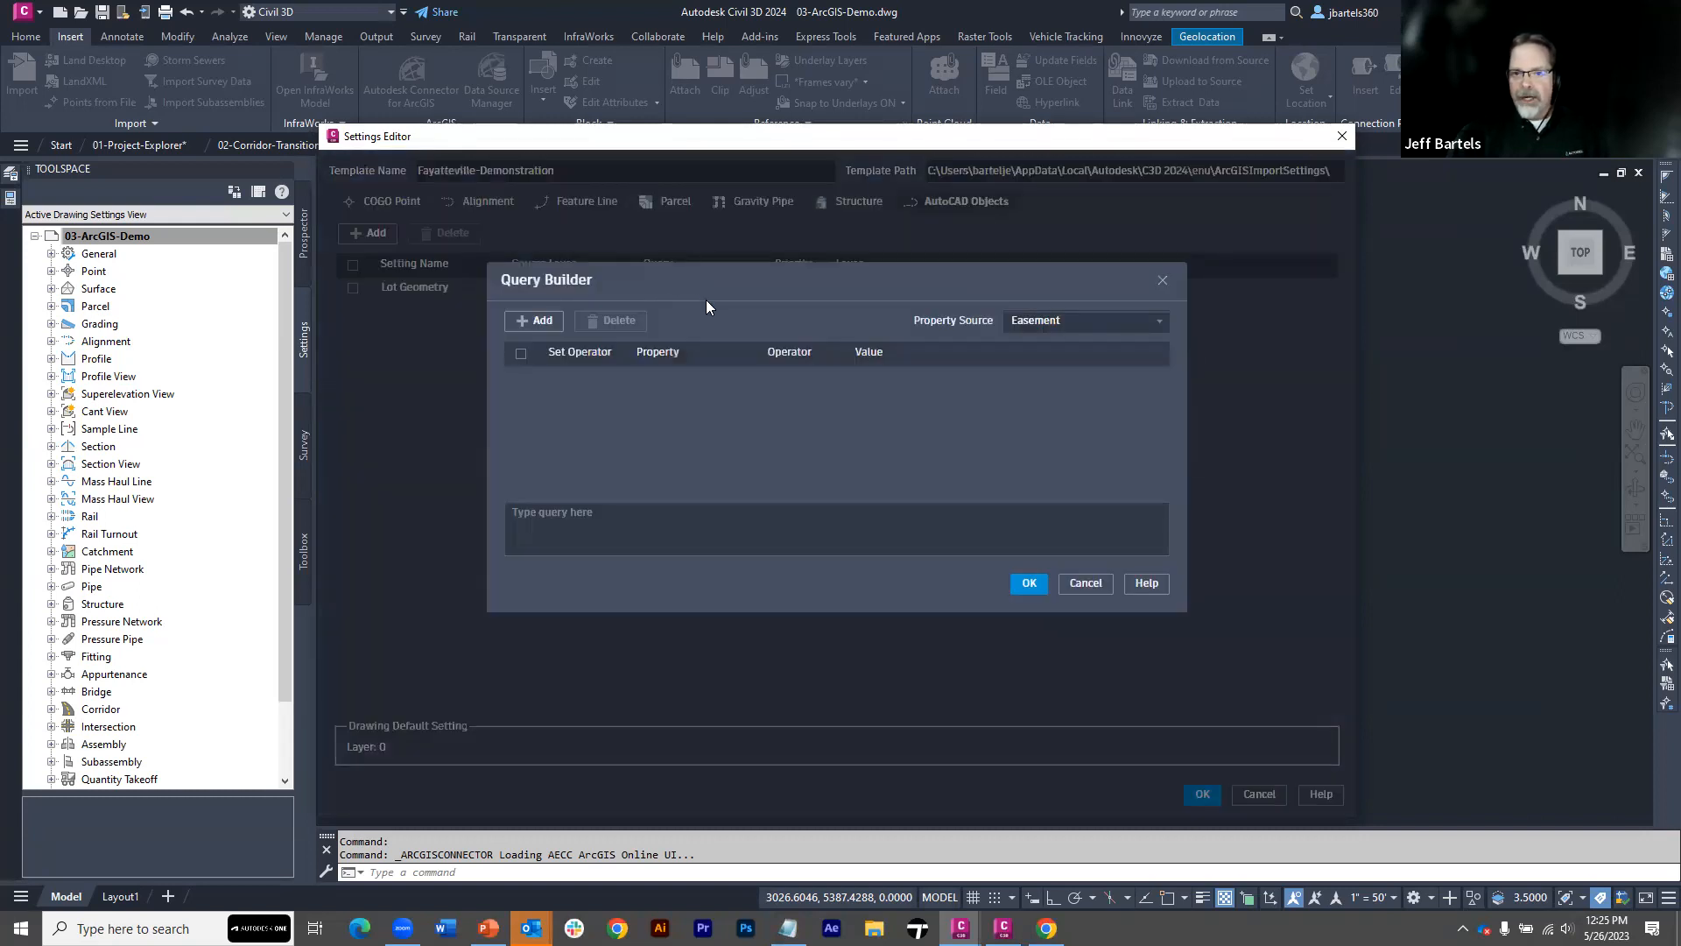
click(1154, 321)
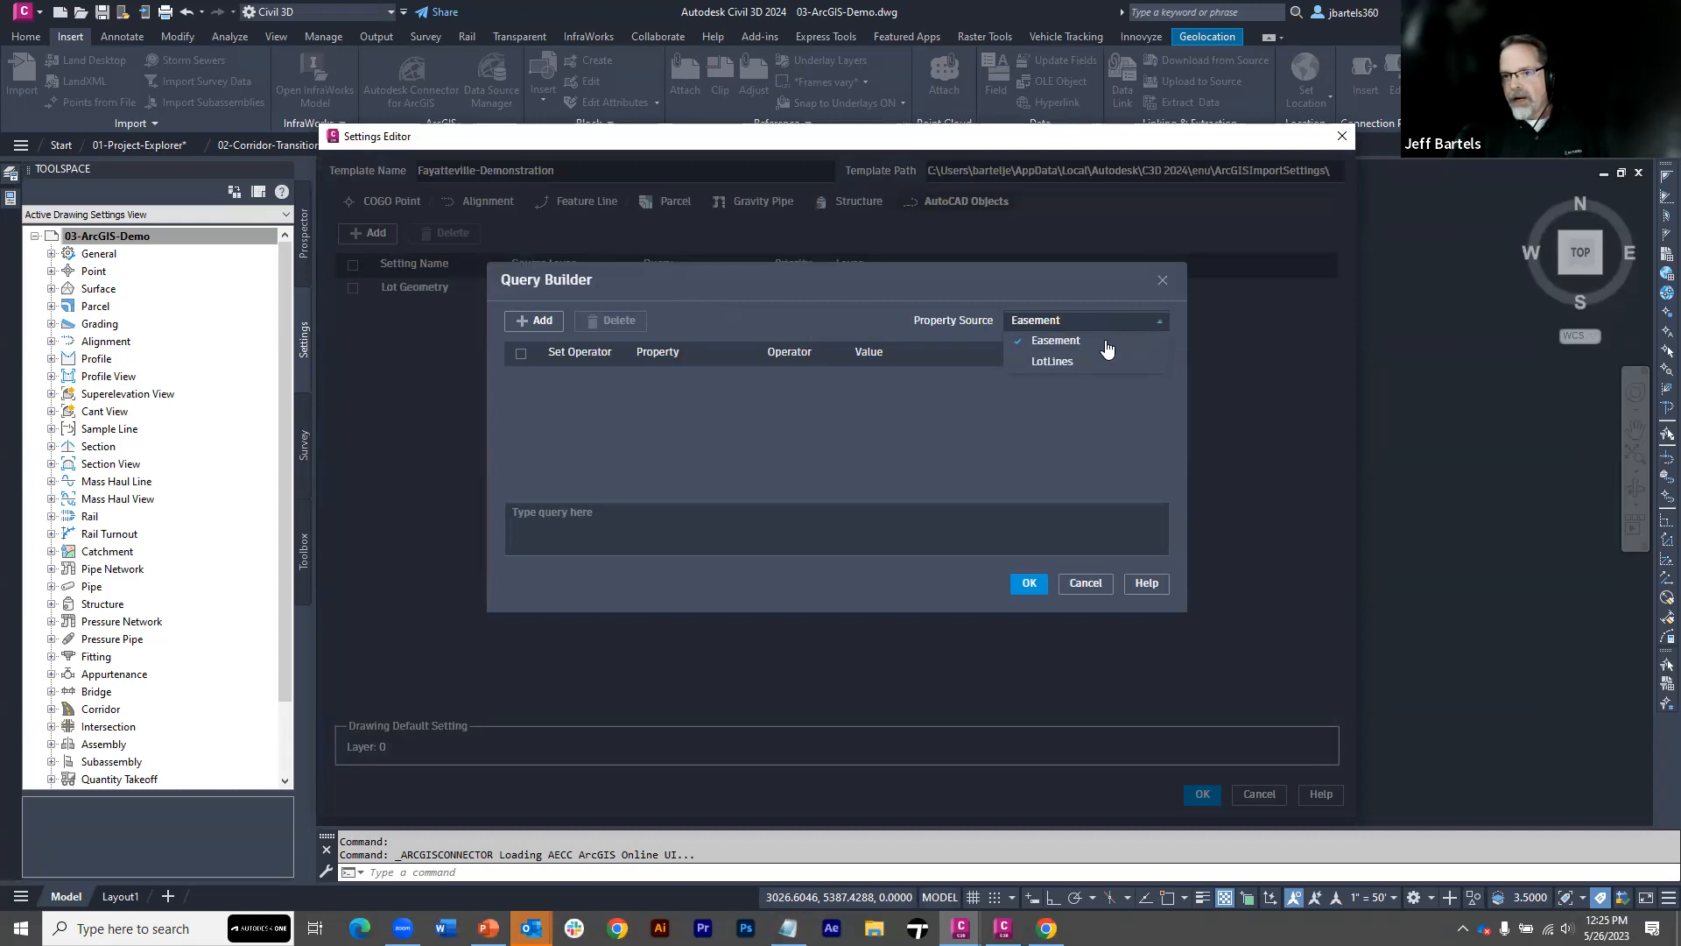
click(1057, 362)
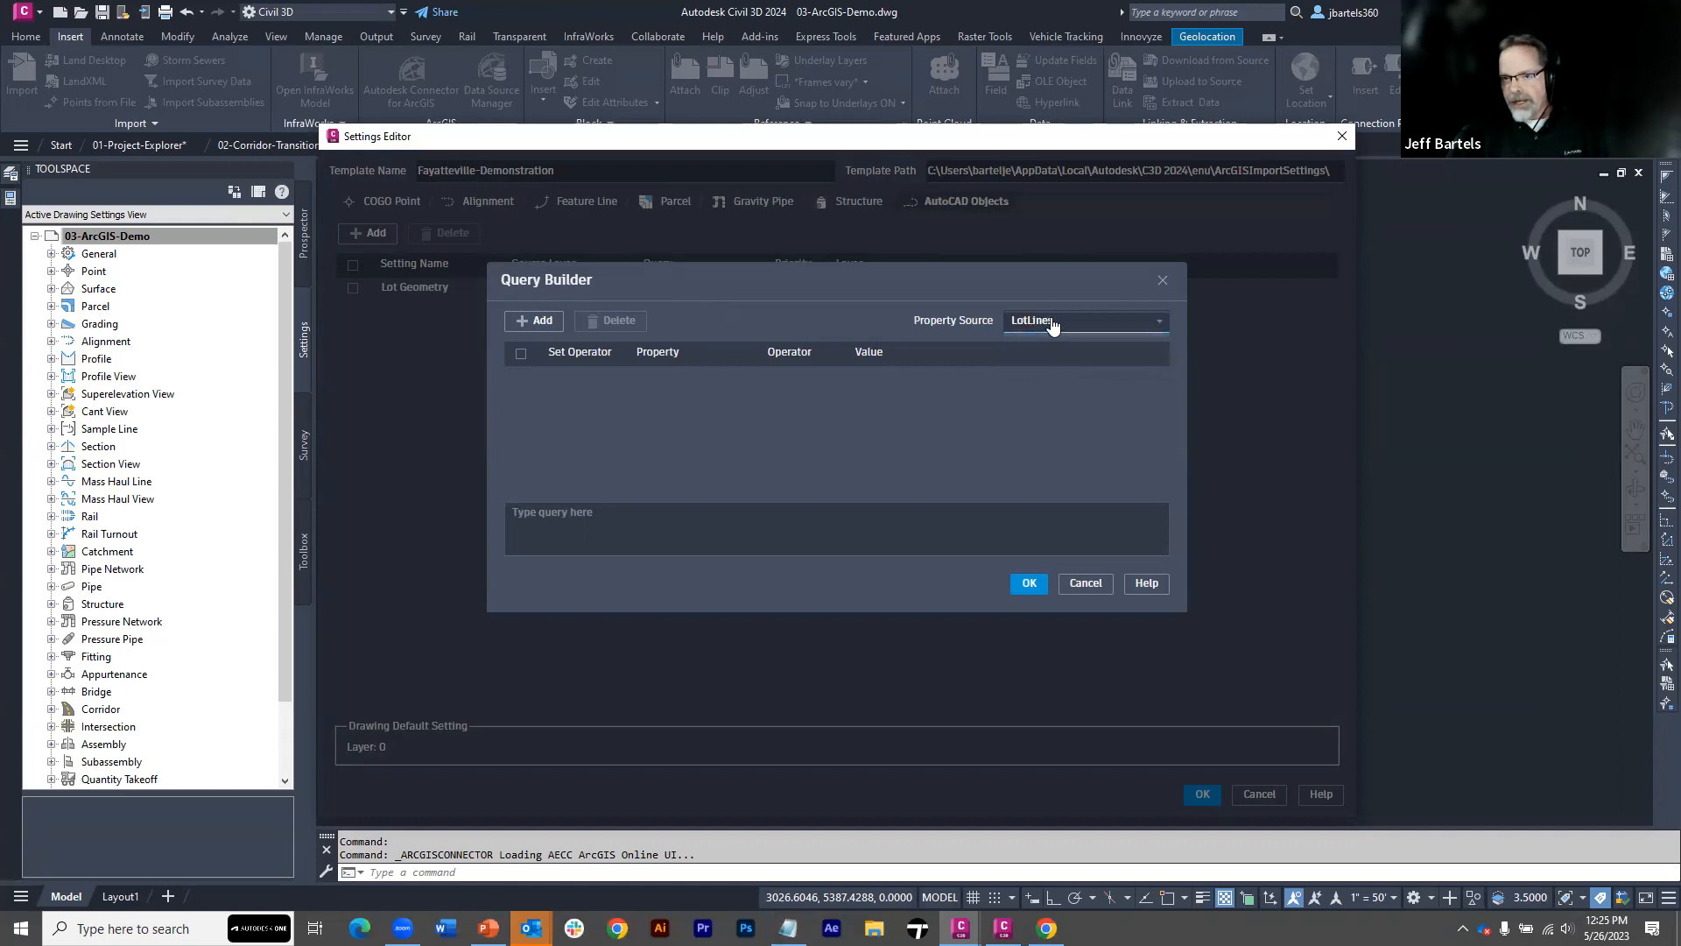
click(1020, 323)
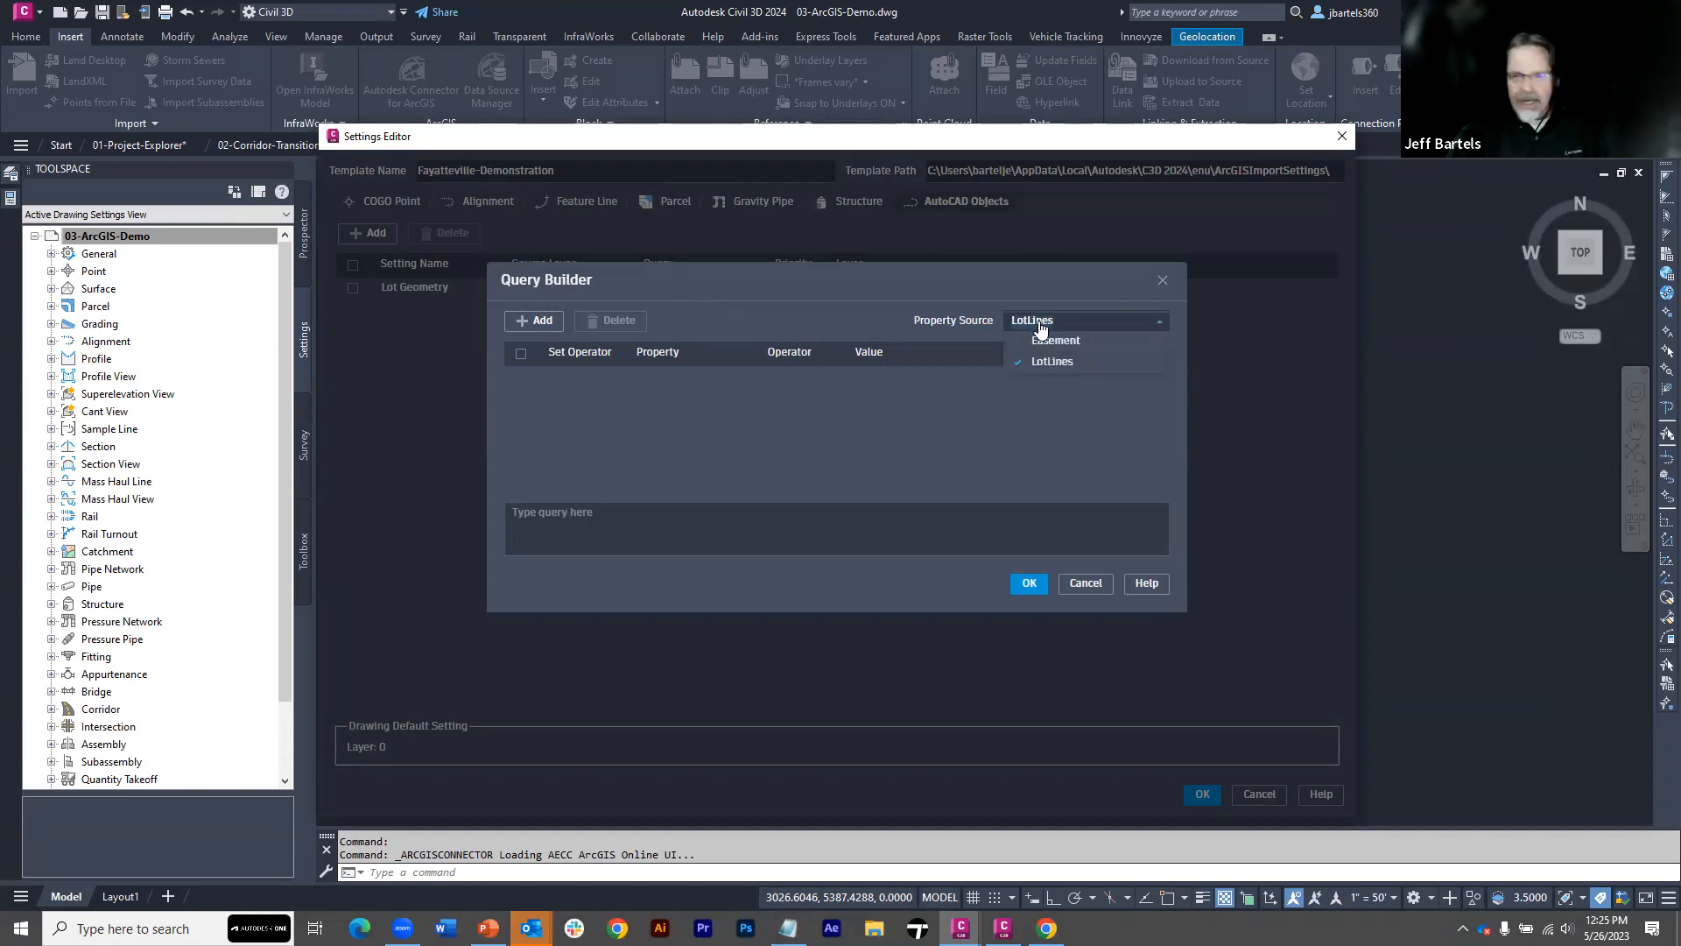
click(1162, 280)
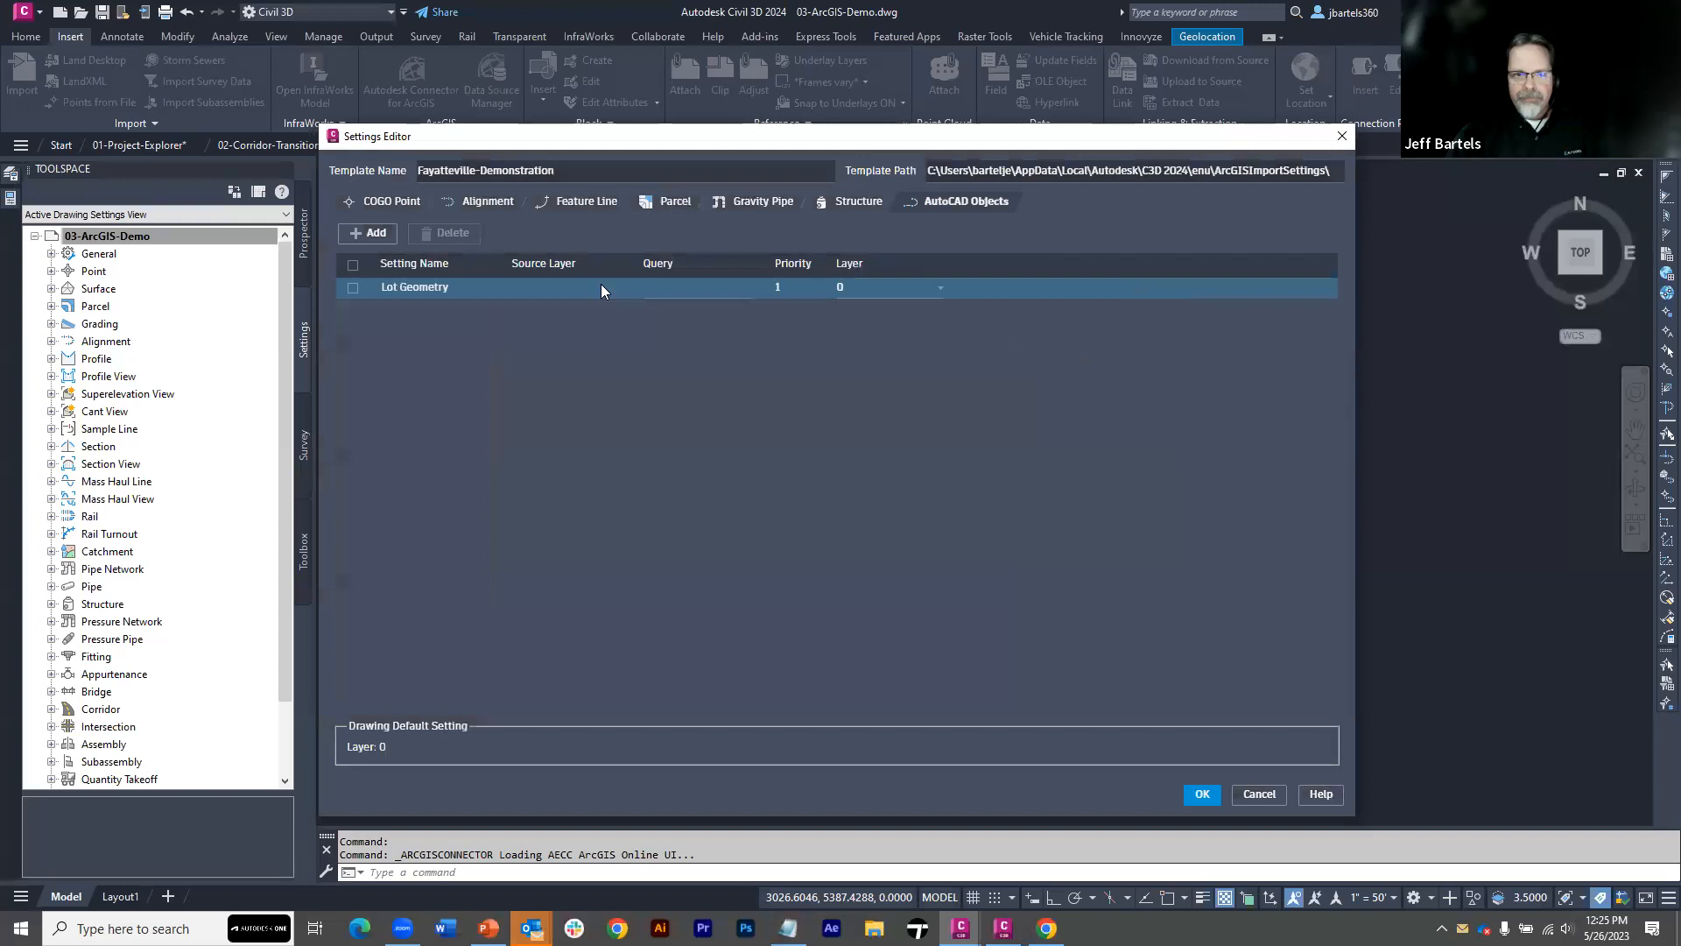
Give the Lot Geometry setting the source layer LotLines and the drawing layer EX-Lots
click(533, 289)
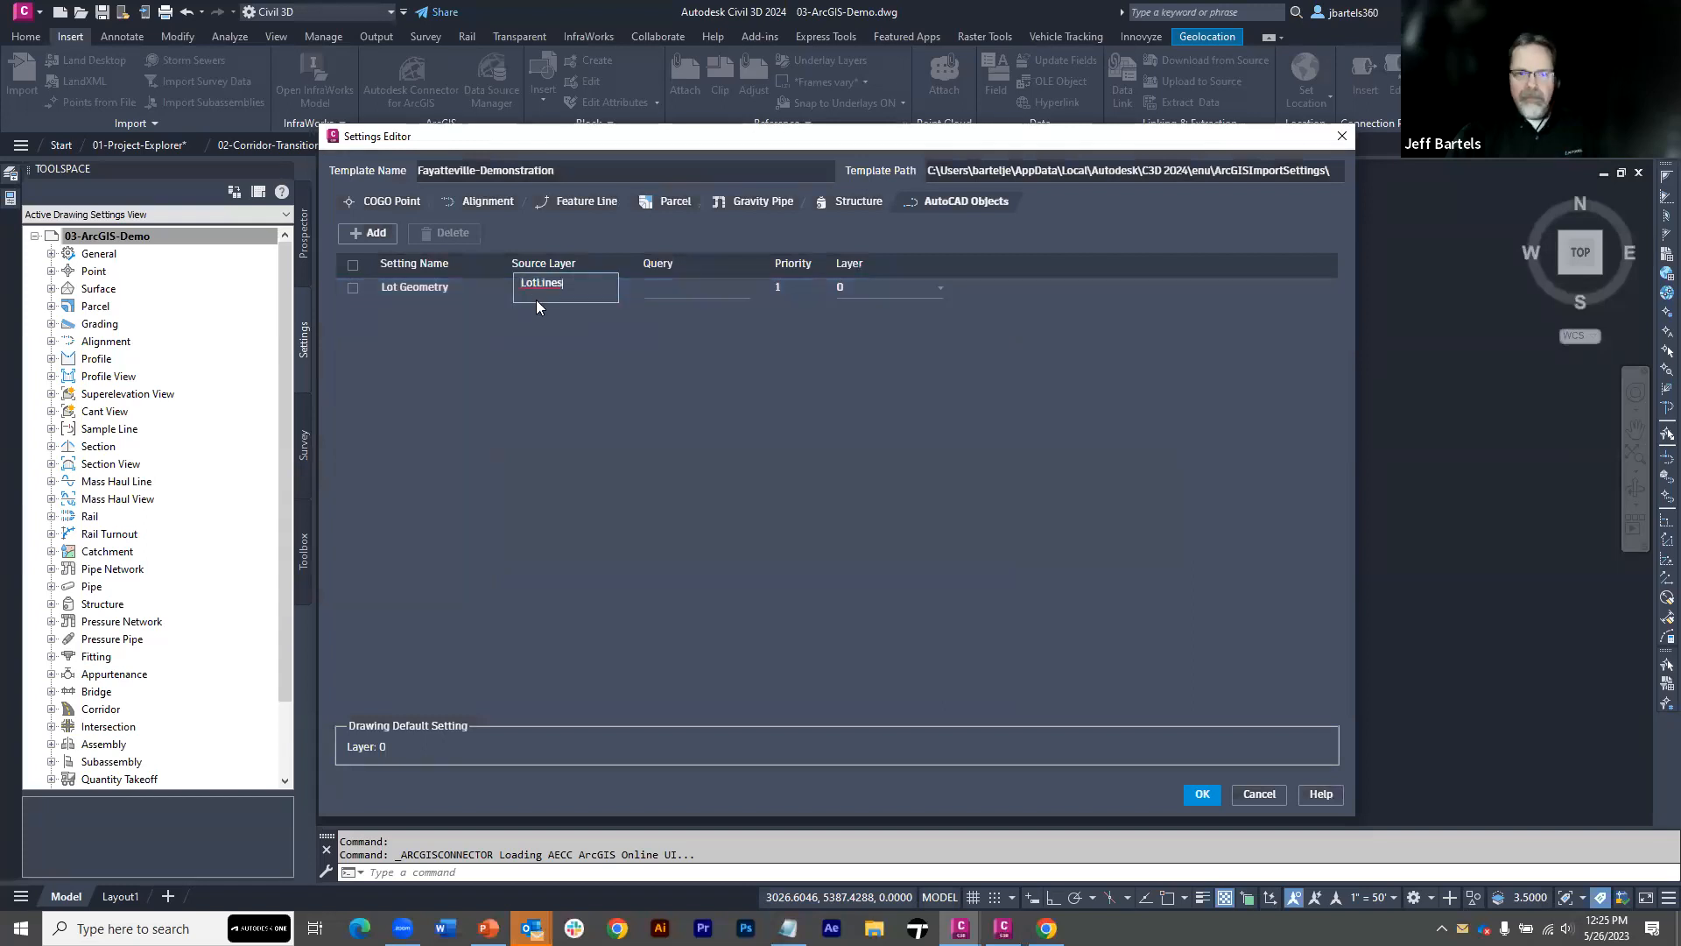
click(548, 328)
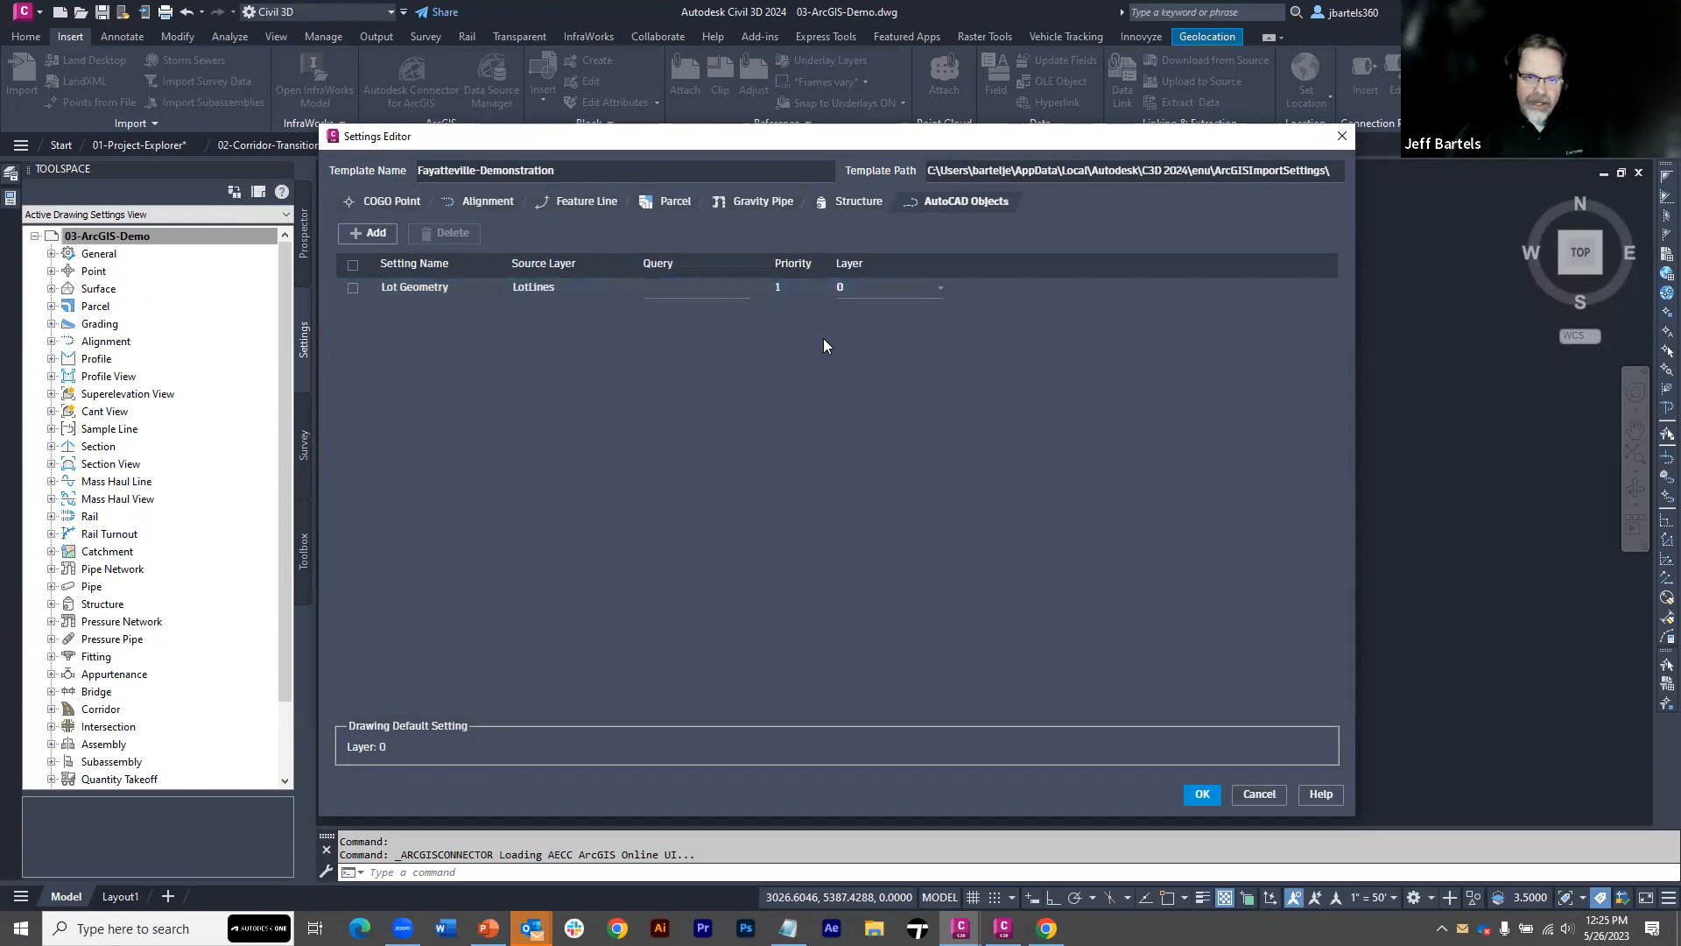
click(940, 288)
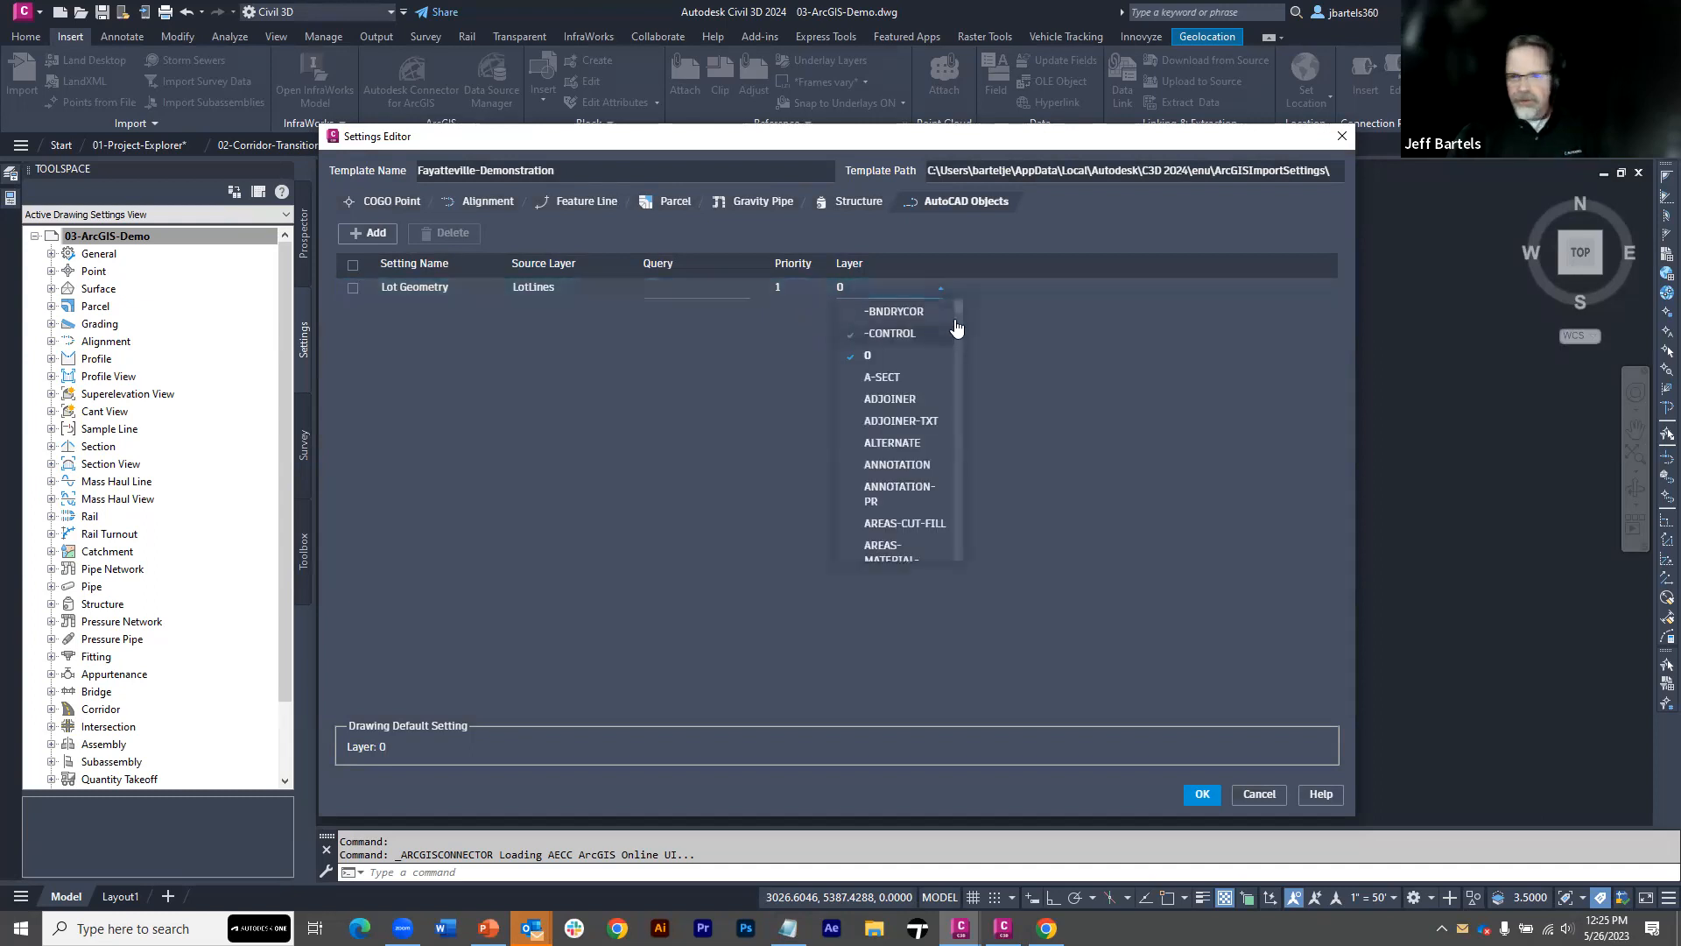
scroll(961, 333, down, 5)
drag(961, 333, 968, 371)
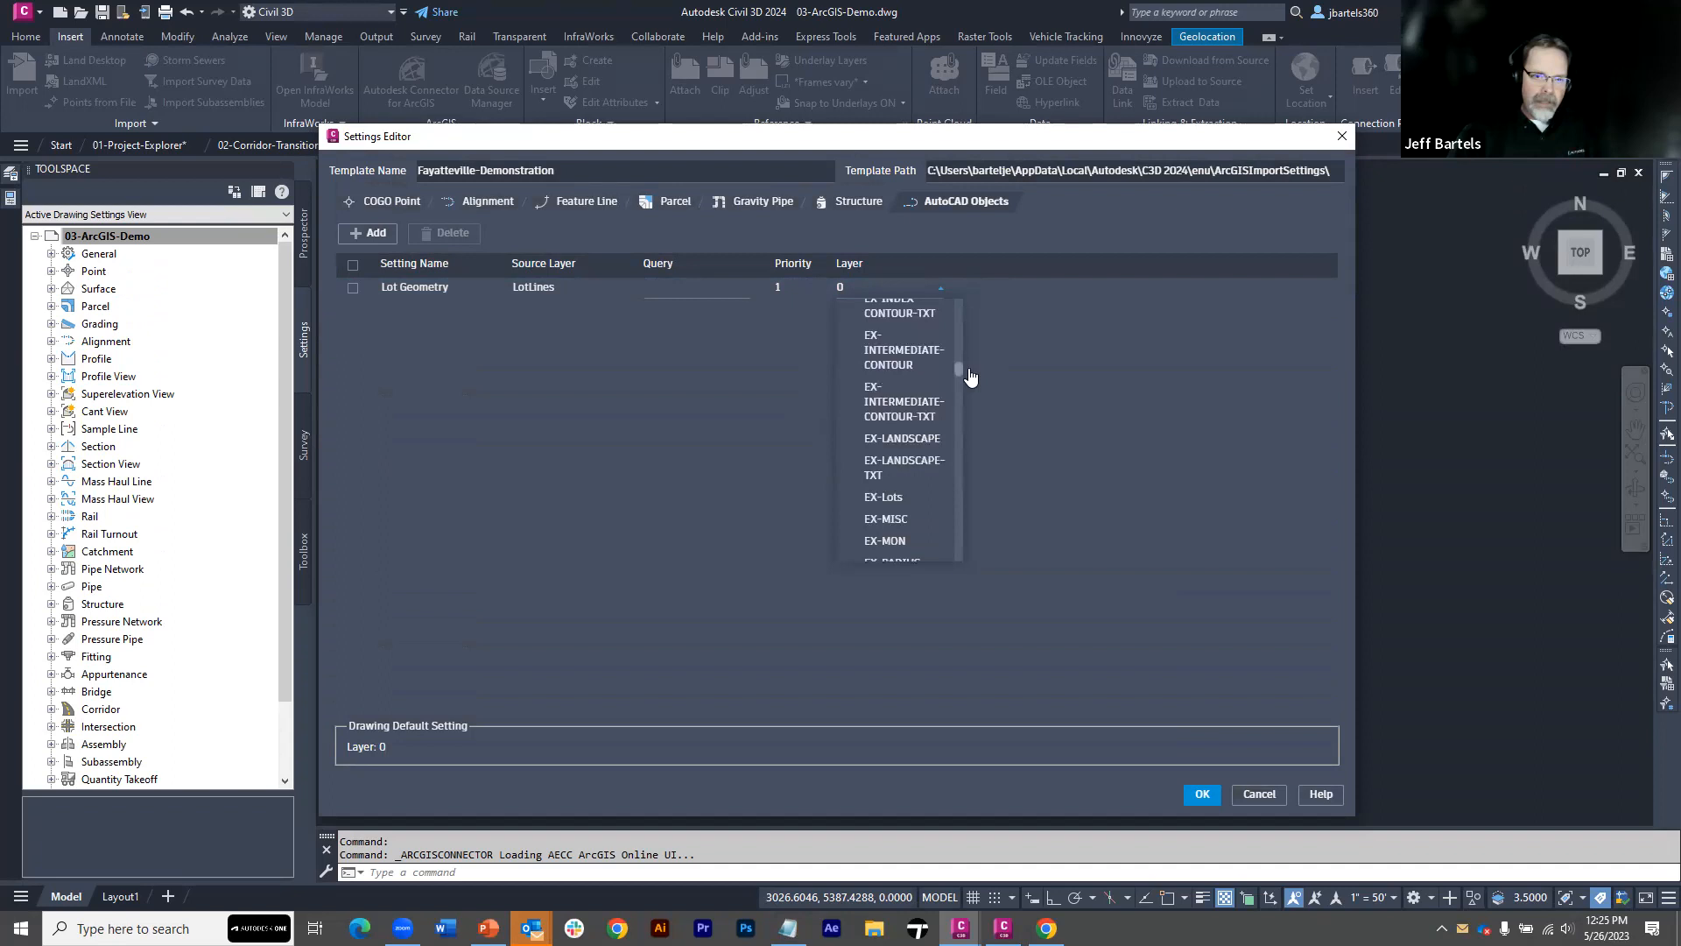
click(893, 500)
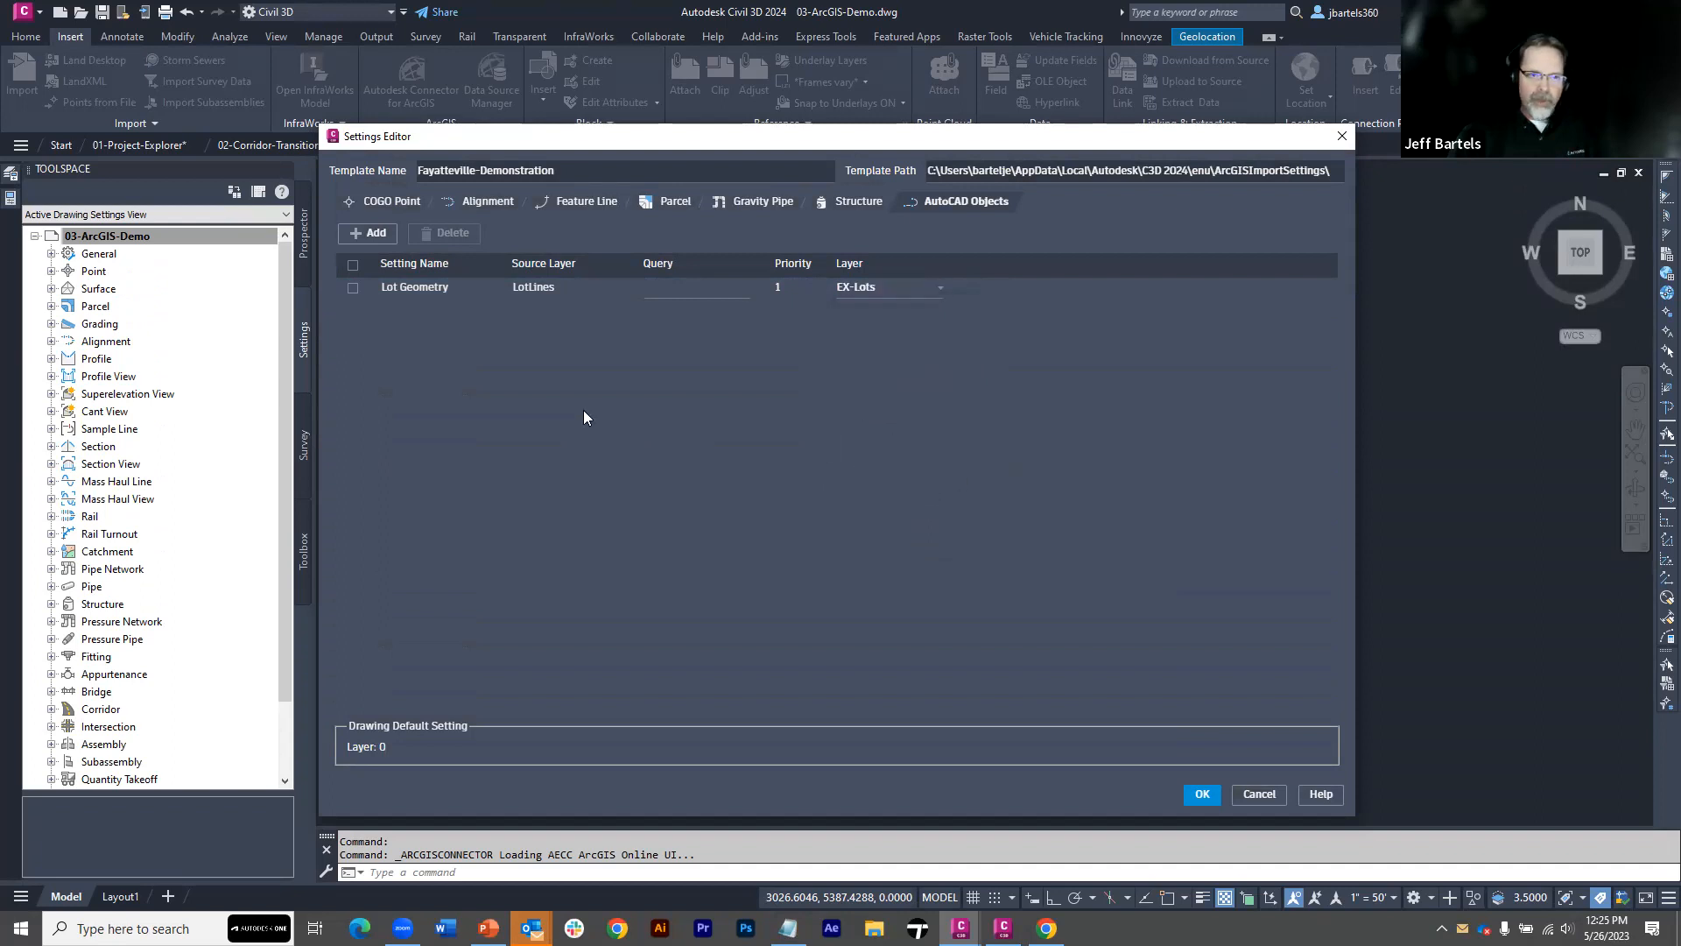
Add a second AutoCAD objects setting named Easements with the wildcard source layer Ease*
click(372, 234)
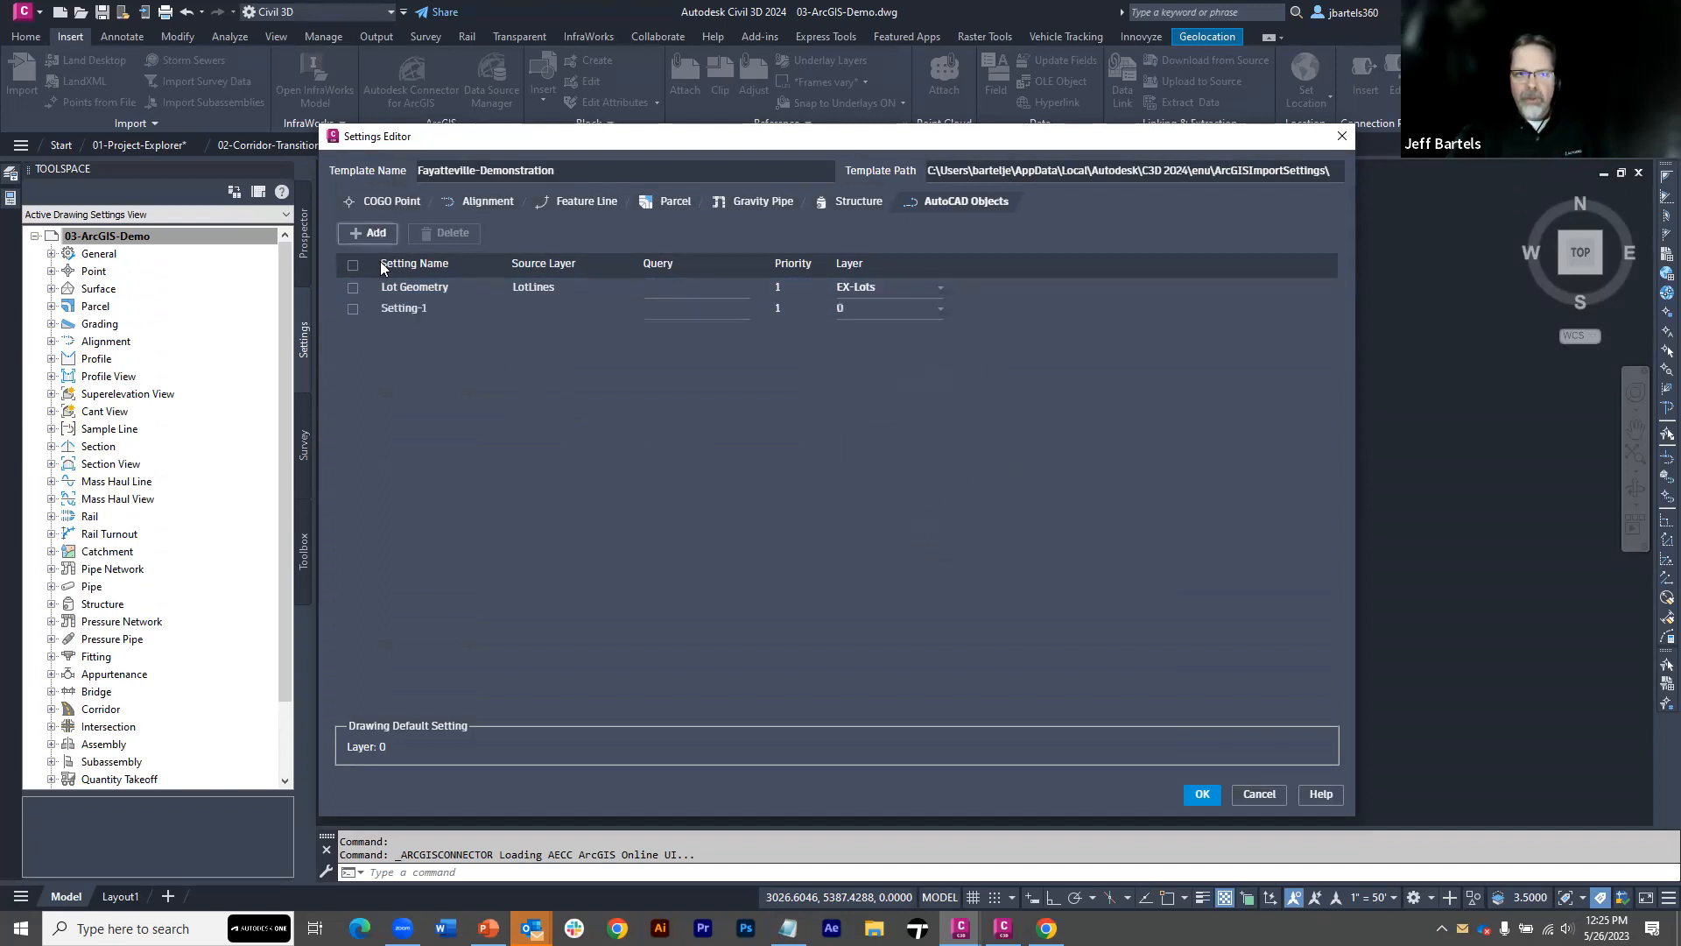
double_click(401, 308)
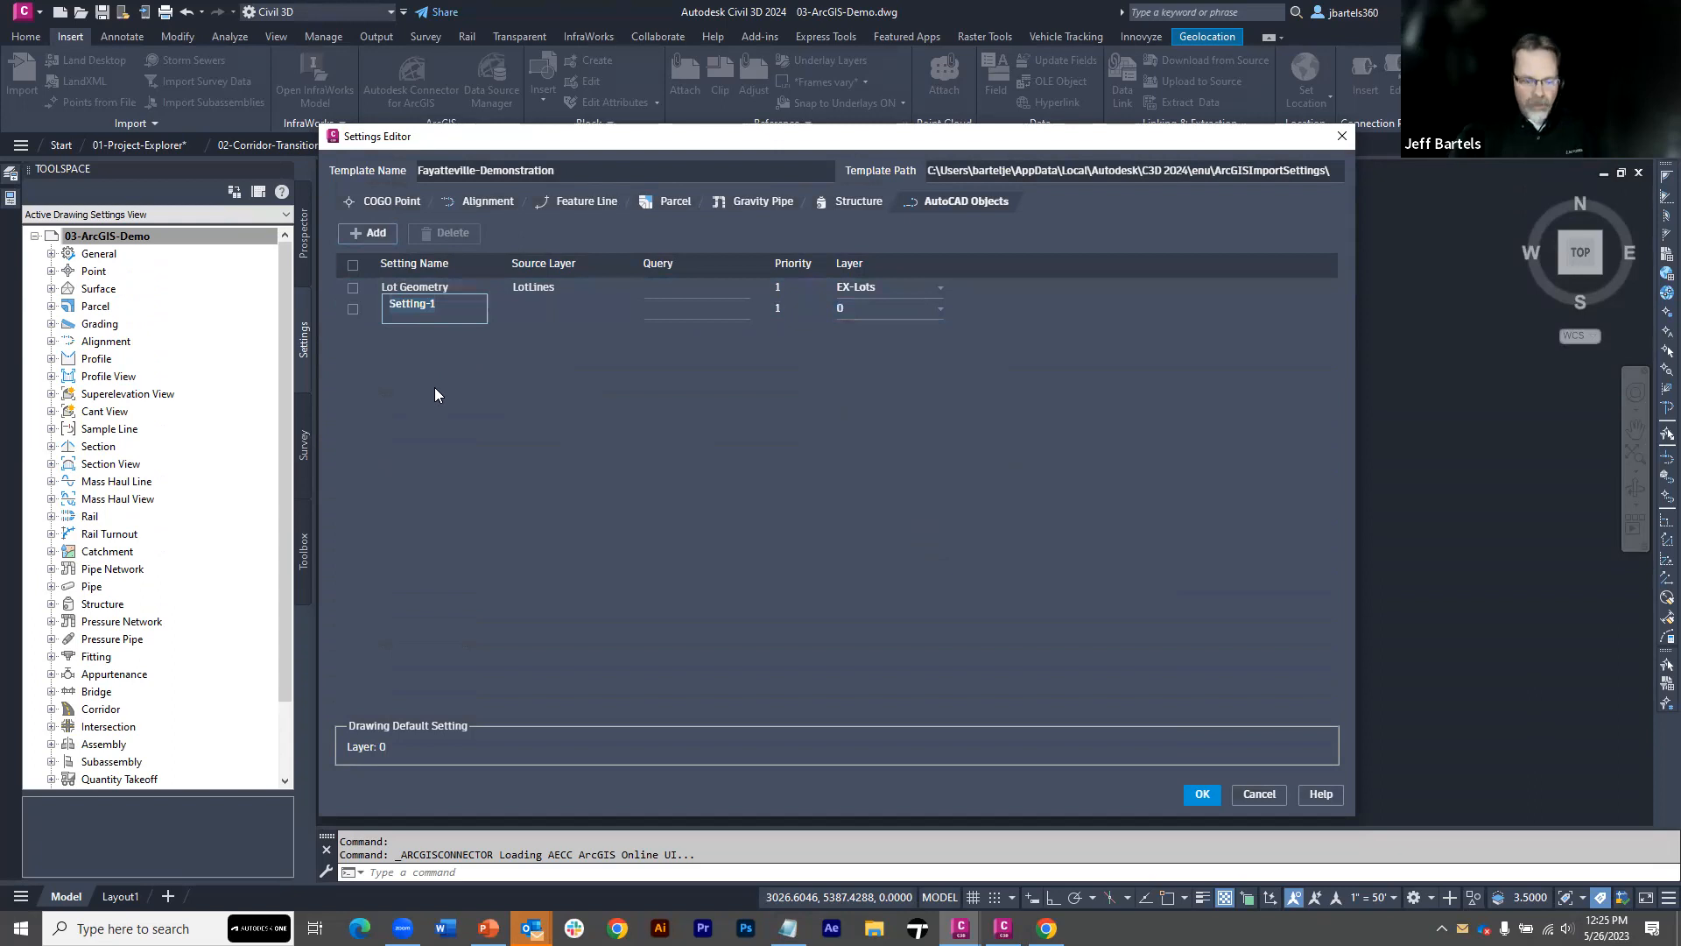
text(Eas)
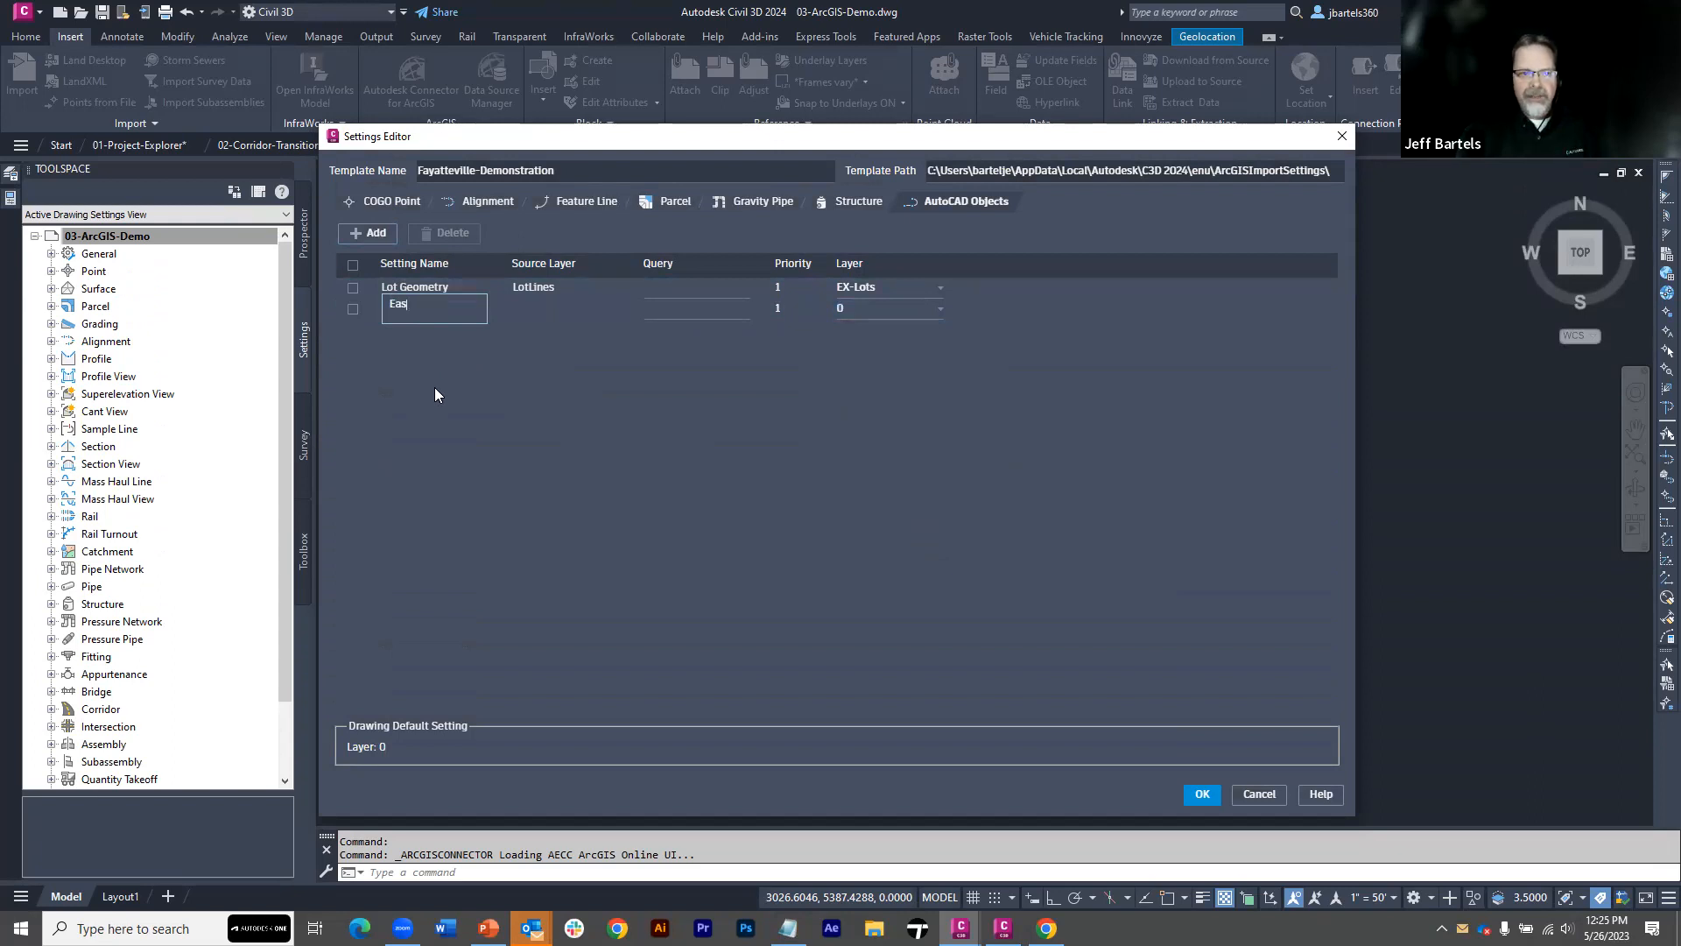
text(ements)
double_click(519, 306)
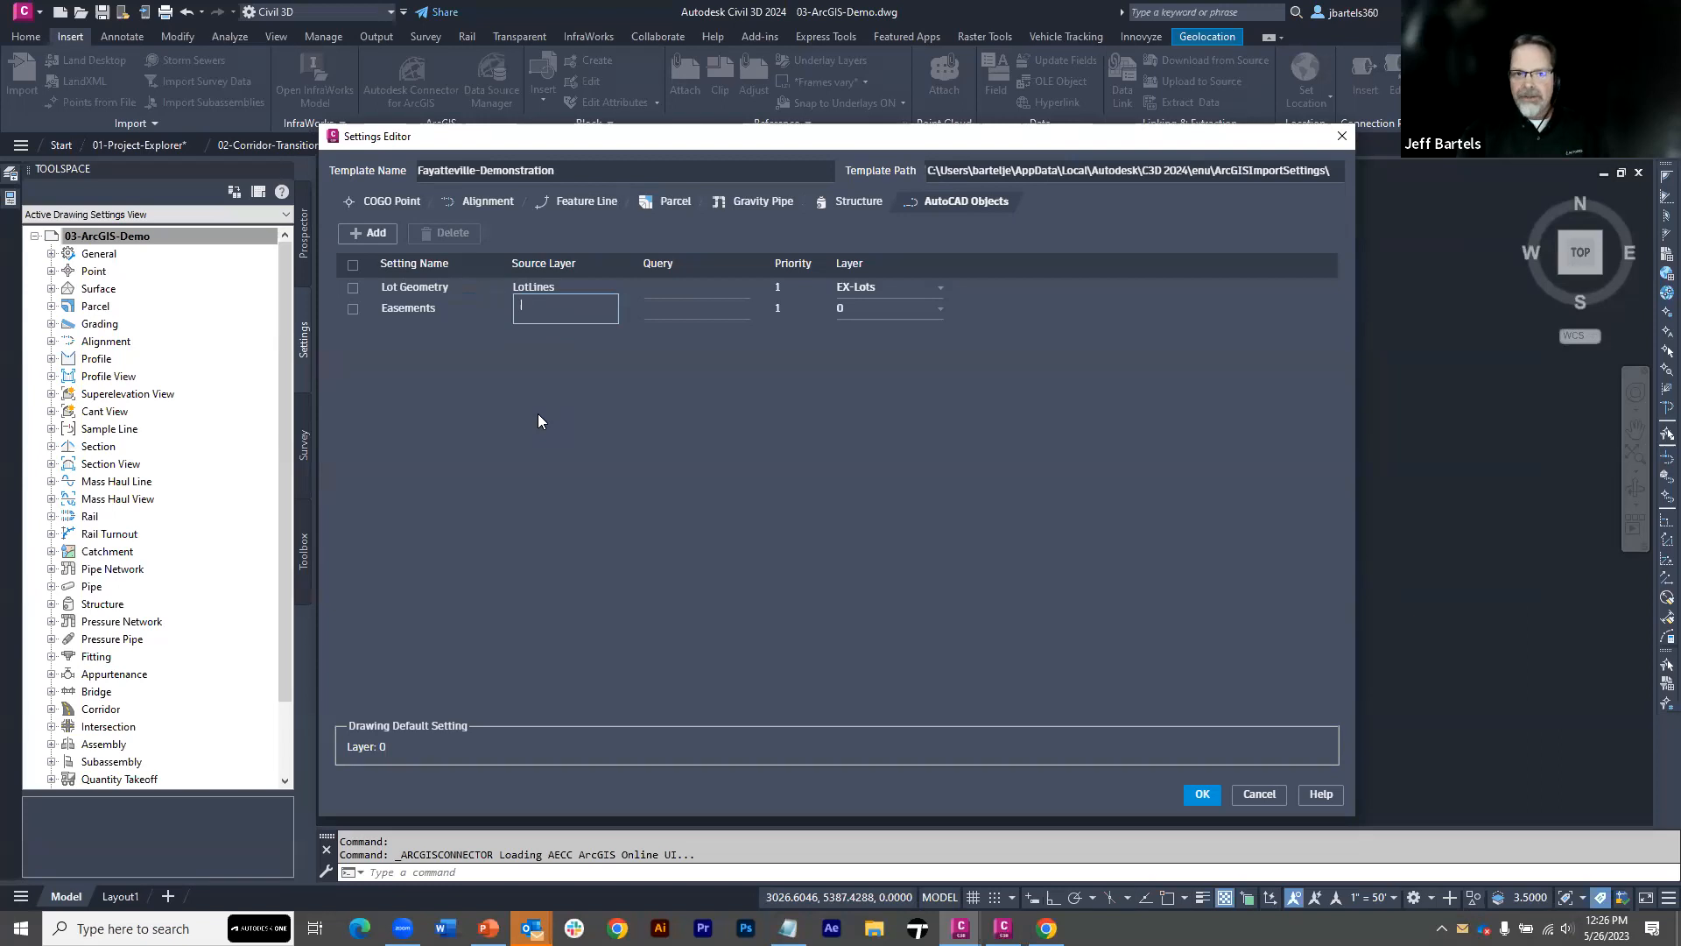
text(se*)
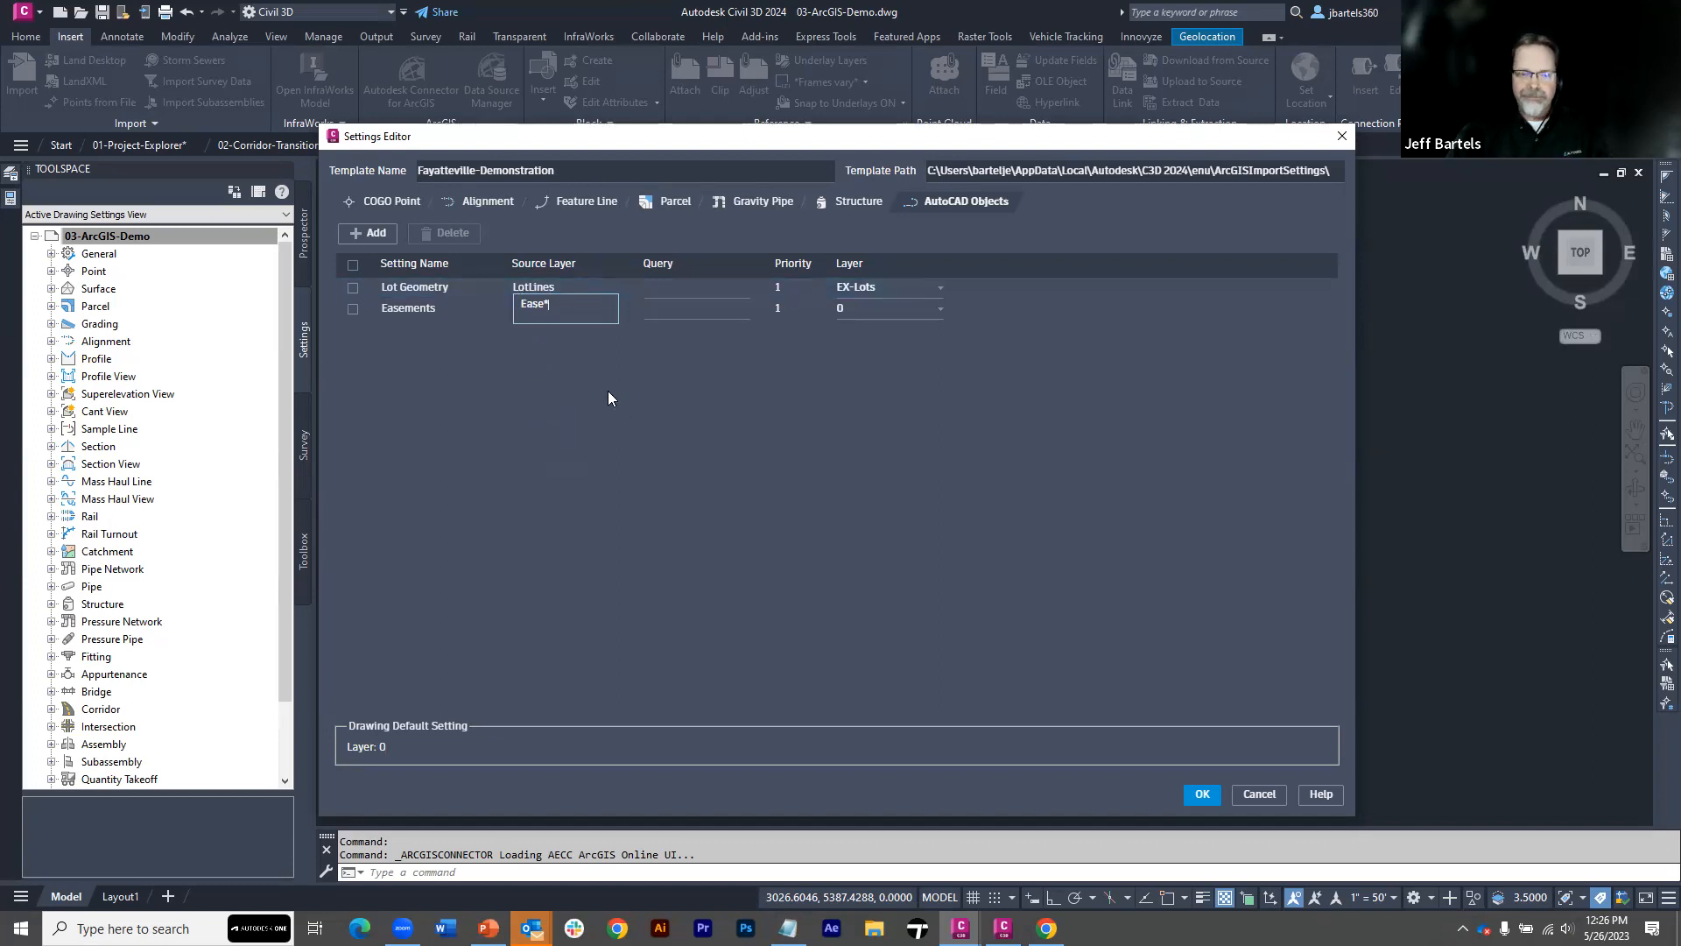
click(574, 364)
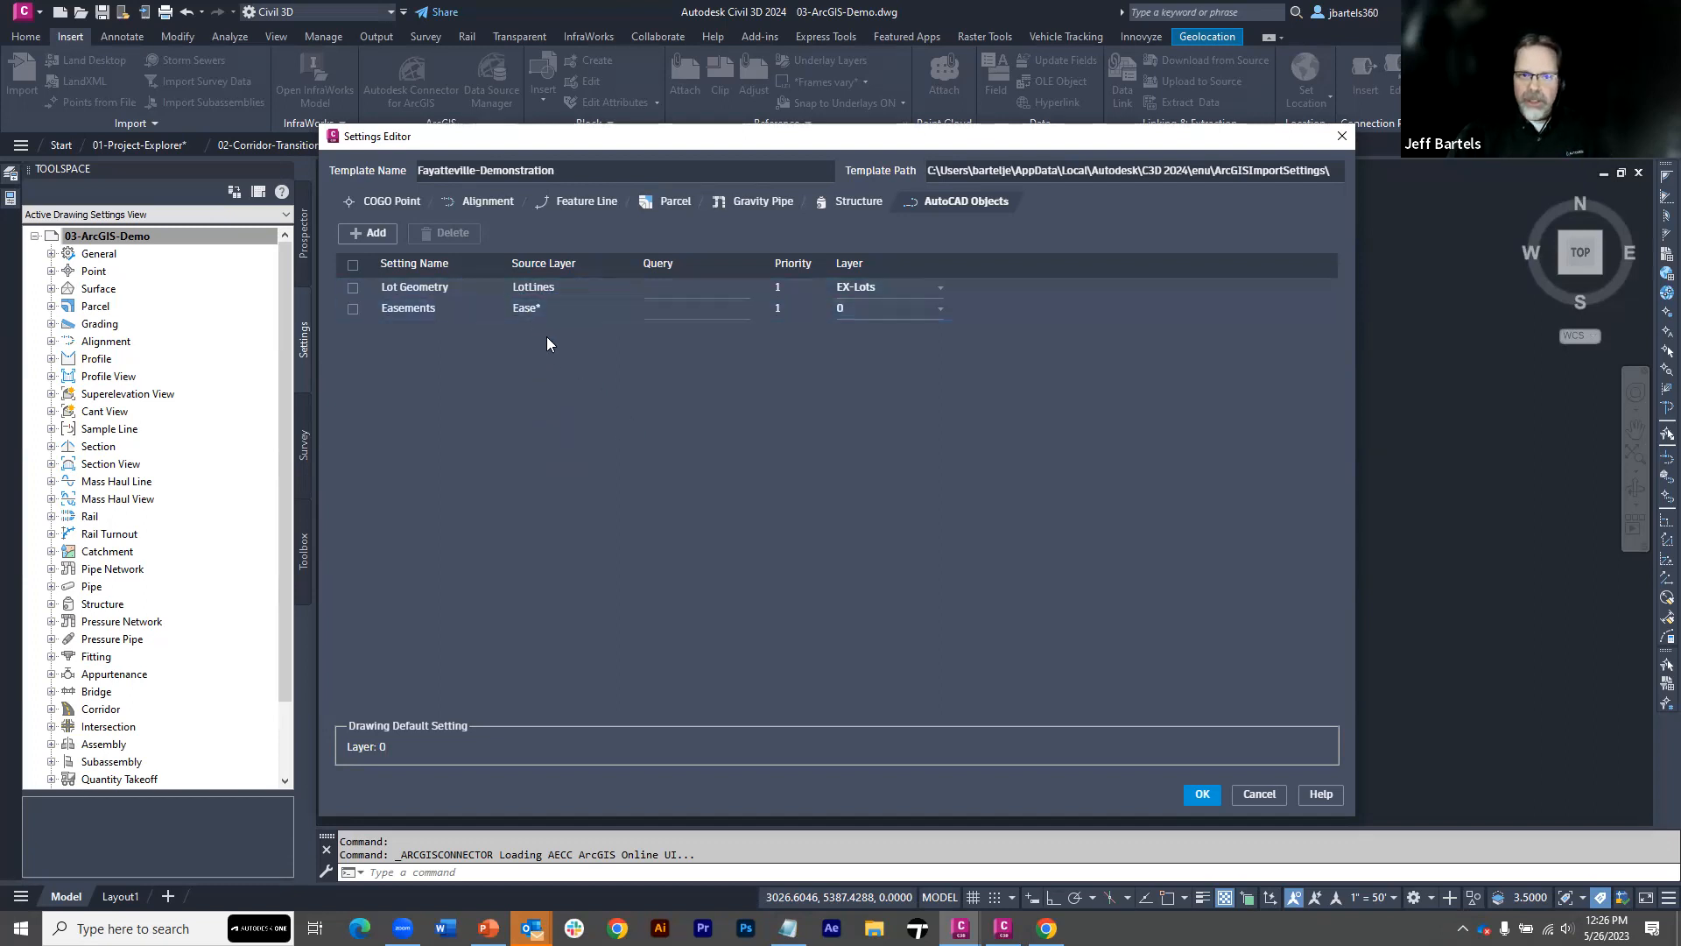
Assign the Easements setting to the drawing layer EX-EASEMENT
click(941, 309)
drag(960, 330, 966, 372)
click(902, 447)
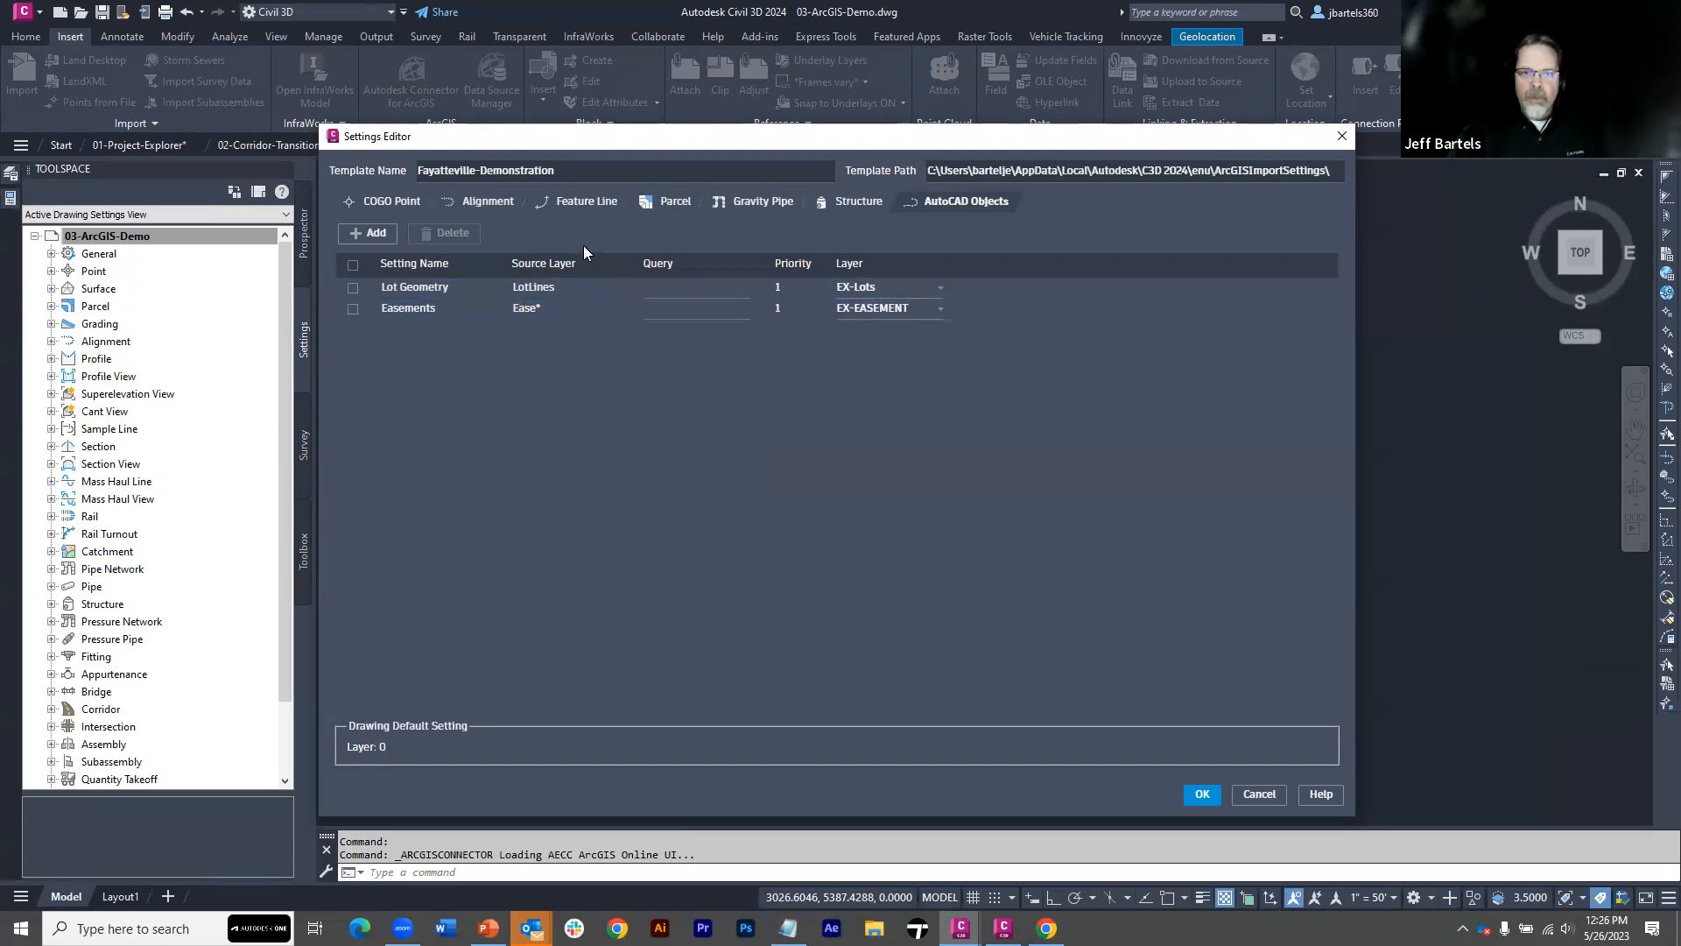
Add a feature line setting named Floodway to the import settings template
click(575, 203)
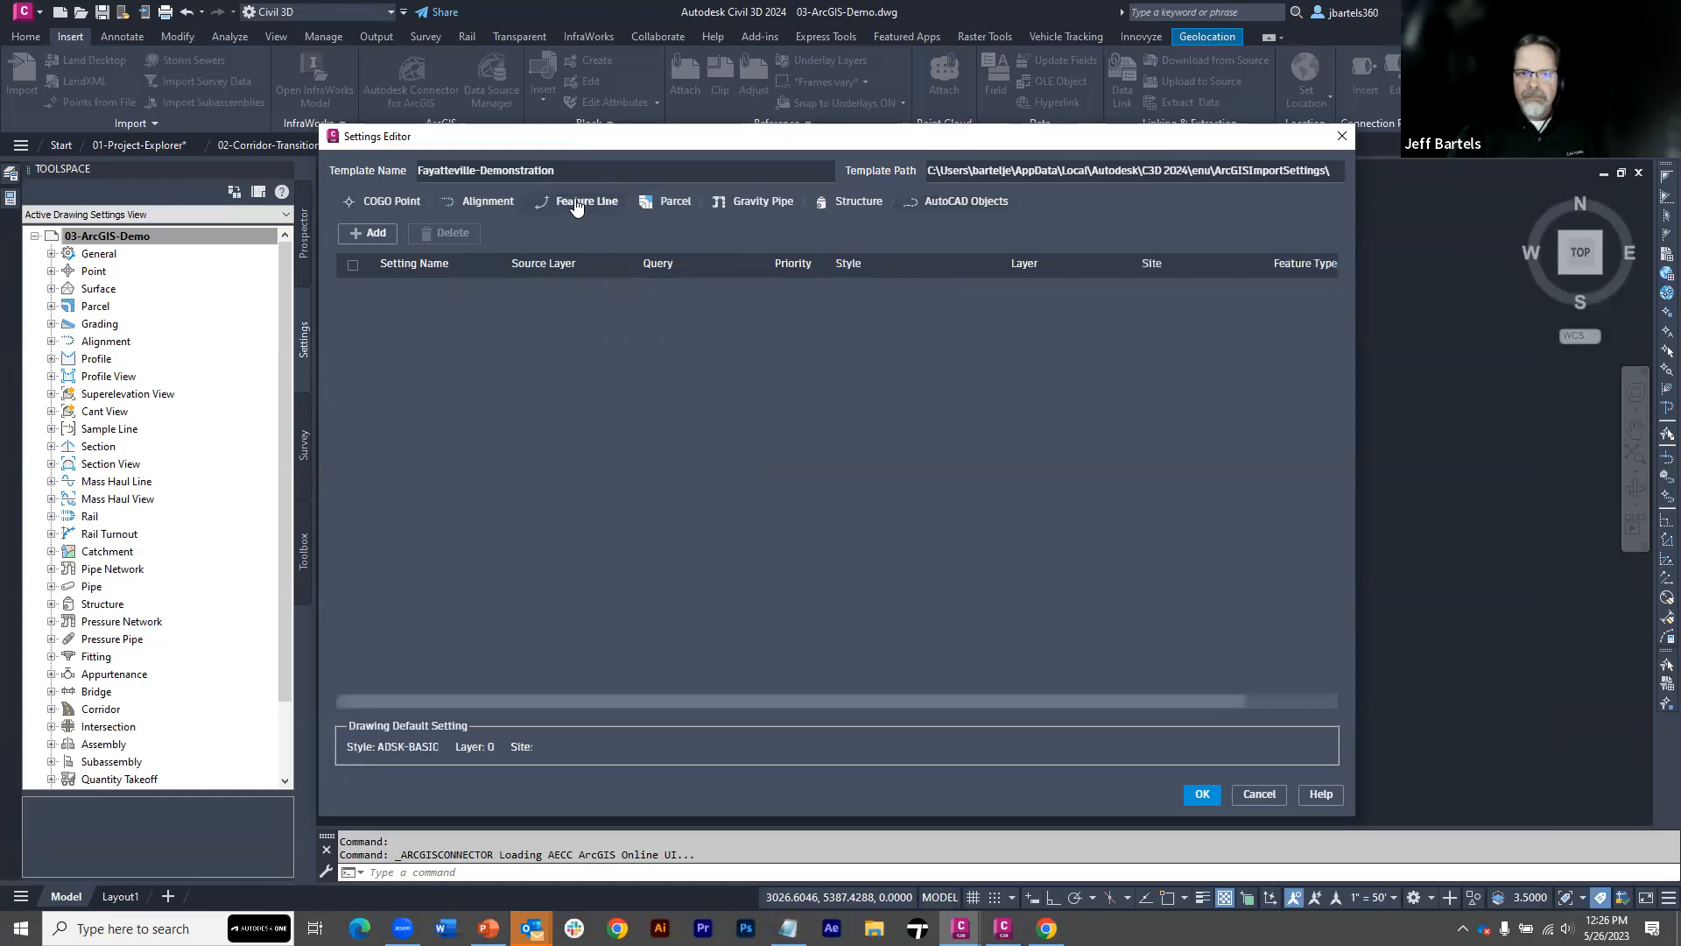
click(373, 234)
click(385, 288)
click(393, 286)
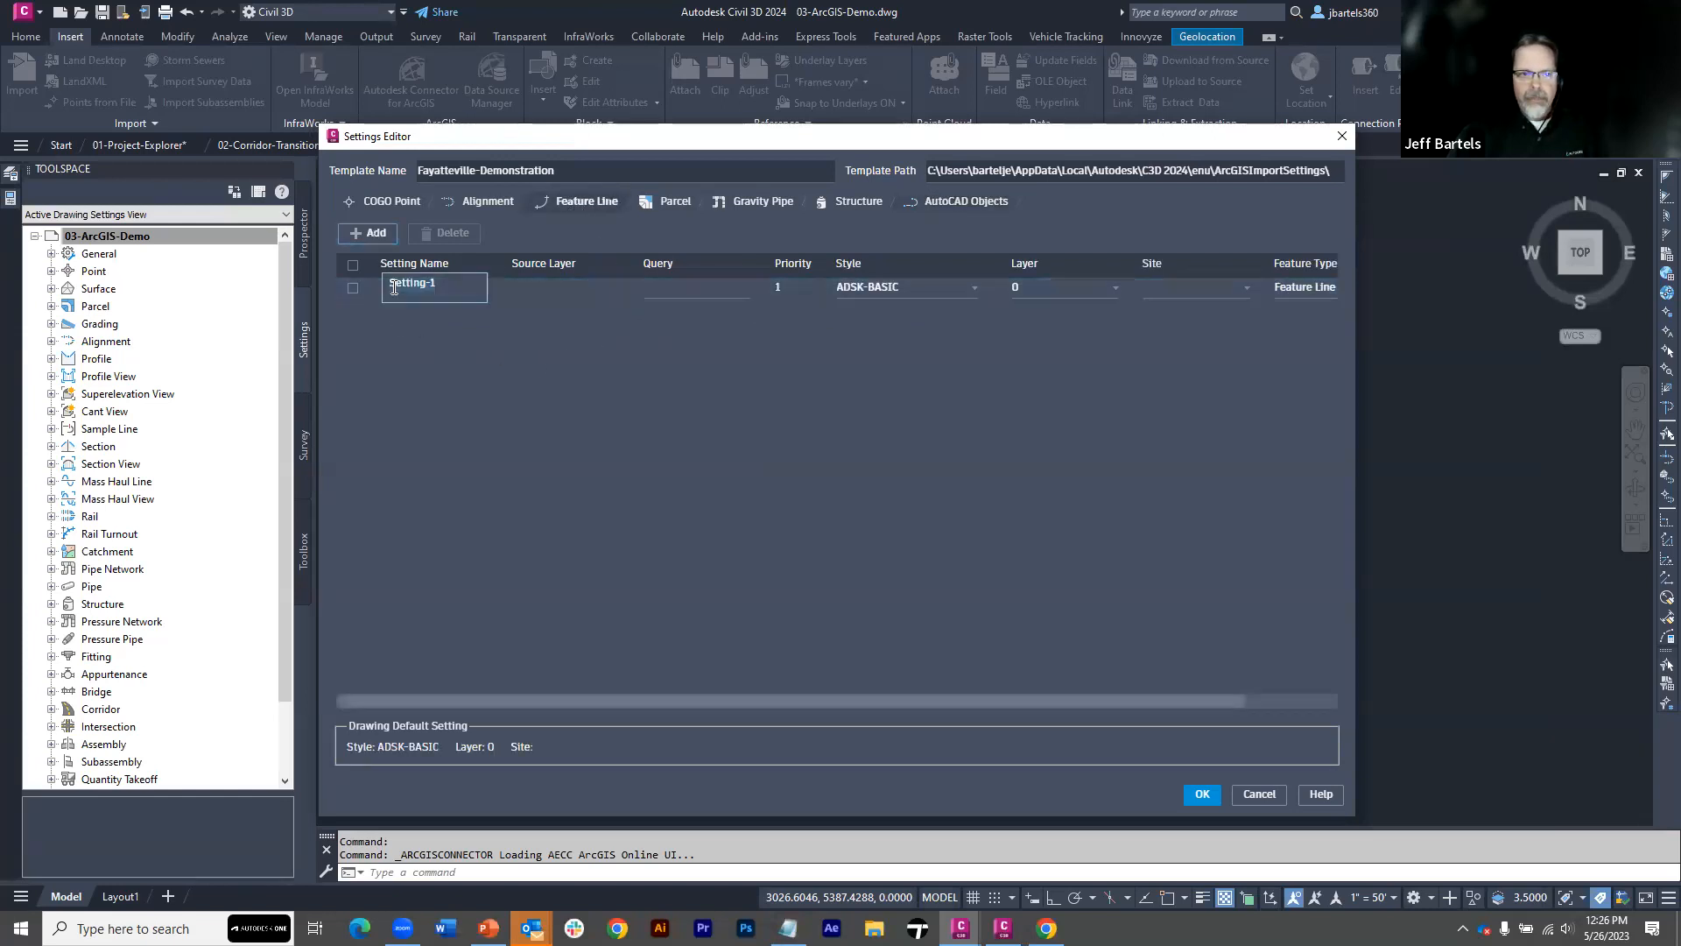
text(Floodway)
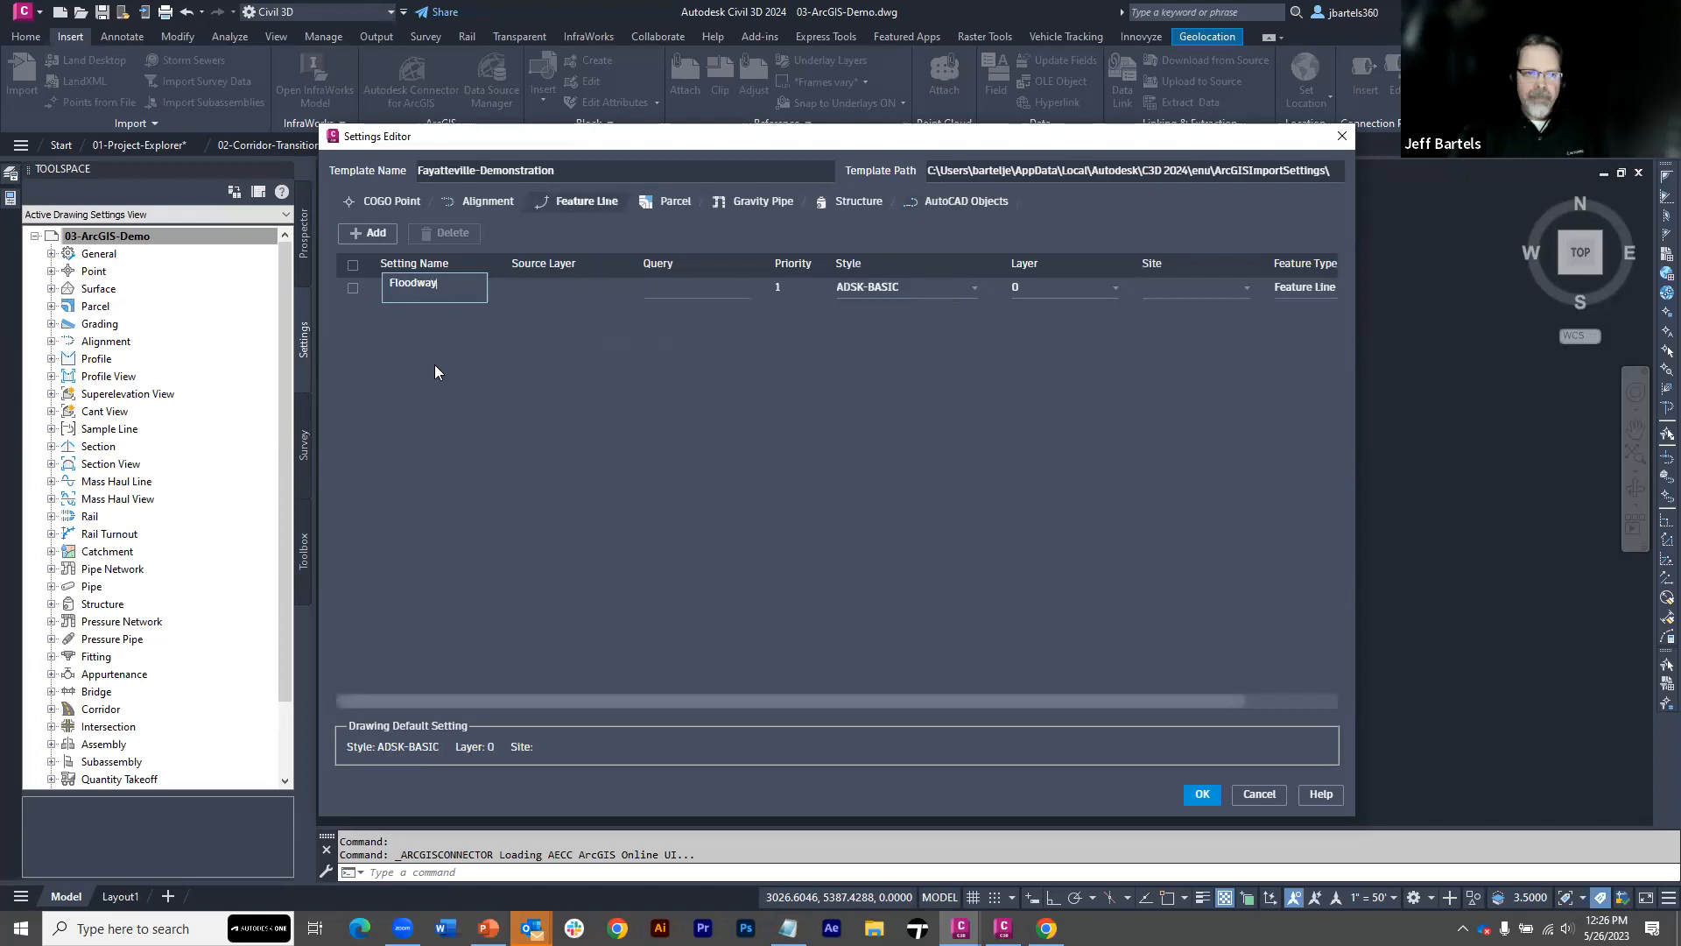
Check the Floodway setting's available query property source and enter FloodWay as its source layer
click(534, 291)
click(688, 289)
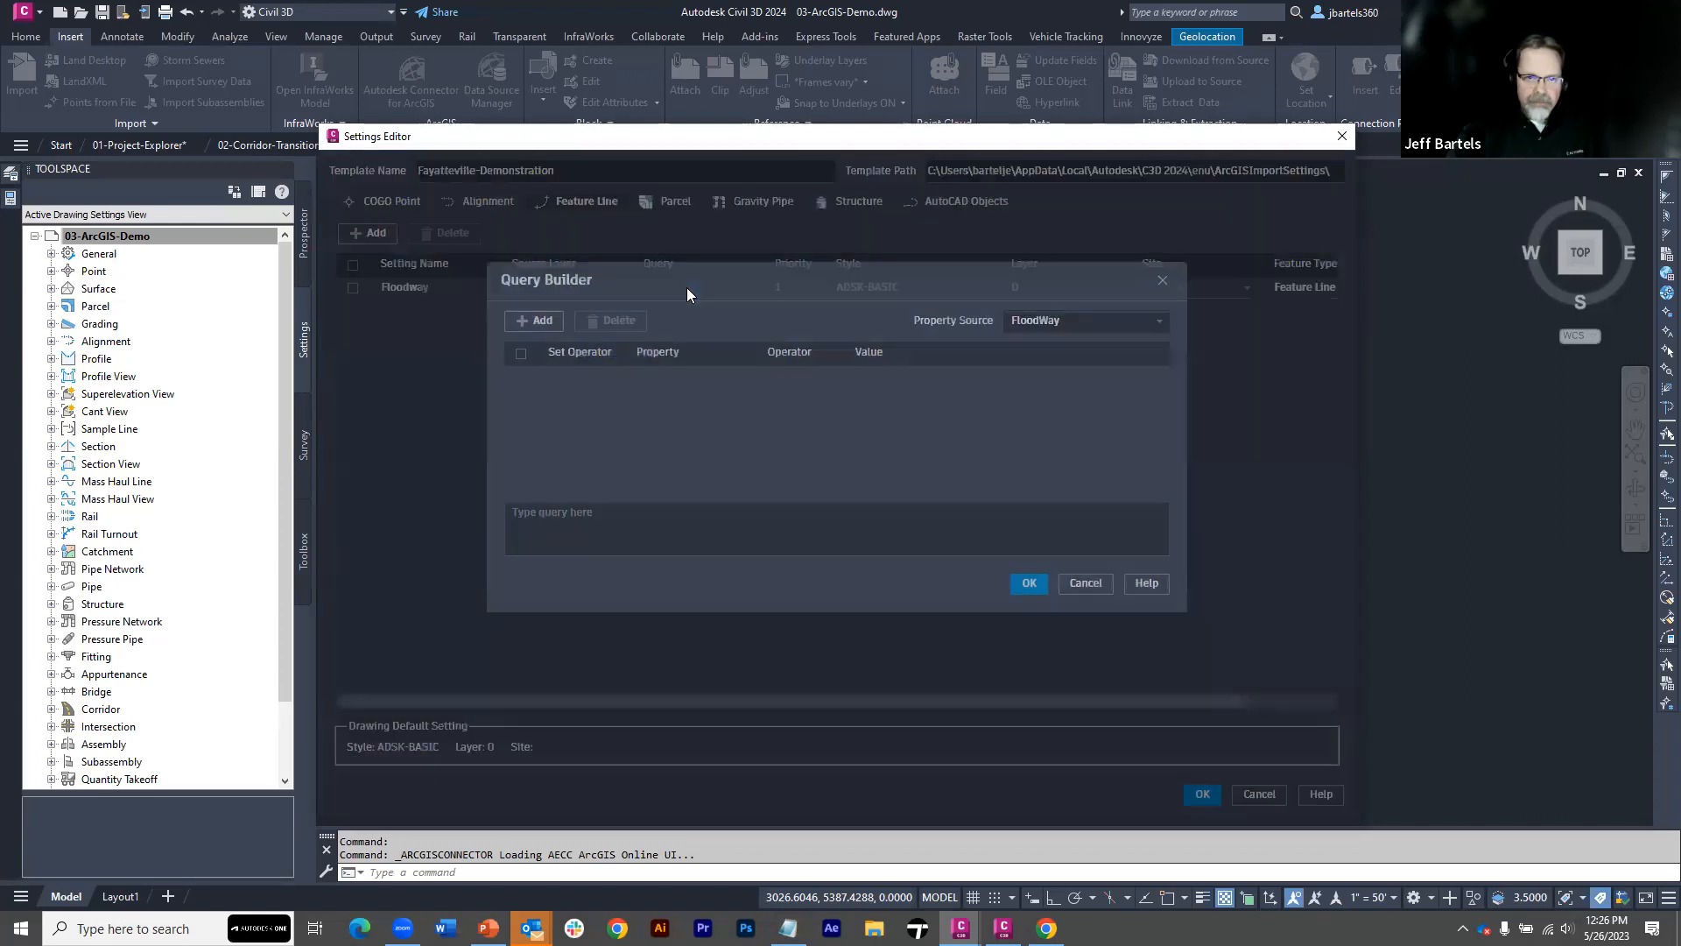
click(1008, 324)
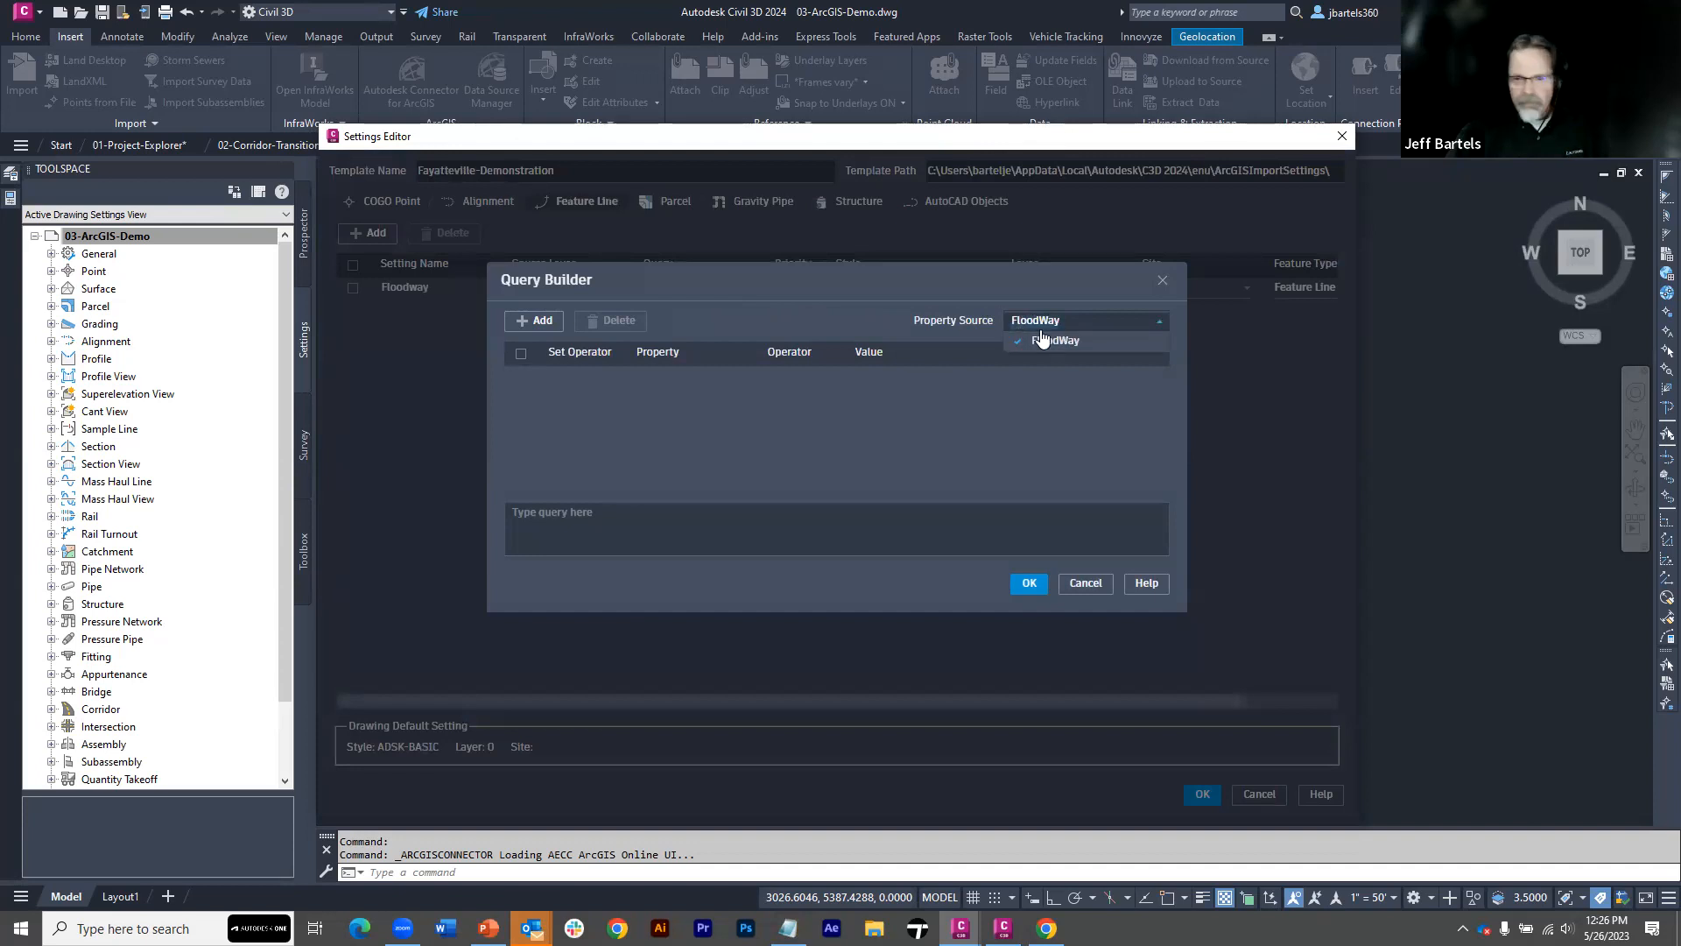
click(1163, 280)
click(539, 288)
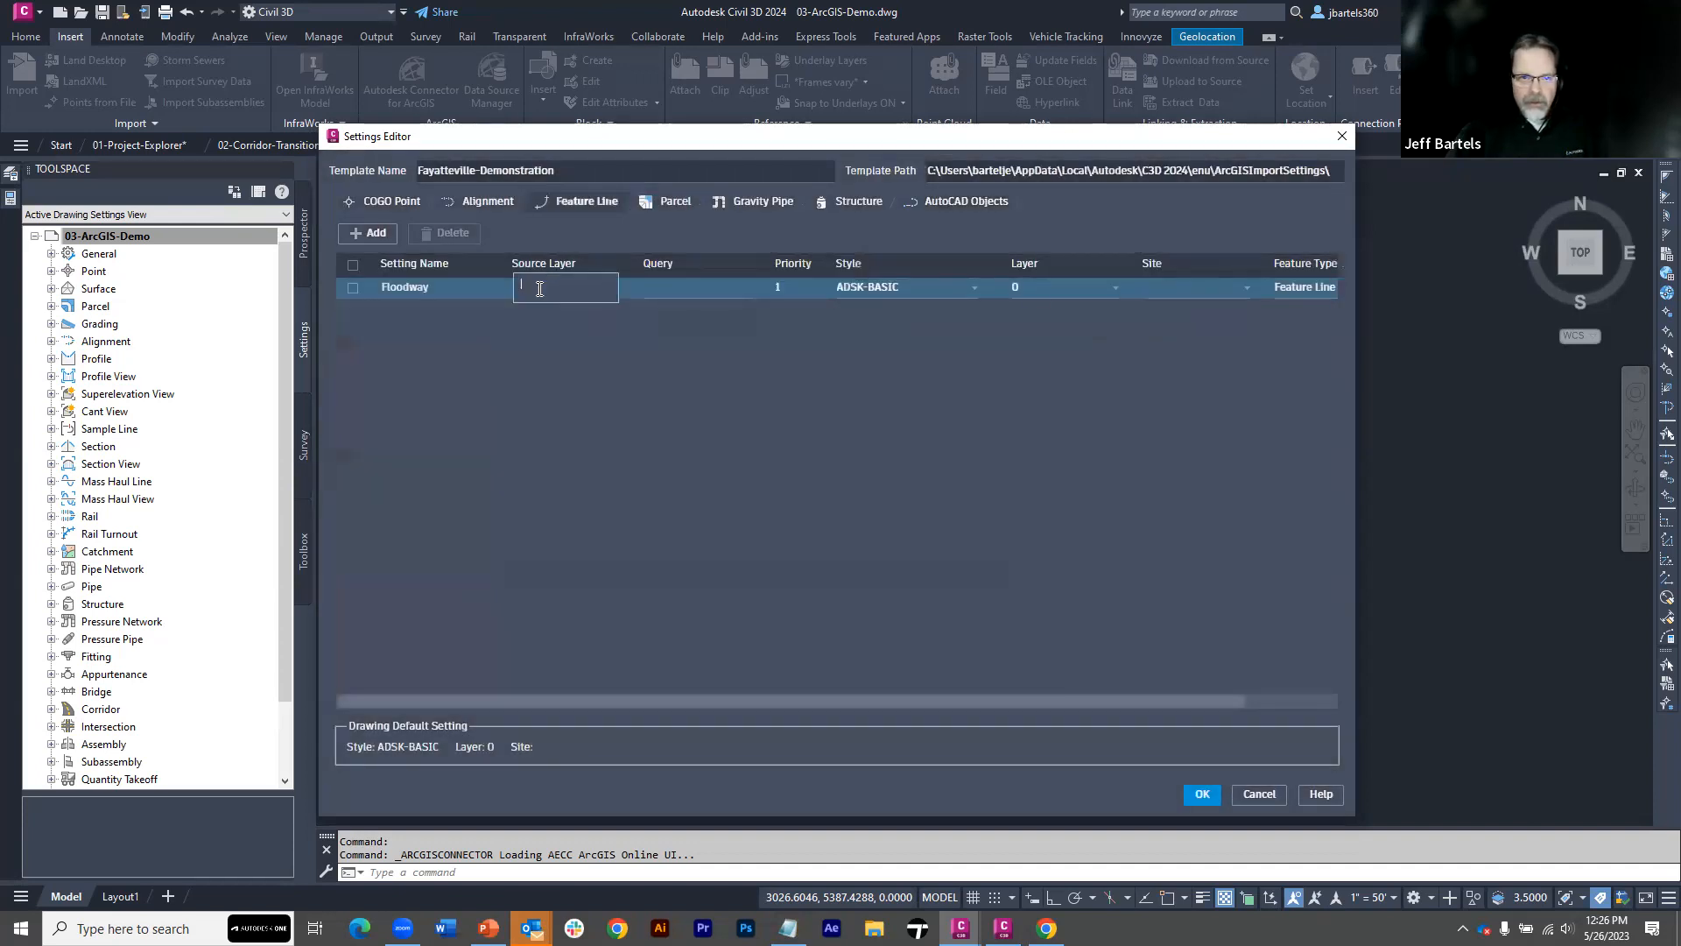
text(FloodWay)
click(565, 337)
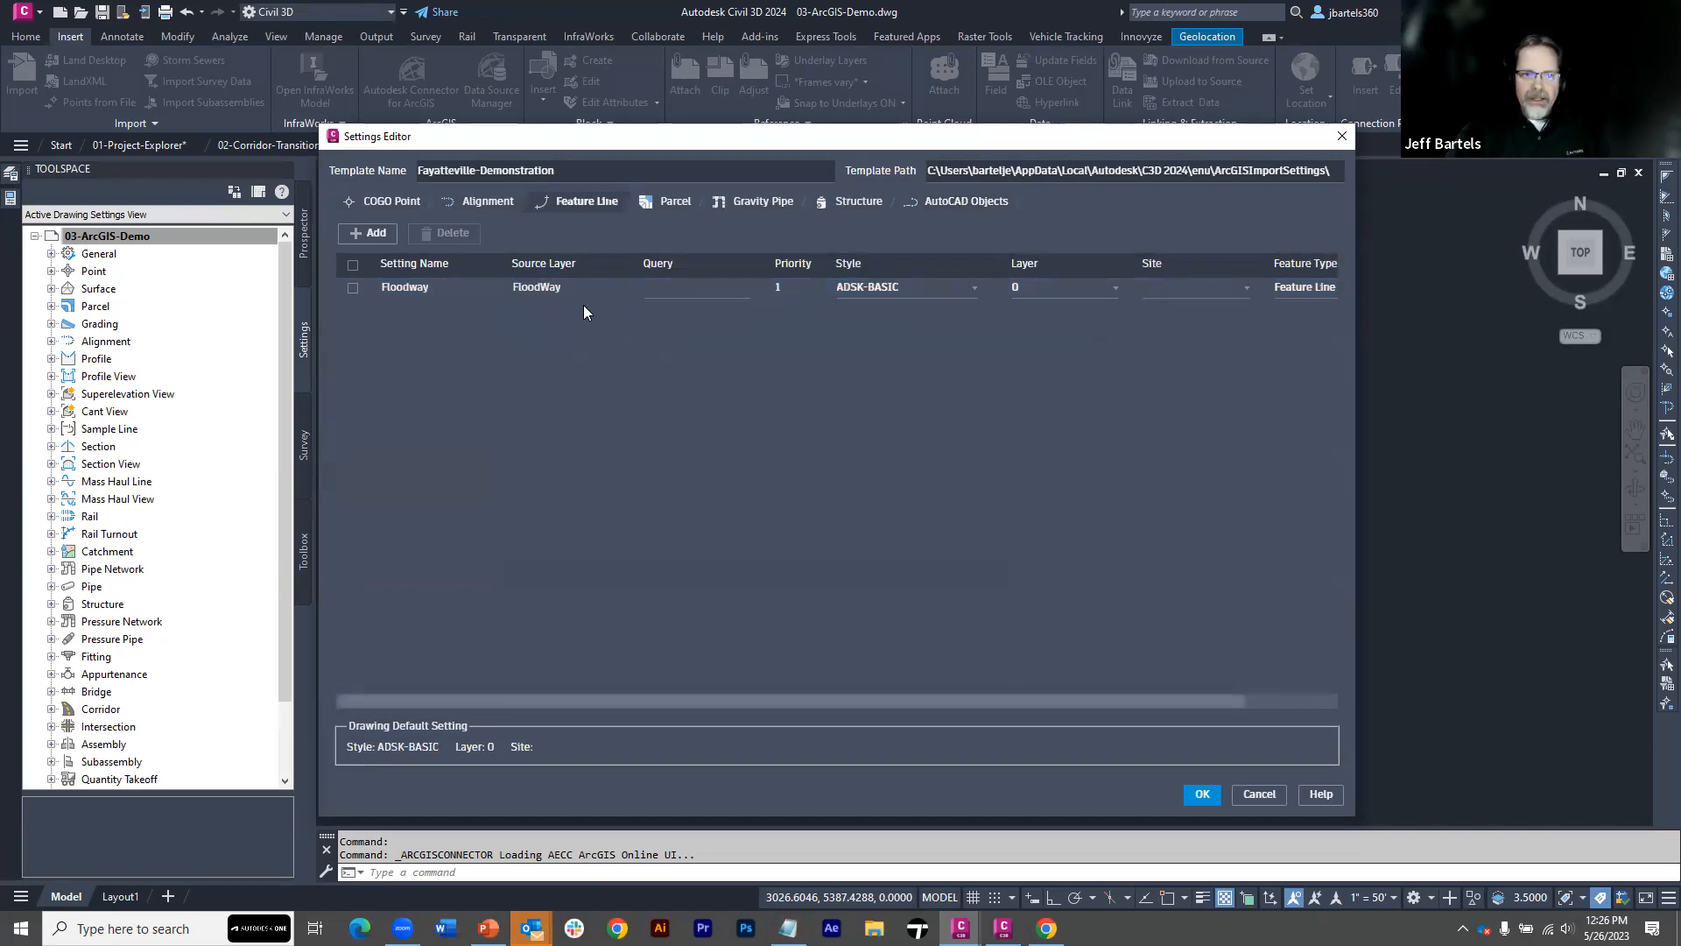
Assign the ADSK-Floodway style to the Floodway setting and review its feature type options, keeping Feature Line
click(974, 291)
scroll(984, 342, down, 1)
drag(983, 362, 983, 392)
click(931, 433)
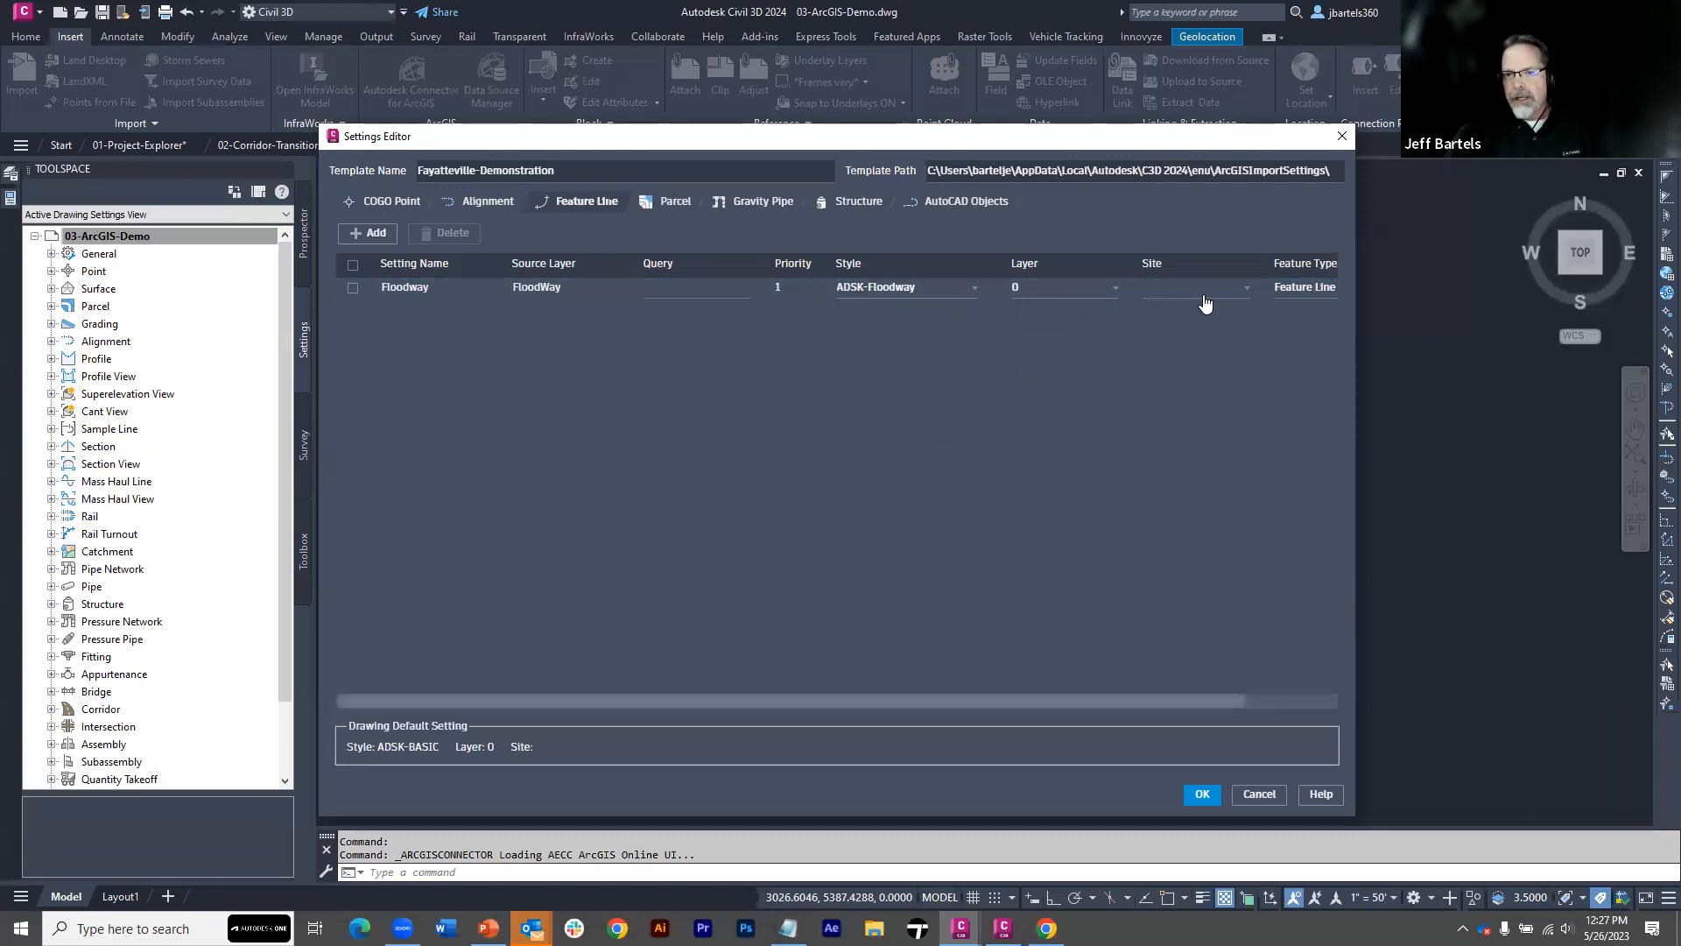
click(1304, 289)
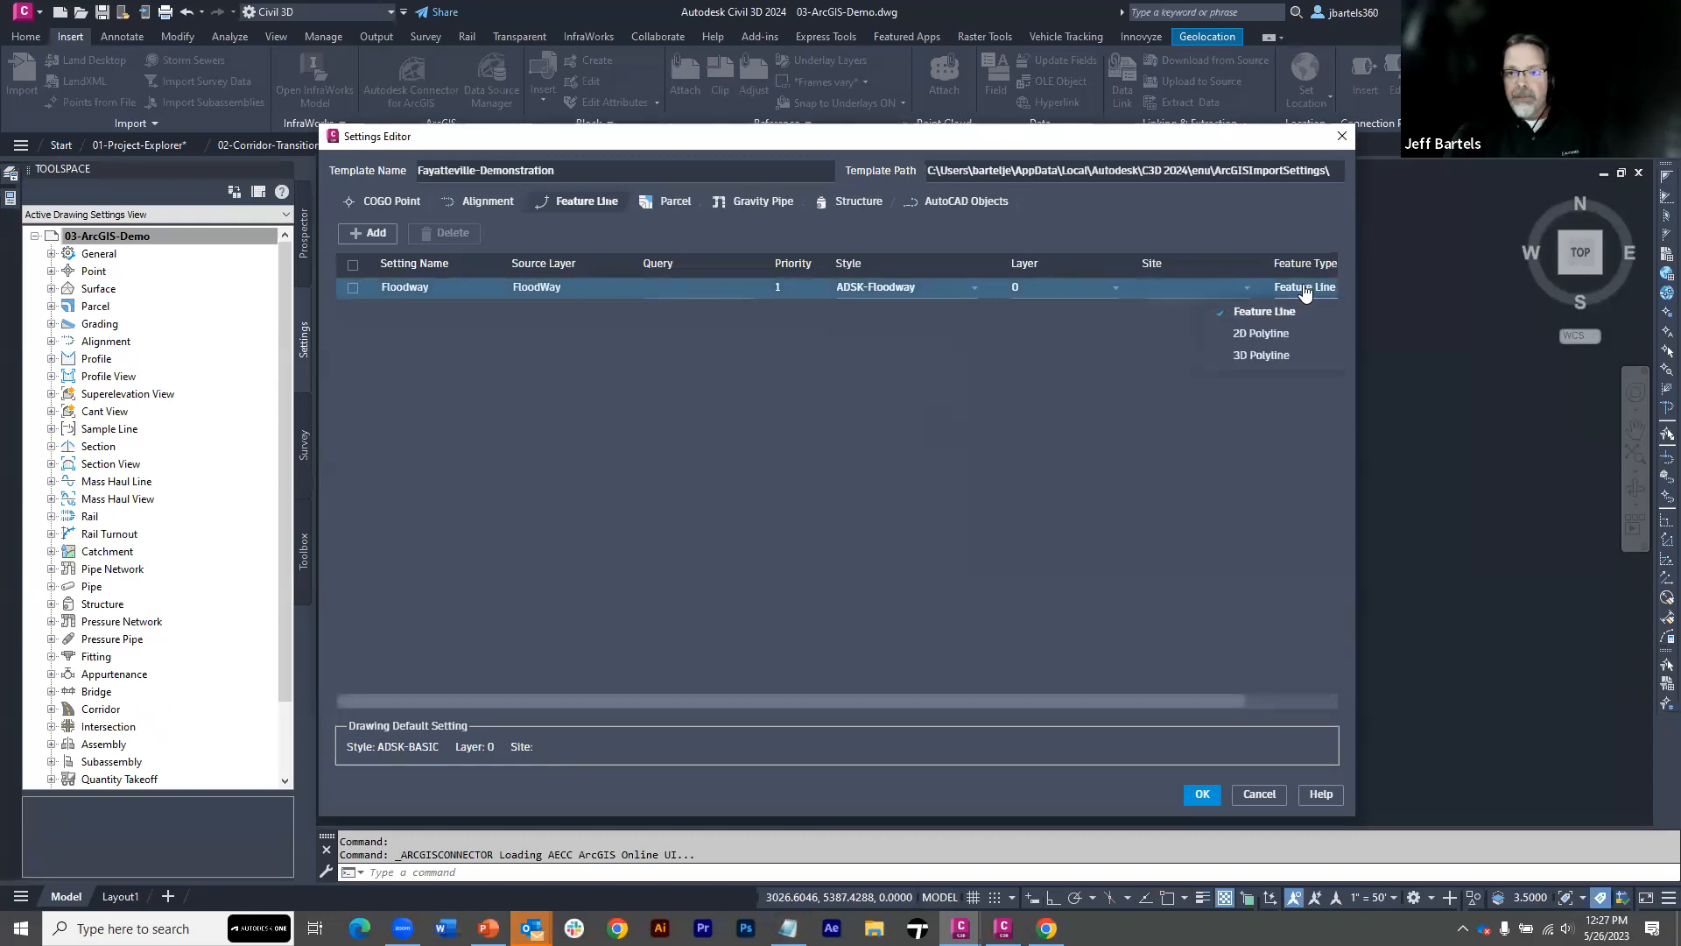
click(1301, 335)
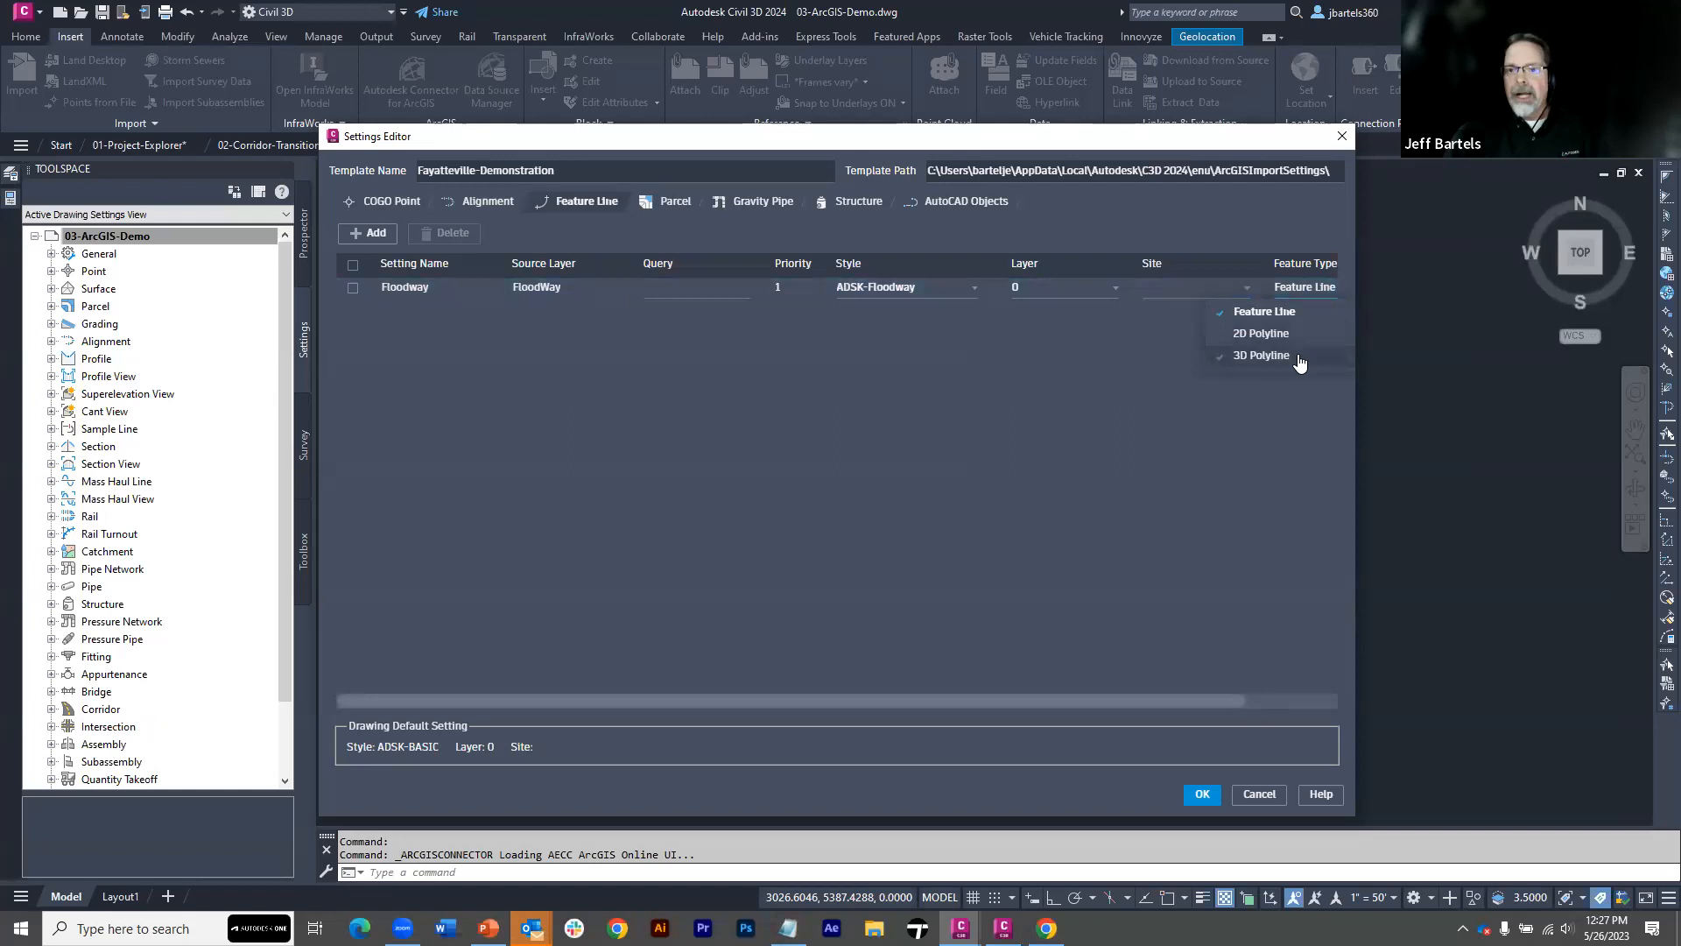
click(1302, 293)
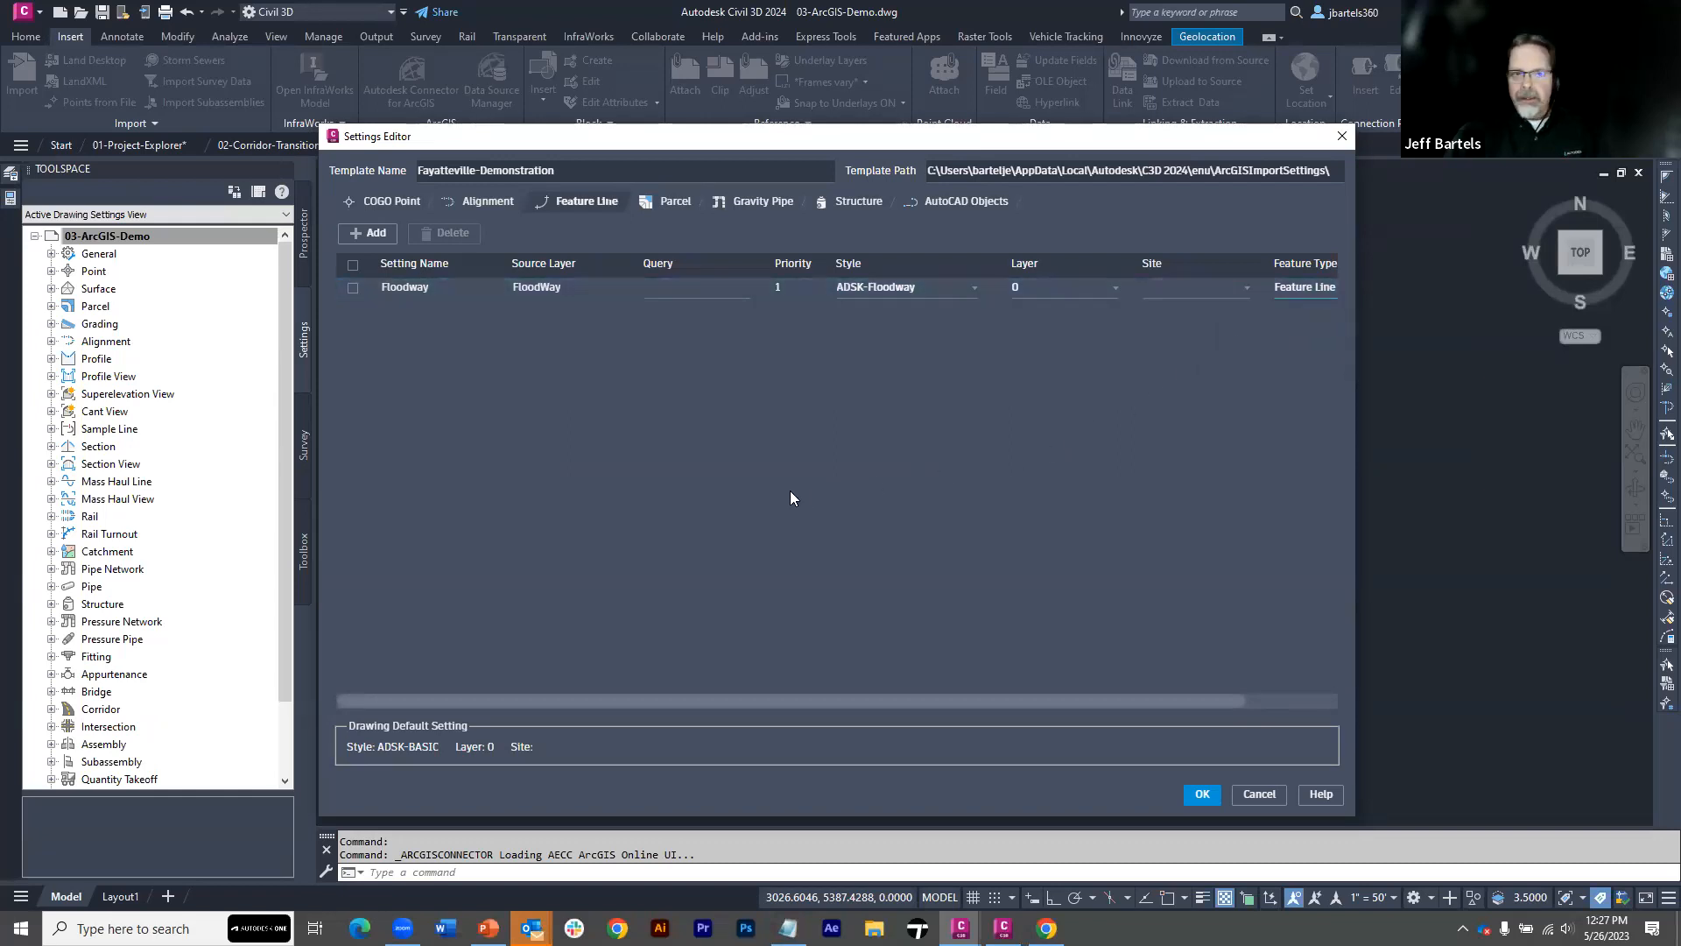
Save the template as Fayatteville-Demonstration.json and import the selected Easement, FloodWay and LotLines layers with it
click(1201, 795)
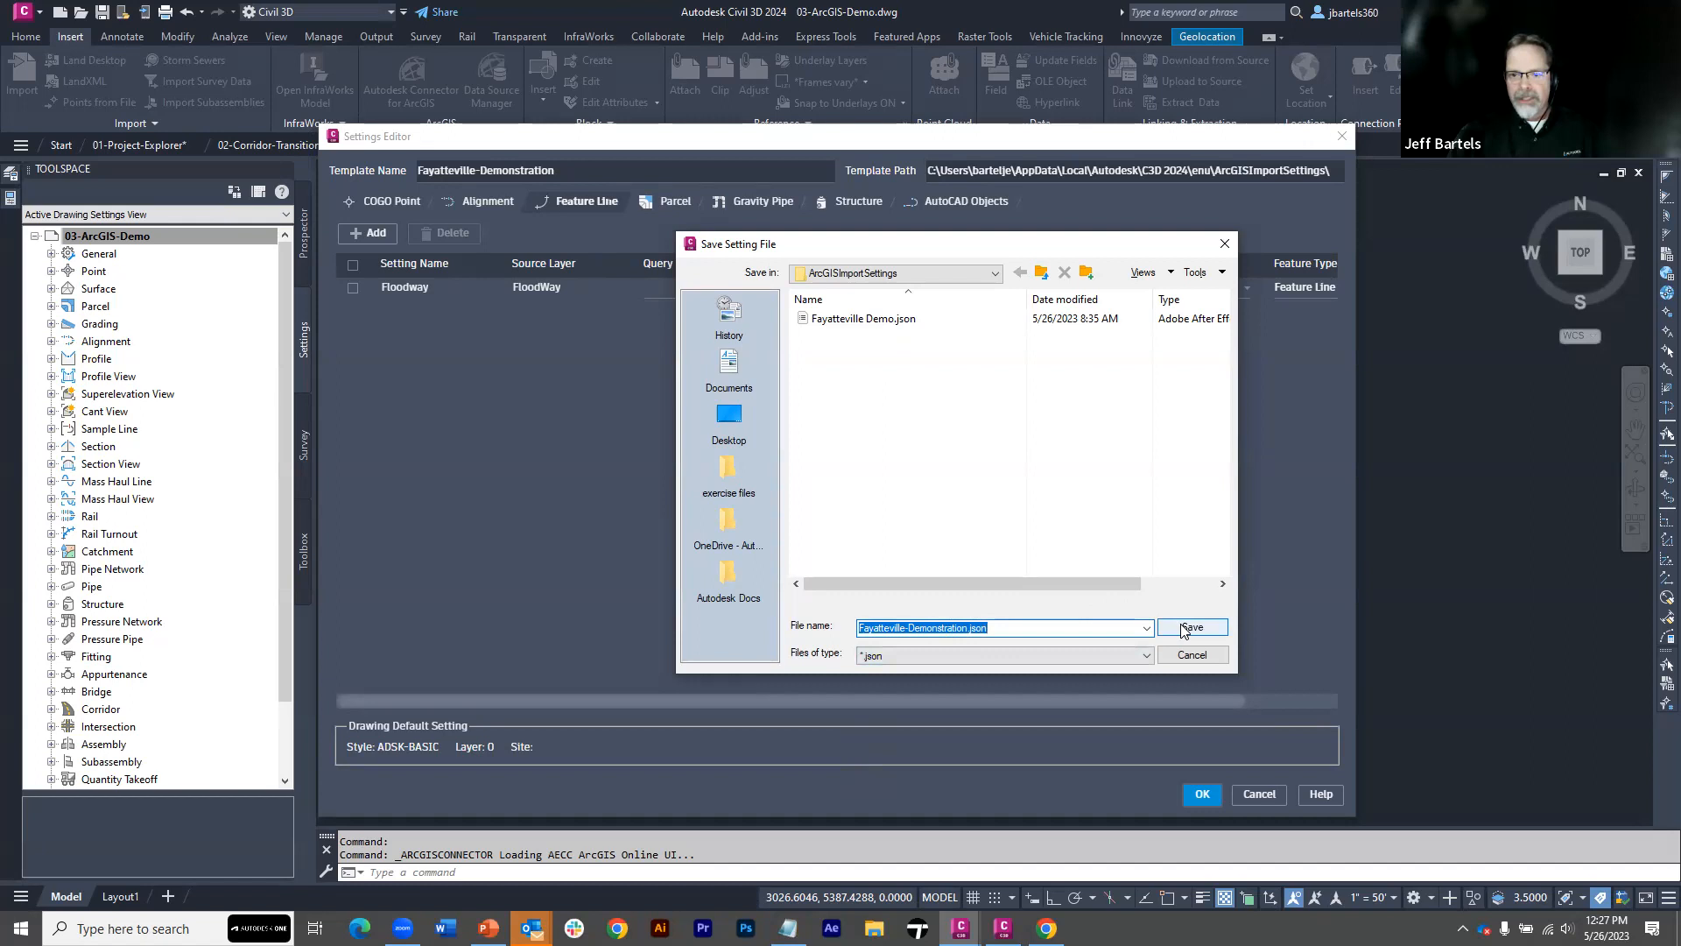
click(1192, 626)
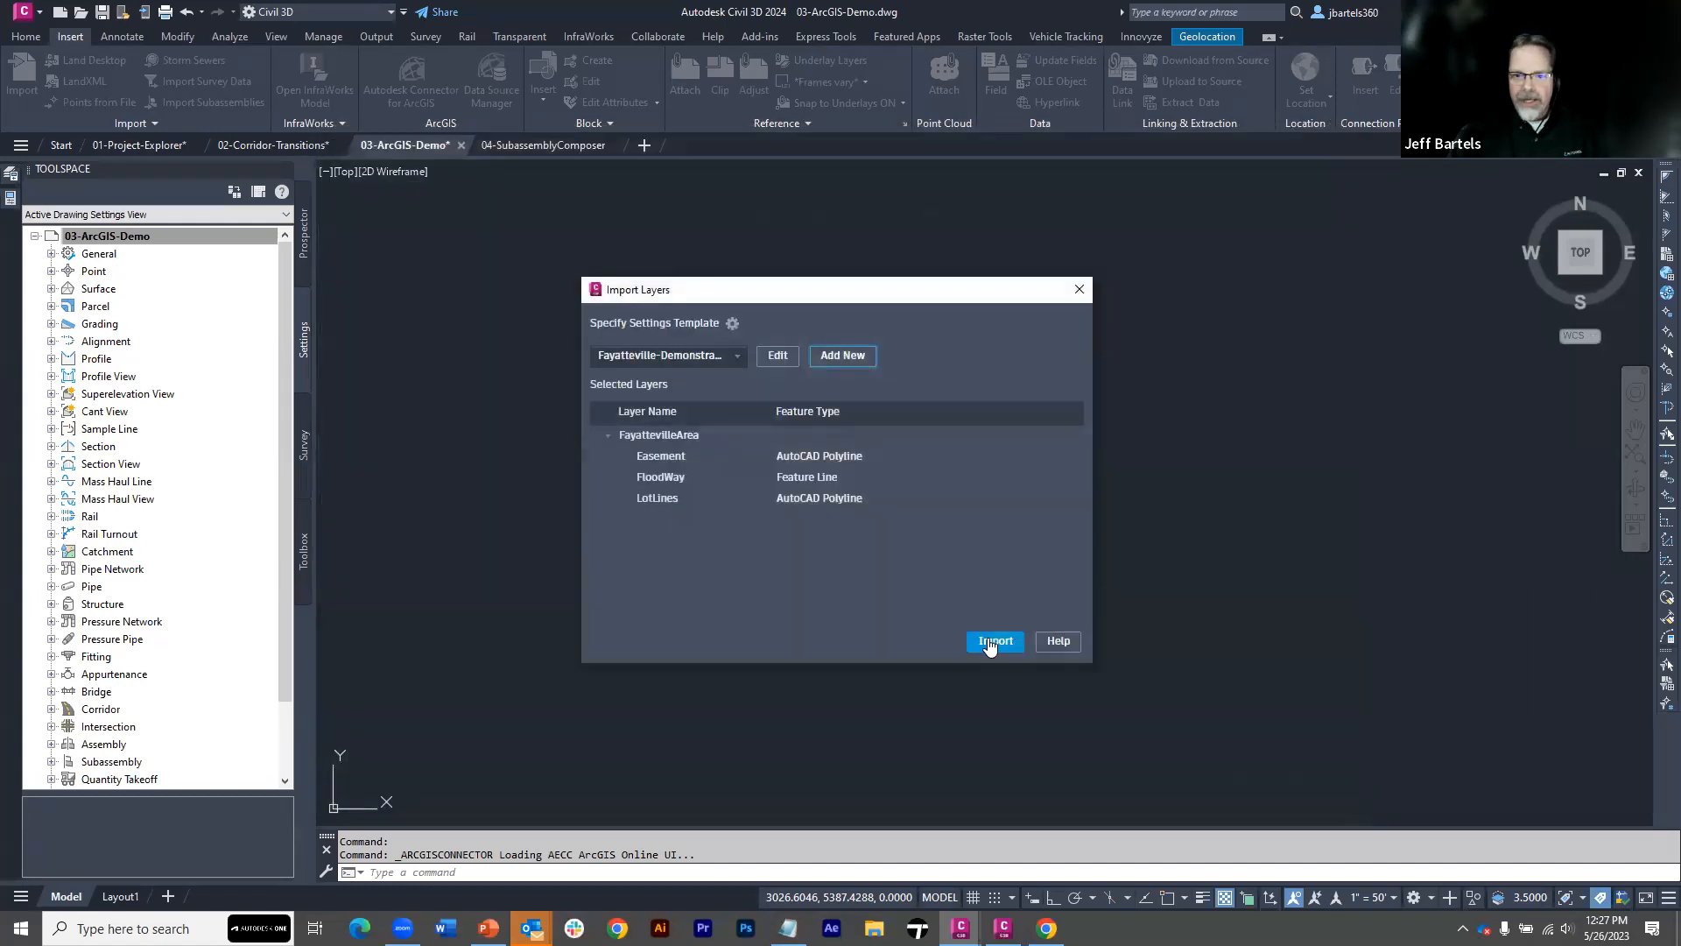
click(994, 642)
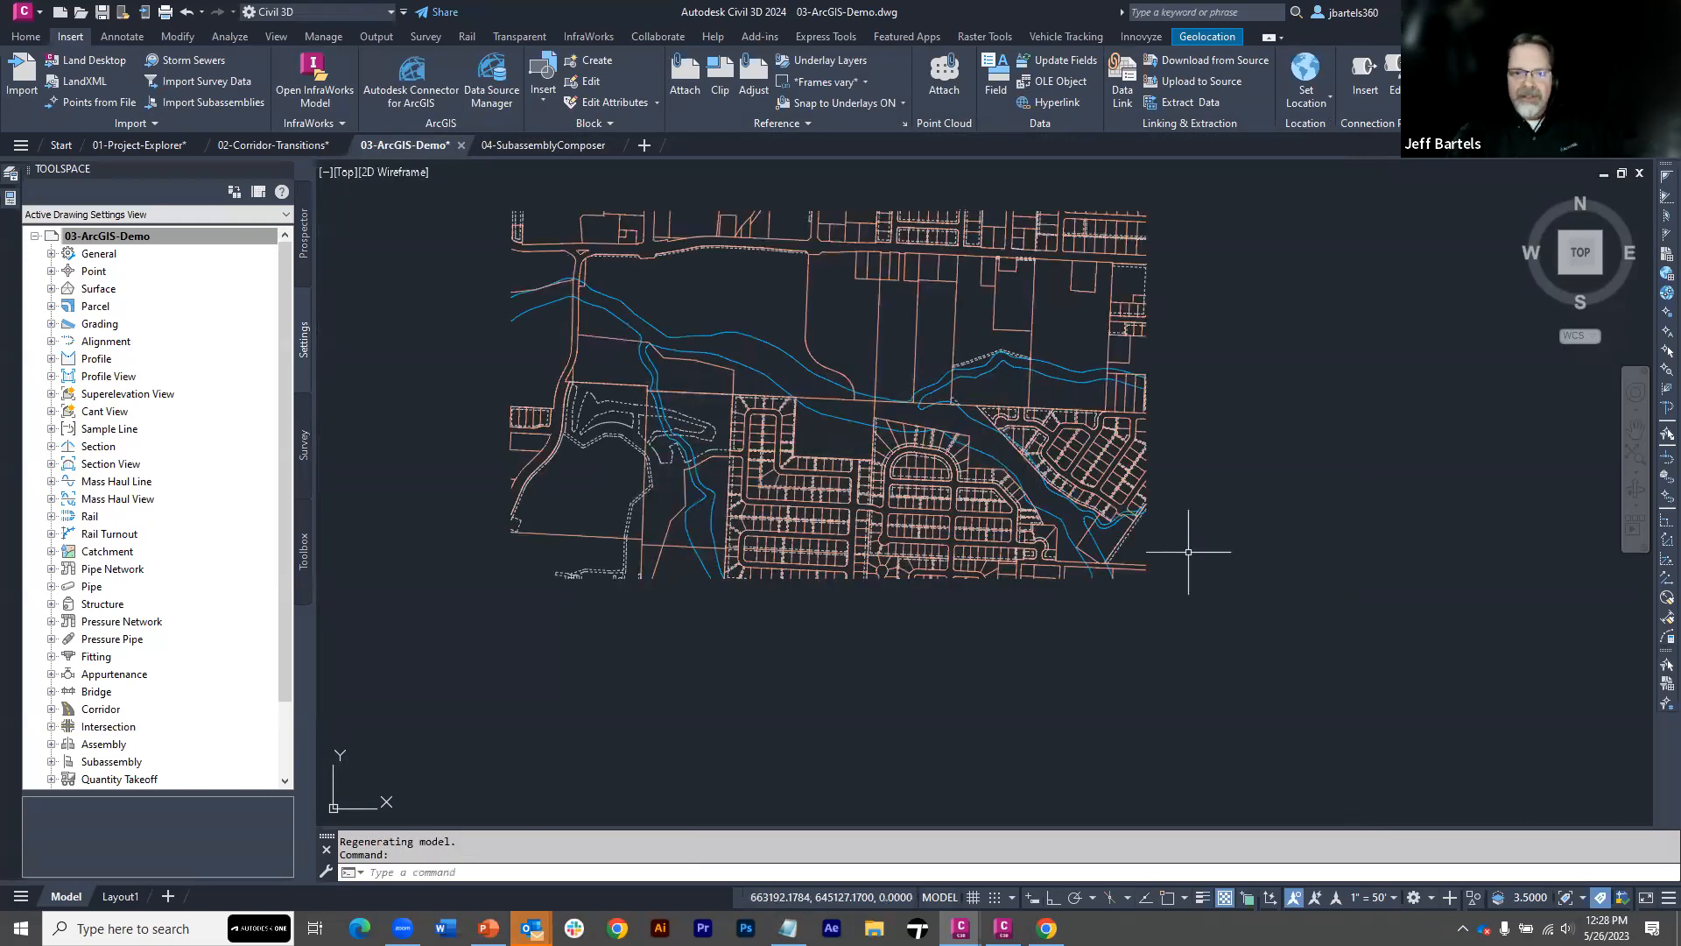
Examine the extended data property set of the curved EX-Lots polyline in the northern part of the drawing
scroll(756, 304, up, 2)
middle_drag(756, 303, 829, 357)
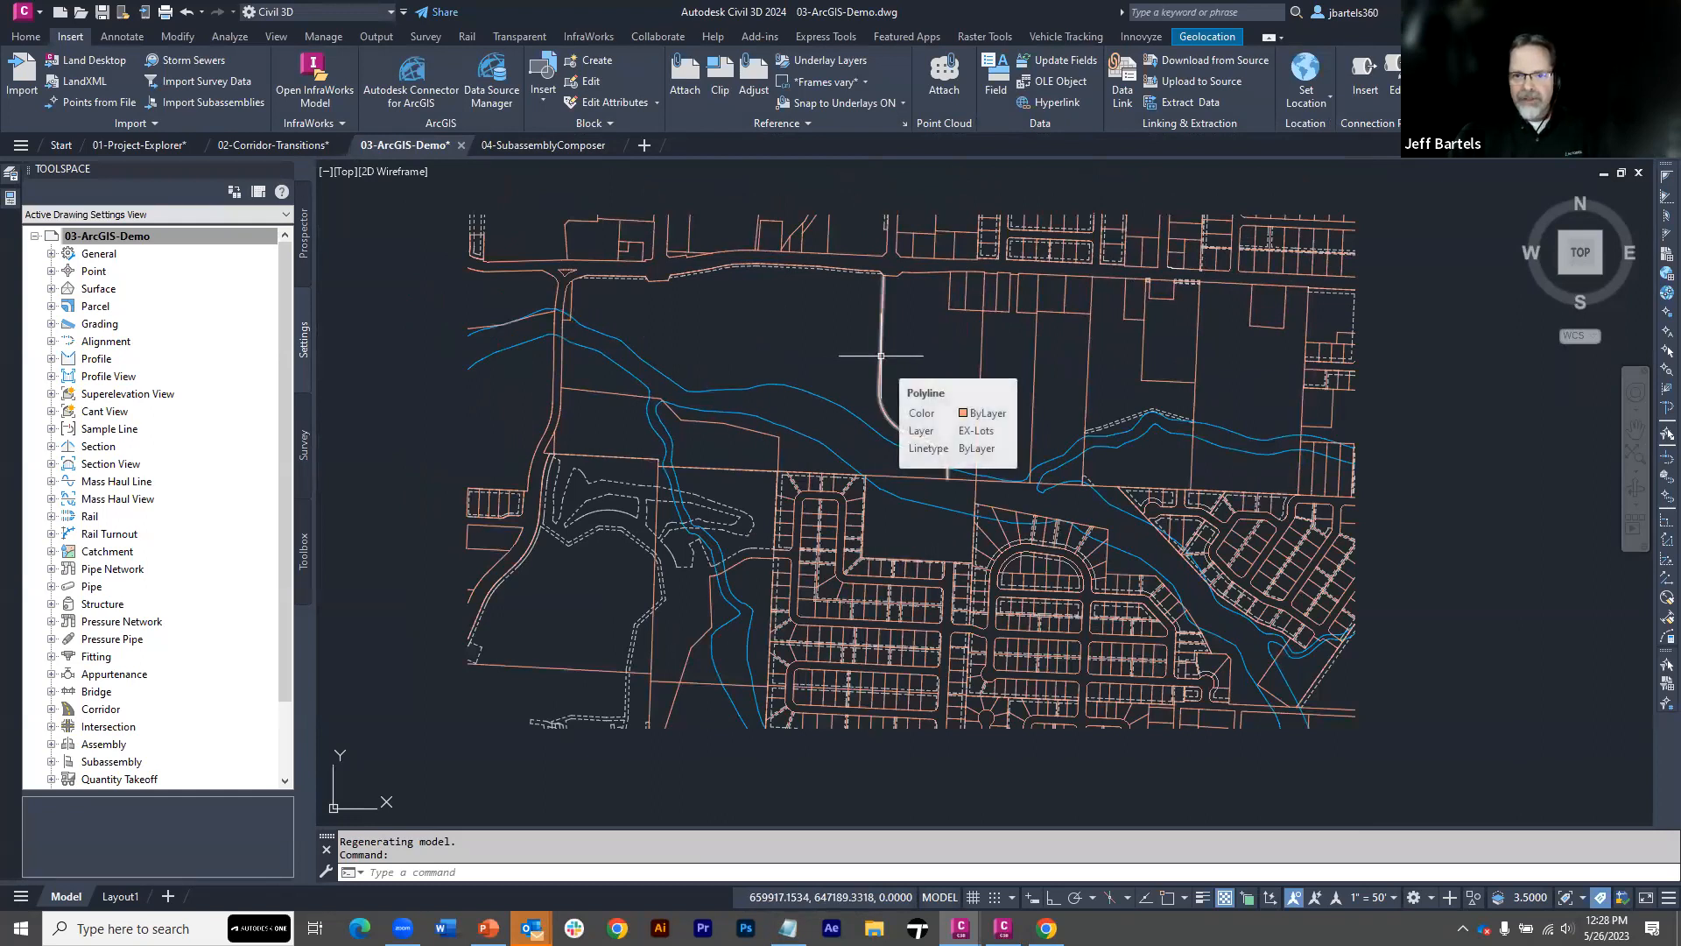
click(881, 356)
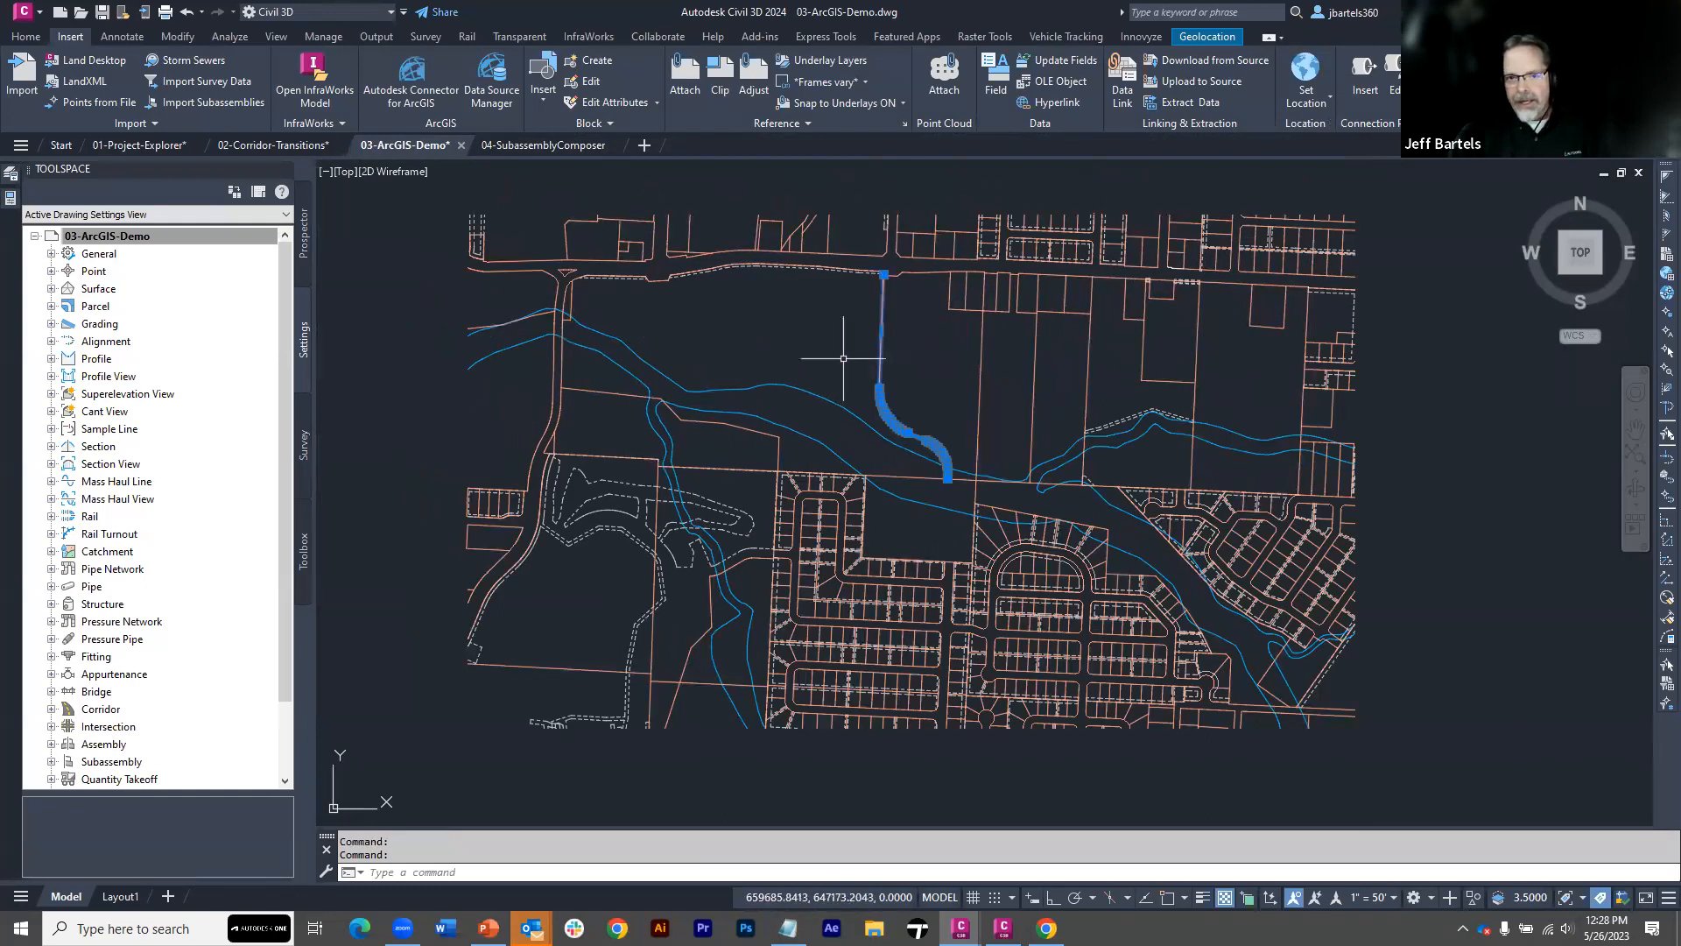
click(11, 199)
click(413, 428)
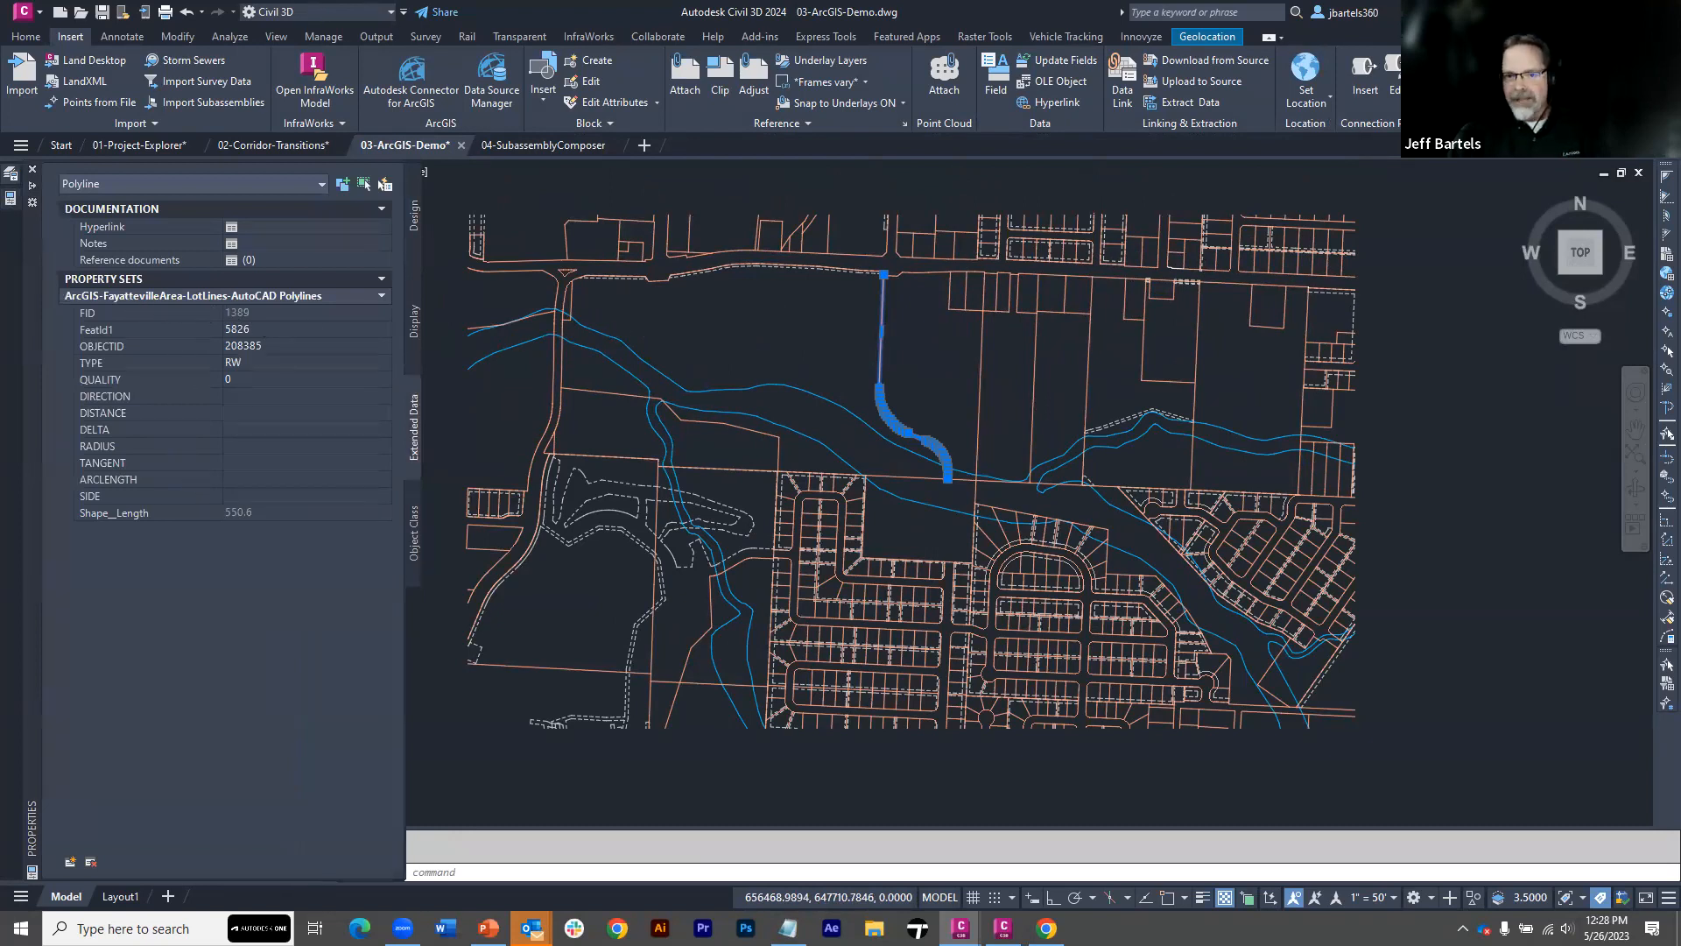
key(Escape)
key(ctrl+1)
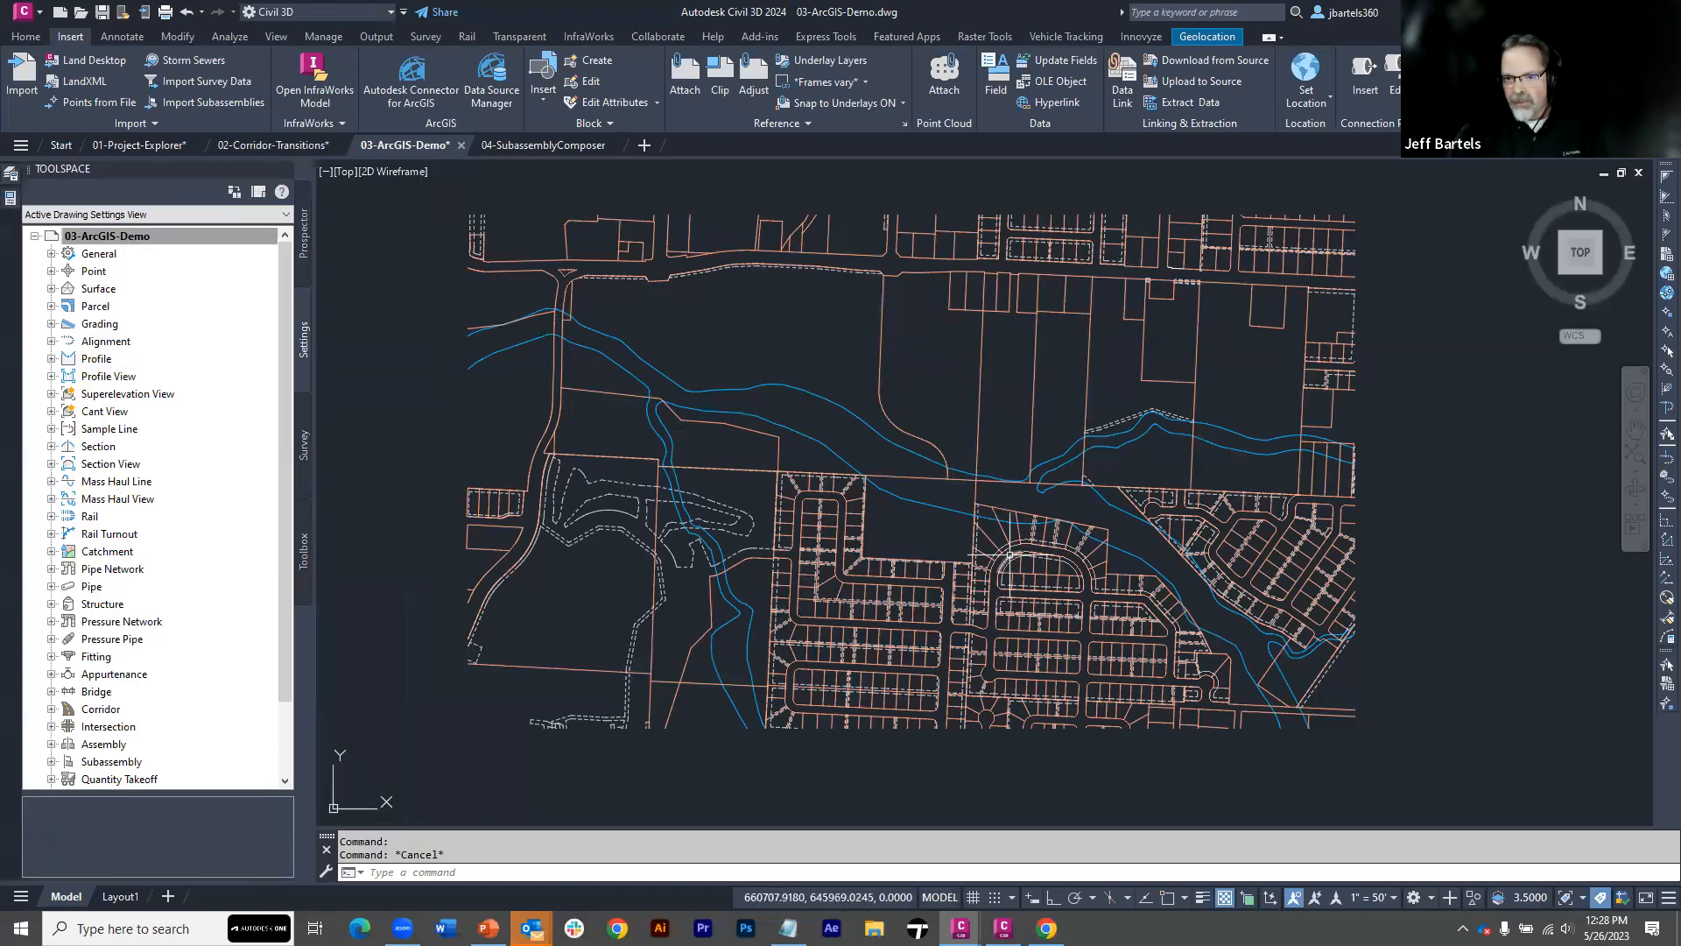
Select an EX-EASEMENT polyline together with all similar polylines and set their linetype generation to Enabled
scroll(1010, 555, up, 5)
click(993, 461)
key(Escape)
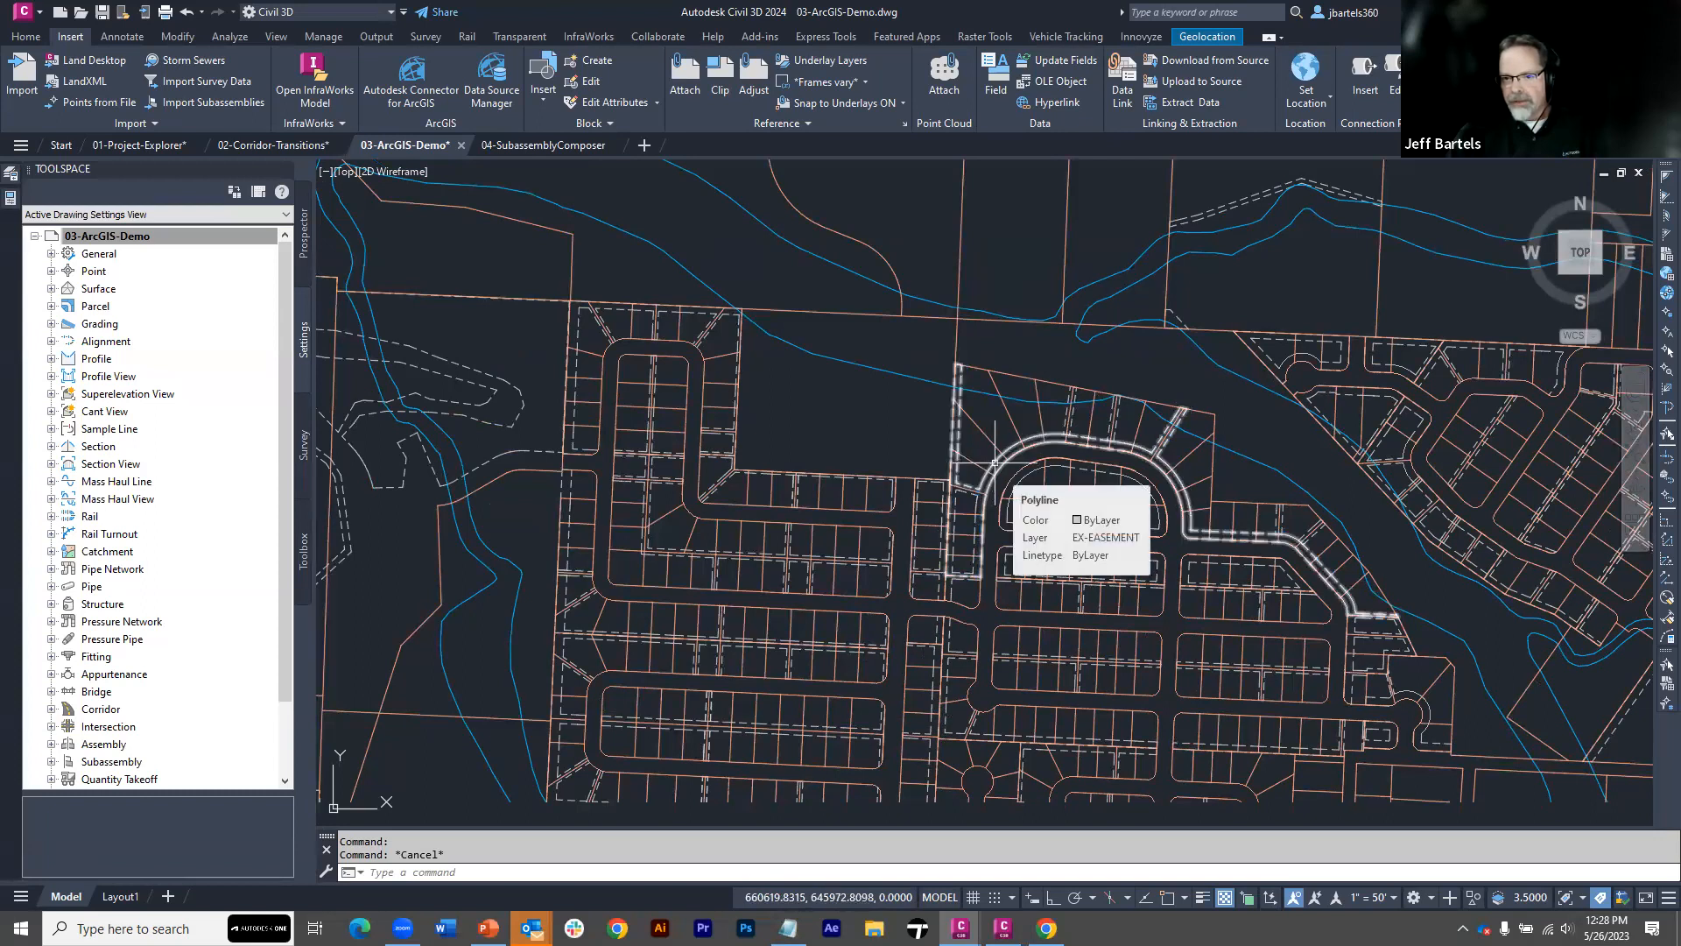
click(995, 462)
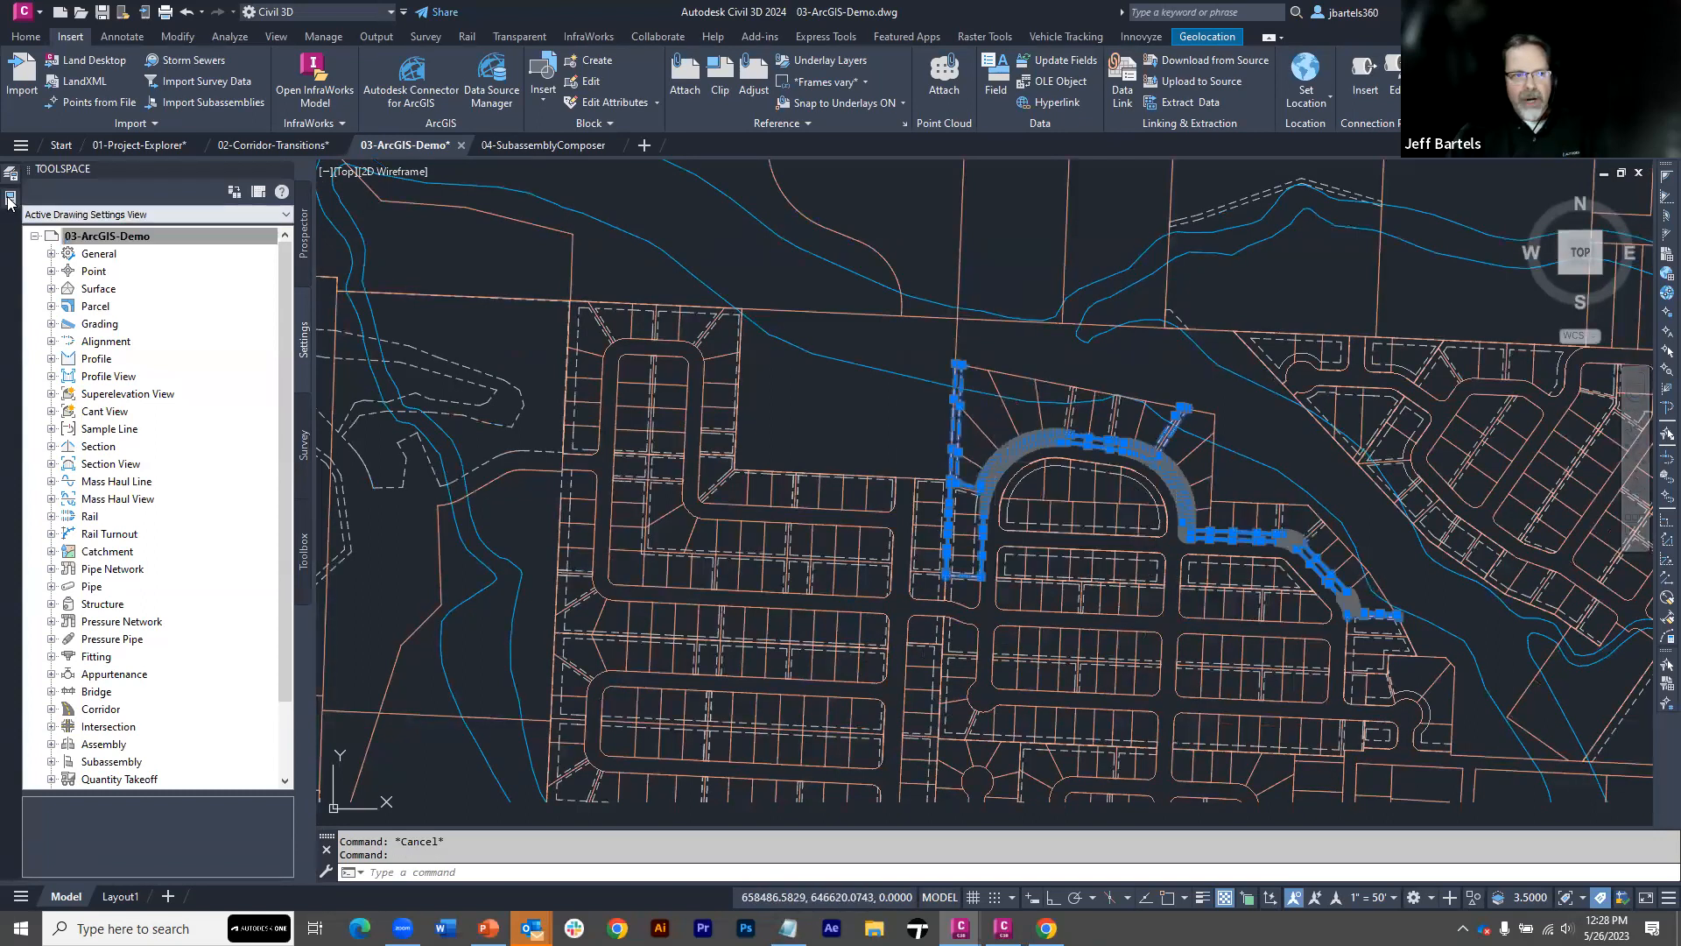
mouse_move(11, 201)
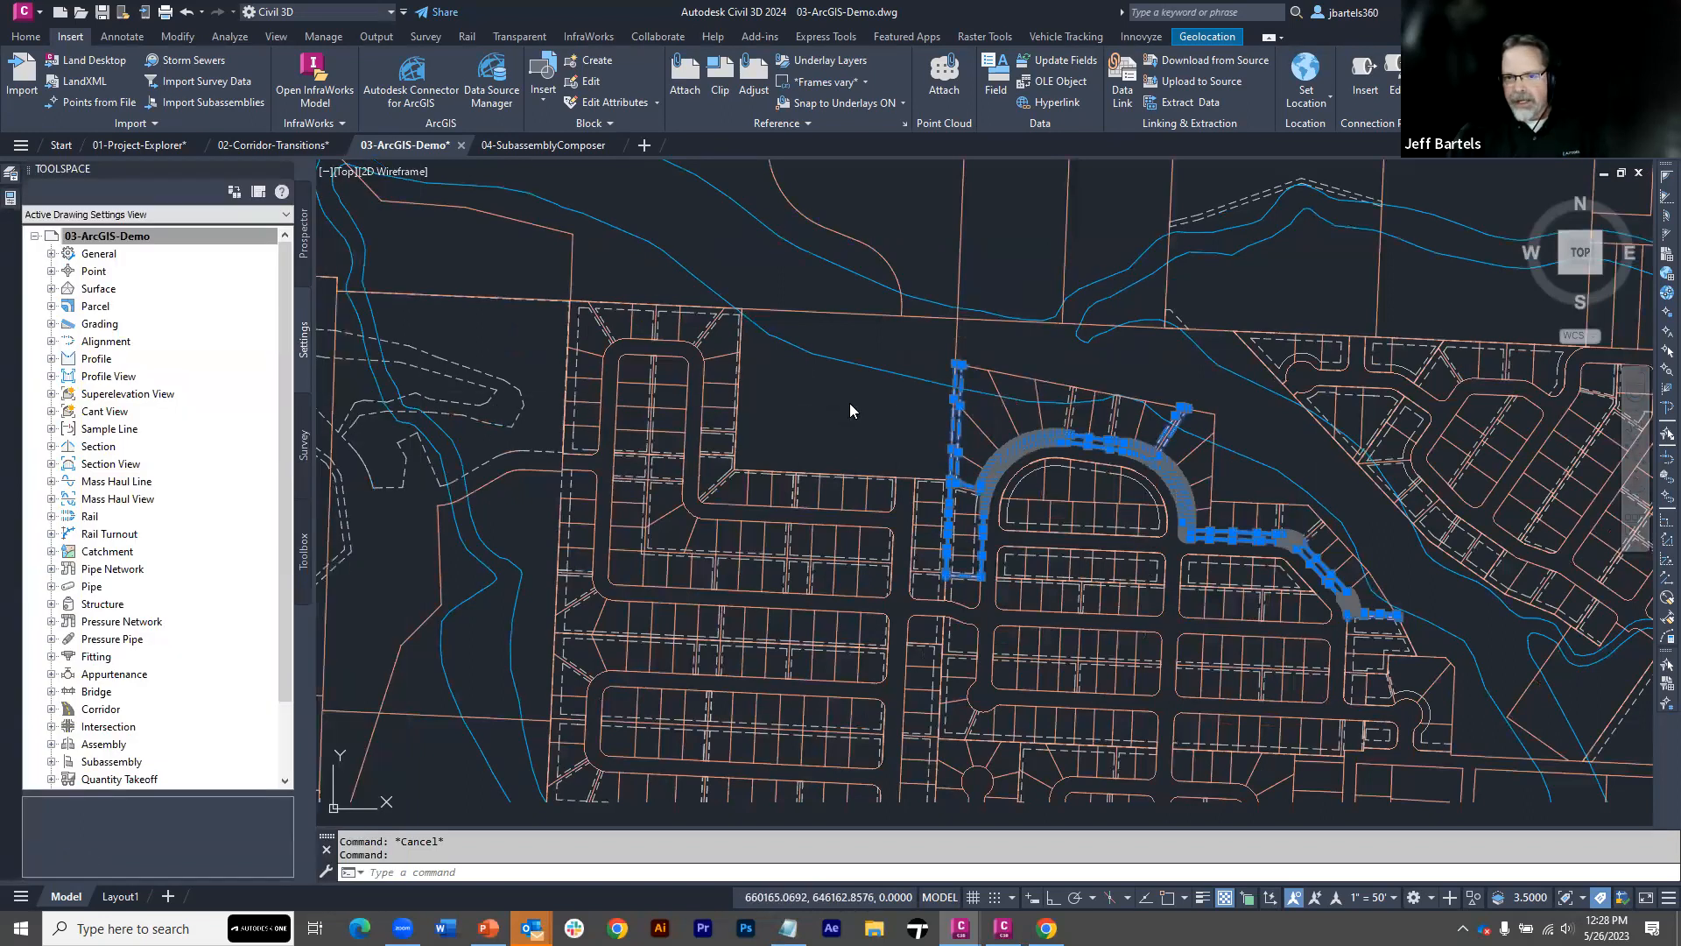
right_click(851, 408)
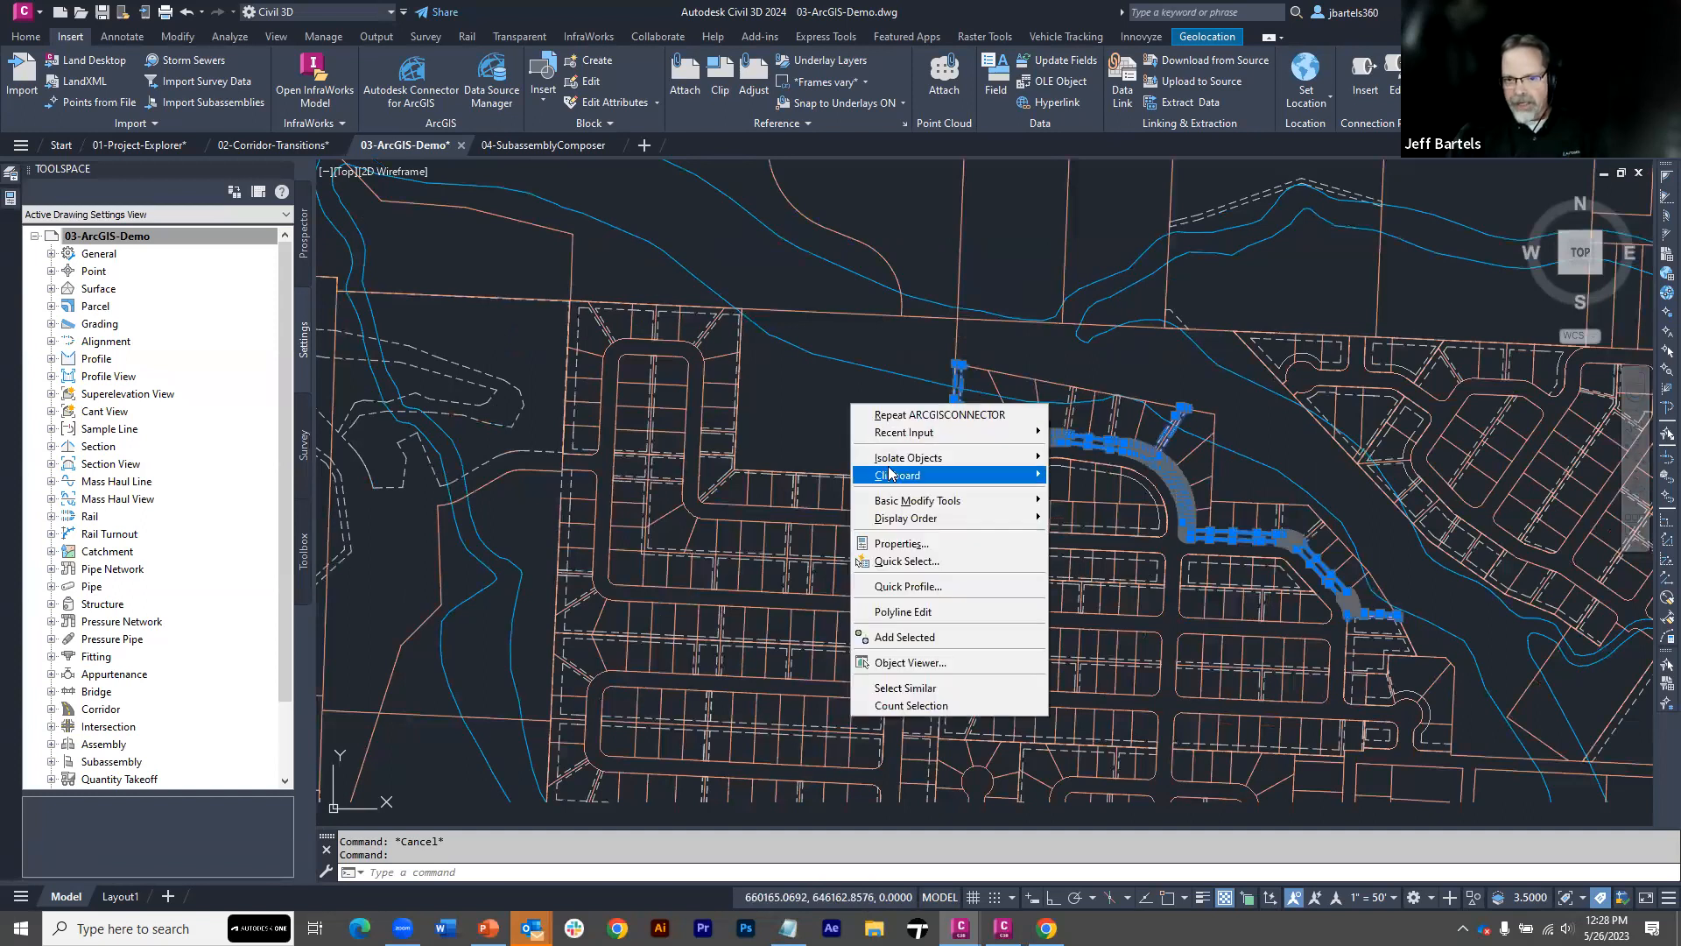
click(904, 688)
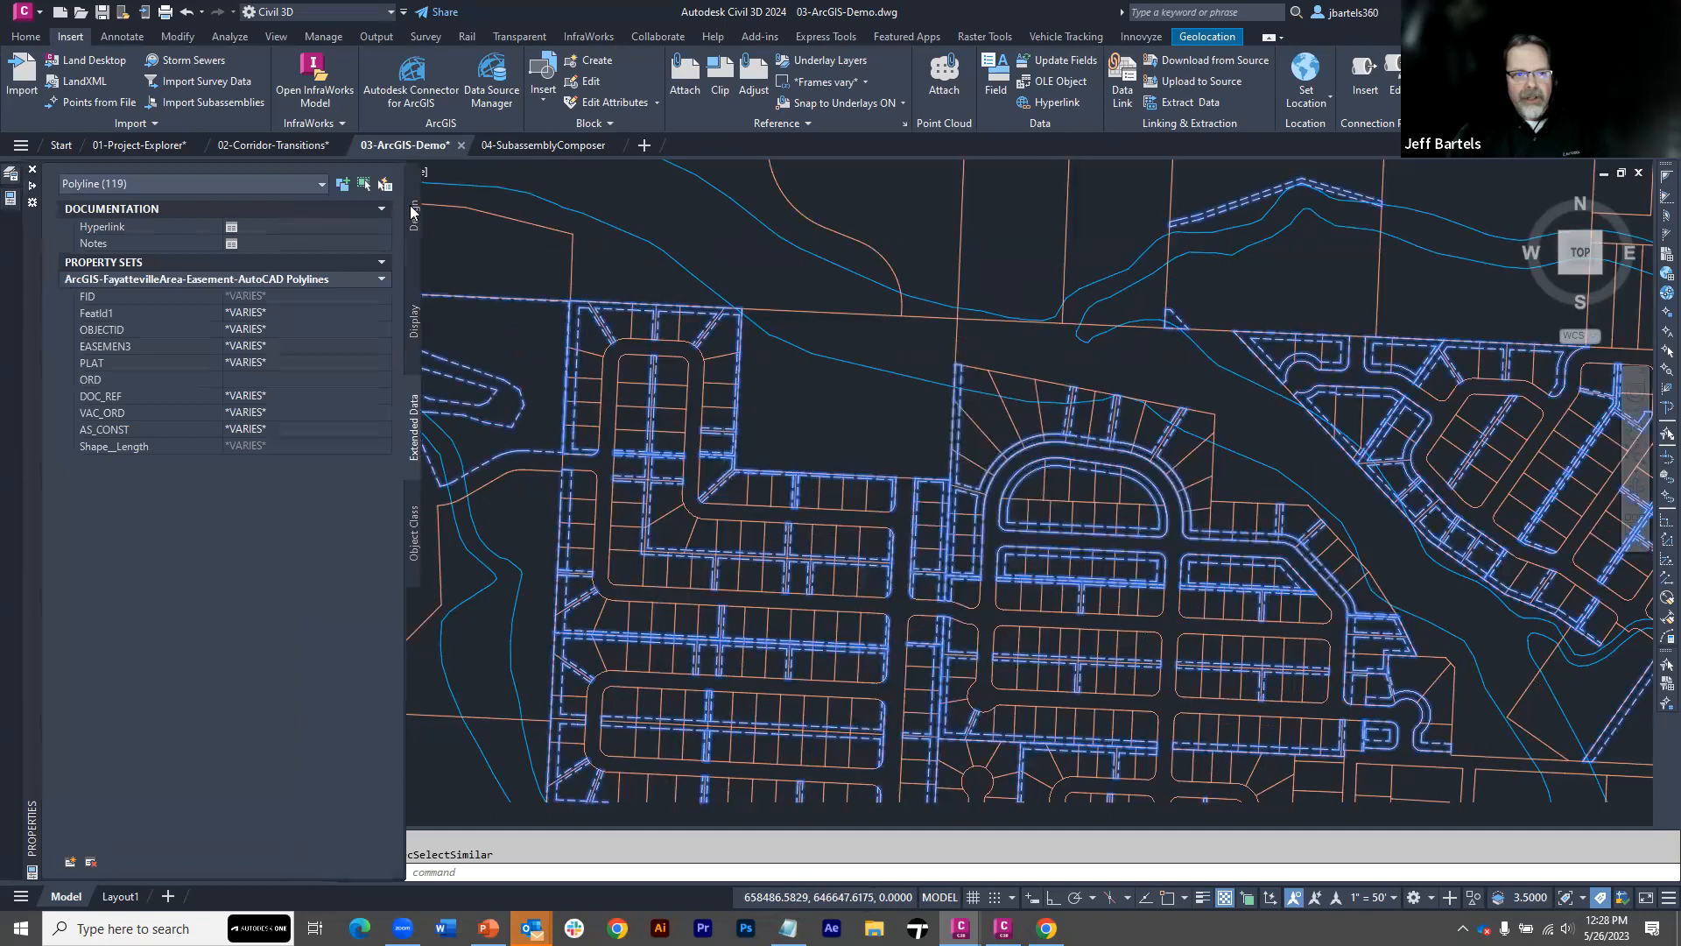
click(412, 213)
click(277, 532)
click(280, 532)
click(273, 550)
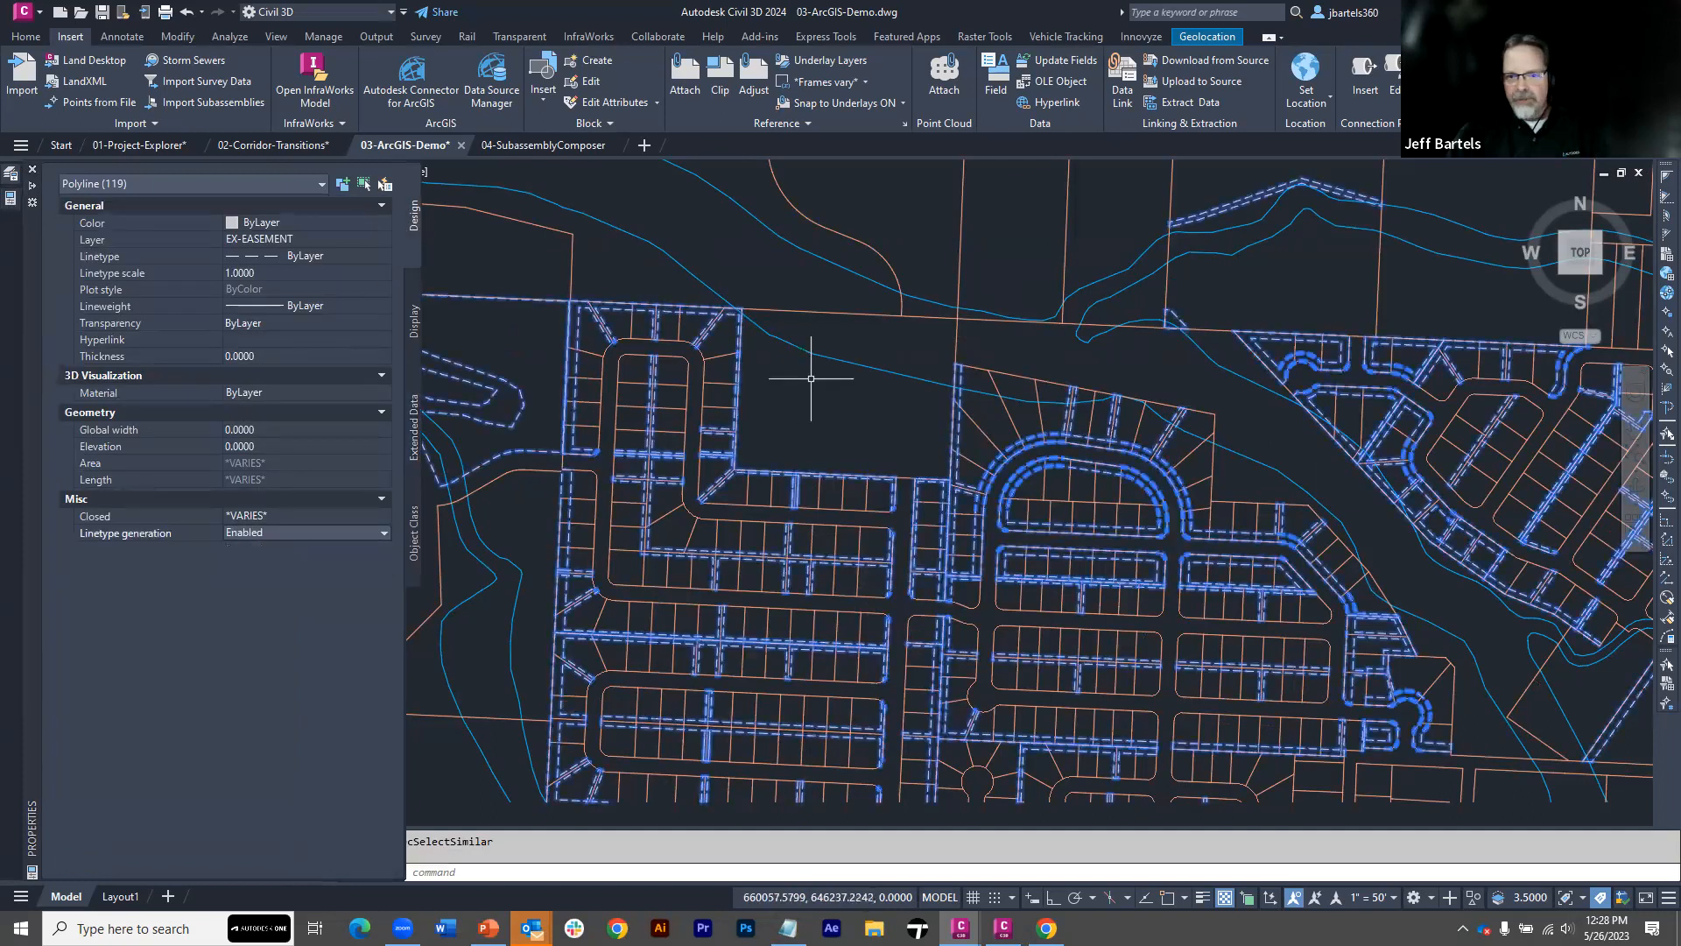
key(Escape)
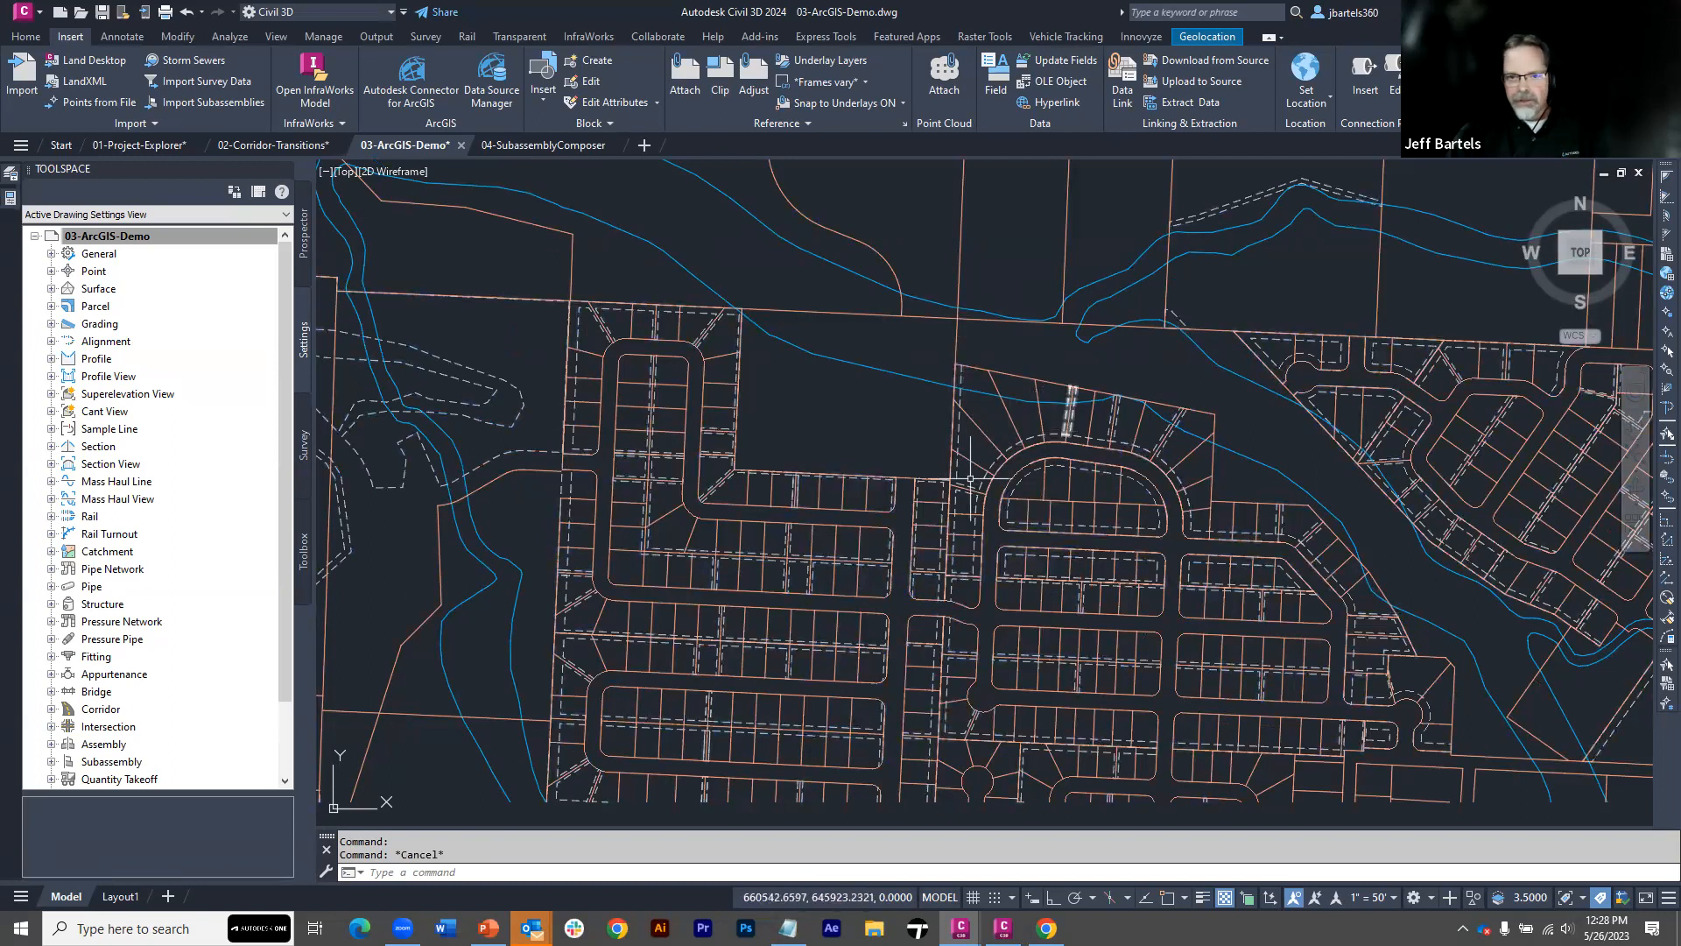
Examine the design properties and extended data property set of the floodway feature line north of the subdivision
scroll(817, 405, down, 2)
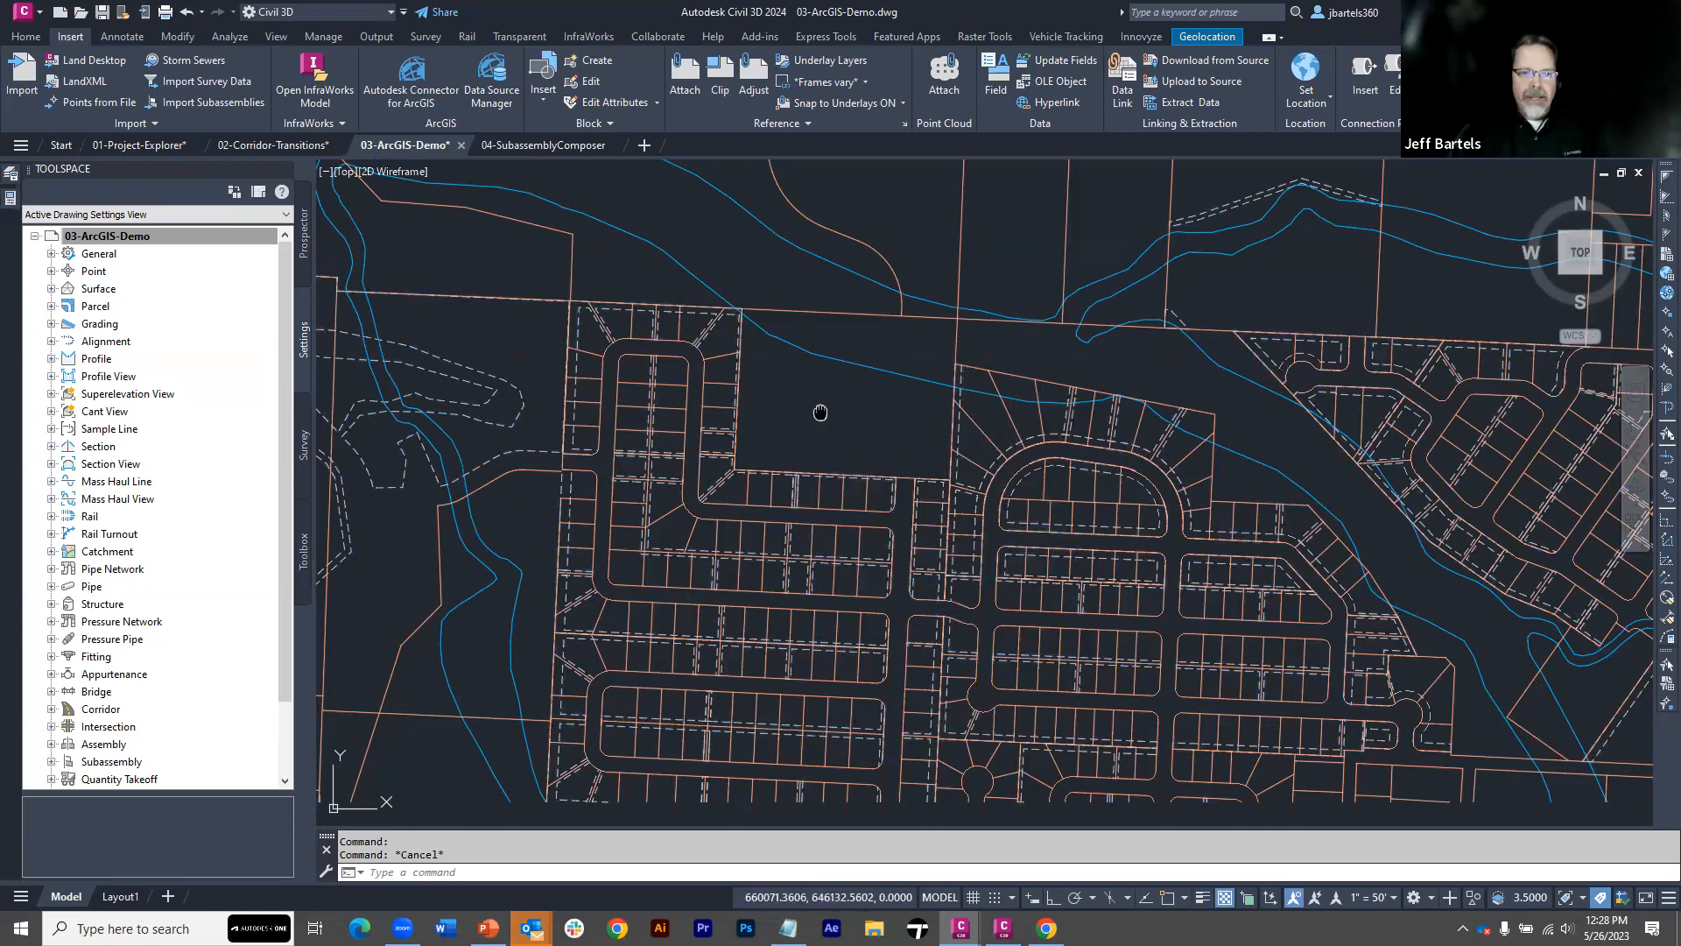
scroll(691, 274, up, 2)
mouse_move(690, 269)
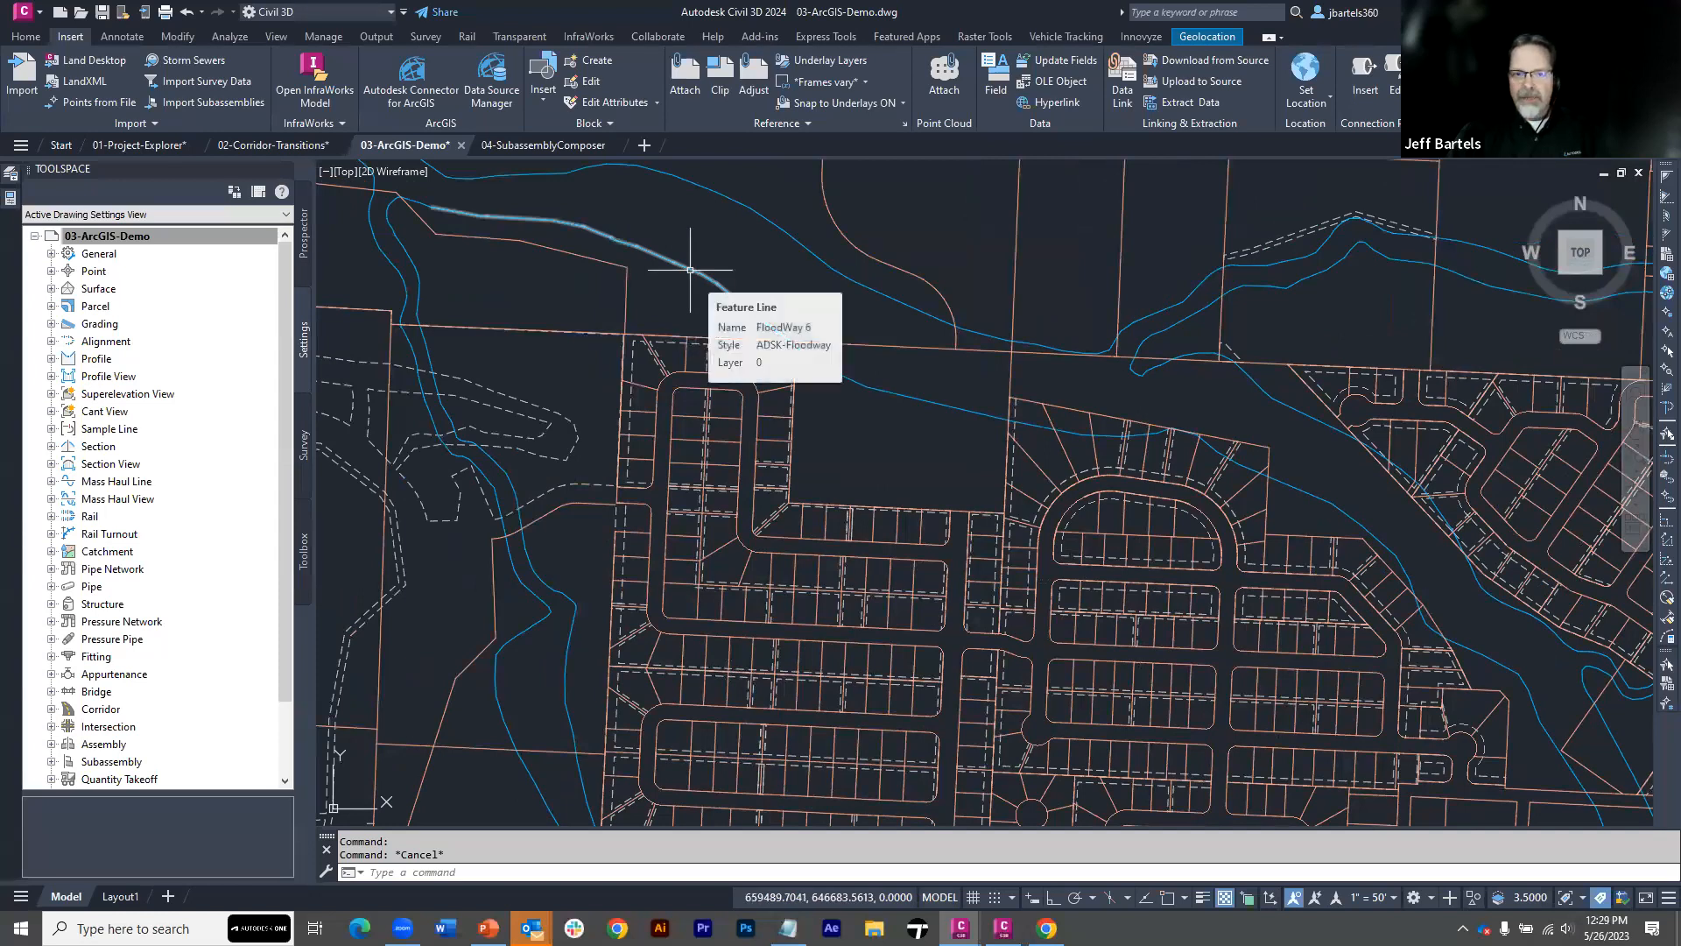
double_click(690, 269)
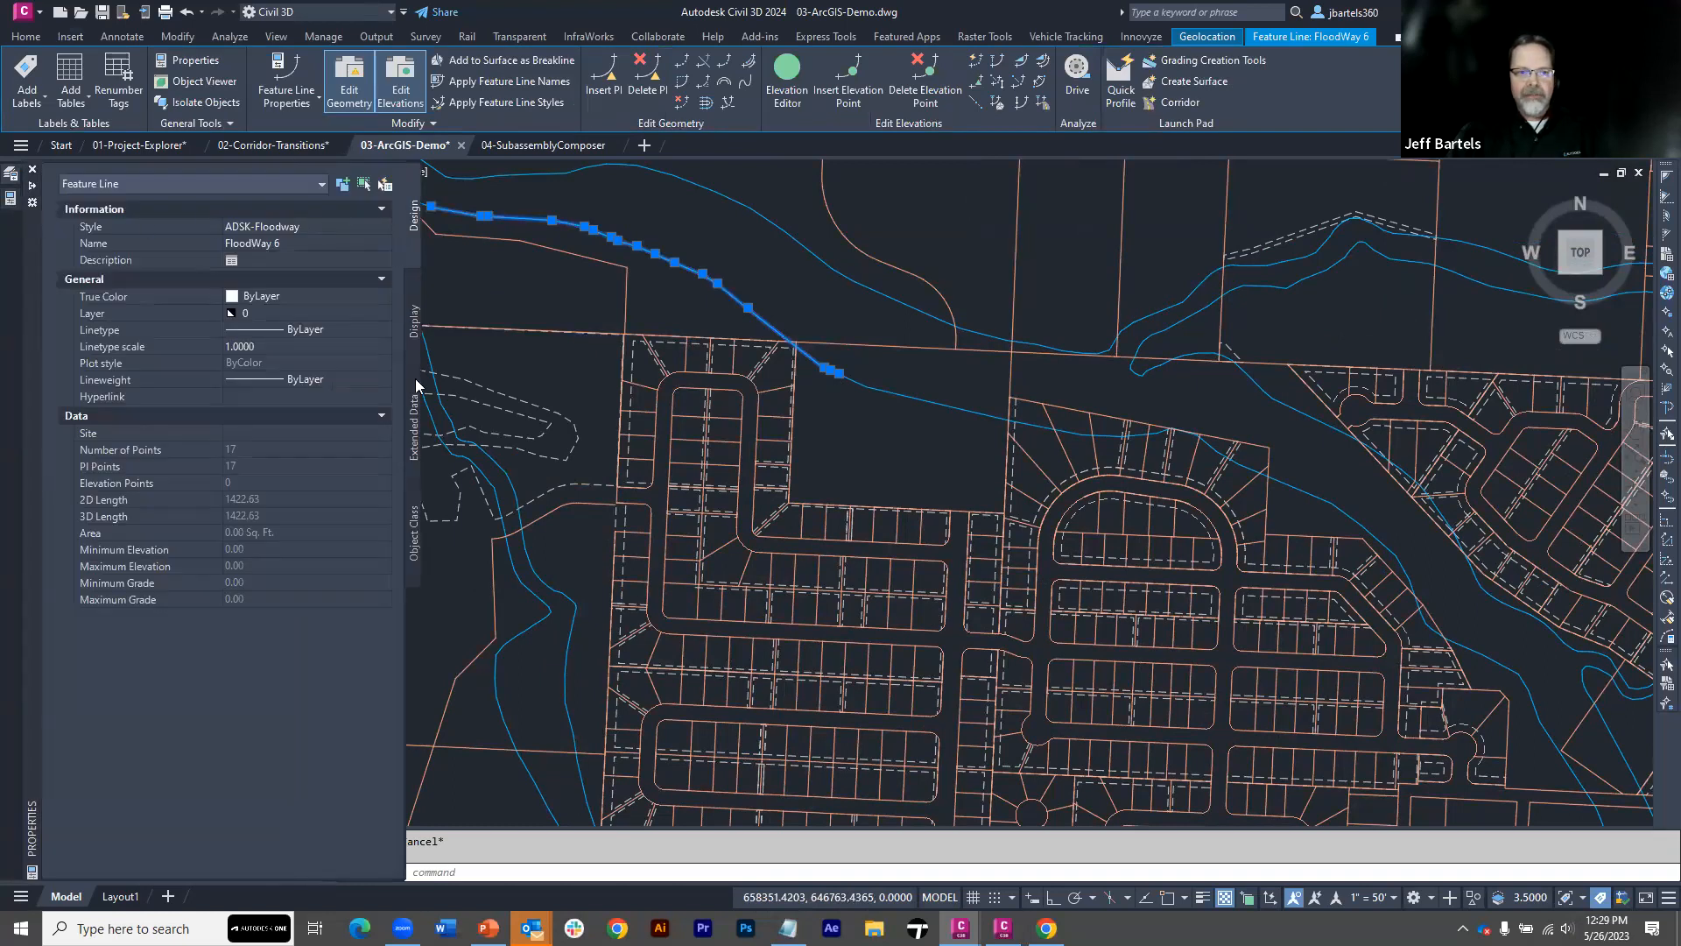
click(416, 408)
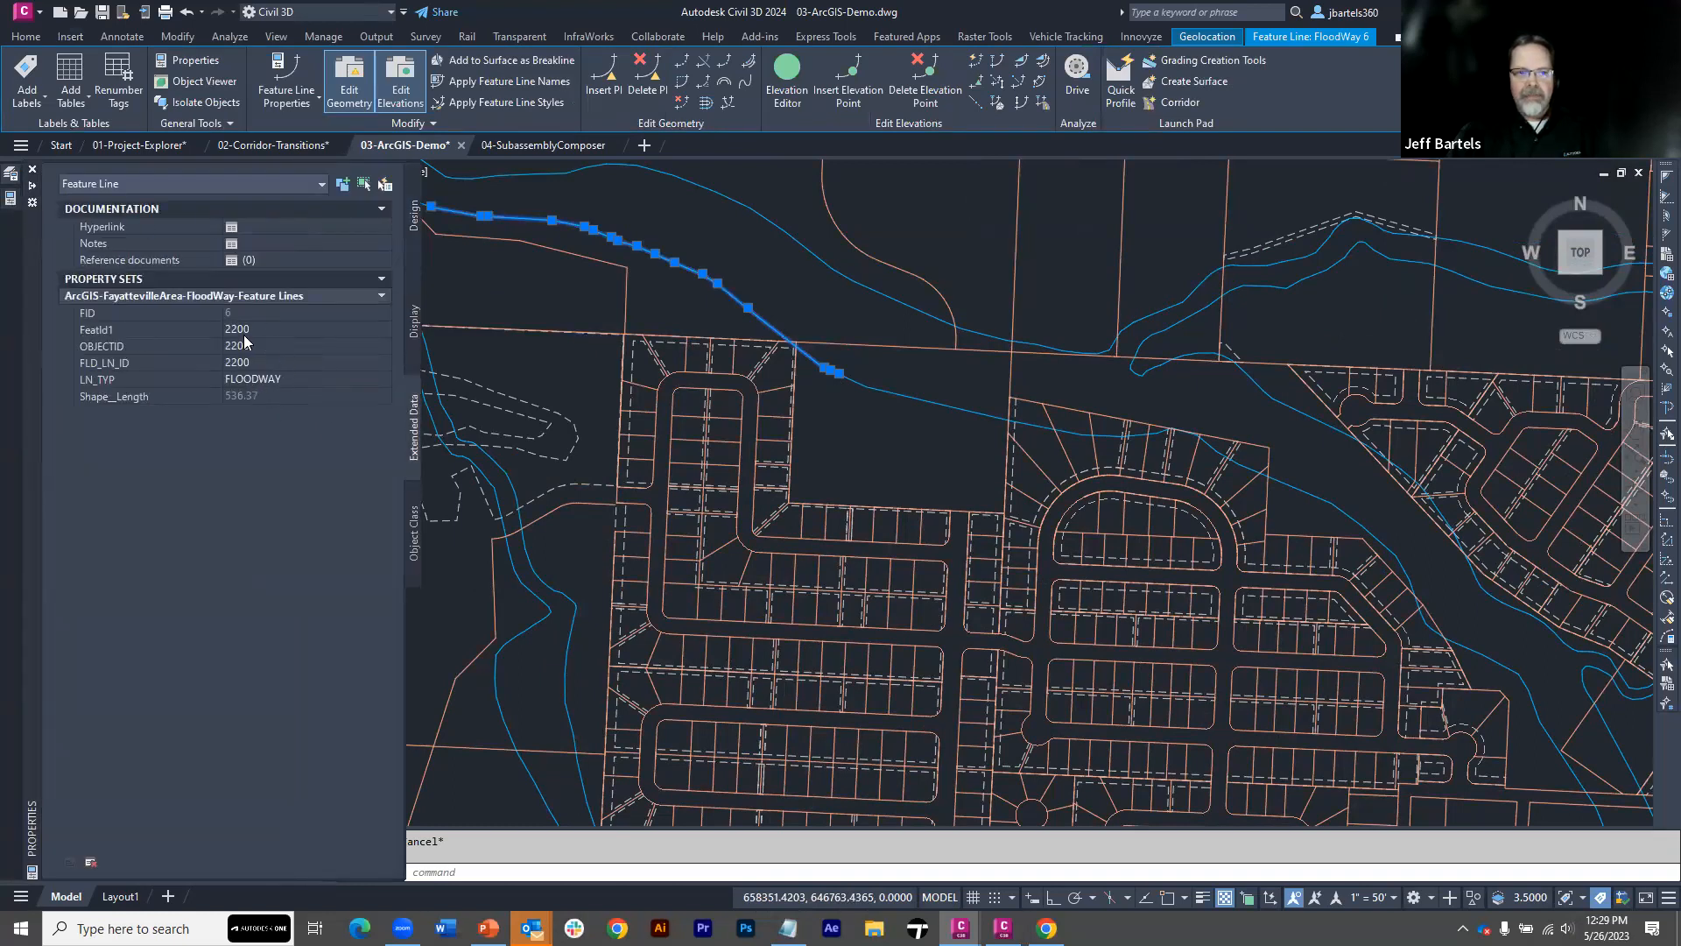
click(415, 221)
key(Escape)
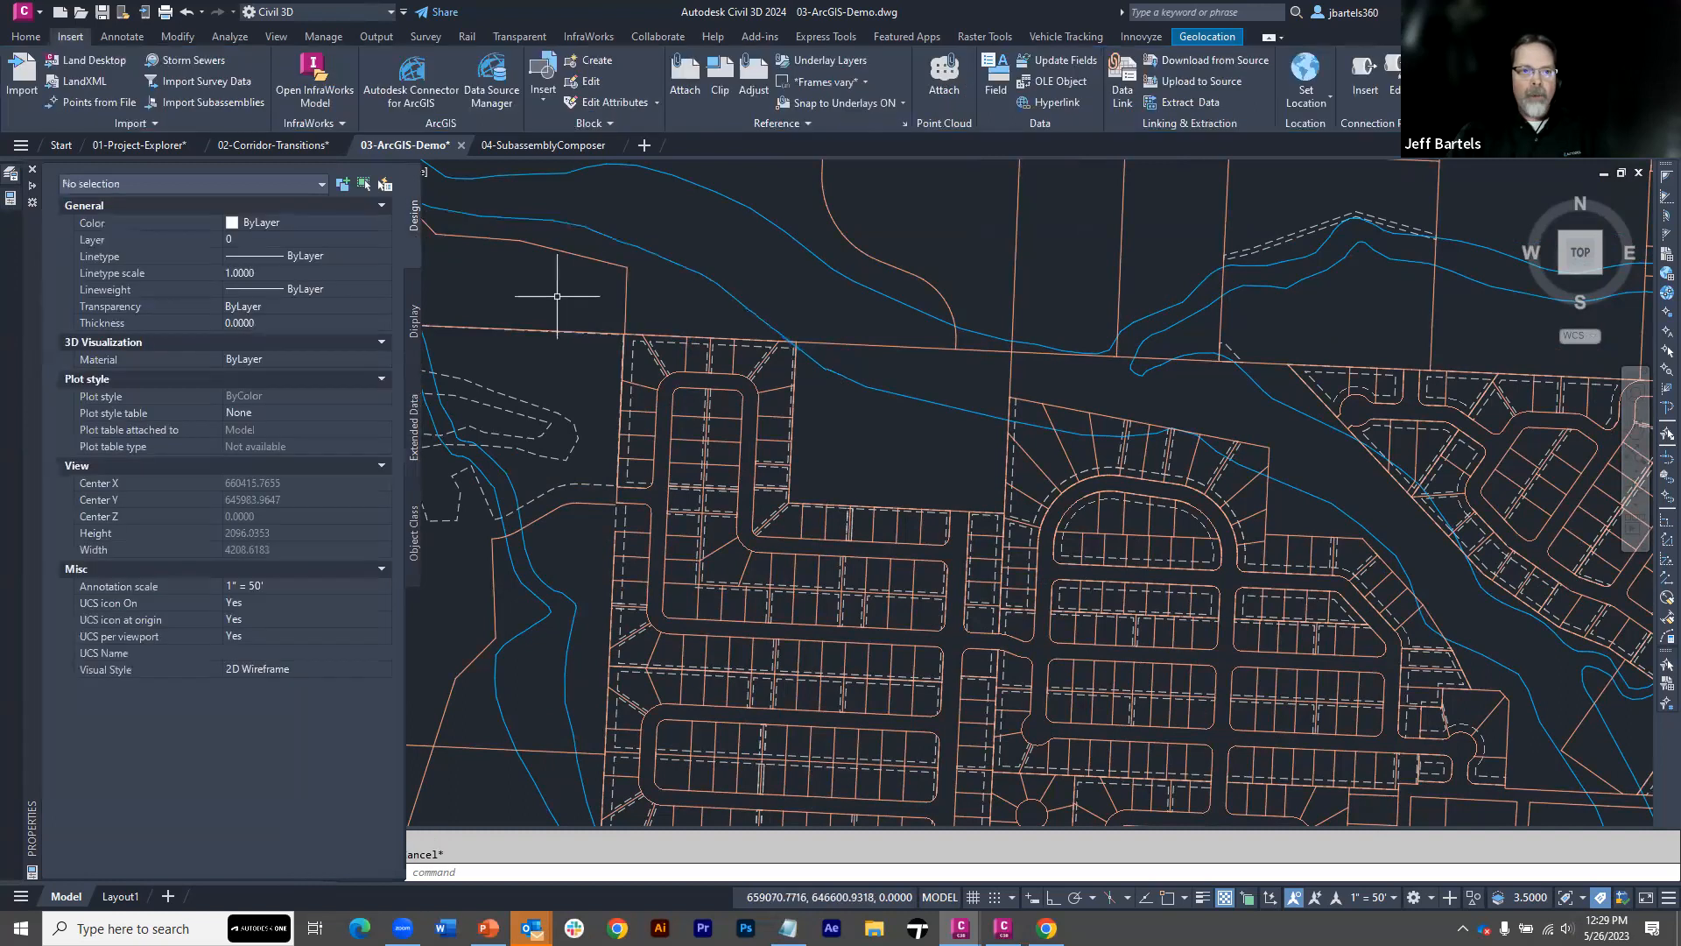
scroll(558, 297, down, 3)
mouse_move(558, 298)
middle_down()
mouse_move(570, 340)
mouse_move(718, 457)
middle_up()
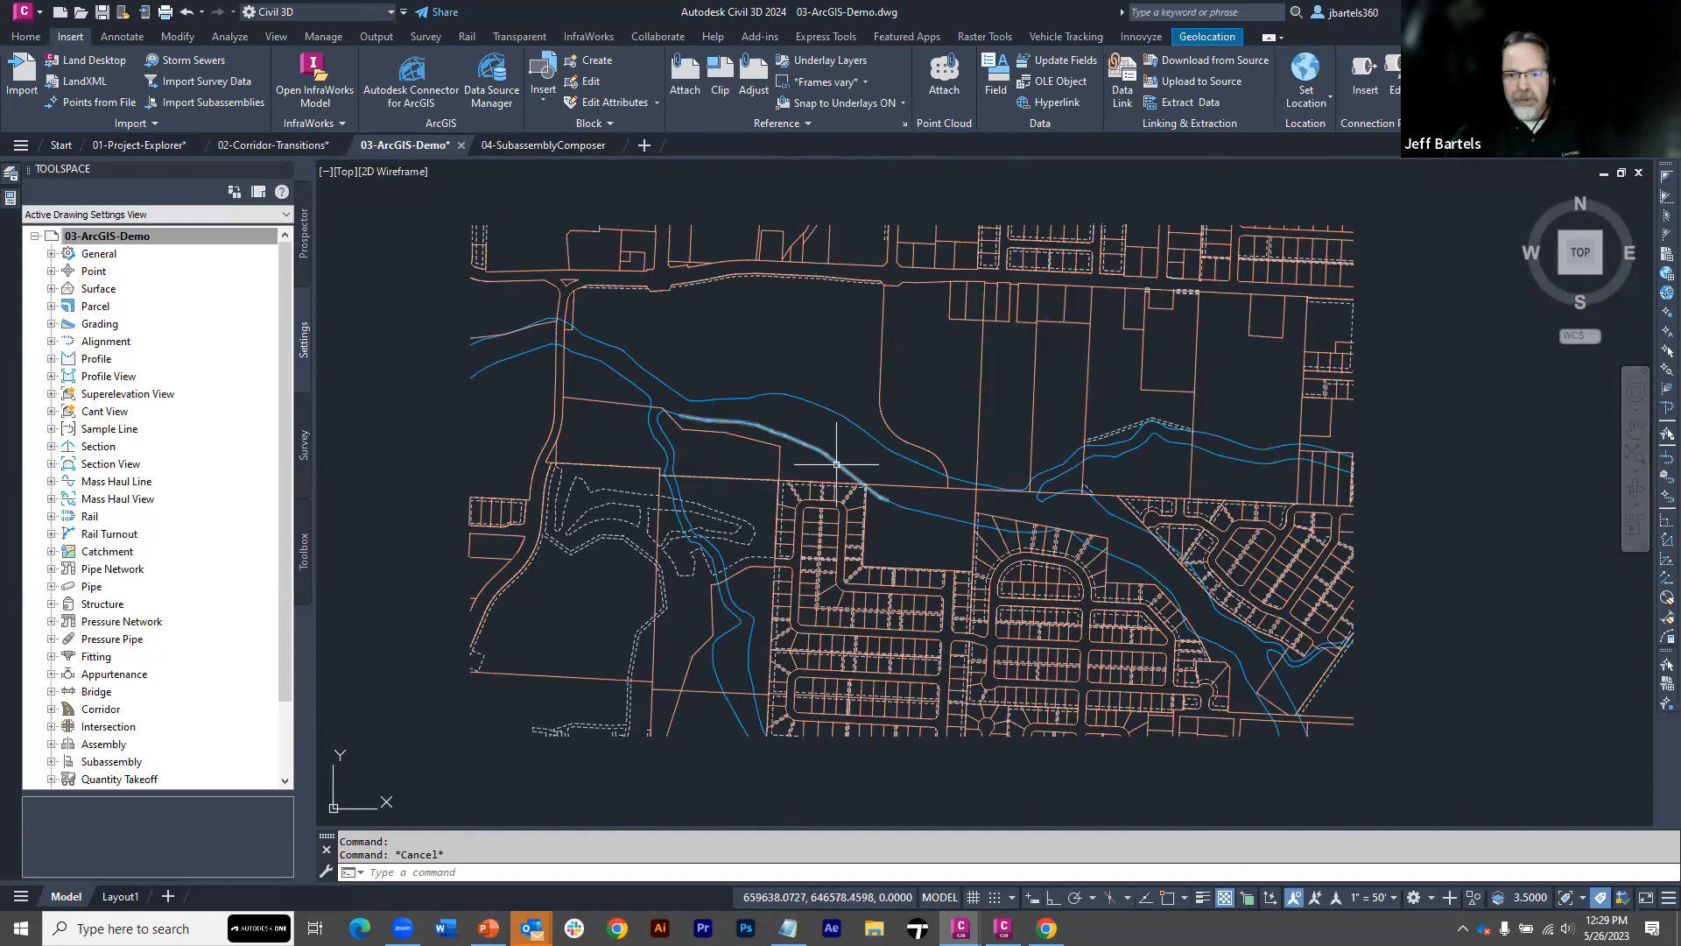
Switch to the FayattevilleArea web map in ArcGIS Map Viewer, turn on the Fence layer and inspect the westernmost fence's attributes
key(alt+Tab)
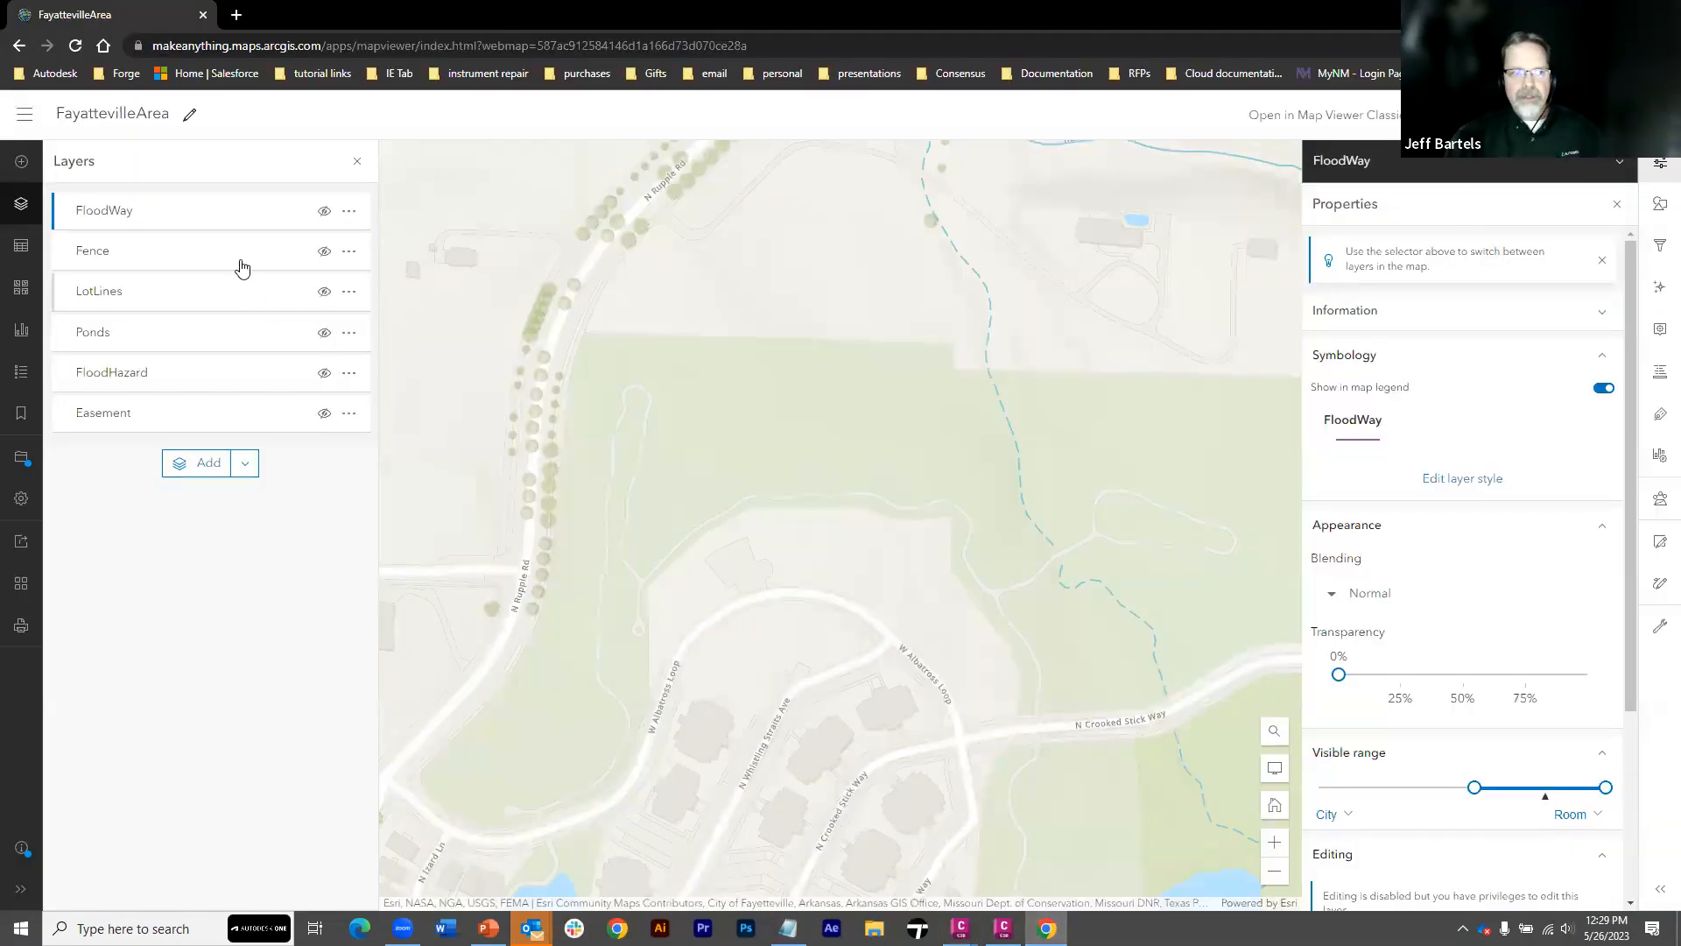
click(324, 253)
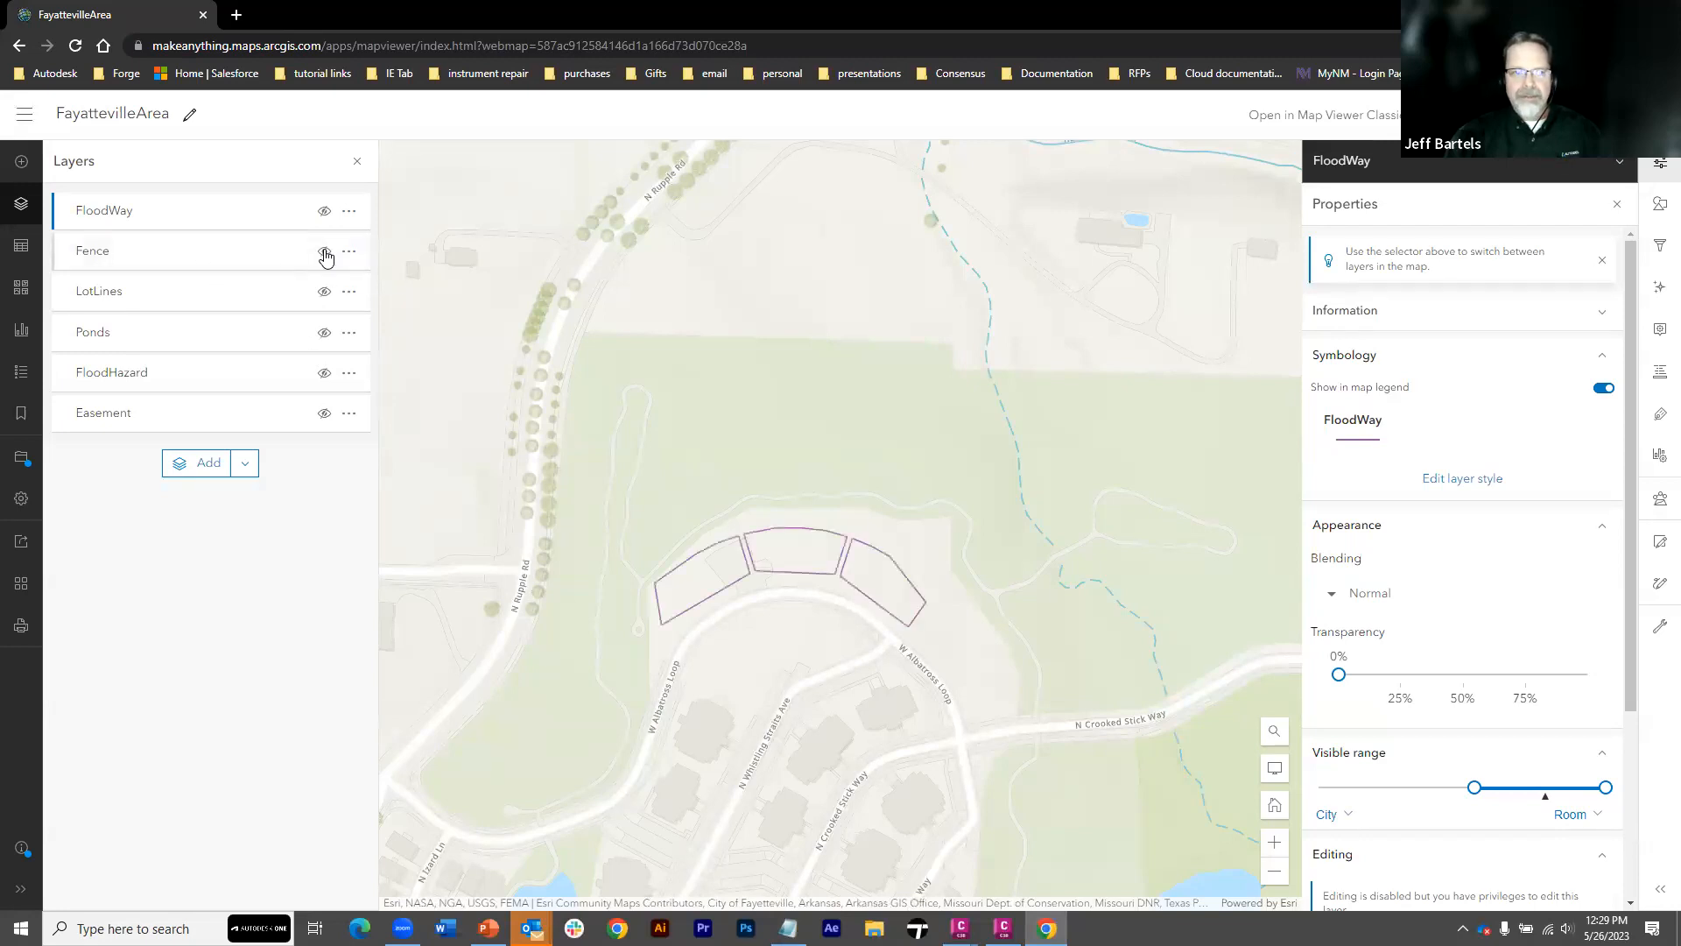
scroll(712, 569, up, 2)
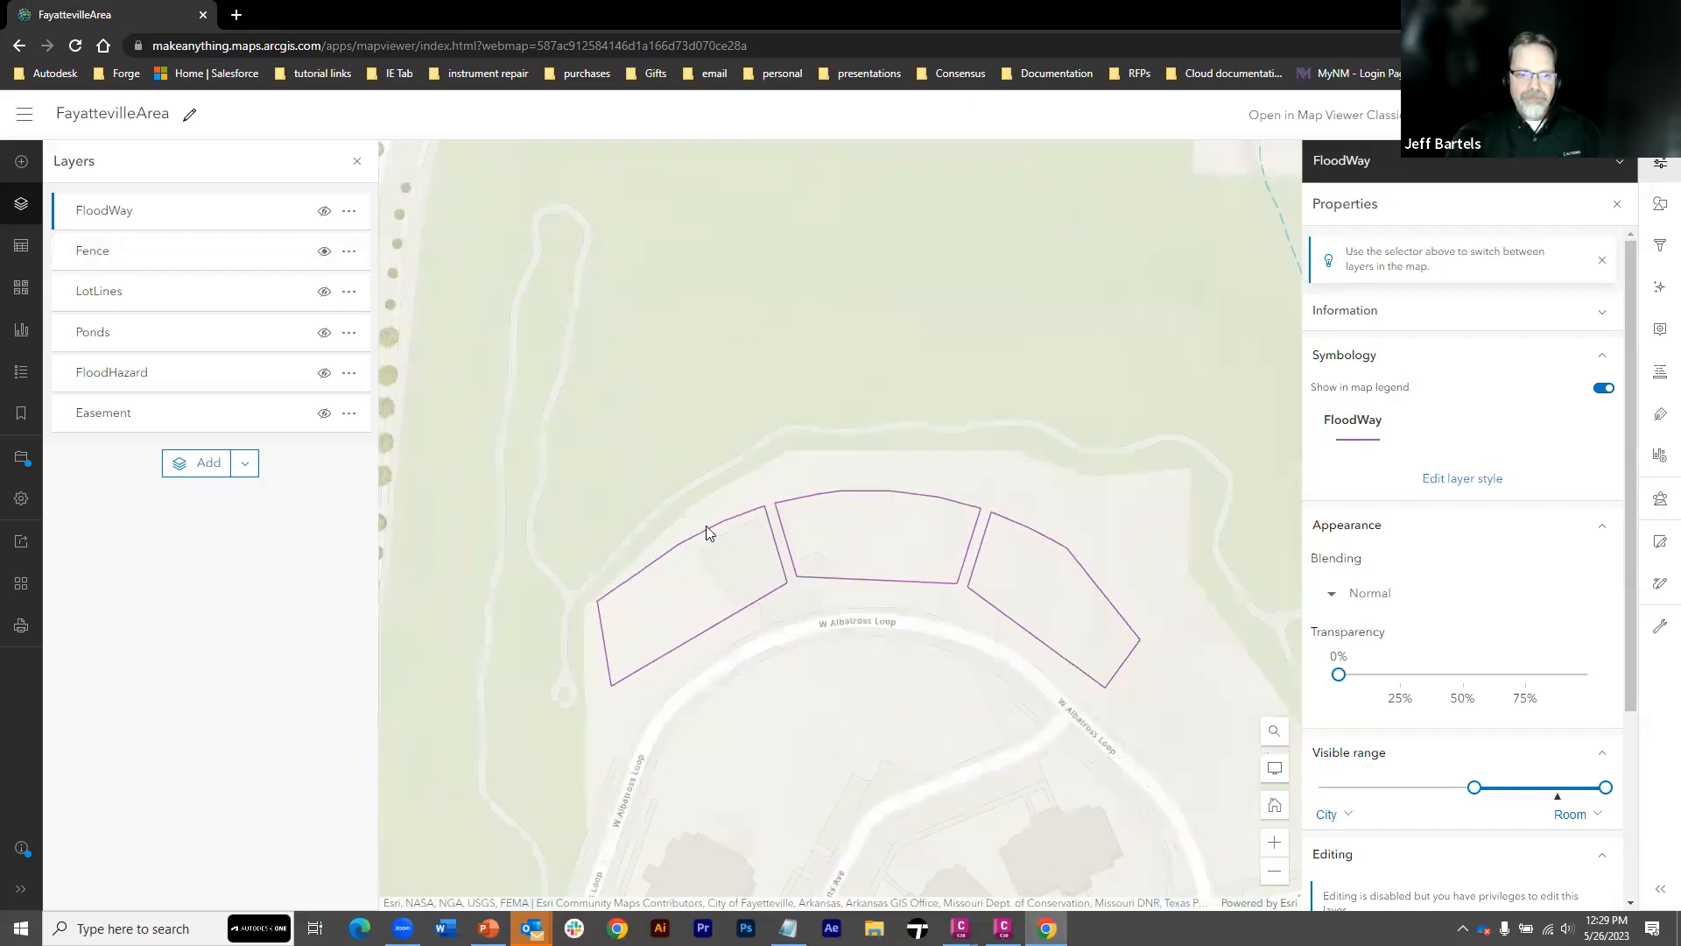
click(709, 526)
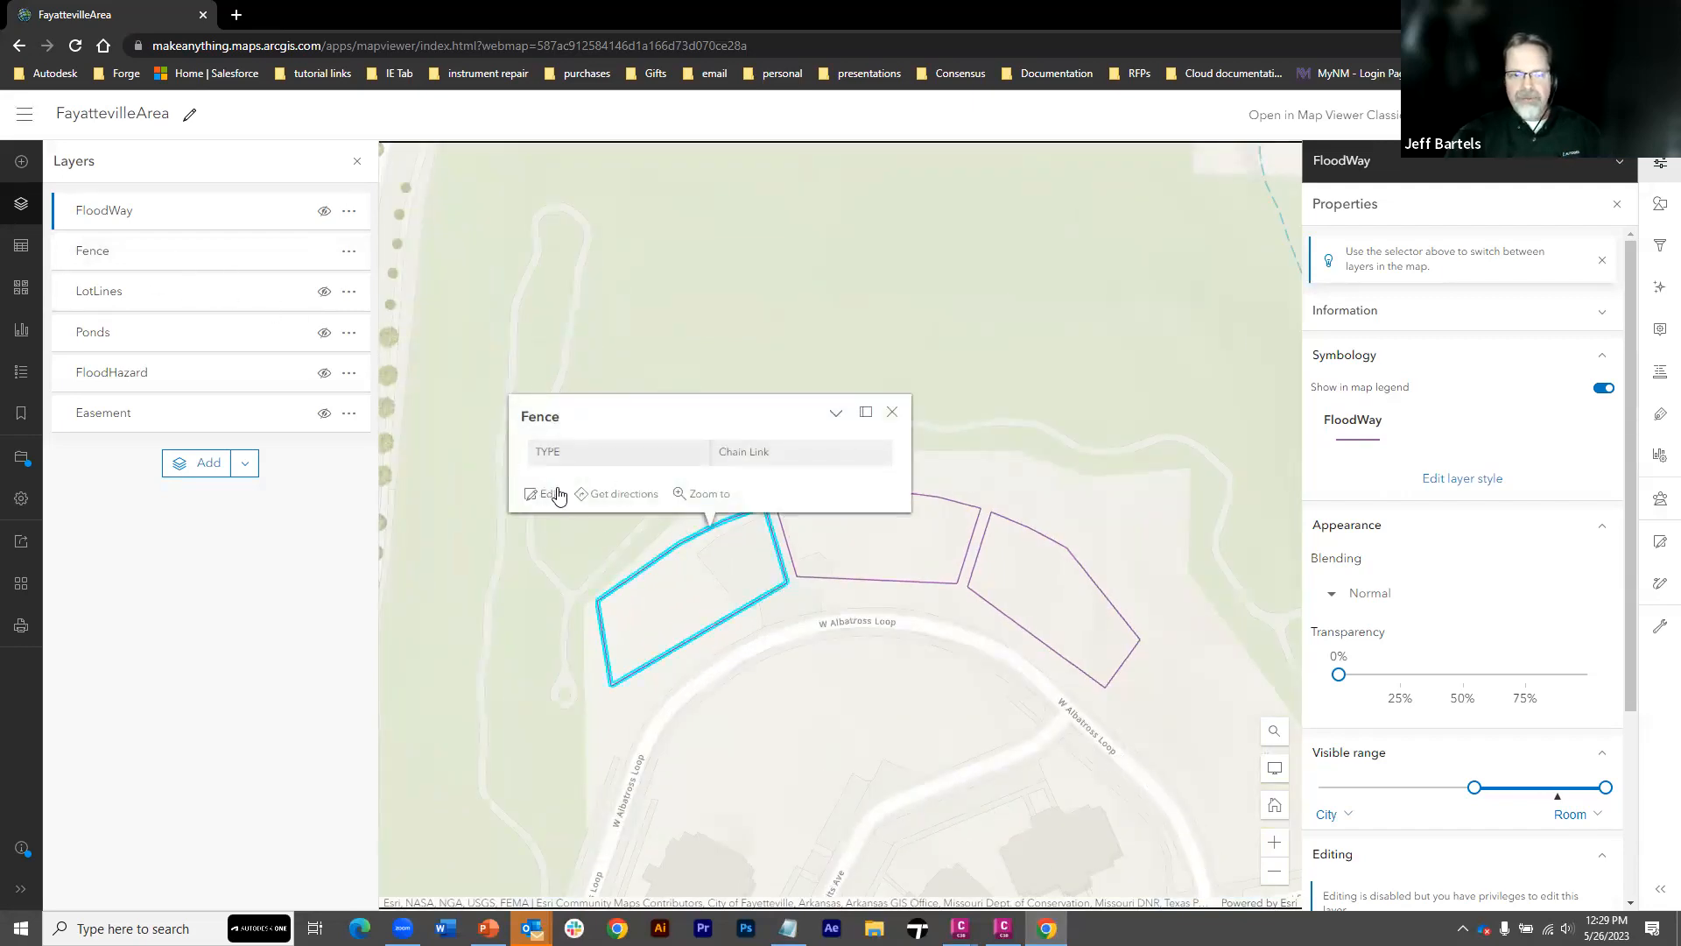
Inspect the attributes of the middle and easternmost fences on the web map
click(787, 532)
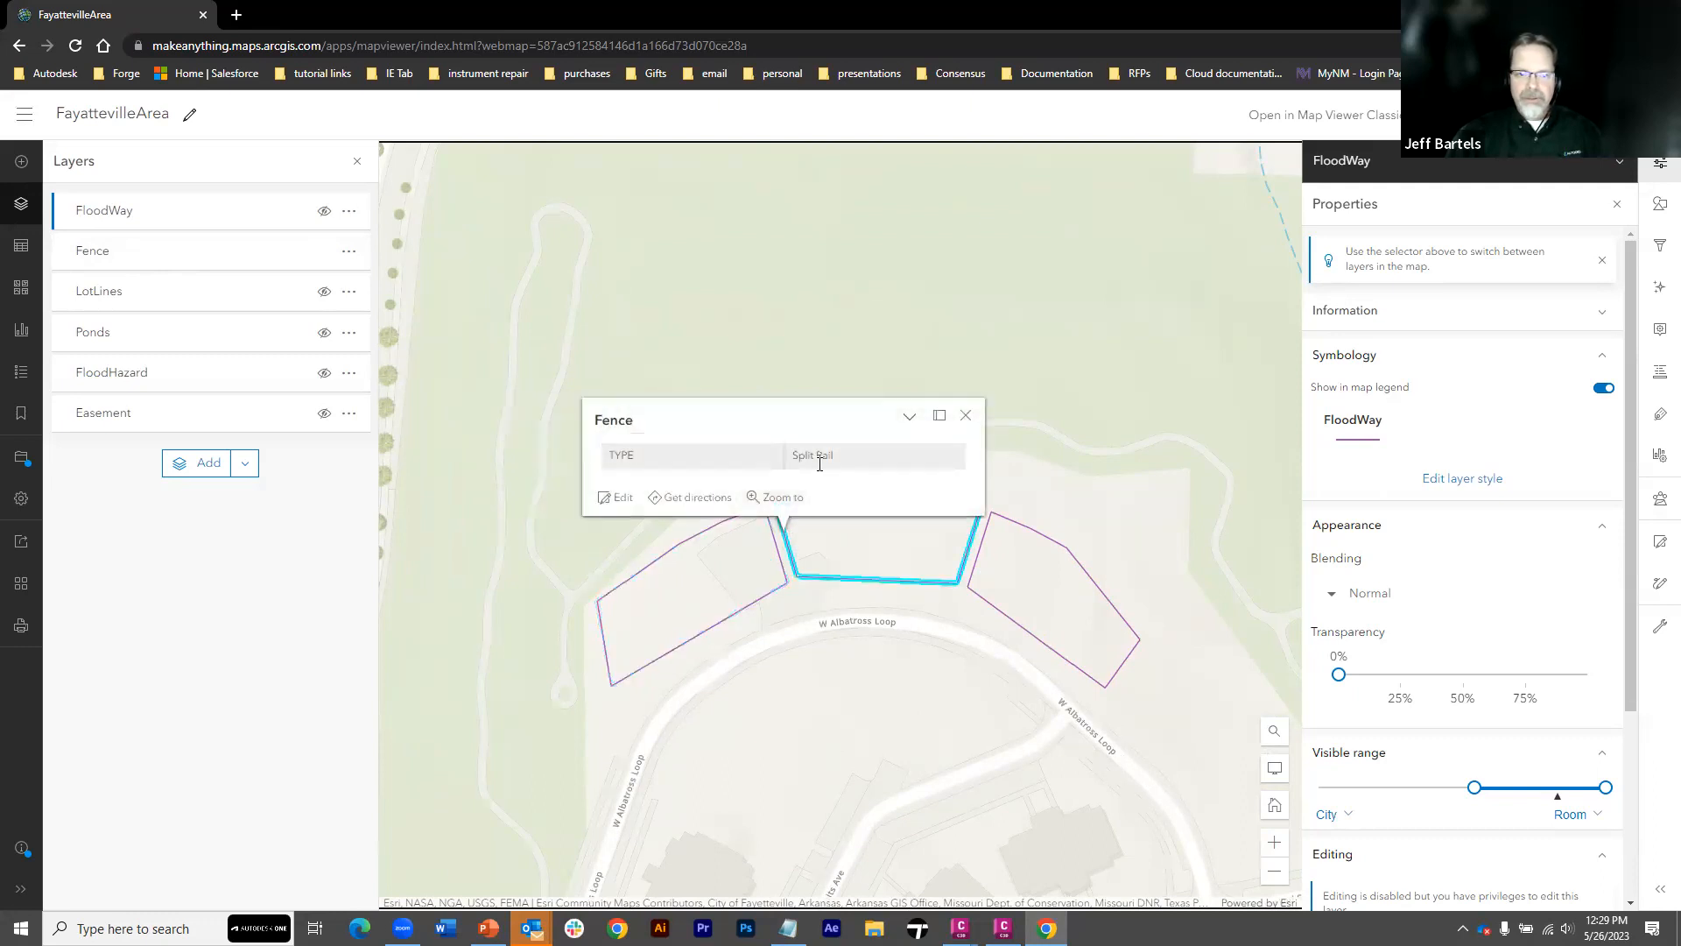
click(1002, 516)
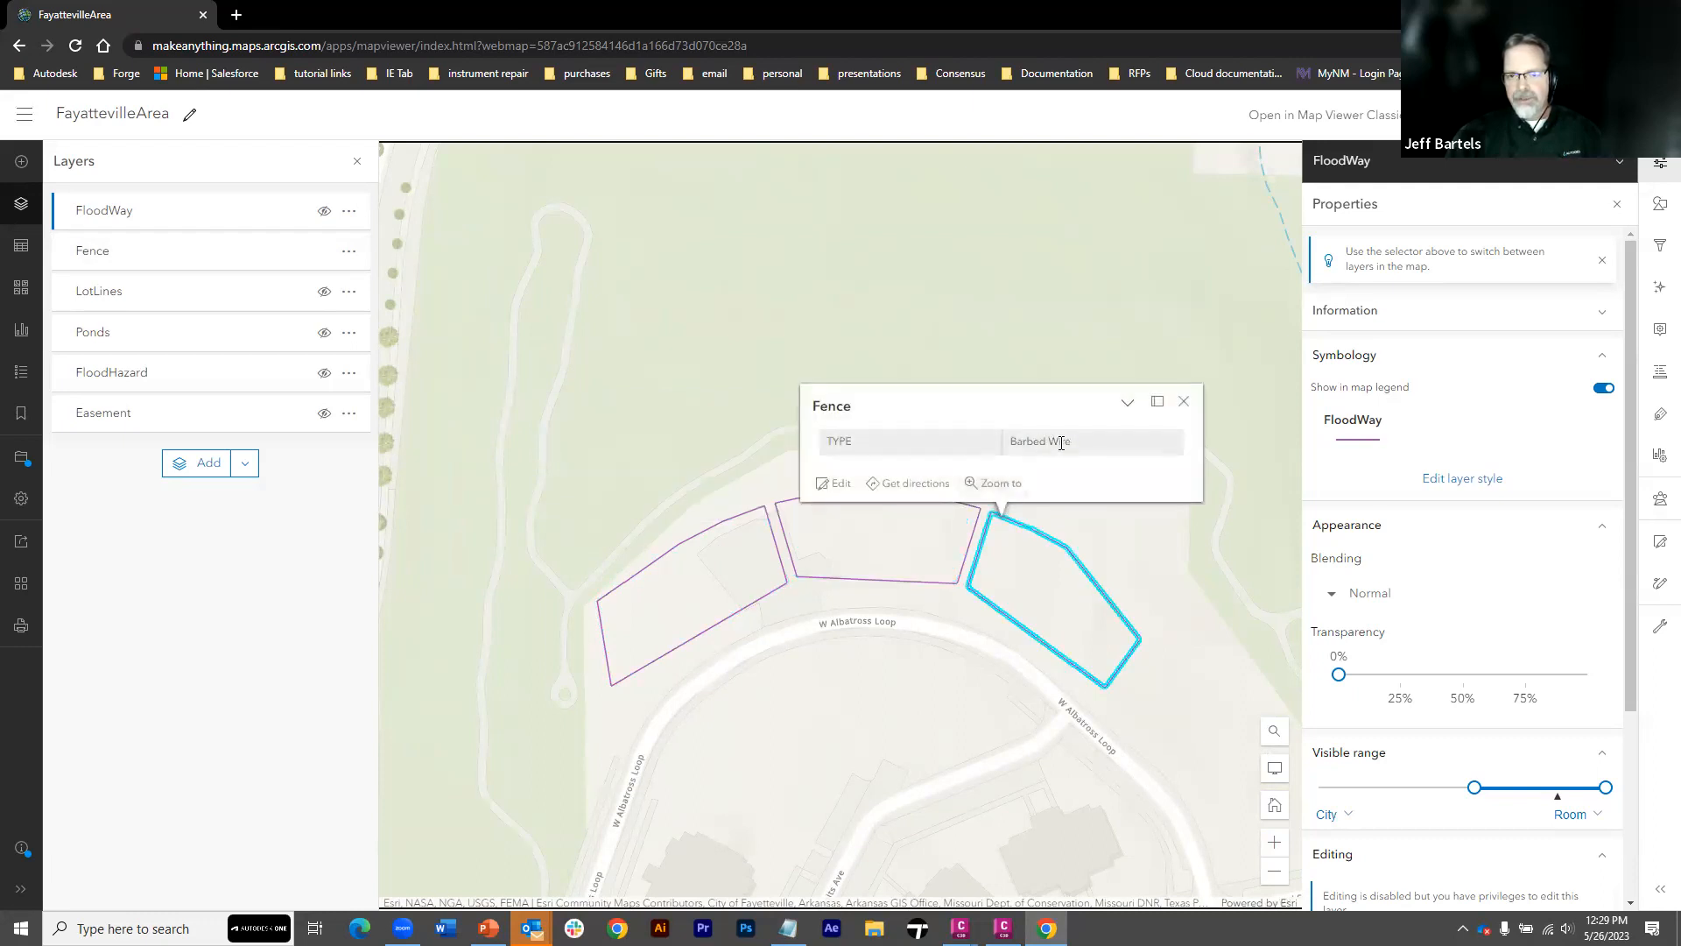
click(1183, 401)
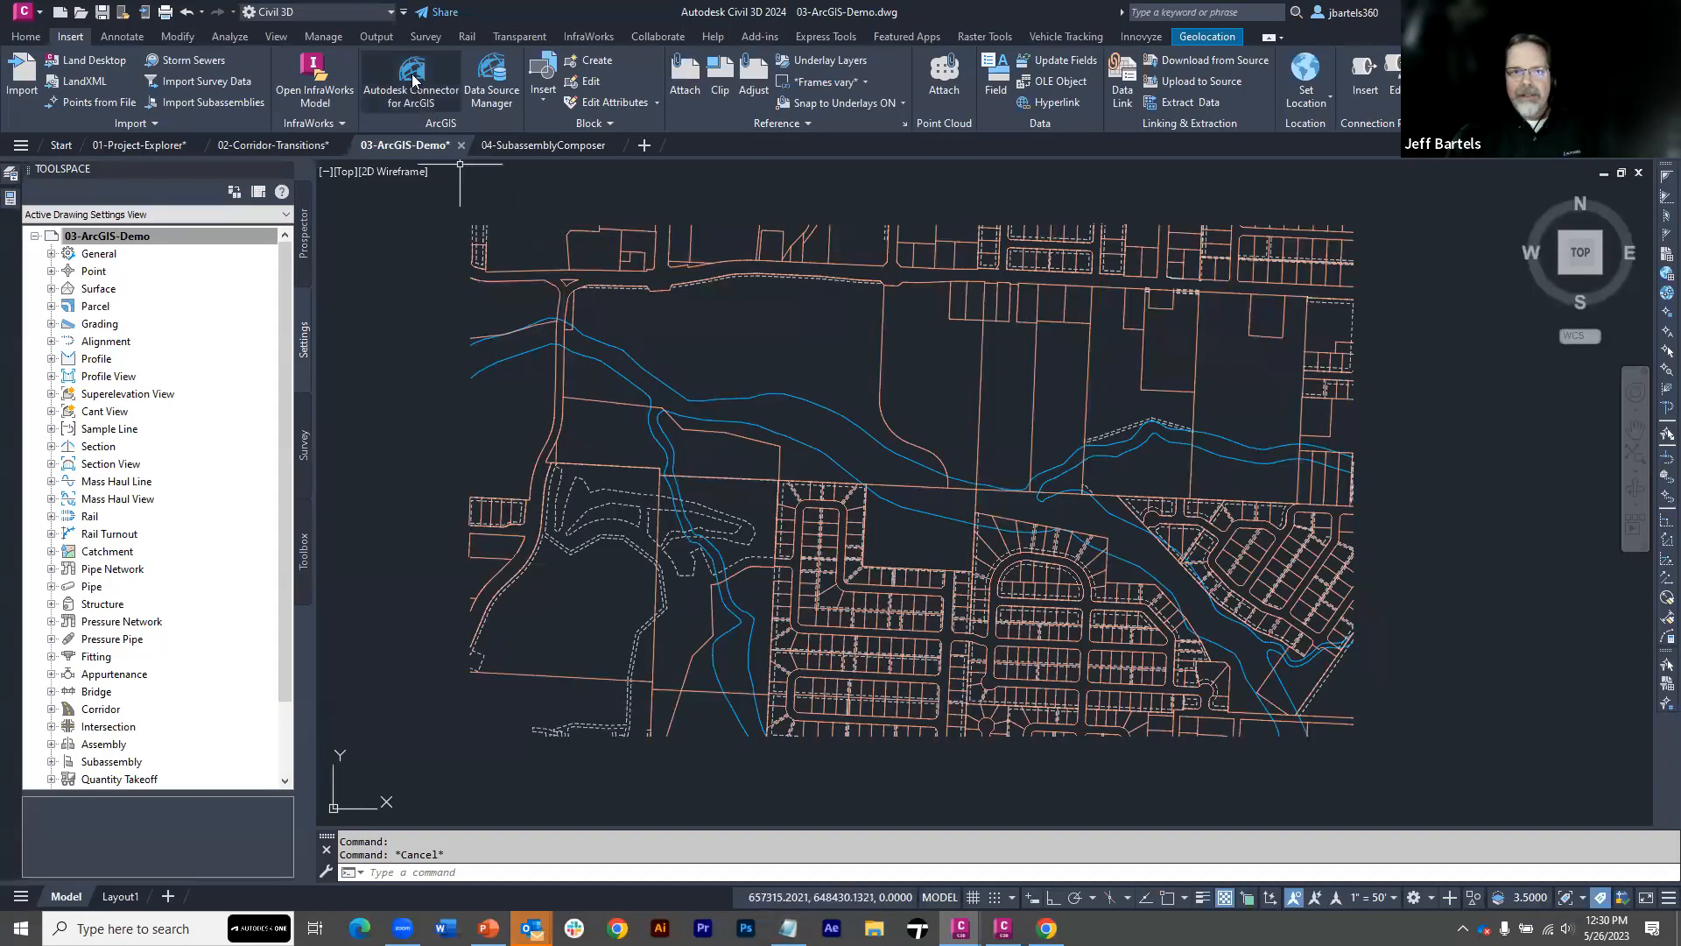
Switch to Civil 3D and use Autodesk Connector for ArcGIS to add the FayattevilleArea Fence layer to the design project as Feature Lines
click(415, 93)
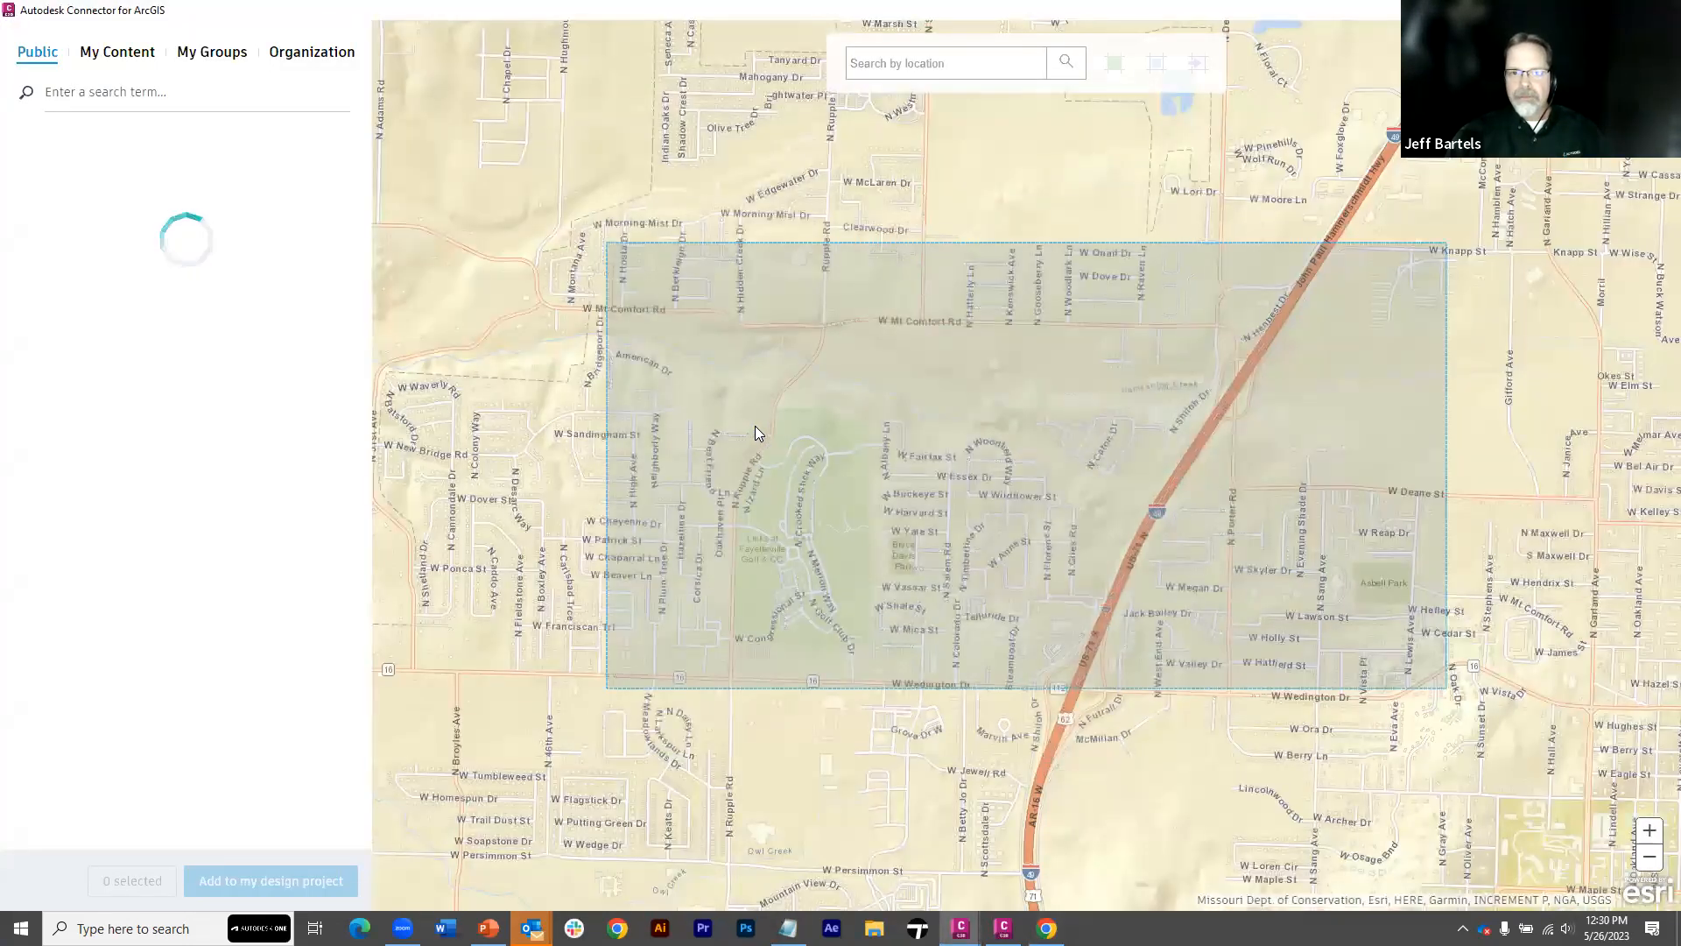
click(122, 55)
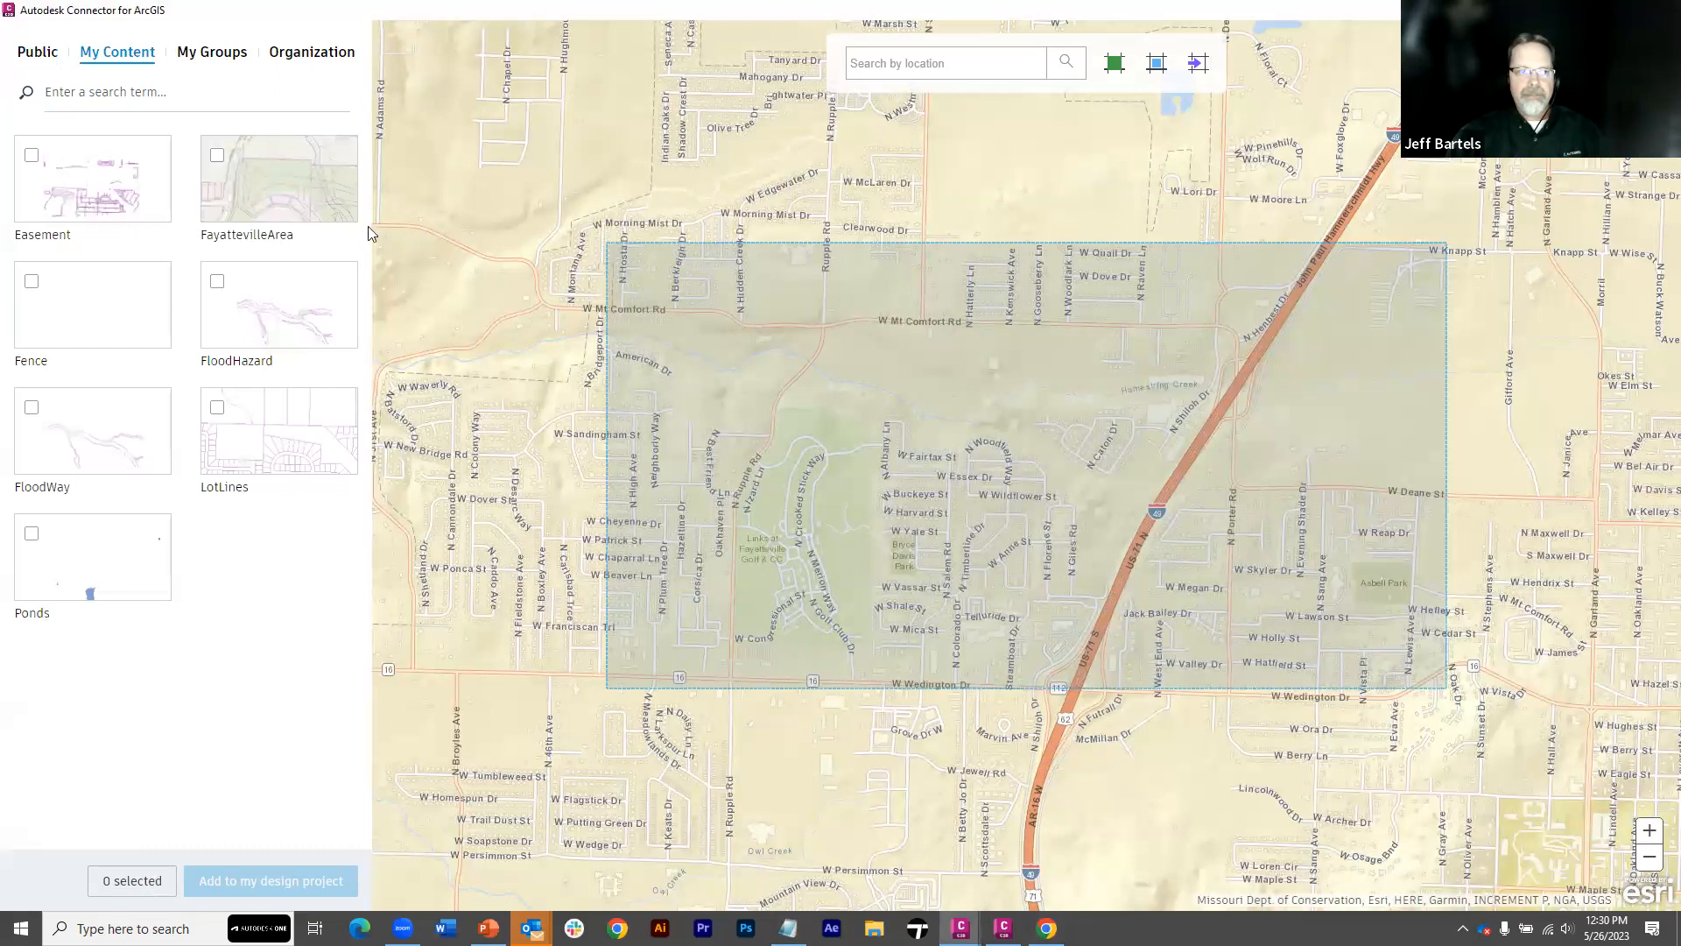
click(296, 187)
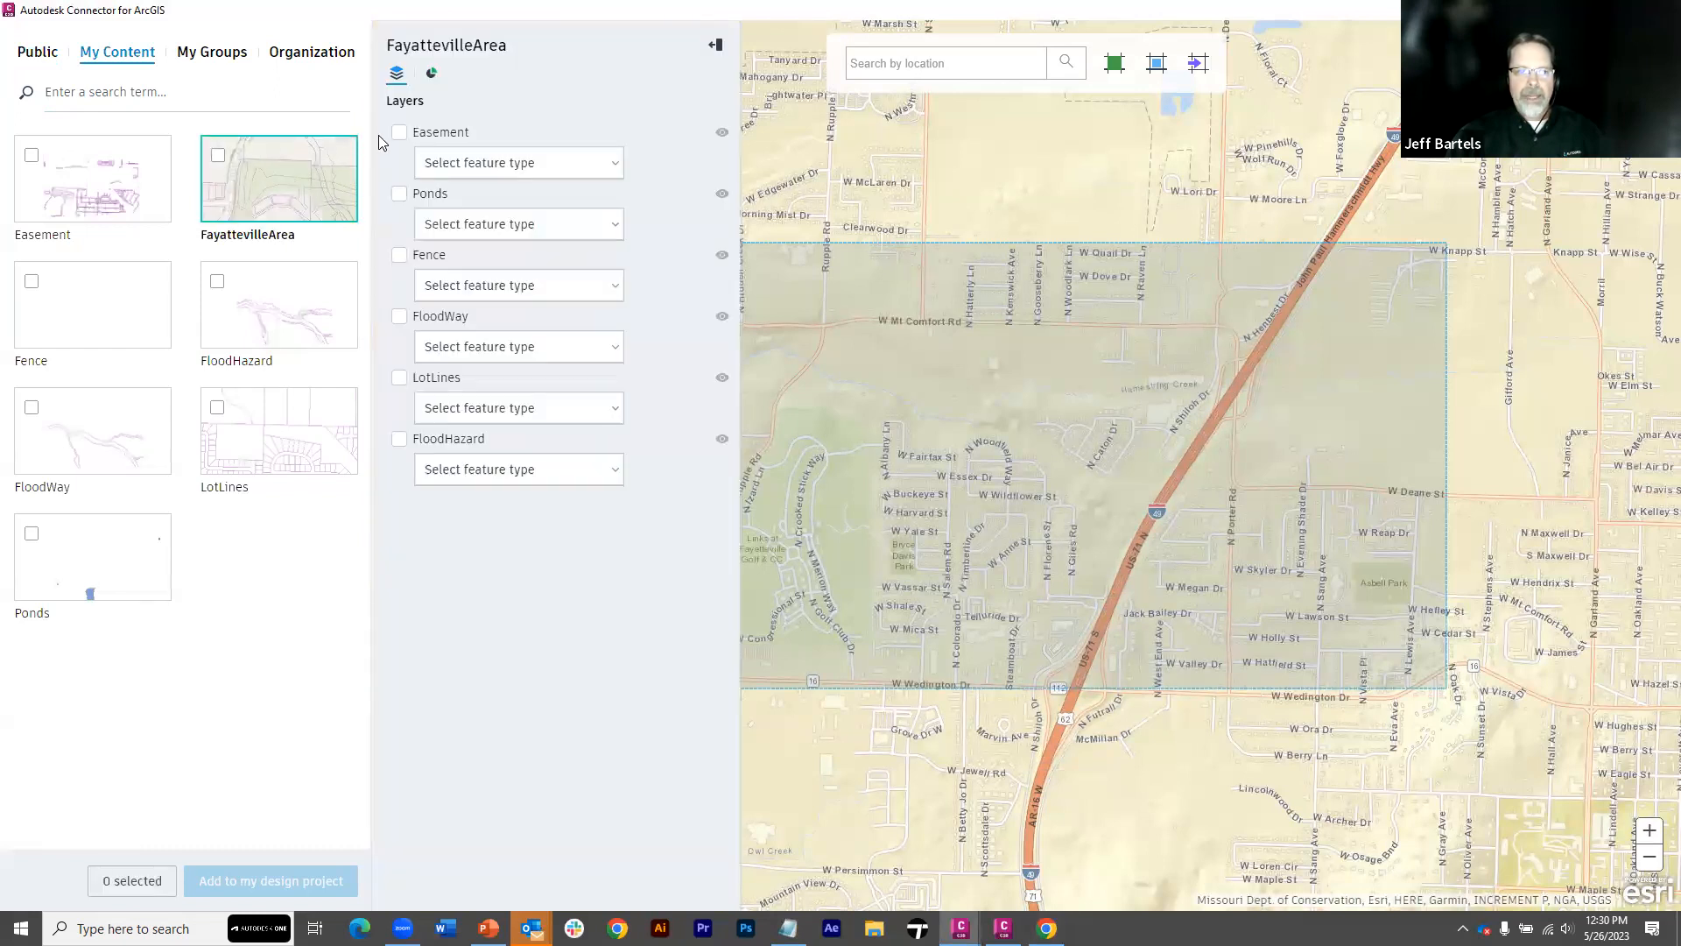
click(423, 259)
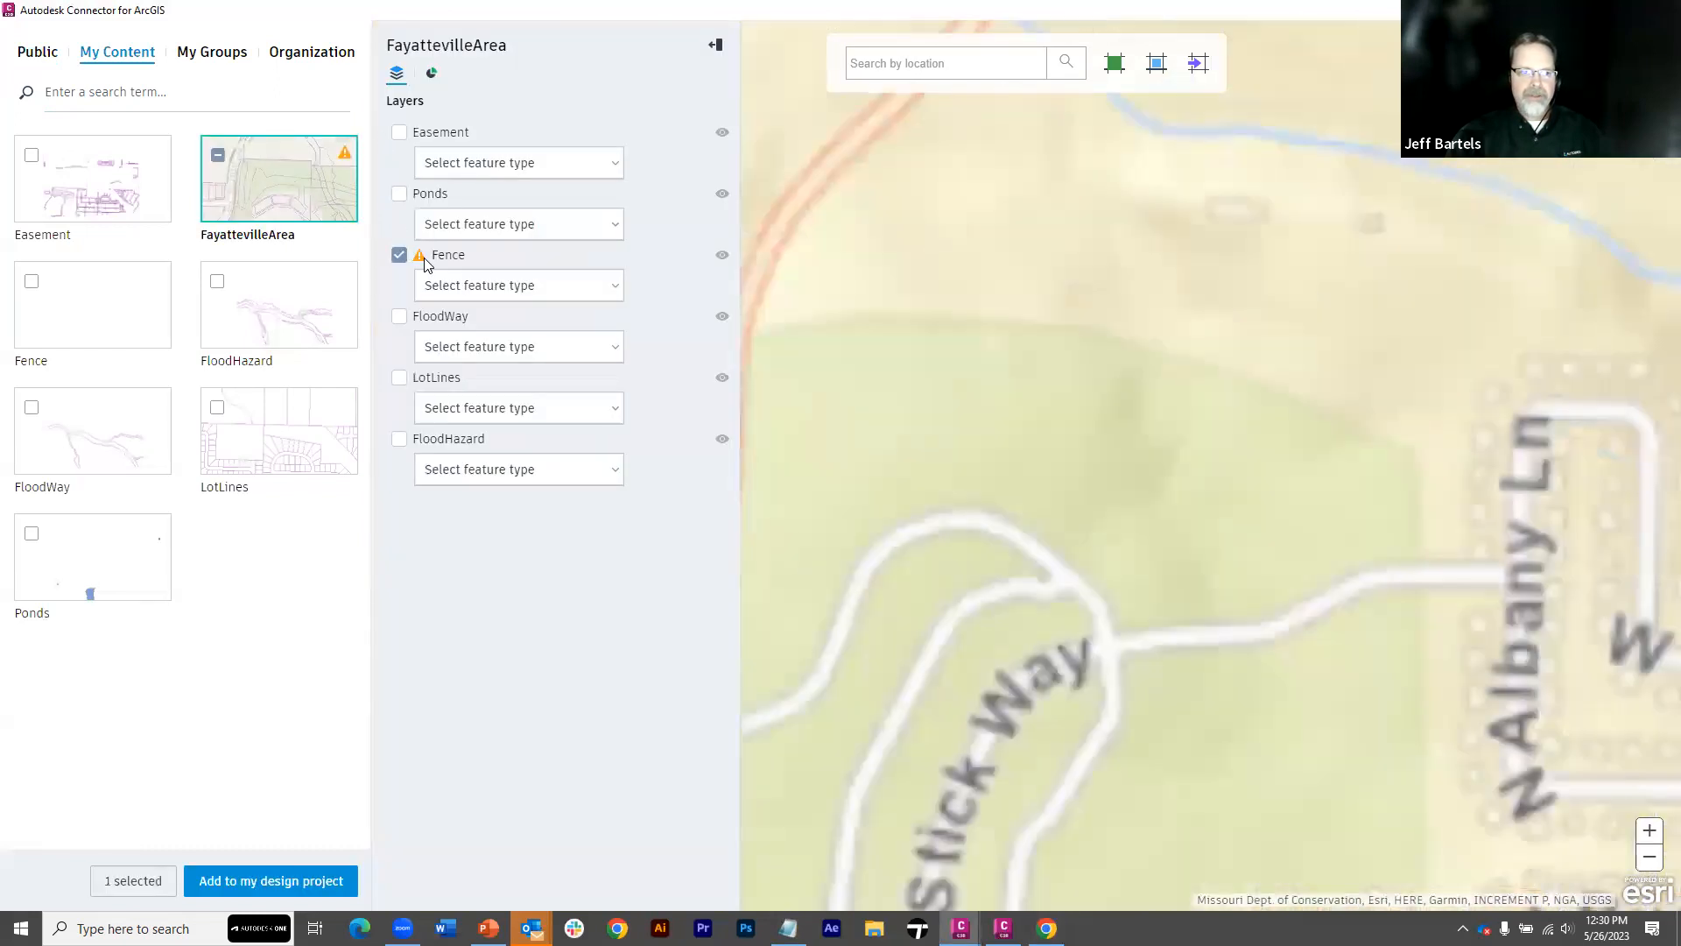
click(722, 257)
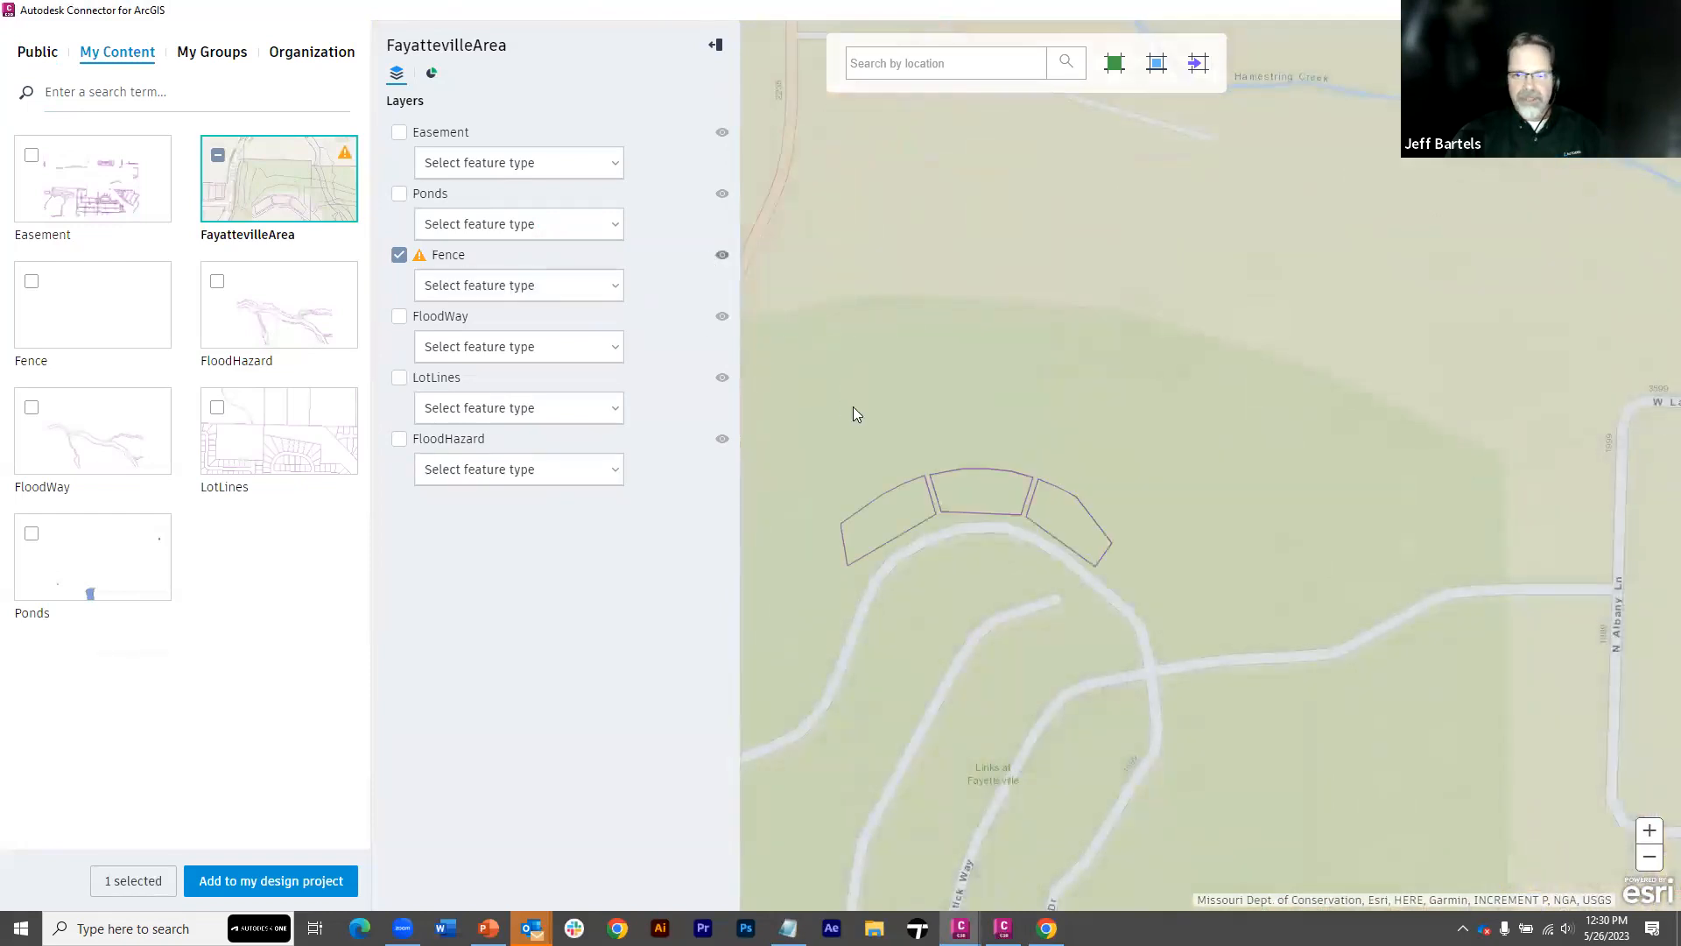
click(616, 293)
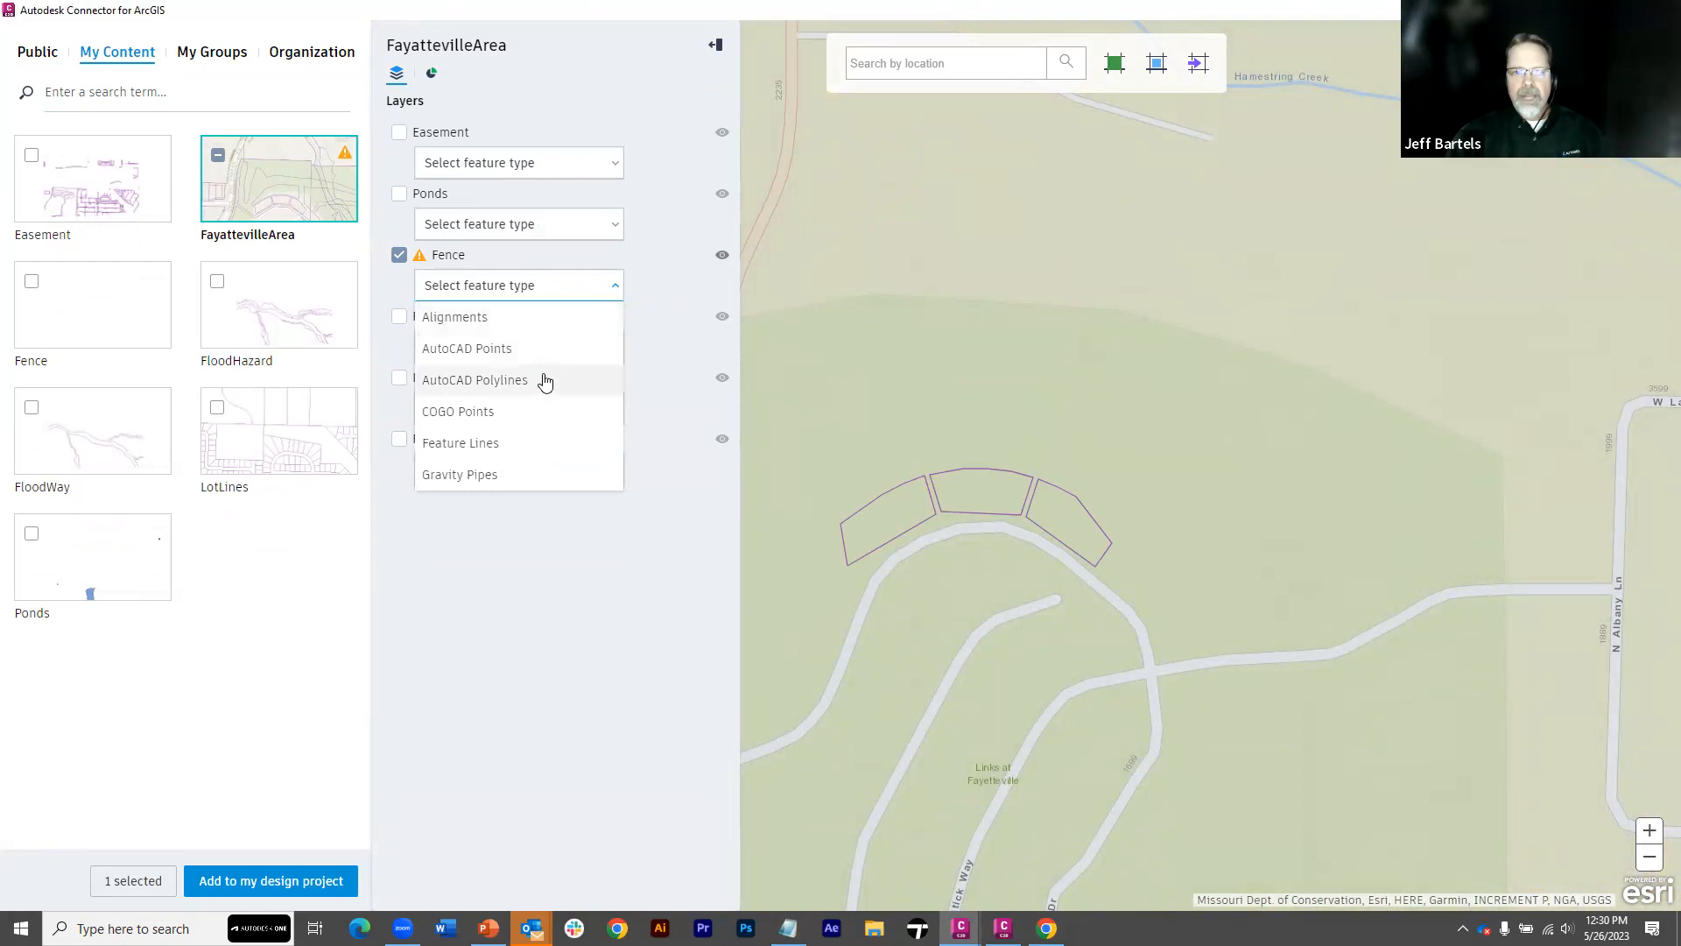
click(486, 447)
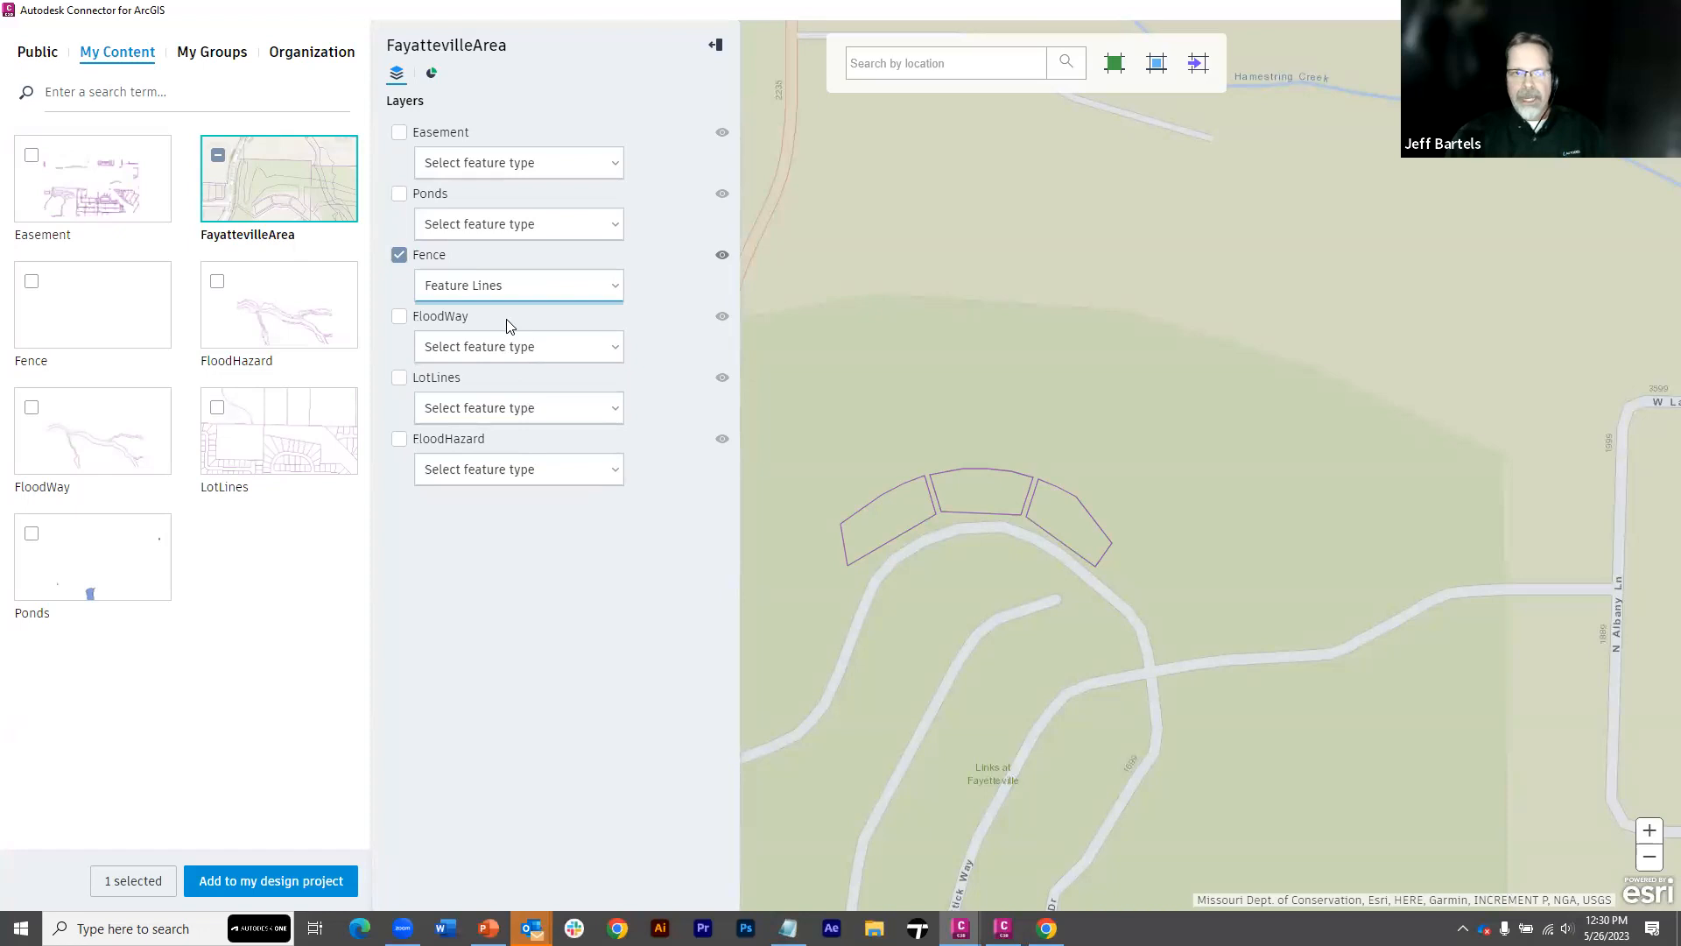
click(270, 880)
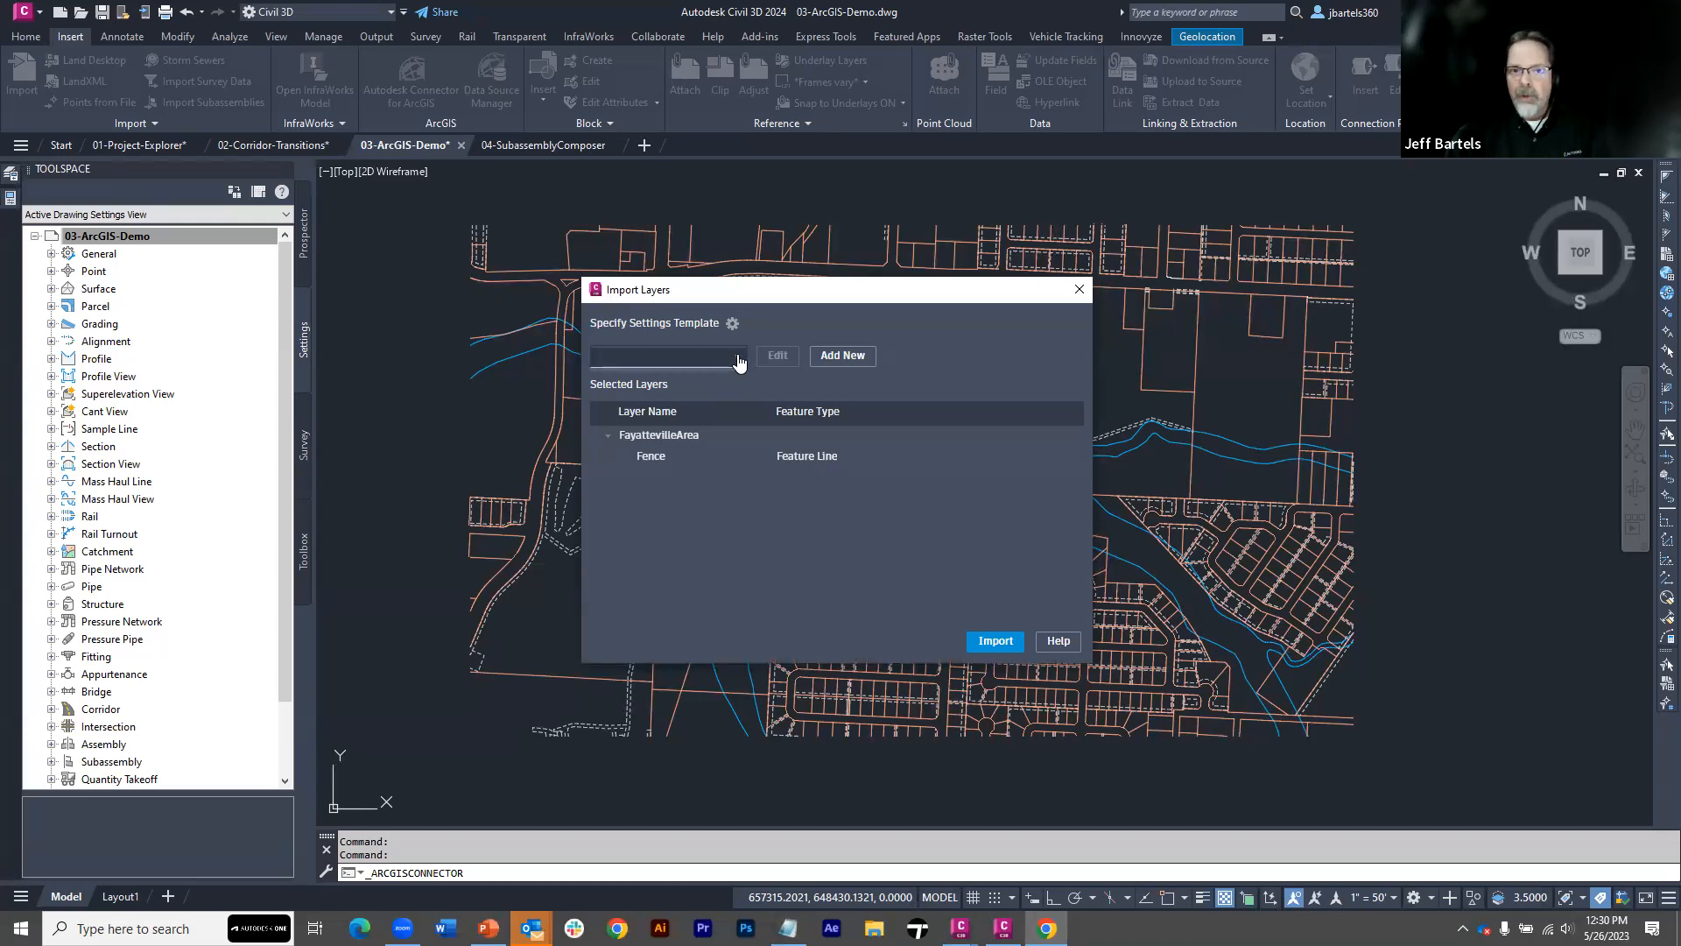
Choose the Fayatteville-Demonstration settings template for the import and open its feature line settings for editing
click(740, 362)
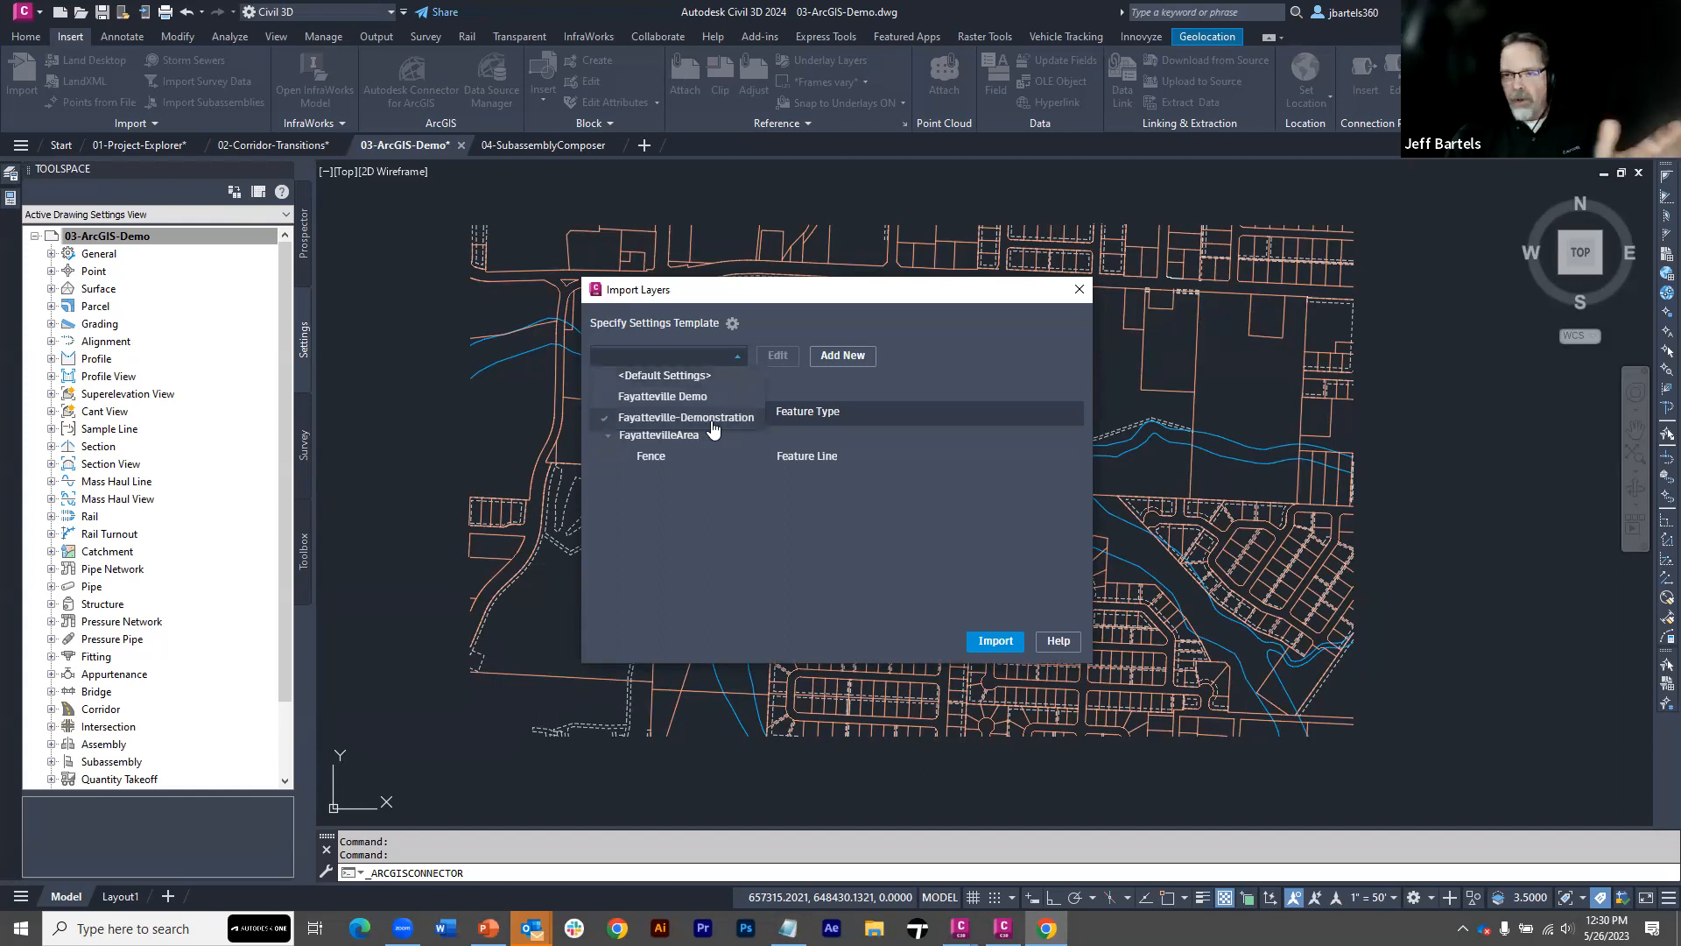
click(713, 419)
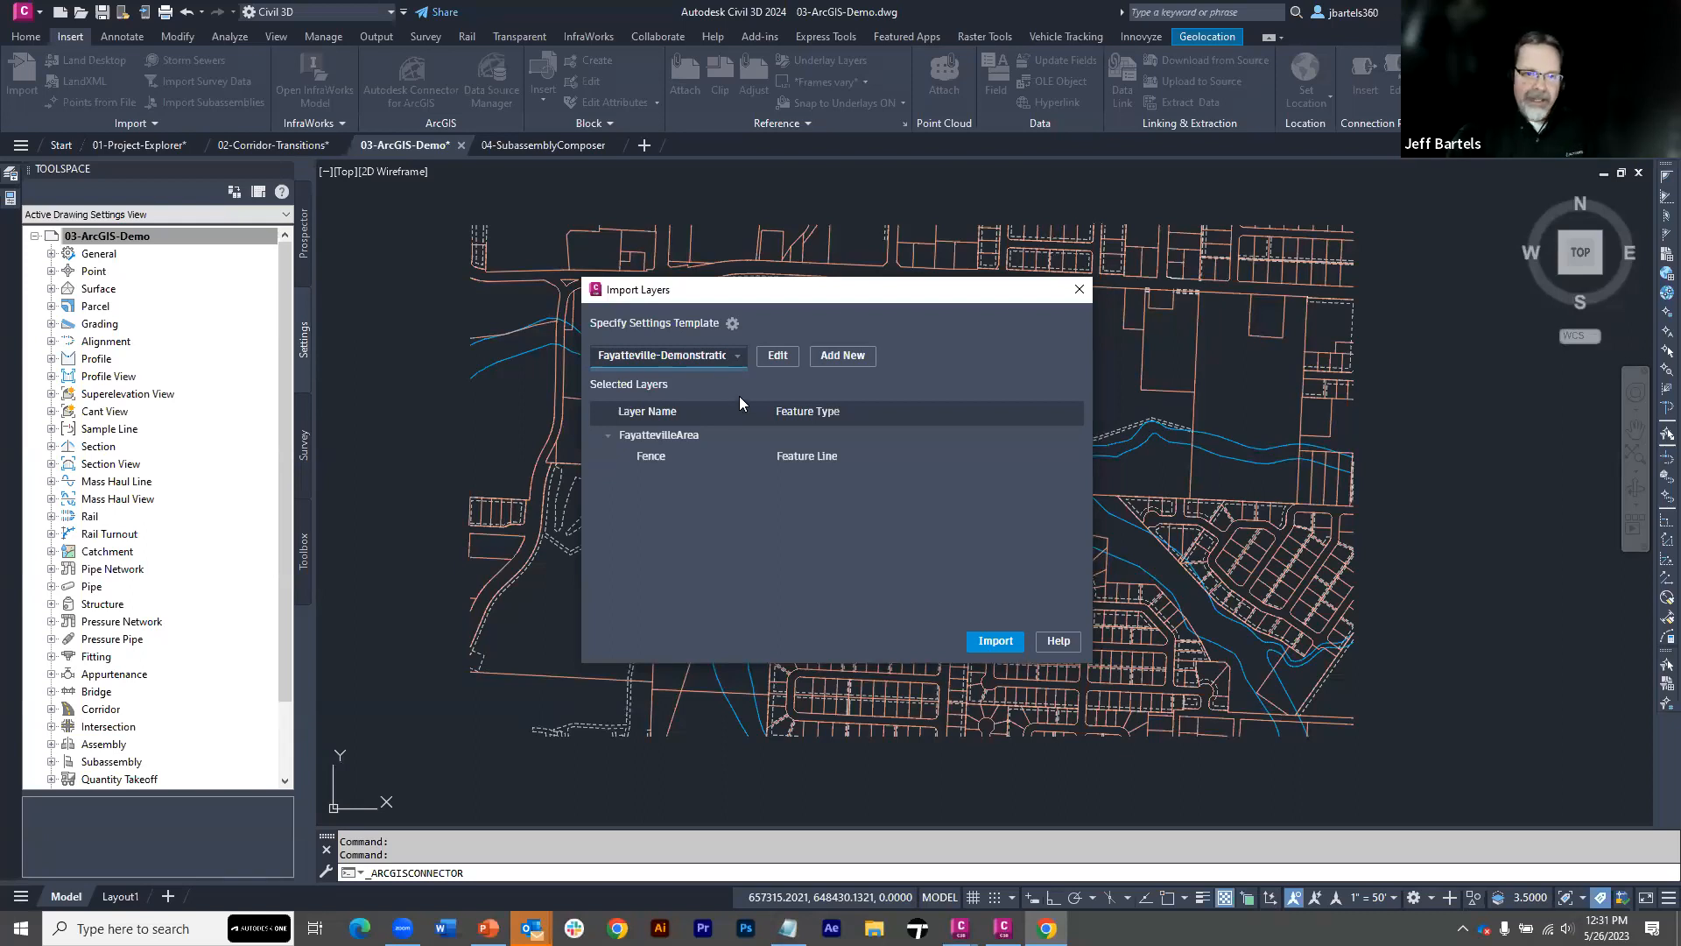
click(777, 356)
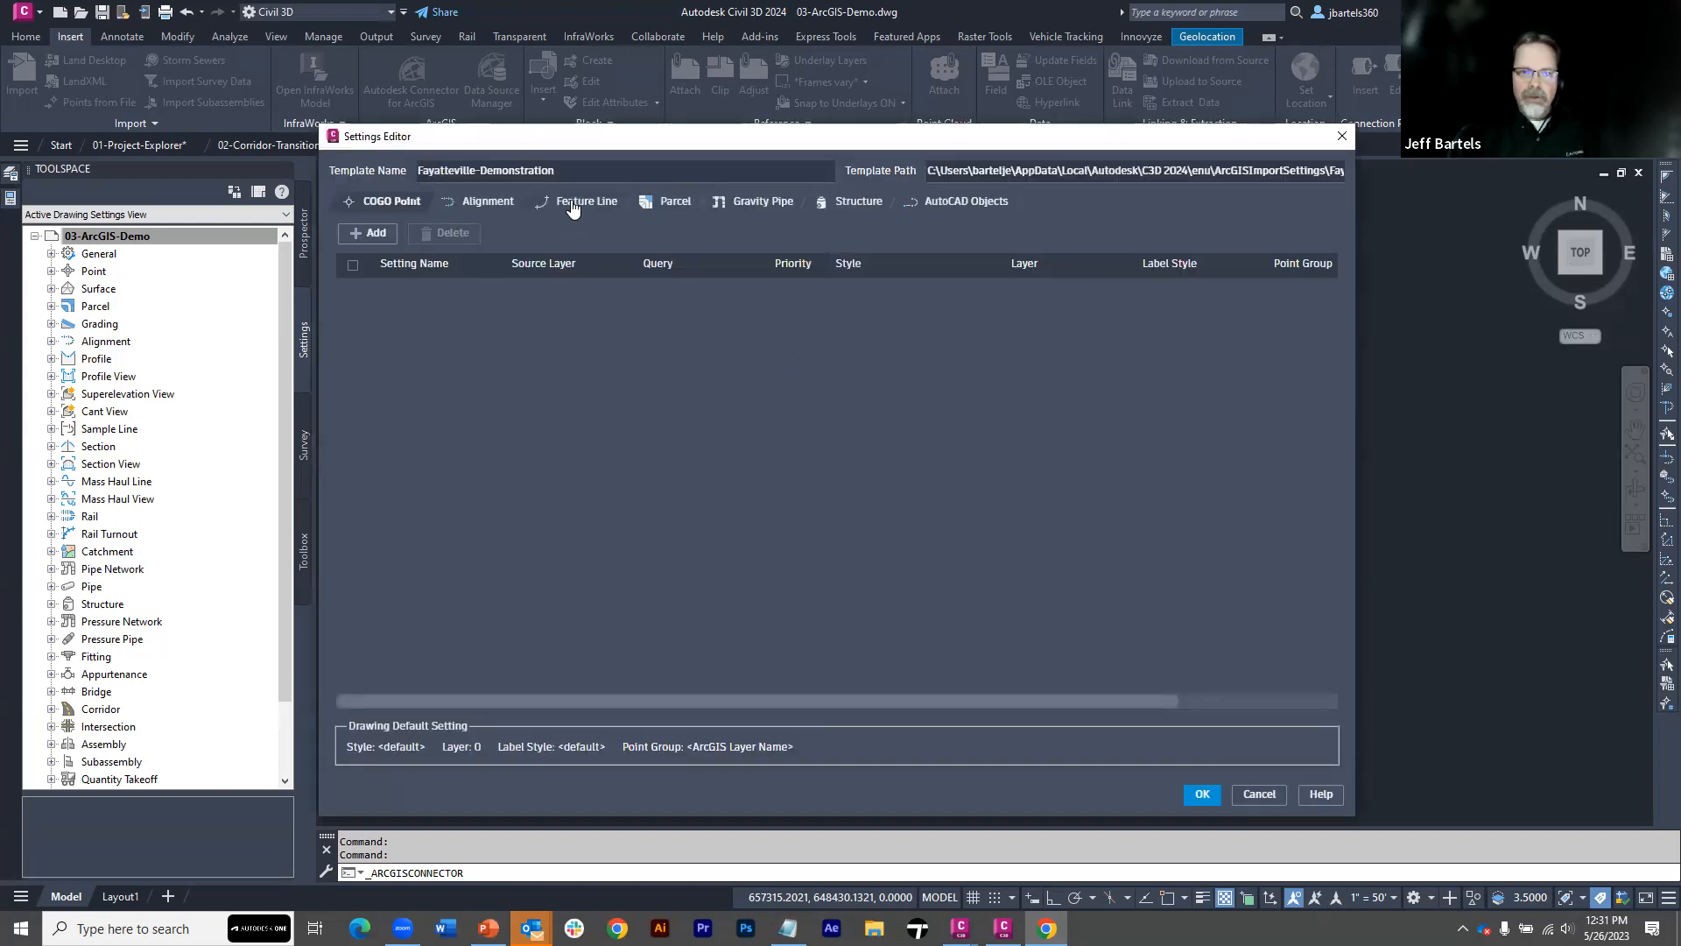
click(575, 202)
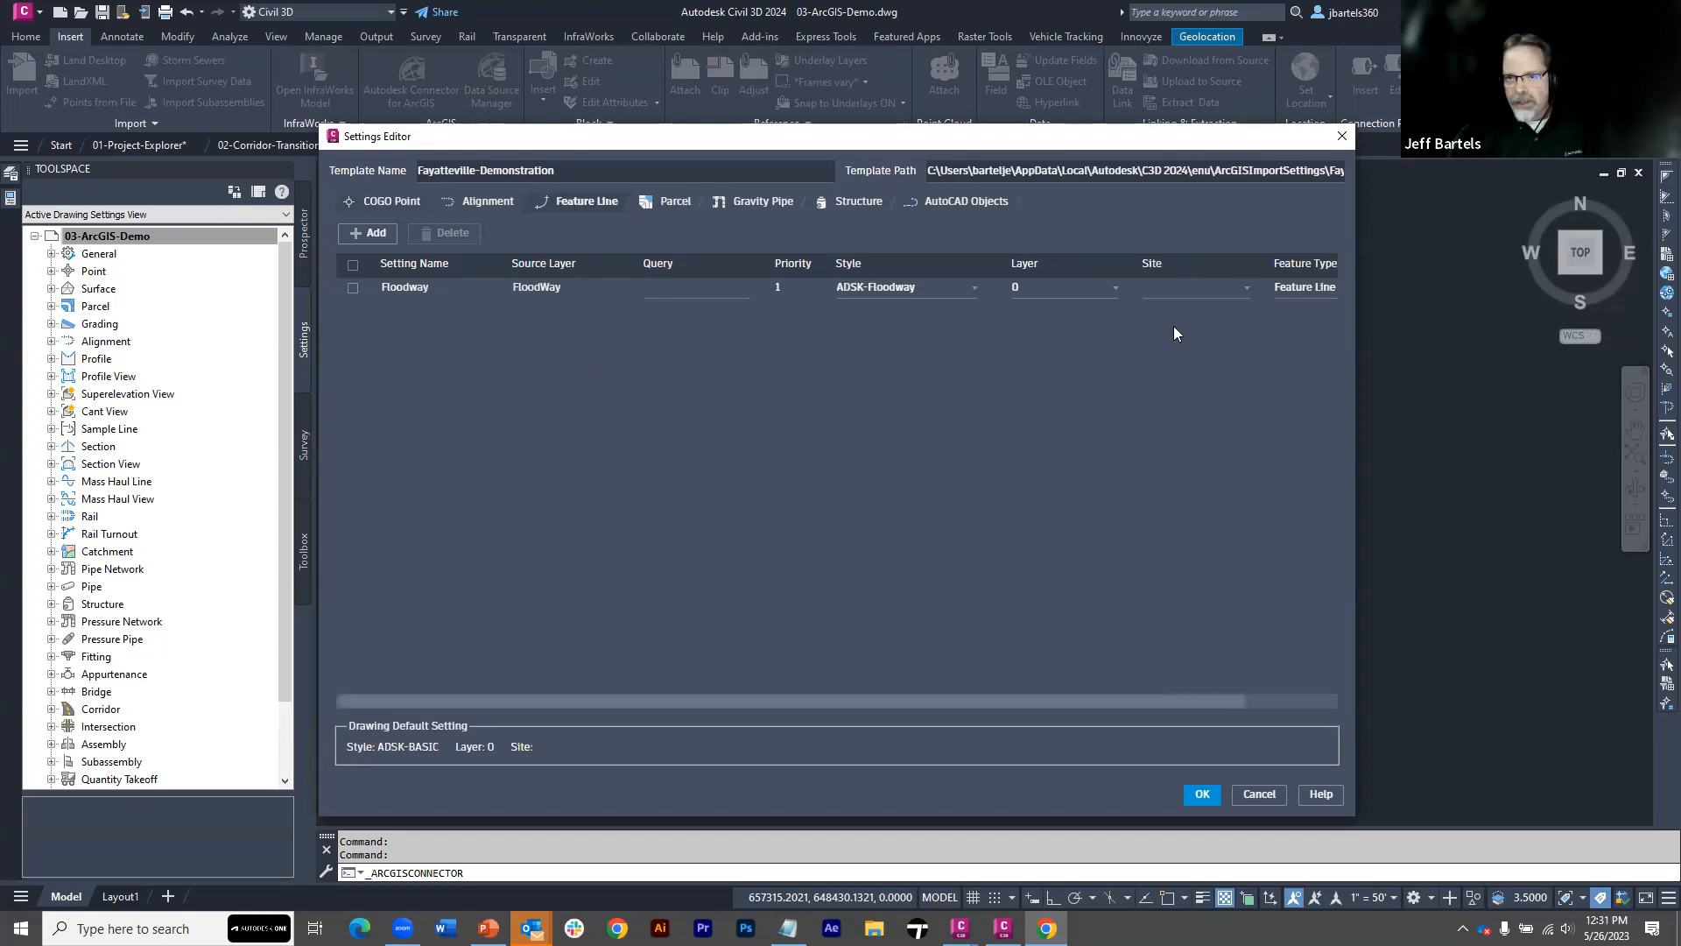
Add a new feature line setting to the template and name it FNC-ChainLink
click(372, 233)
click(397, 308)
click(397, 308)
text(FNC-)
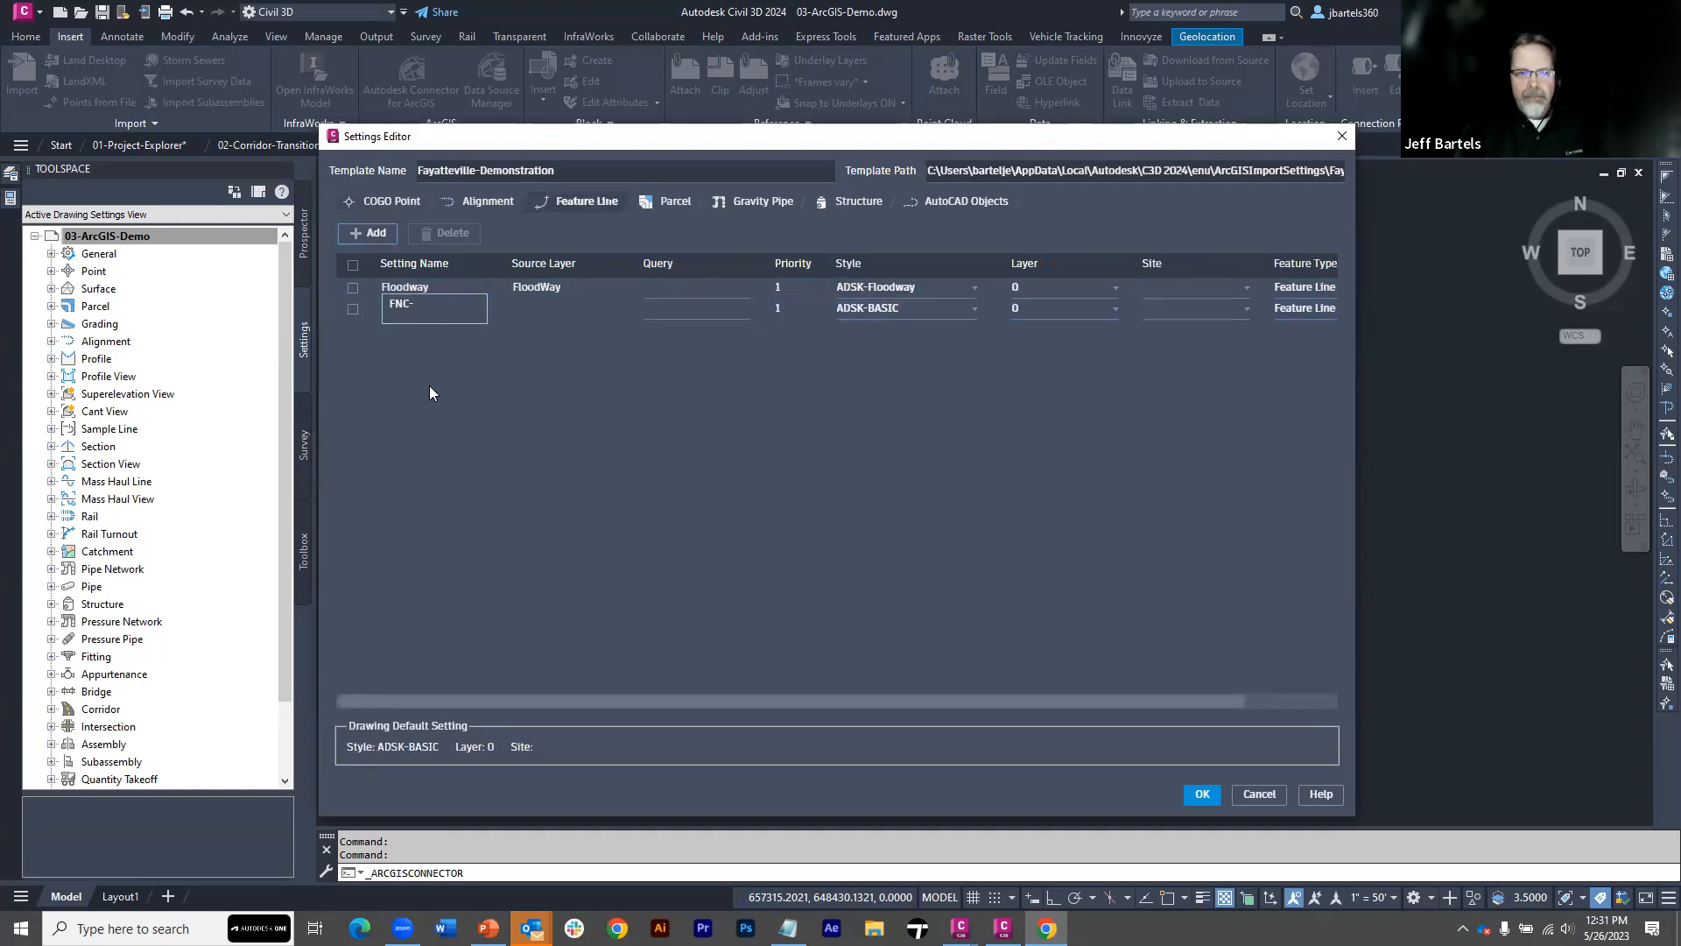
text(ChainLink)
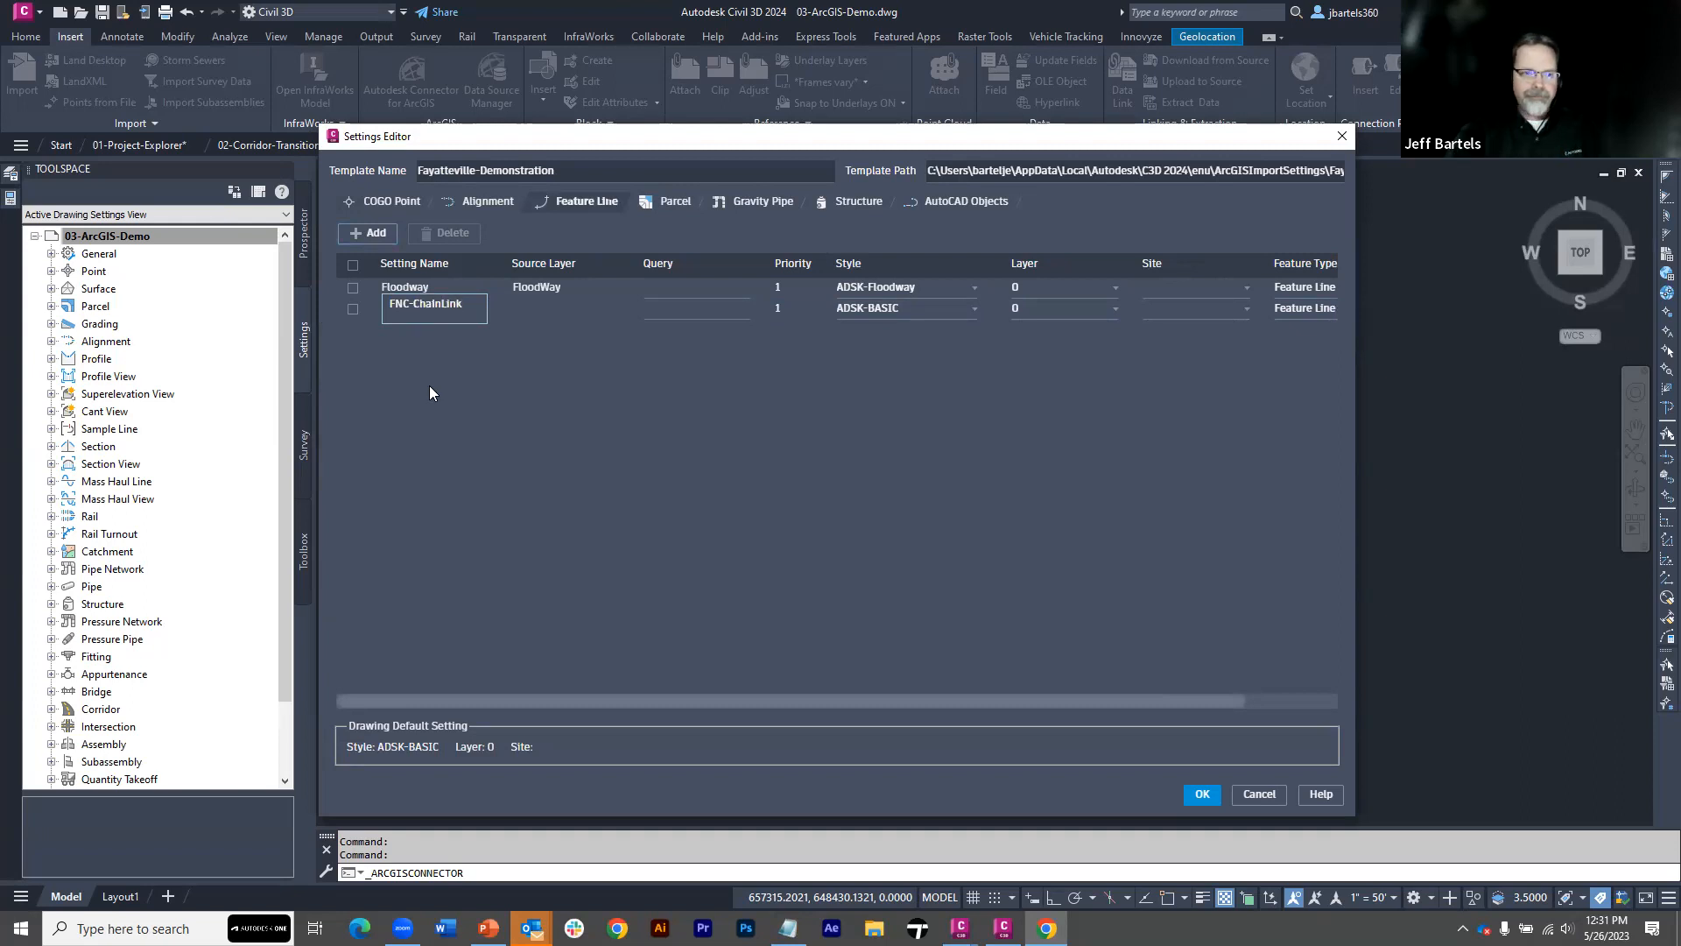
click(525, 308)
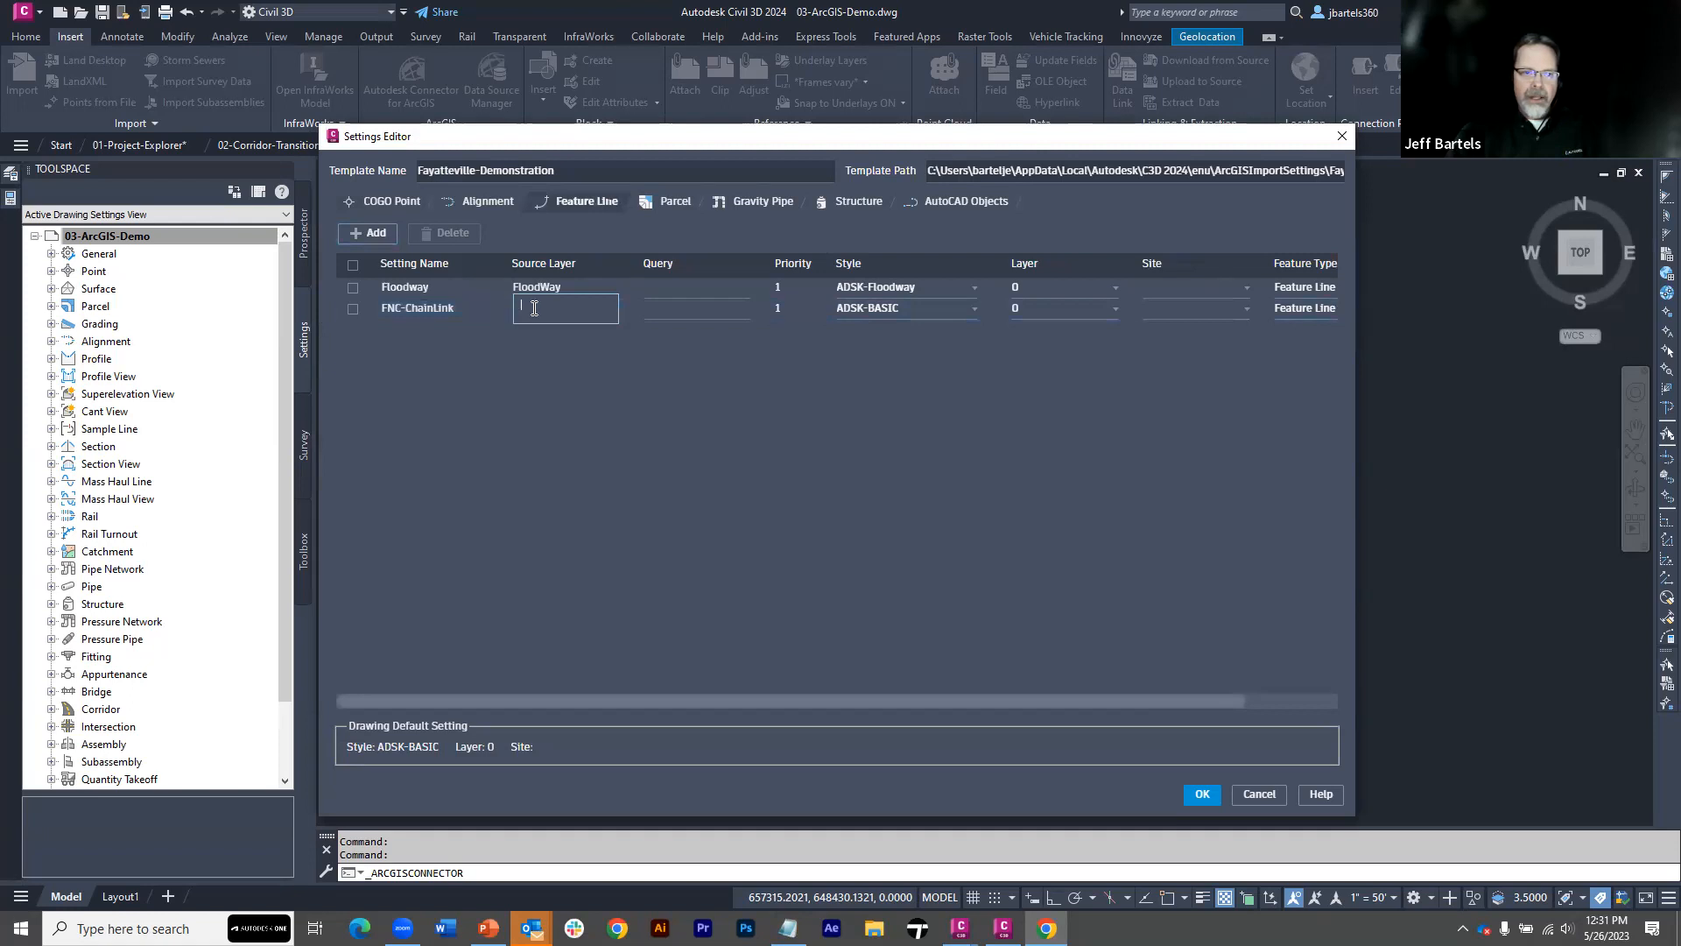
click(676, 311)
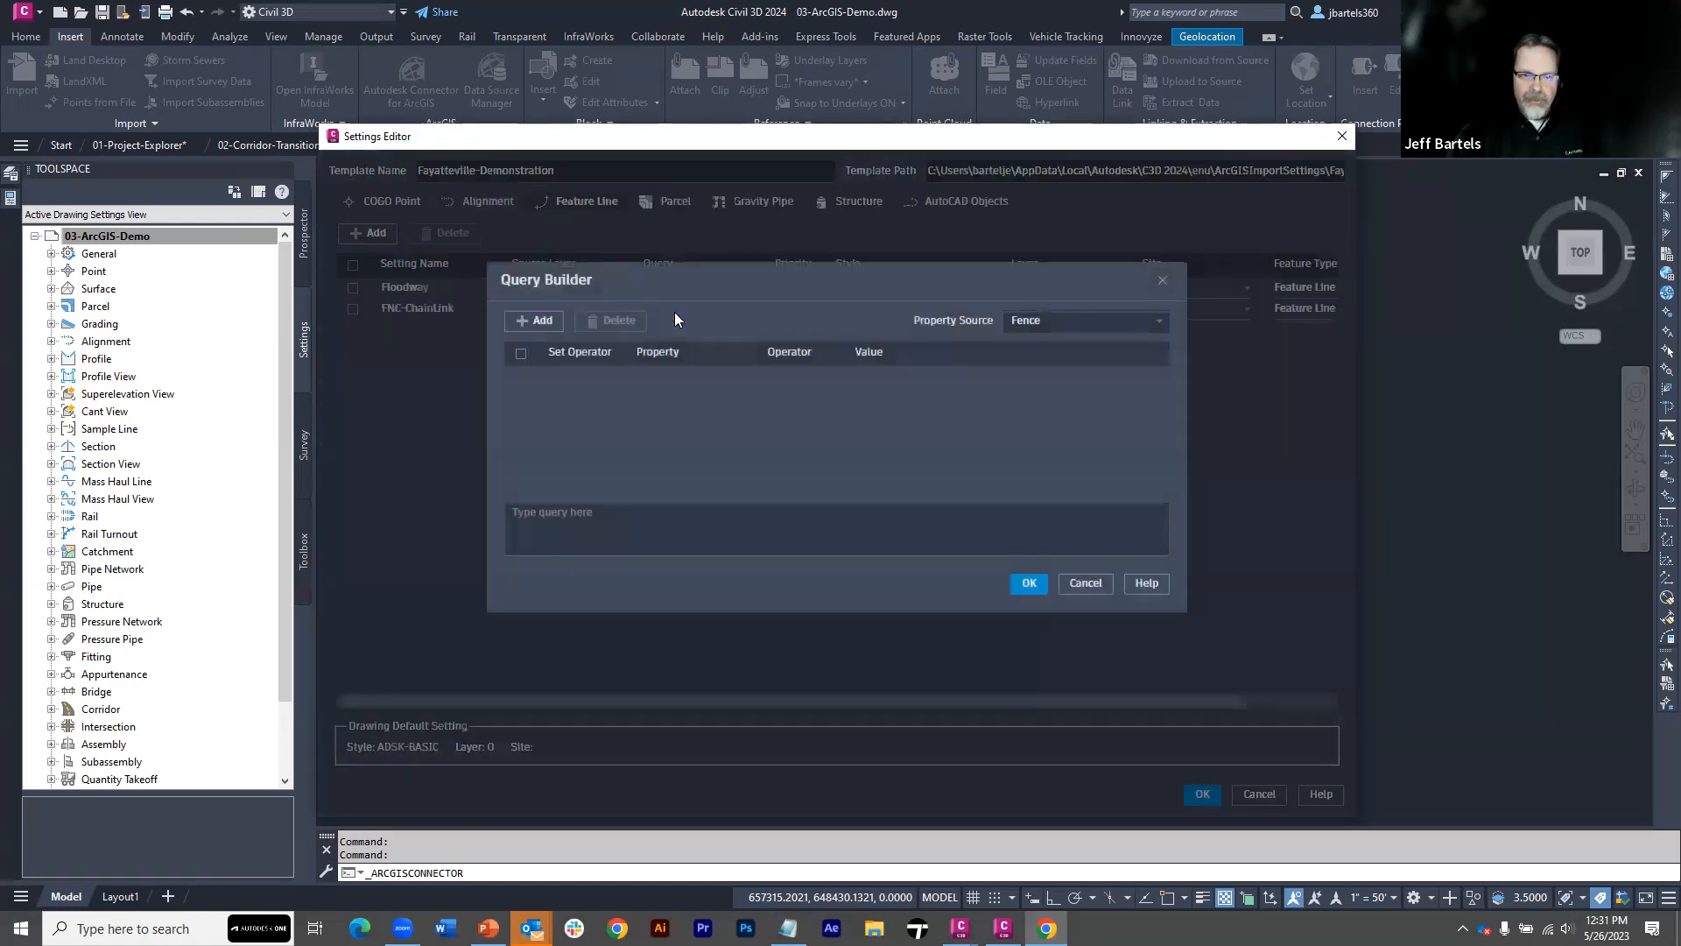
click(1007, 324)
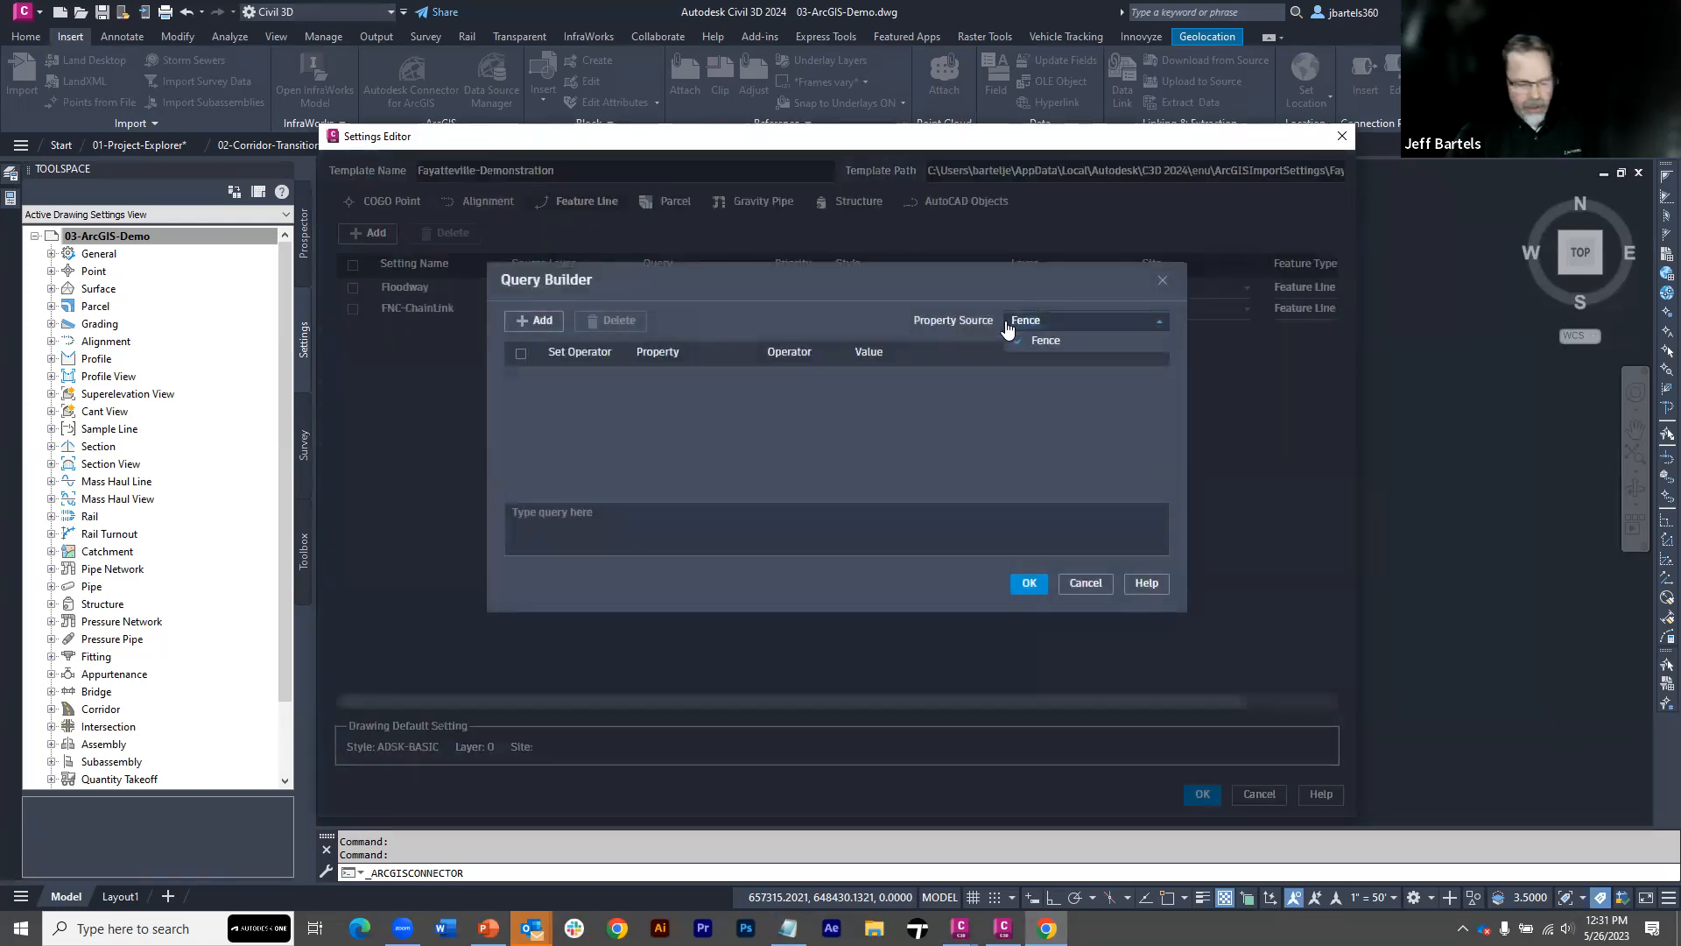
click(1163, 280)
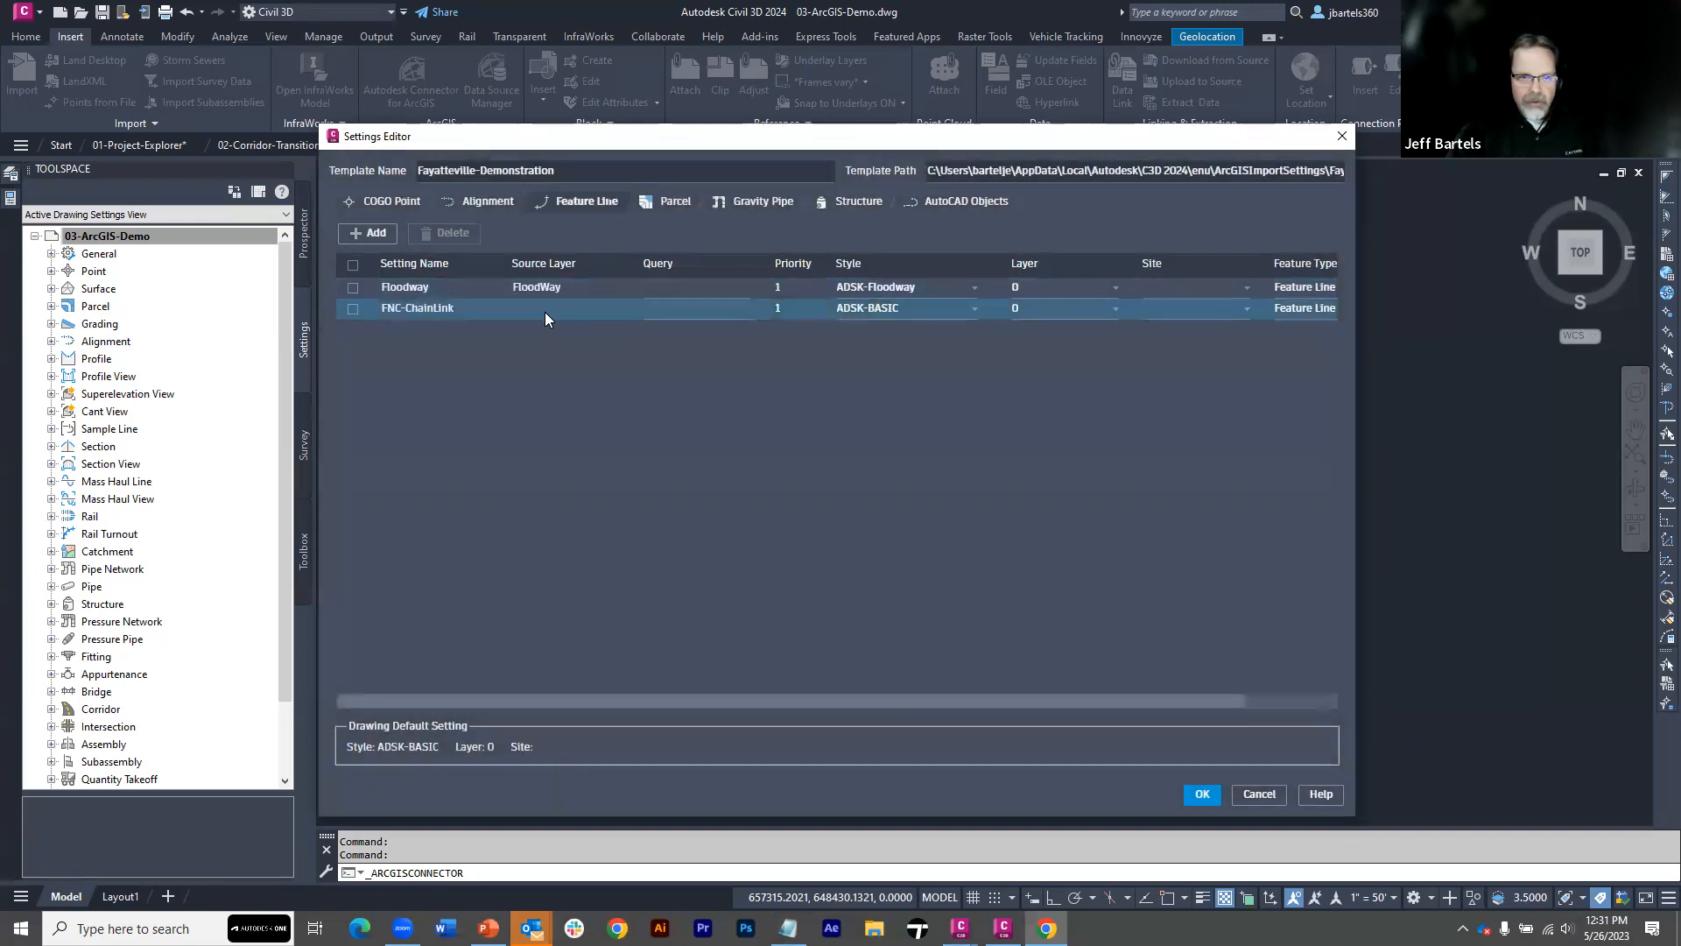
Set the source layer of the FNC-ChainLink setting to Fence
click(539, 311)
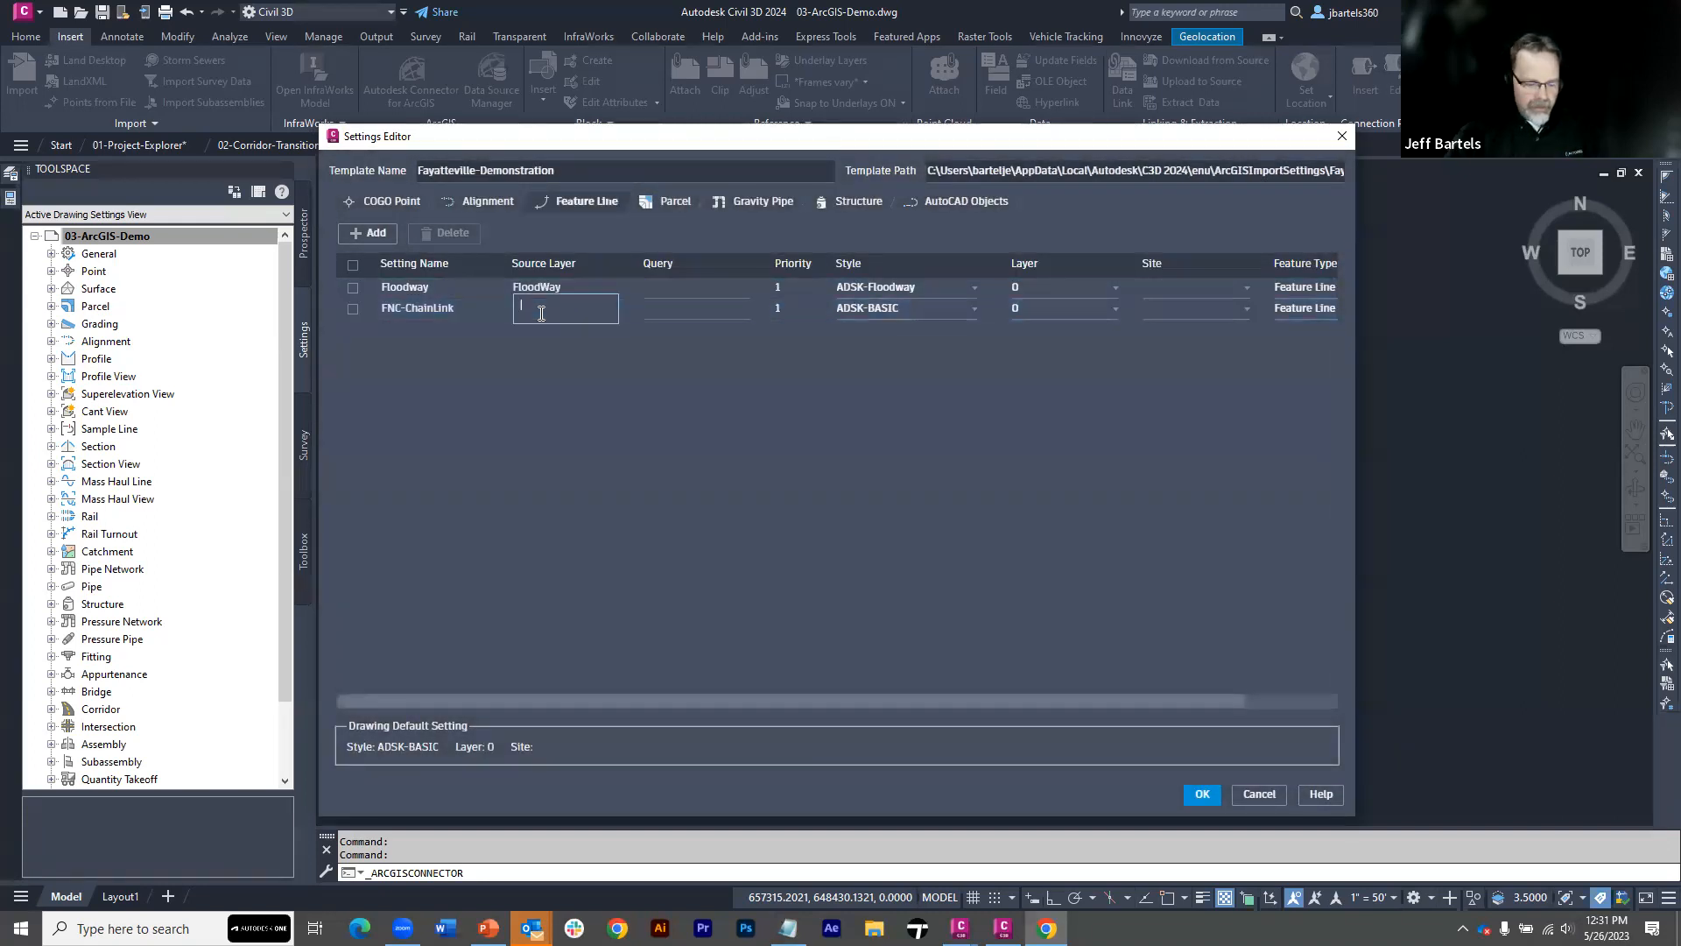
text(Fence)
click(666, 352)
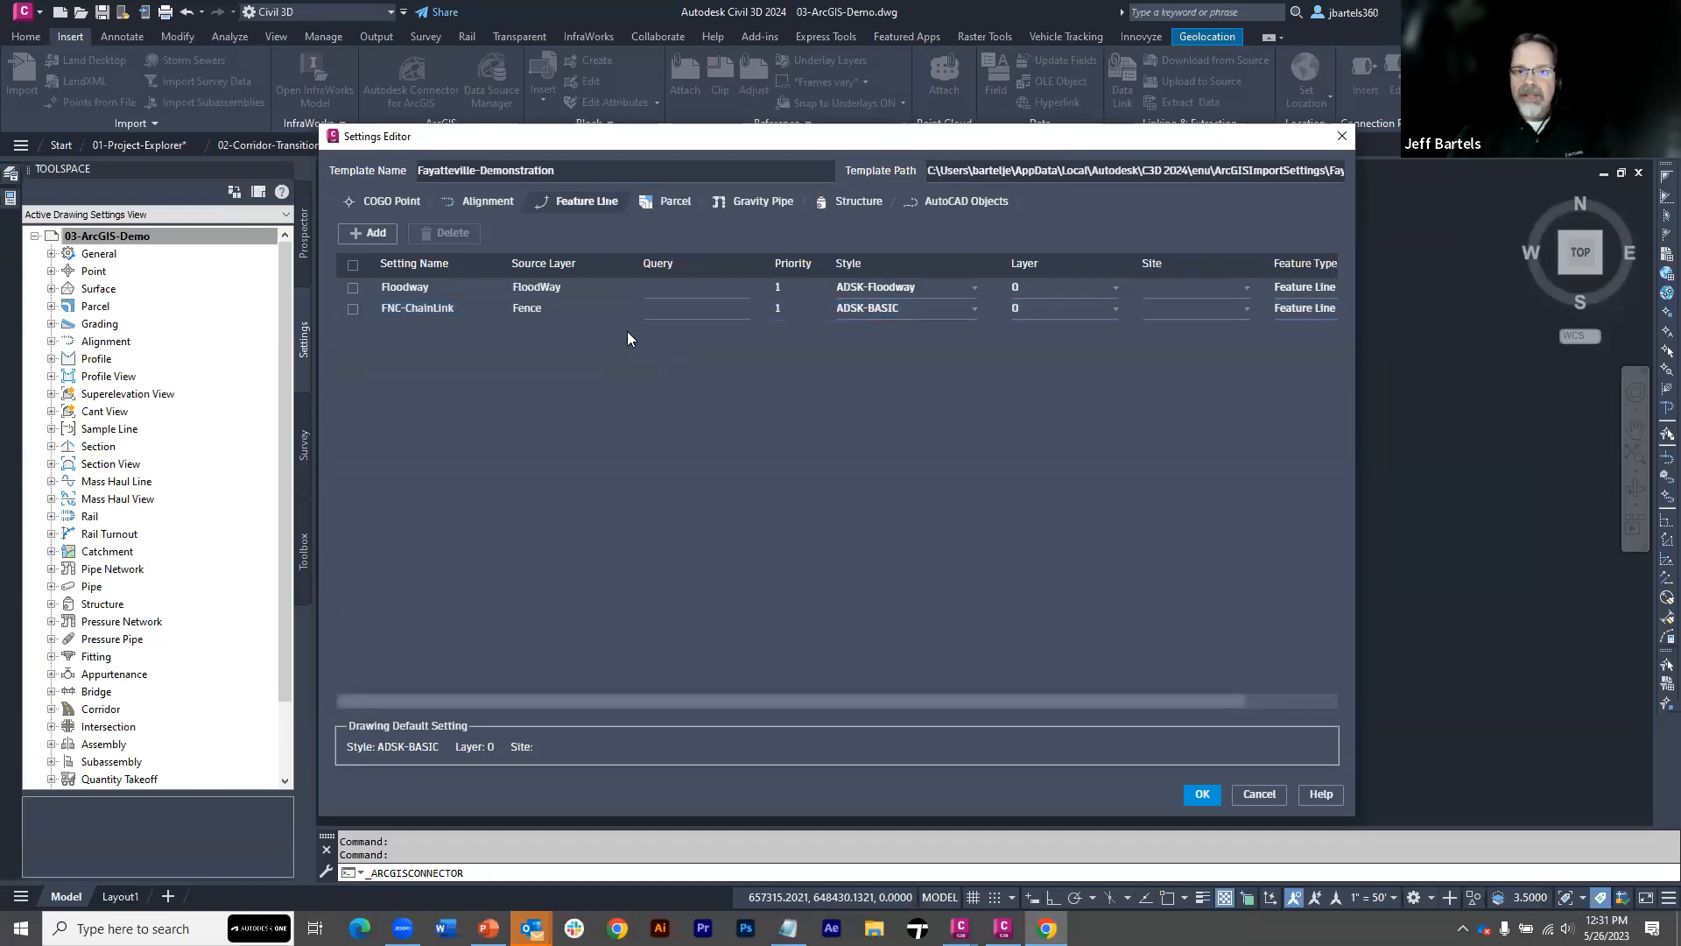
Build a query for the FNC-ChainLink setting that selects fences whose TYPE equals Chain Link
click(676, 310)
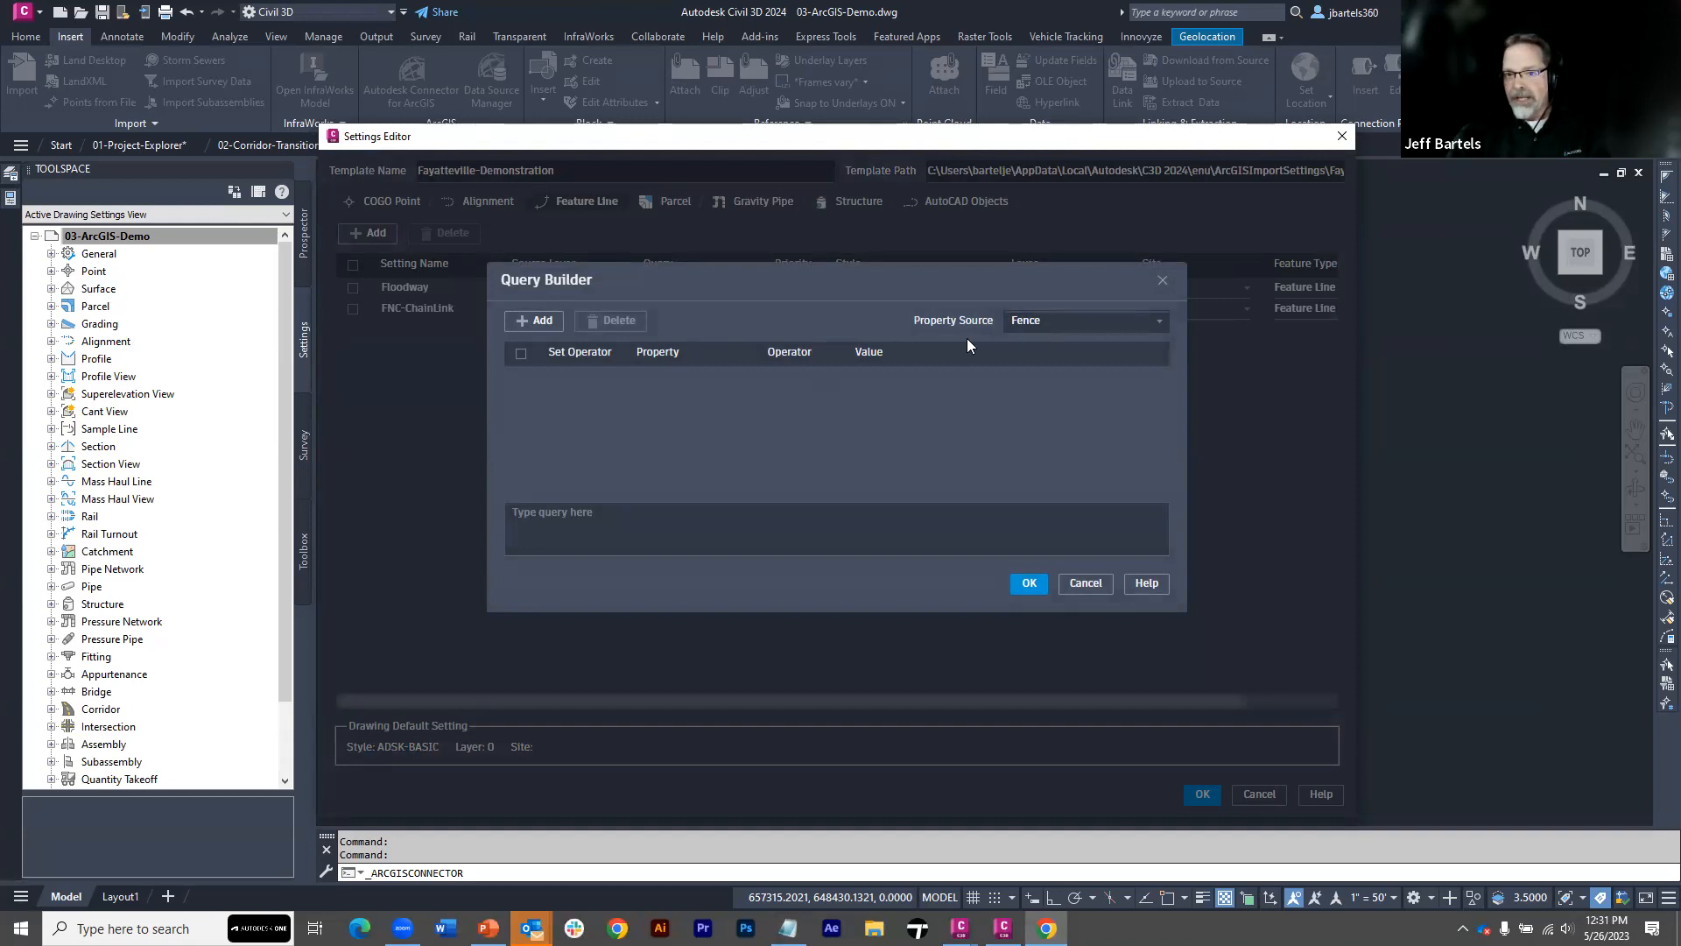
click(533, 320)
click(681, 379)
click(686, 377)
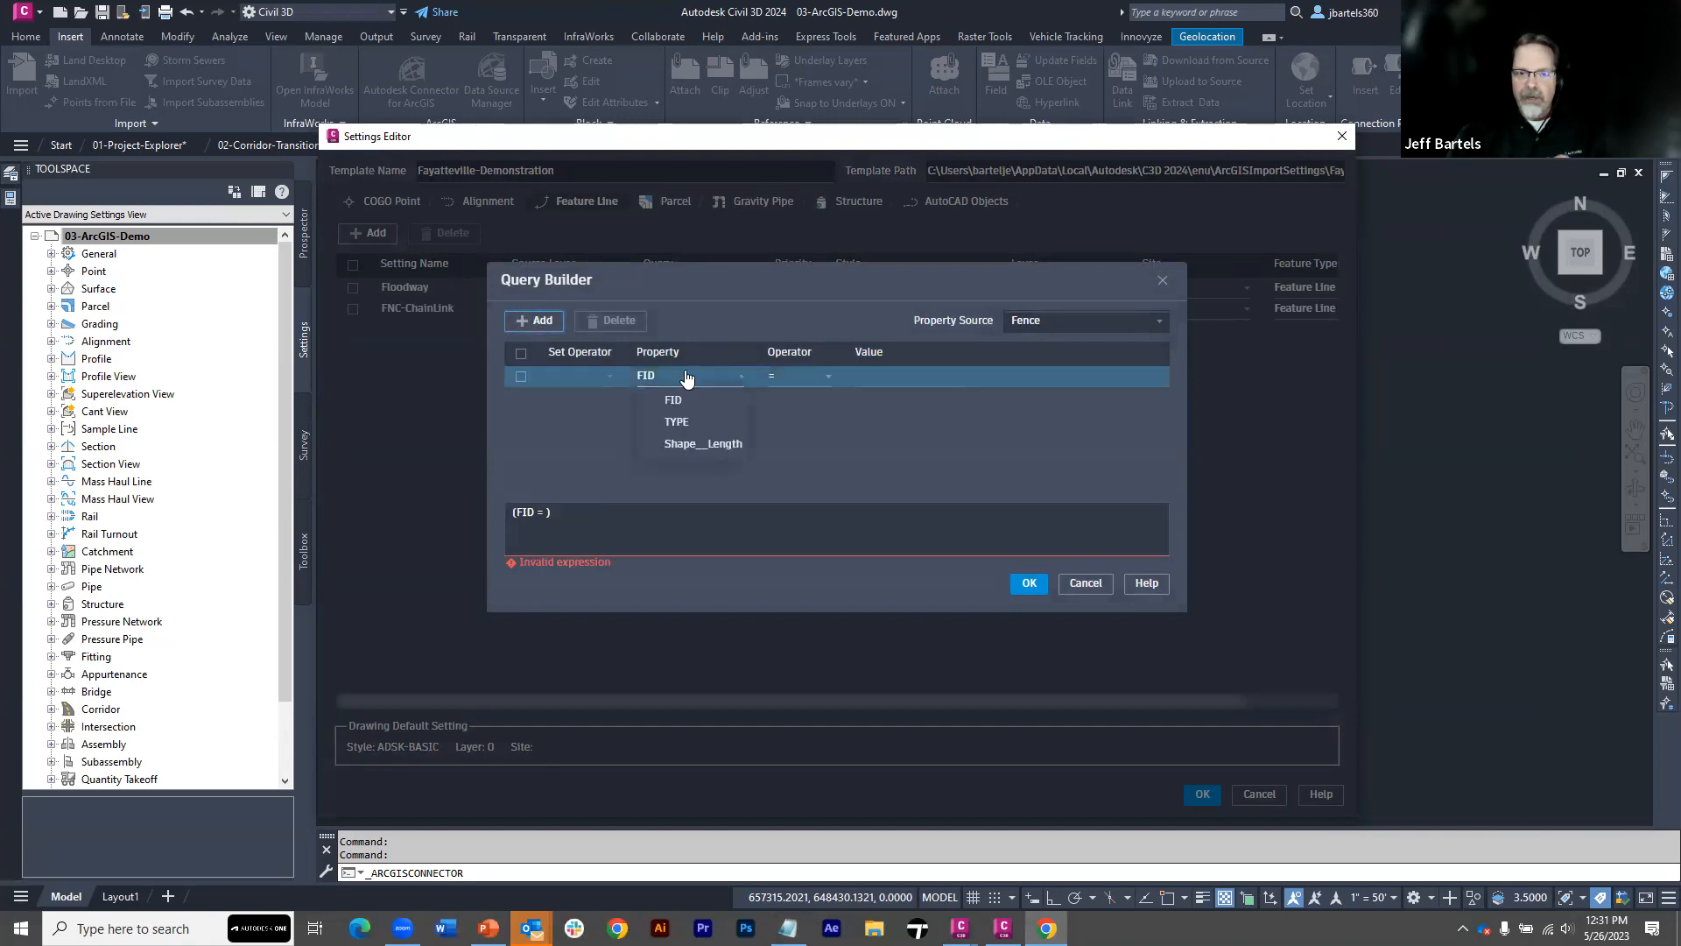
click(676, 424)
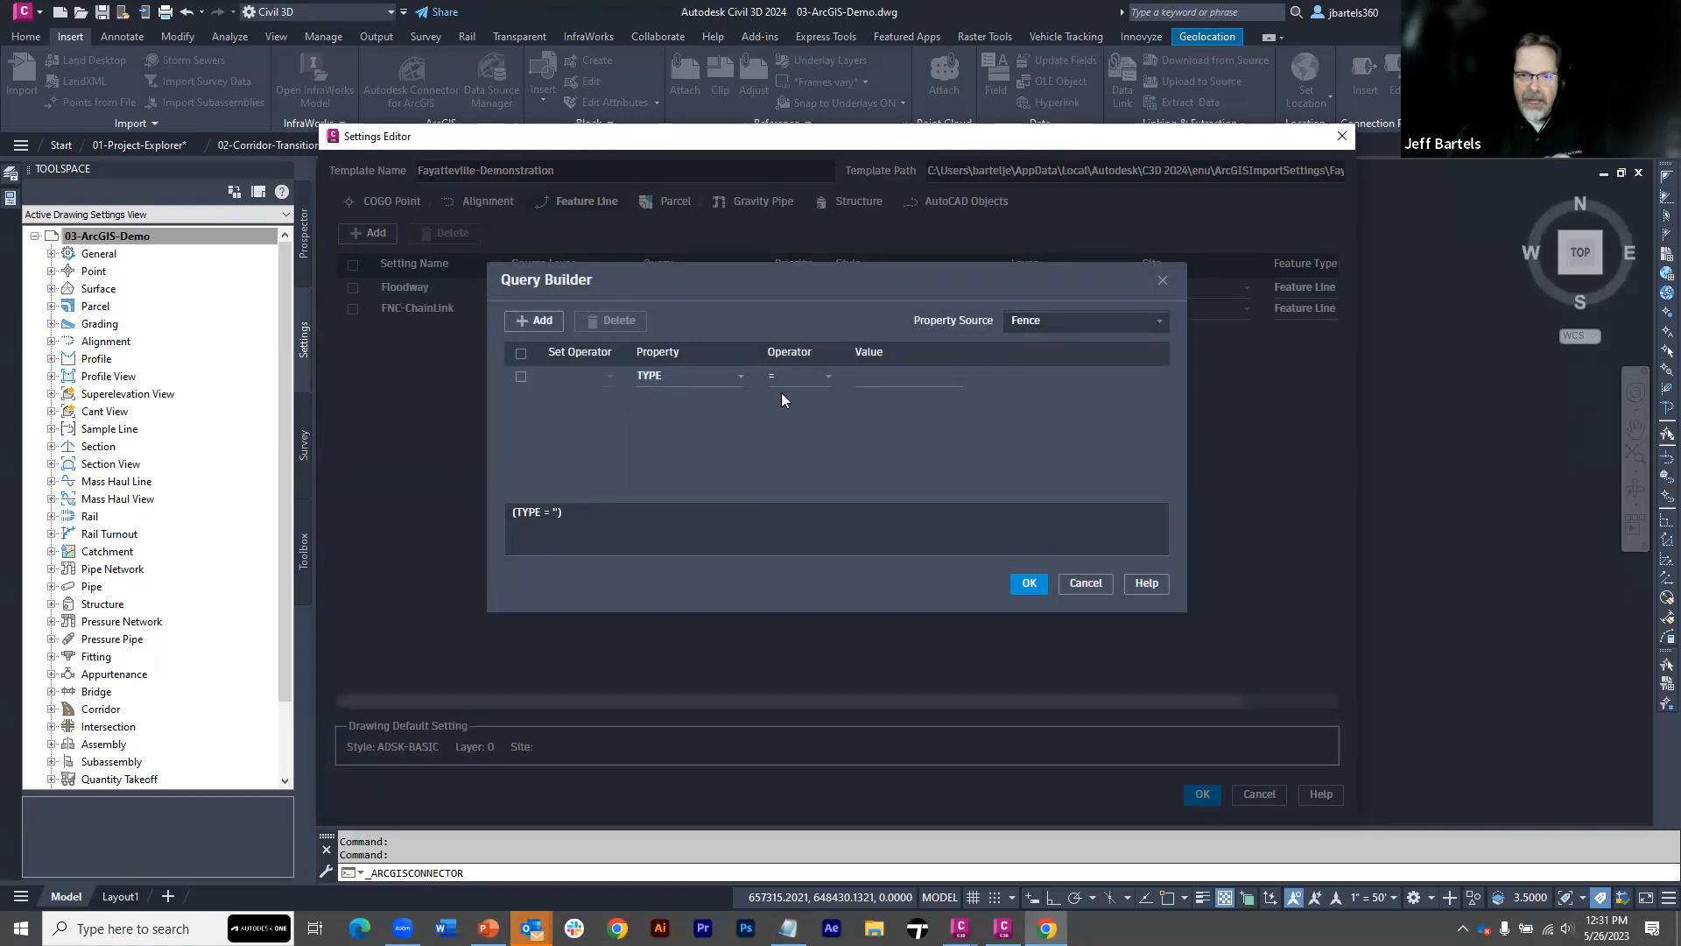
click(875, 378)
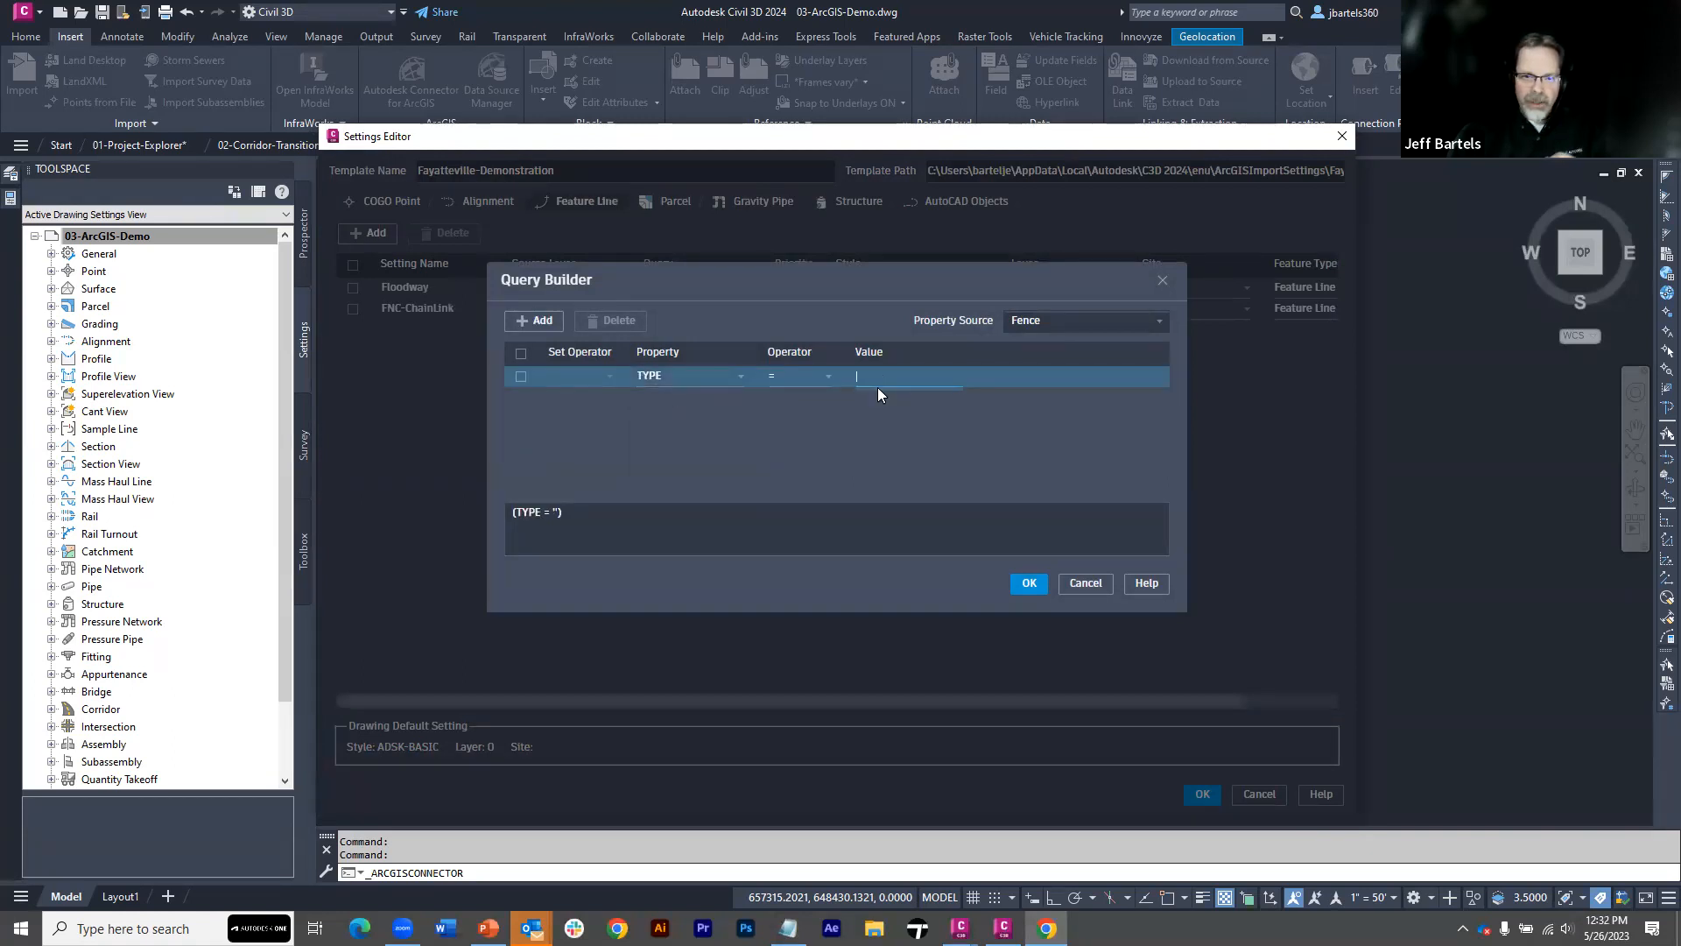
text(Chain Link)
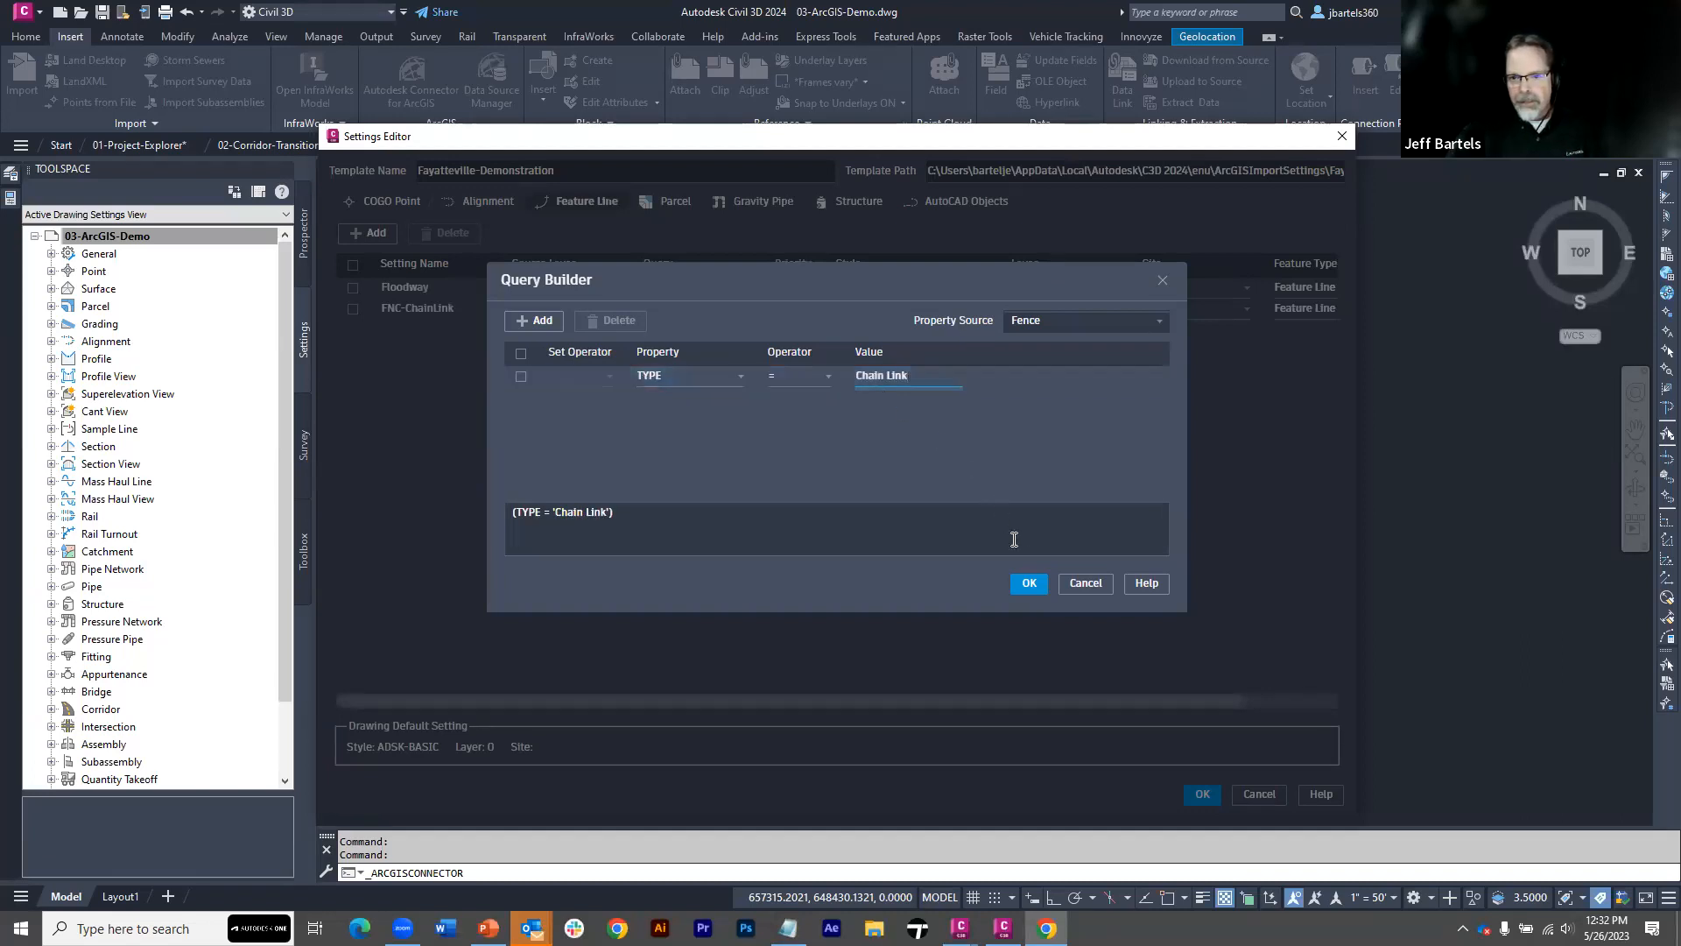
click(1028, 583)
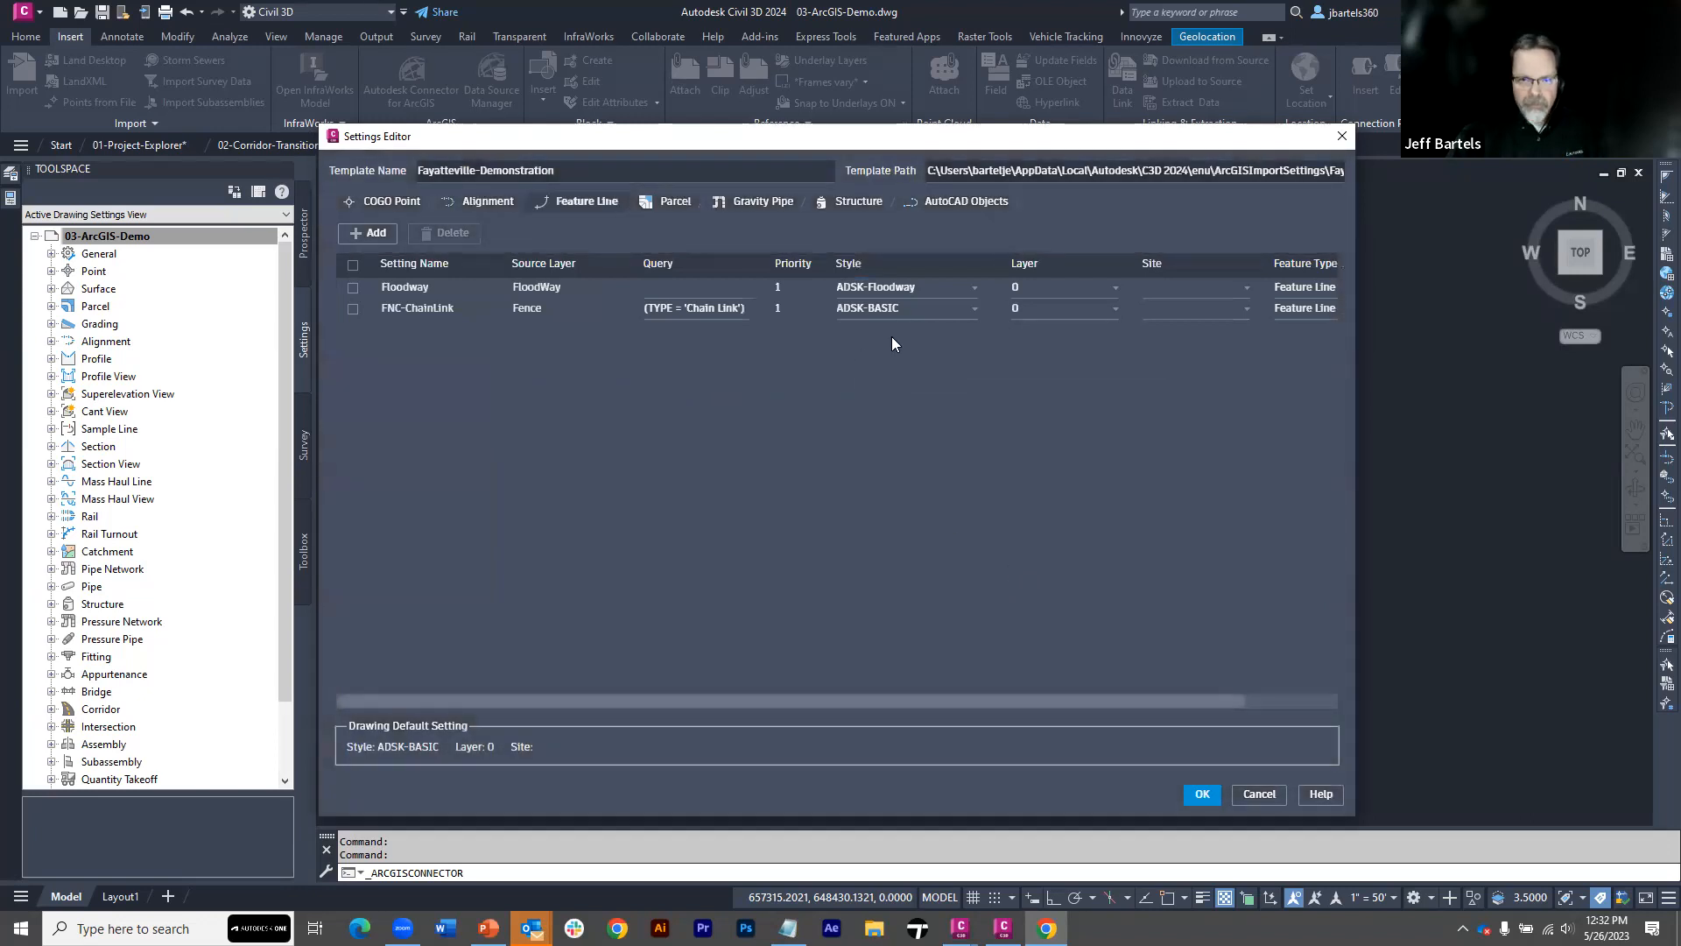
Assign the ADSK-FNC-ChainLink feature line style to the FNC-ChainLink setting
click(967, 312)
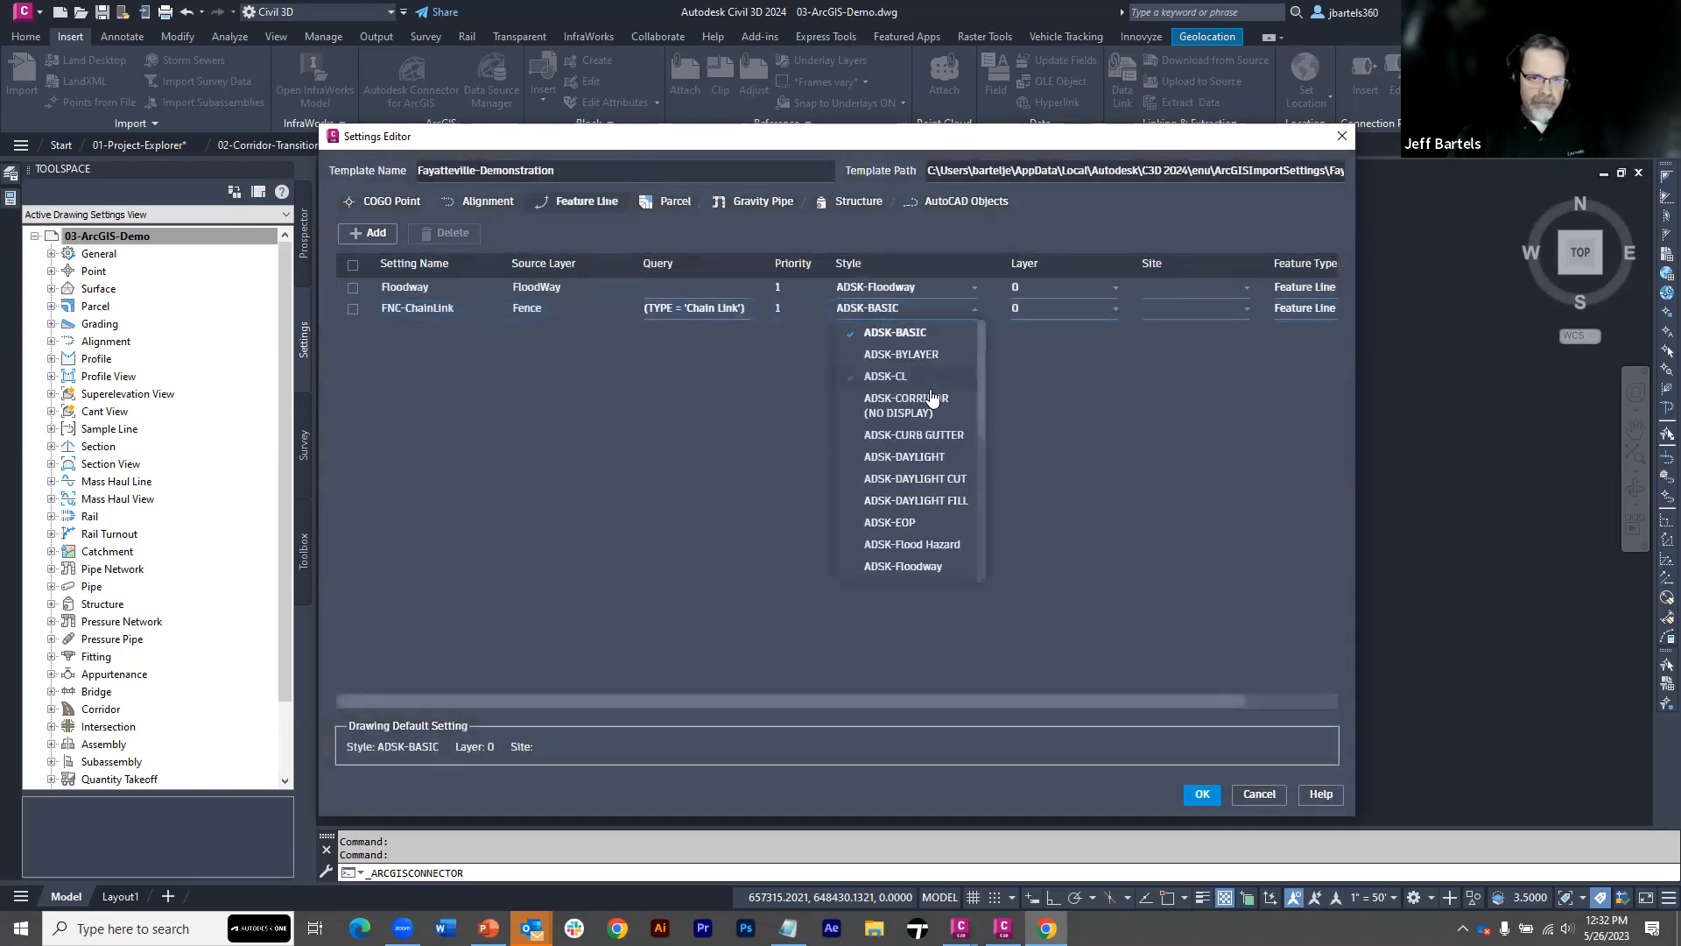
scroll(923, 398, down, 3)
scroll(926, 407, down, 1)
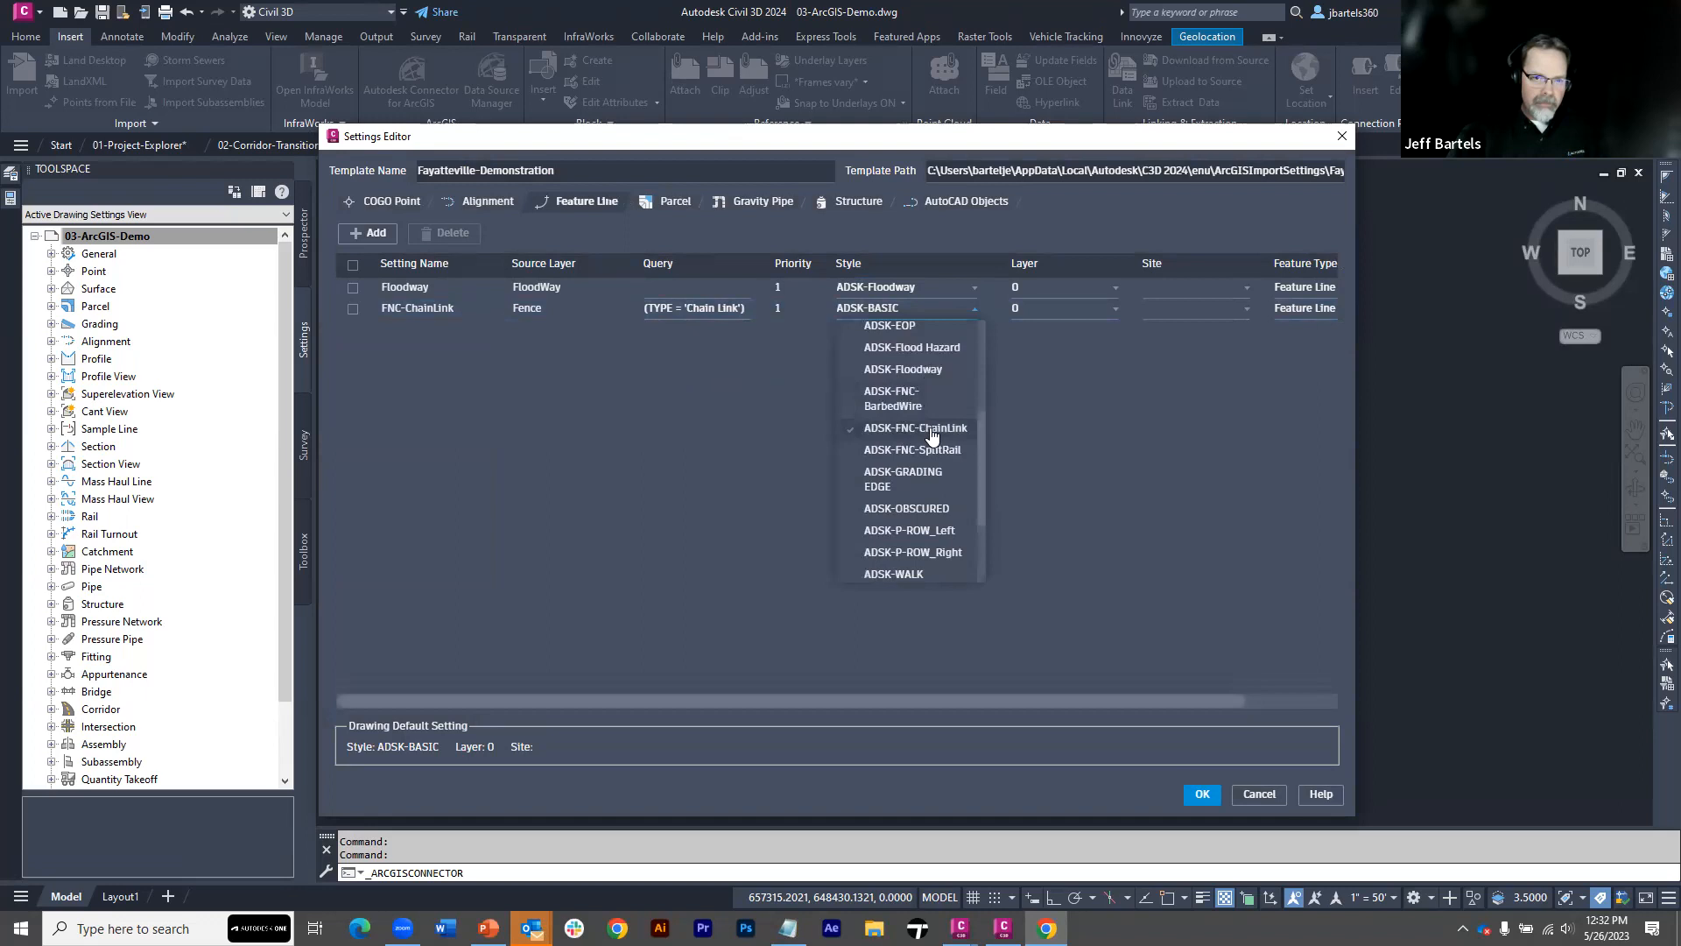
click(886, 439)
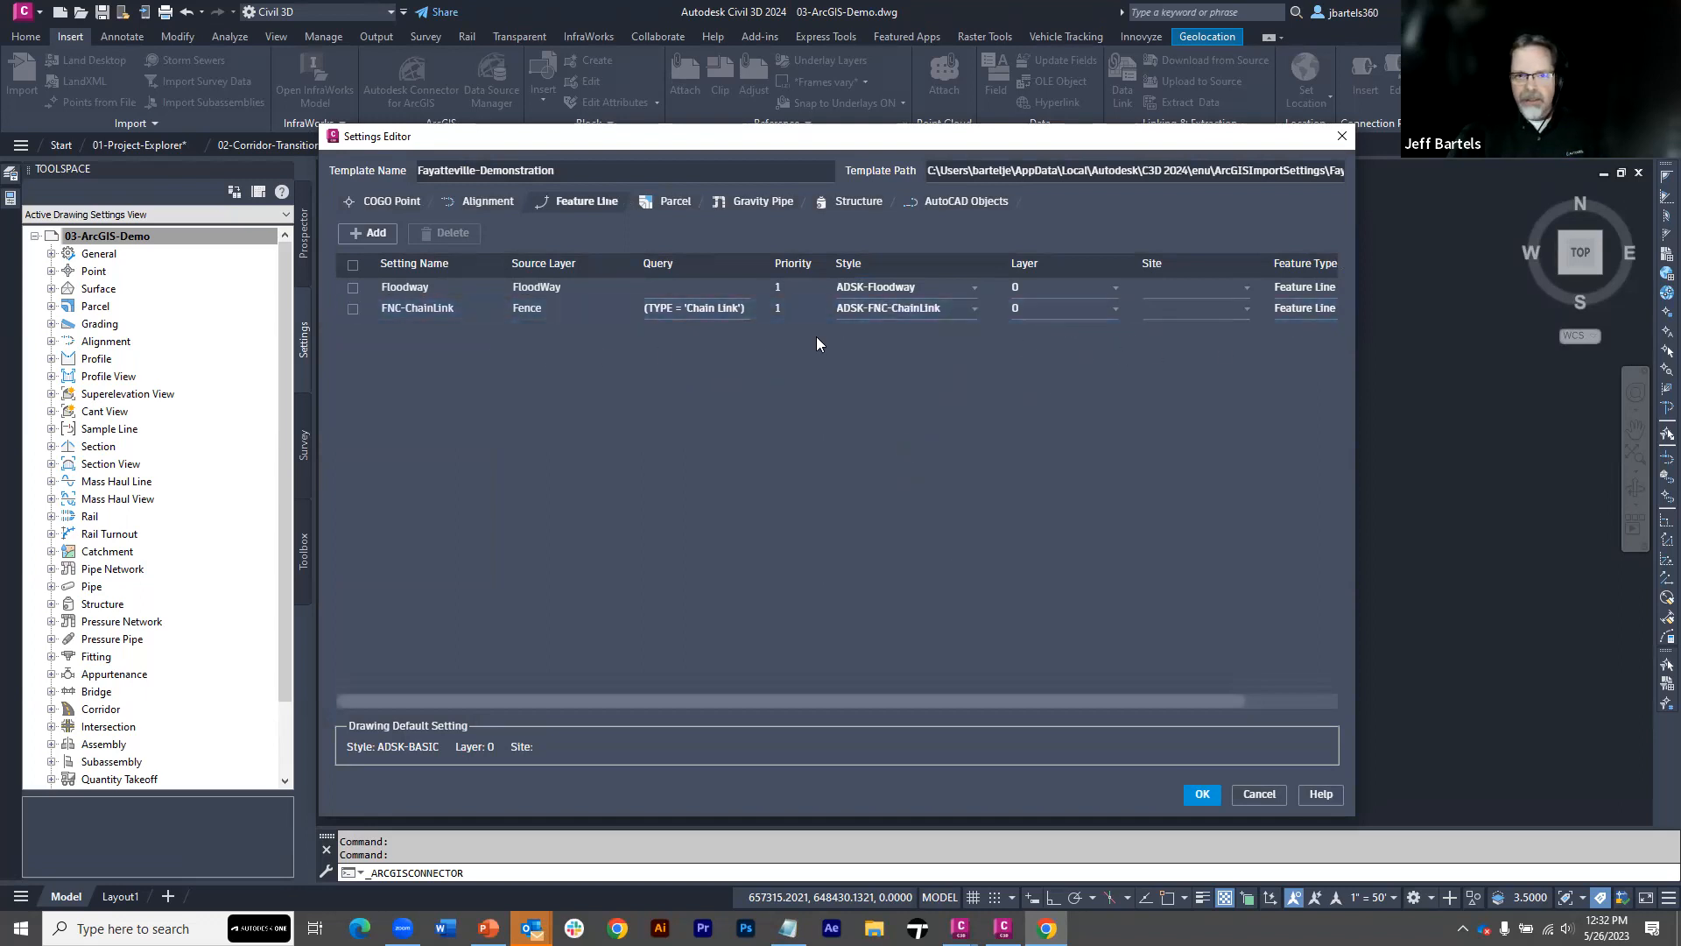
Add another feature line setting named FNC-SplitRail with Fence as its source layer
click(375, 233)
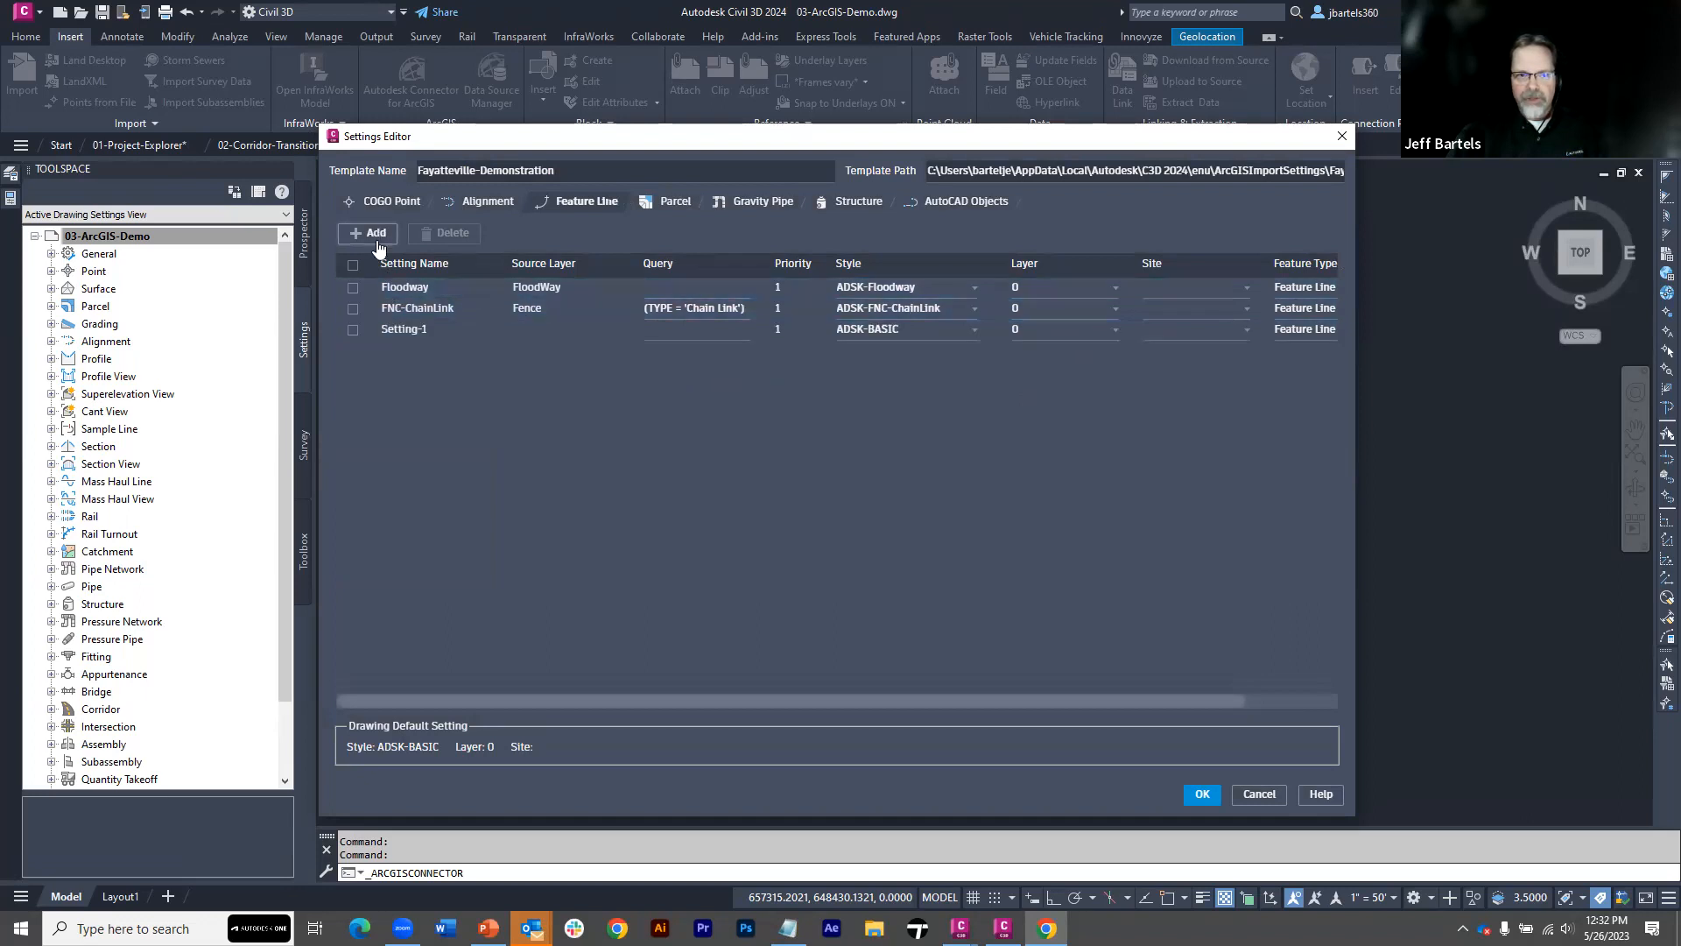
click(392, 326)
text(FNC-SplitRAil)
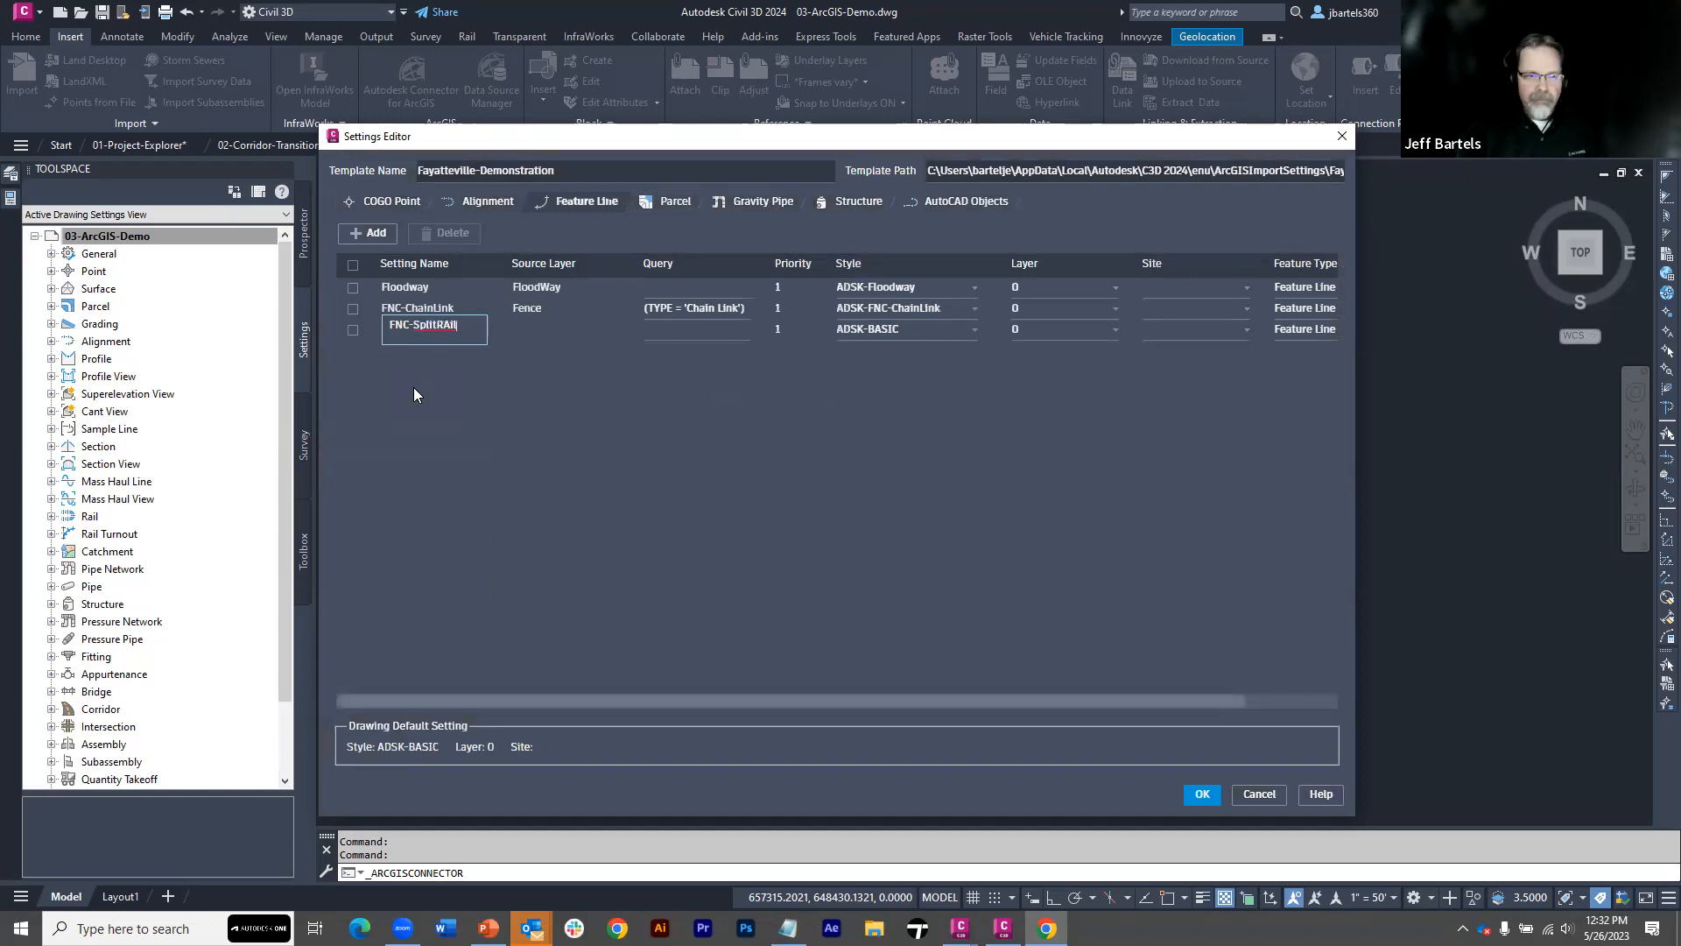
text(ail)
key(Tab)
text(Fence)
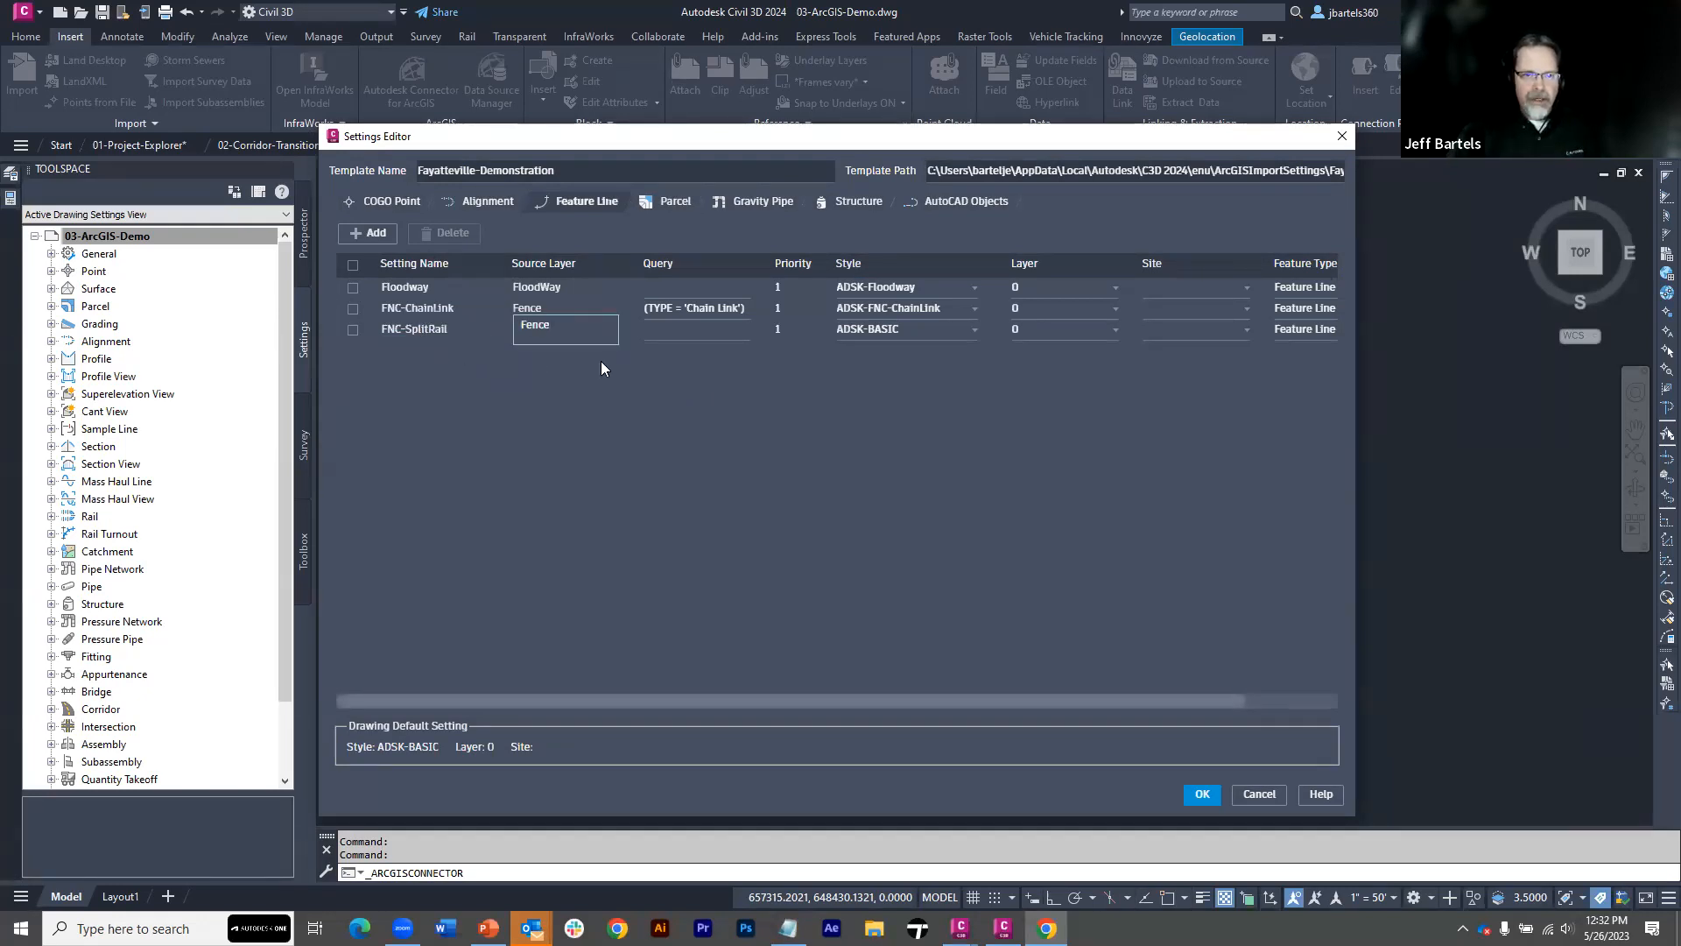
Build a query for the FNC-SplitRail setting that selects fences whose TYPE equals Split Rail
click(668, 330)
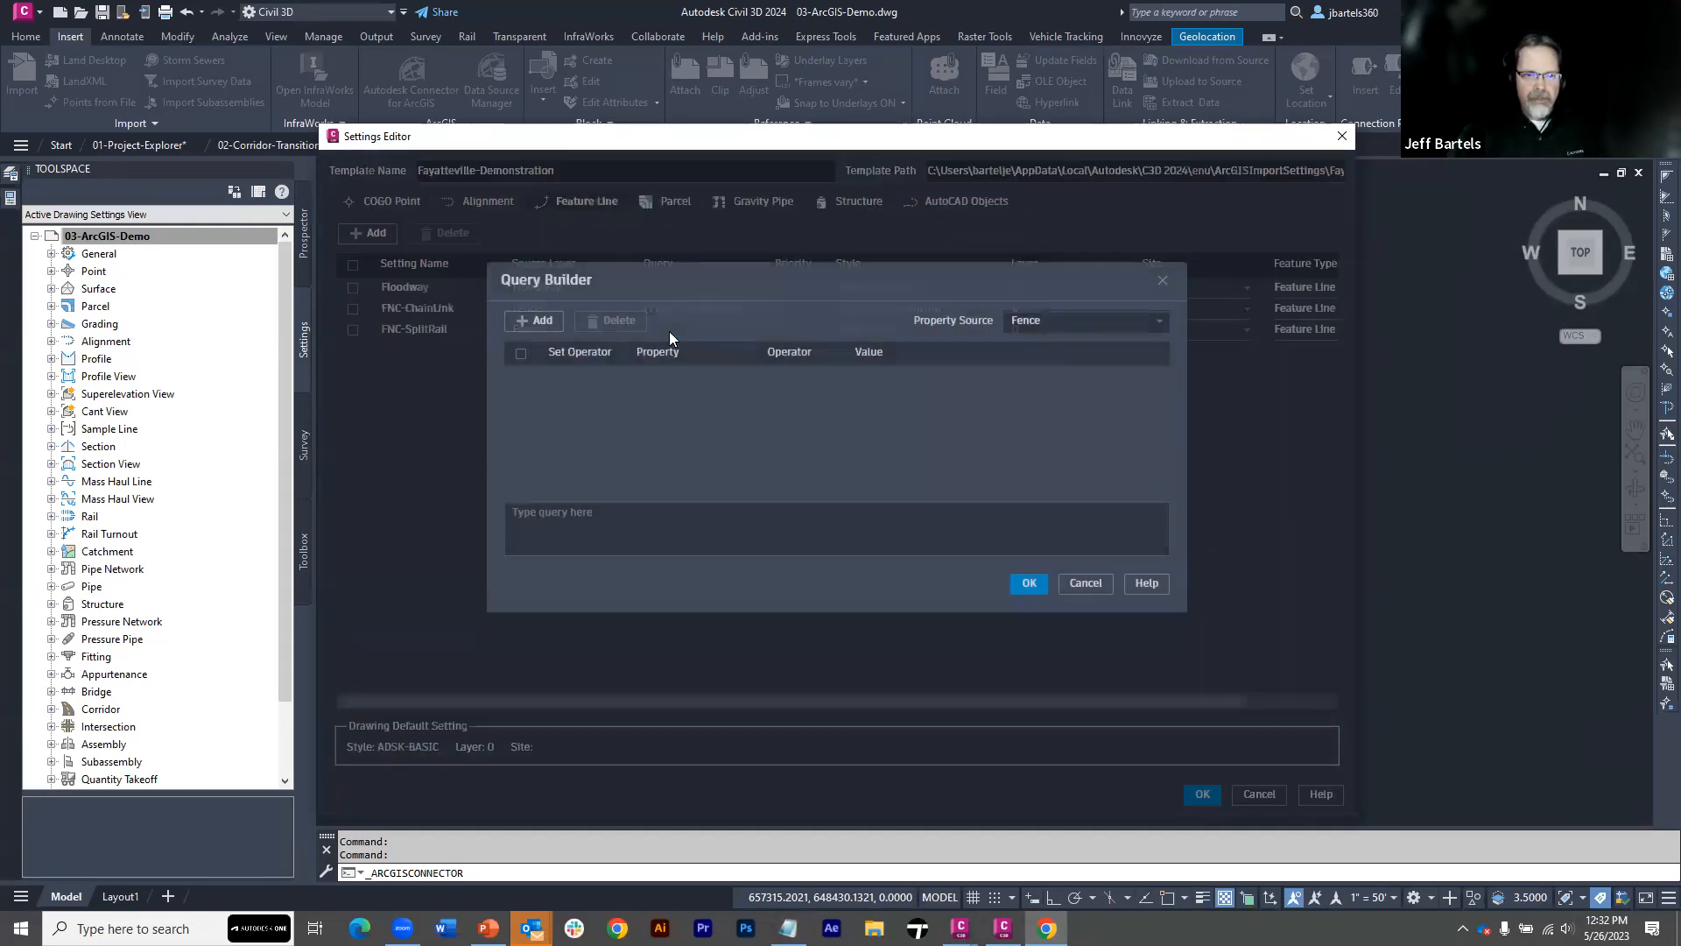
click(540, 320)
click(666, 375)
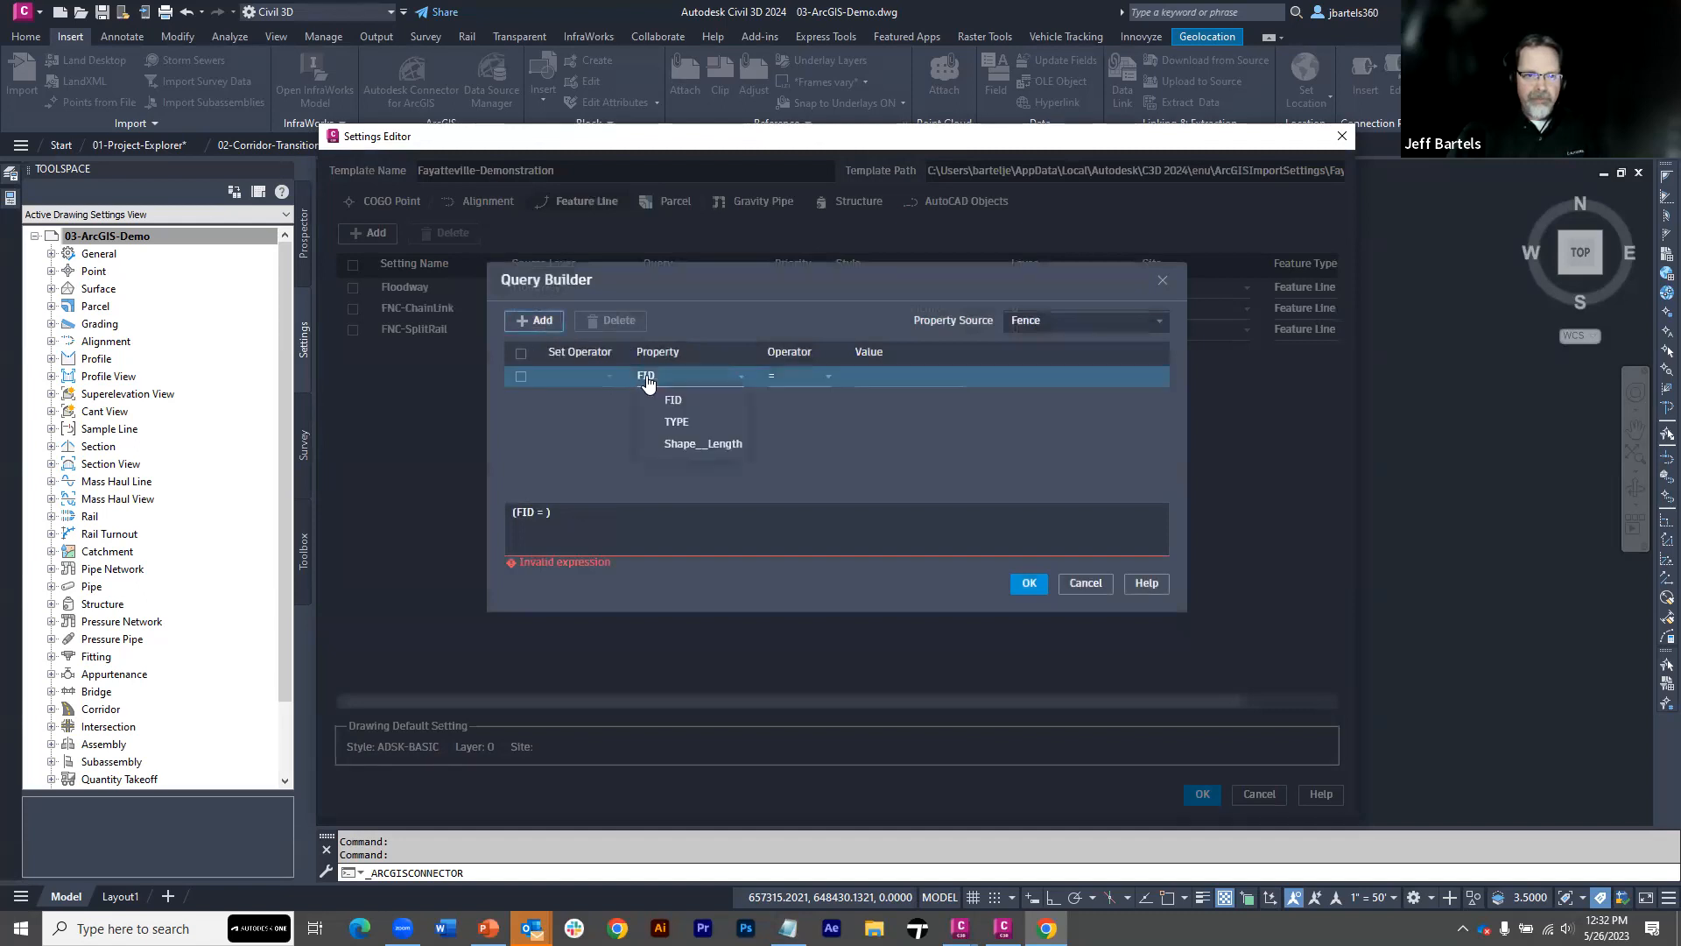
click(671, 408)
click(879, 385)
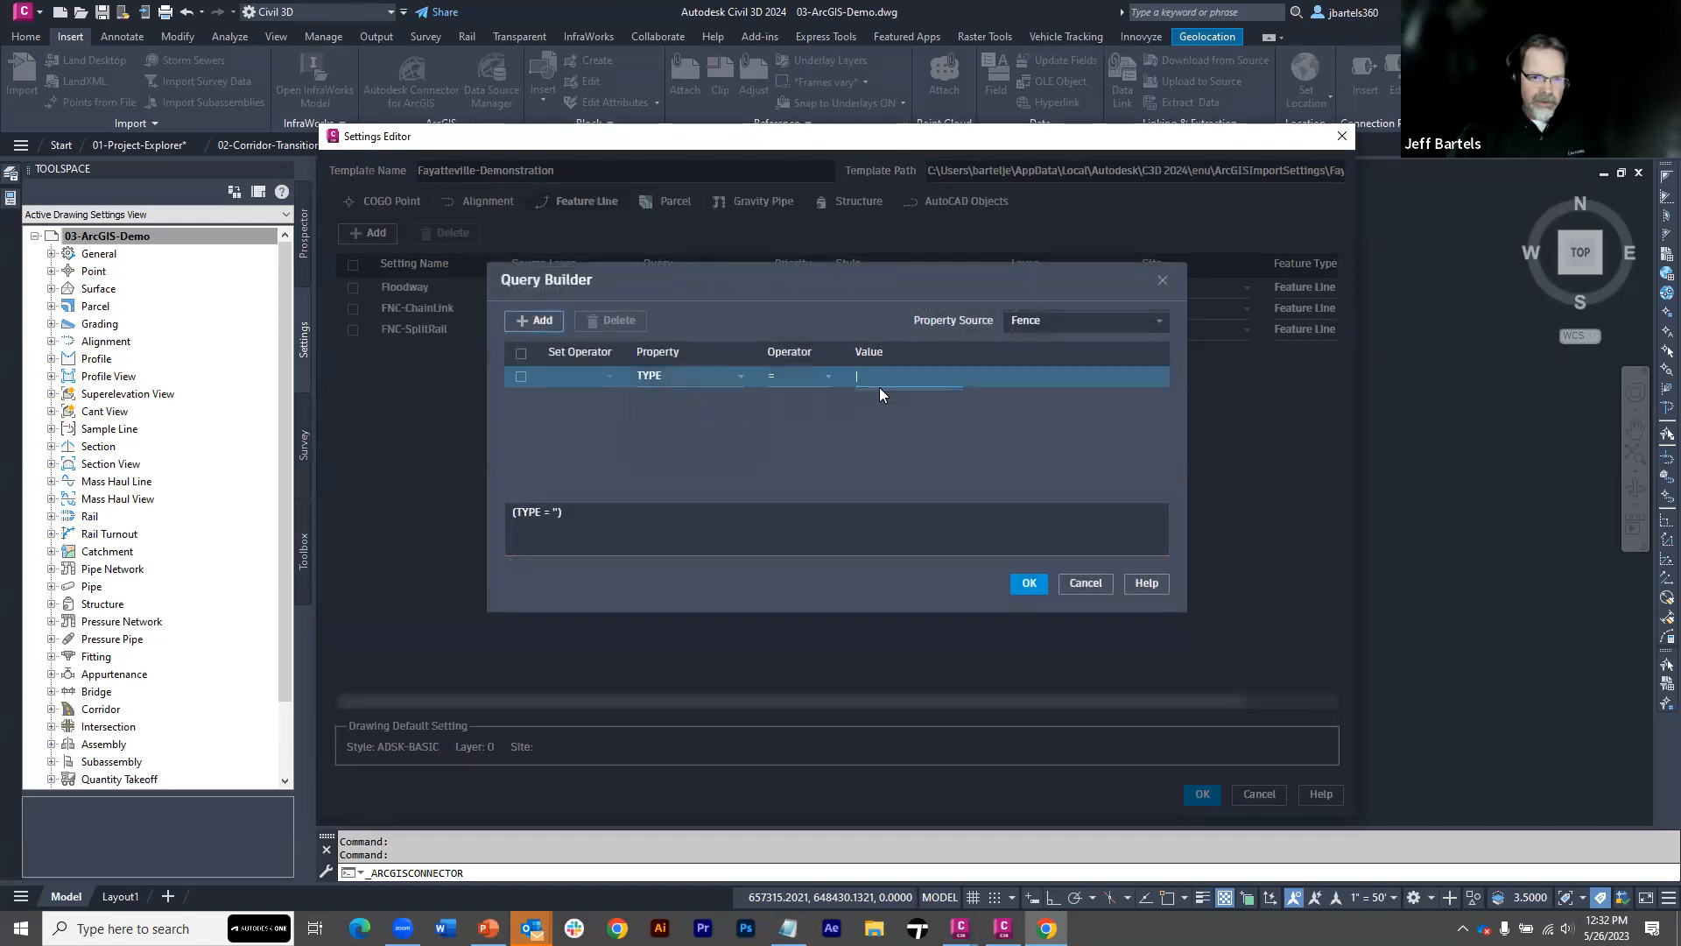
text(Split Rail)
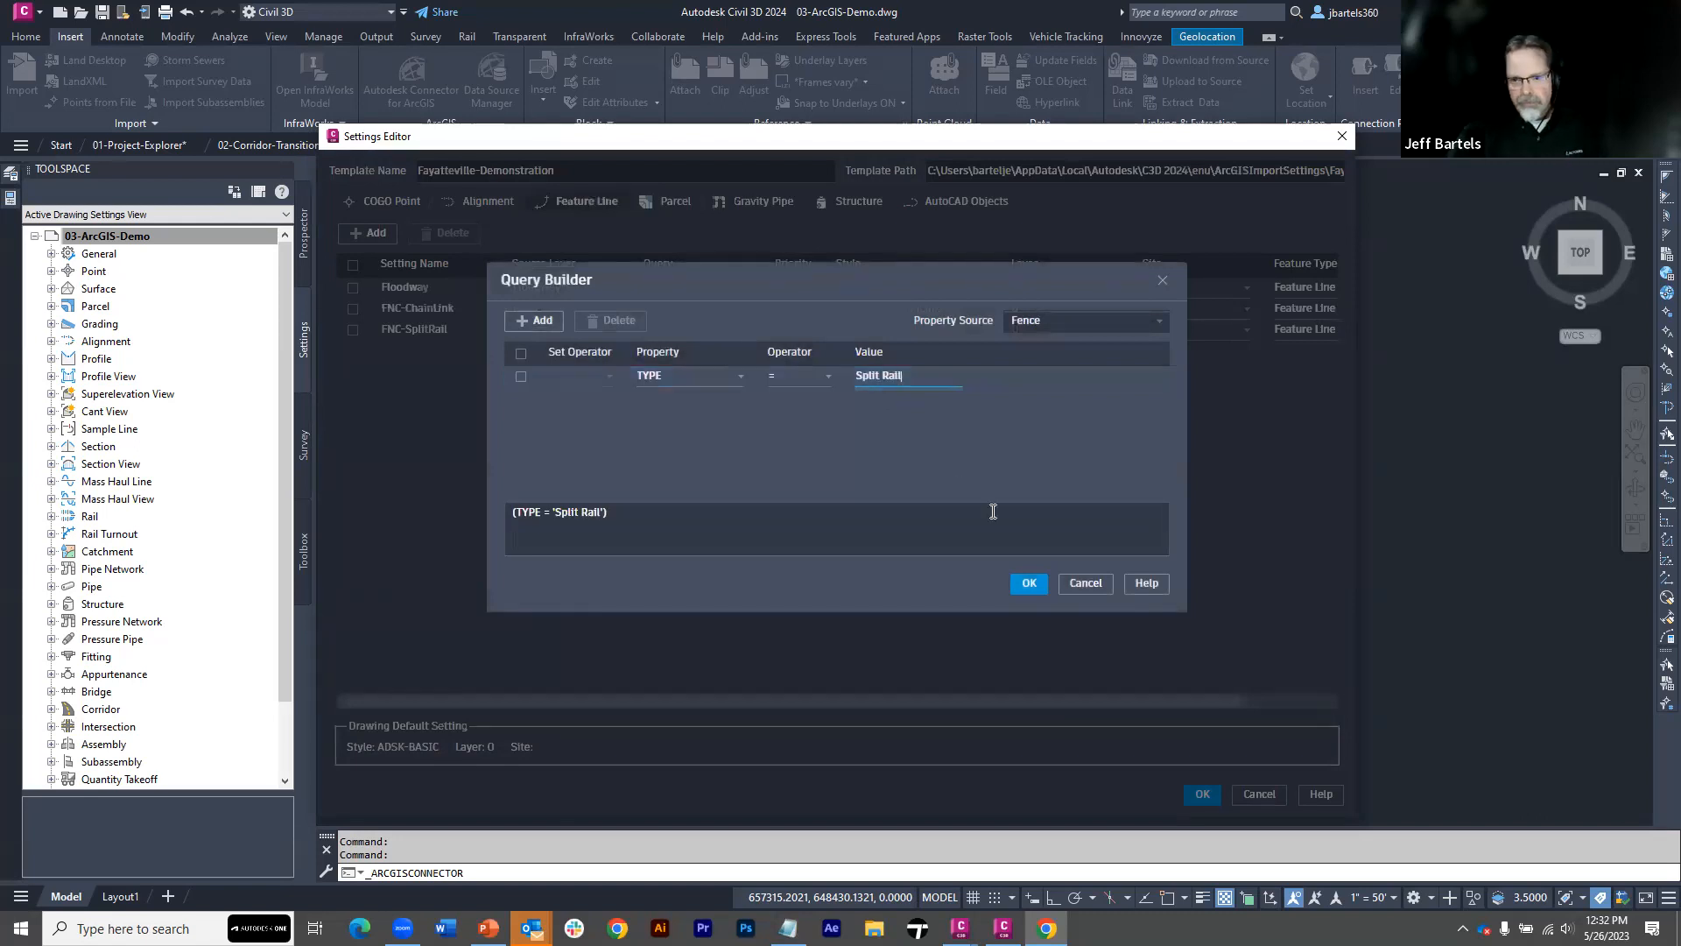
click(1029, 583)
Add a feature line setting named FNC-BarbedWire with Fence as its source layer
click(369, 232)
click(406, 351)
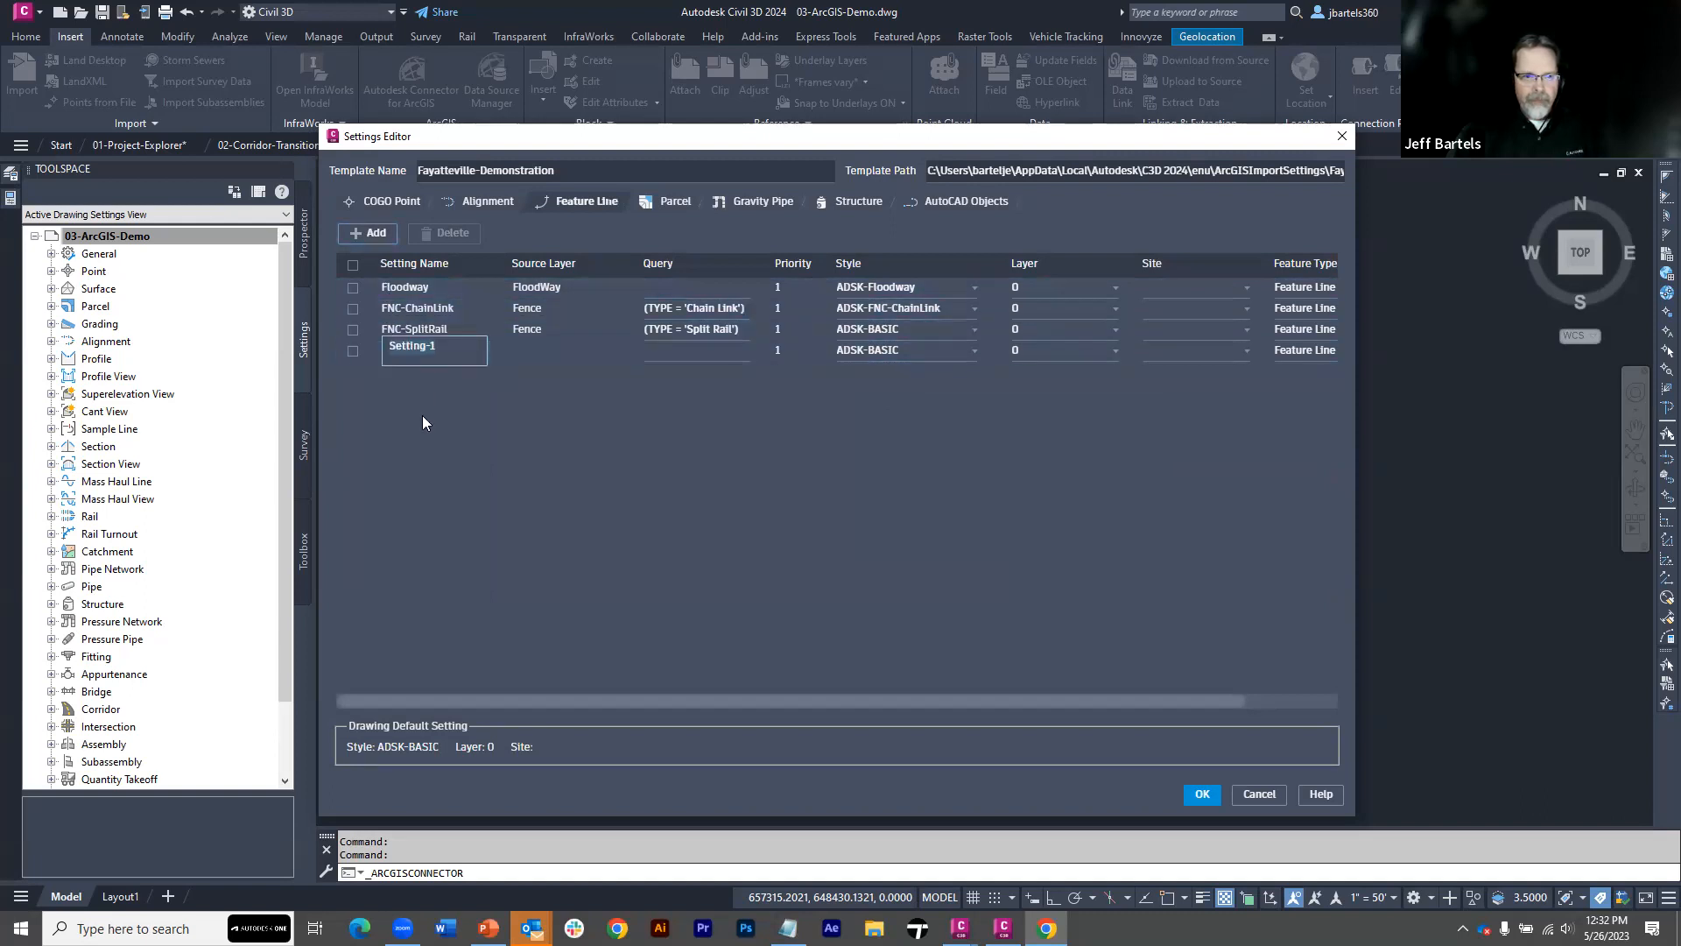
text(FNC)
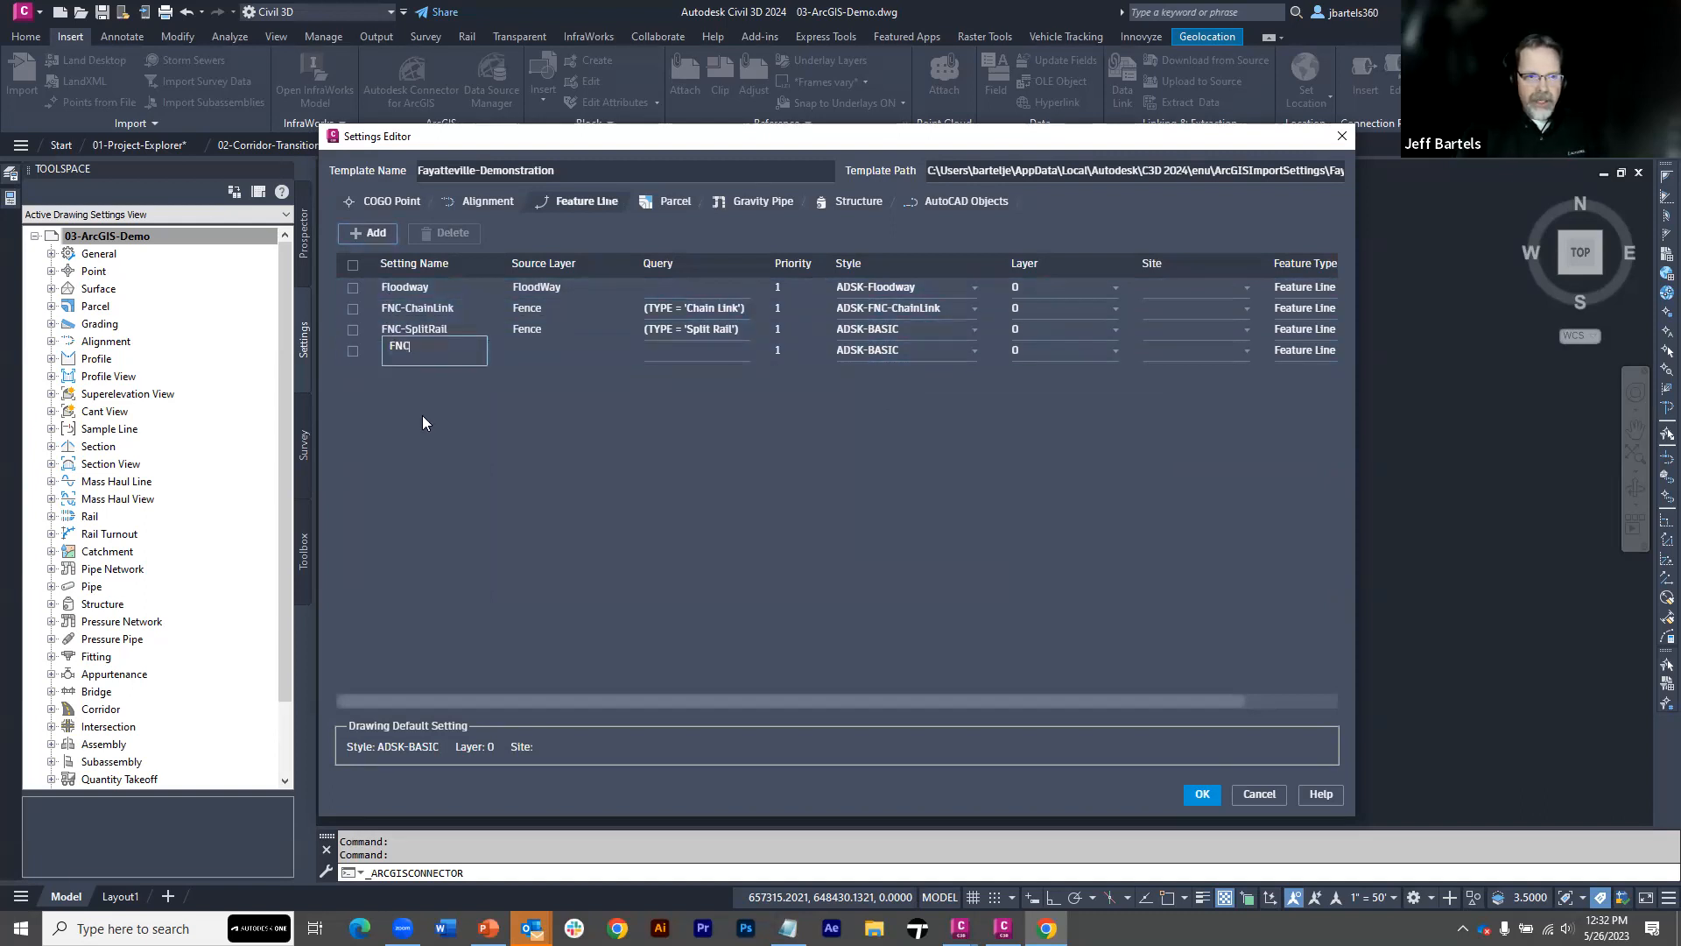
text(-BarbedWire)
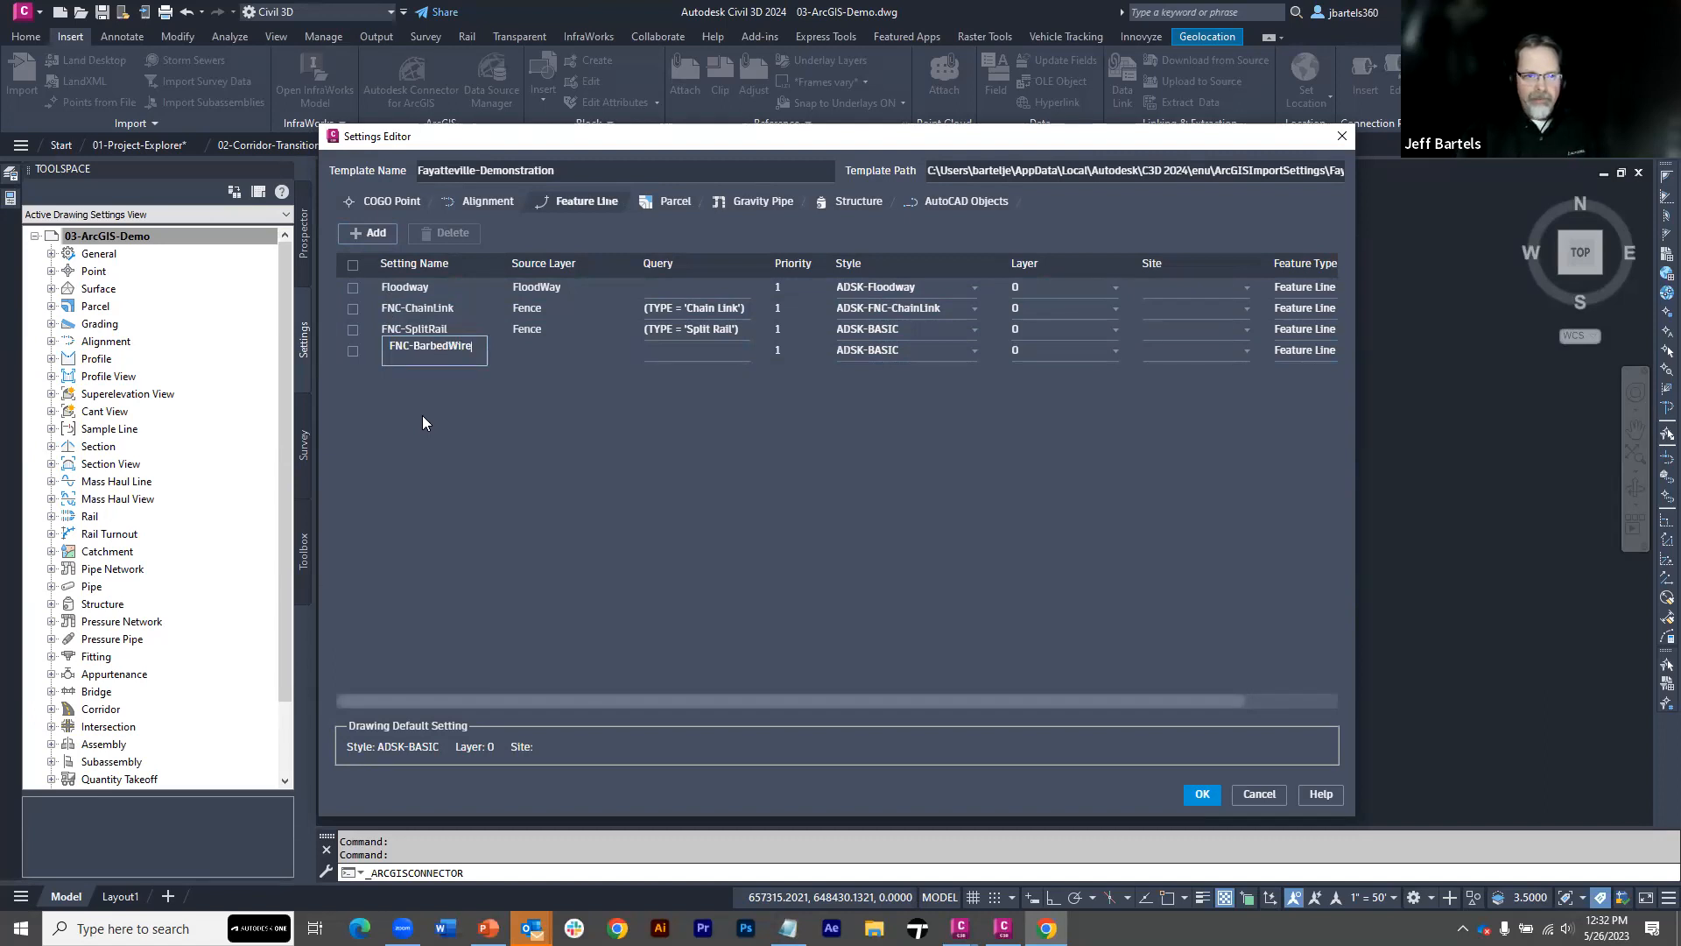
key(Tab)
text(Fence)
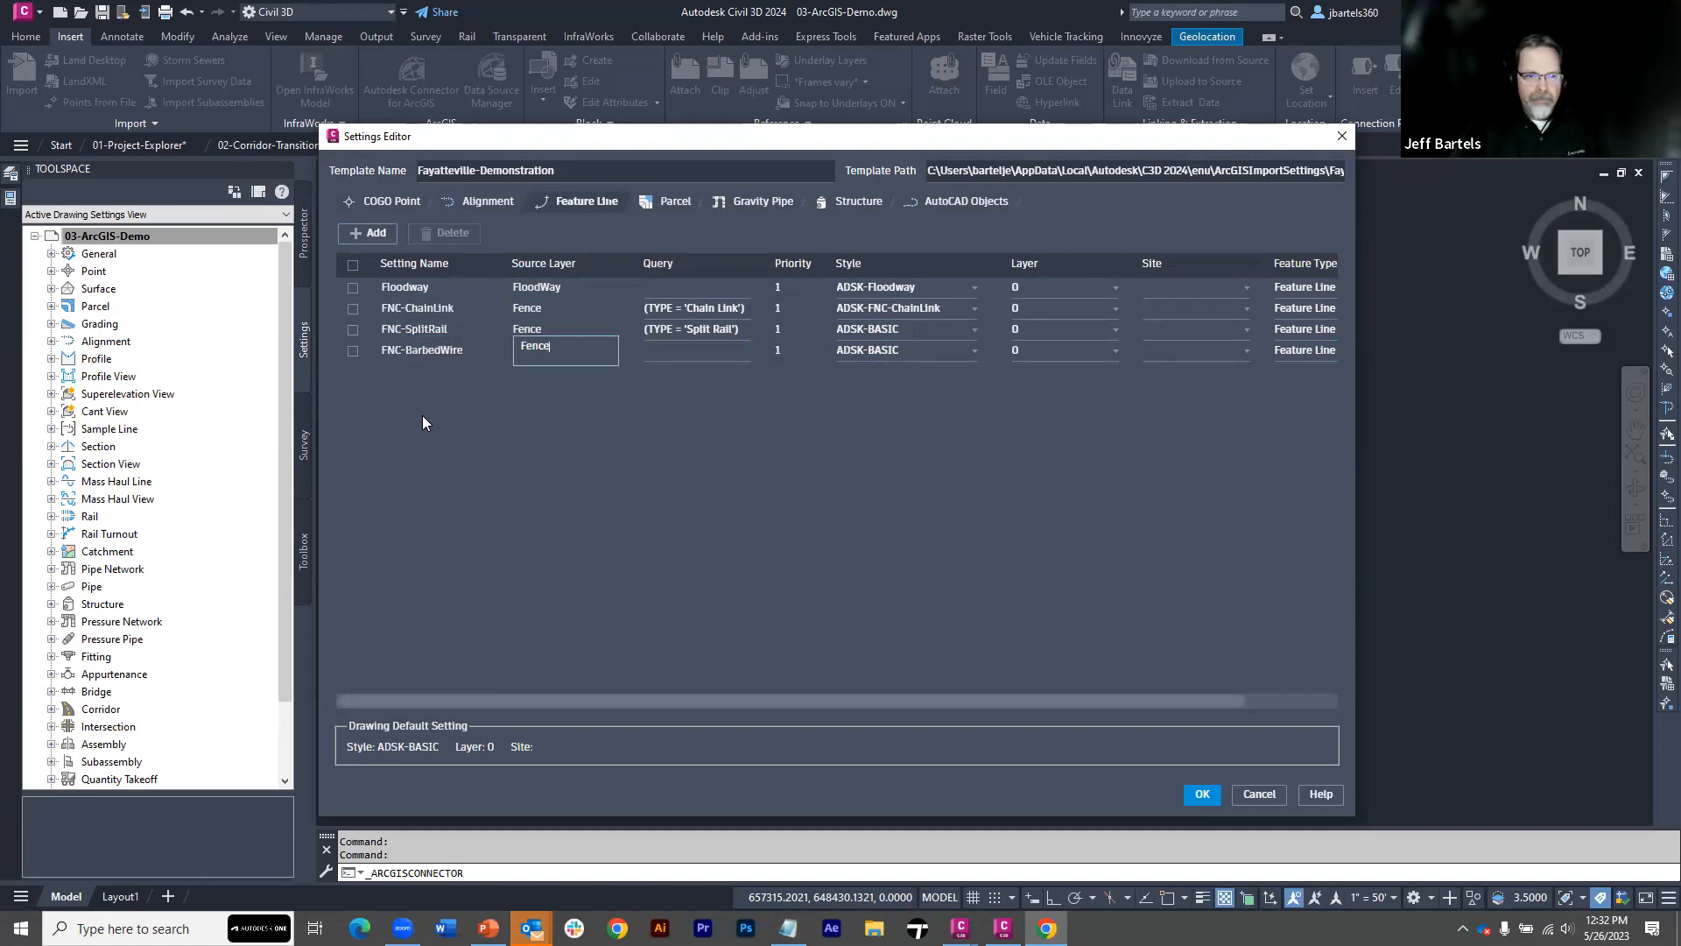
click(519, 350)
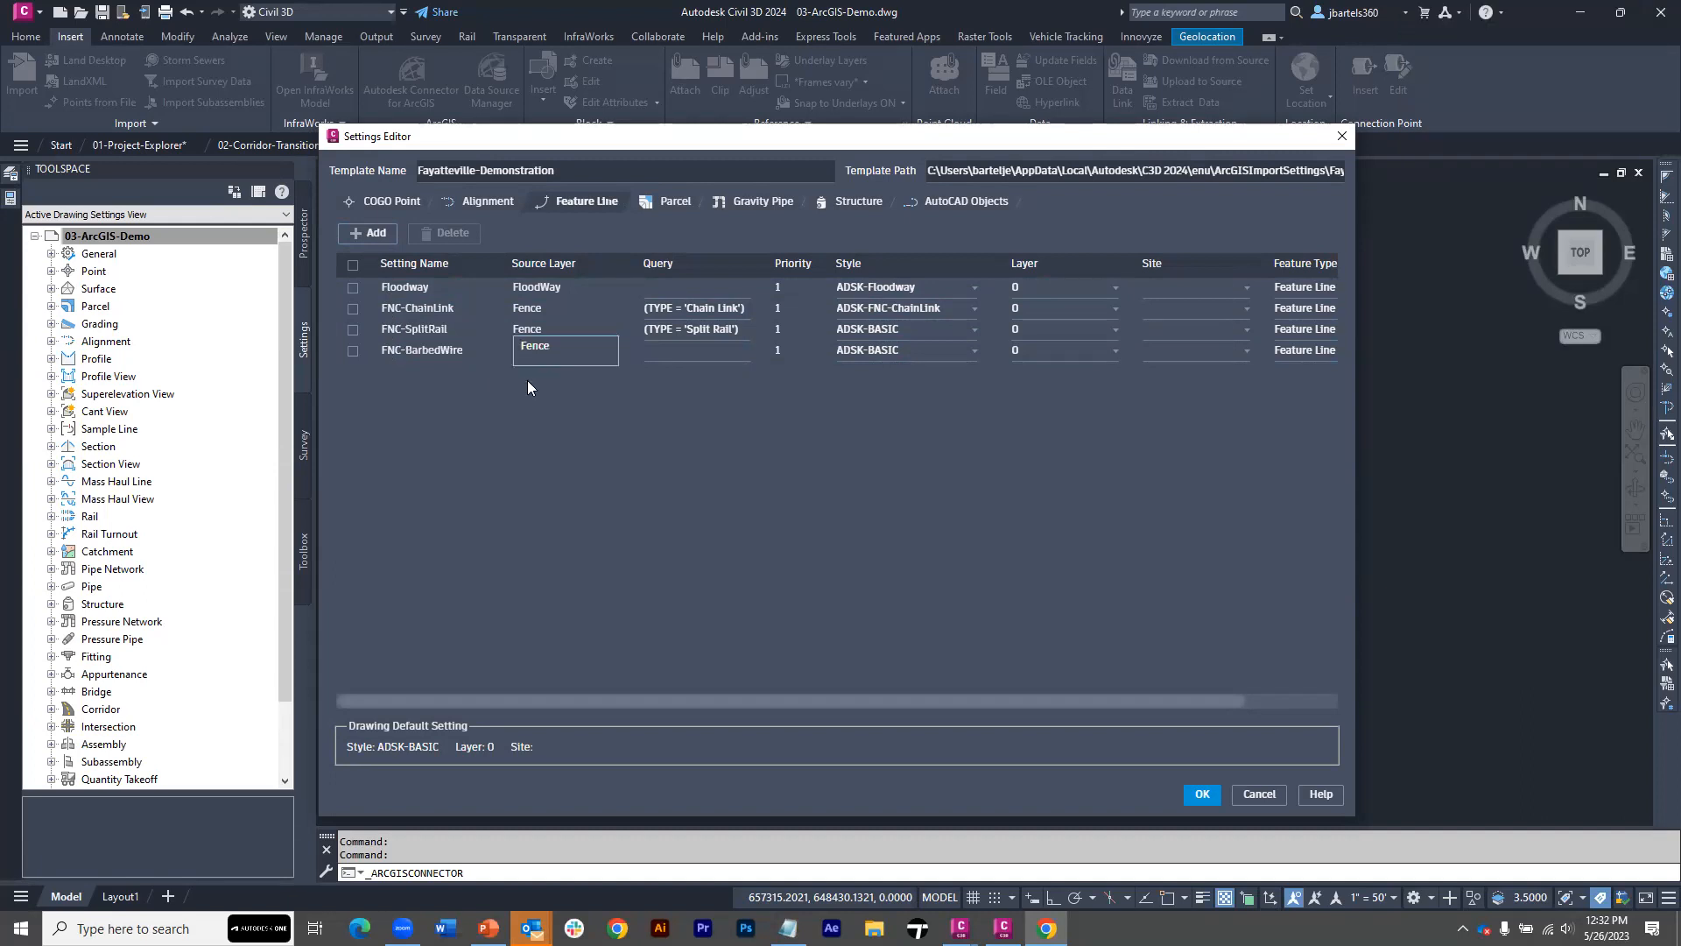
Start a query for the FNC-BarbedWire setting with a condition on the TYPE property using the equals operator
click(685, 353)
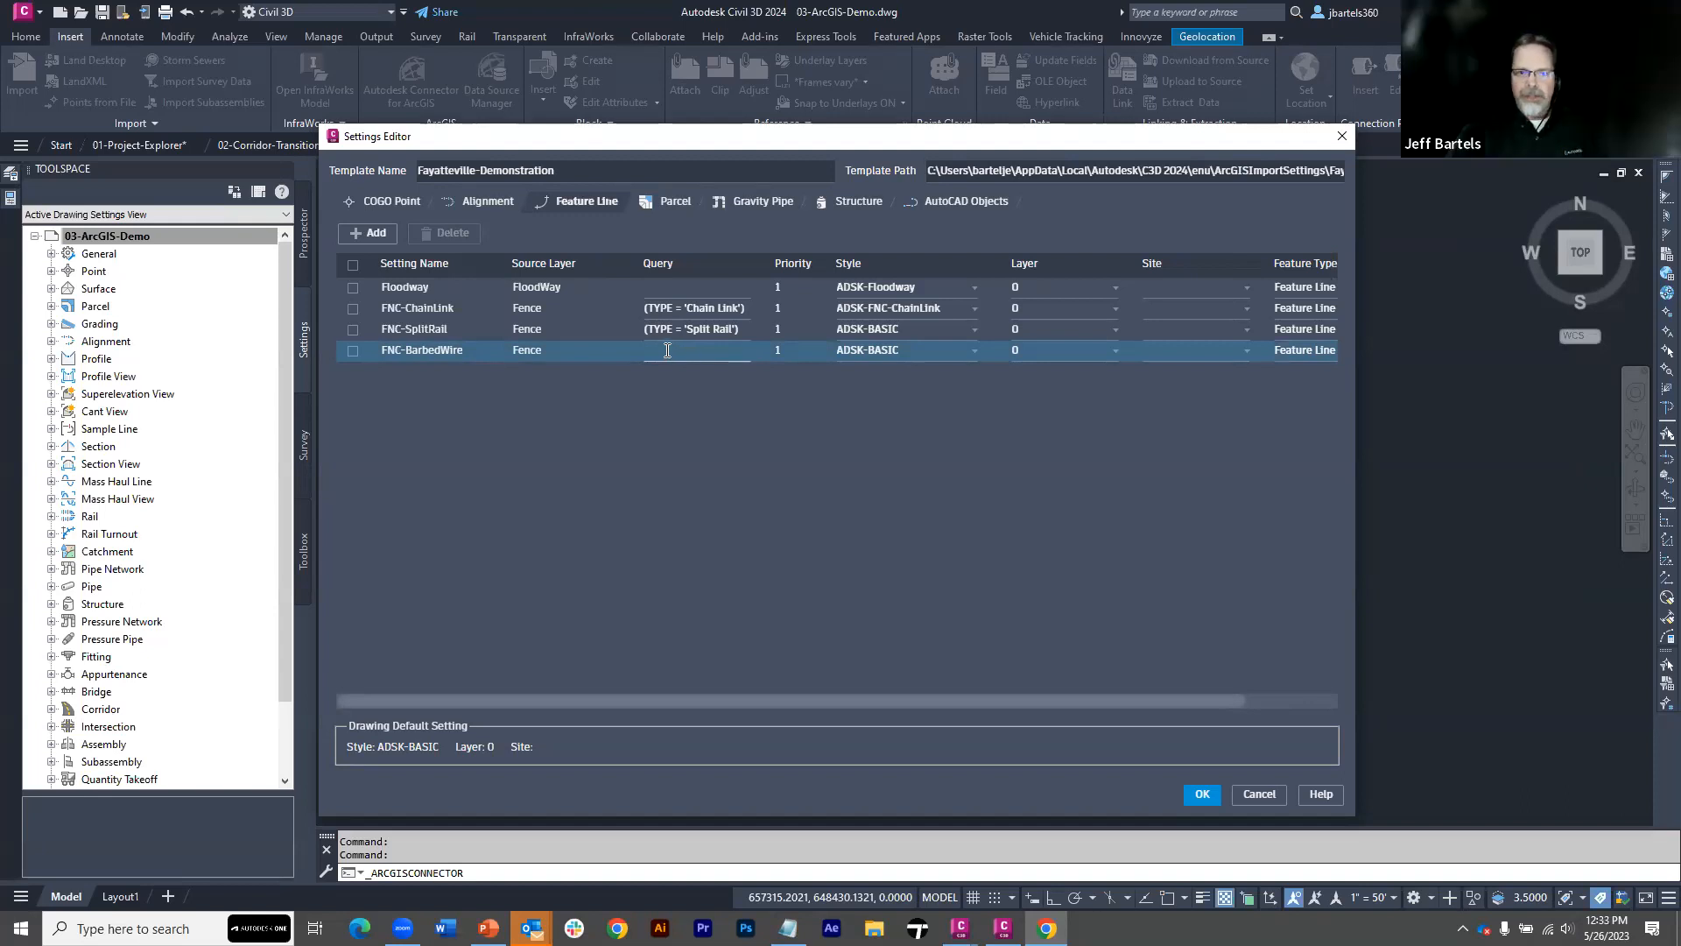
double_click(667, 350)
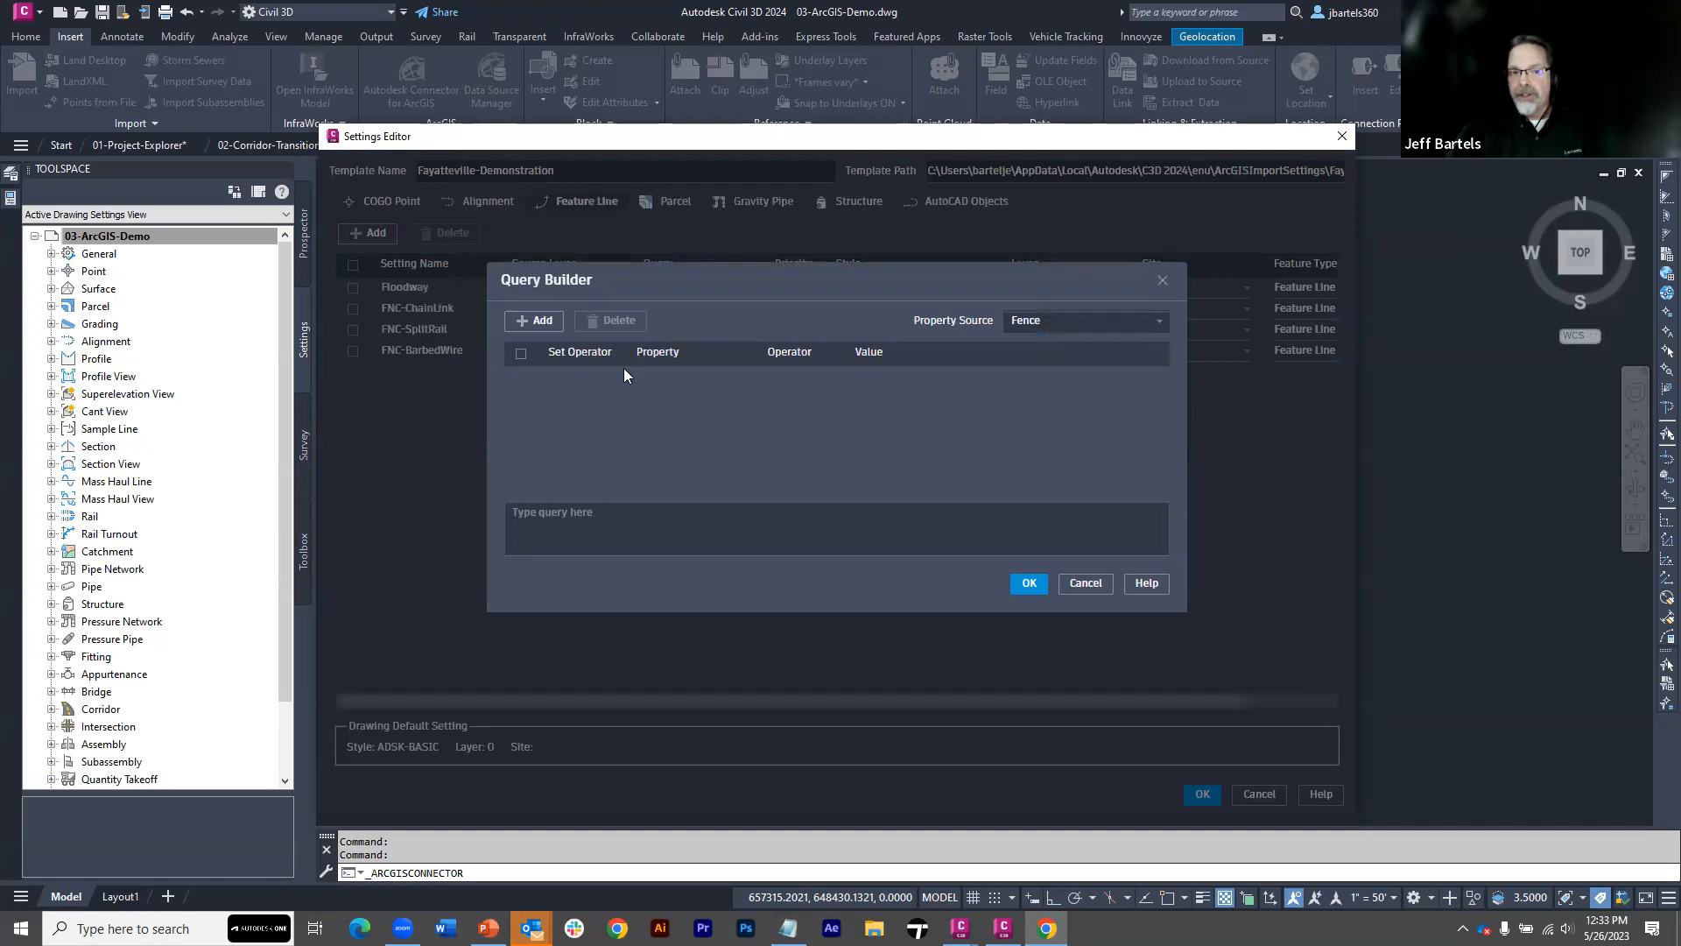
click(535, 321)
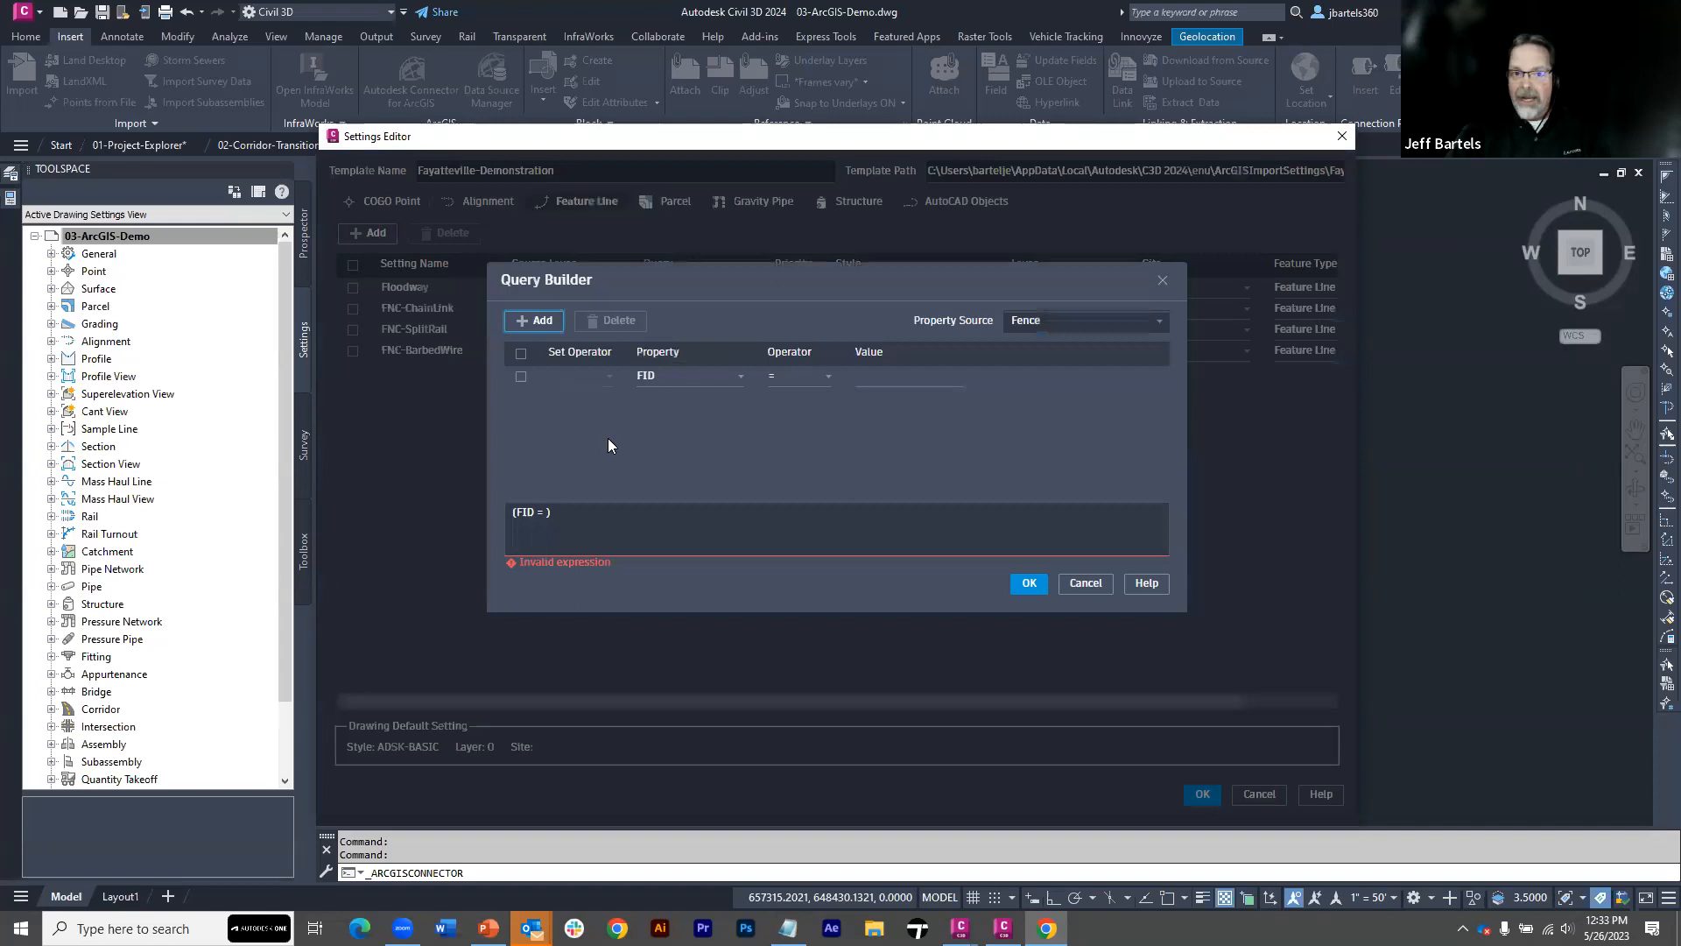
click(659, 383)
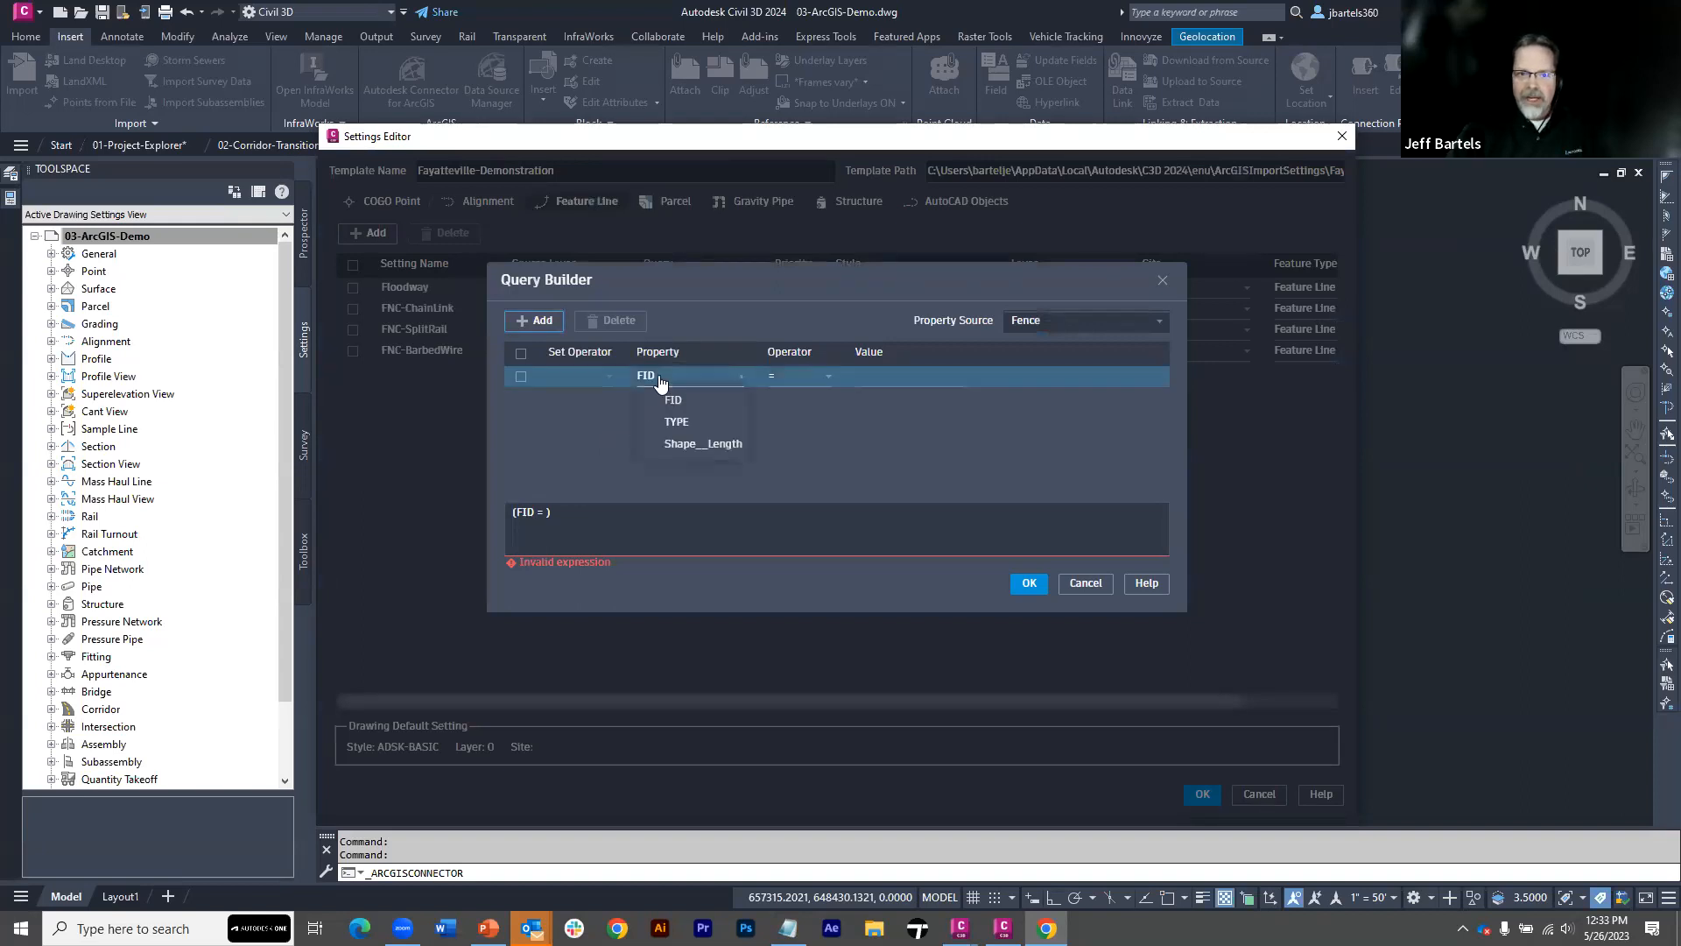
click(678, 420)
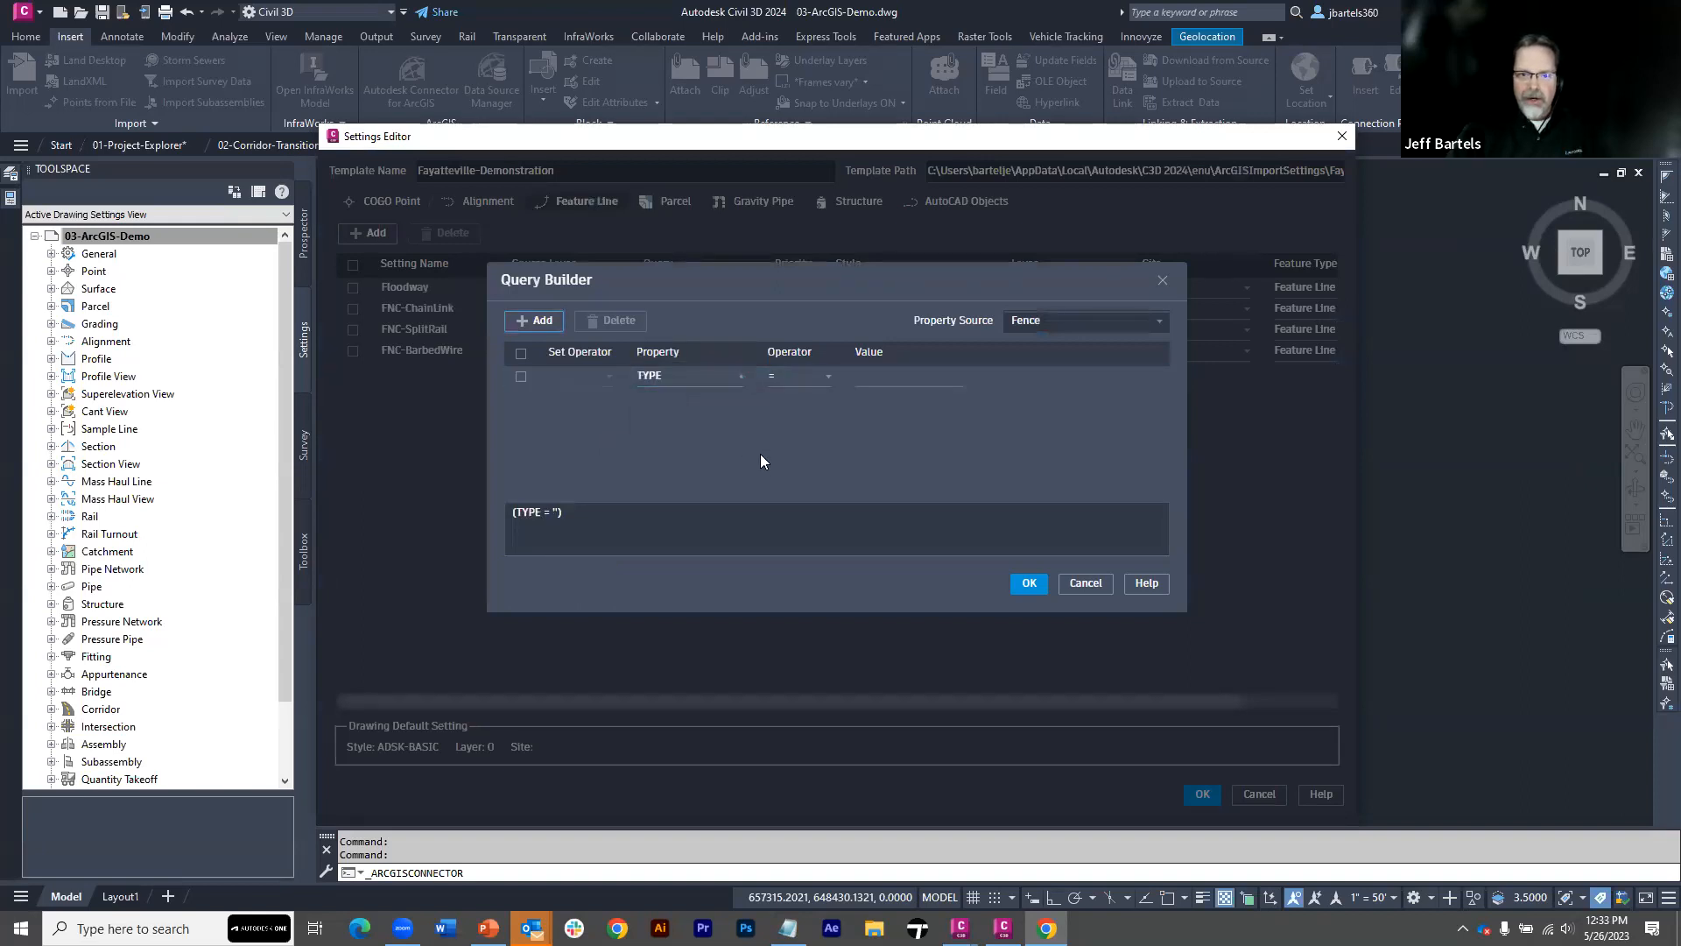
click(795, 380)
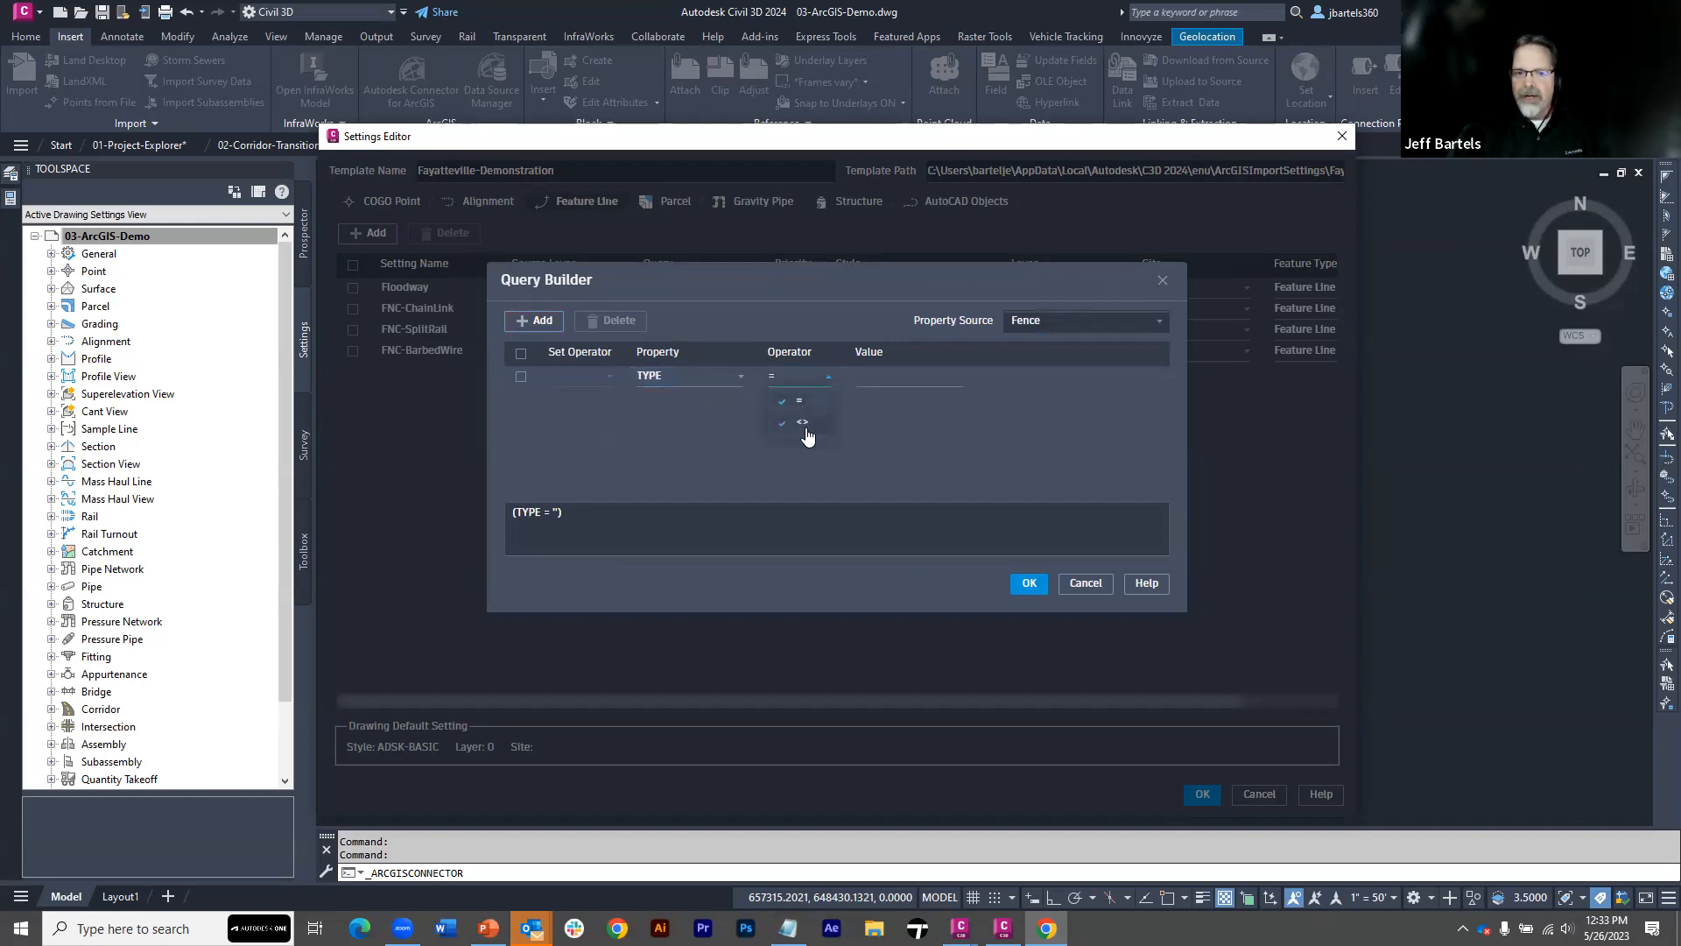
click(868, 379)
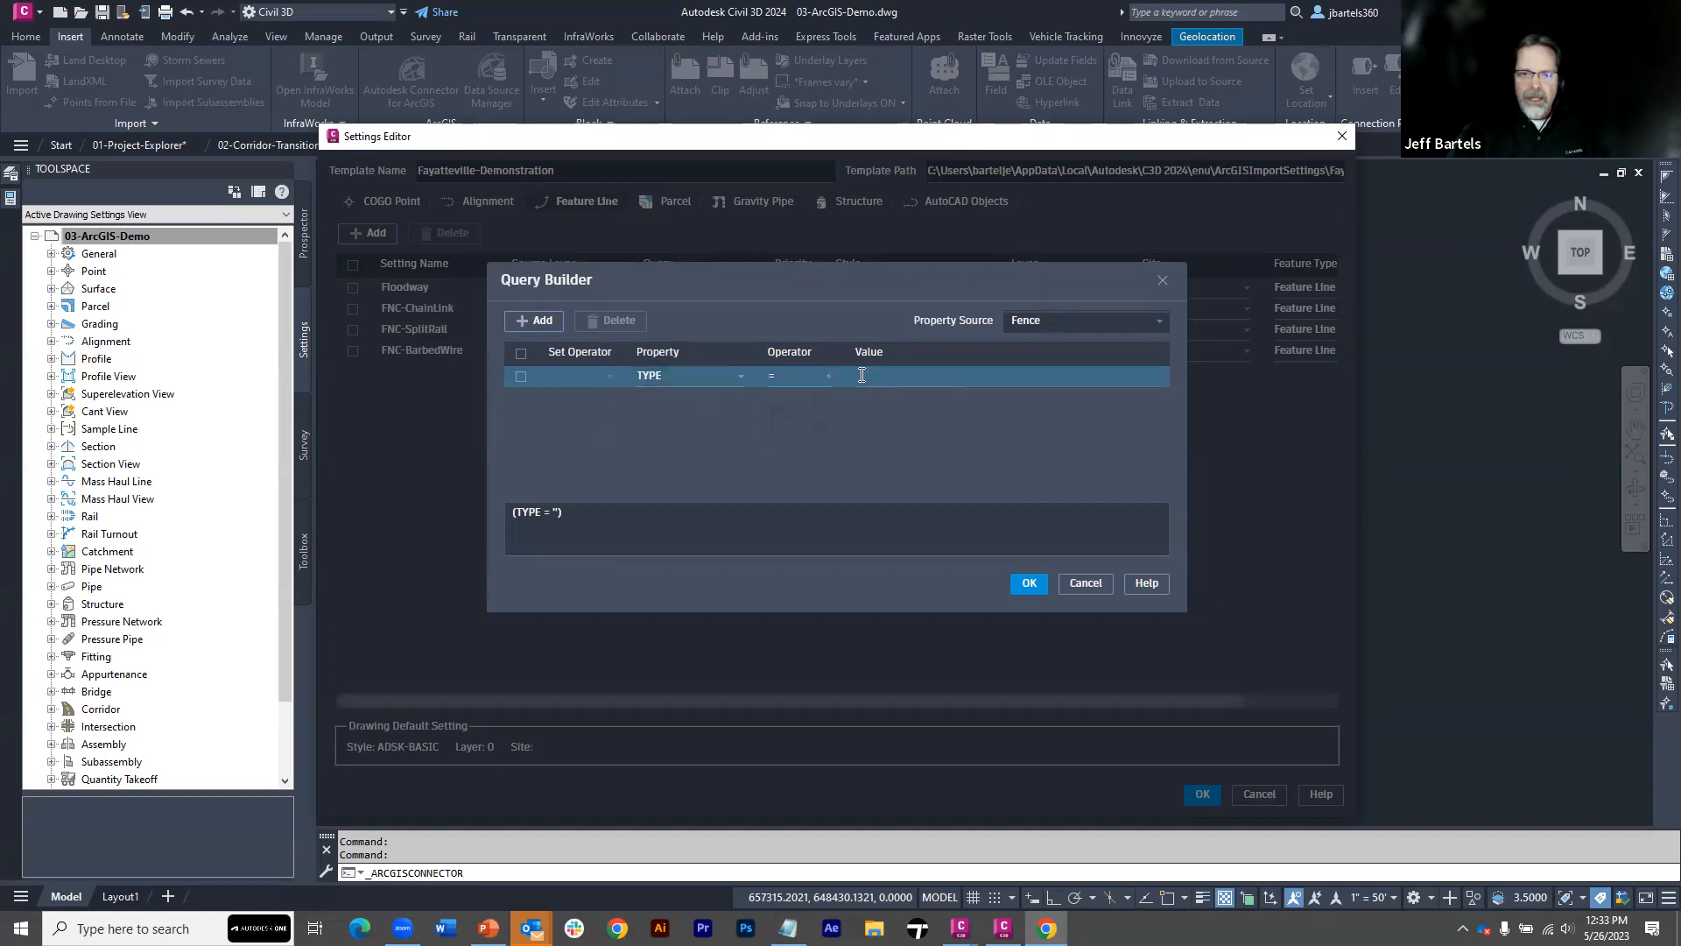
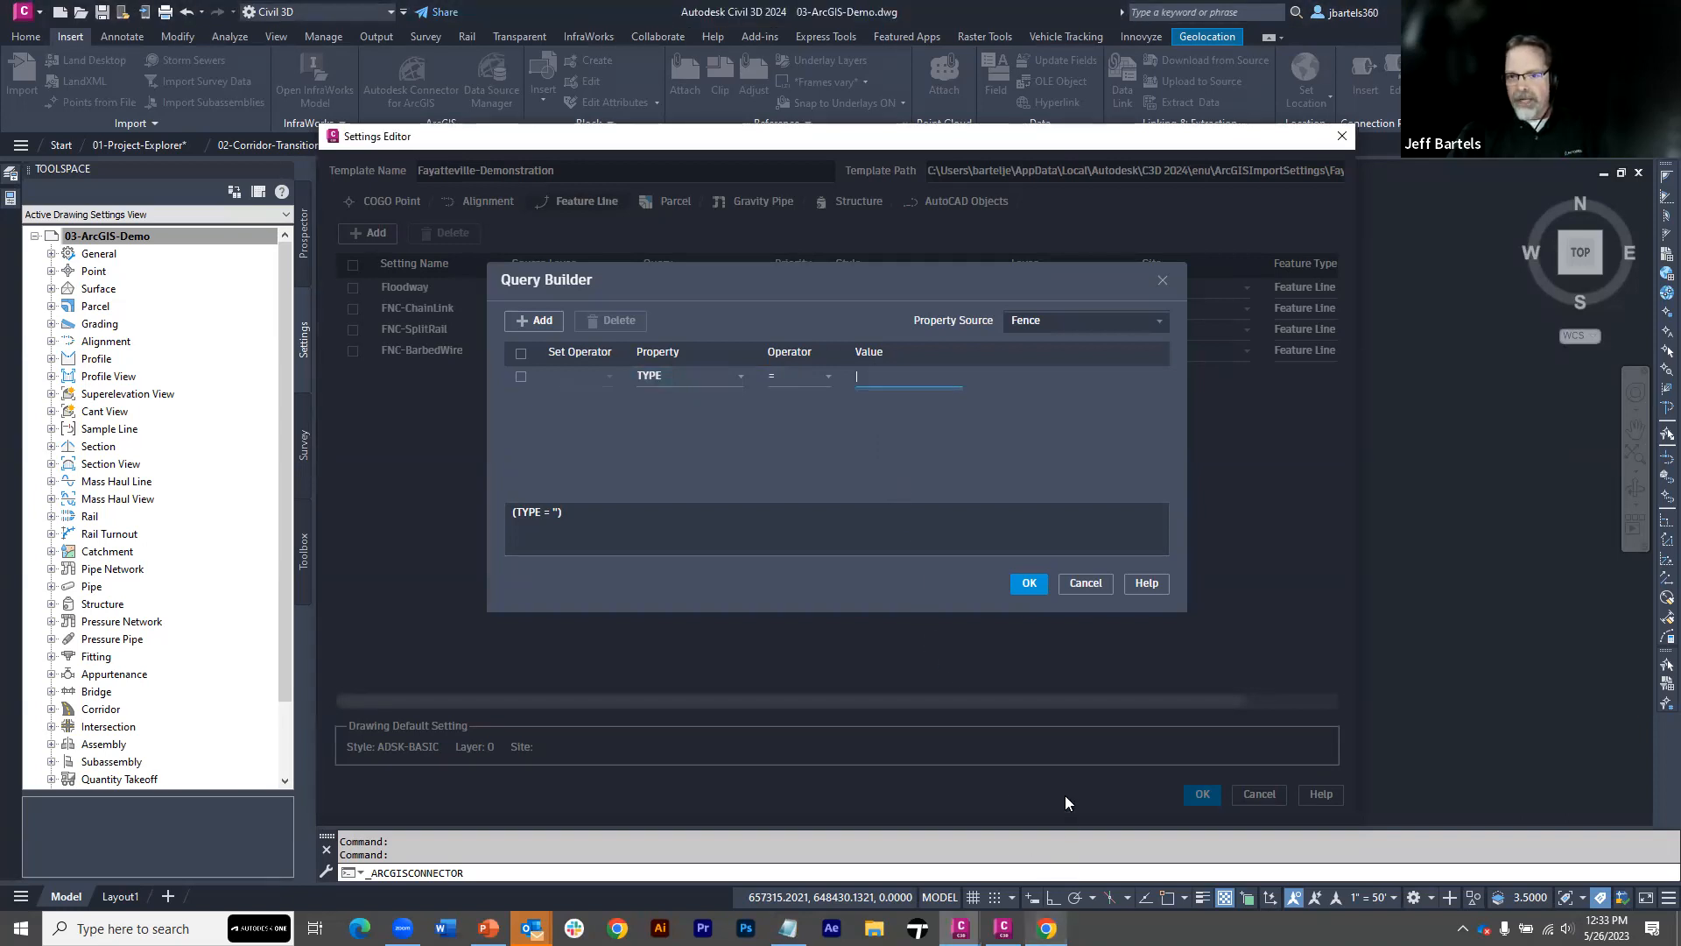
Copy the TYPE value Barbed Wire from the easternmost fence in the ArcGIS web map into the FNC-BarbedWire query's condition
click(1046, 928)
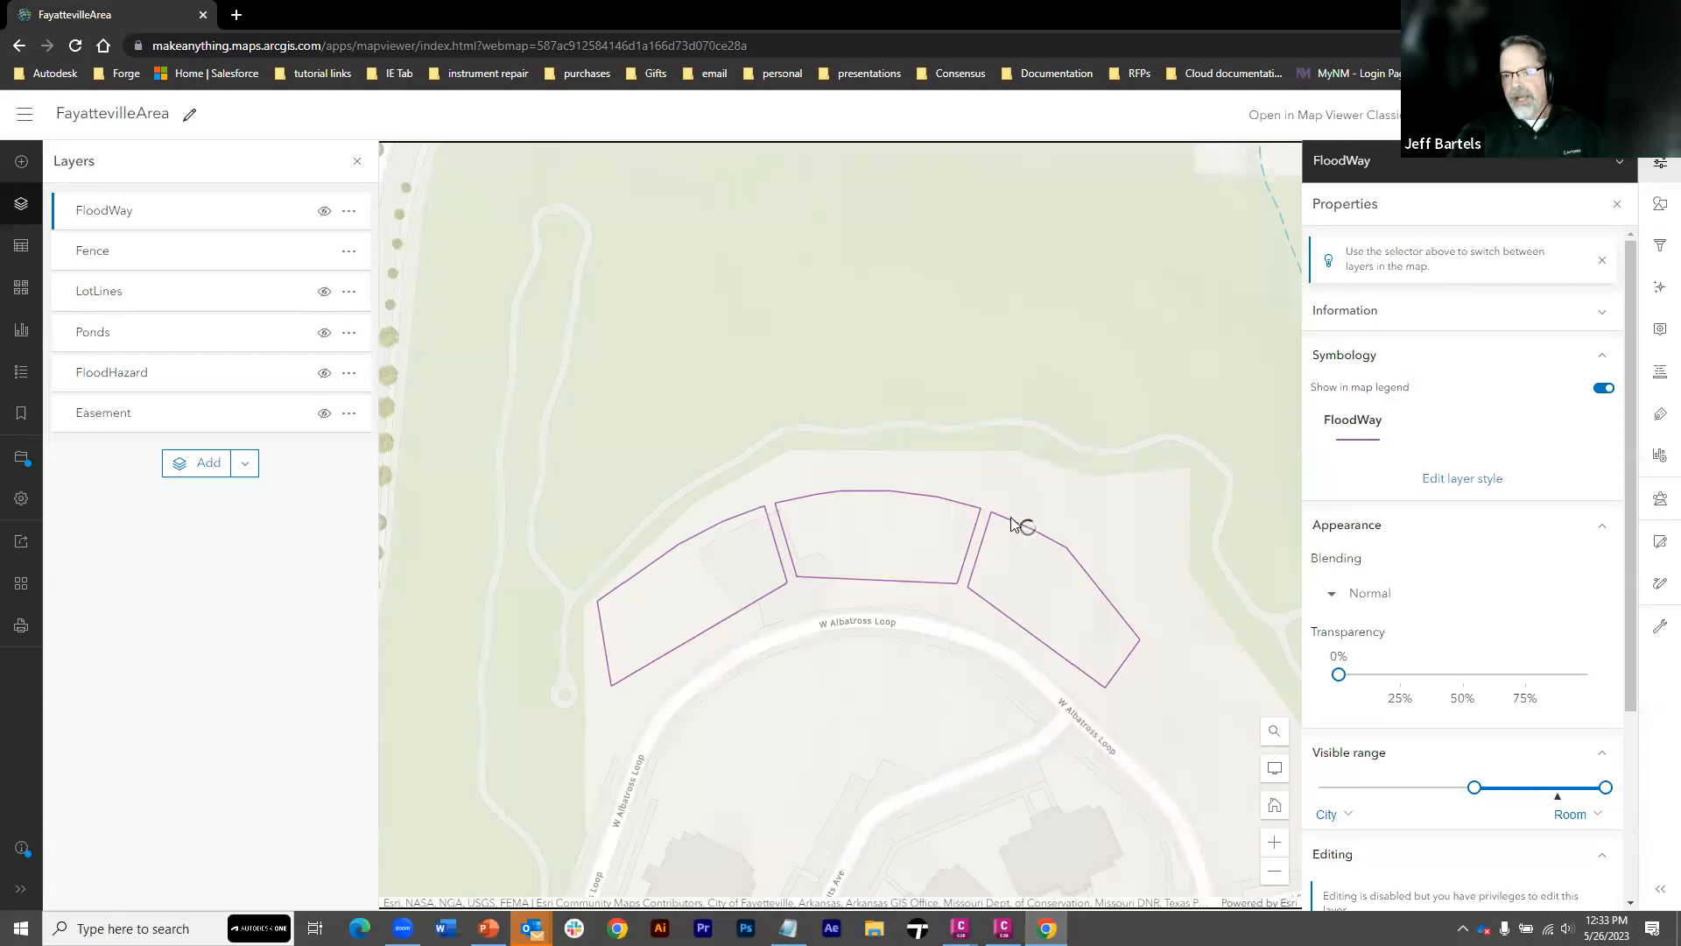
click(1026, 526)
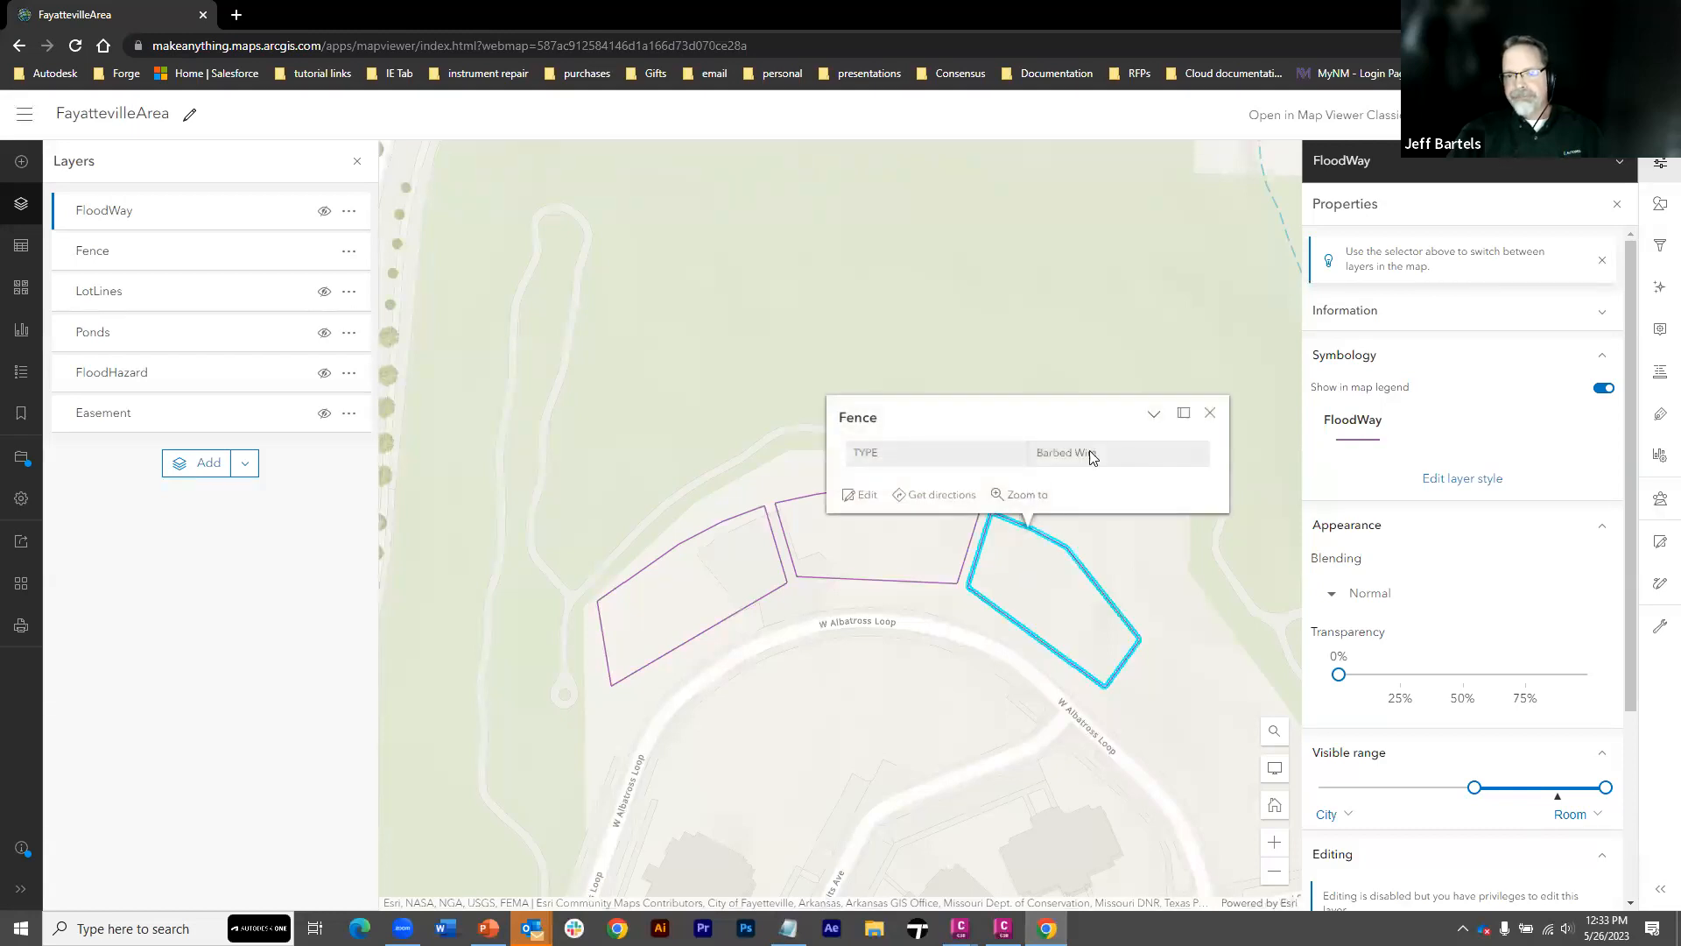
drag(1096, 453, 1039, 454)
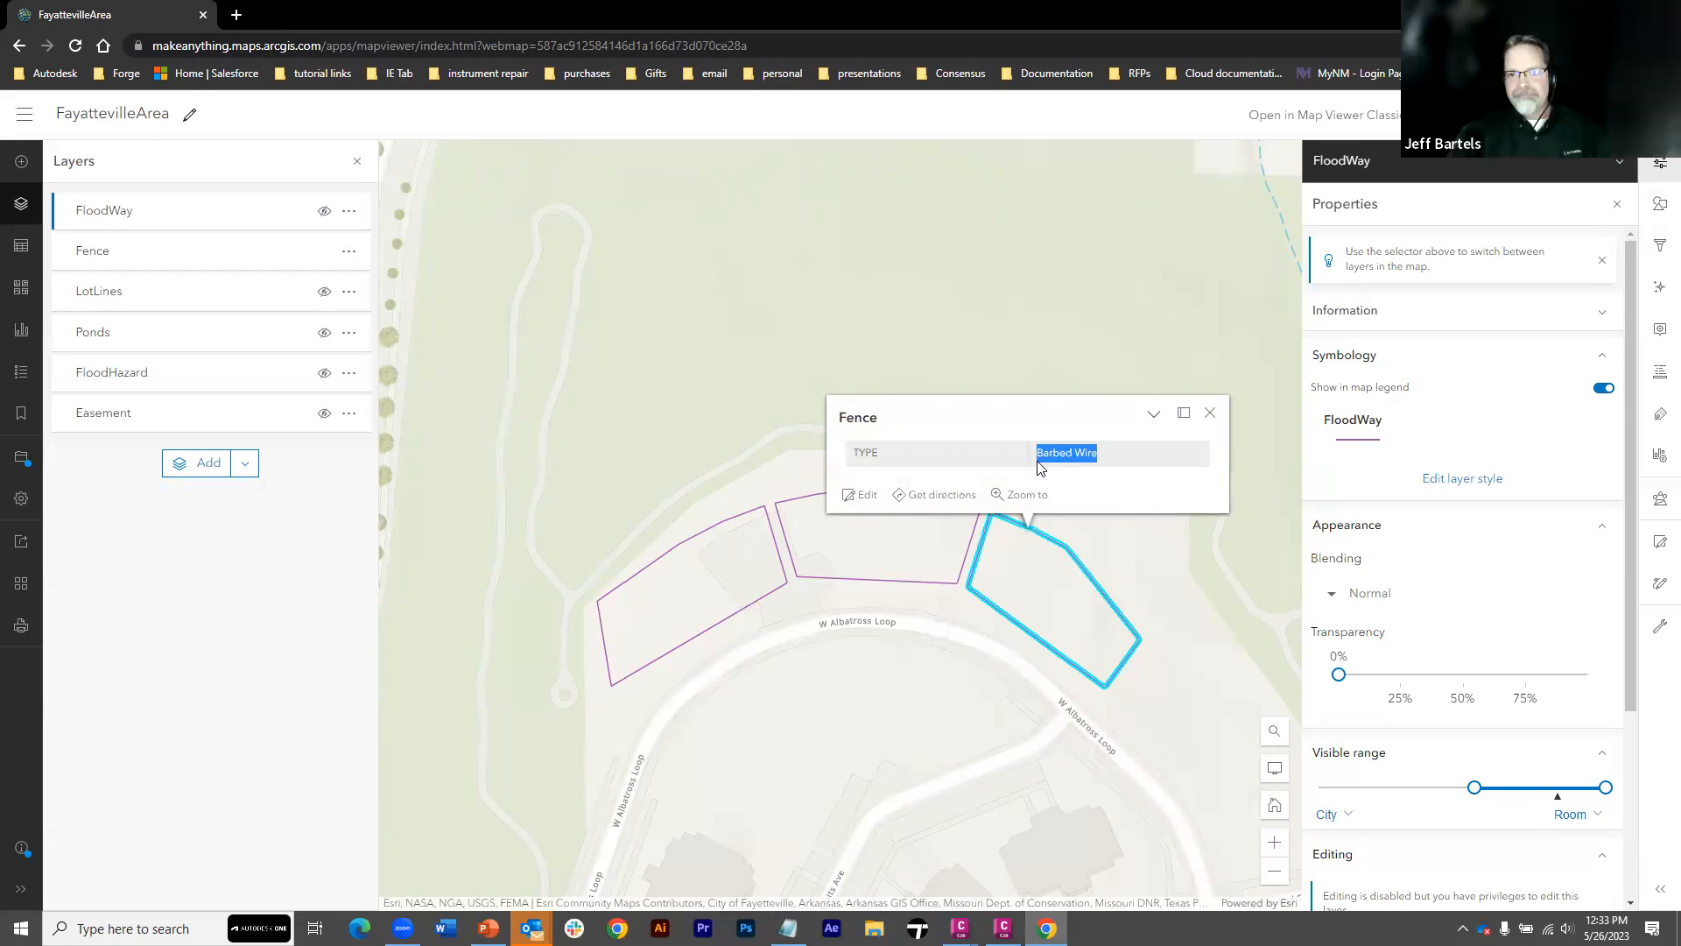
click(1209, 413)
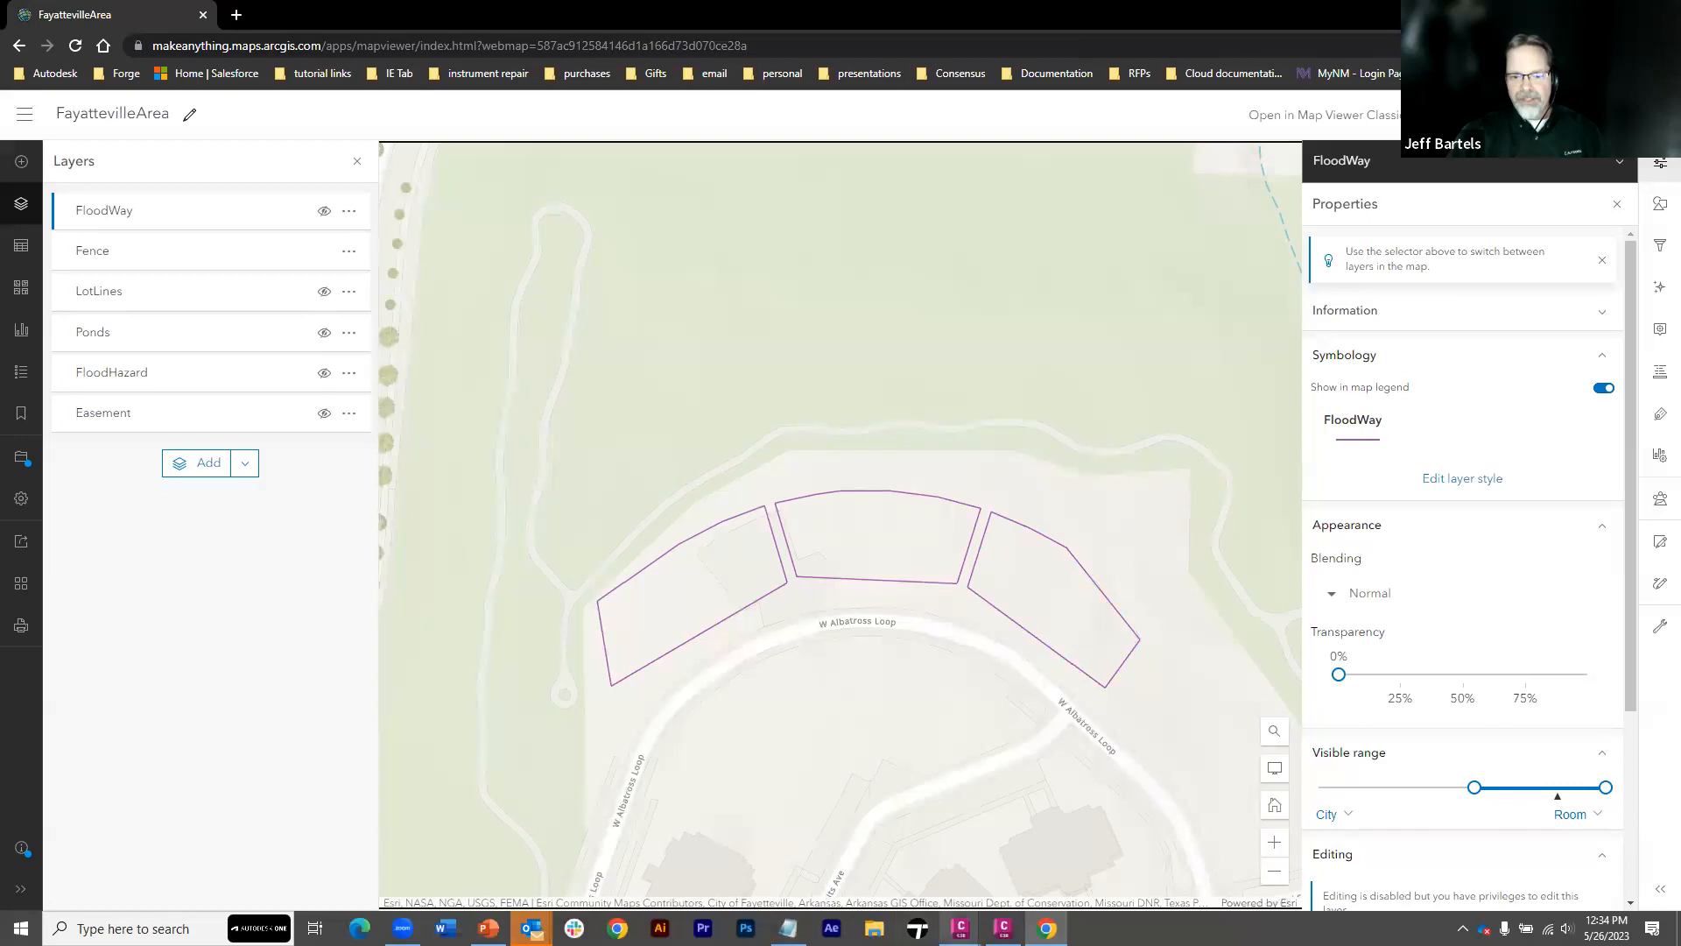
mouse_move(961, 928)
click(1224, 871)
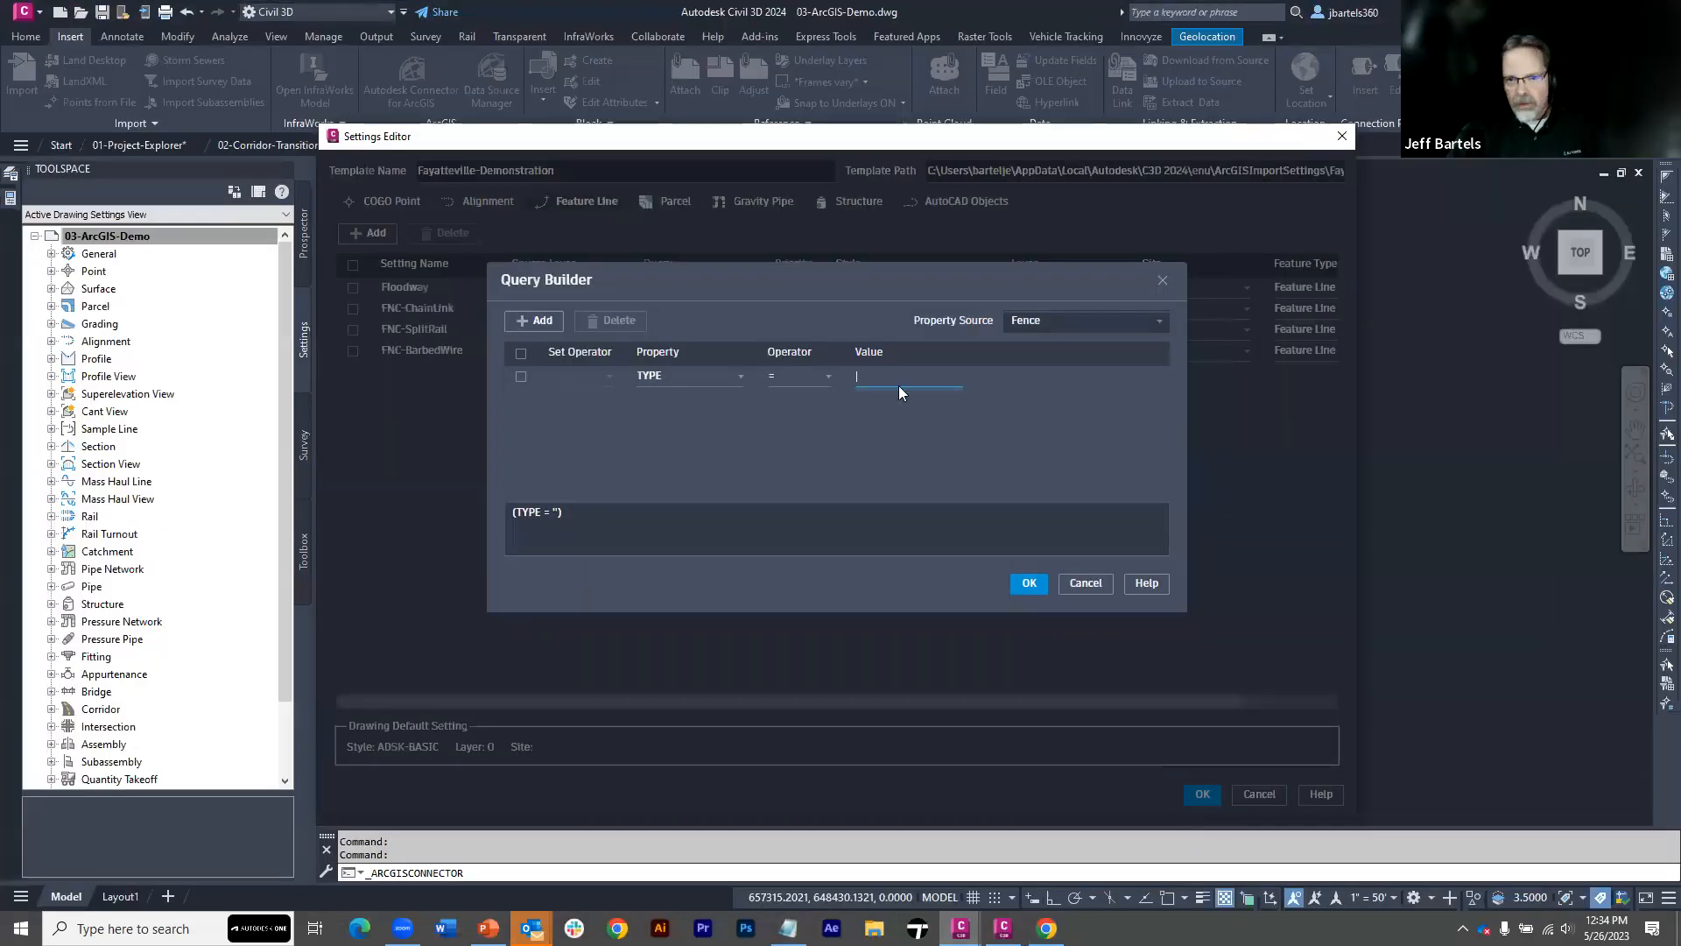
text(Barbed Wire)
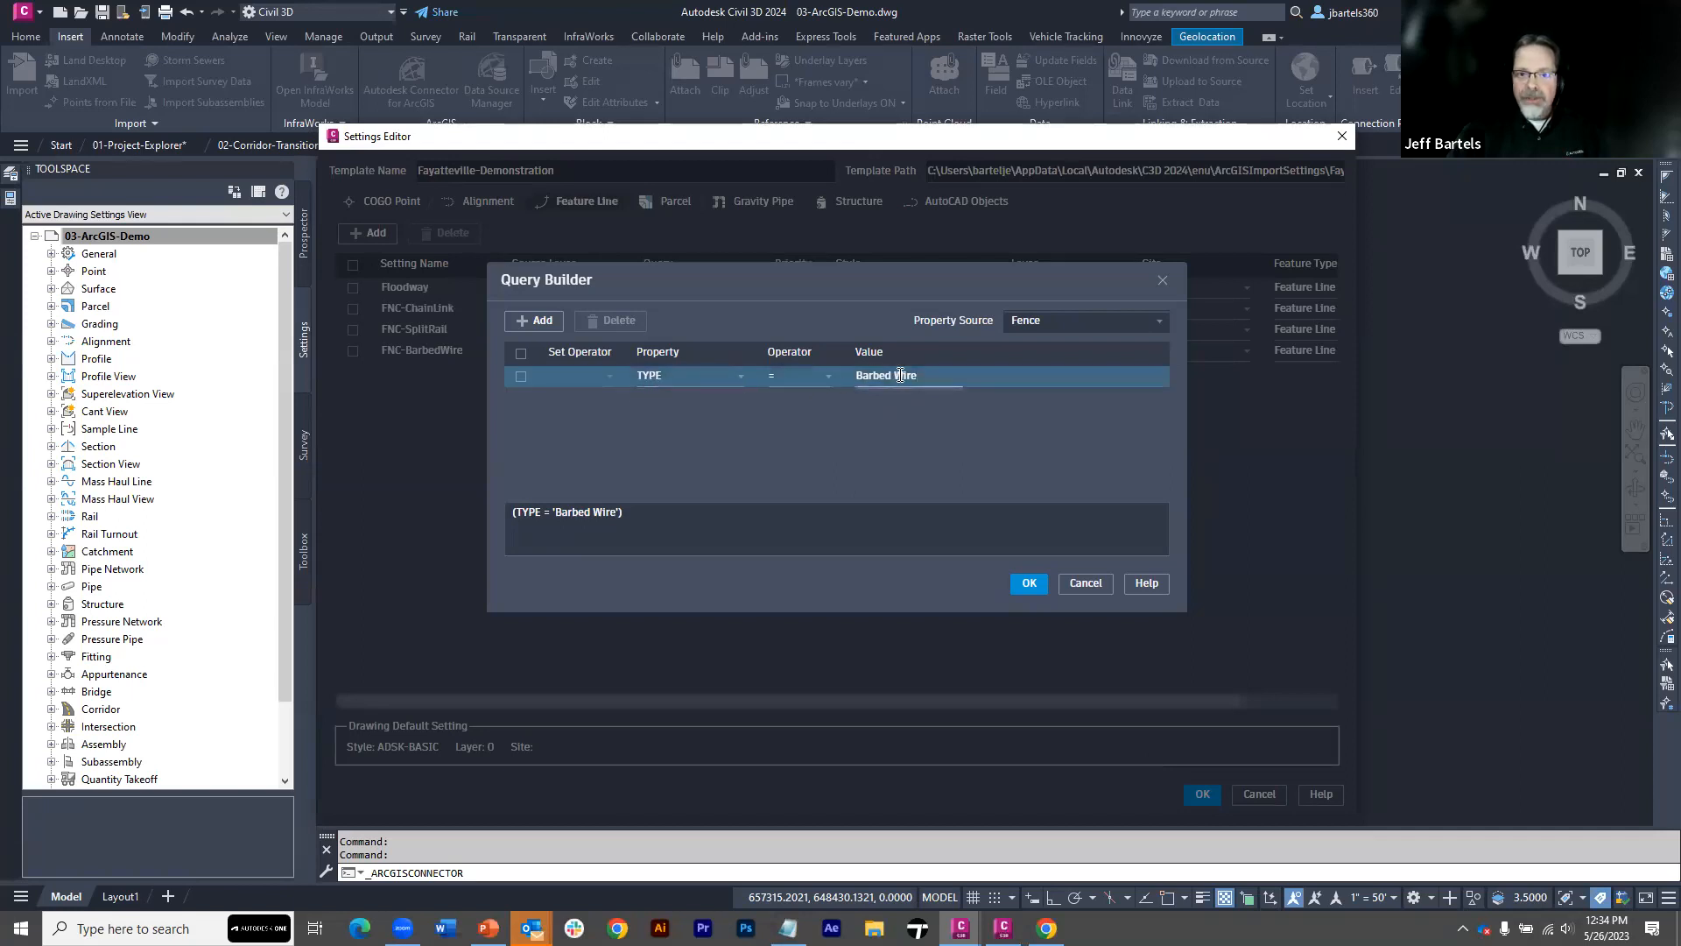
click(538, 322)
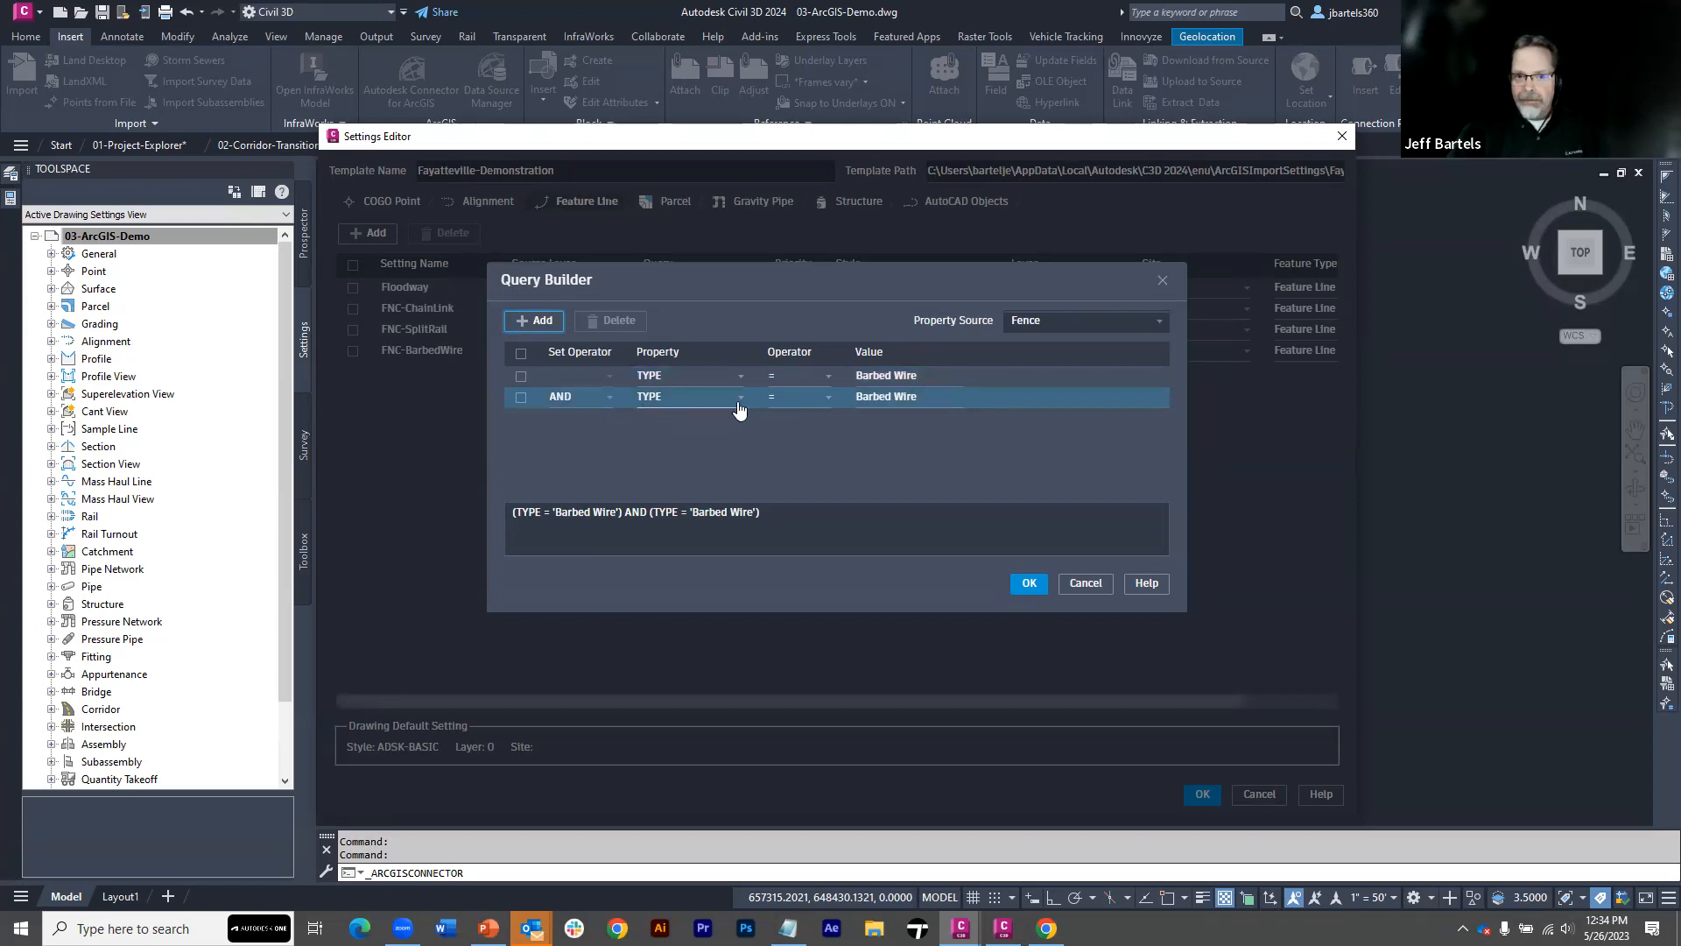
click(600, 399)
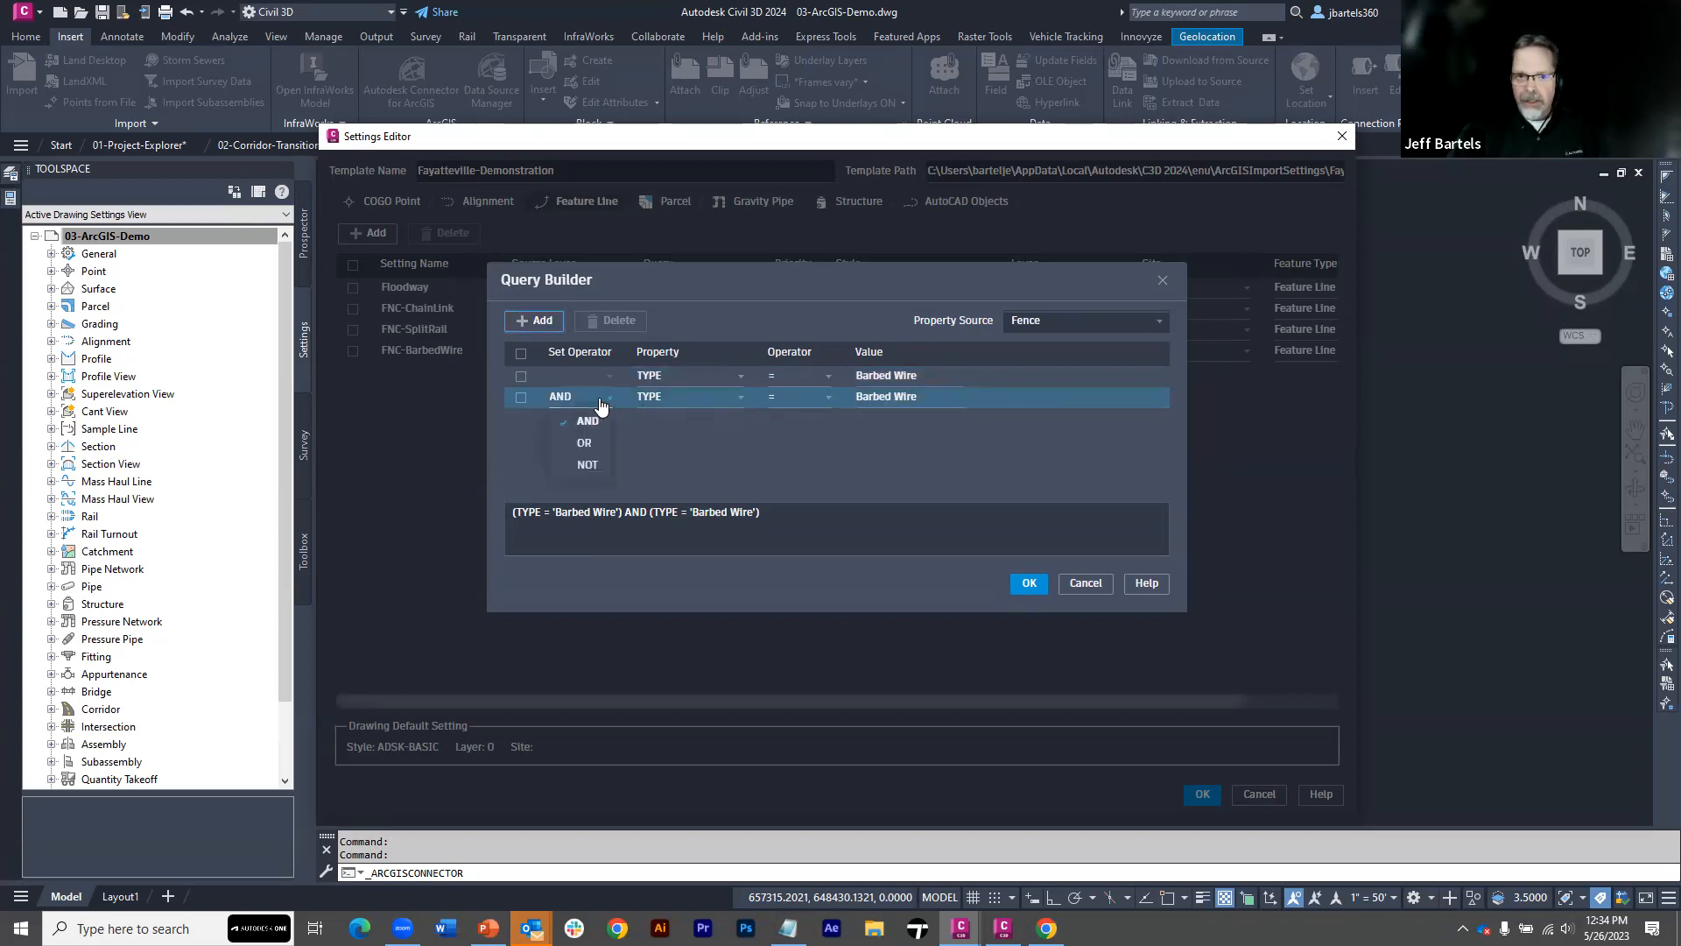
click(588, 465)
click(607, 473)
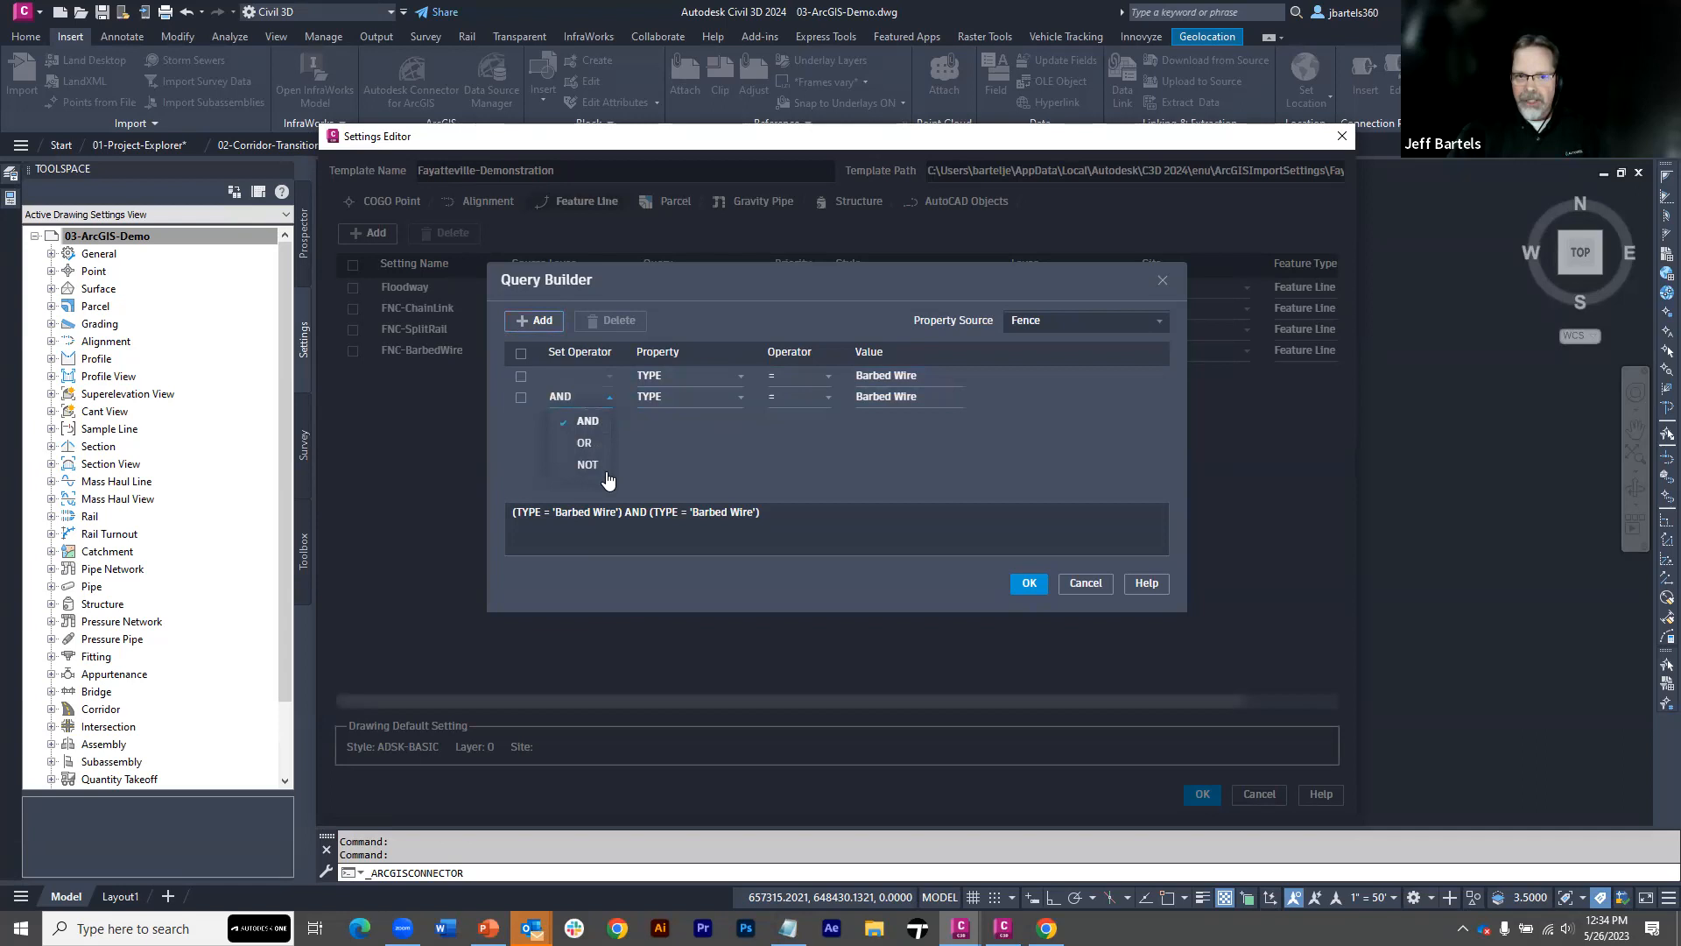
click(520, 397)
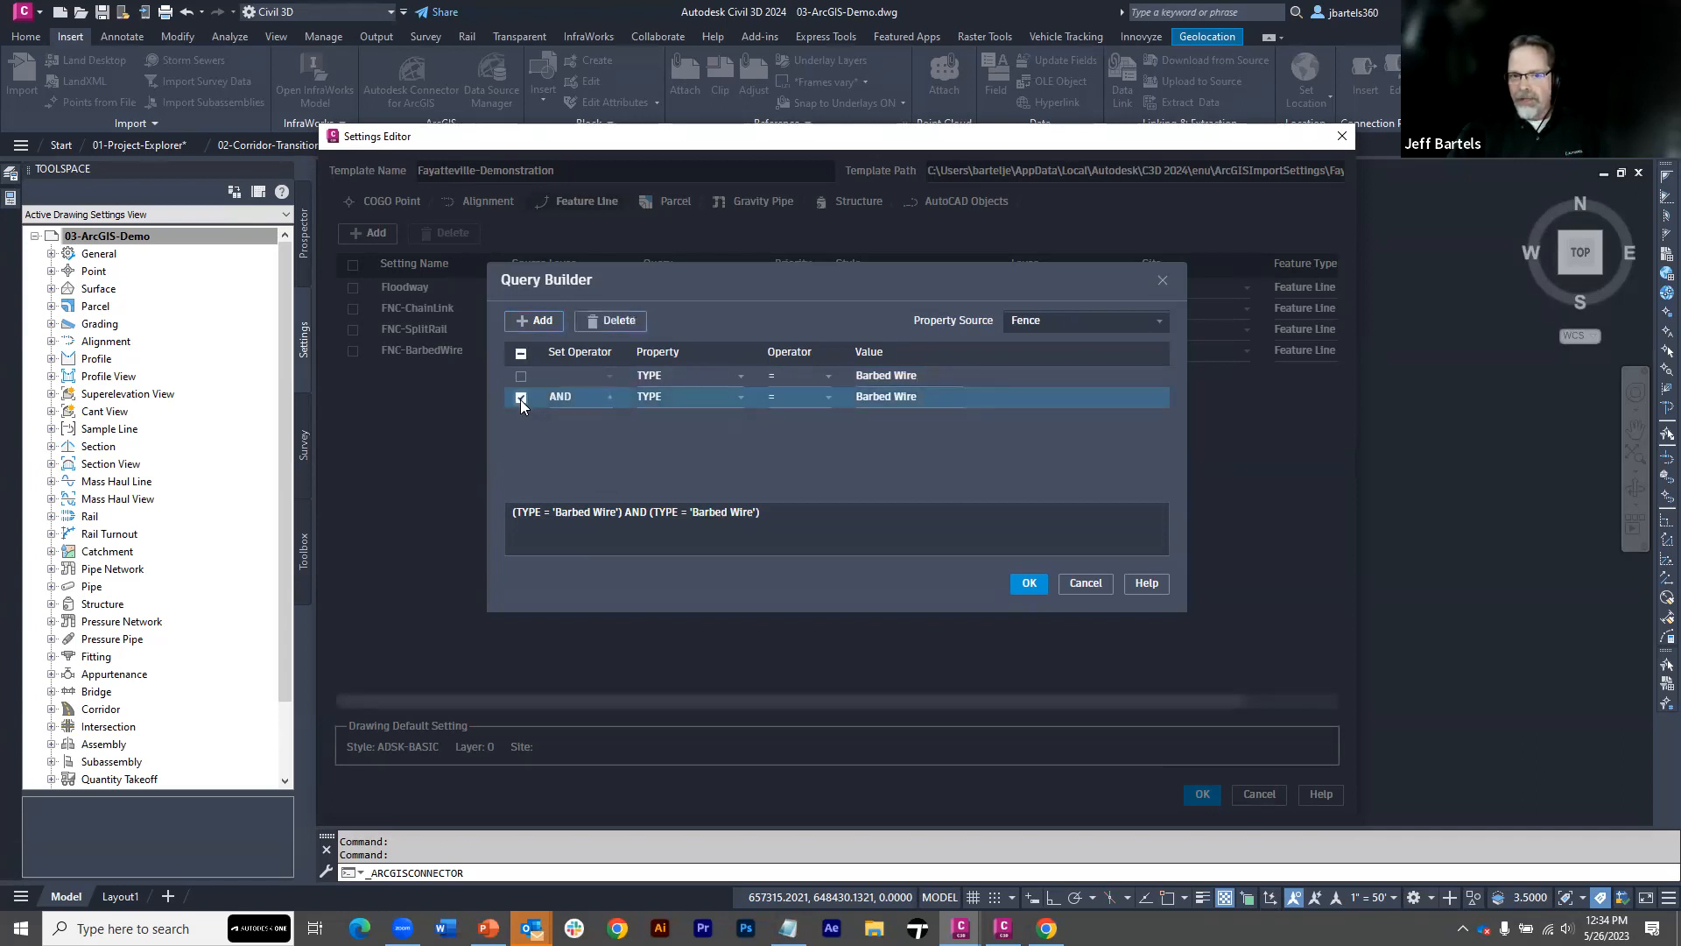
click(612, 322)
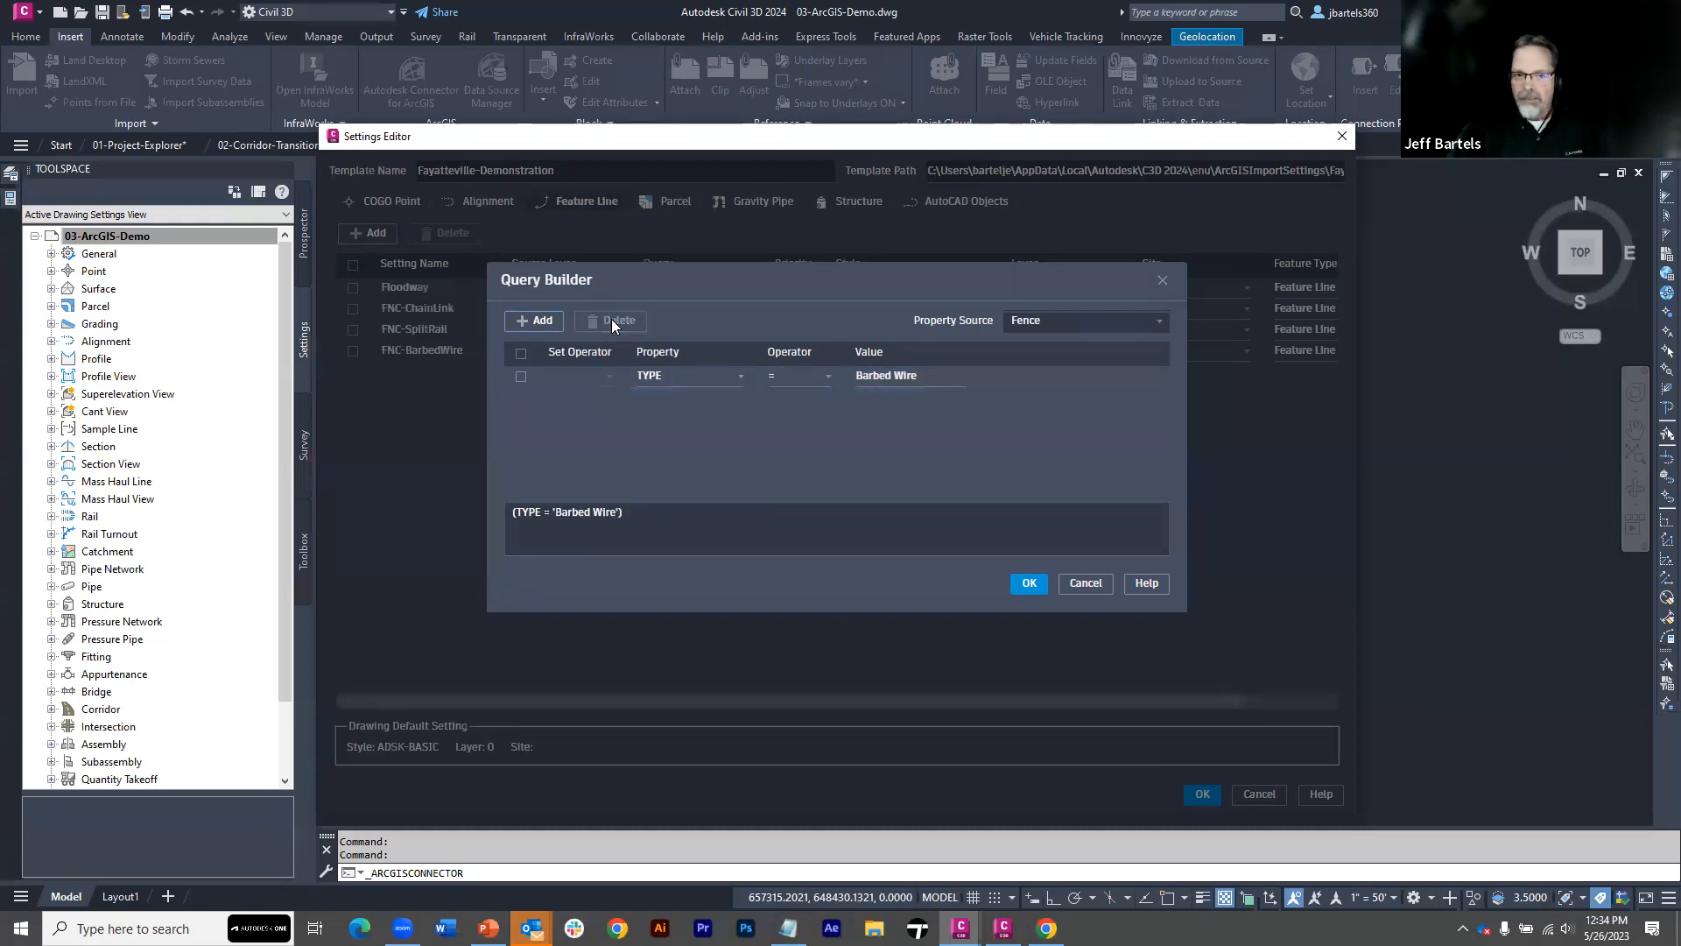
Accept the query, and assign the styles ADSK-FNC-SplitRail to the FNC-SplitRail setting and ADSK-FNC-BarbedWire to the FNC-BarbedWire setting
click(1029, 583)
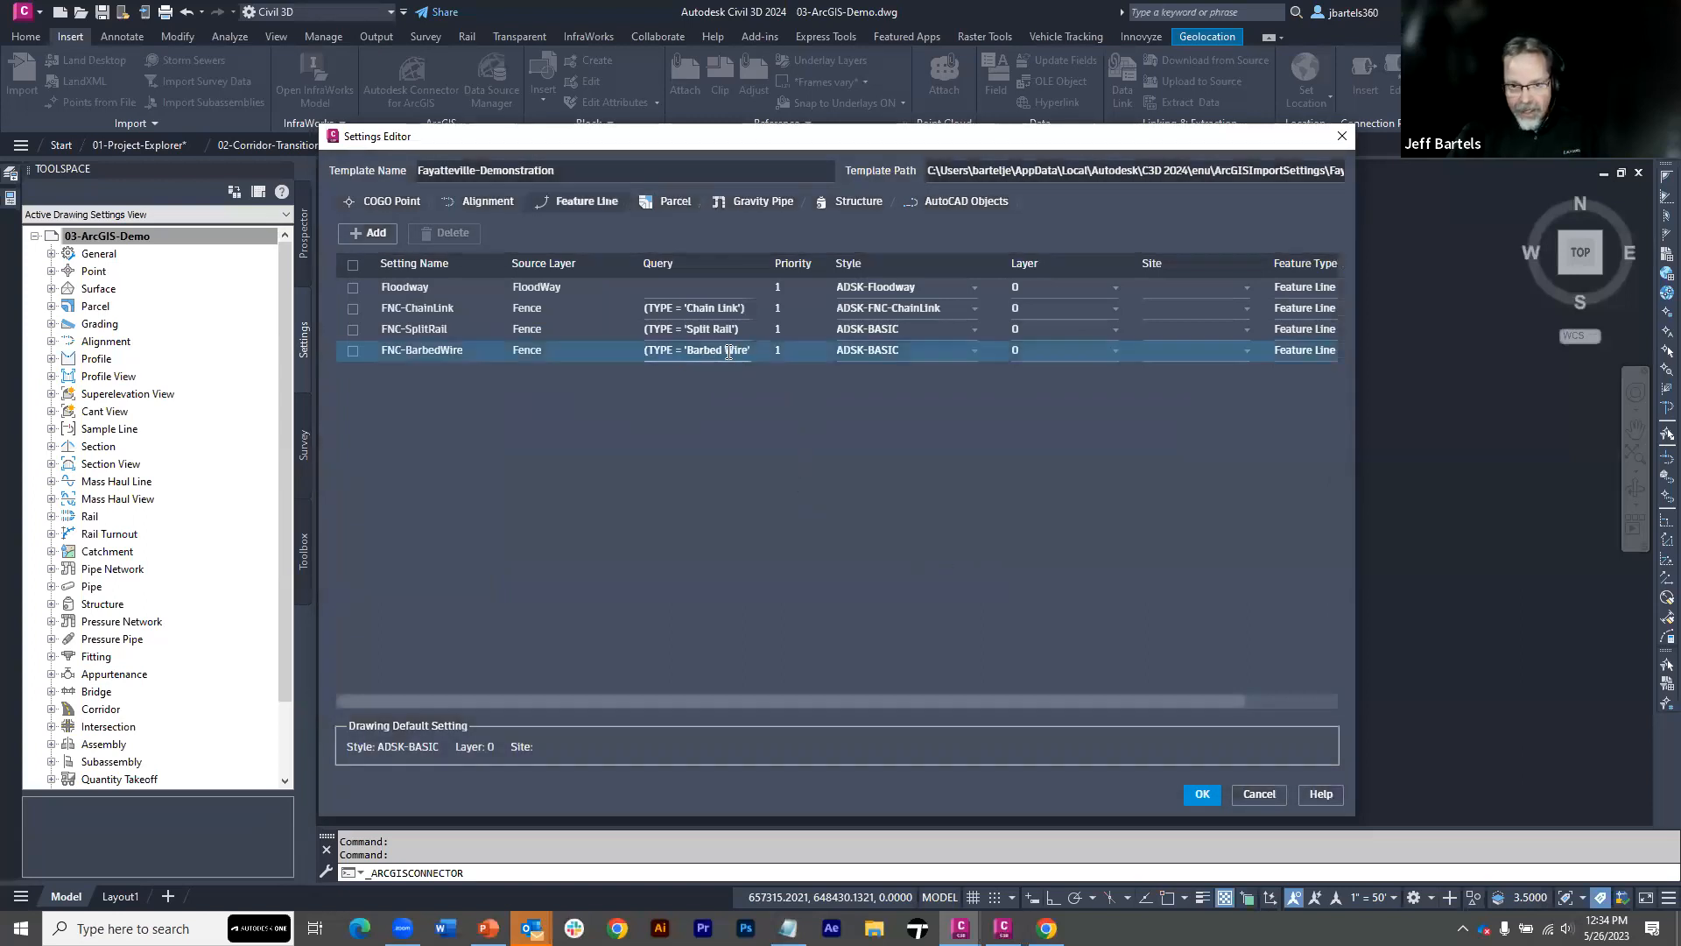
click(972, 331)
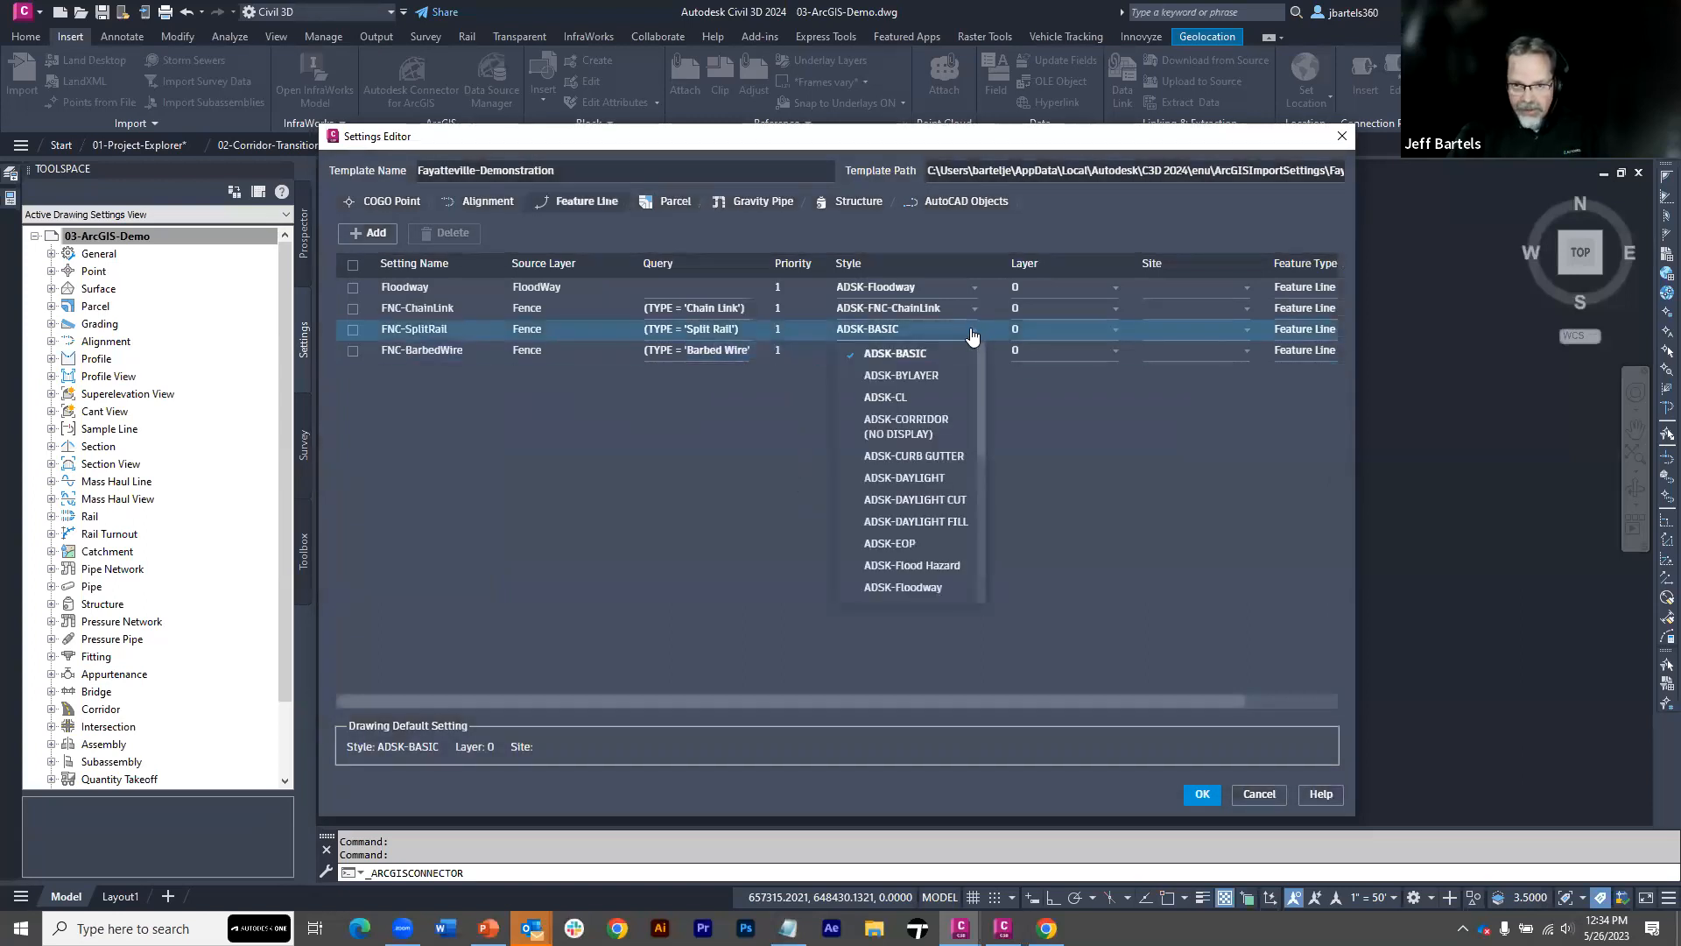
drag(982, 385, 987, 479)
scroll(949, 488, up, 3)
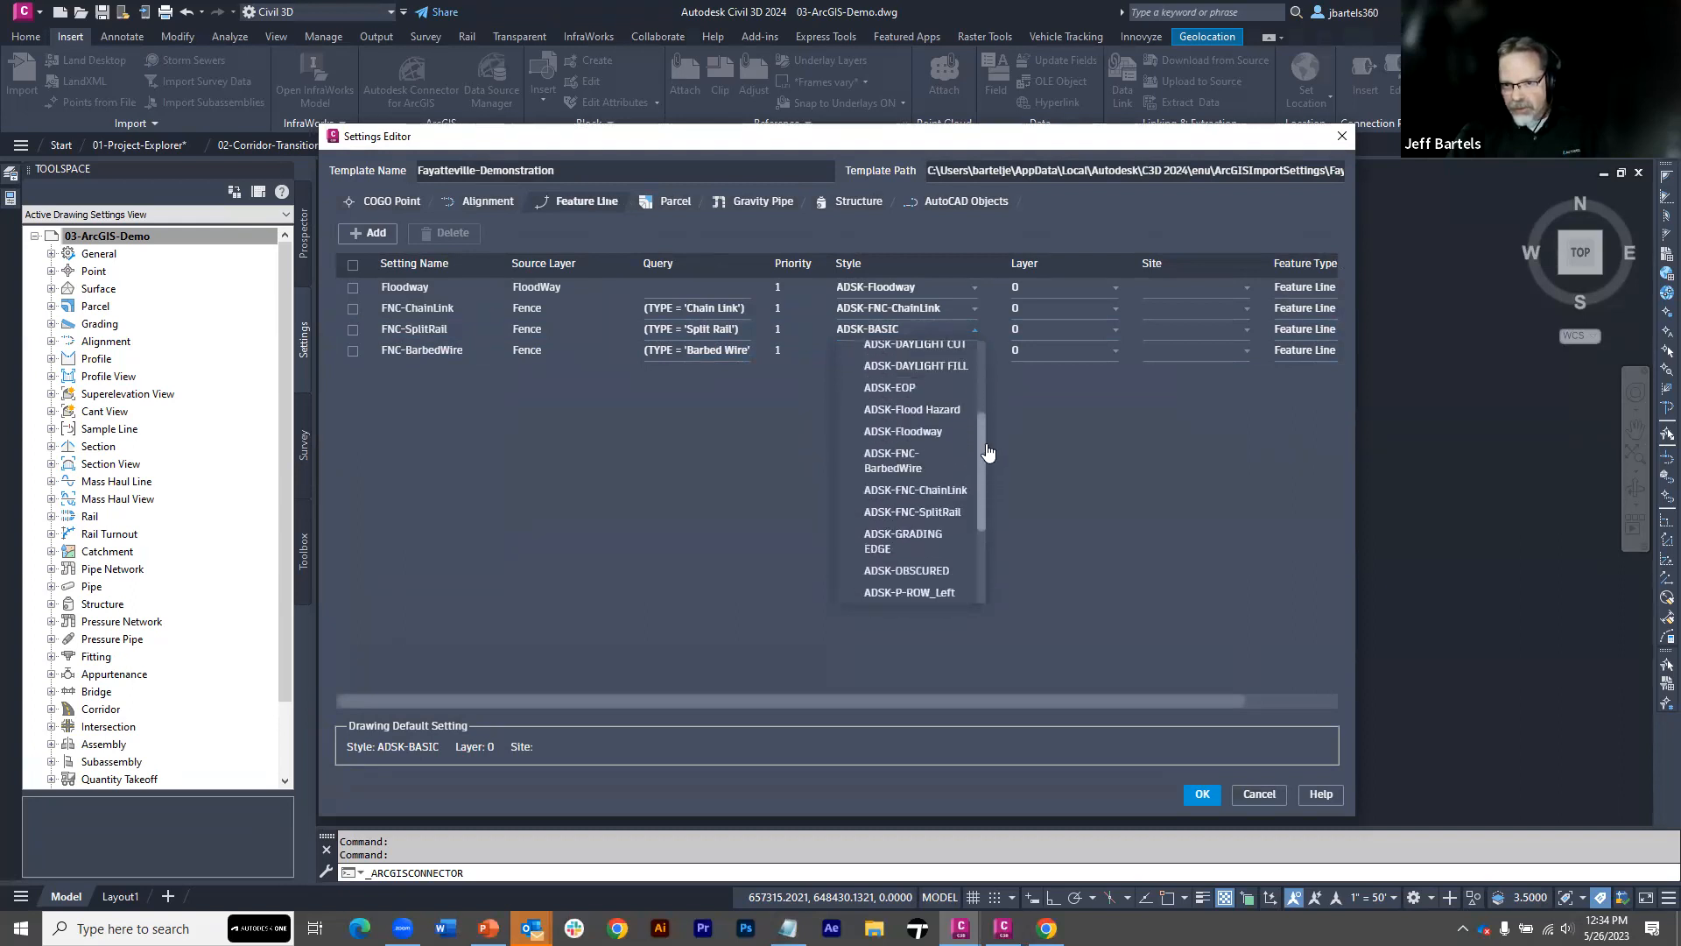
click(931, 532)
click(972, 350)
drag(983, 438, 983, 492)
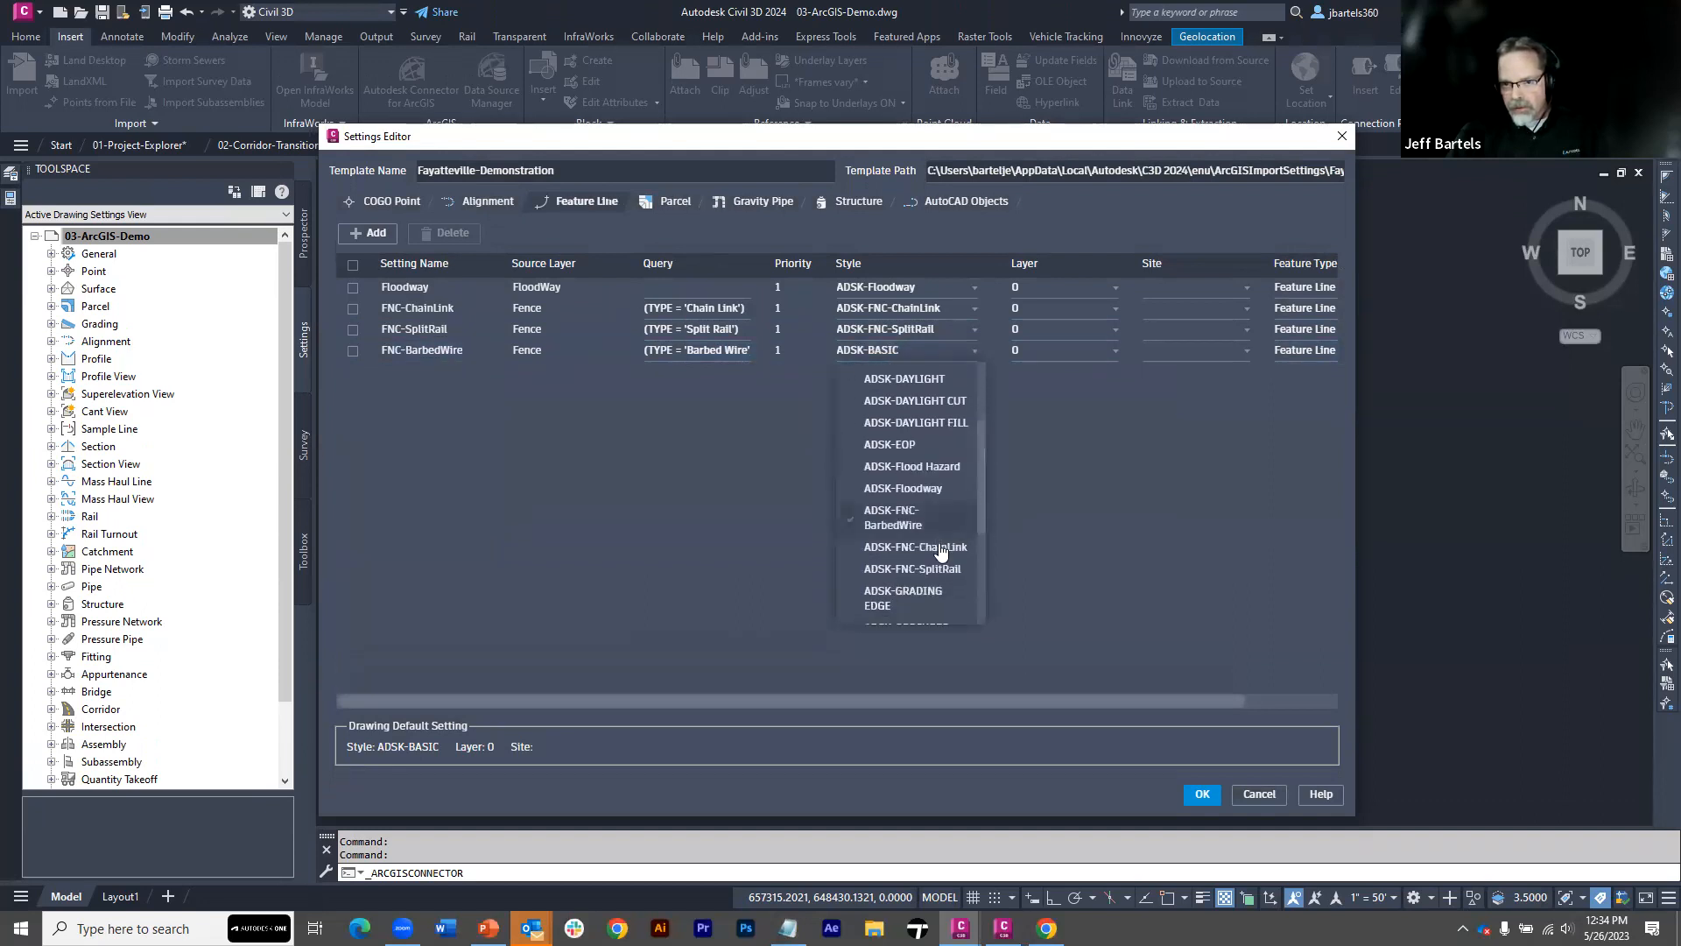
click(901, 518)
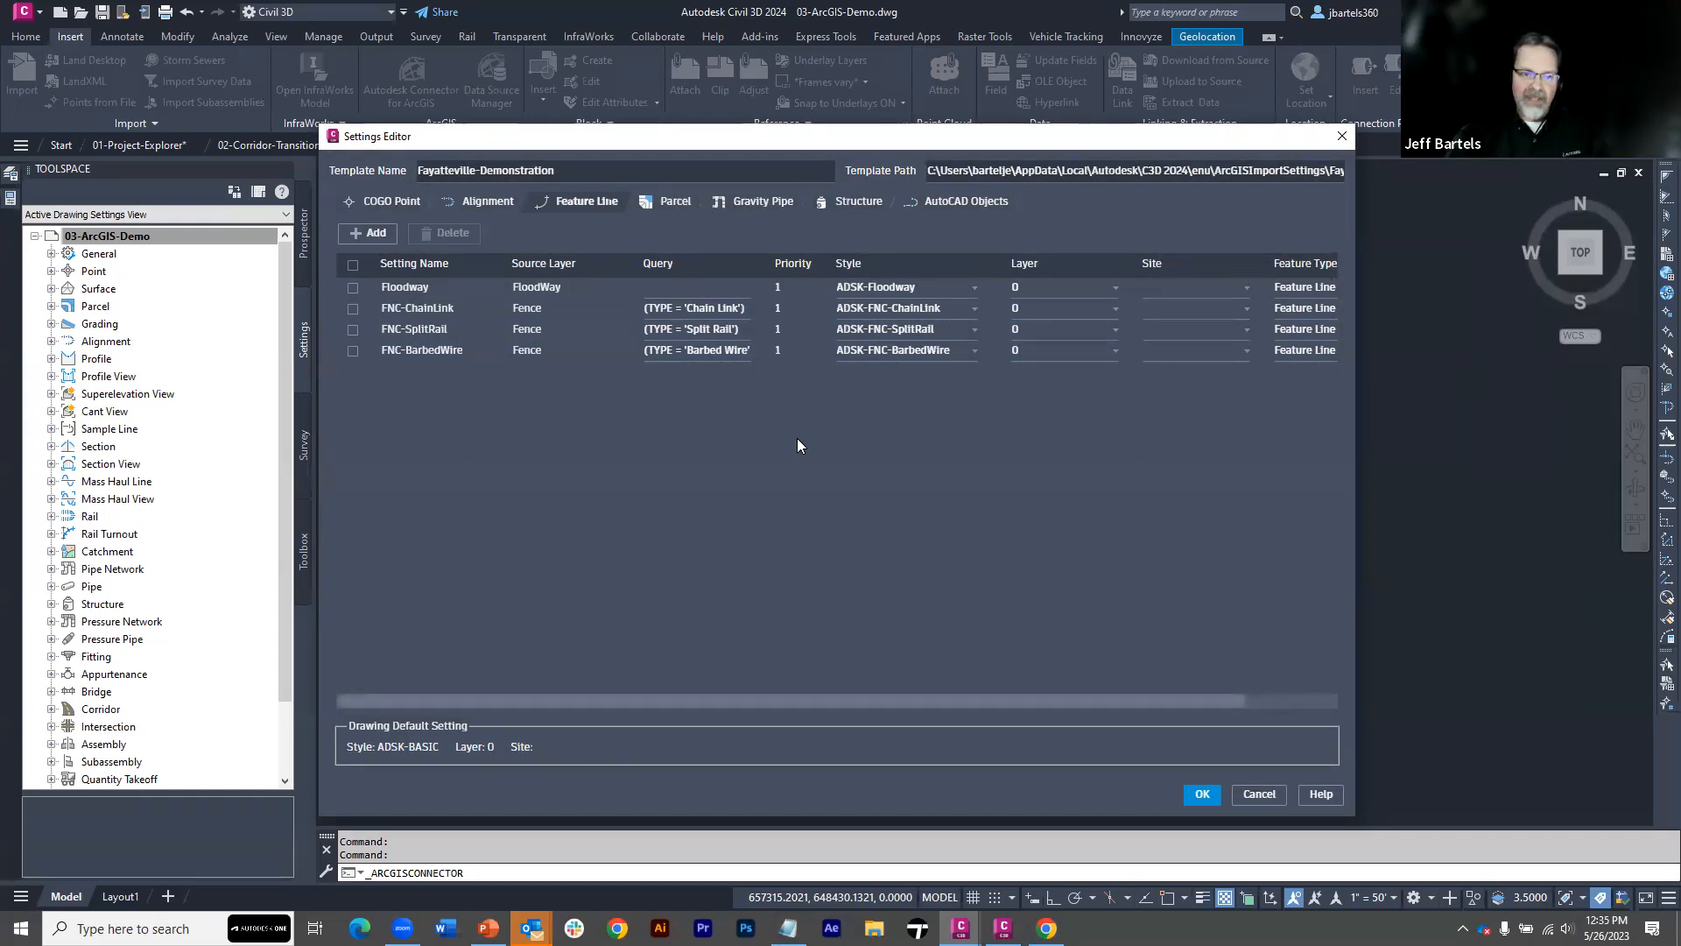
click(777, 309)
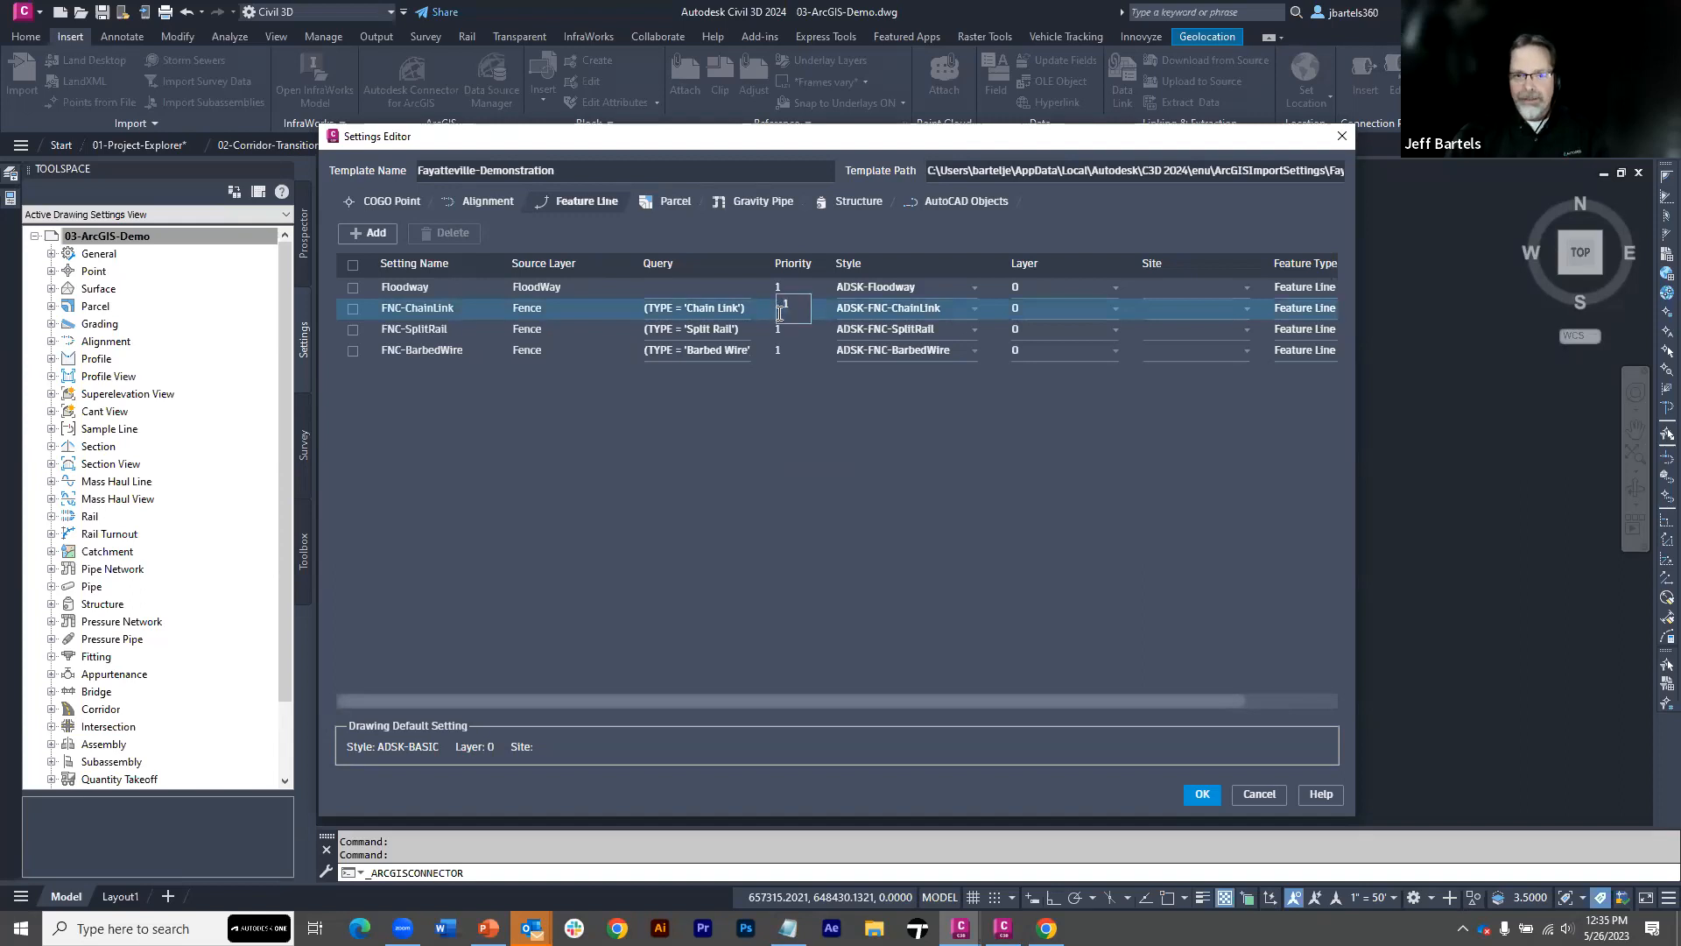
text(2)
click(786, 382)
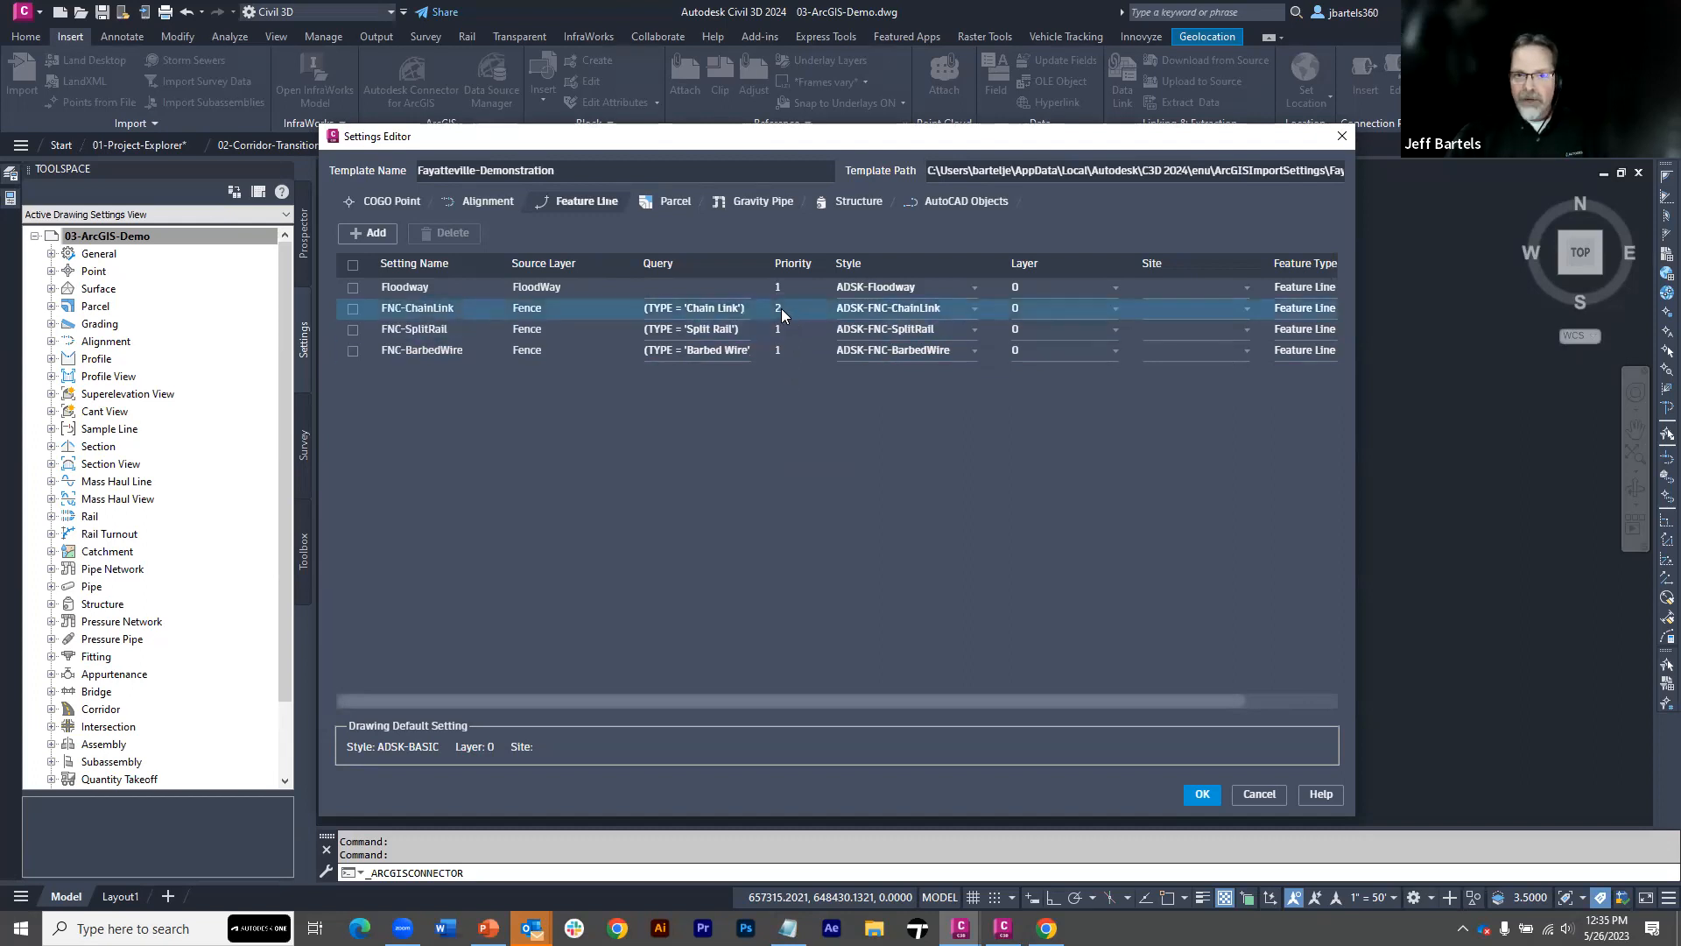
double_click(781, 308)
text(1)
click(785, 397)
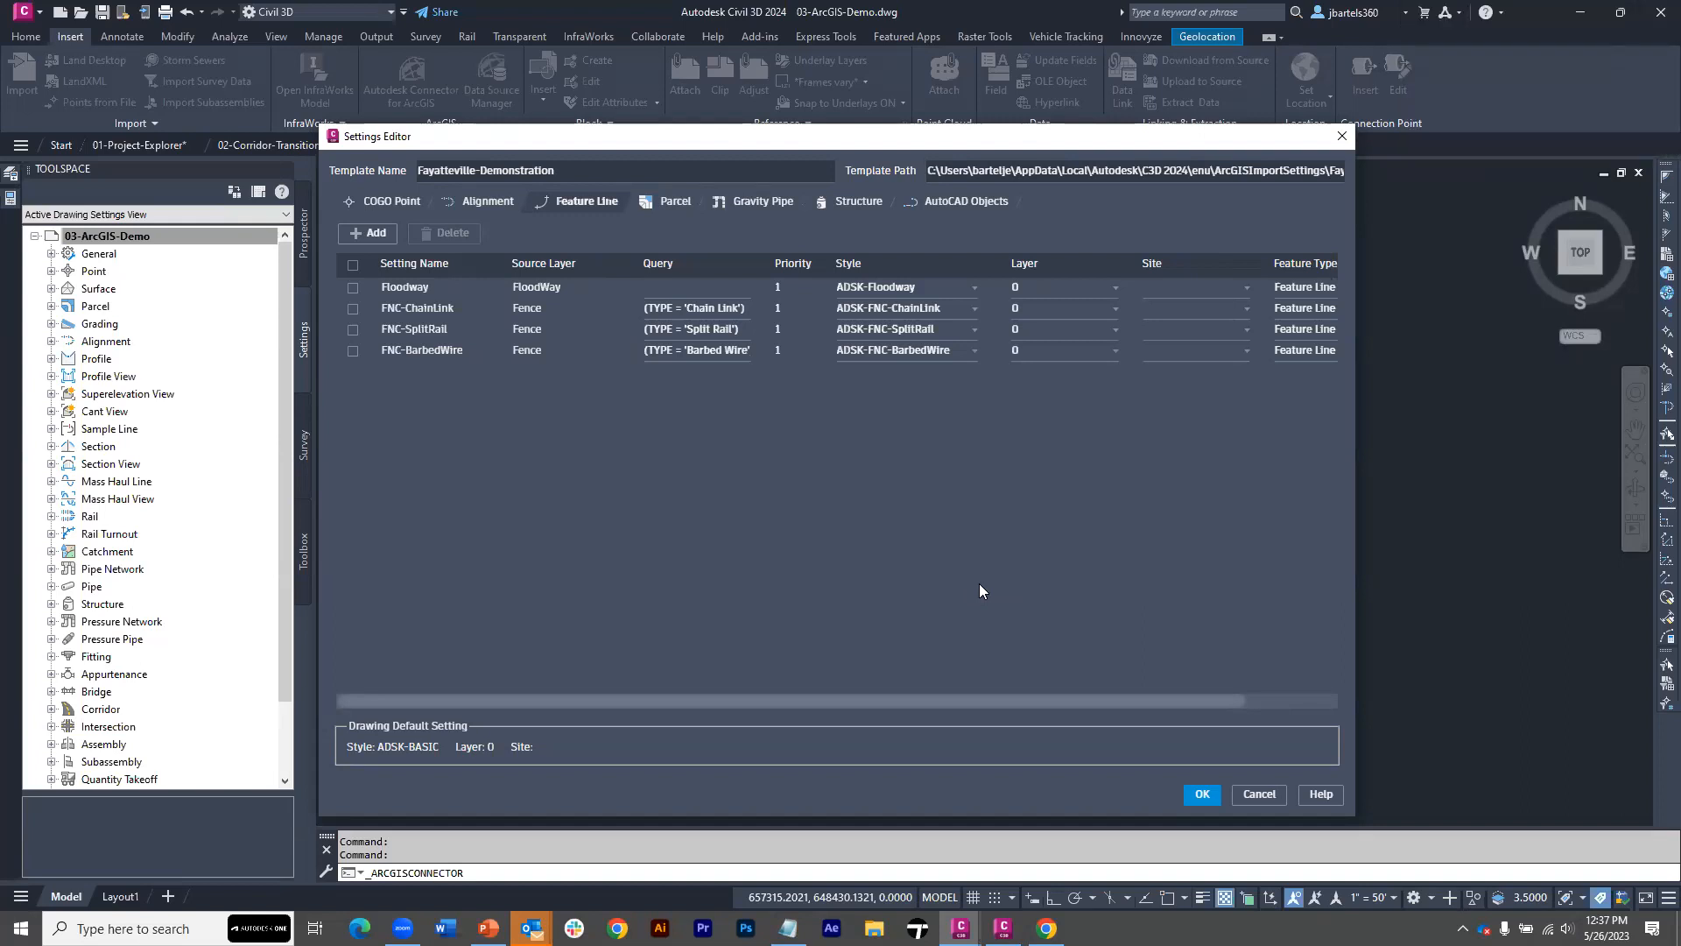
Save the Fayatteville-Demonstration template settings and import the Fence layer as feature lines
click(1202, 794)
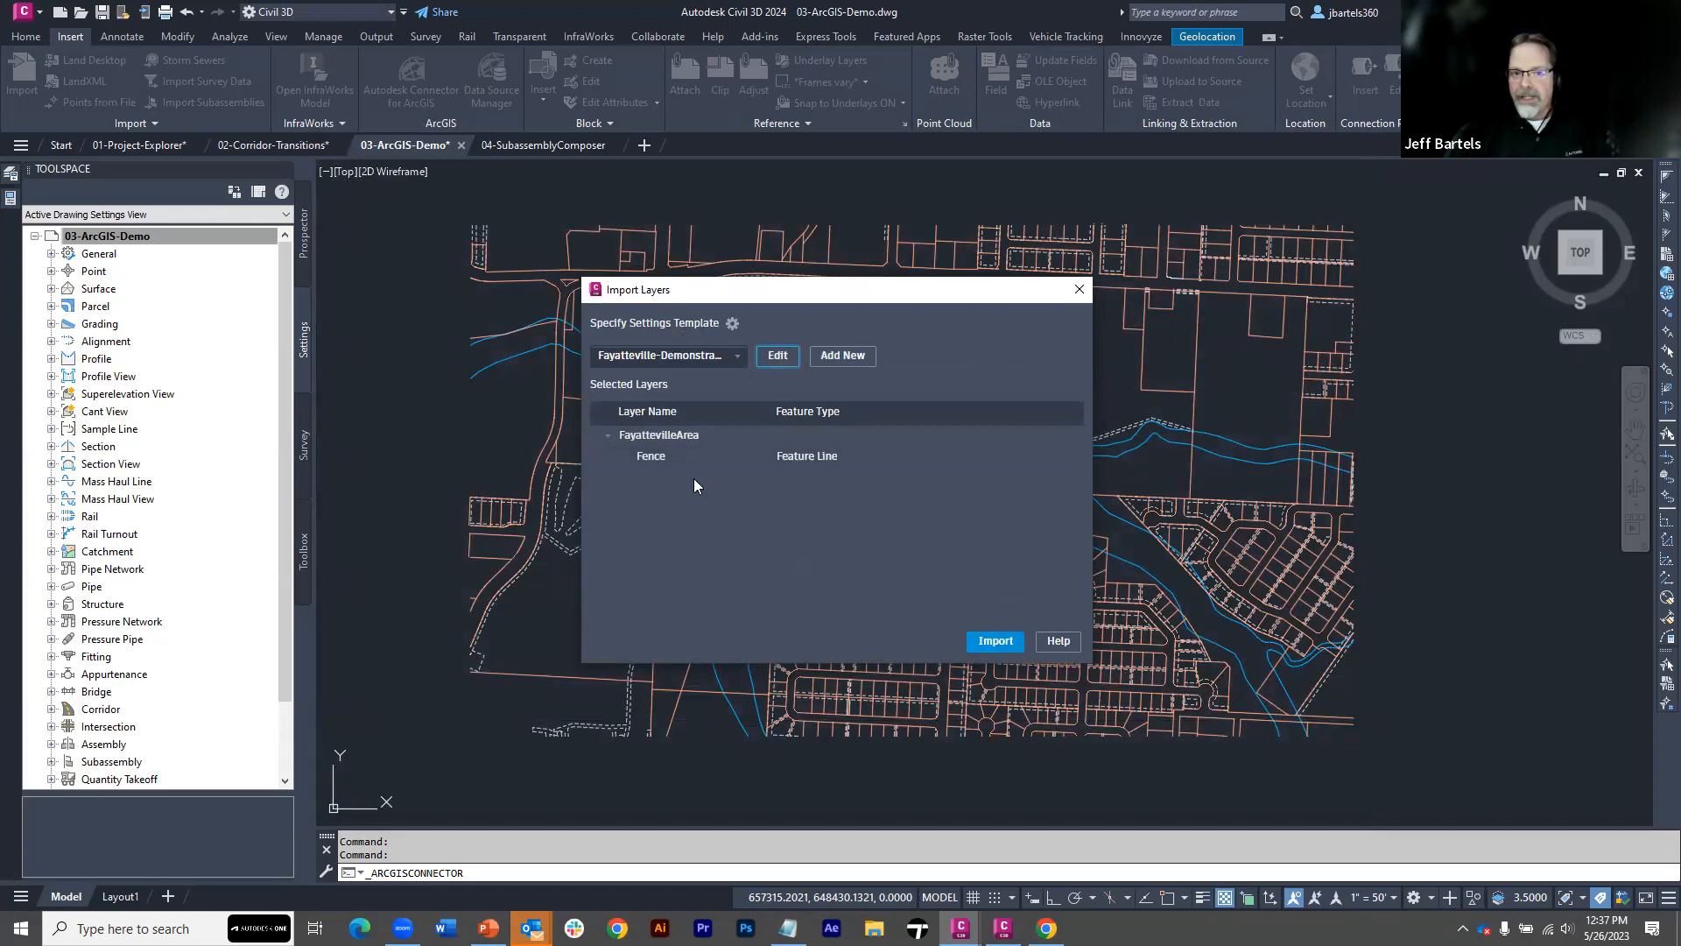
click(990, 644)
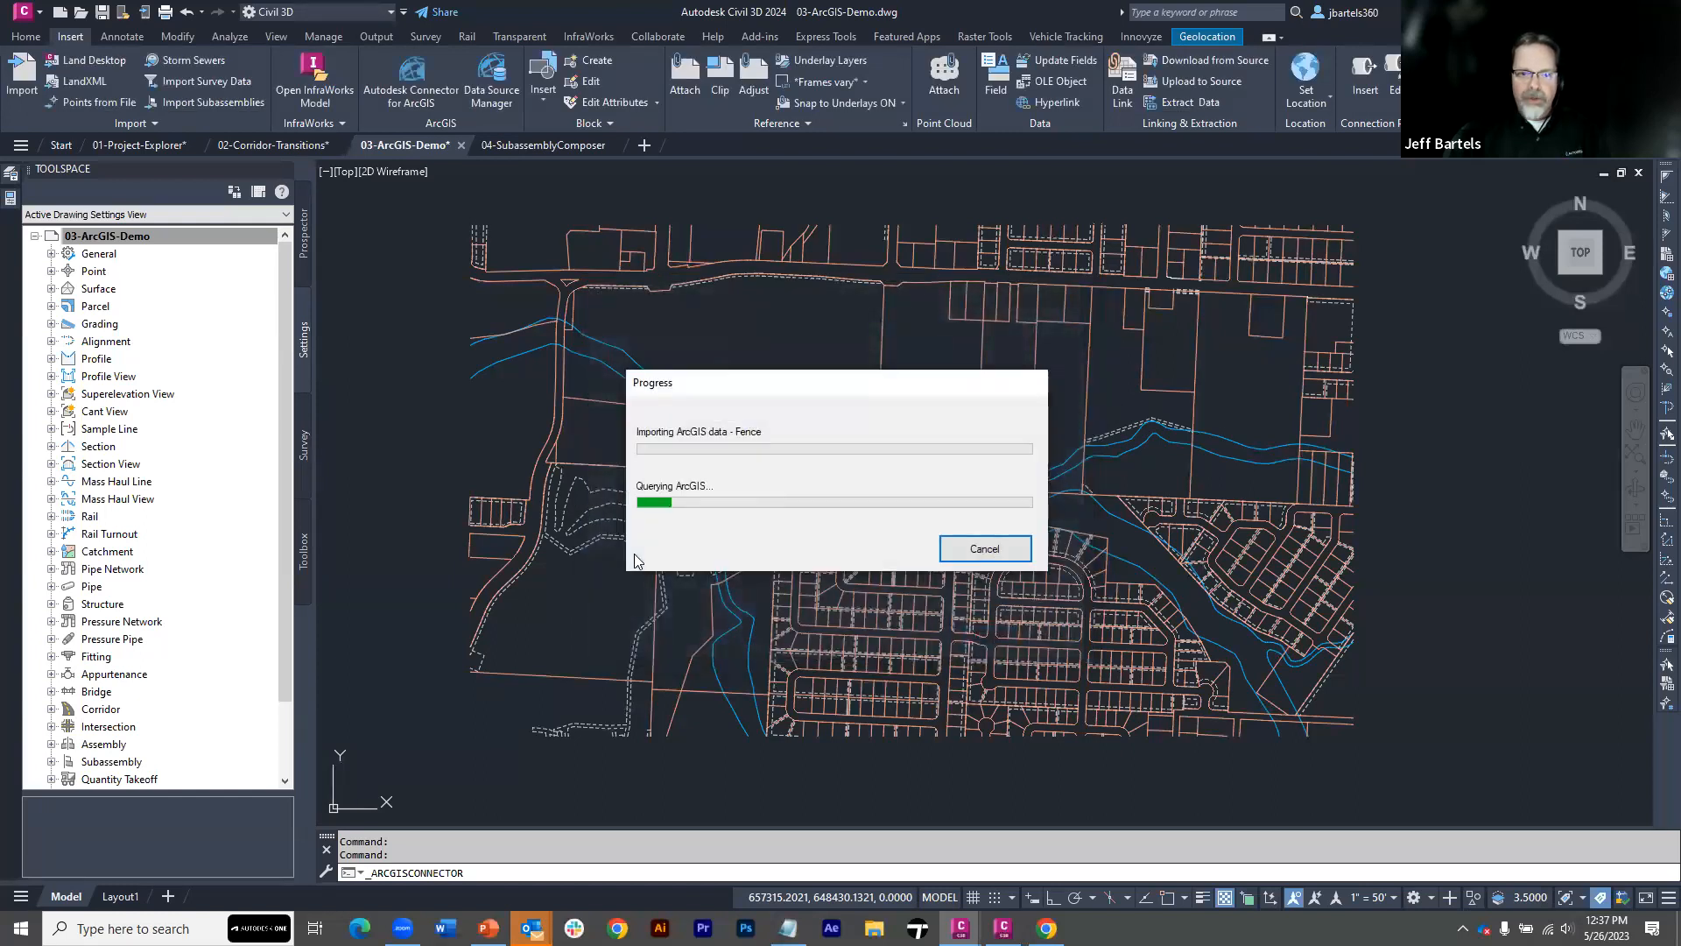
Examine the three imported fence feature lines and the style applied to each in the drawing
scroll(676, 443, up, 10)
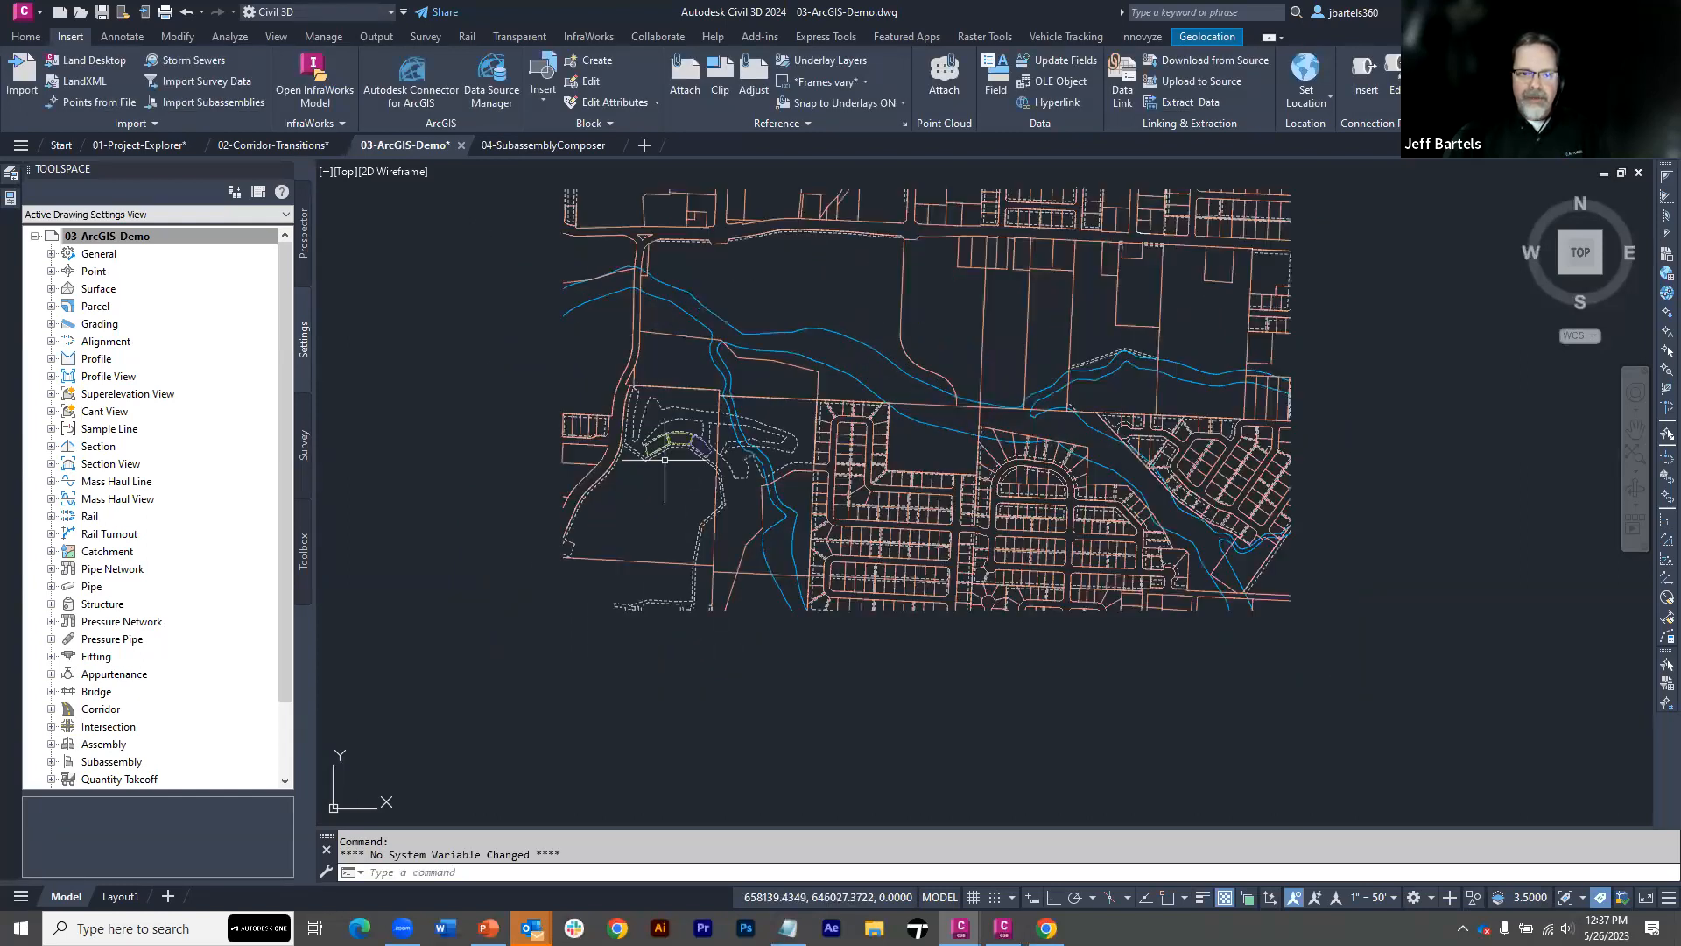
scroll(677, 412, up, 3)
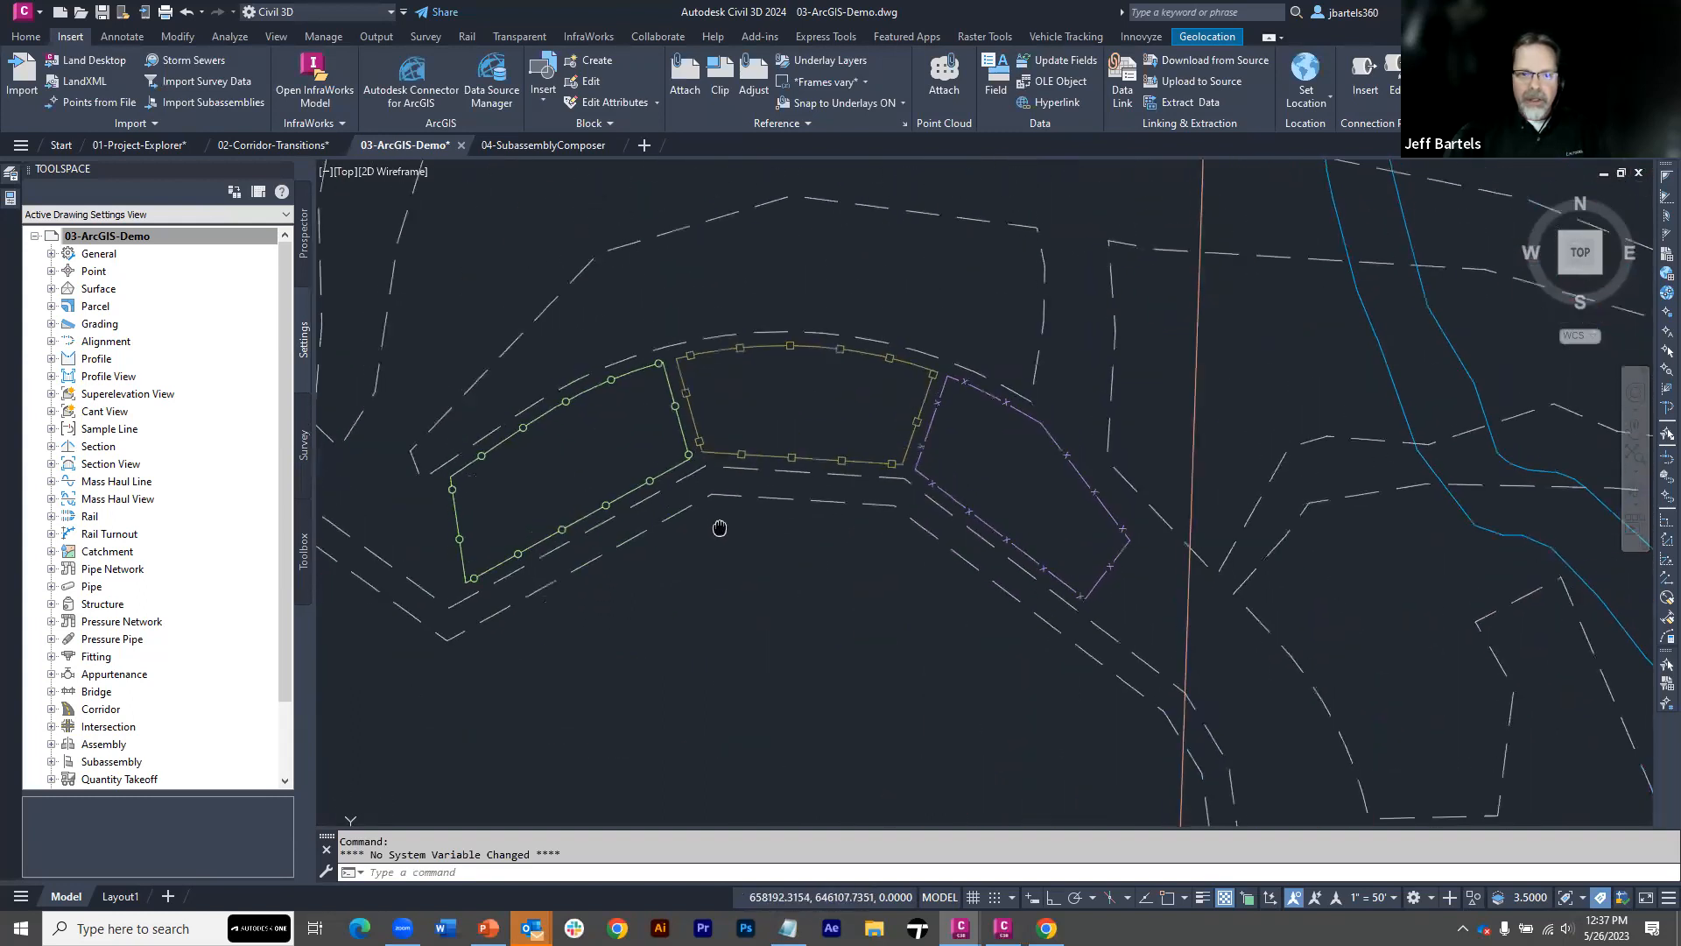
mouse_move(719, 516)
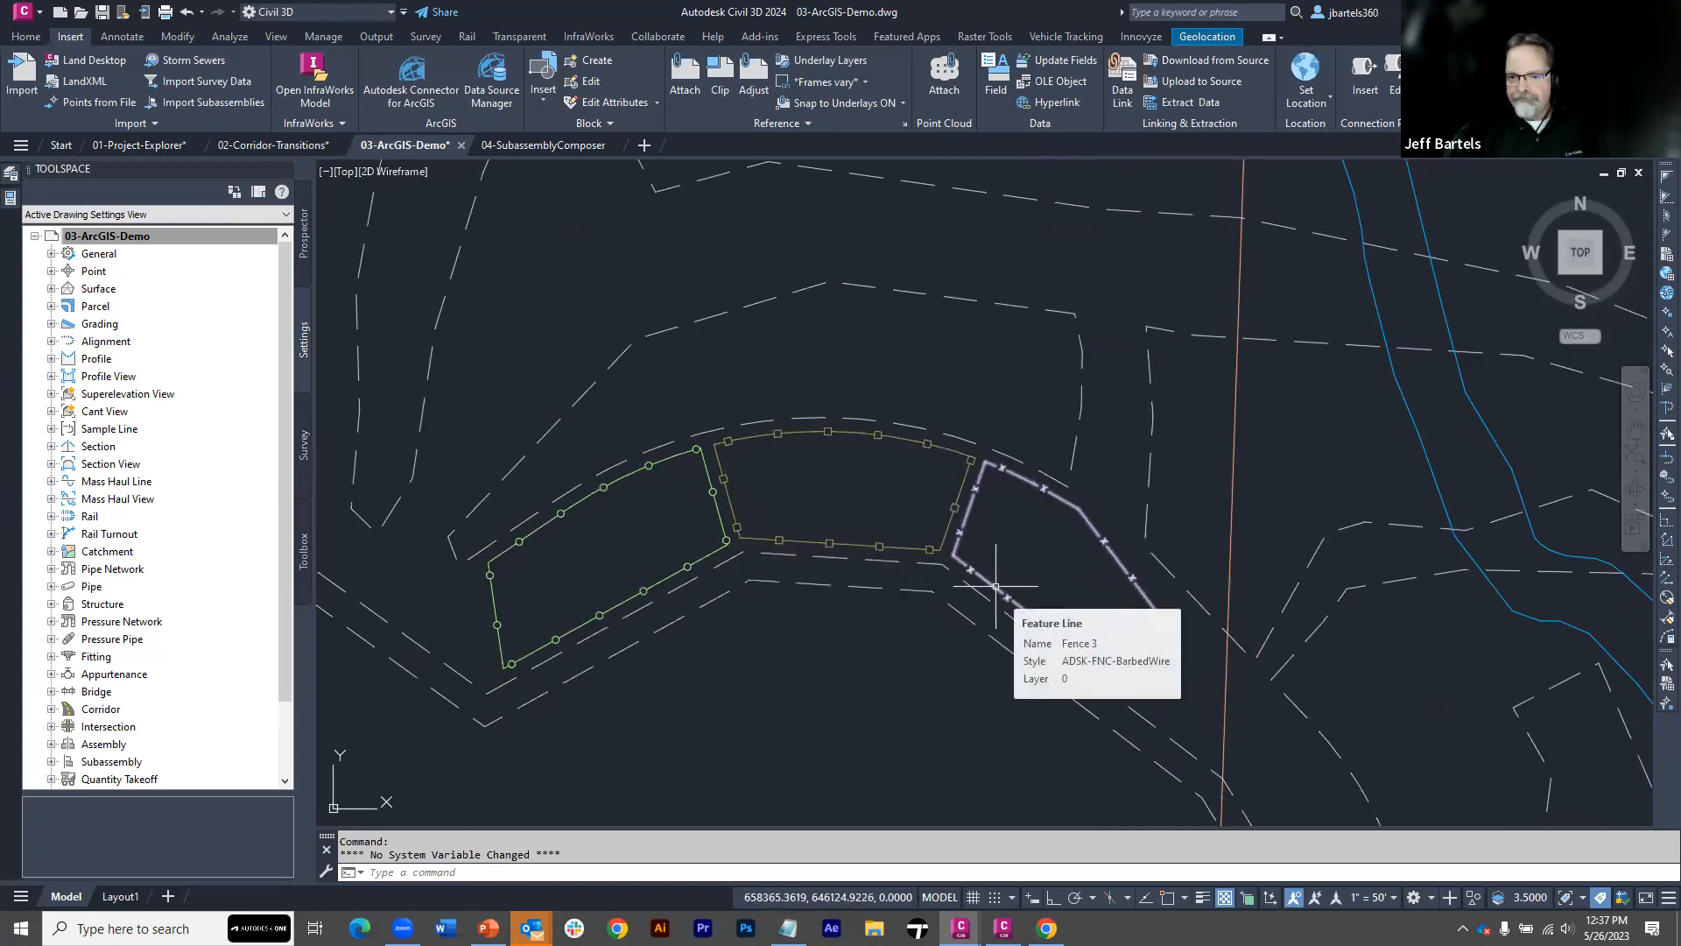
scroll(839, 647, down, 6)
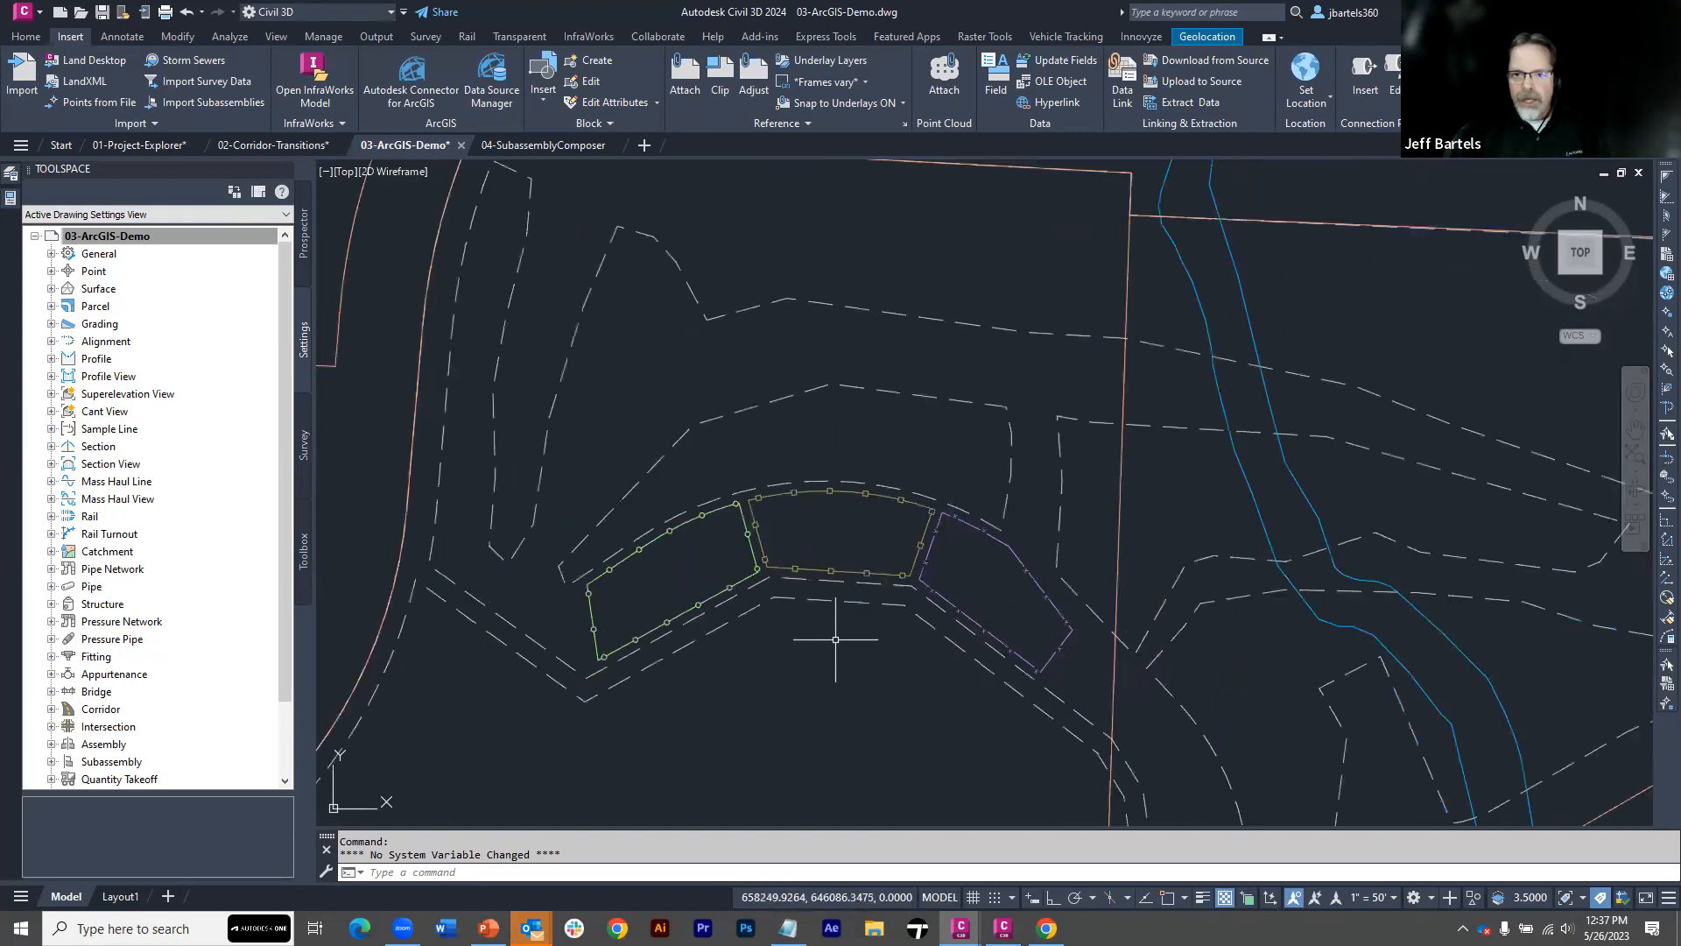
mouse_move(850, 657)
middle_down()
mouse_move(776, 589)
mouse_move(706, 560)
middle_up()
scroll(706, 561, down, 2)
mouse_move(848, 621)
middle_down()
mouse_move(735, 585)
mouse_move(778, 620)
middle_up()
scroll(790, 603, down, 2)
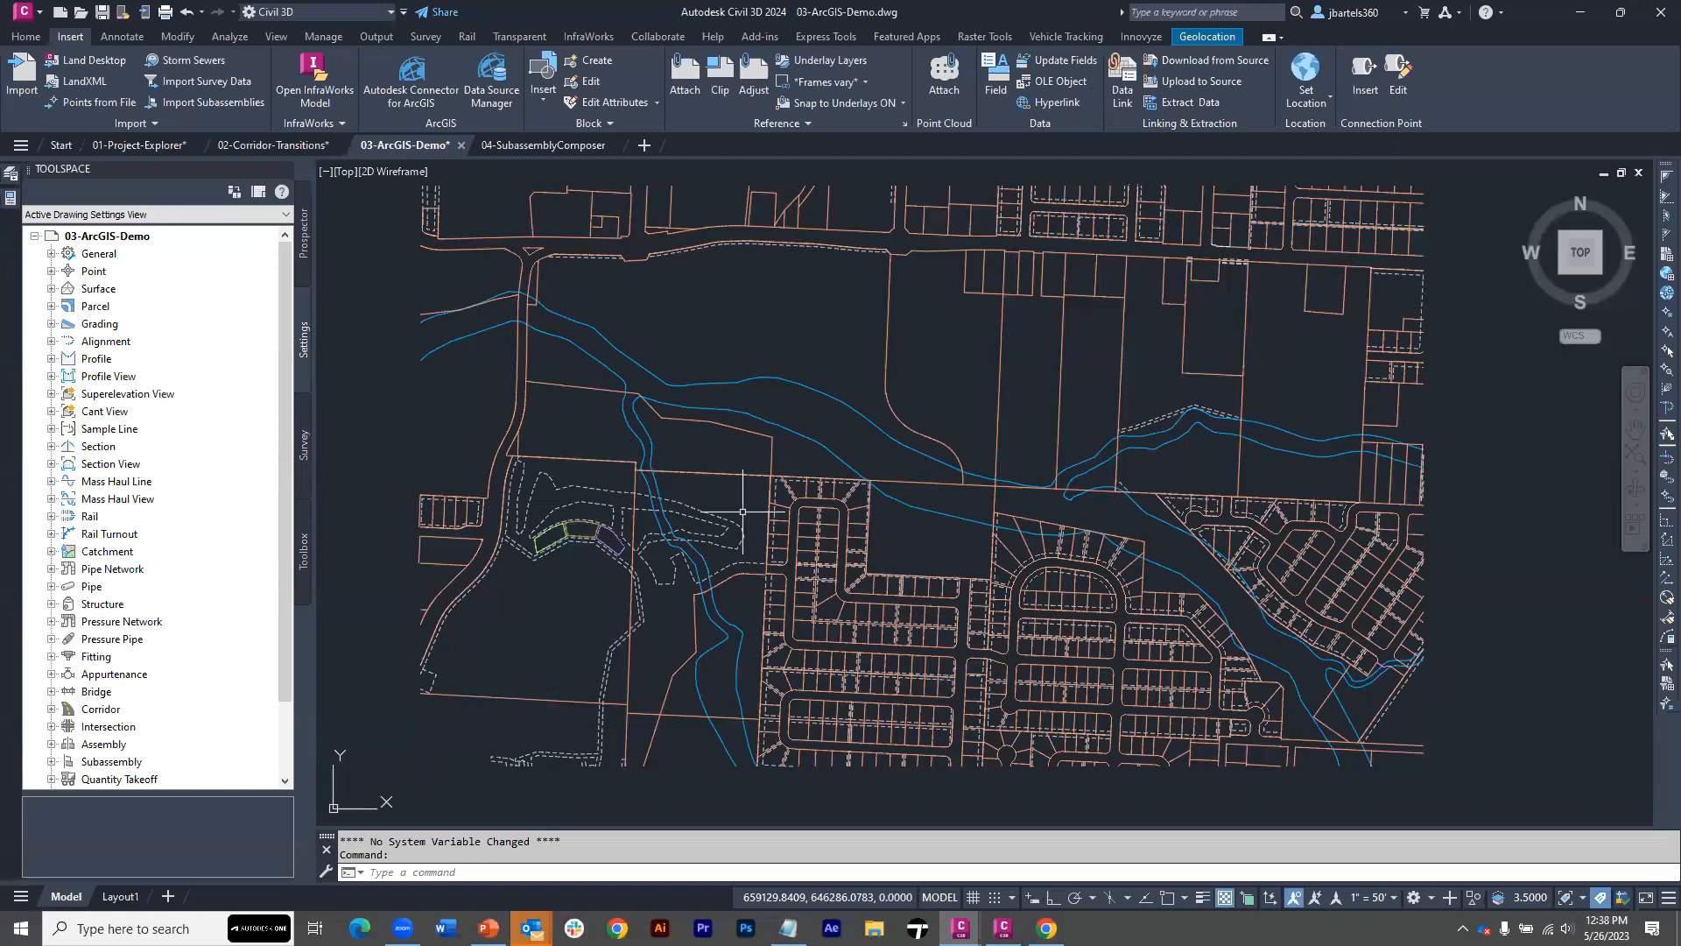
View the Autodesk Connector for ArcGIS, and review the imported ArcGIS layers in the Data Source Manager
click(408, 83)
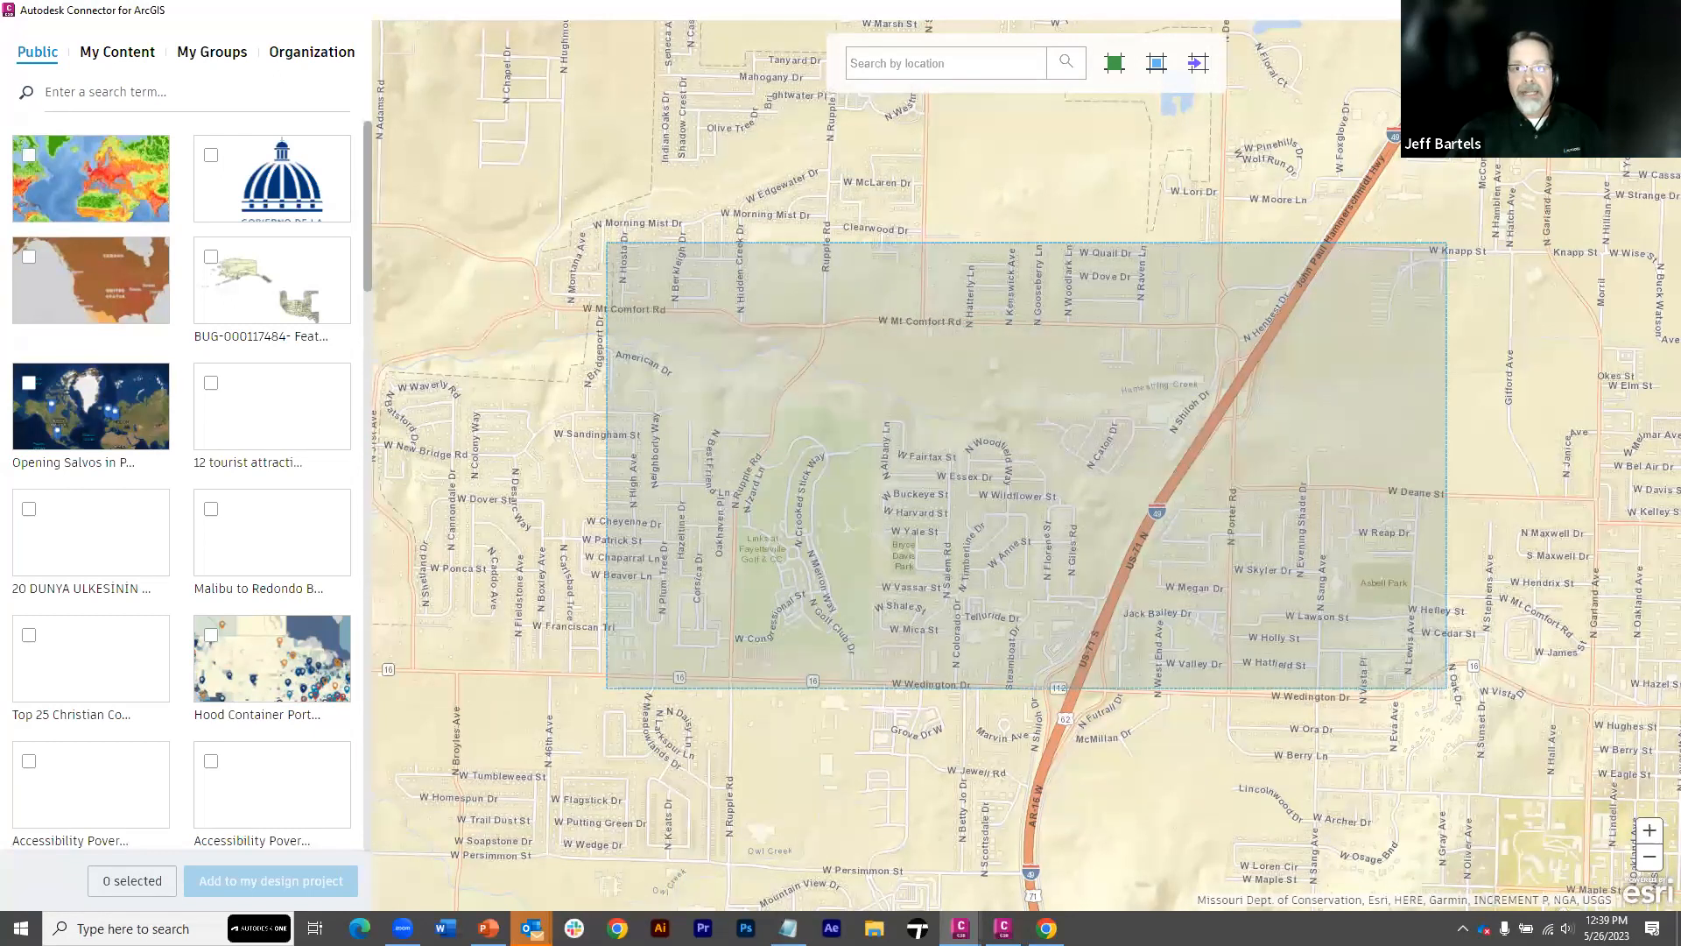
click(1661, 11)
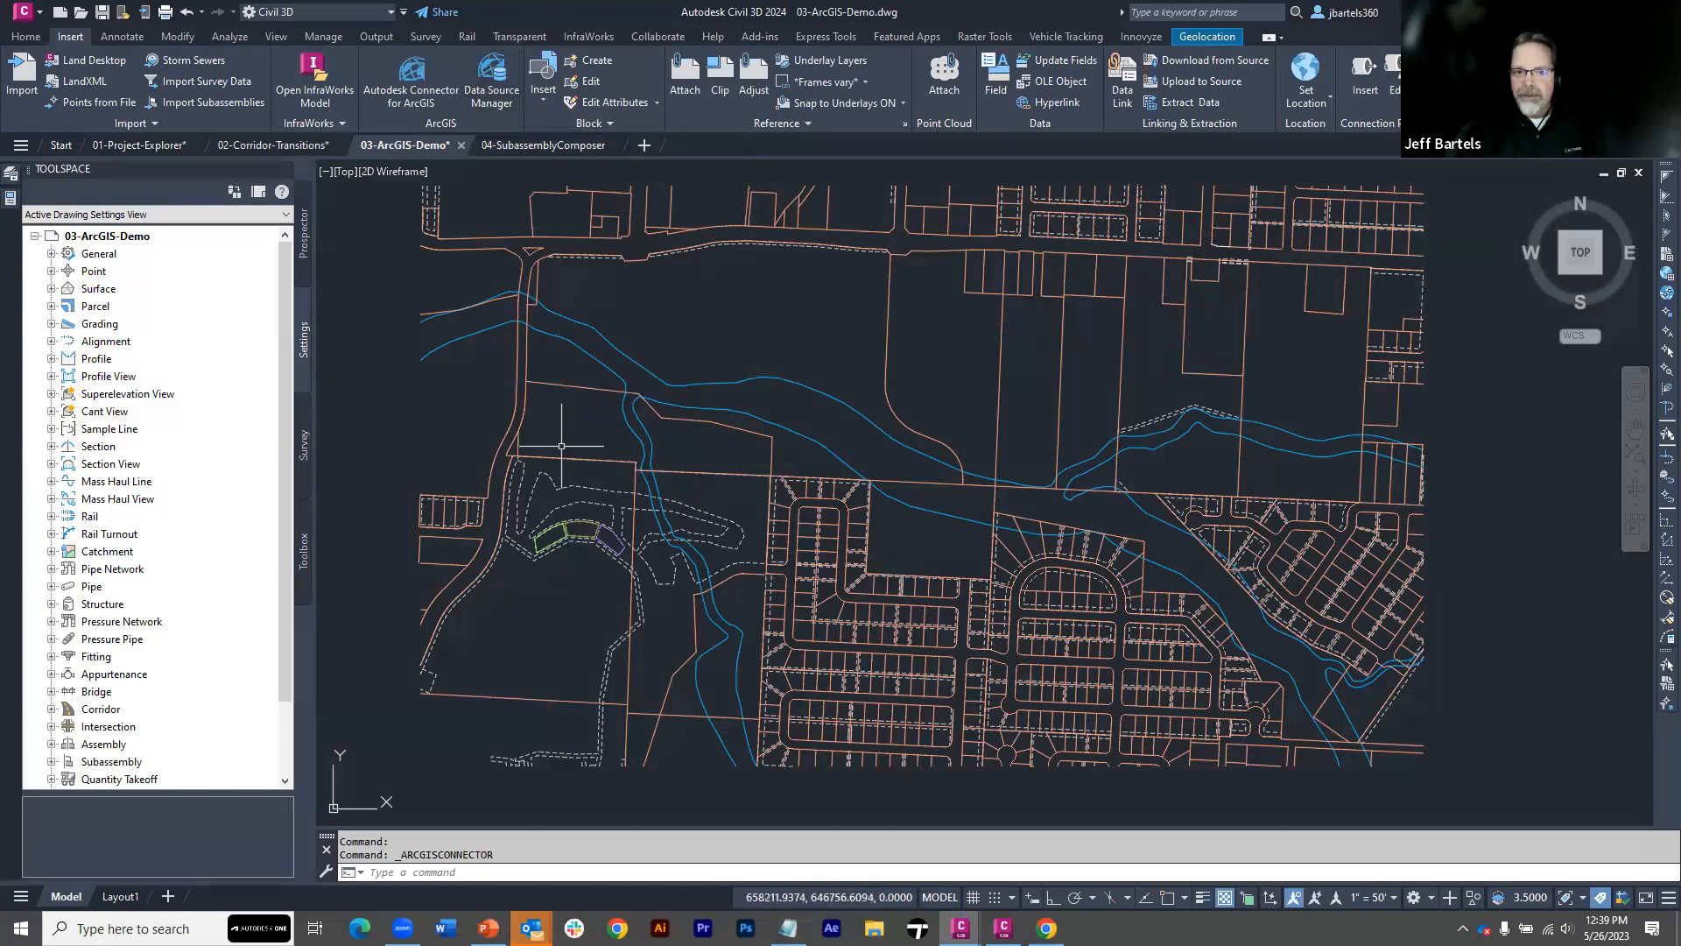
click(493, 92)
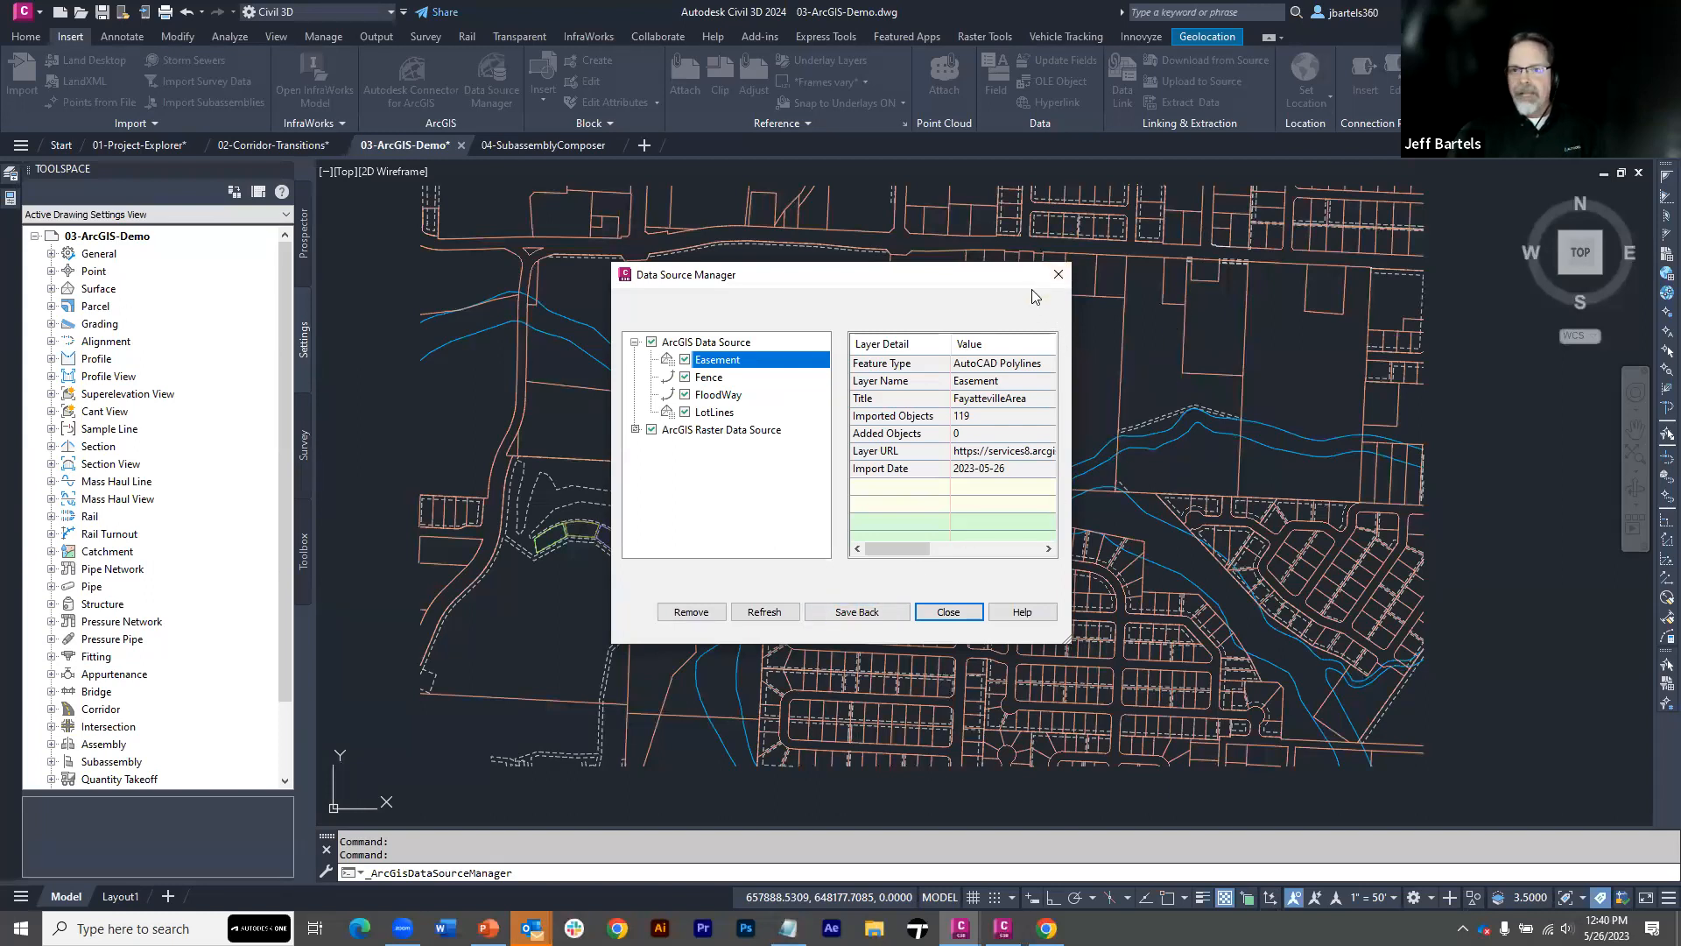
click(1057, 276)
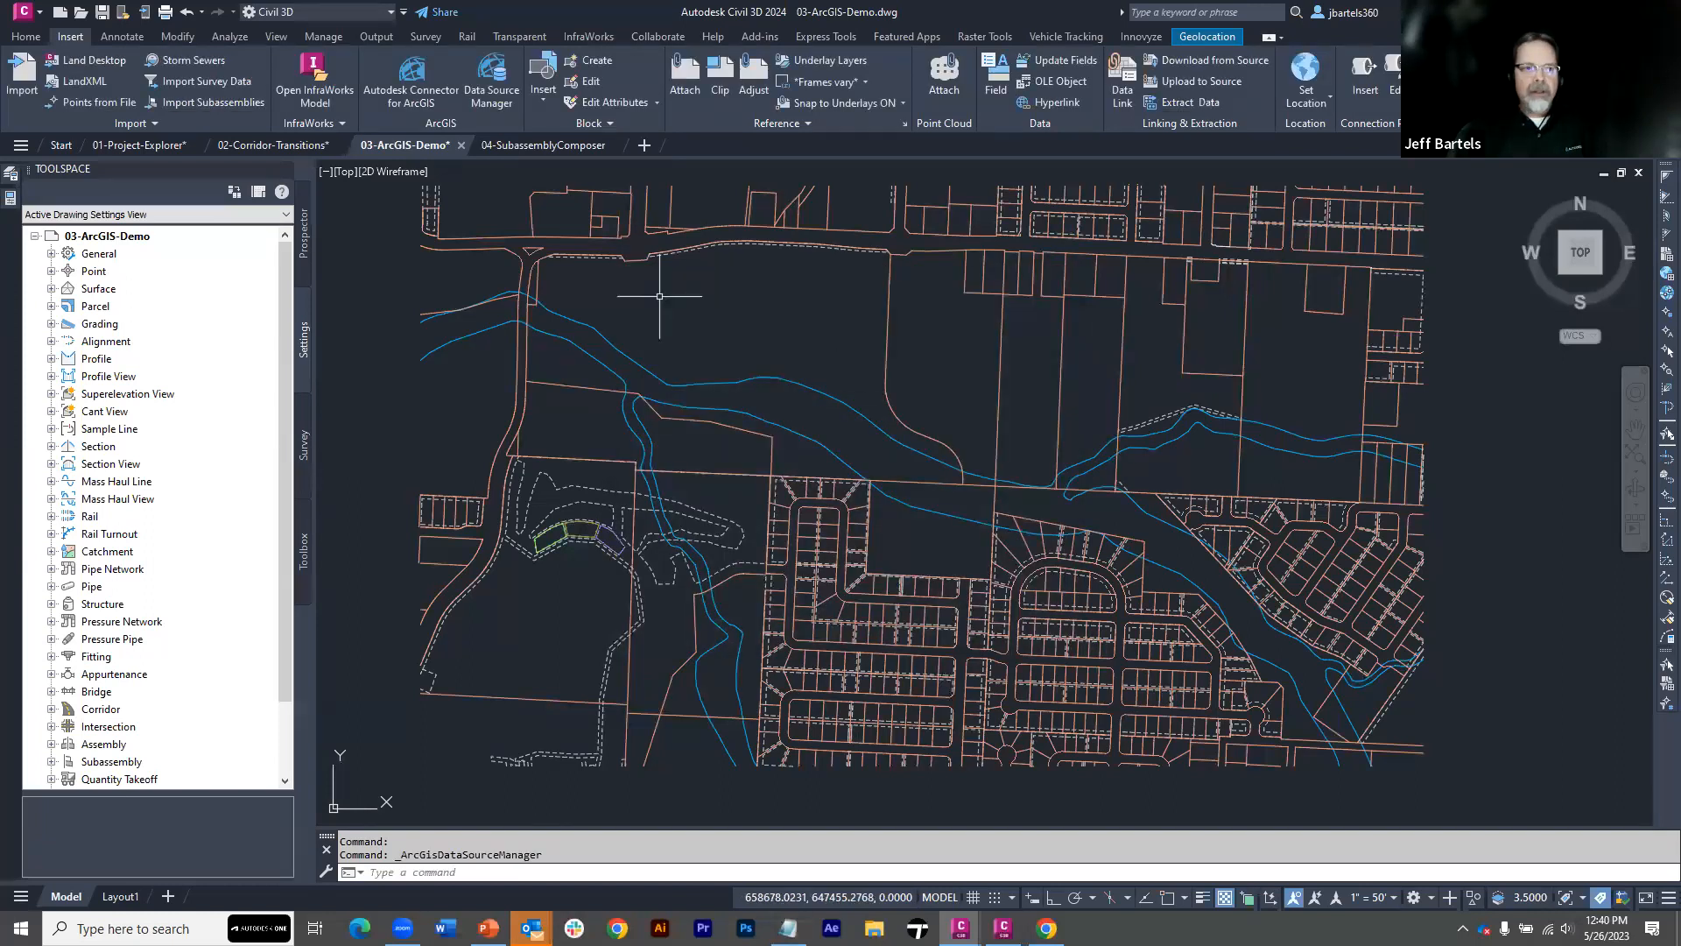
Switch to the 04-SubassemblyComposer drawing and inspect the corridor where the culvert alignment crosses the road near station 9+00
click(535, 145)
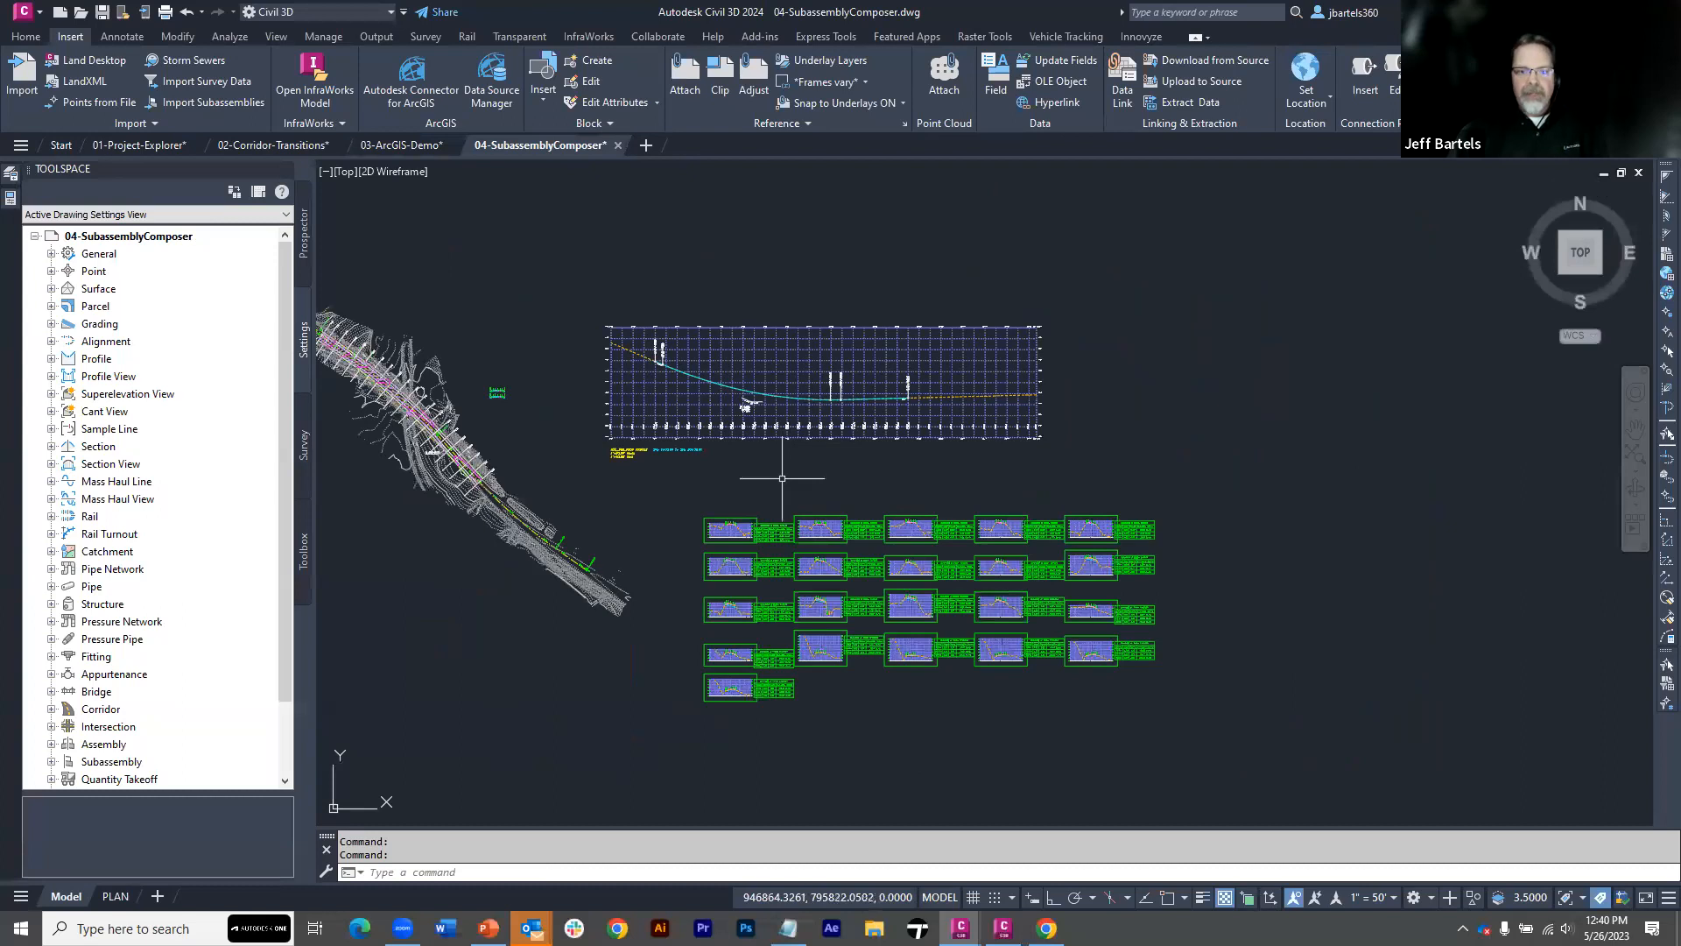
middle_drag(788, 477, 1099, 476)
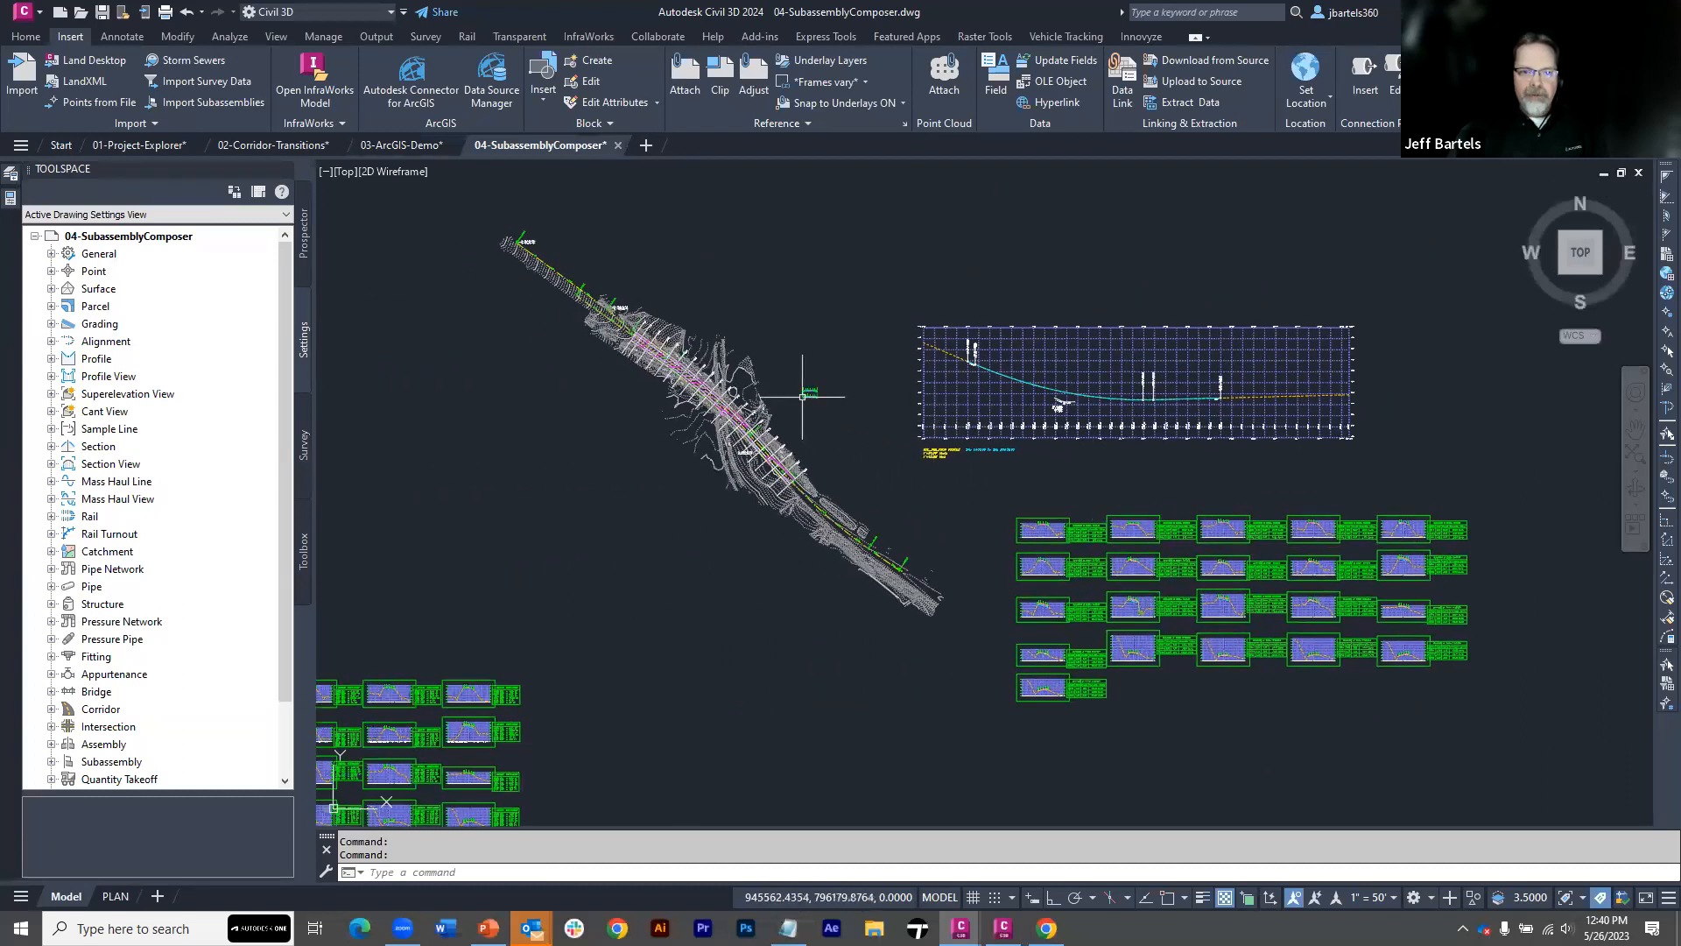
scroll(802, 395, up, 8)
middle_drag(770, 405, 1099, 403)
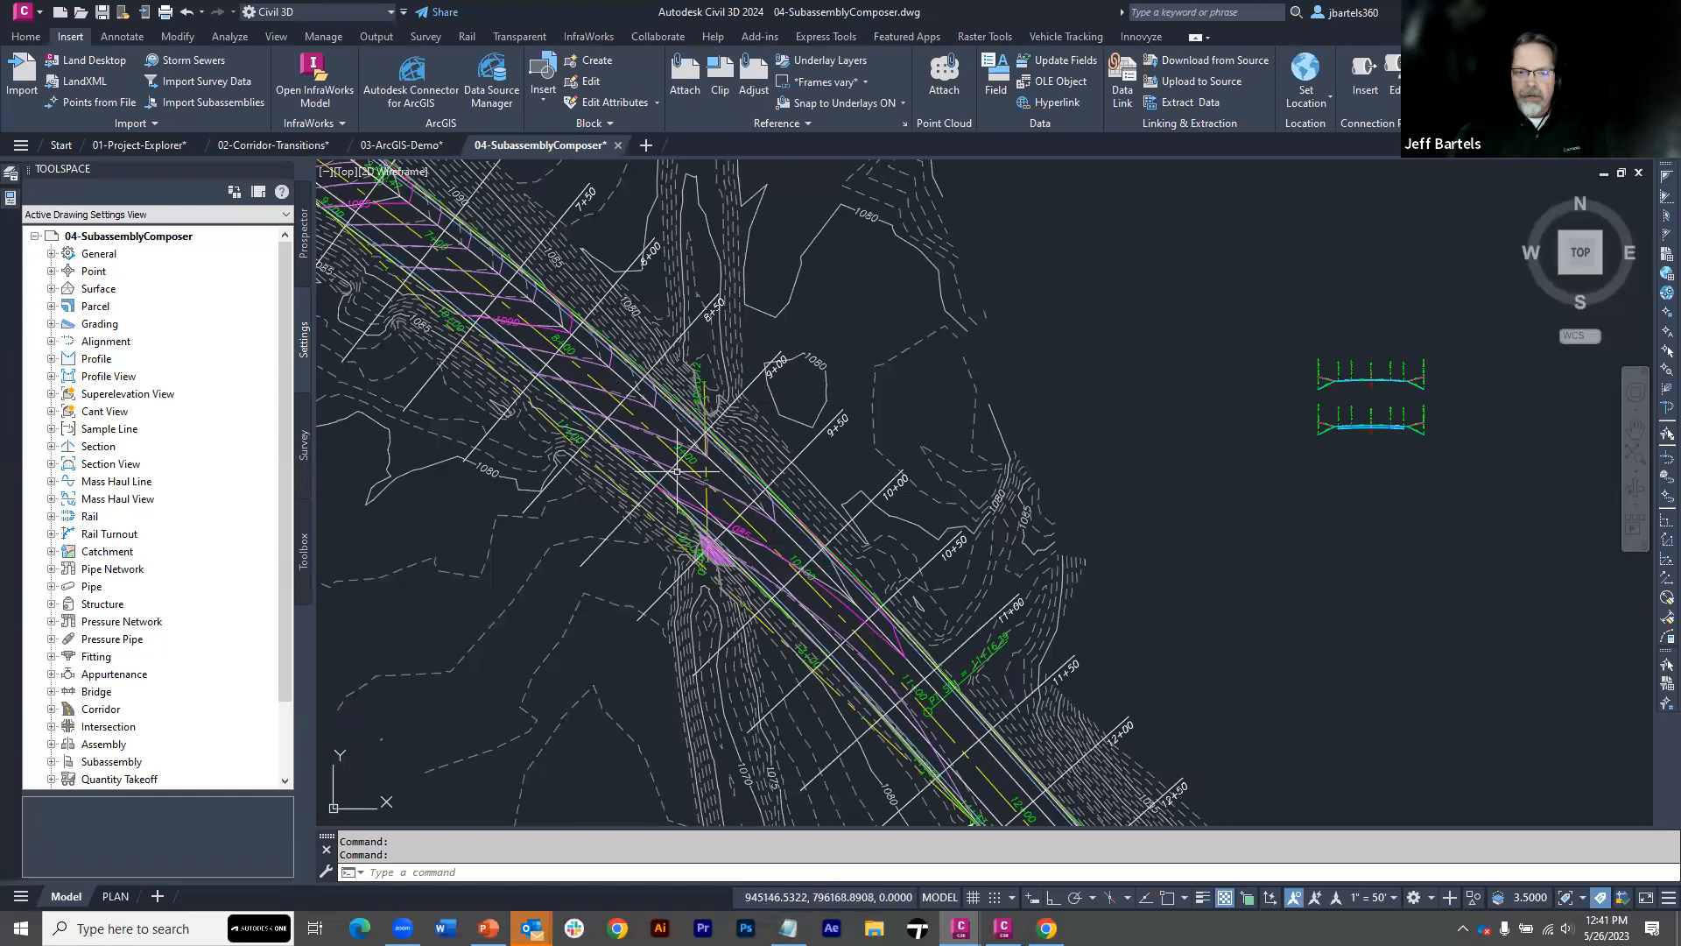
scroll(677, 479, up, 3)
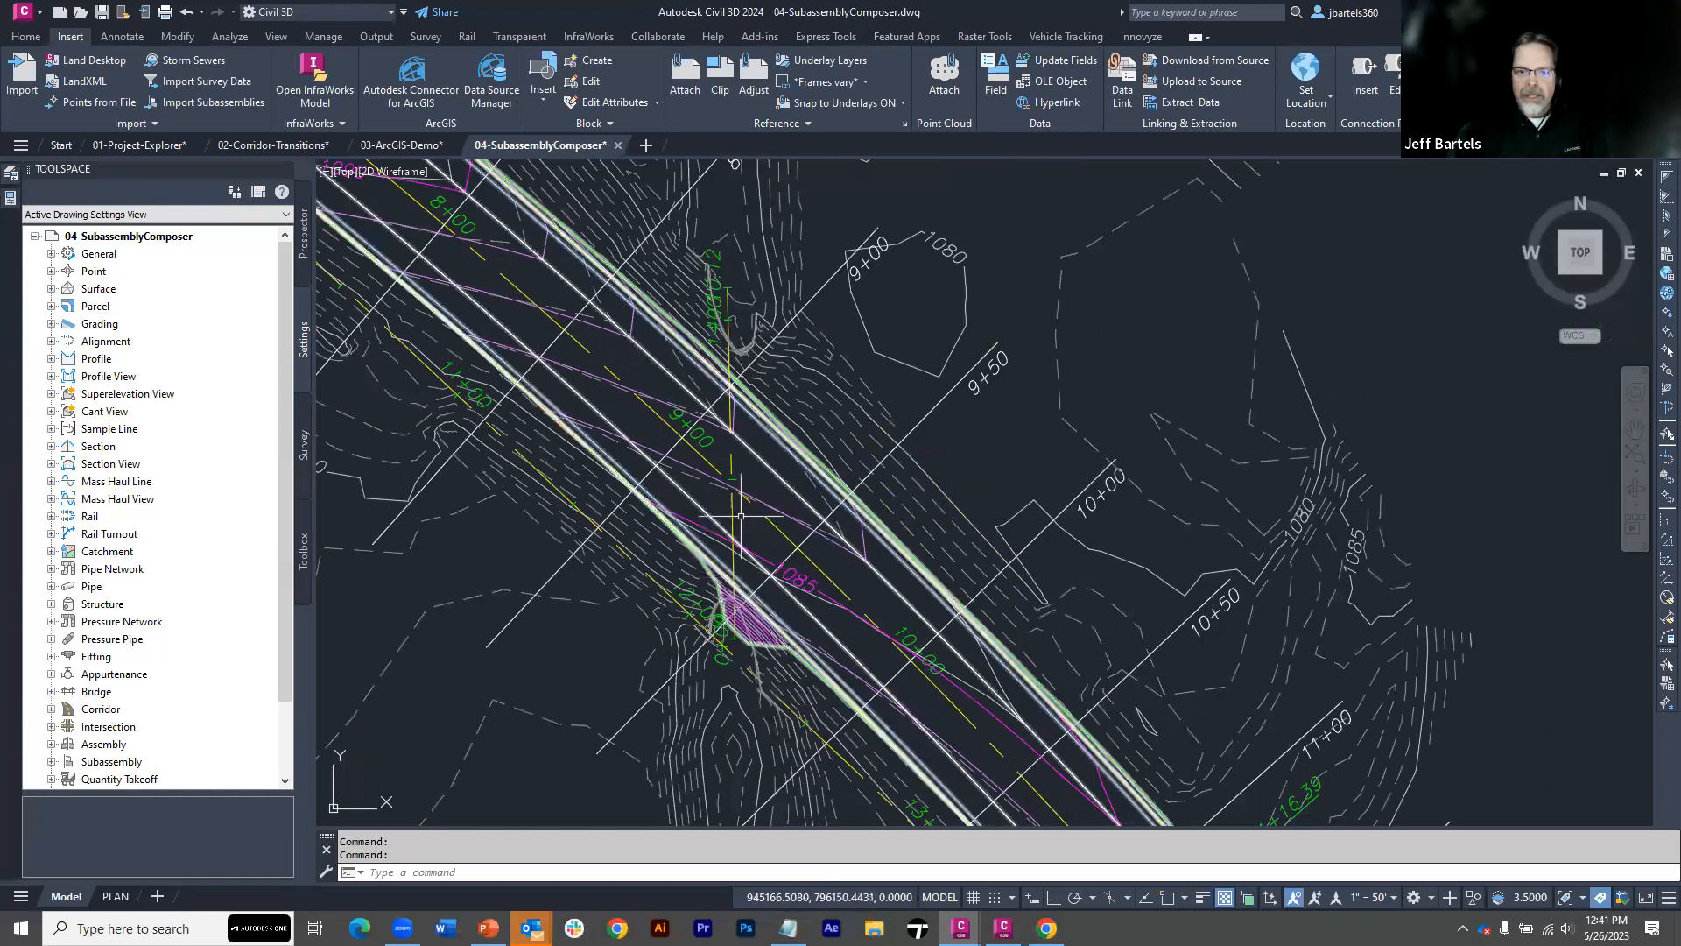
mouse_move(747, 476)
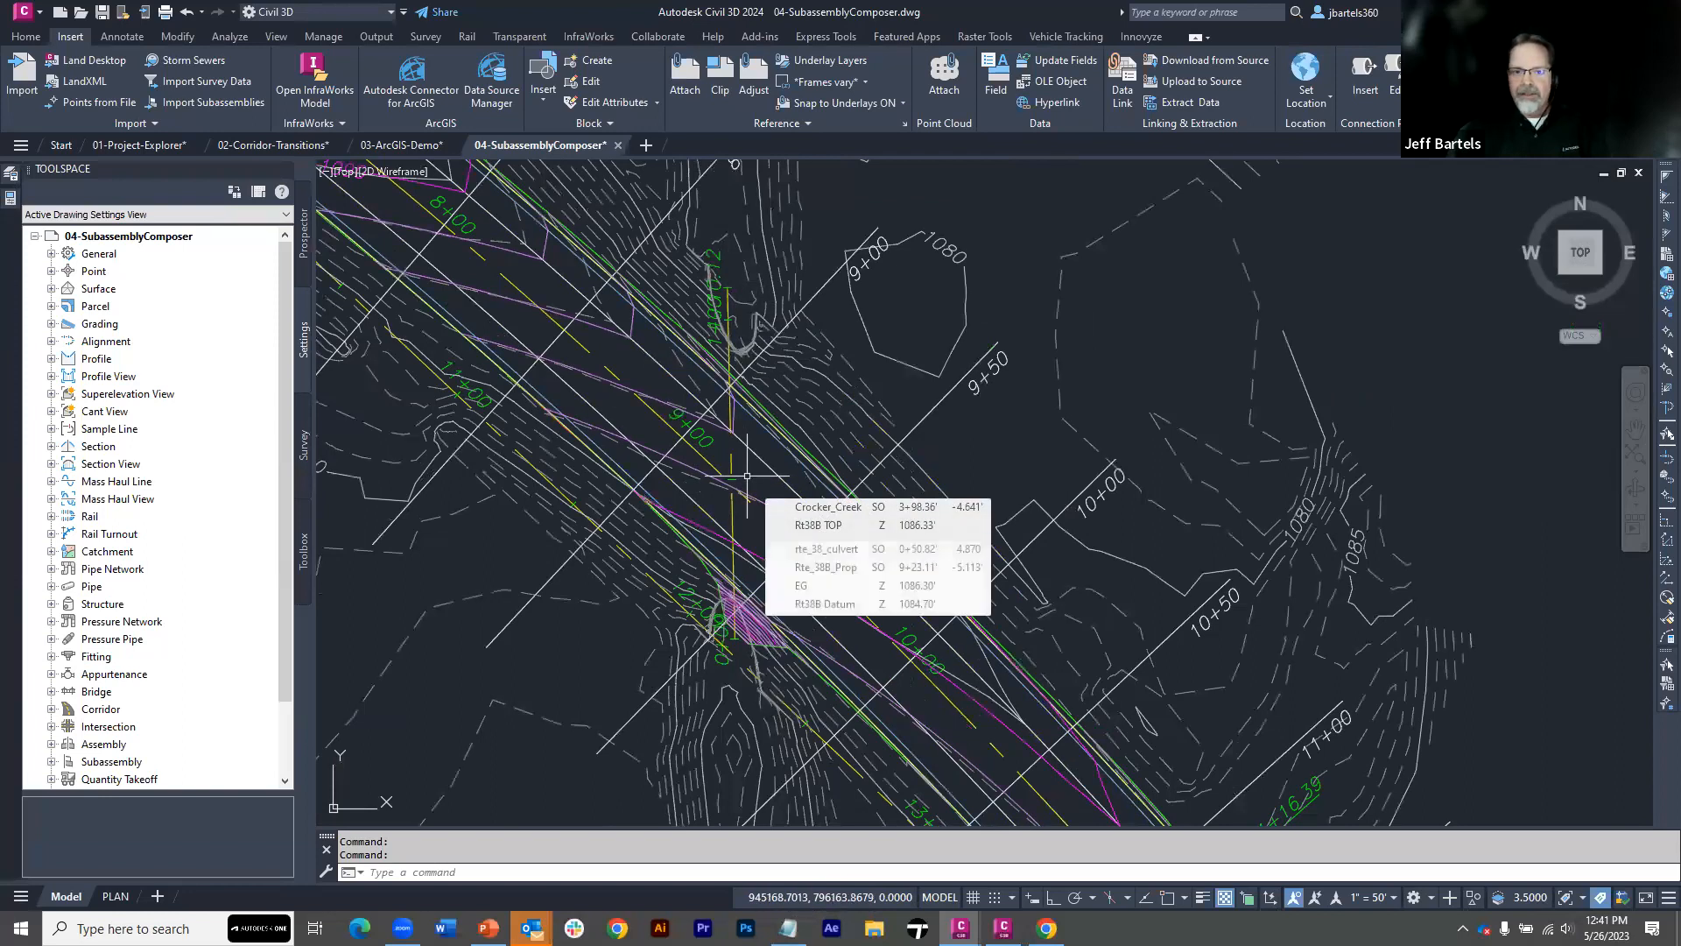
Switch to Subassembly Composer and open BoxCulvert-surfs2.pkt from the PKT files folder, then return to the Civil 3D drawing
scroll(747, 477, down, 2)
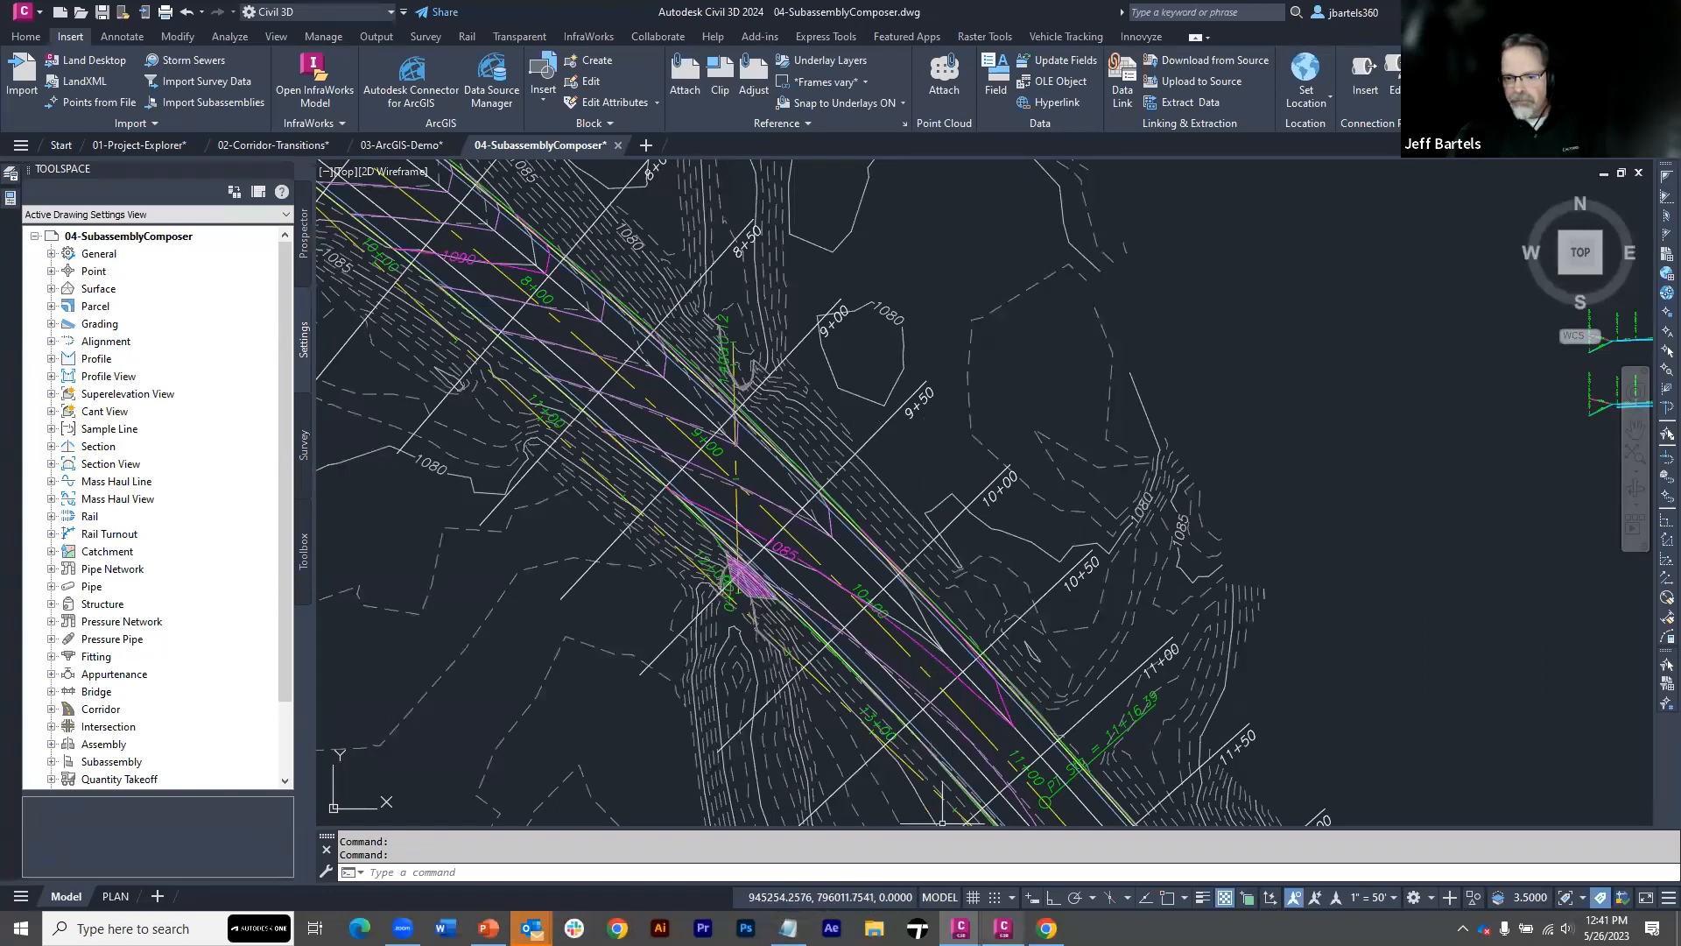
click(1002, 836)
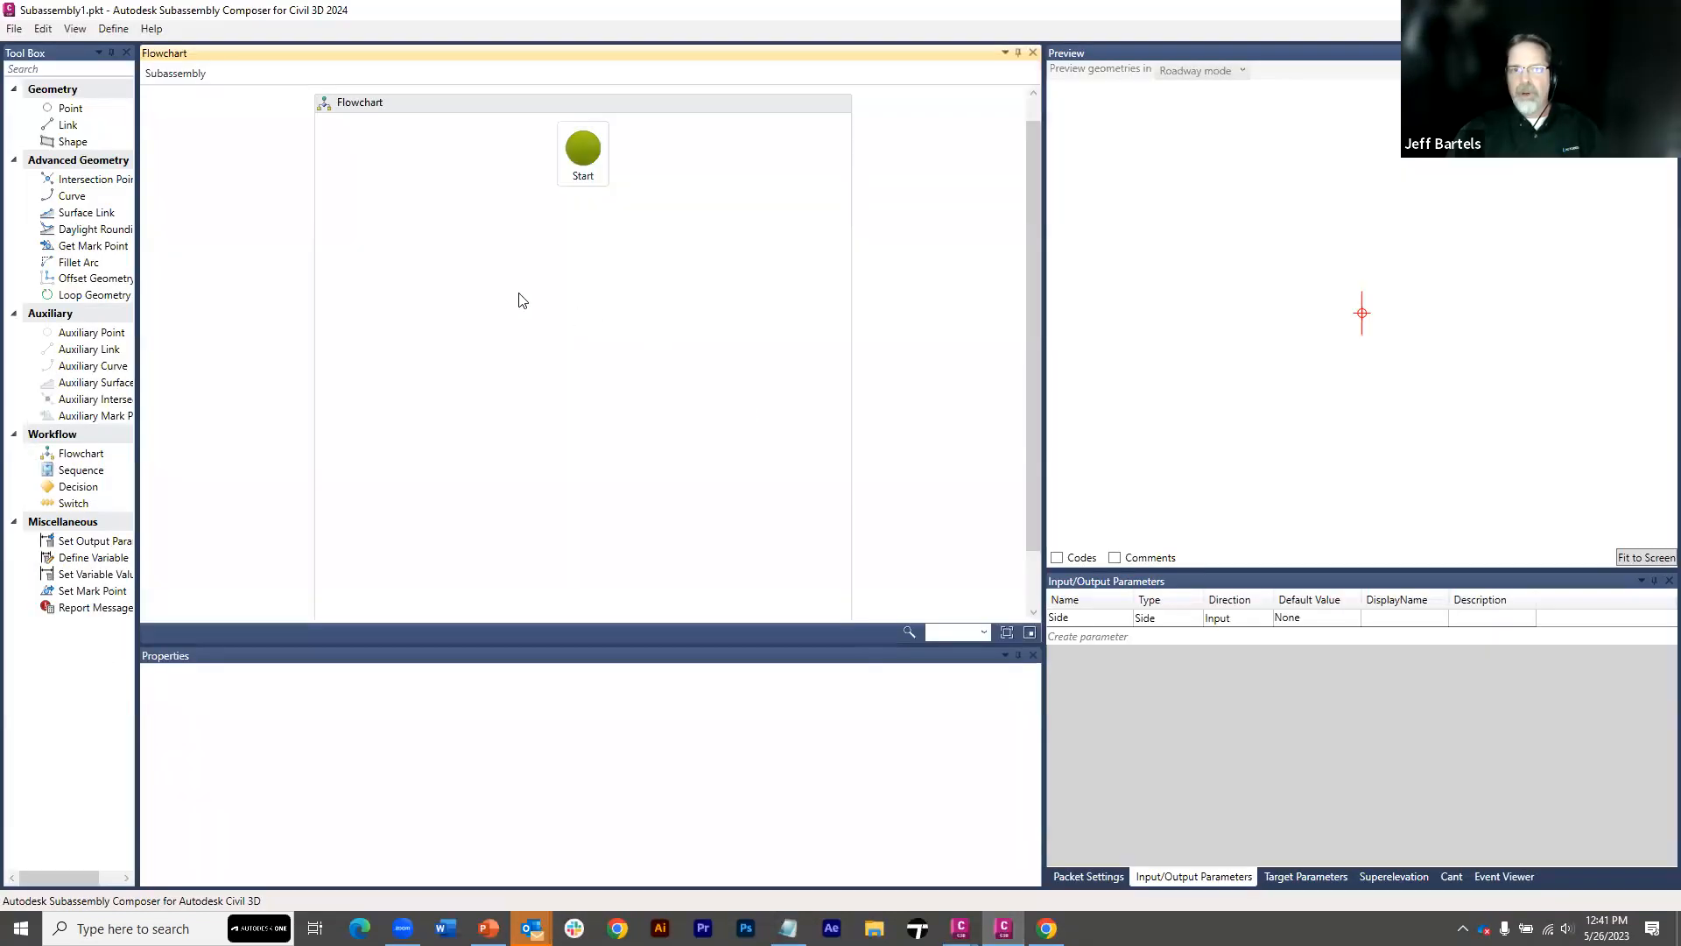
click(14, 31)
click(53, 71)
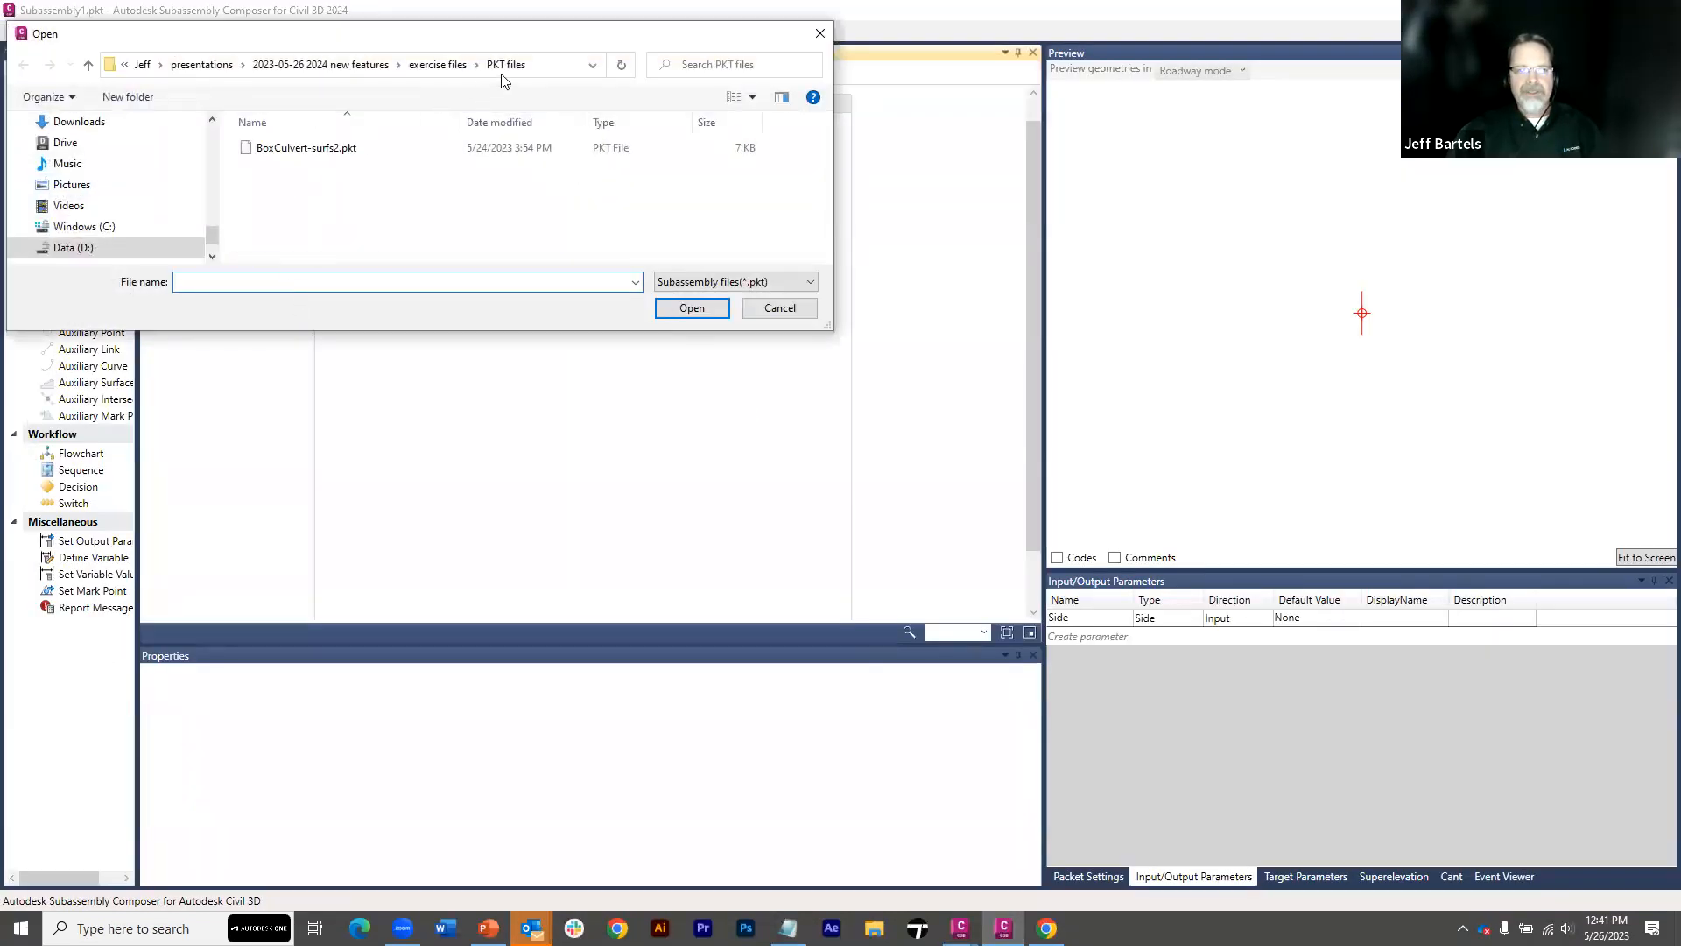
click(285, 150)
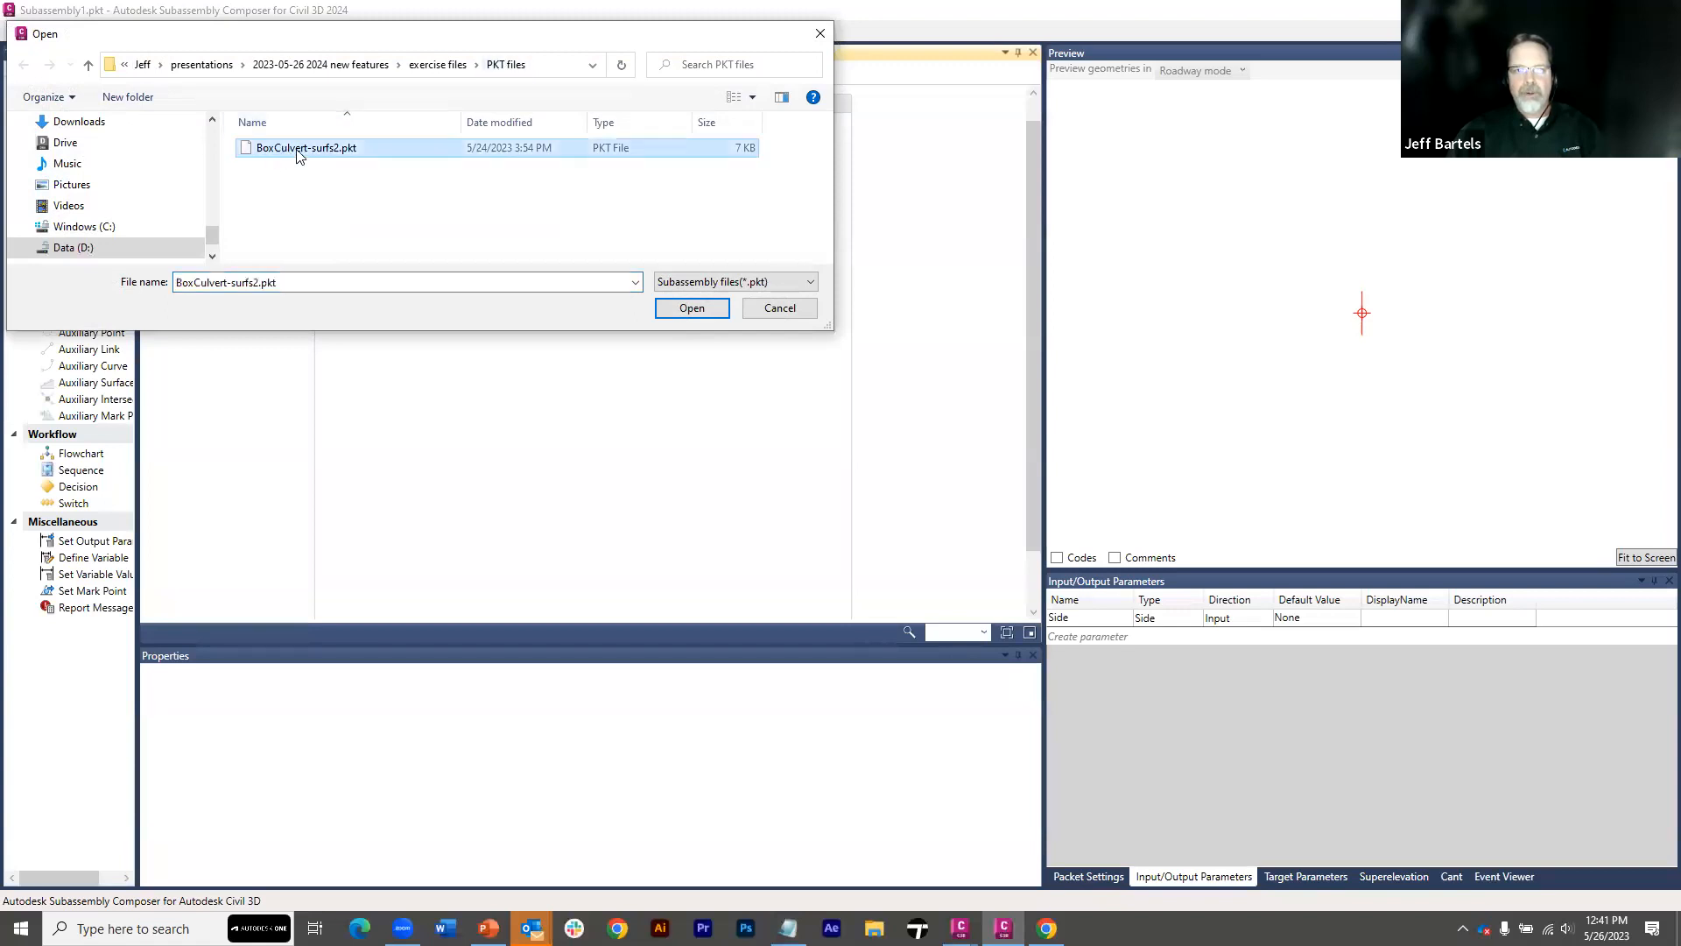
click(691, 308)
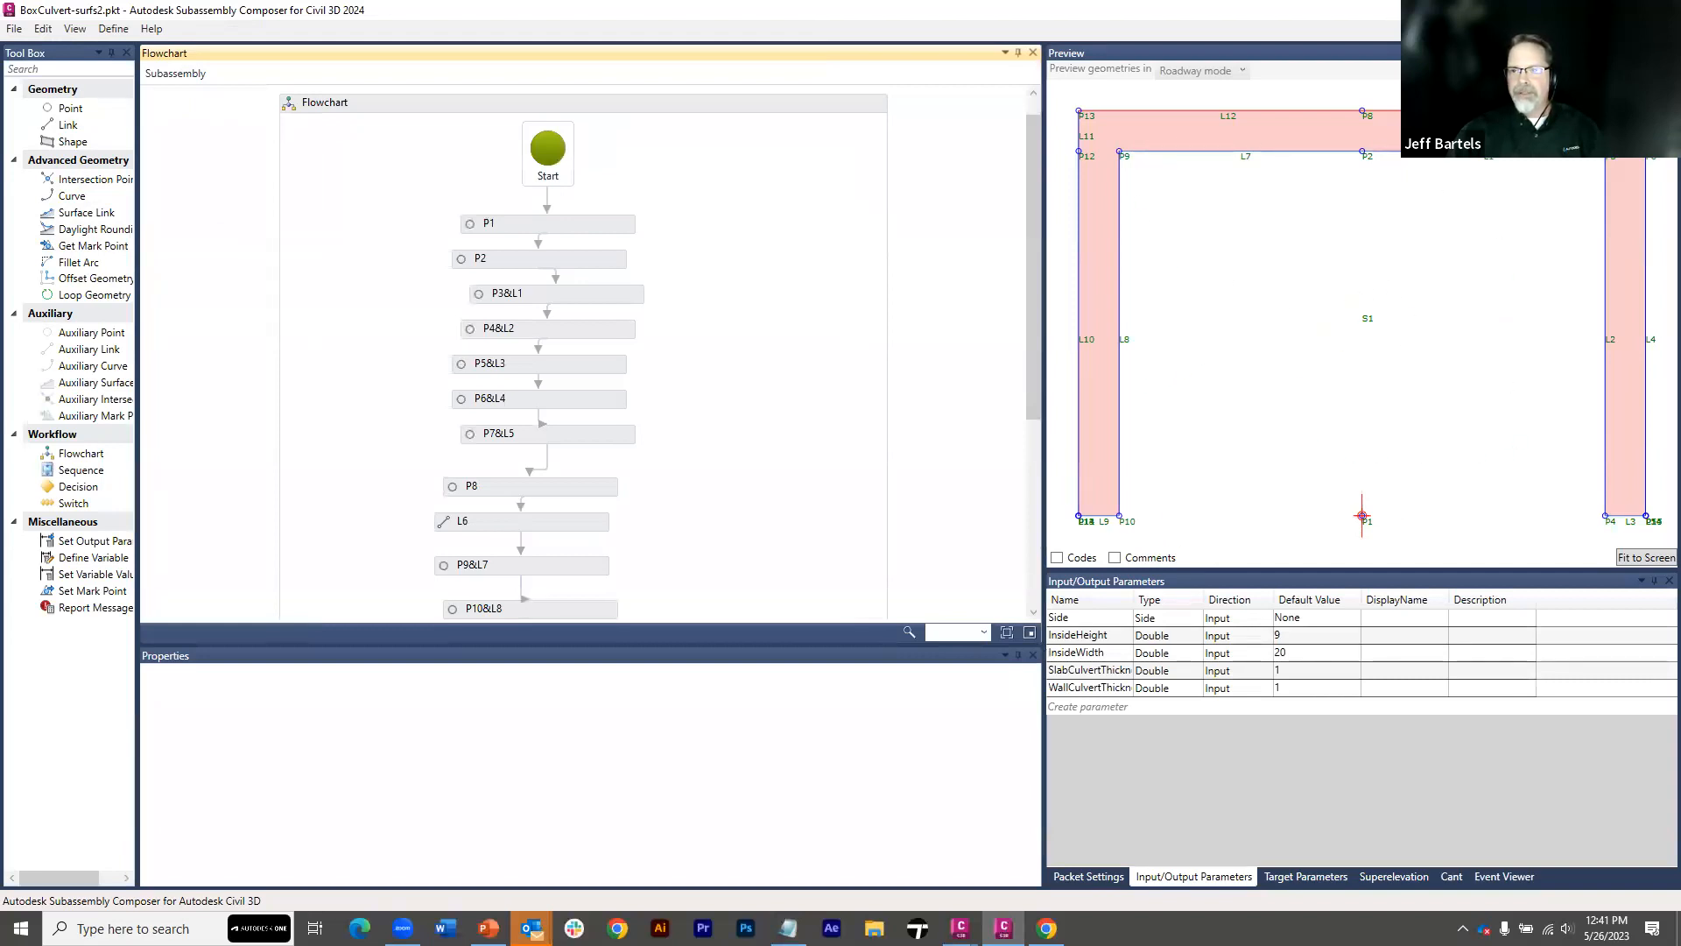
click(1579, 10)
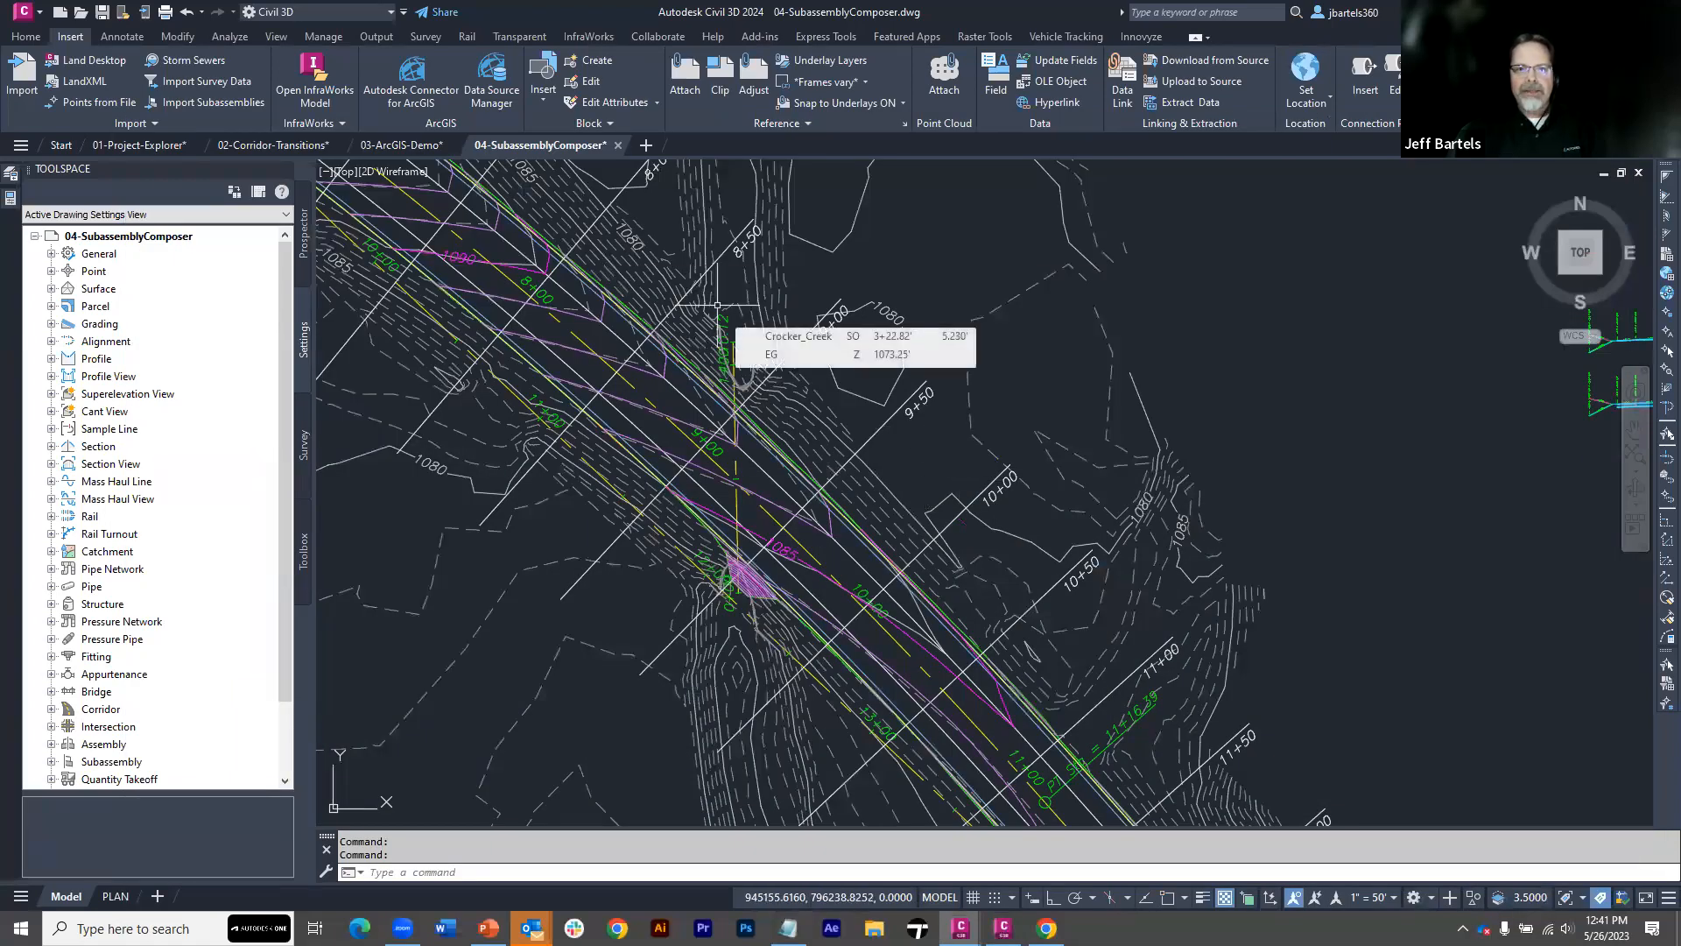
Create an Undivided Crowned Road assembly named Box-Culvert and place its baseline in the open area between stations 9+50 and 10+00
scroll(271, 125, up, 1)
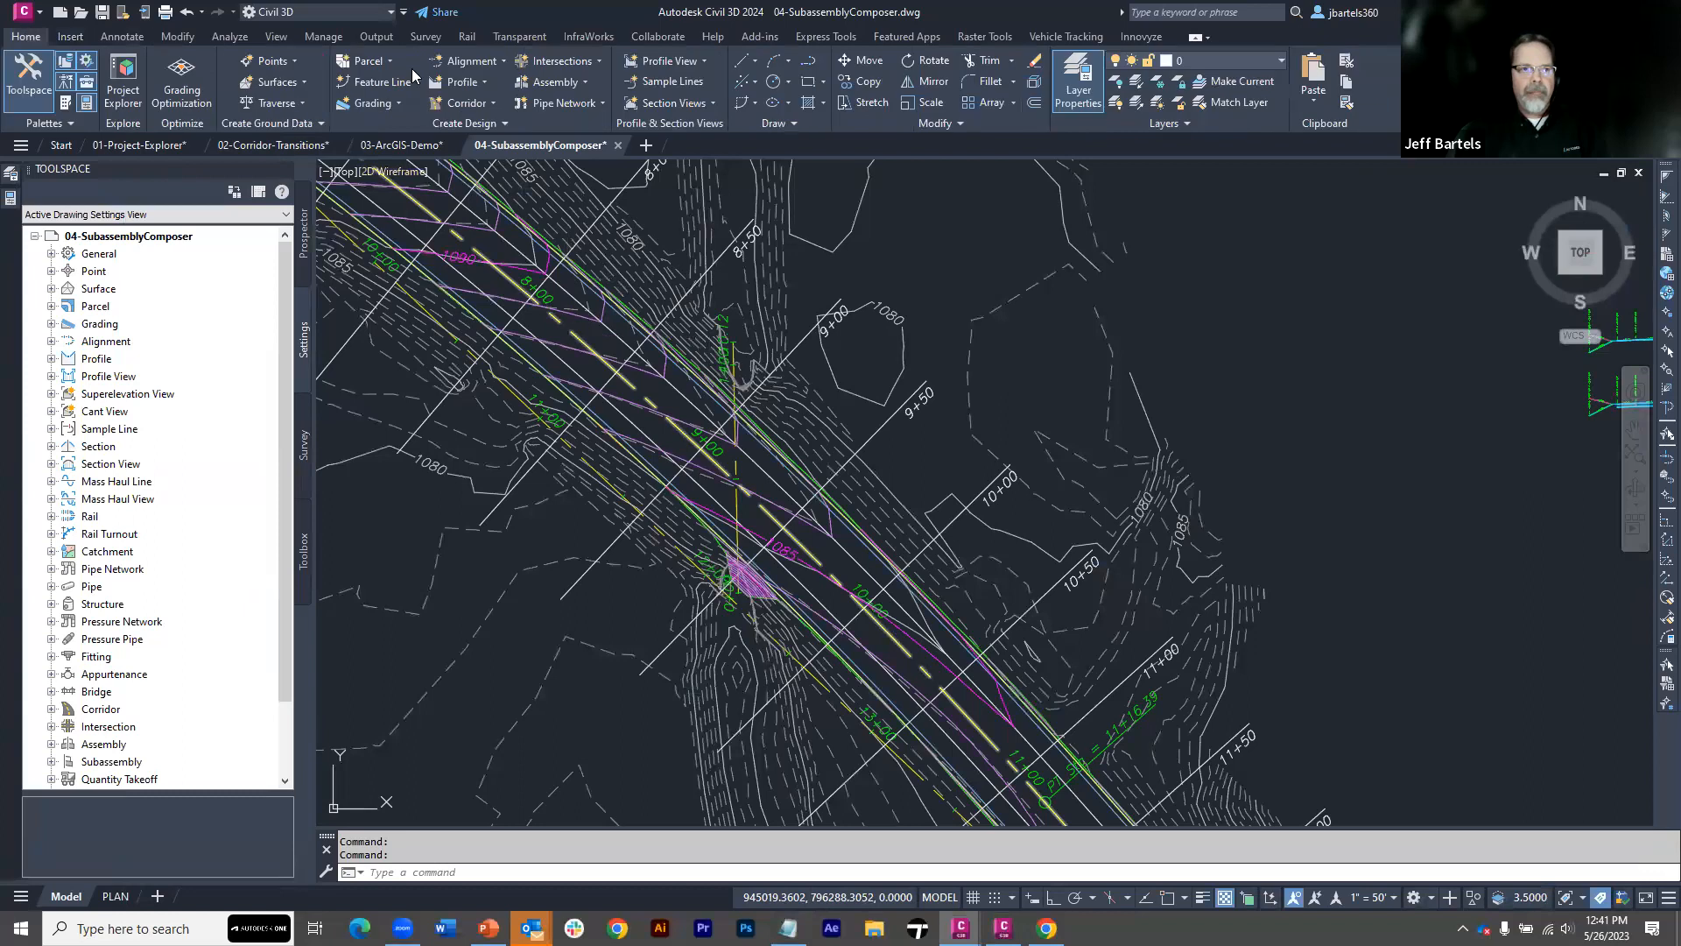
click(555, 81)
click(565, 107)
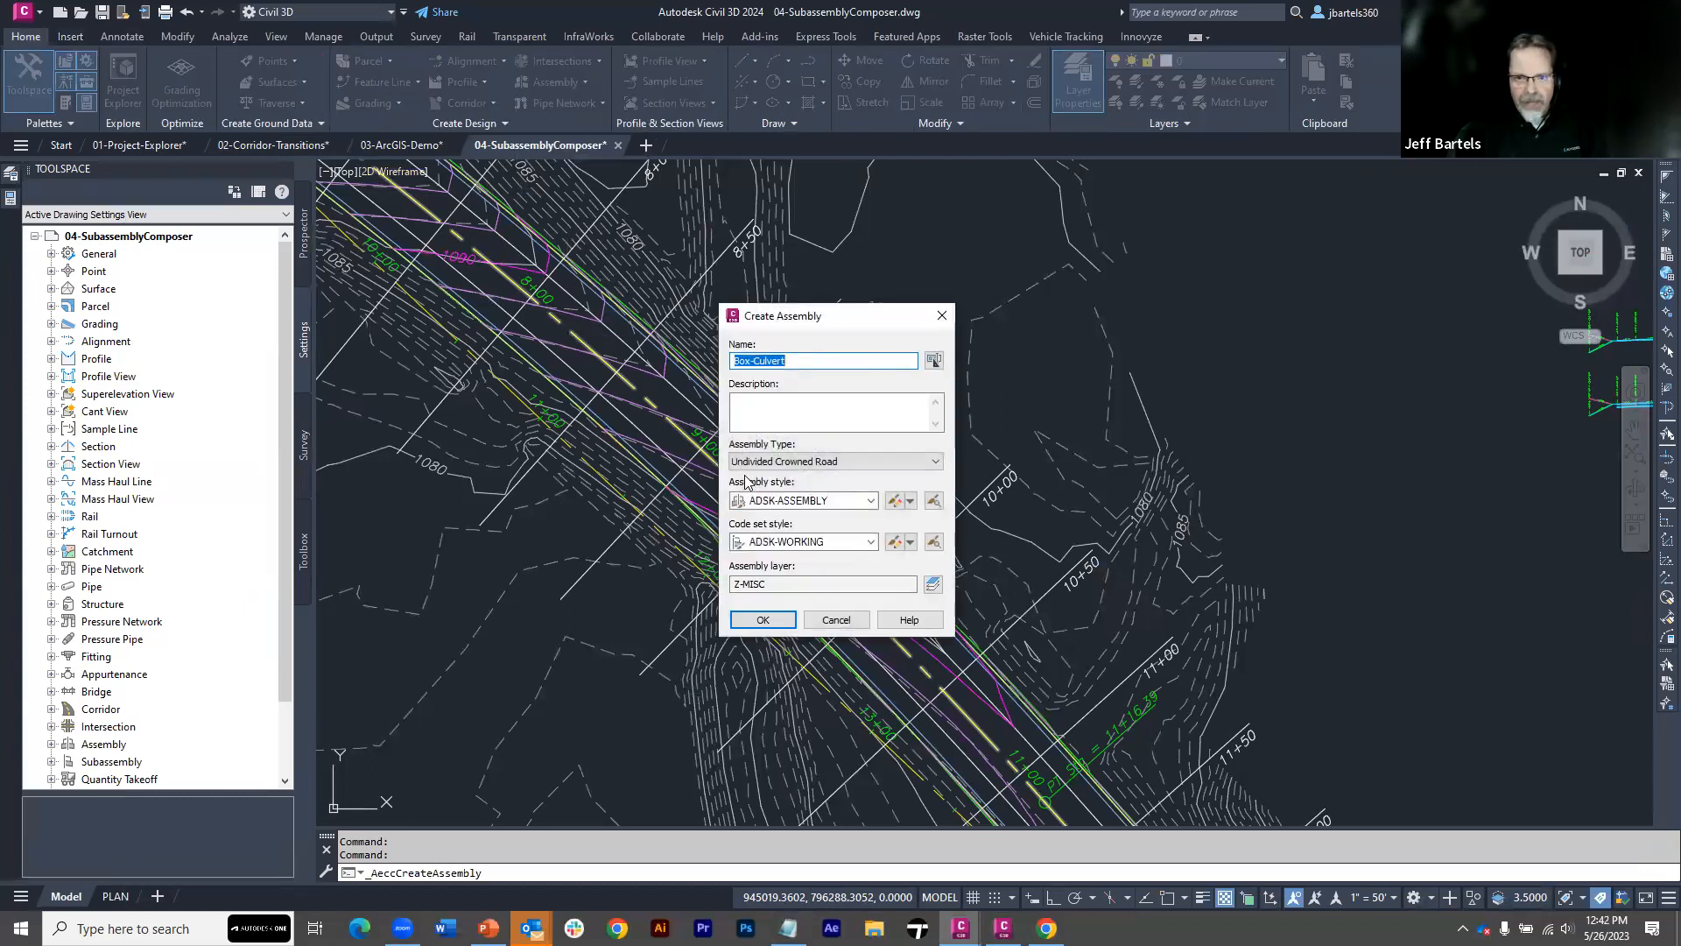
click(763, 619)
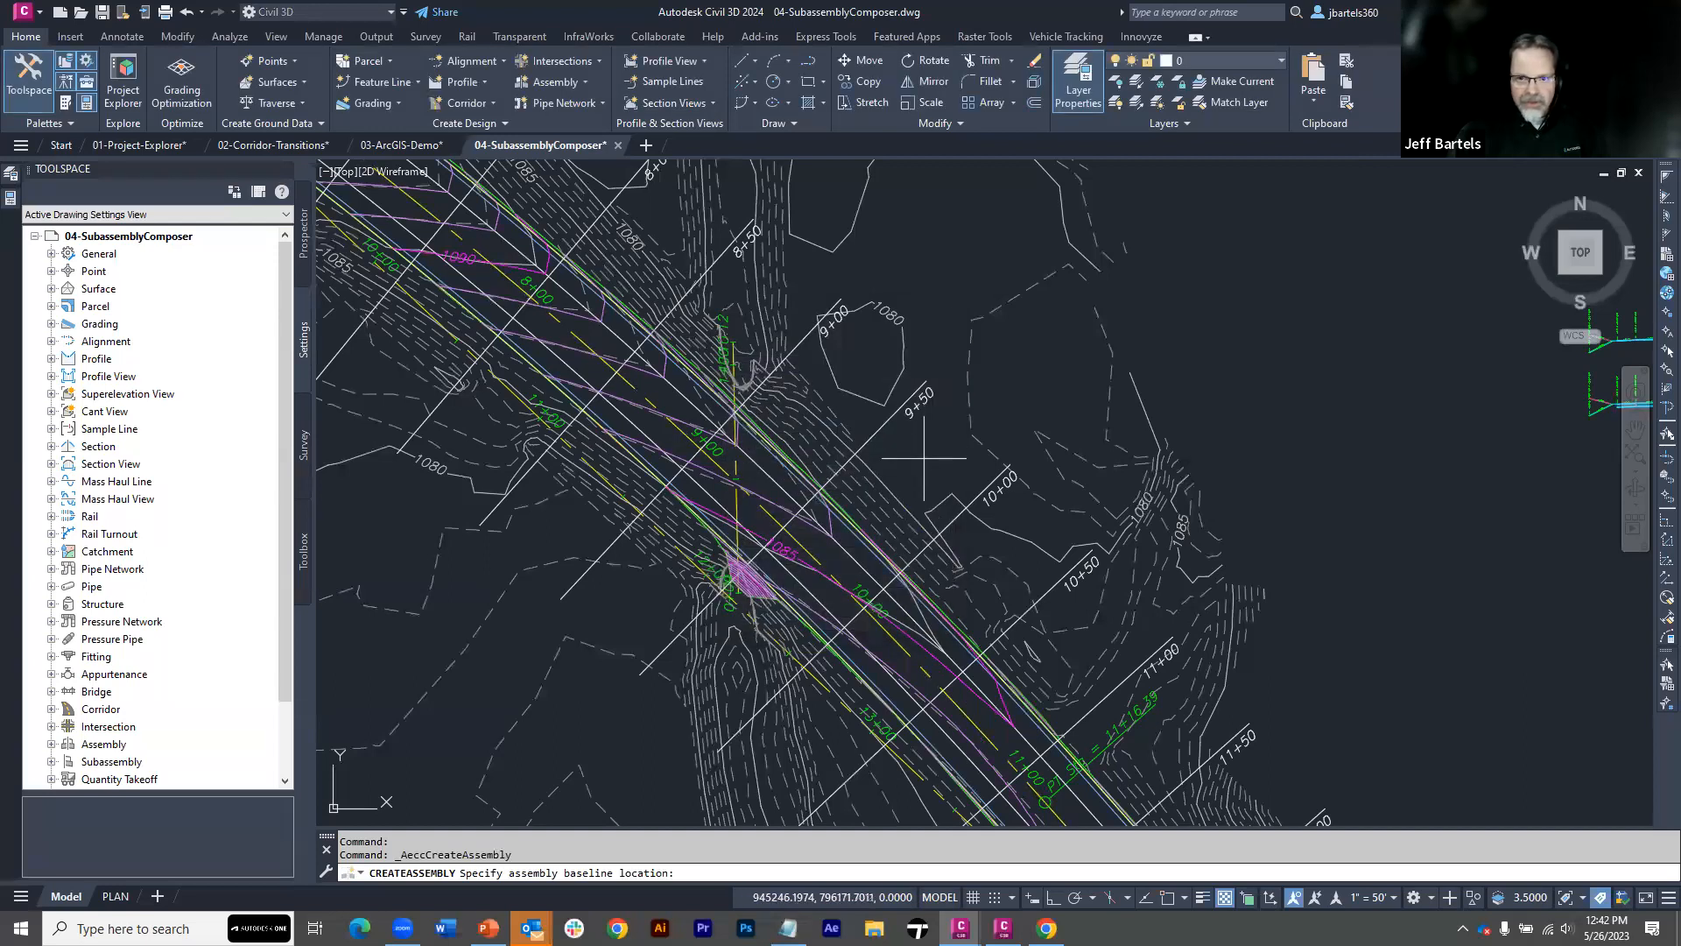
click(924, 448)
Select the Box-Culvert assembly baseline and show the Custom Parts group of the subassembly tool palettes
mouse_move(1048, 476)
middle_down()
mouse_move(810, 435)
mouse_move(750, 405)
middle_up()
drag(725, 364, 691, 377)
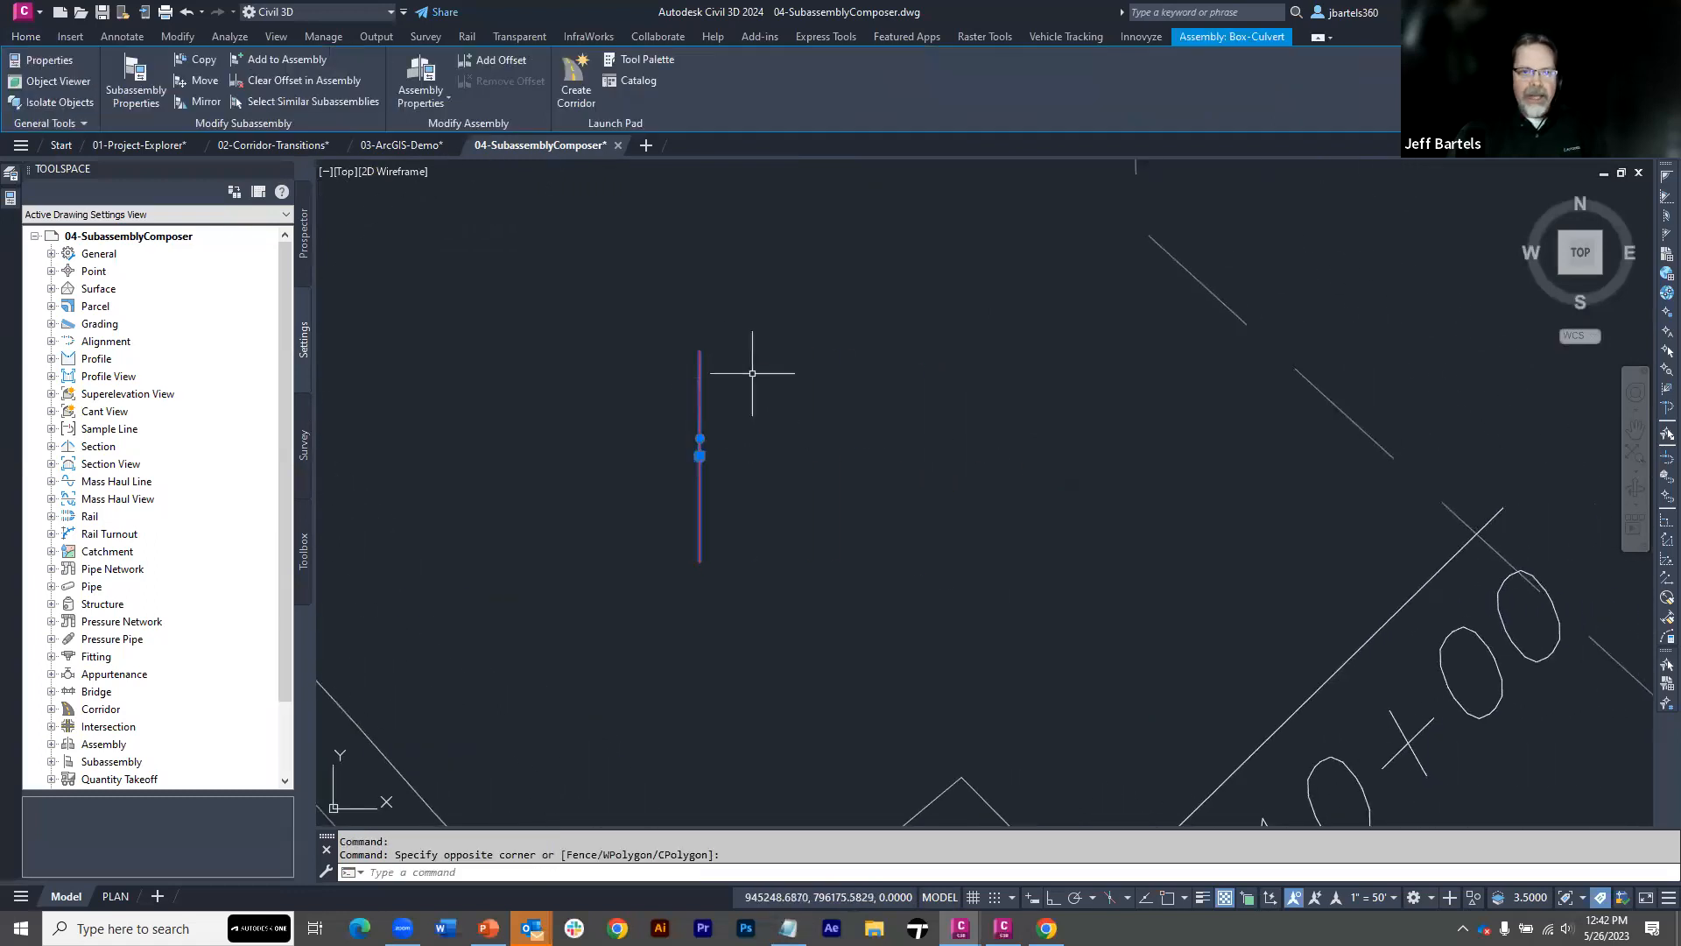
click(639, 58)
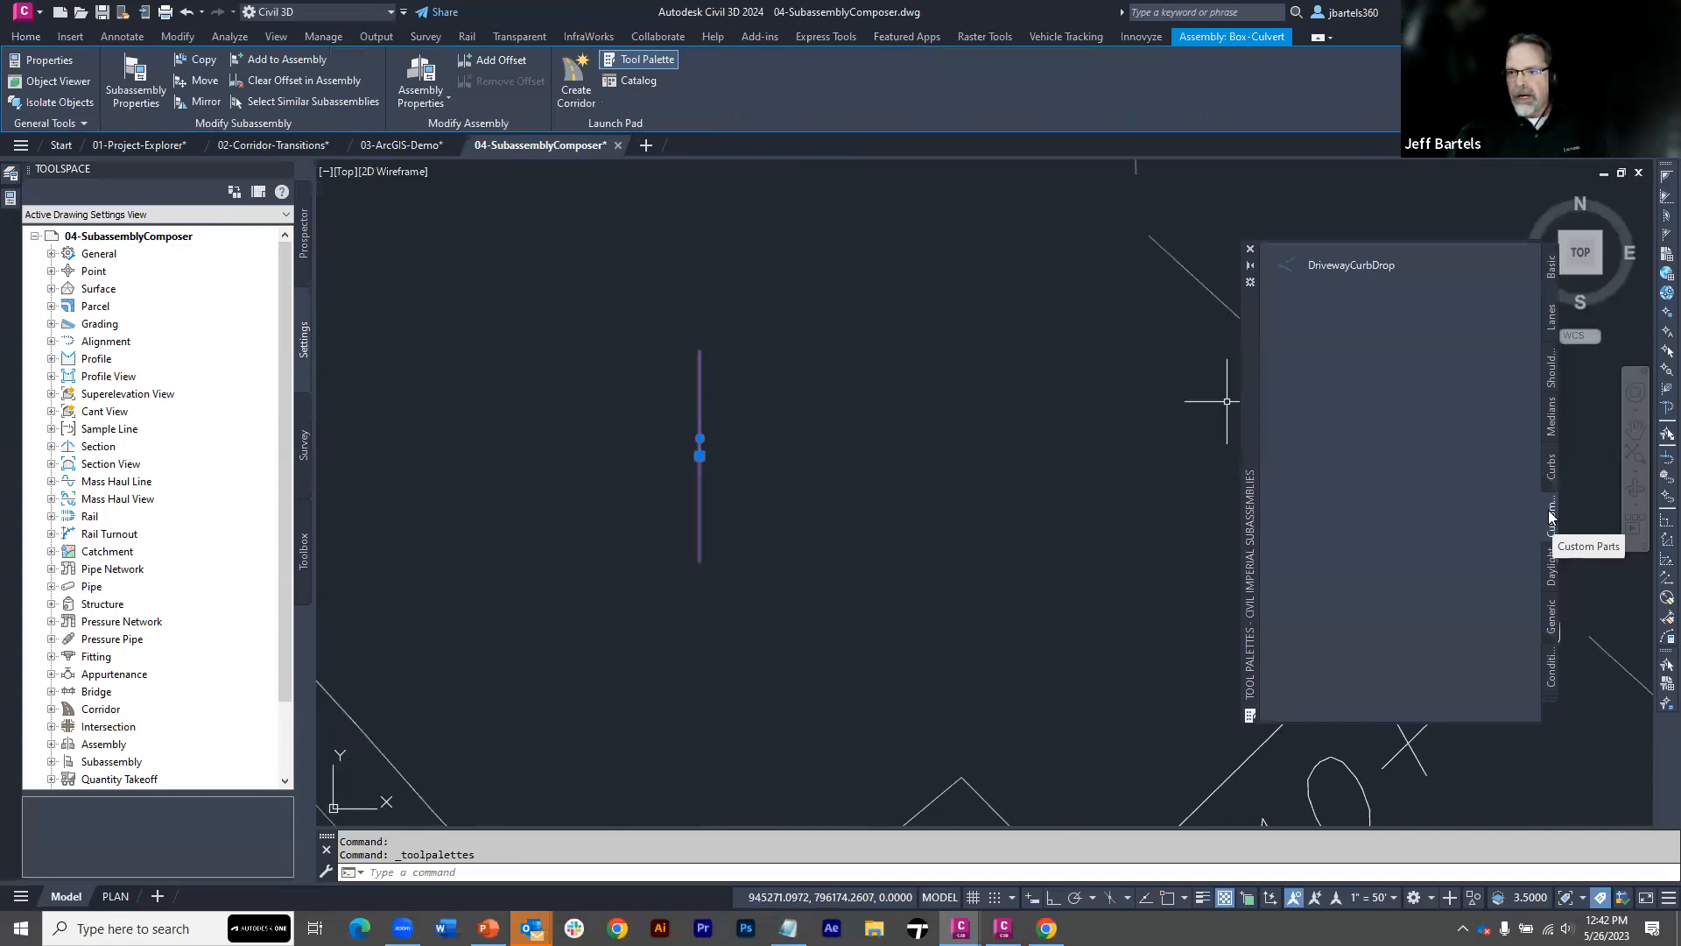
right_click(1552, 463)
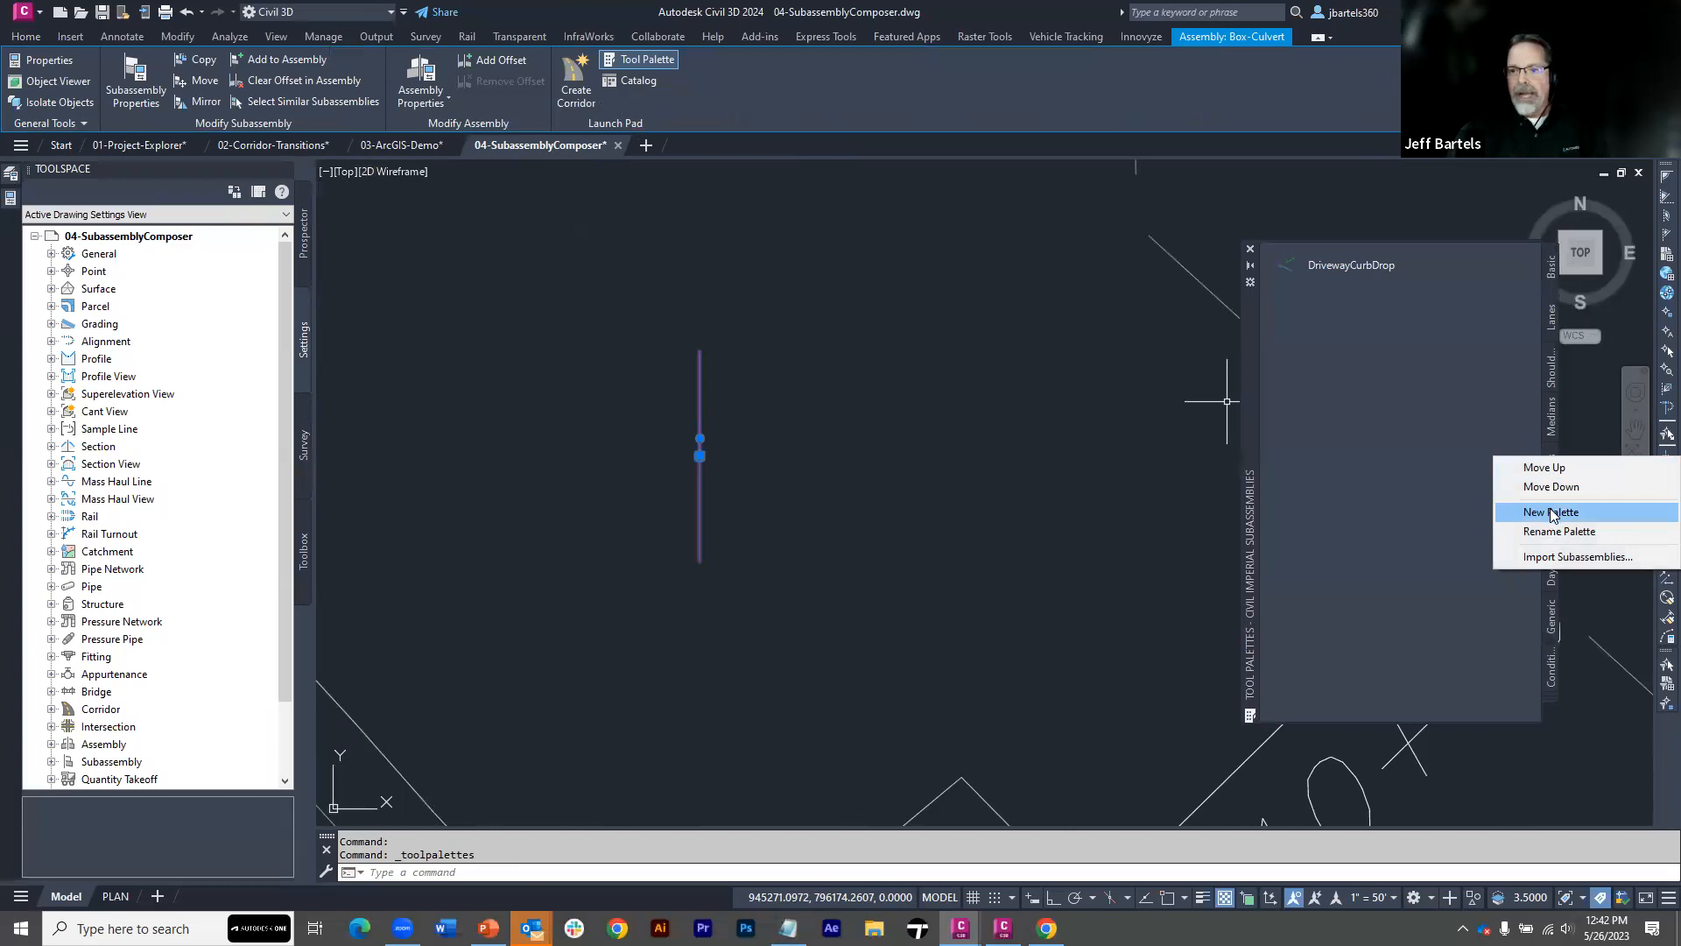
click(1477, 507)
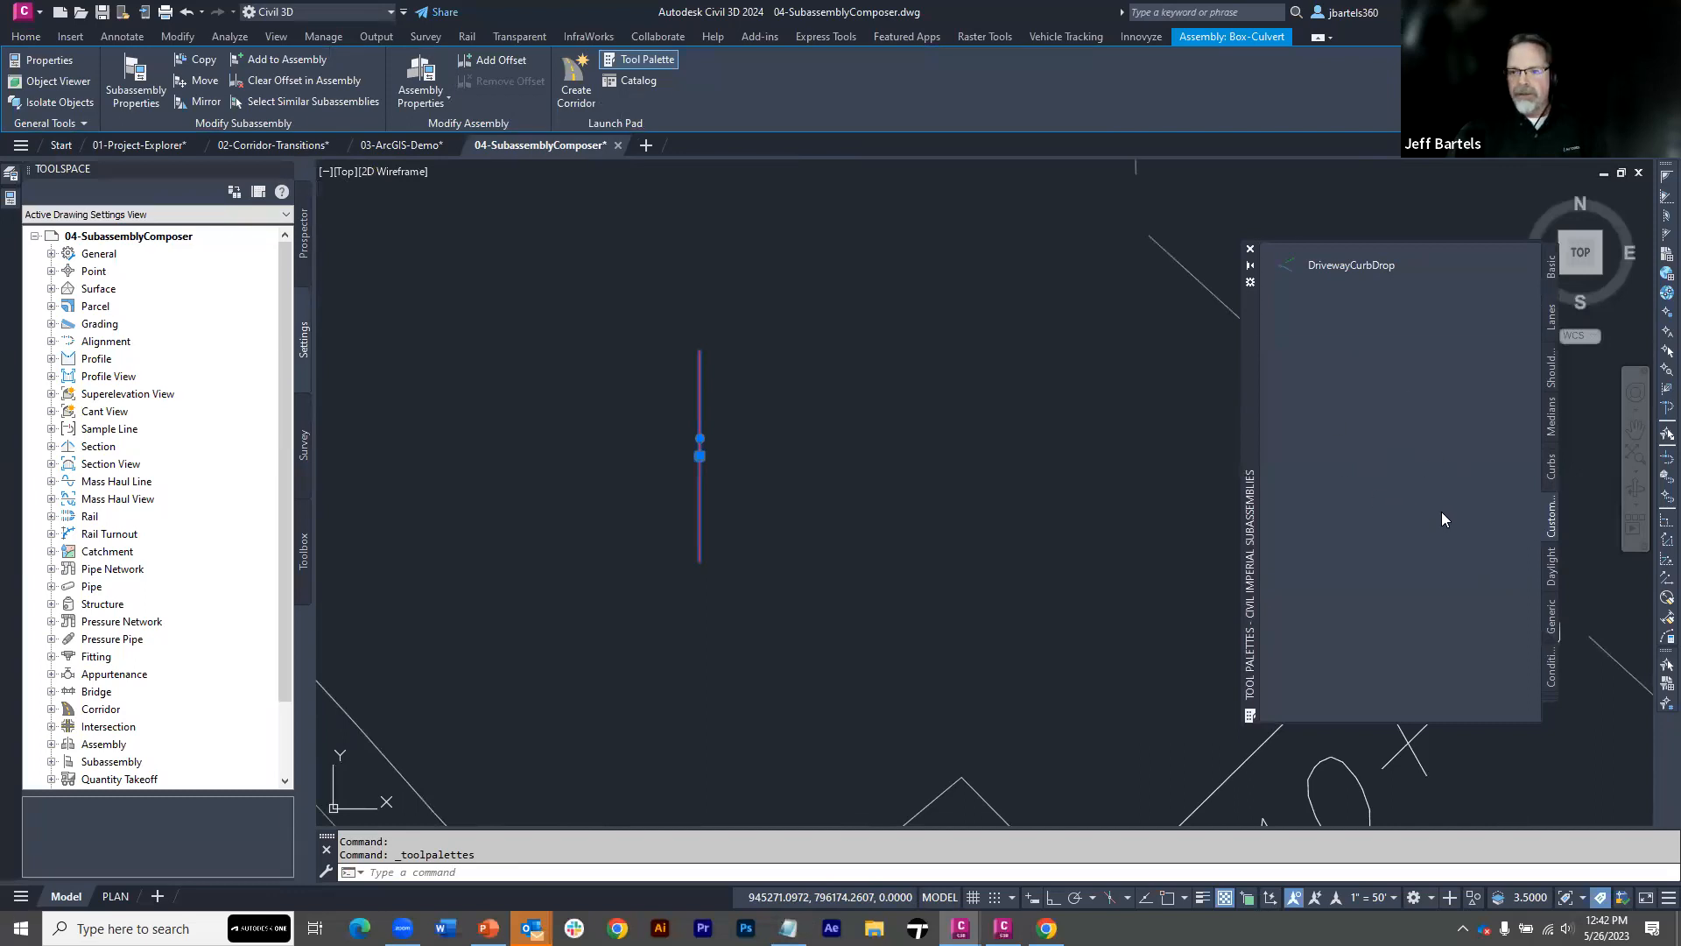
Import BoxCulvert-surfs2.pkt from the PKT files folder into the Custom Parts palette, linked directly to the .pkt file
right_click(1549, 517)
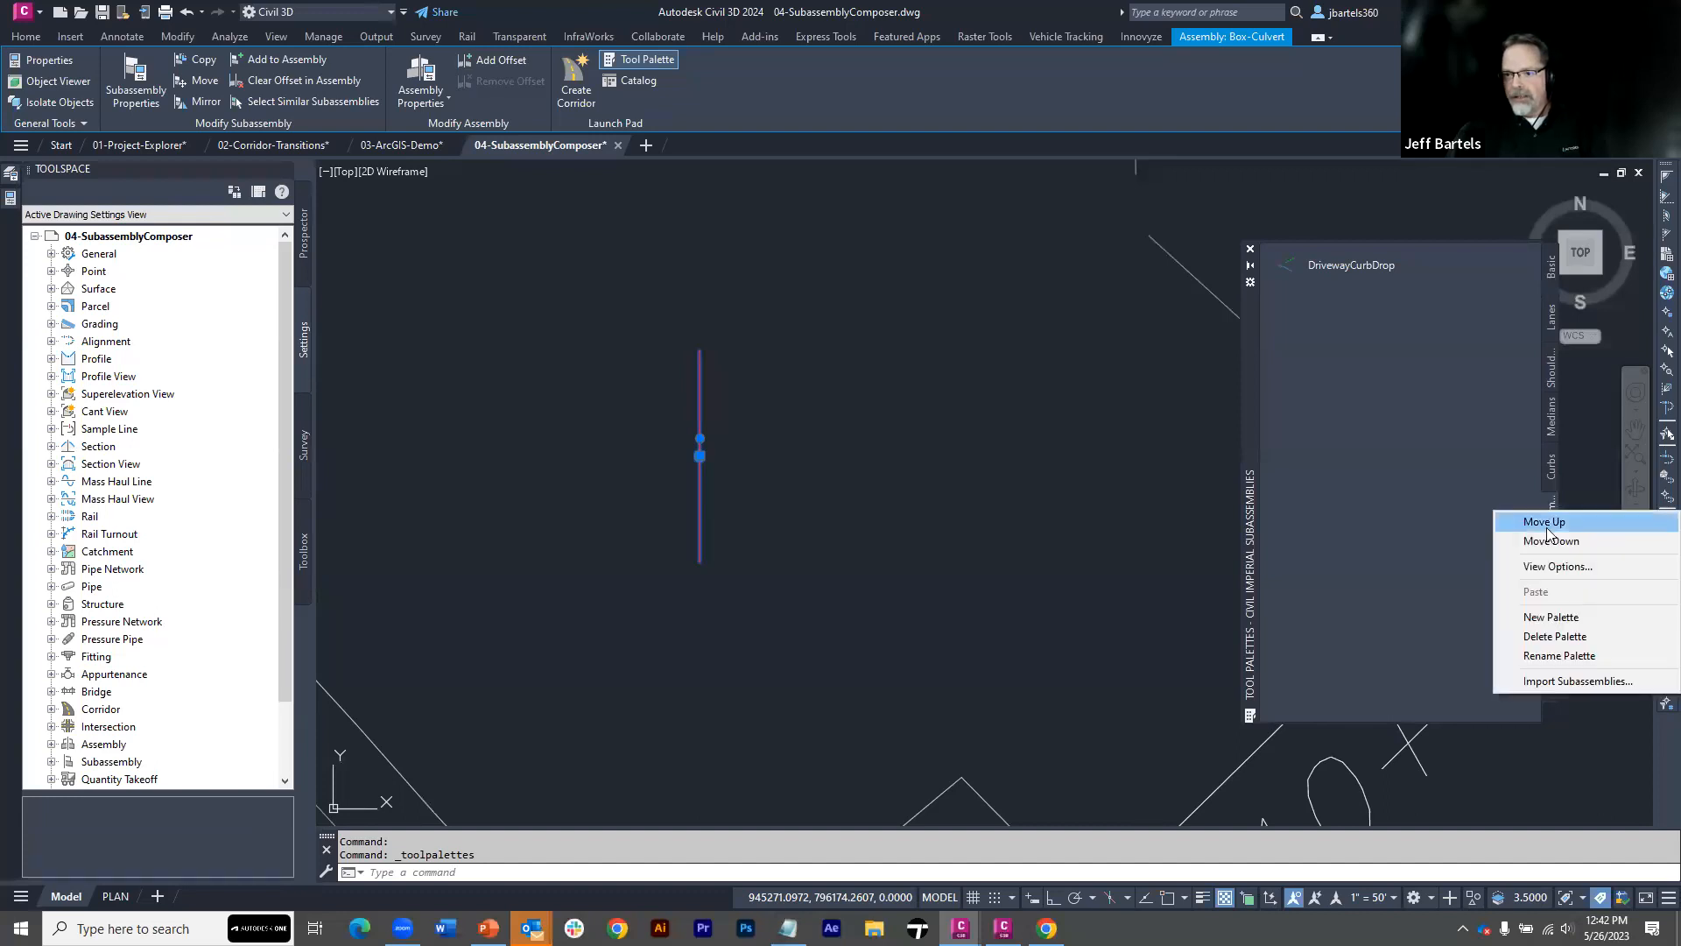
click(1560, 680)
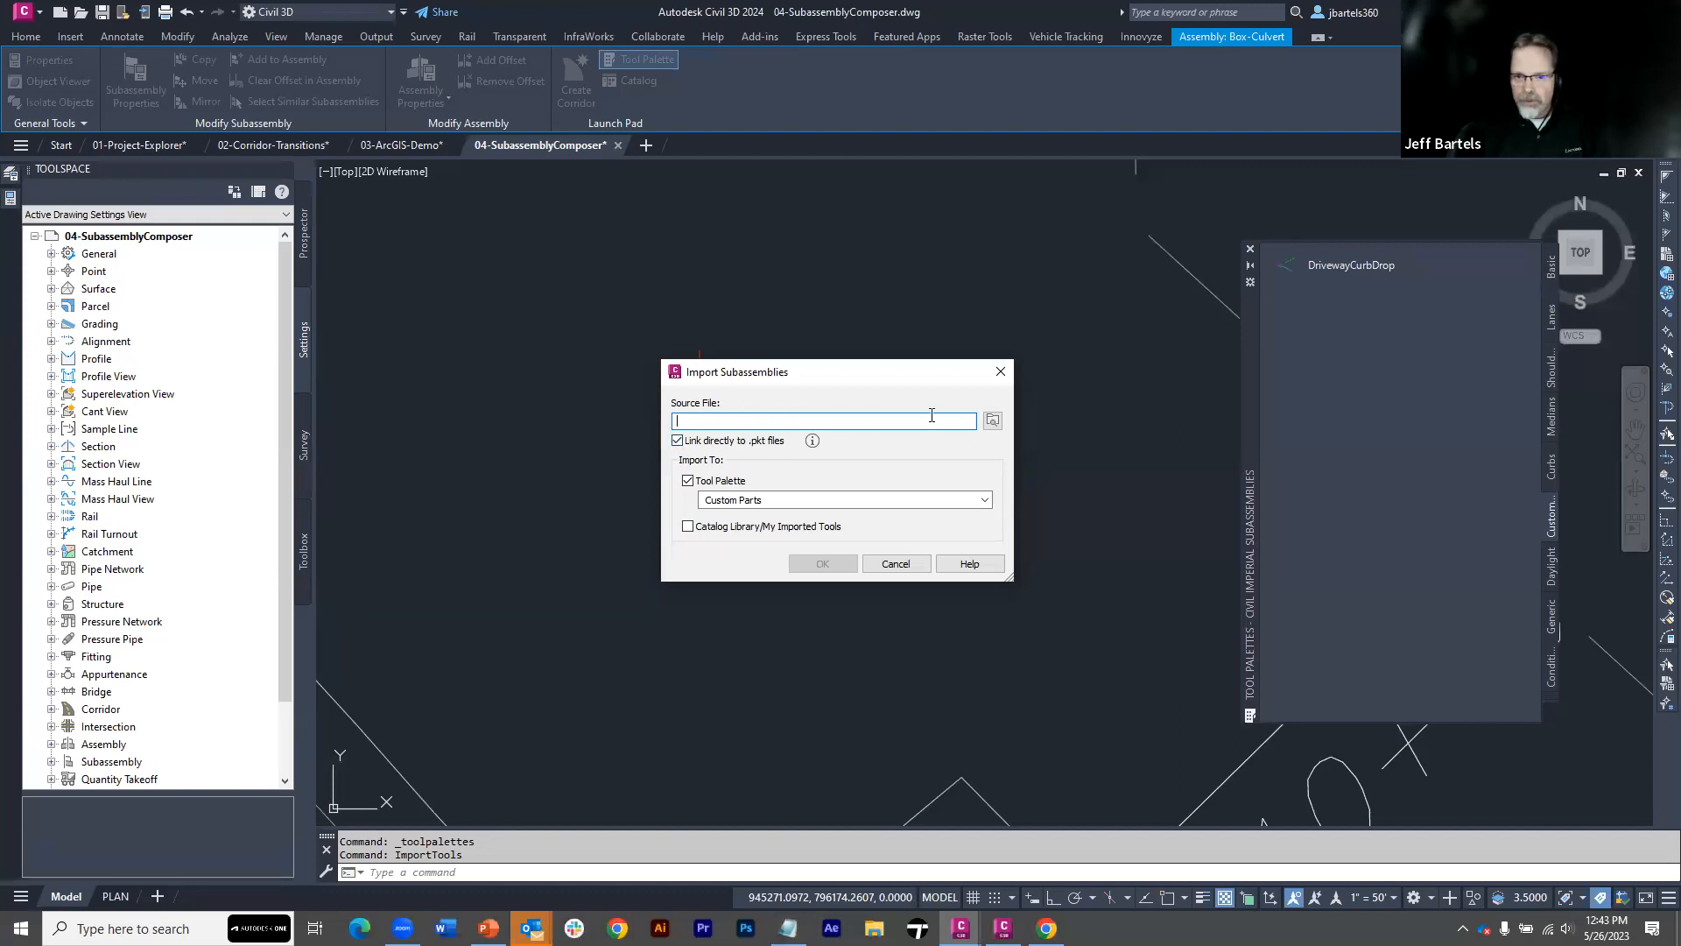
click(994, 422)
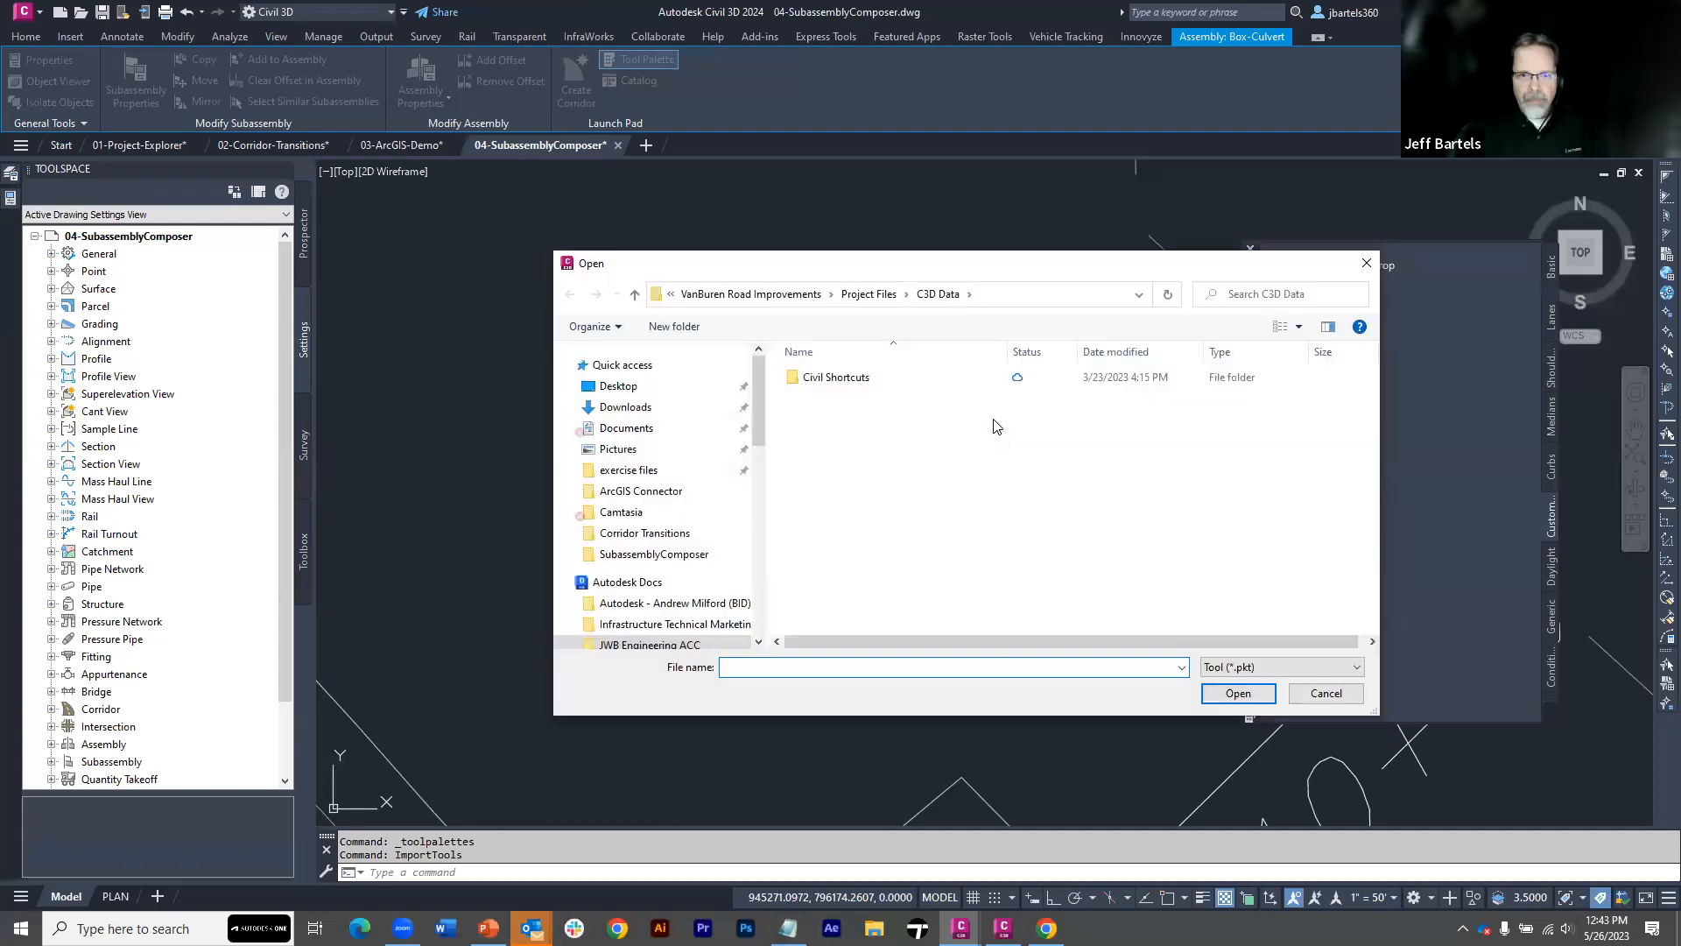
click(657, 470)
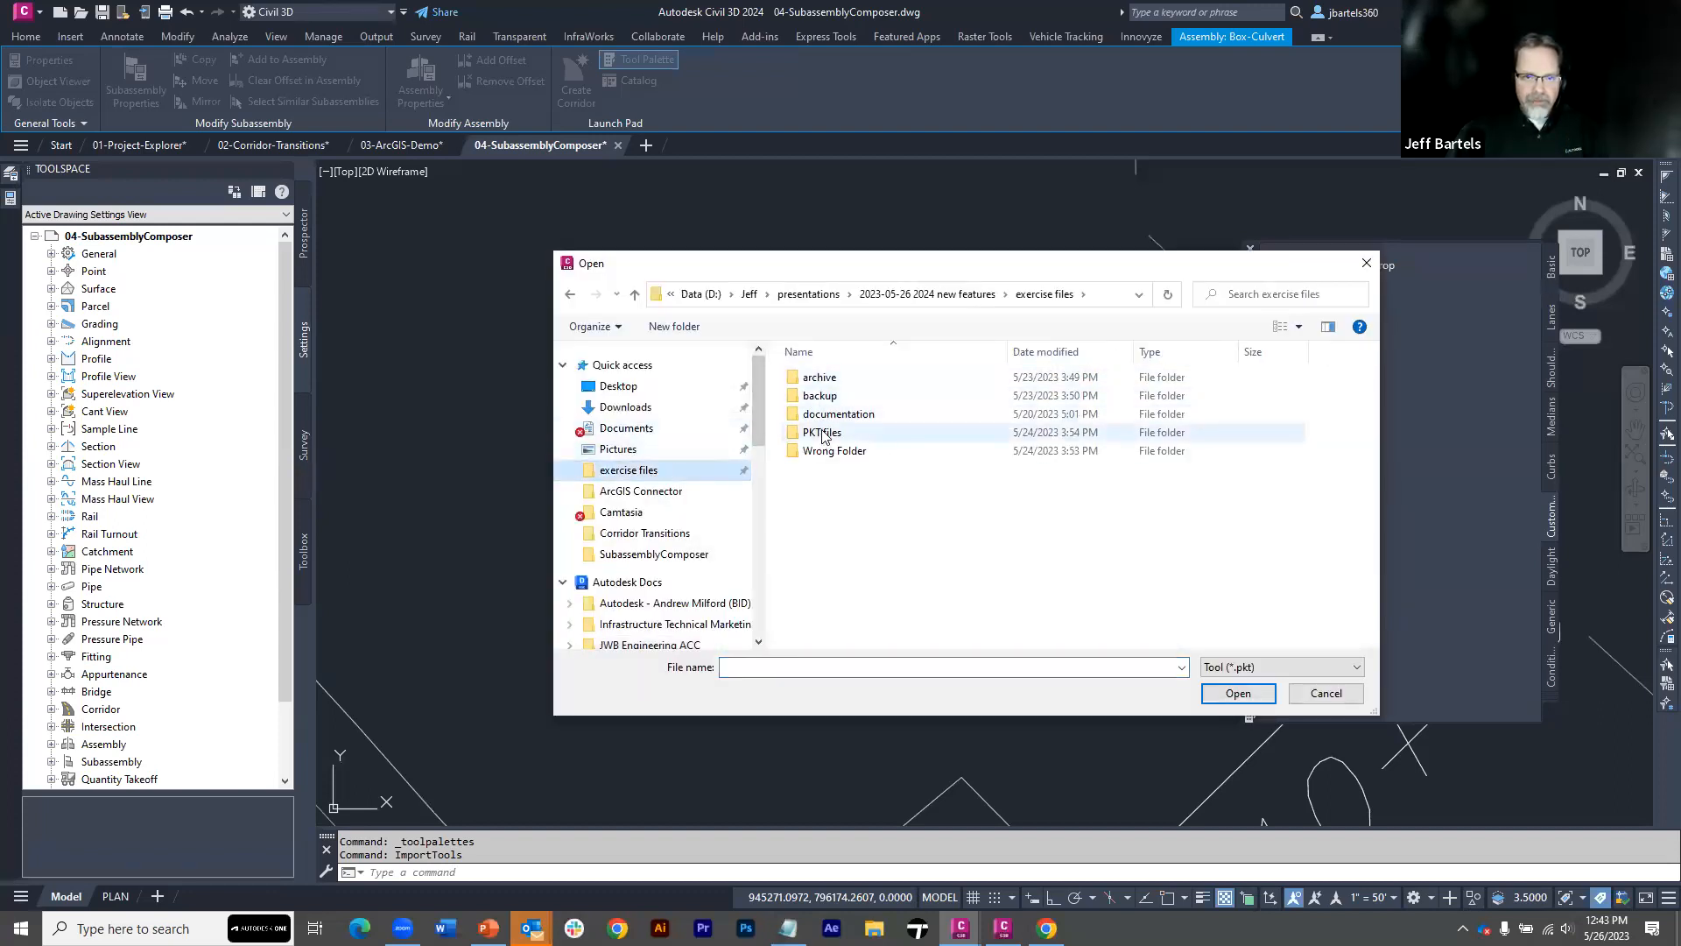
double_click(822, 433)
click(831, 380)
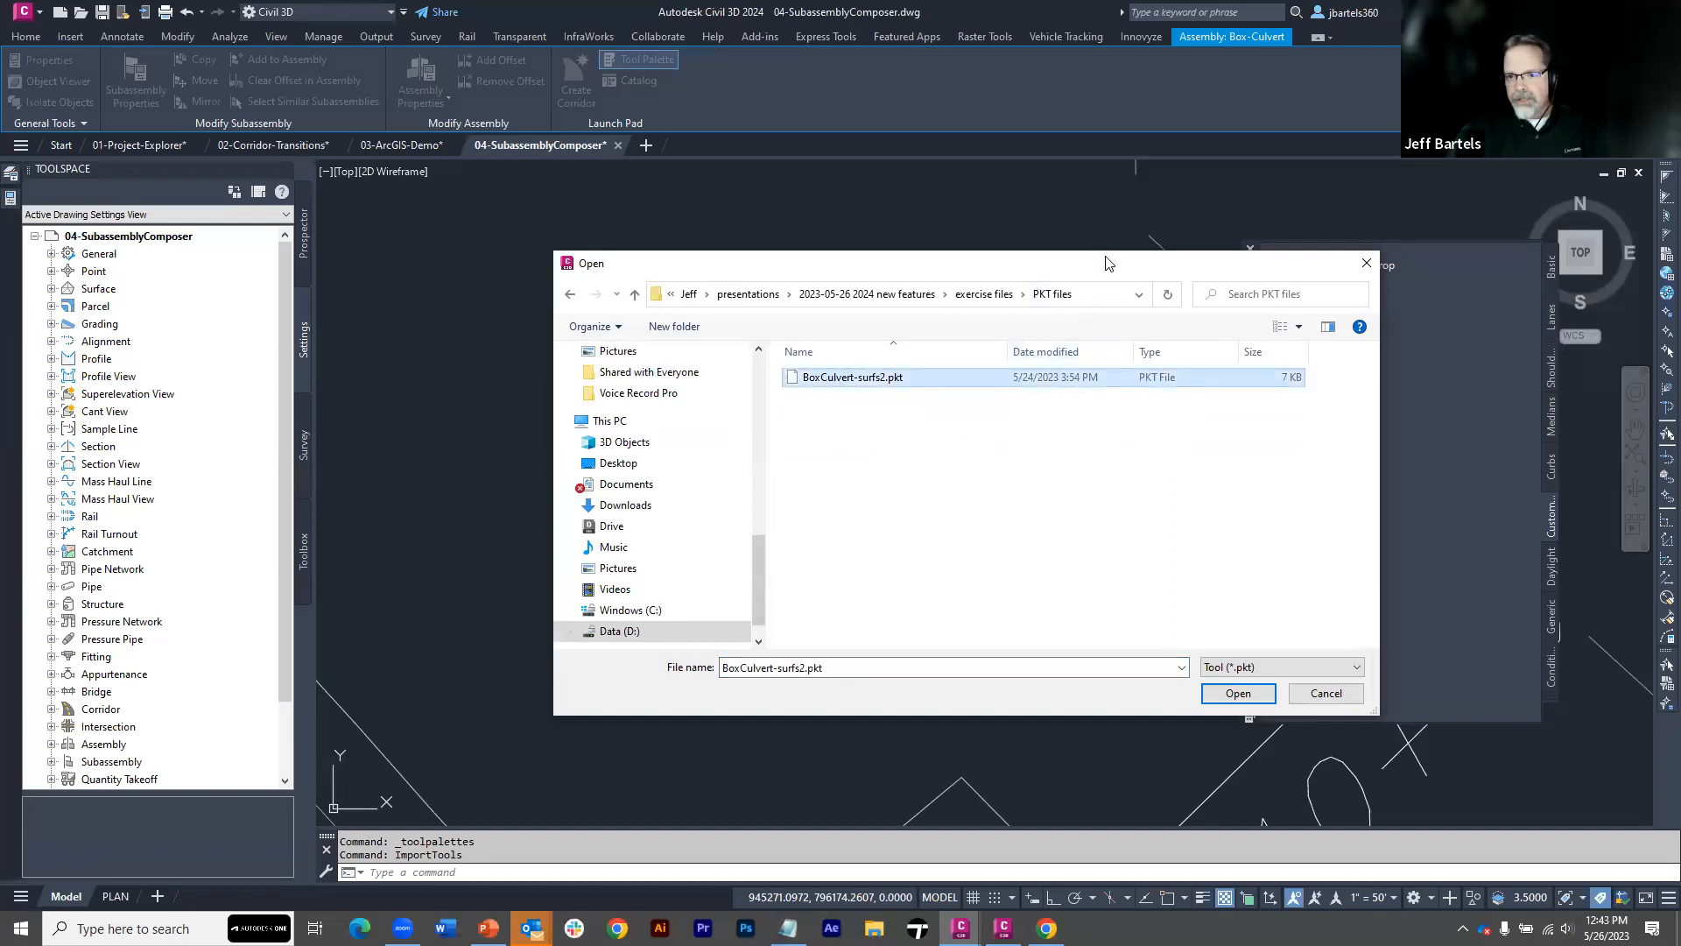
drag(1108, 263, 1104, 181)
click(1236, 613)
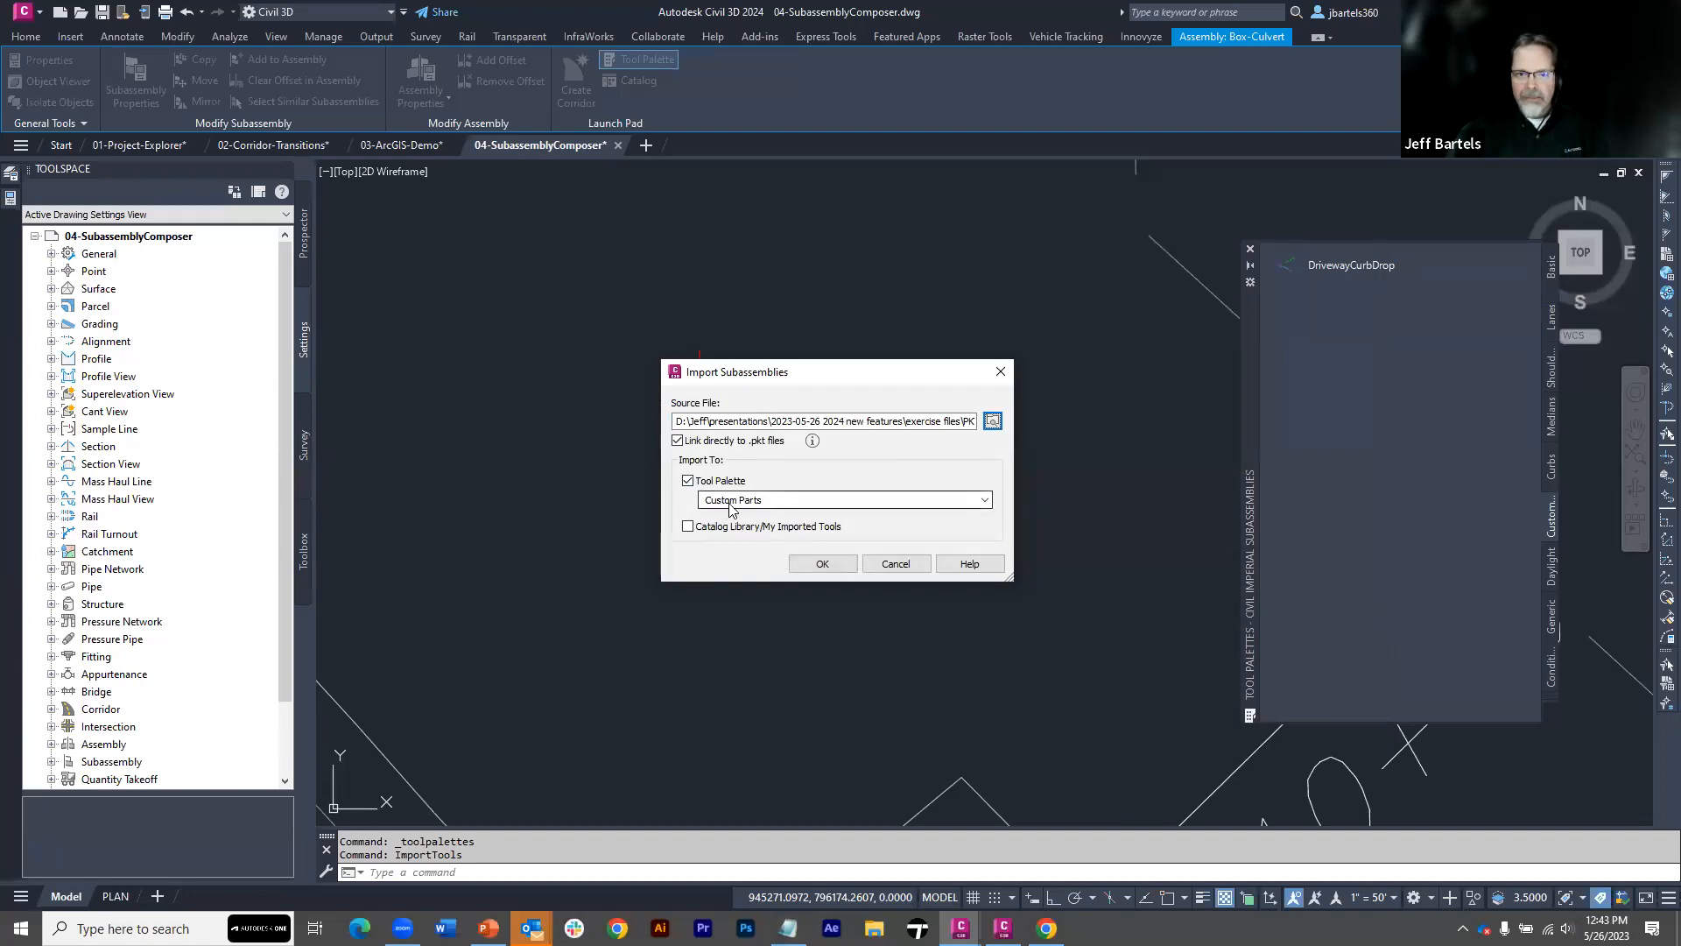
click(822, 563)
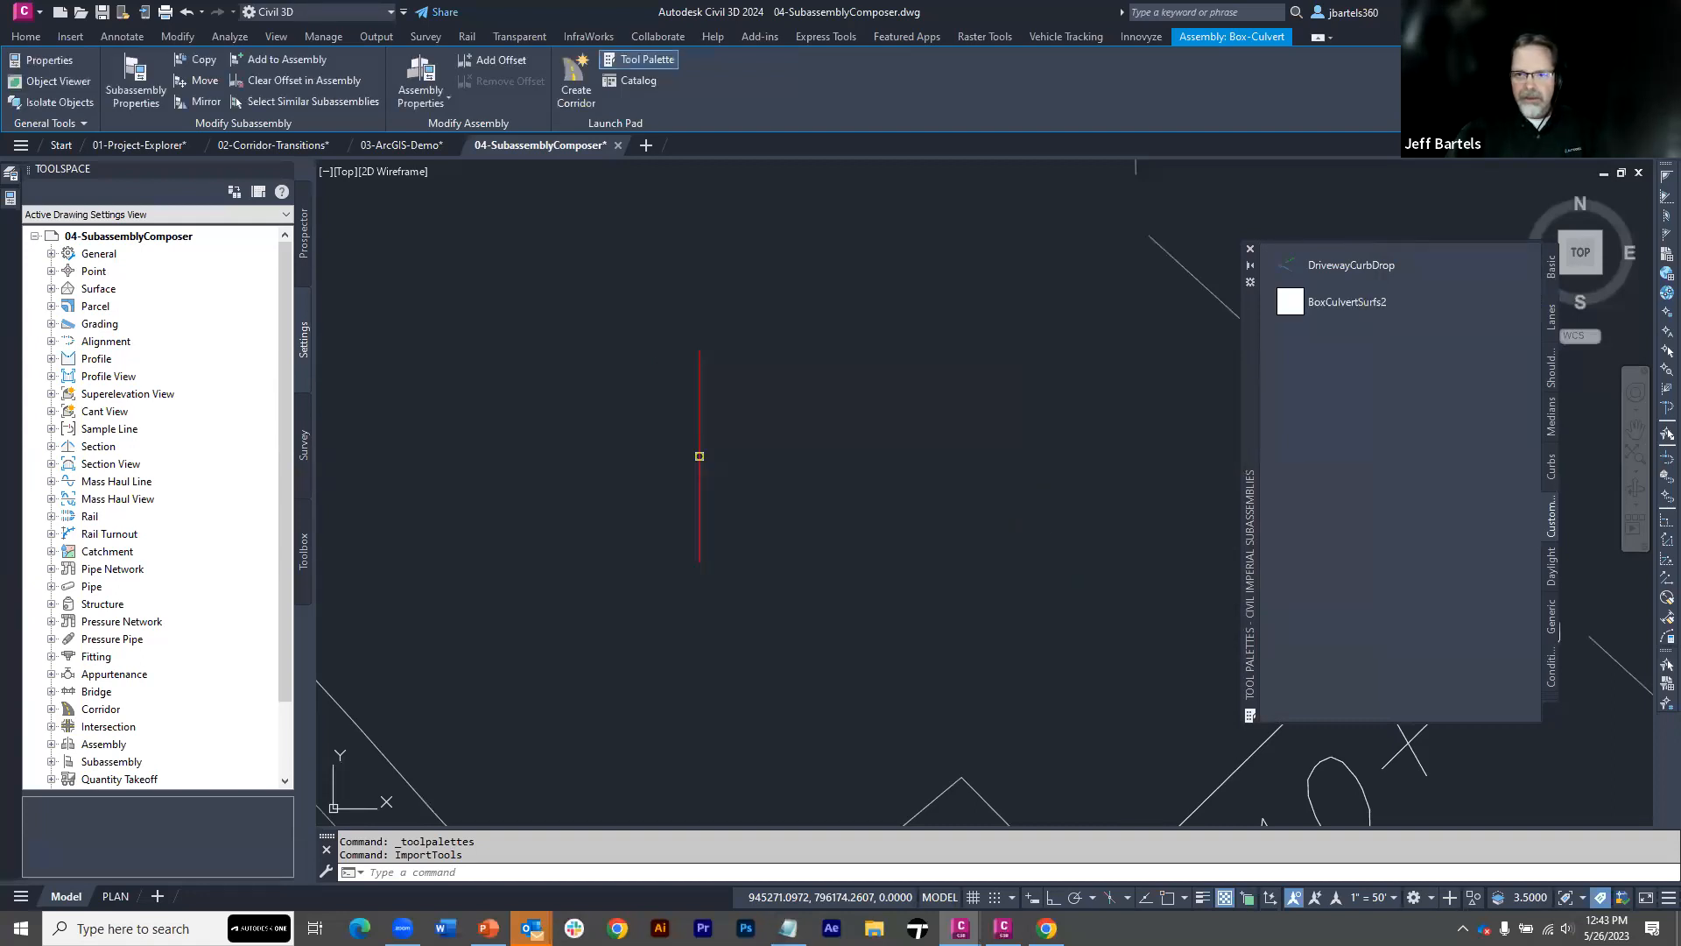
Refresh the image of the imported BoxCulvertSurfs2 tool on the Custom Parts palette
right_click(1318, 304)
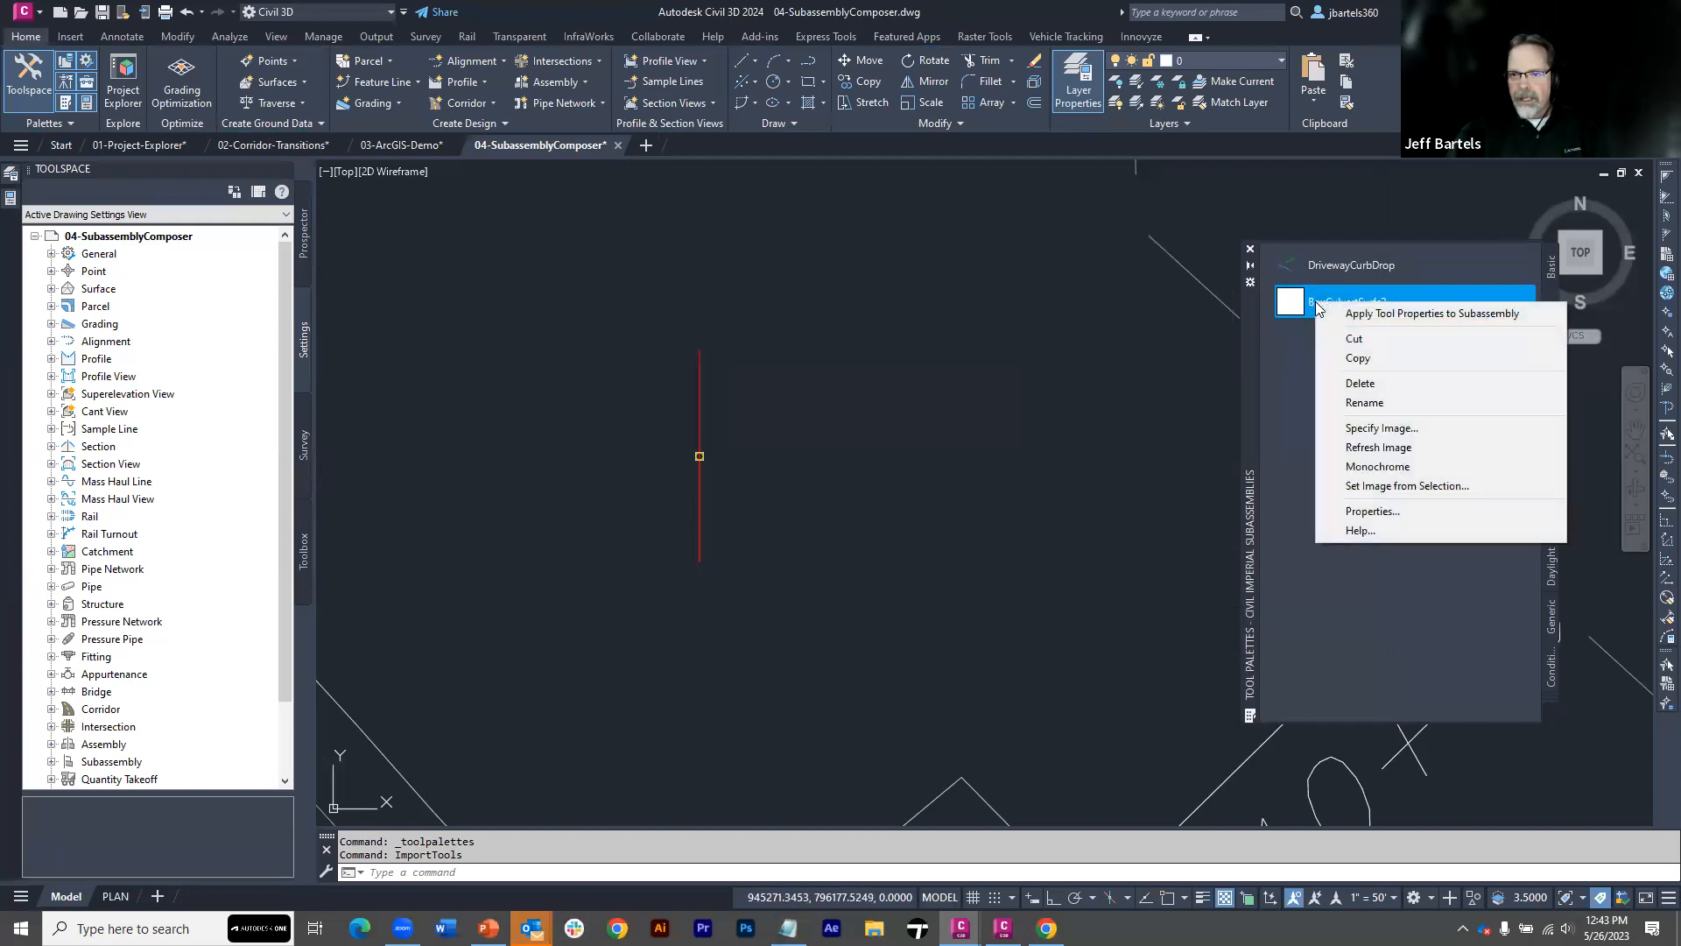
click(1366, 447)
click(1178, 366)
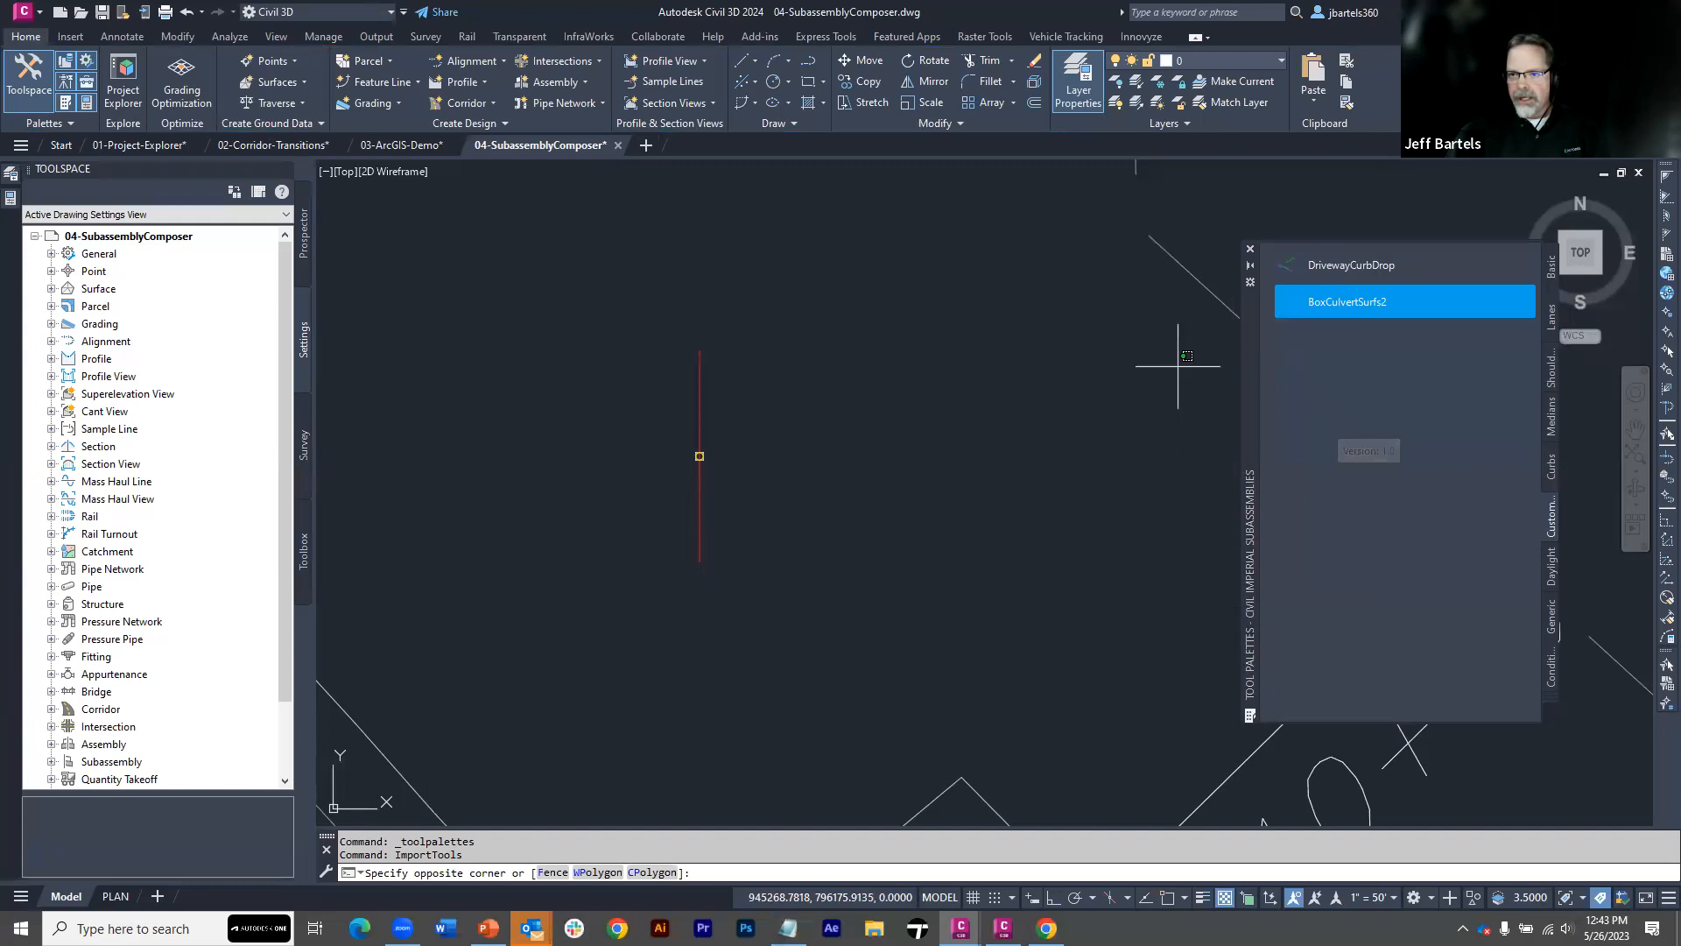
key(Escape)
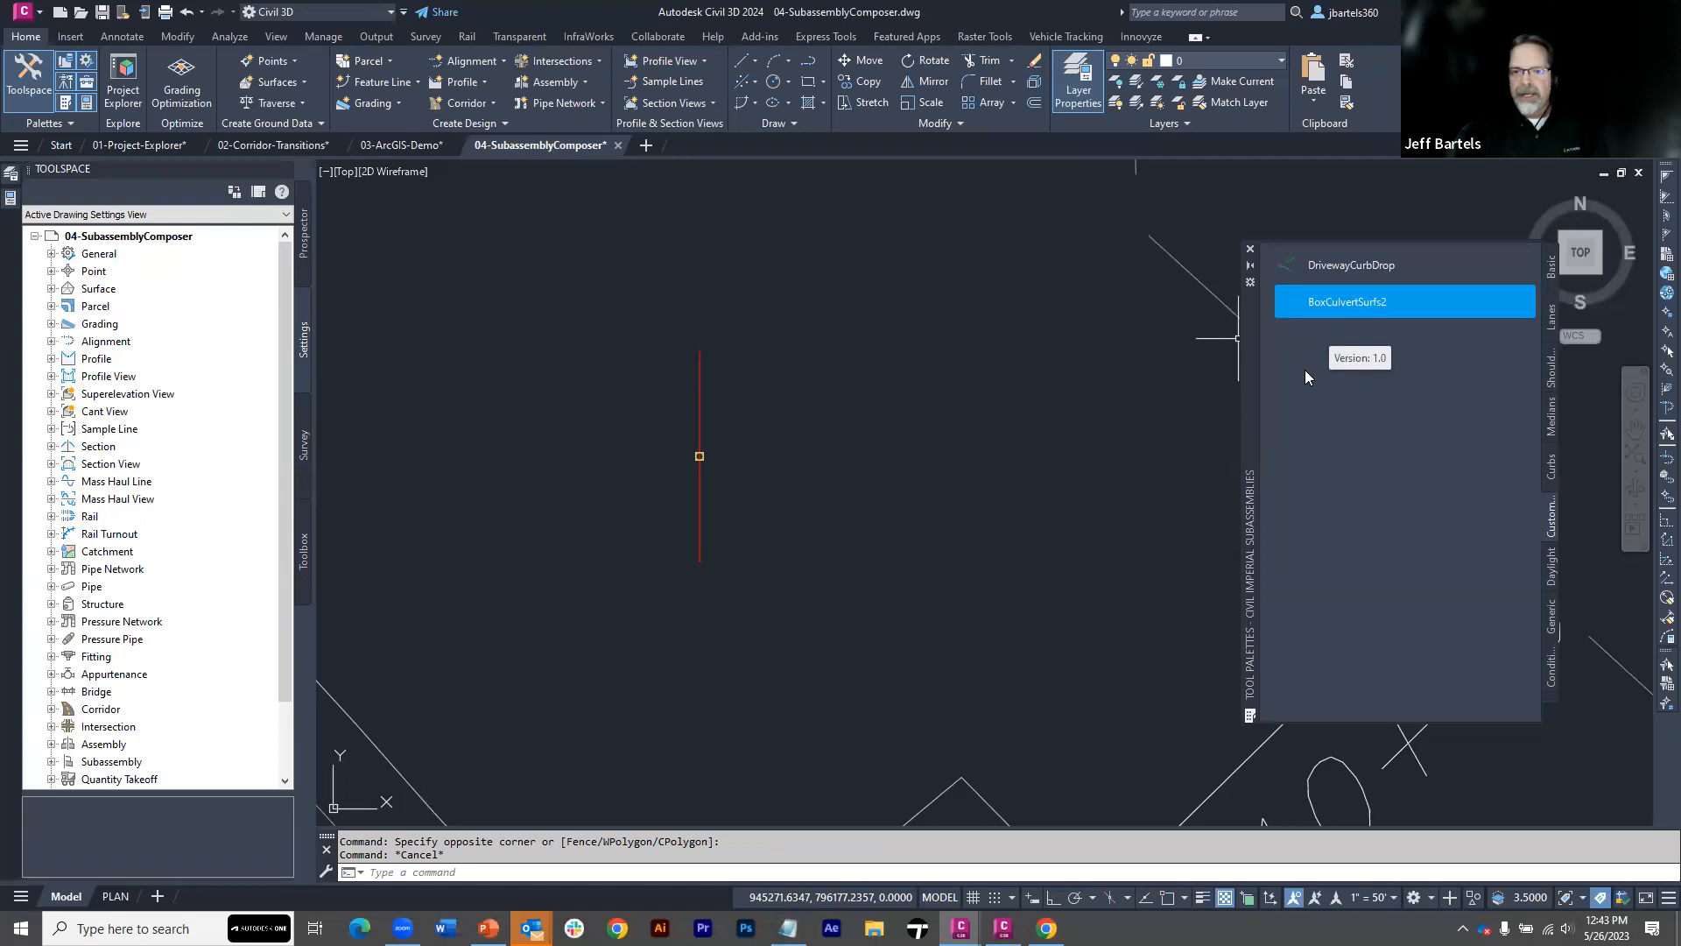
Attach the BoxCulvertSurfs2 subassembly to the marker point of the Box-Culvert assembly
click(1292, 302)
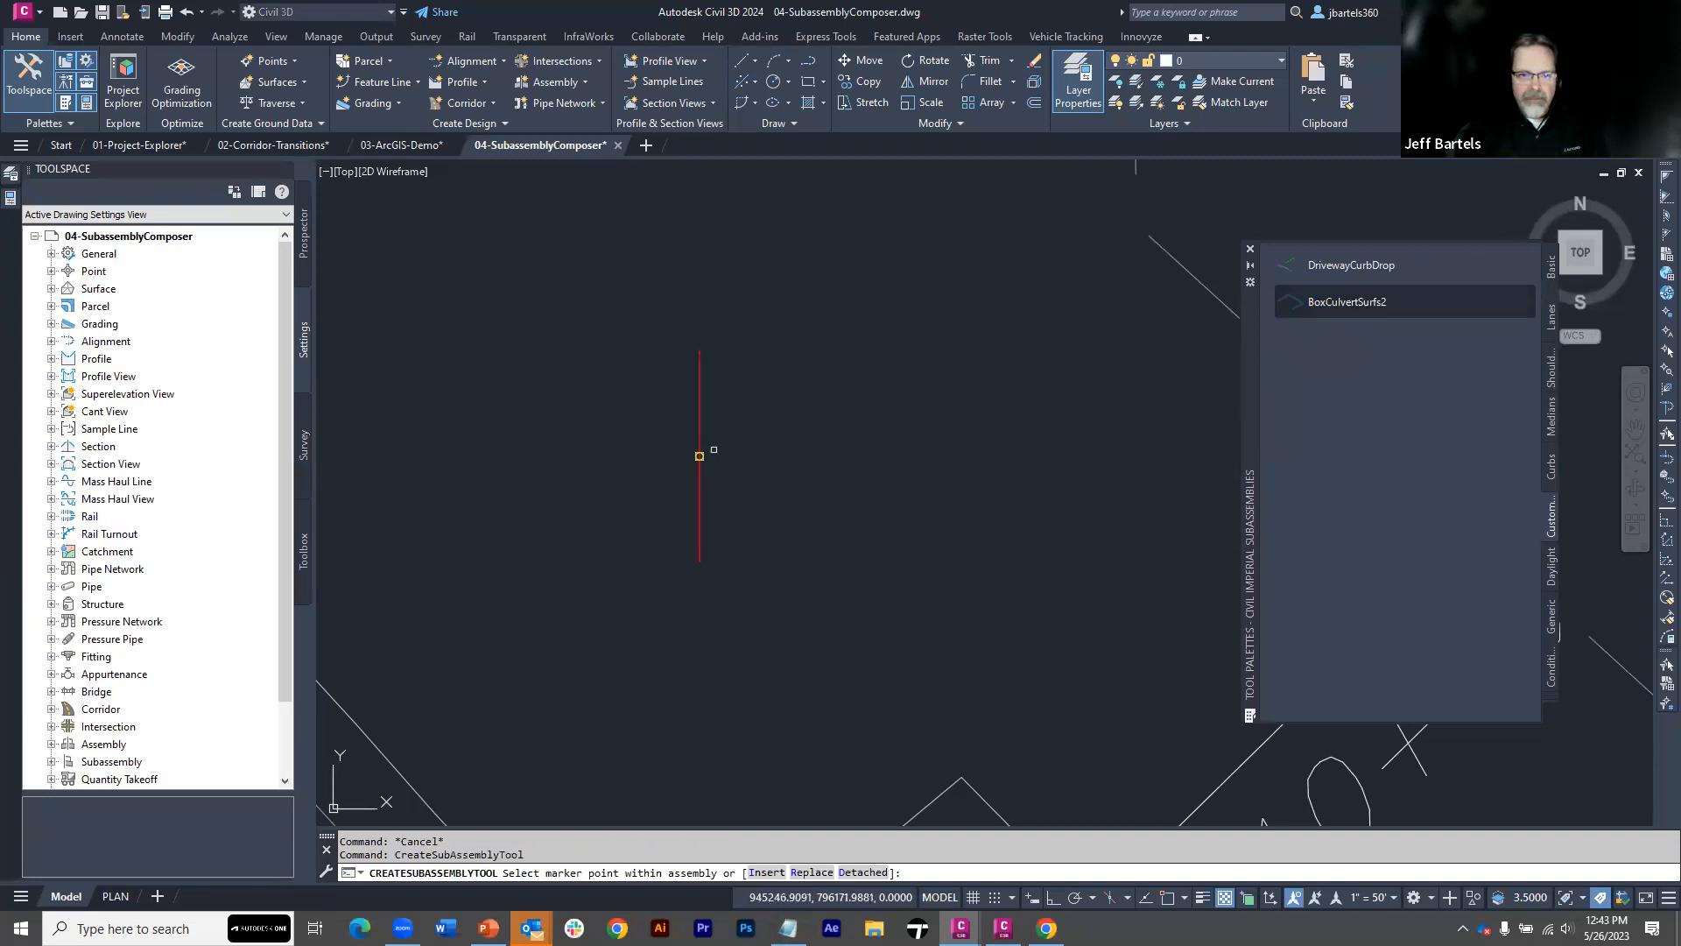
click(699, 455)
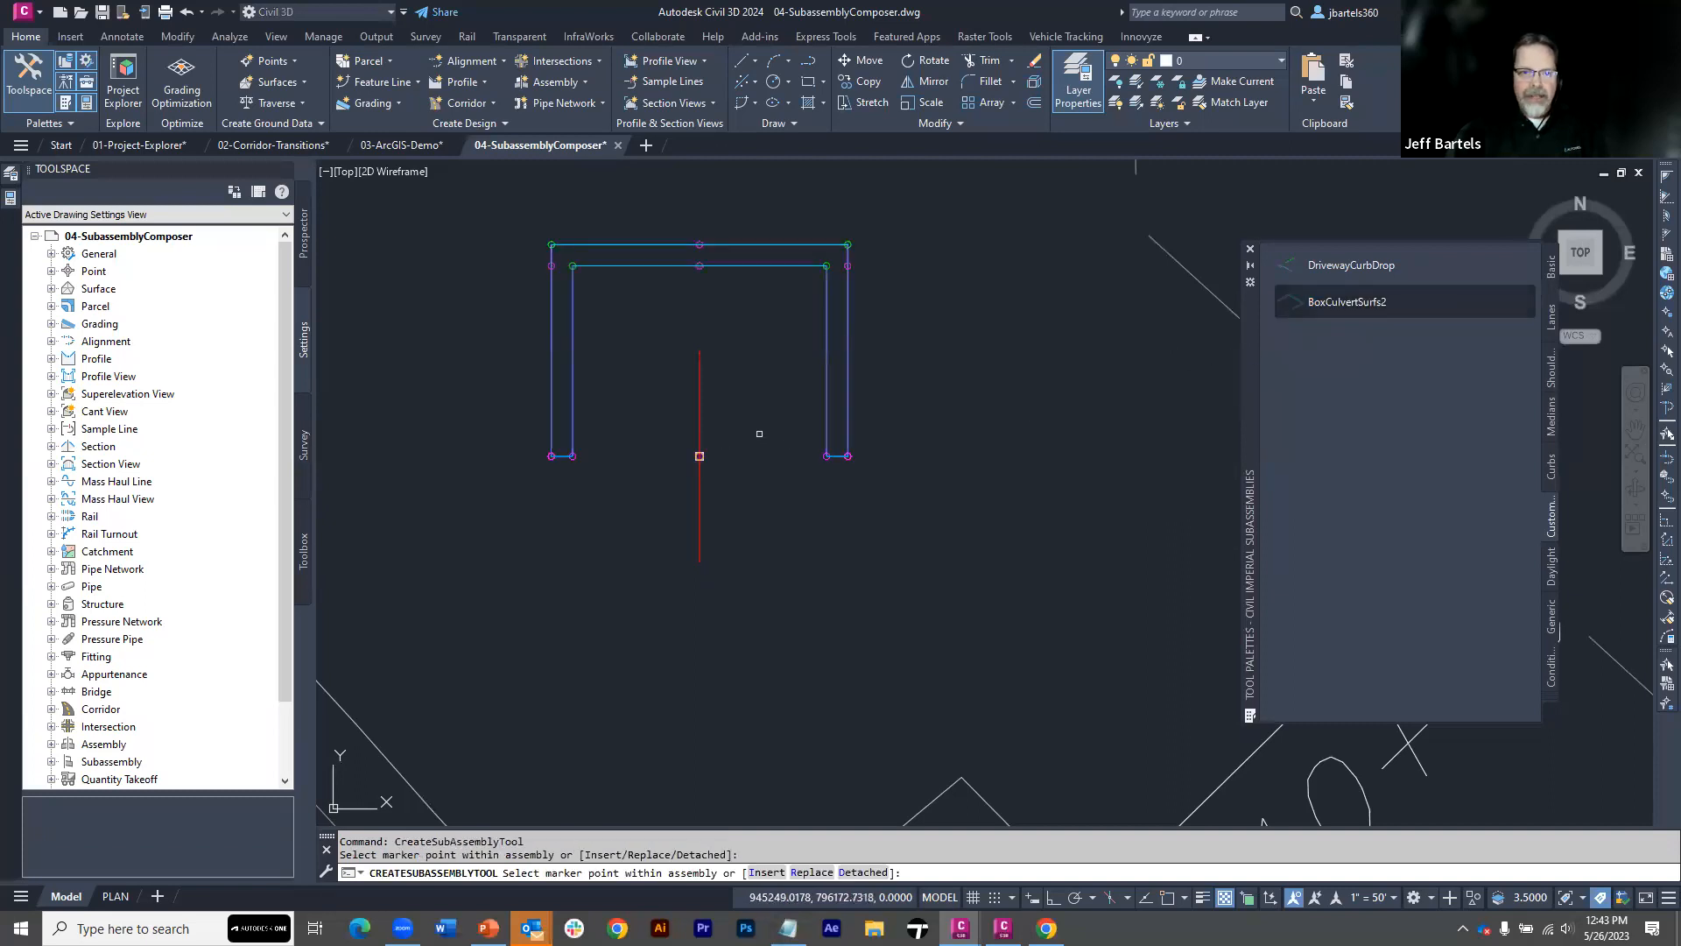
key(Escape)
middle_drag(750, 420, 826, 488)
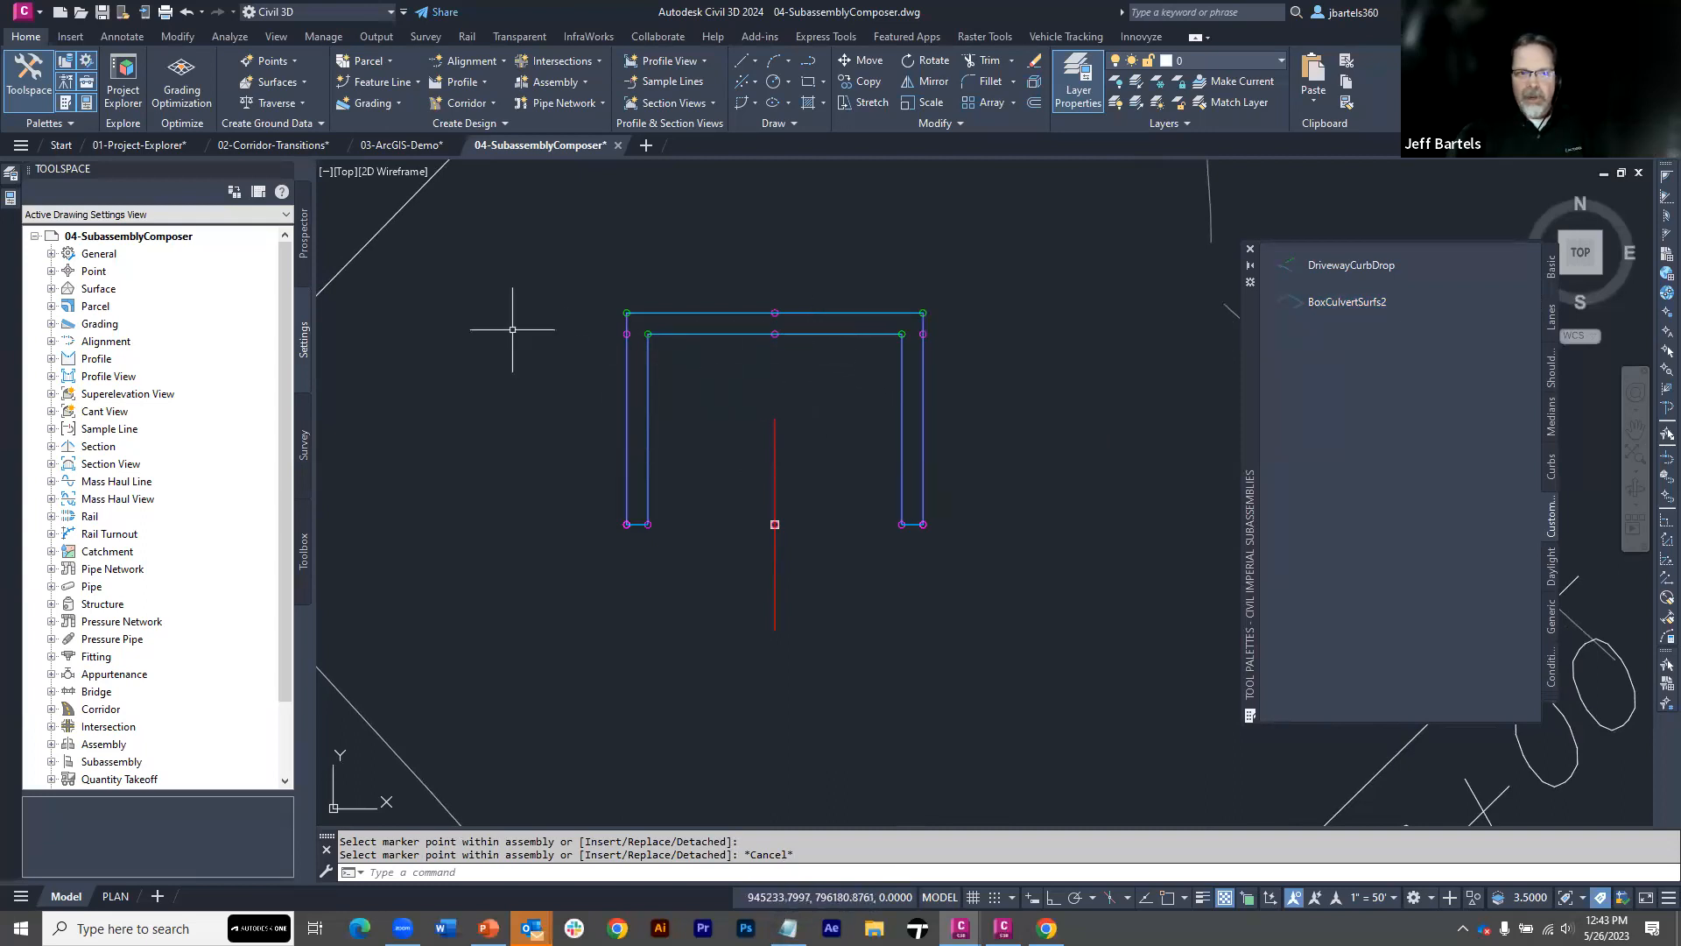
Examine the source path, version and status of the BoxCulvert-surfs2 subassembly in the Prospector listing
click(309, 254)
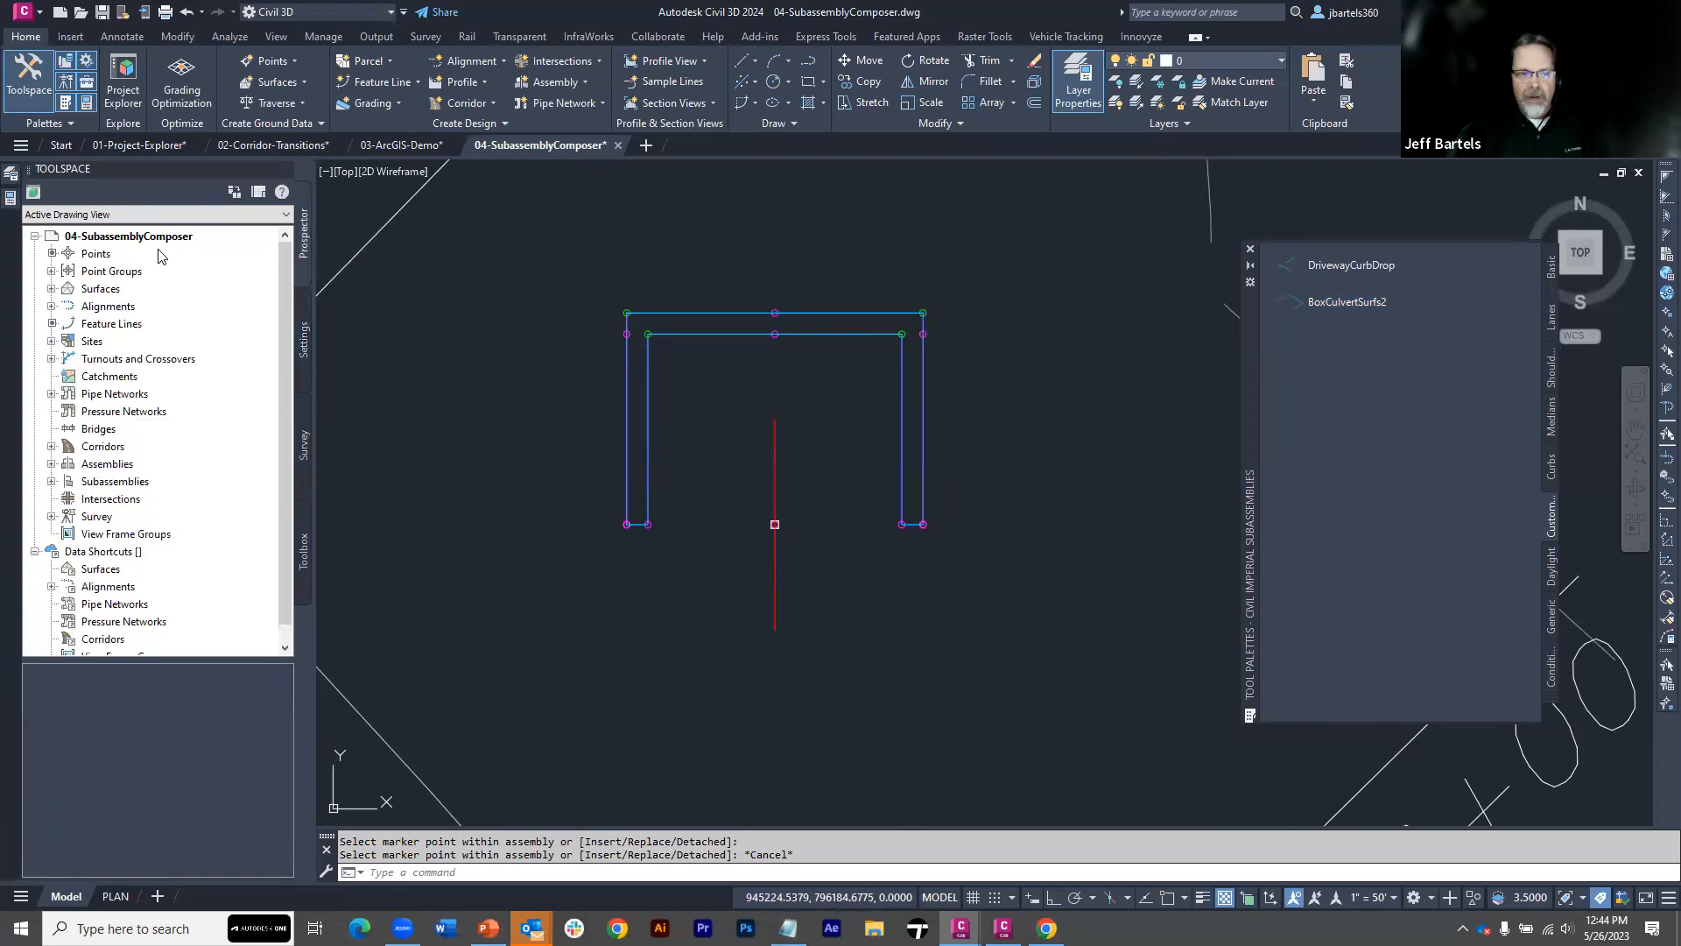
click(52, 482)
click(68, 499)
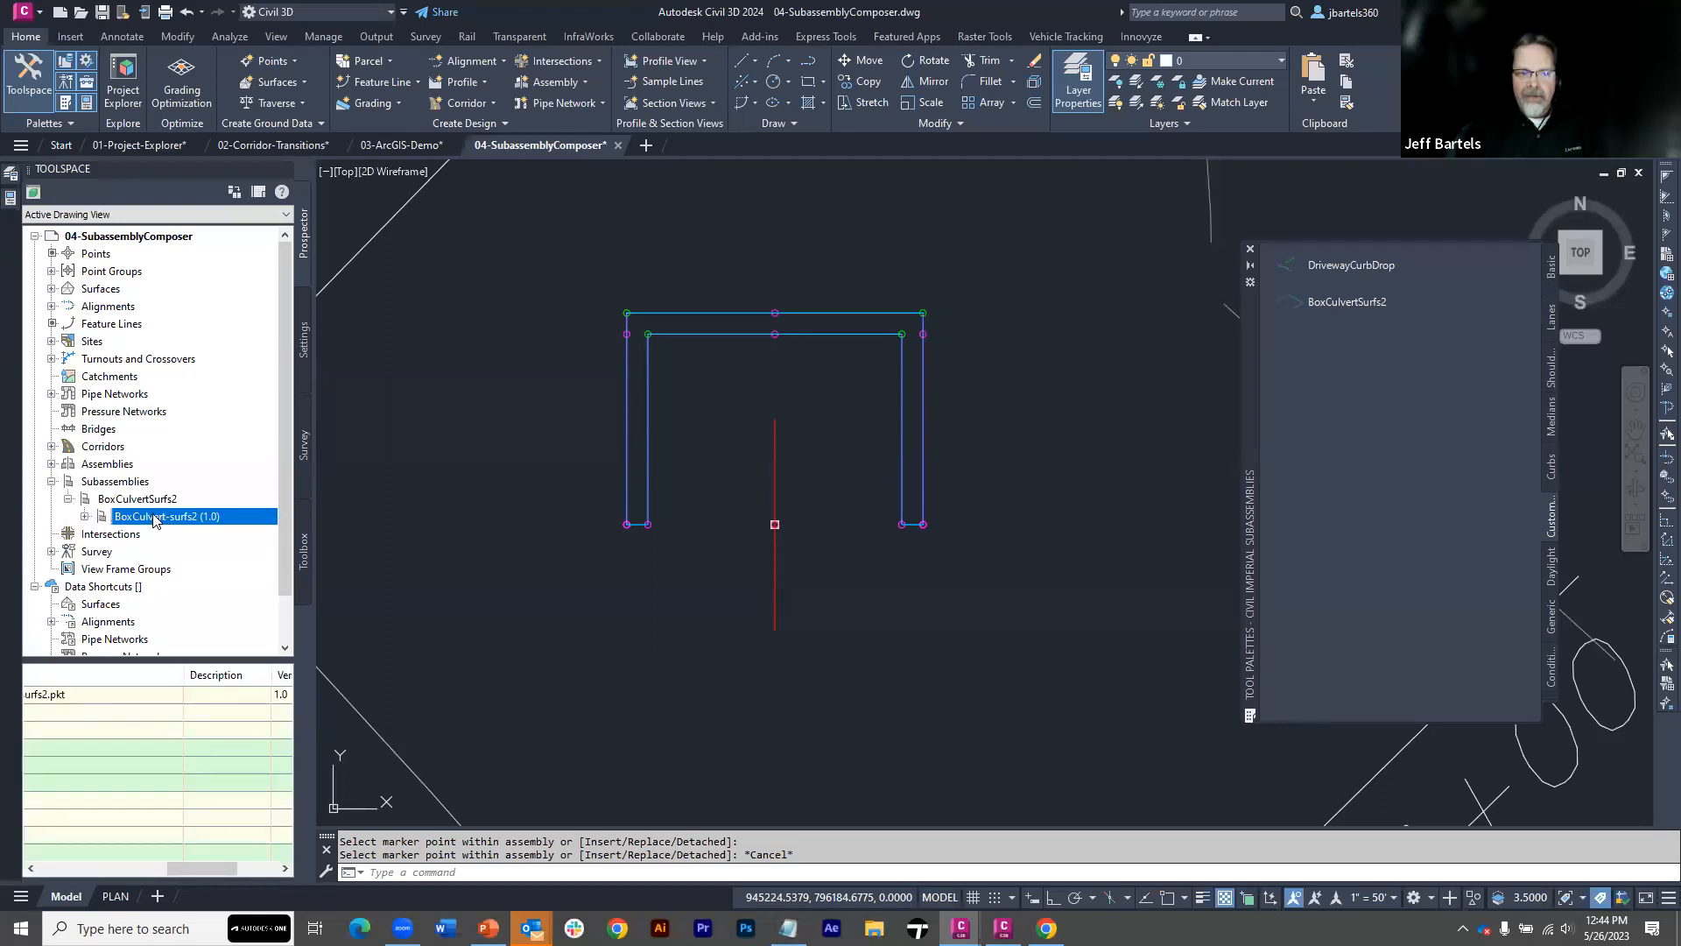
drag(313, 609, 492, 629)
drag(286, 870, 52, 878)
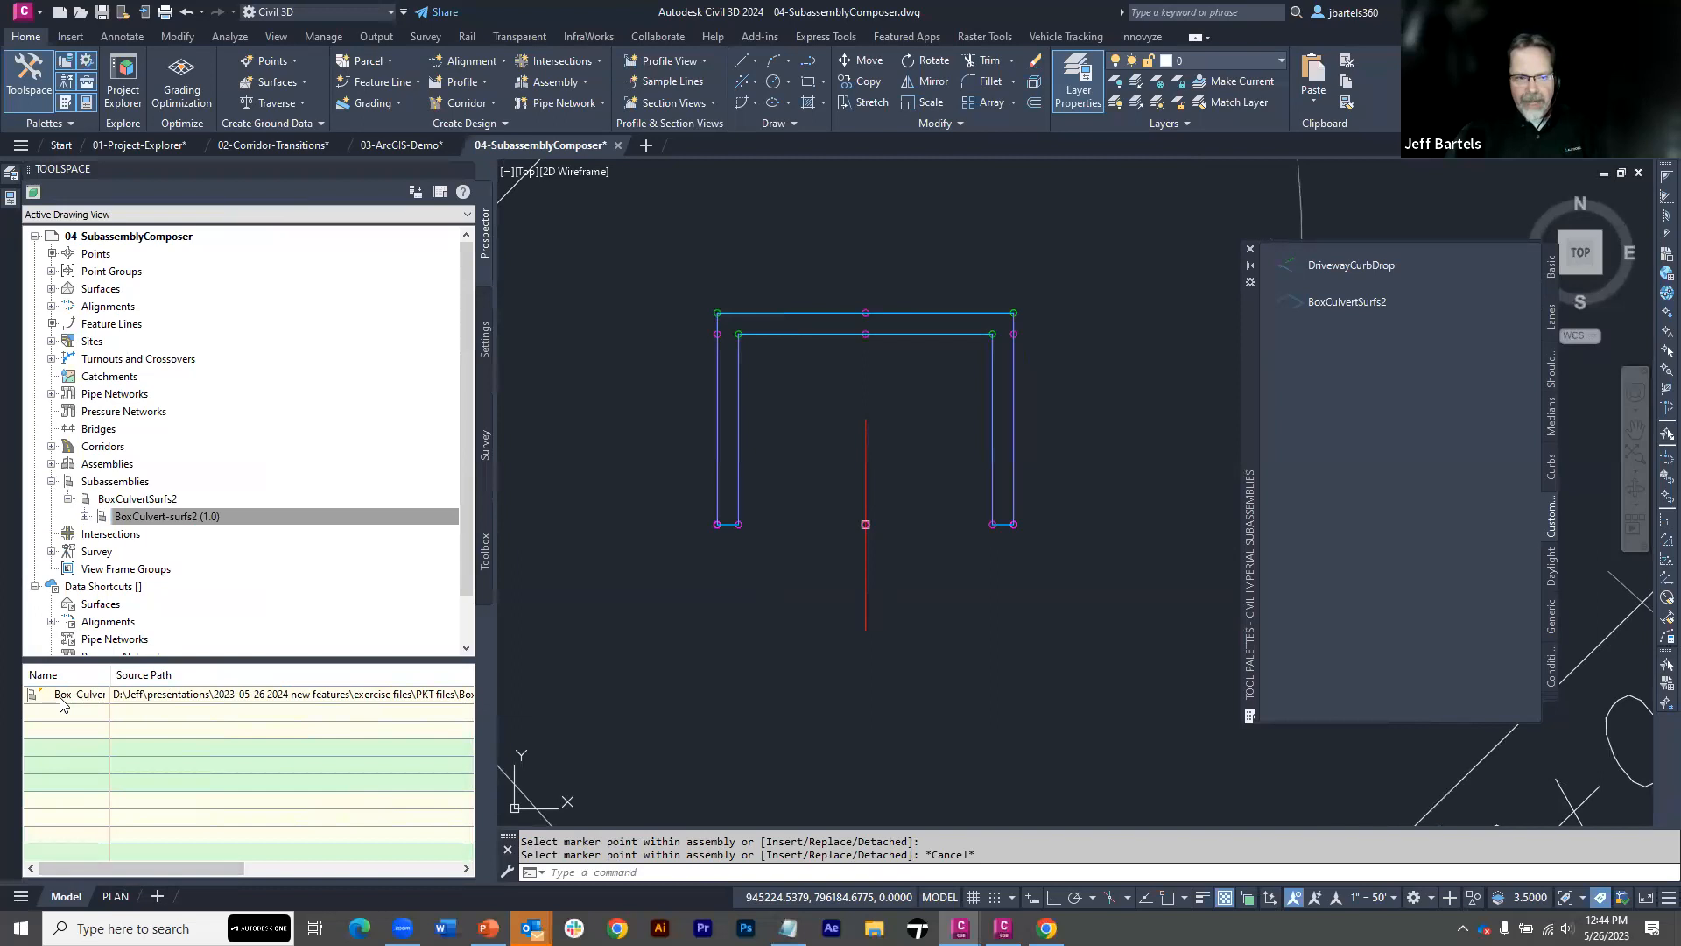
drag(189, 866, 414, 865)
drag(315, 696, 316, 697)
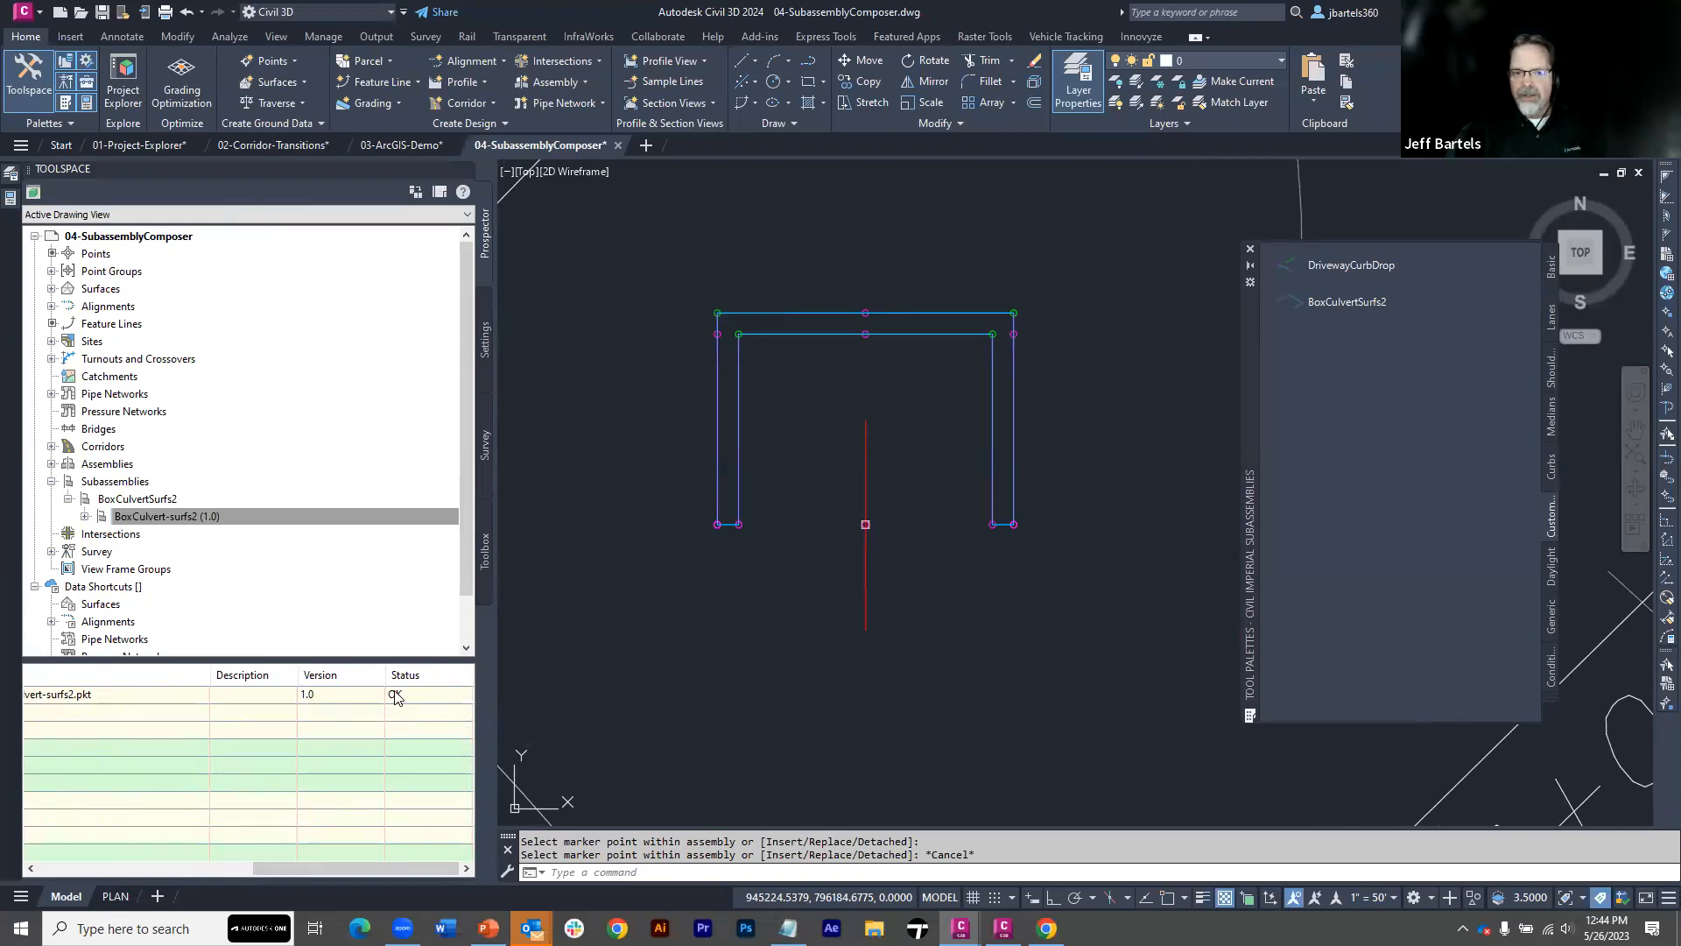
Create the P-culvert corridor from alignment rte_38_culvert, profile FG rte 38 culvert and assembly Box-Culvert, proceeding to its baseline and region parameters
scroll(648, 641, down, 3)
scroll(648, 642, down, 2)
middle_drag(604, 661, 914, 598)
scroll(913, 597, down, 2)
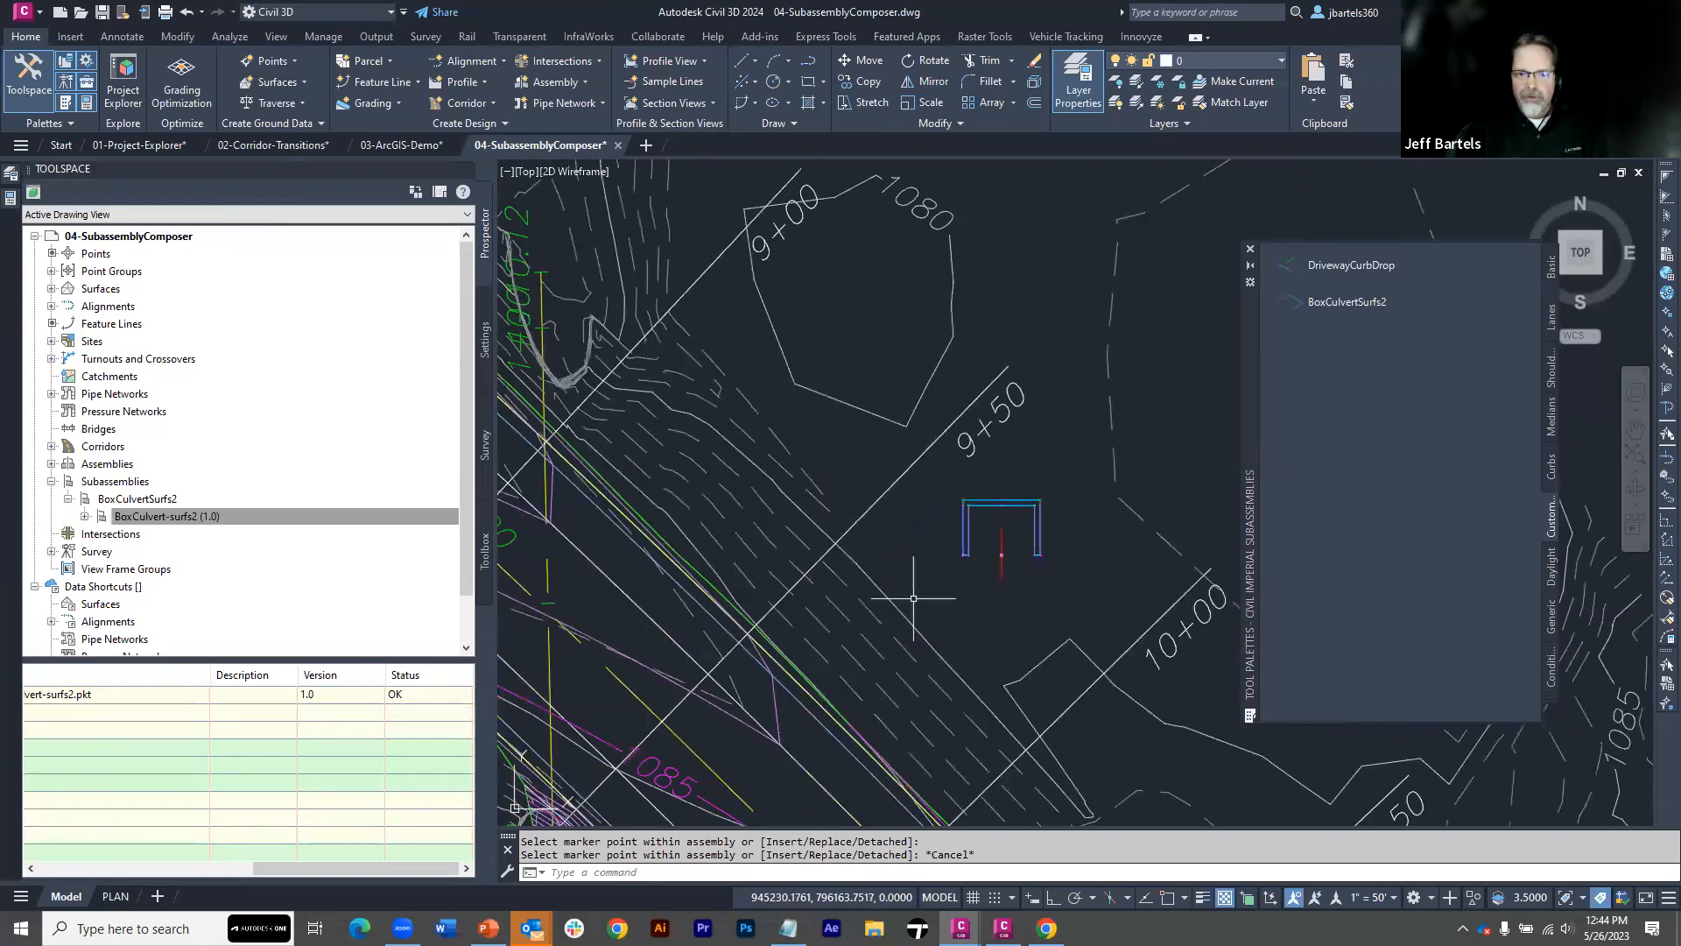
middle_drag(820, 550, 838, 535)
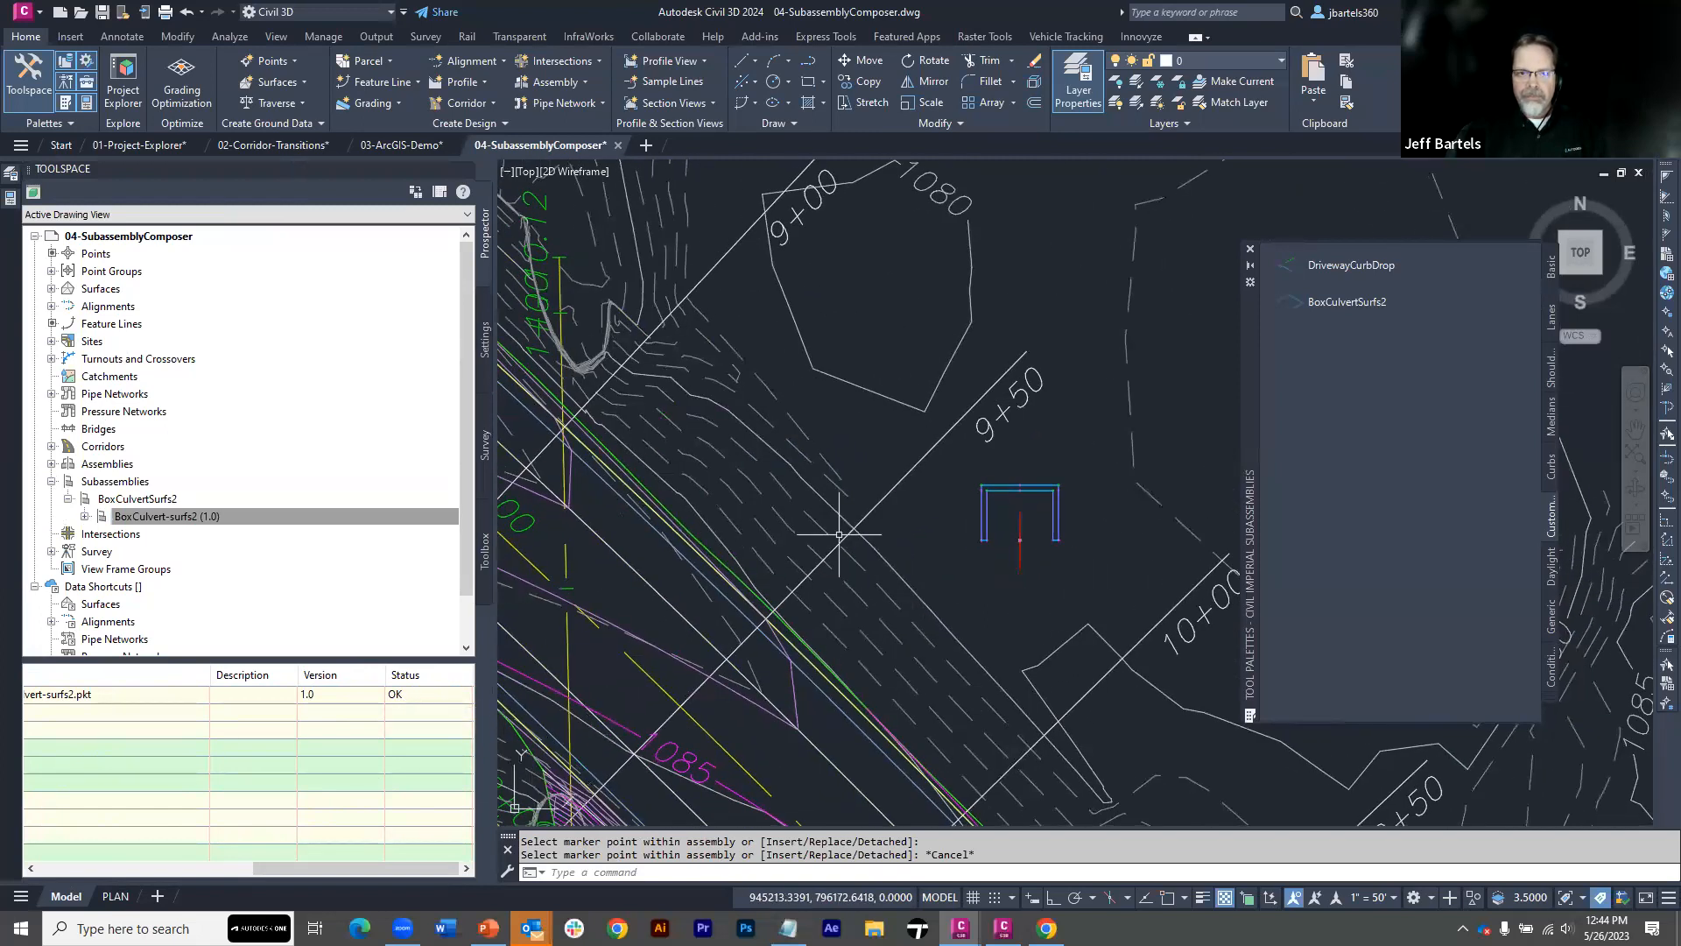
click(472, 107)
click(480, 130)
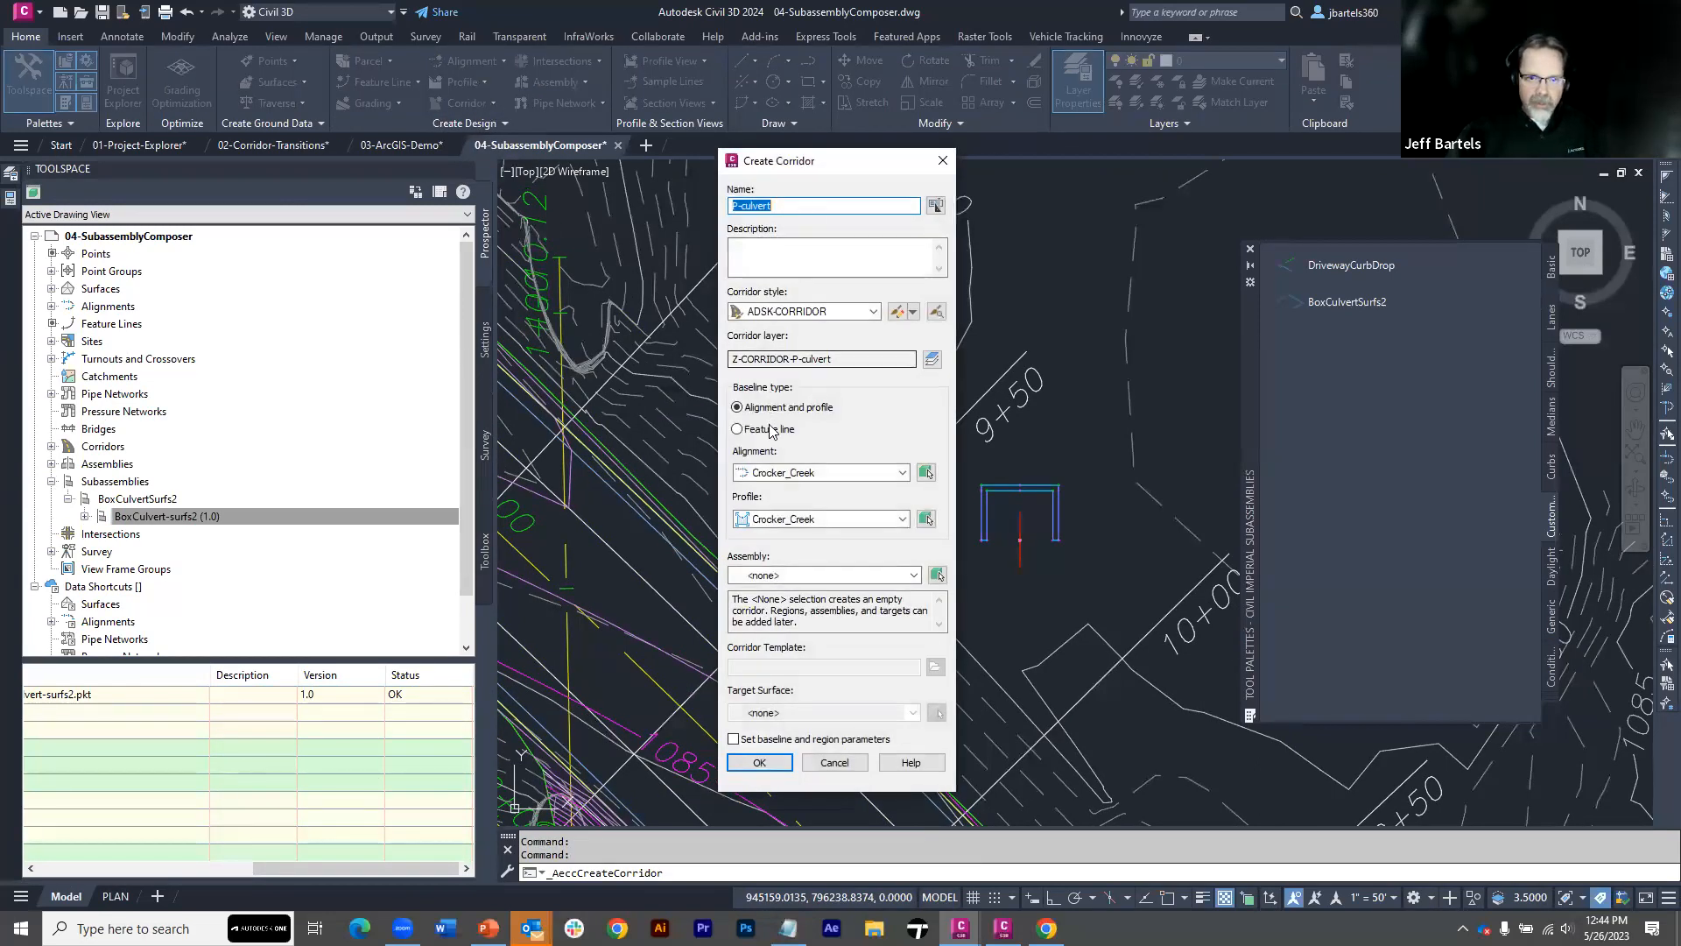
click(777, 474)
click(782, 487)
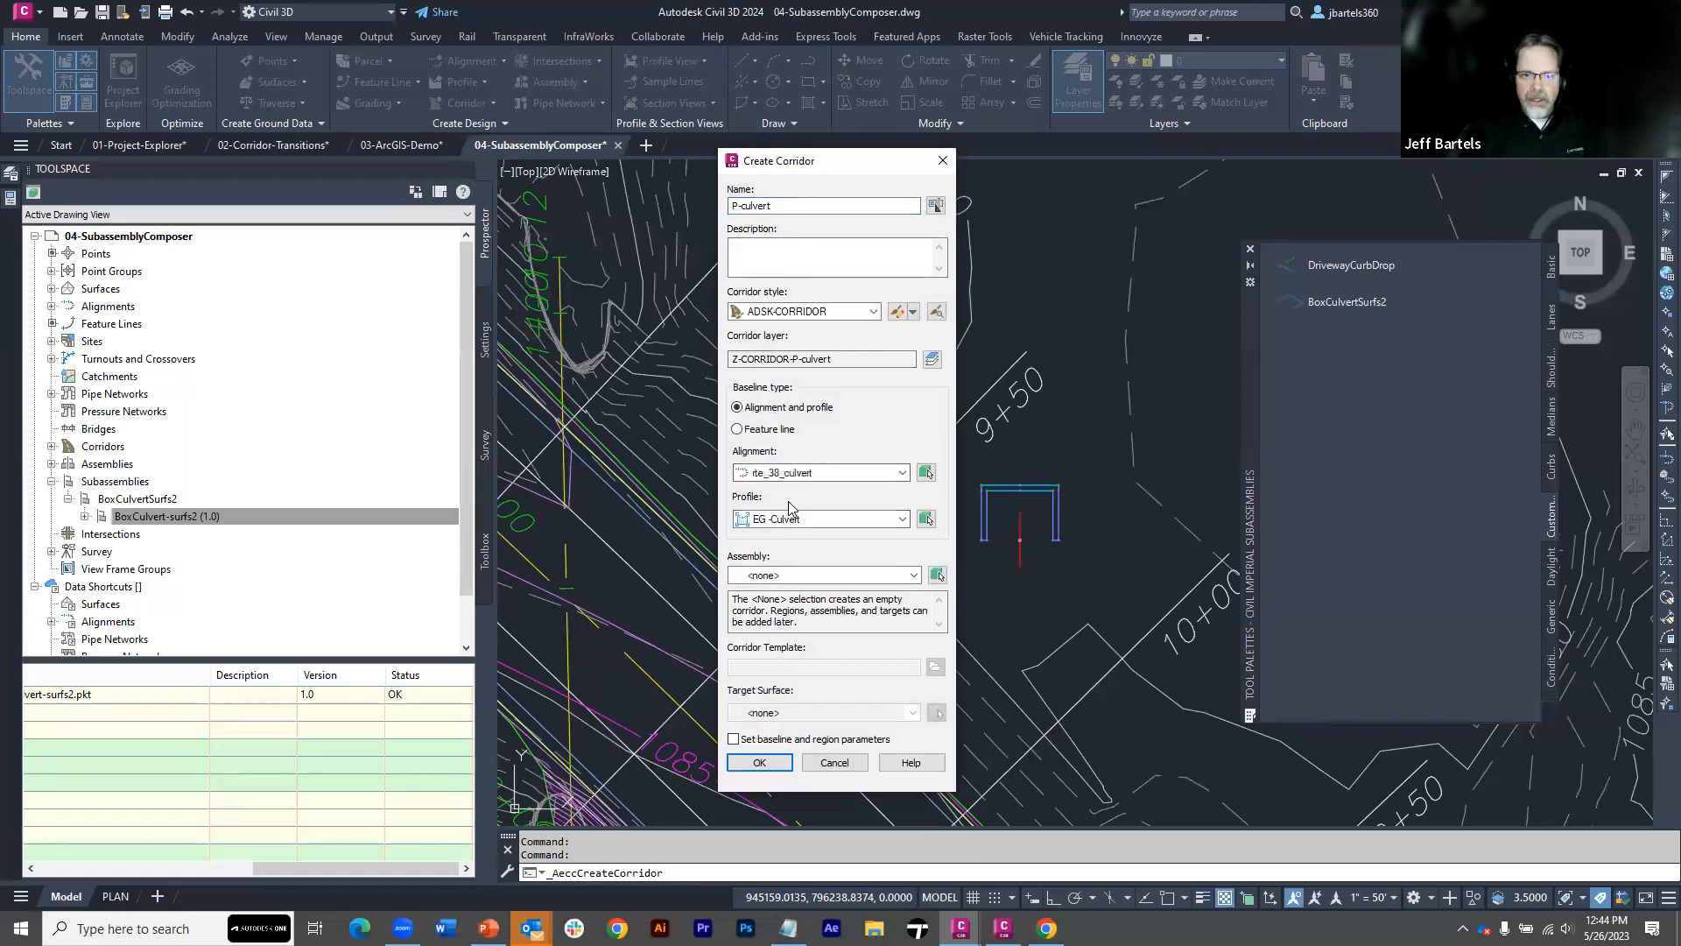
click(779, 520)
click(782, 545)
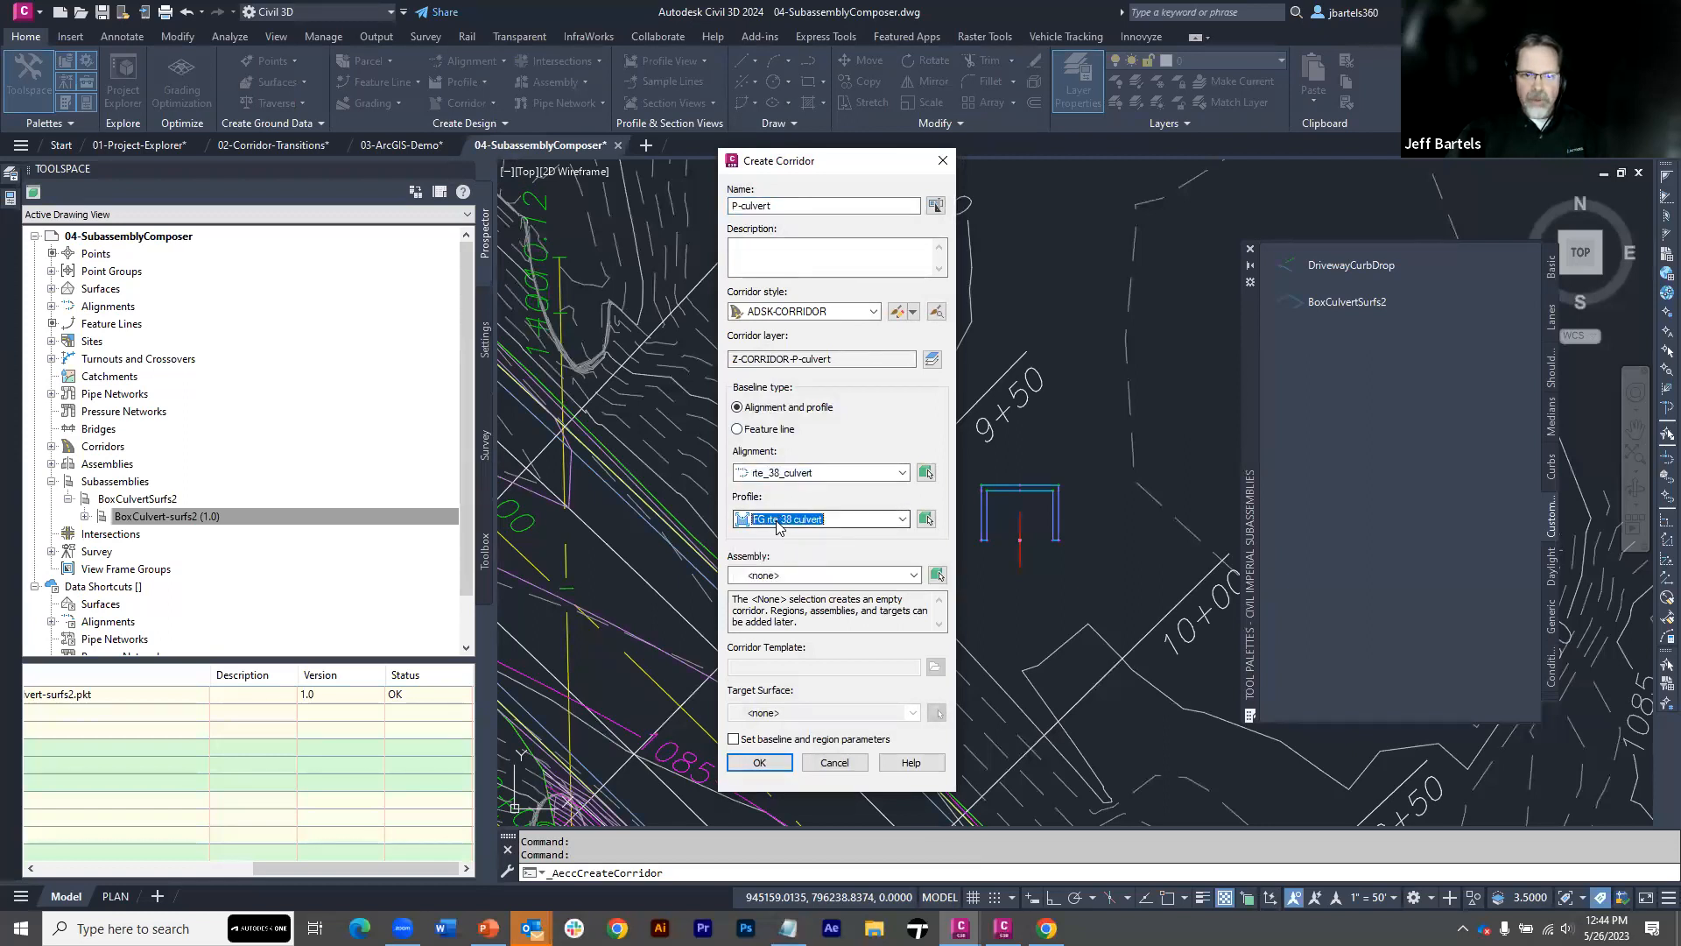
click(780, 576)
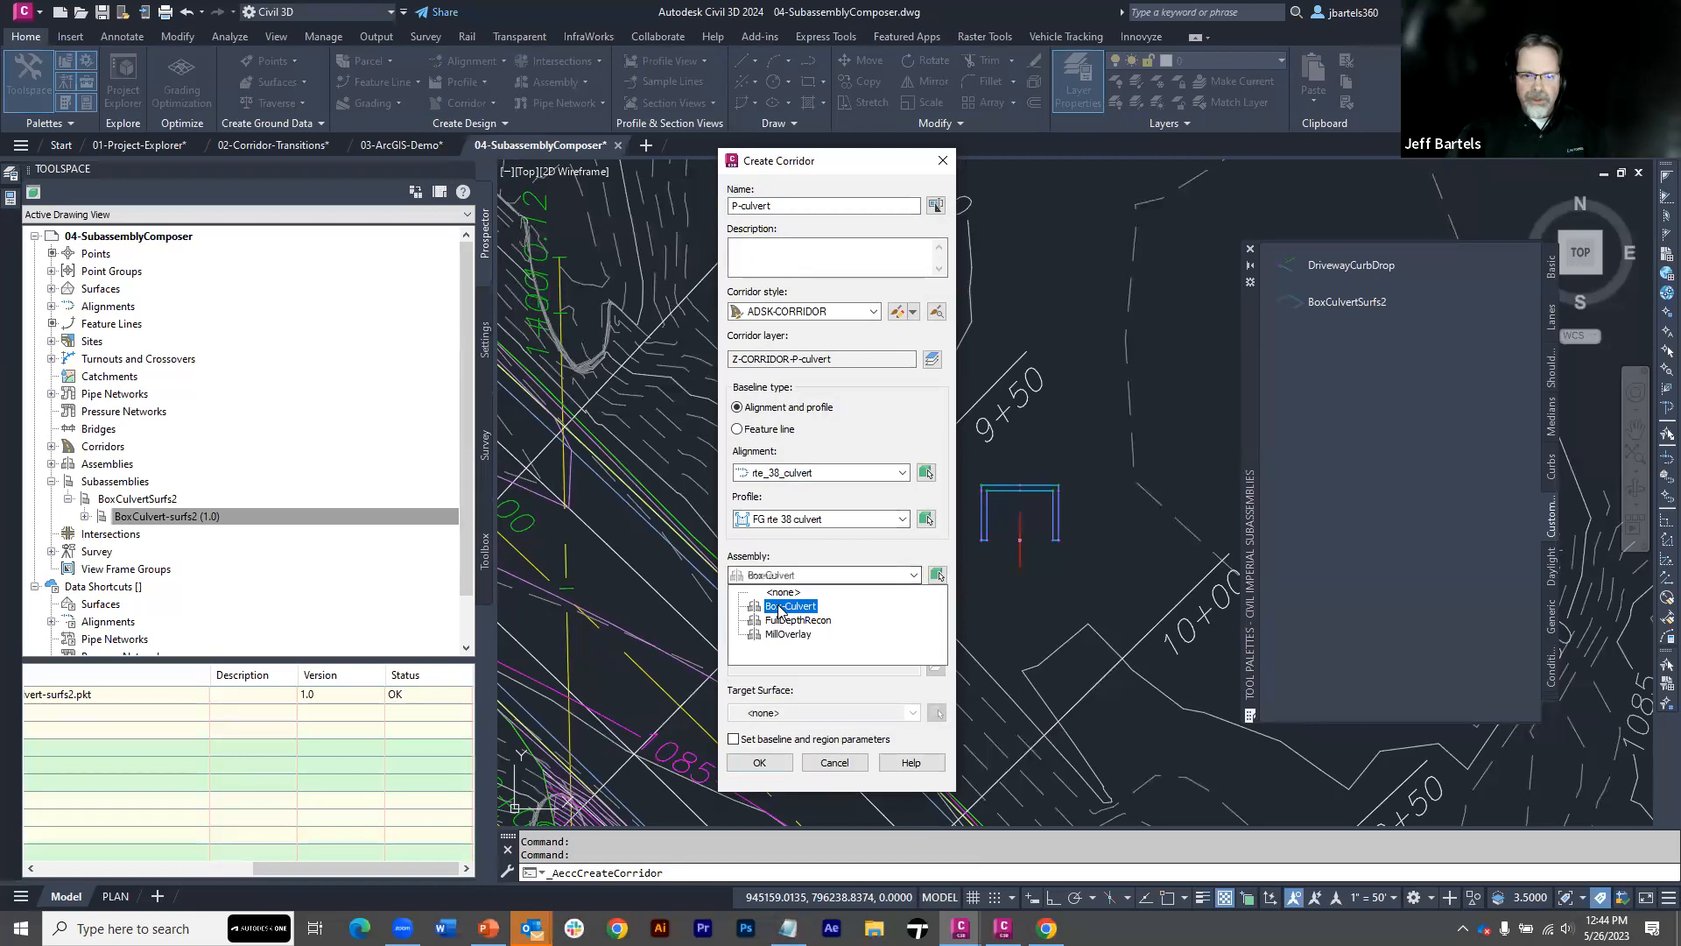
click(790, 606)
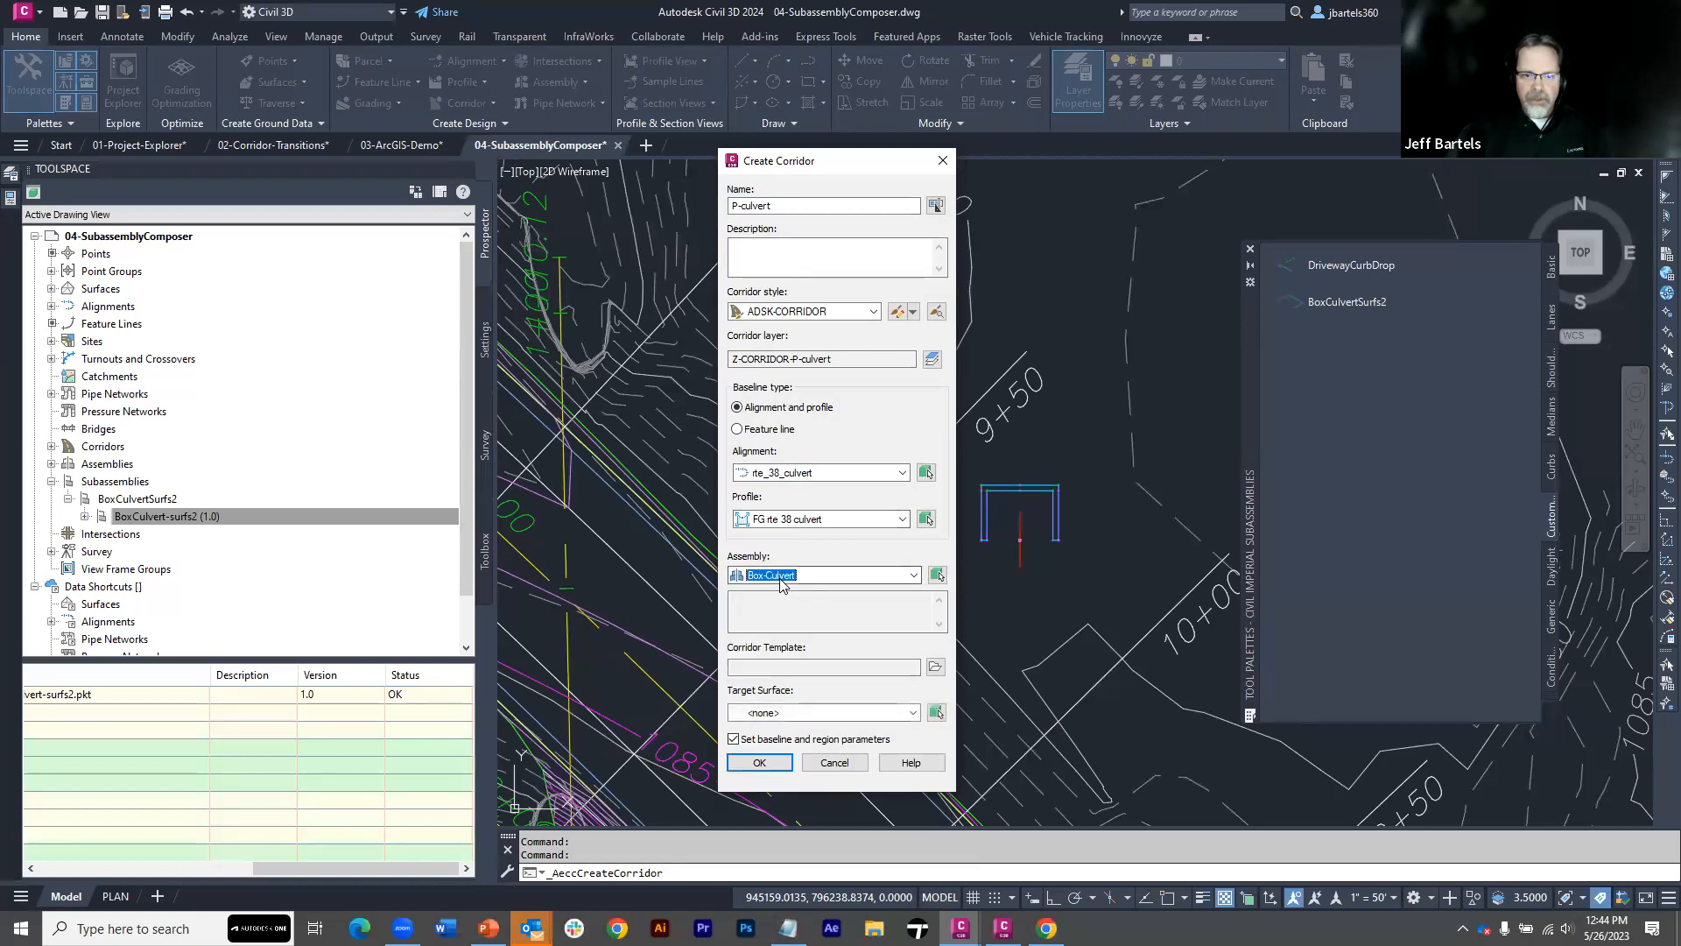
click(760, 762)
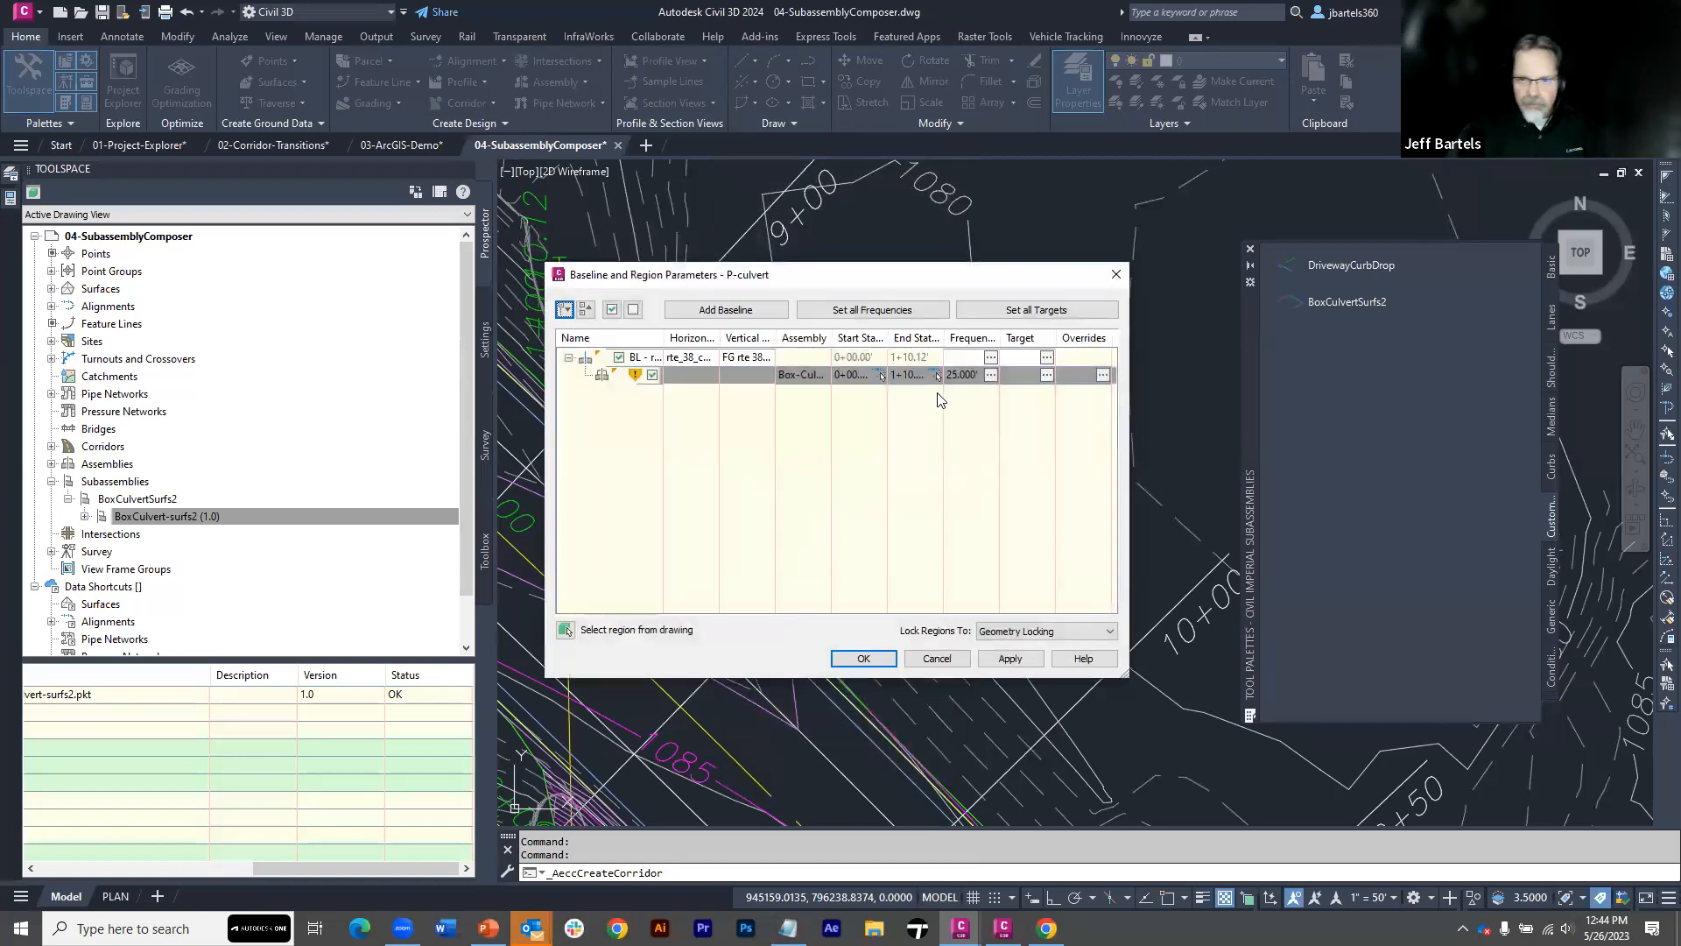
Set the culvert region's assembly frequency along tangents to 5' and build the corridor
click(990, 374)
click(892, 284)
text(5)
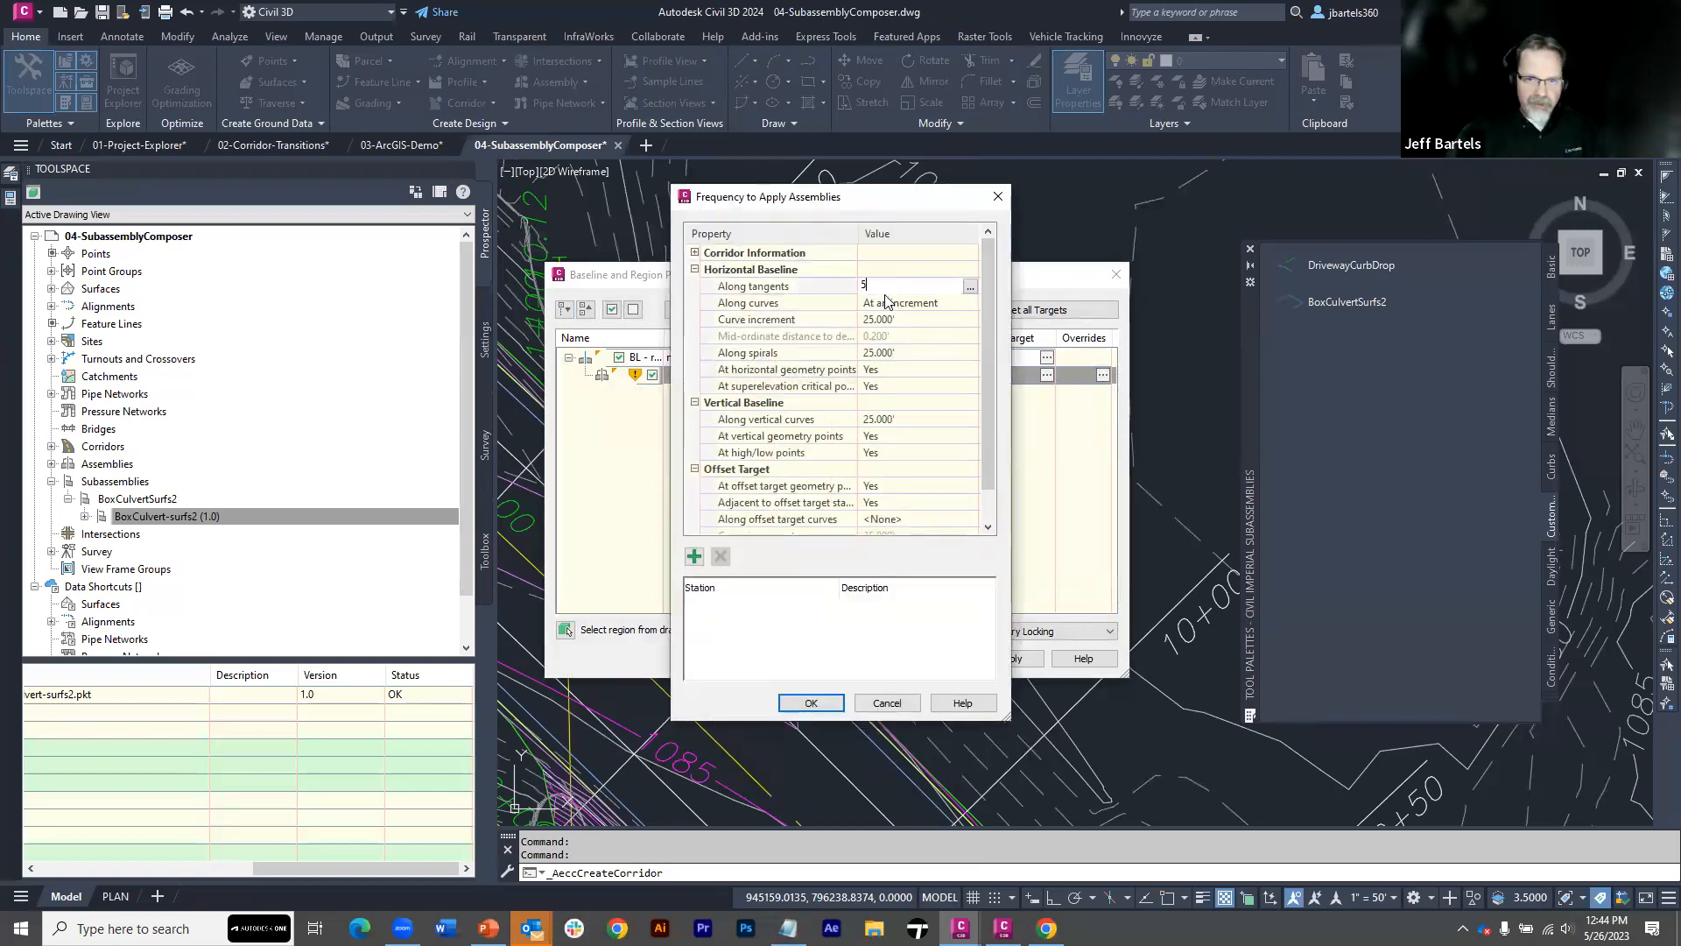
click(808, 703)
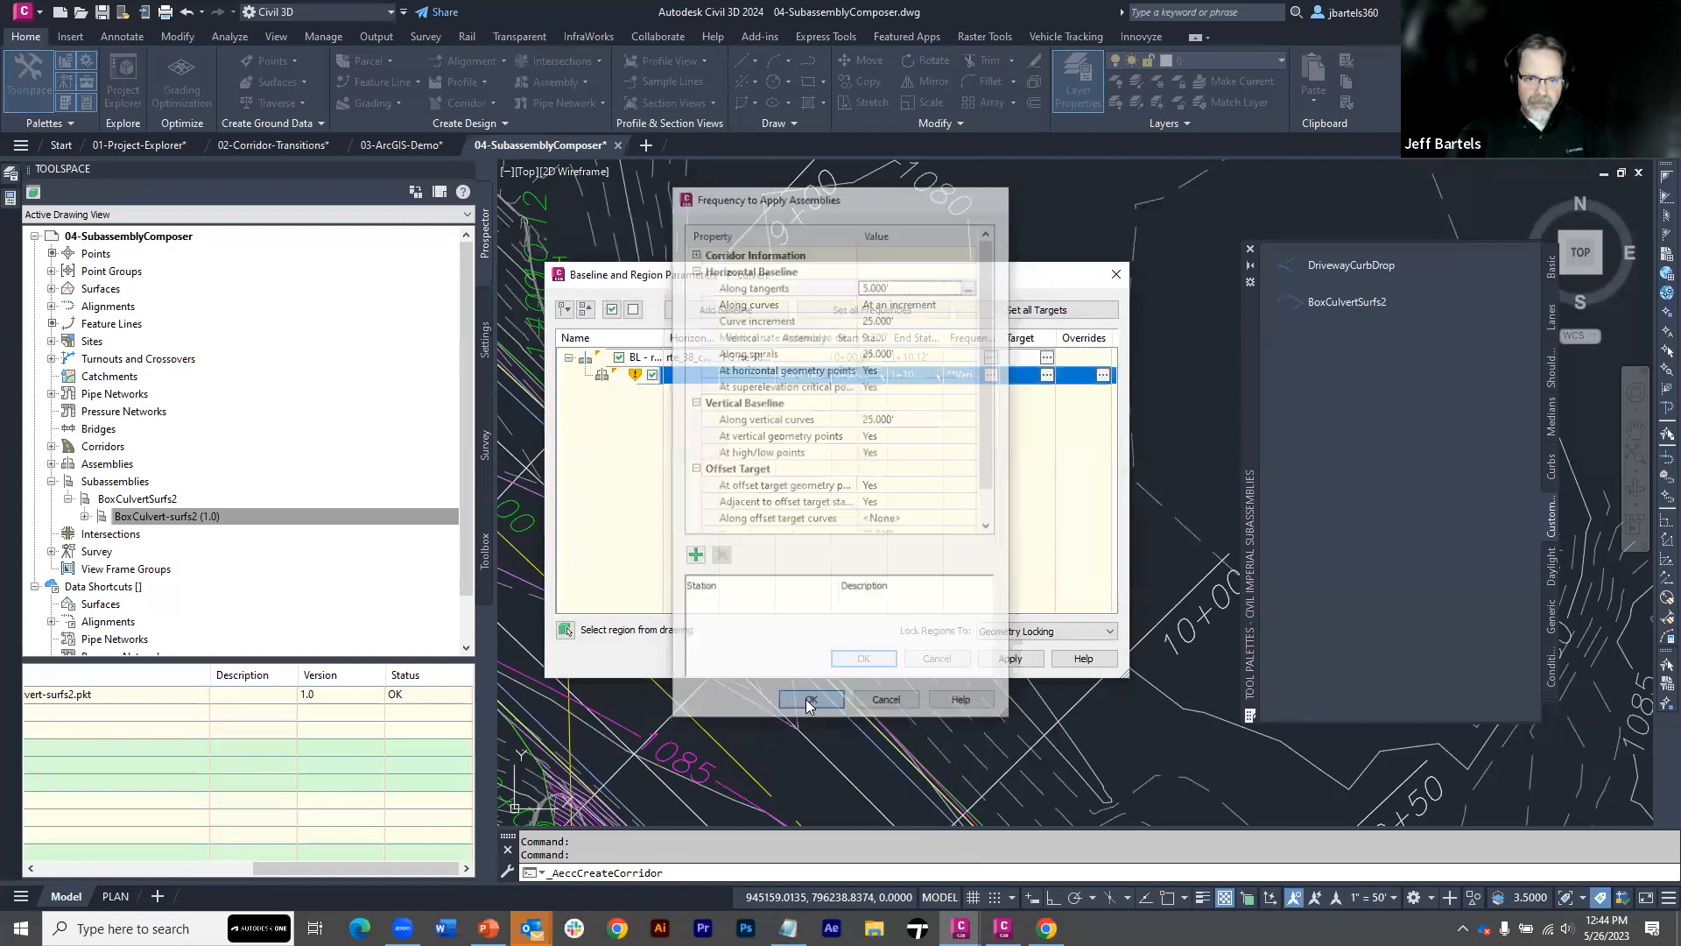
click(844, 658)
click(746, 429)
middle_drag(669, 483, 819, 365)
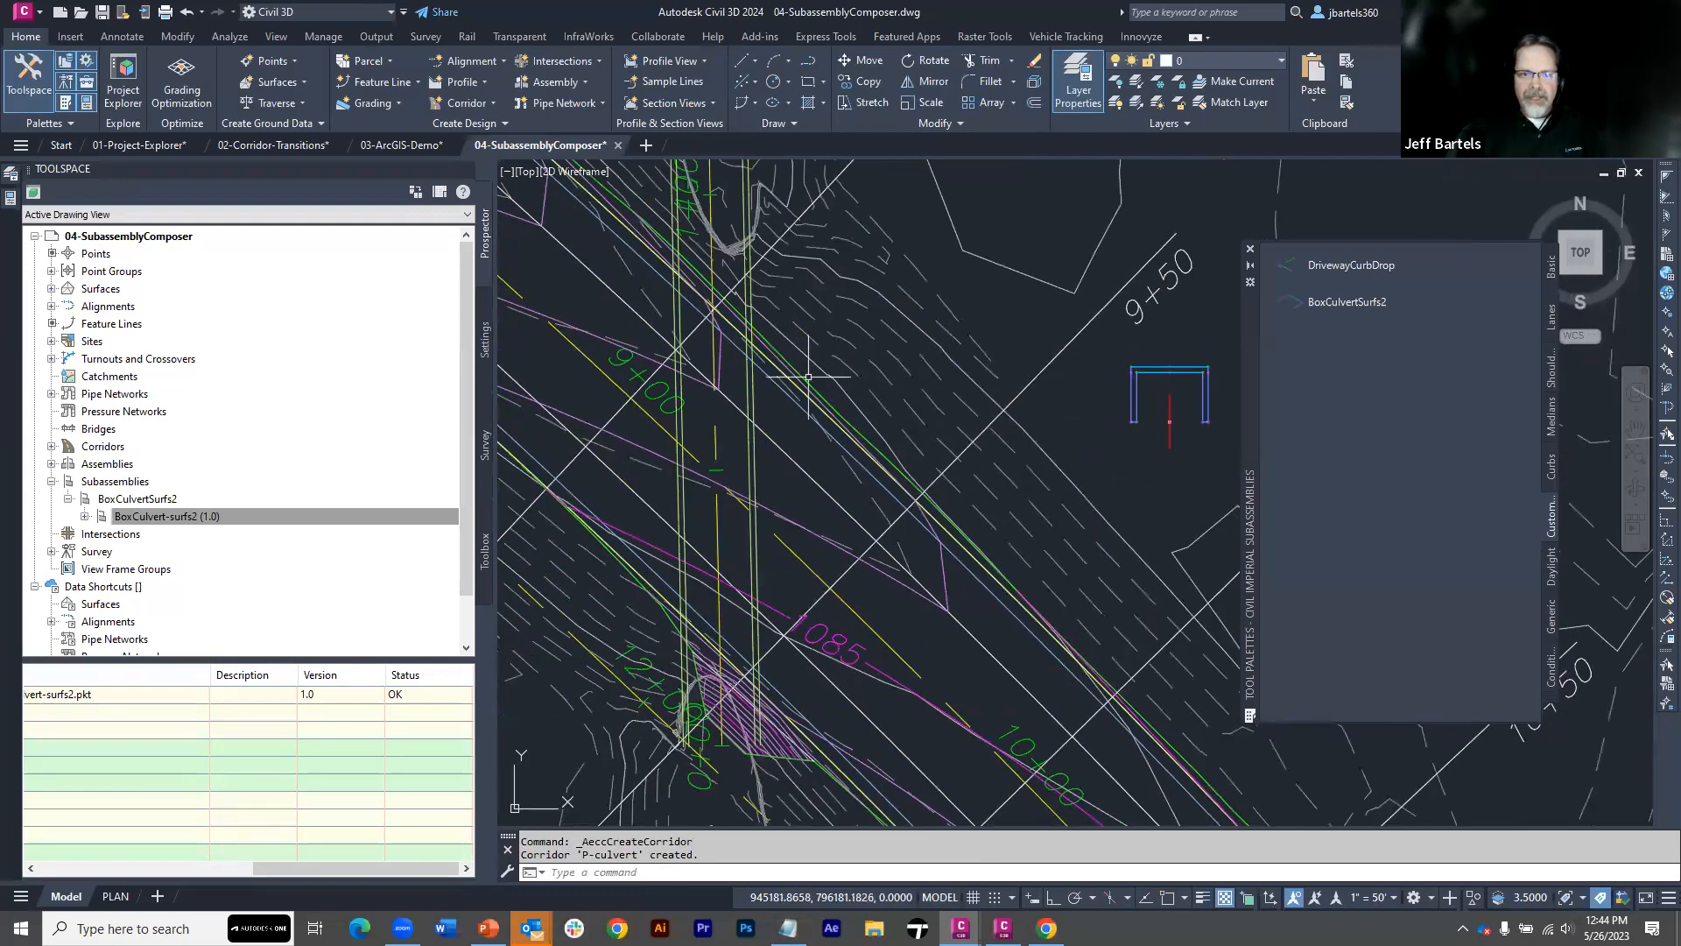
Change the code set style of the P-culvert corridor to ADSK-WORKING and deselect the corridor
click(754, 404)
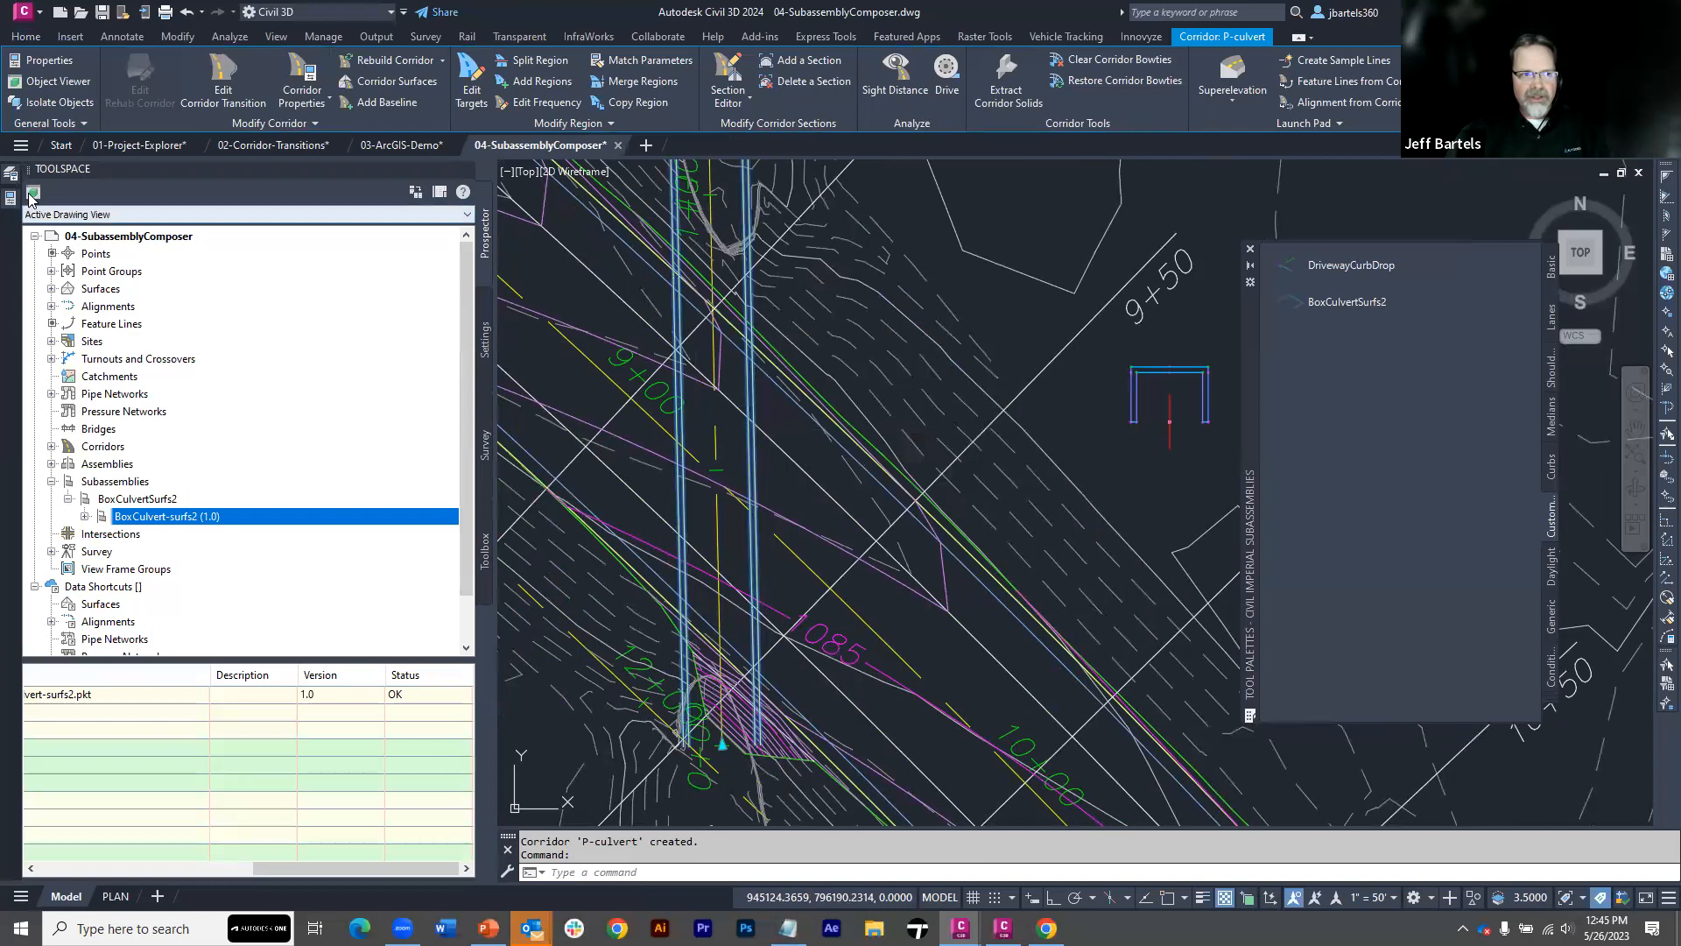
mouse_move(13, 200)
click(320, 450)
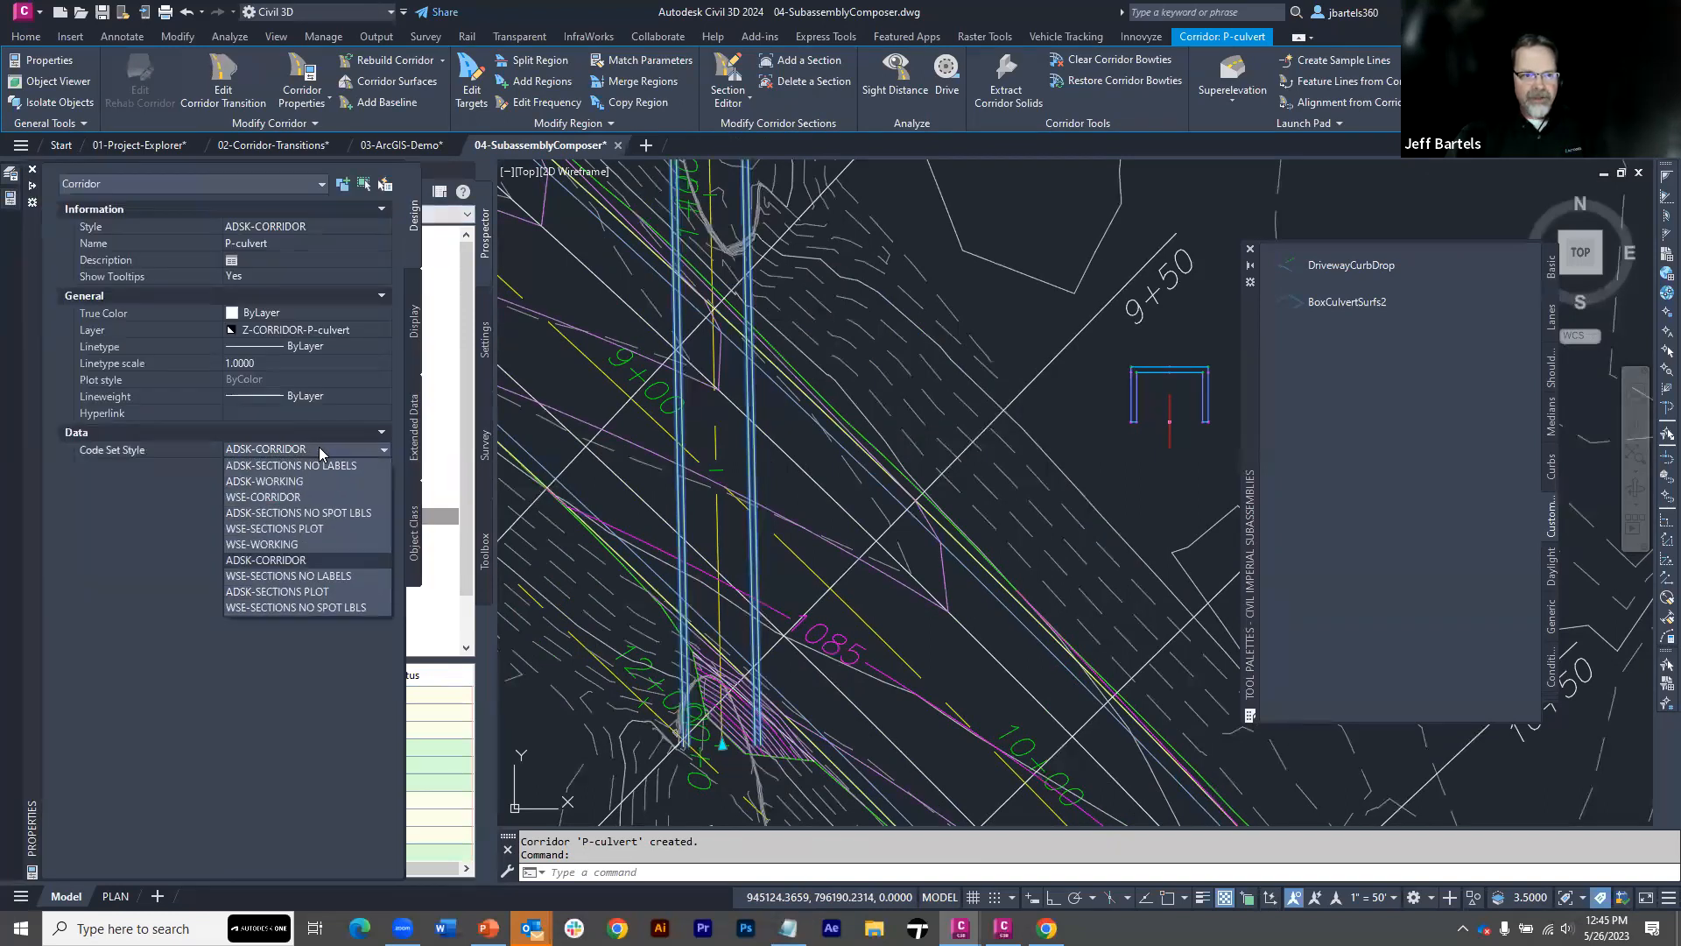
click(303, 484)
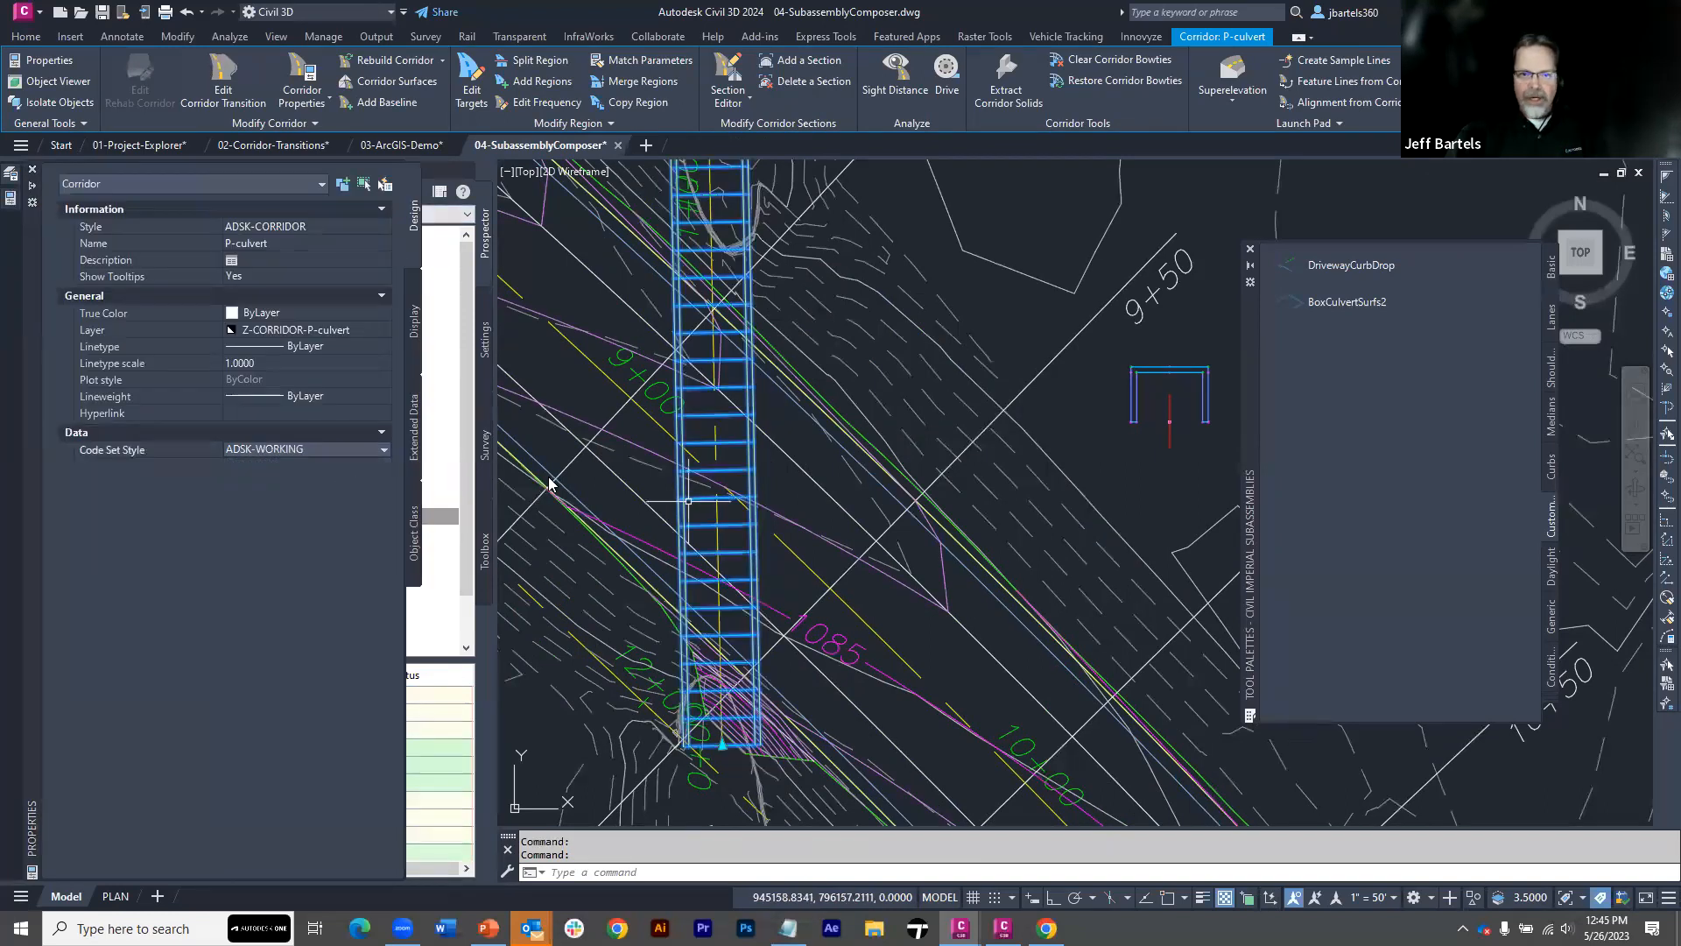
key(Escape)
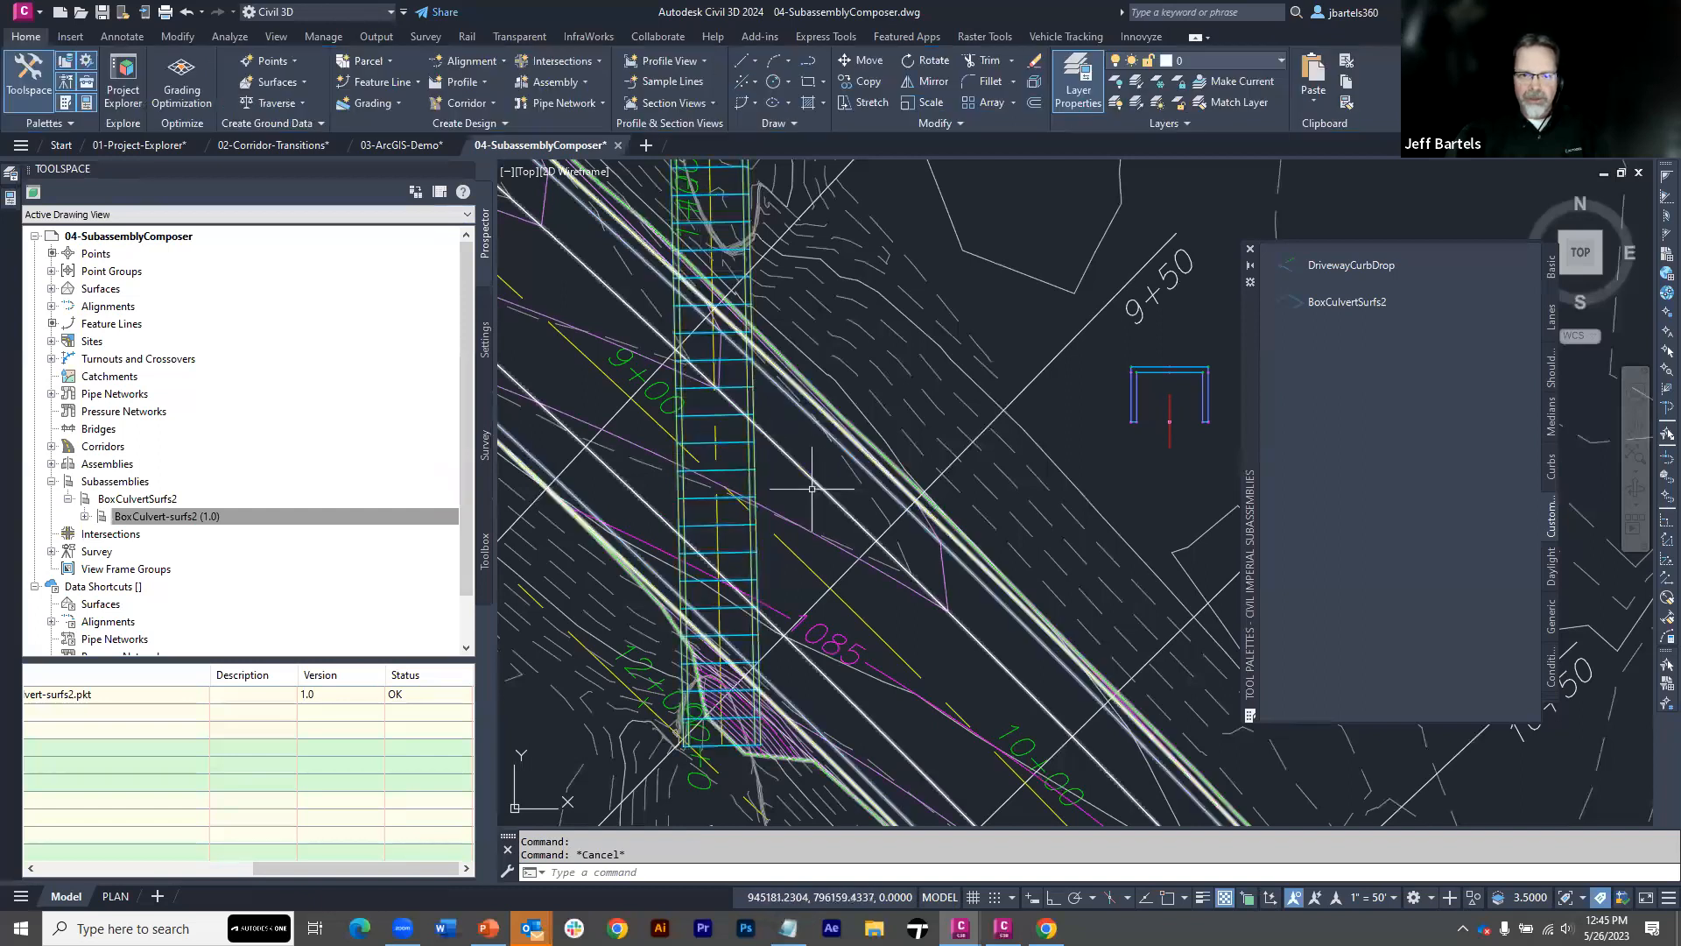
scroll(784, 495, down, 2)
middle_drag(785, 495, 763, 504)
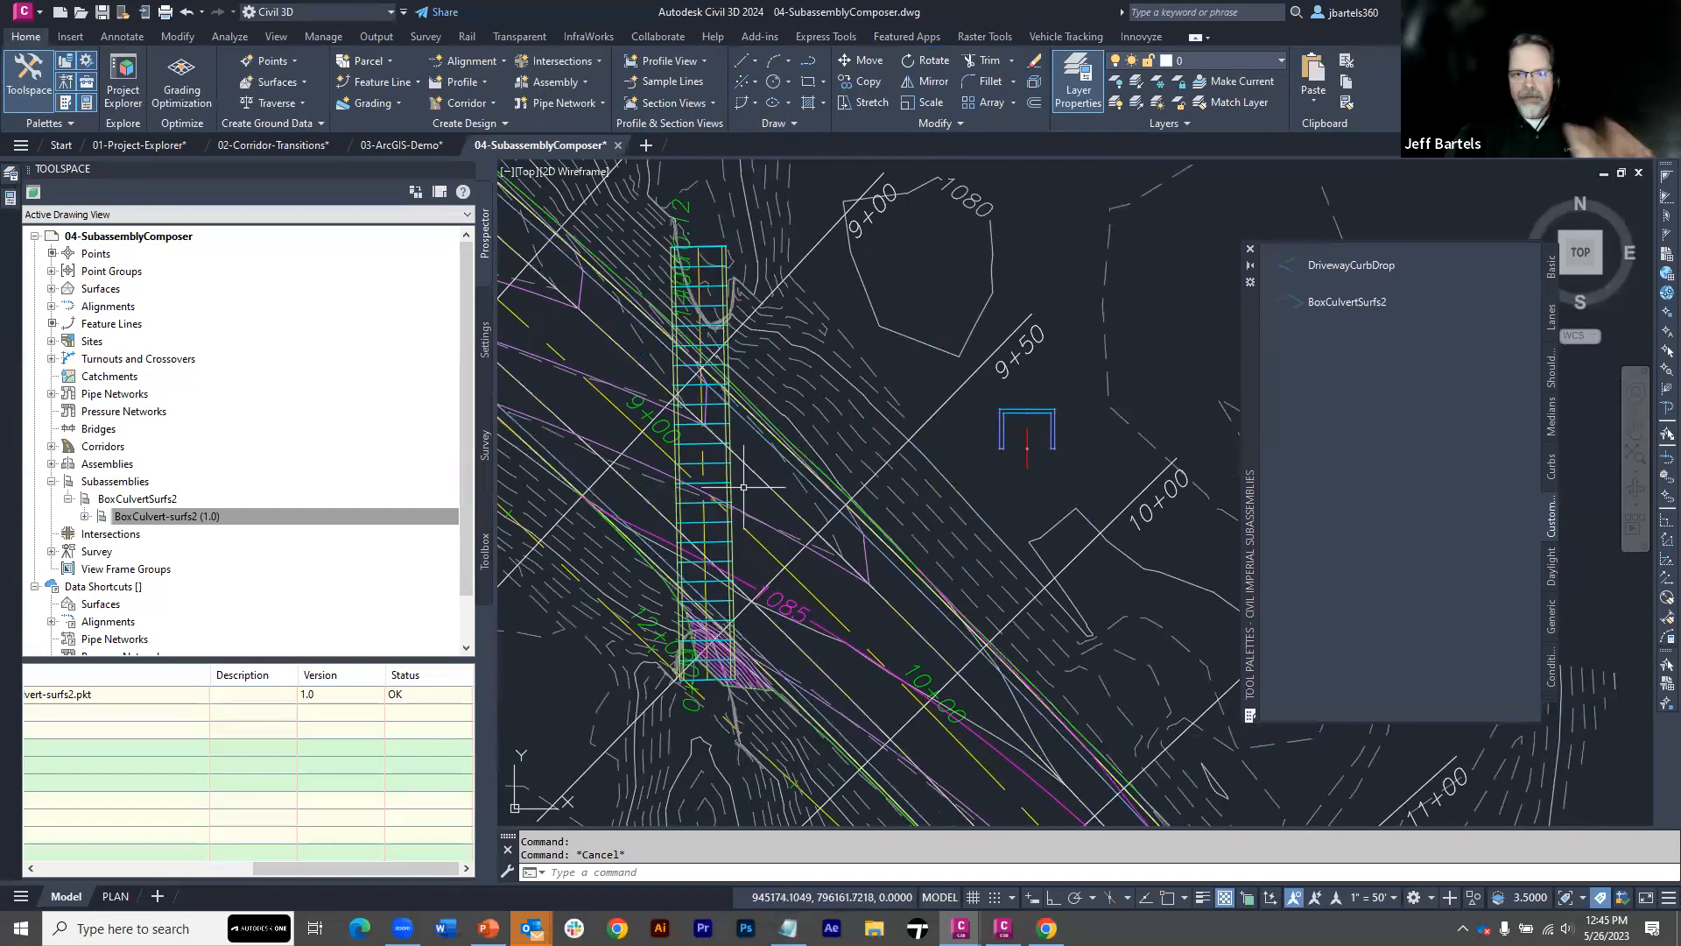
mouse_move(750, 507)
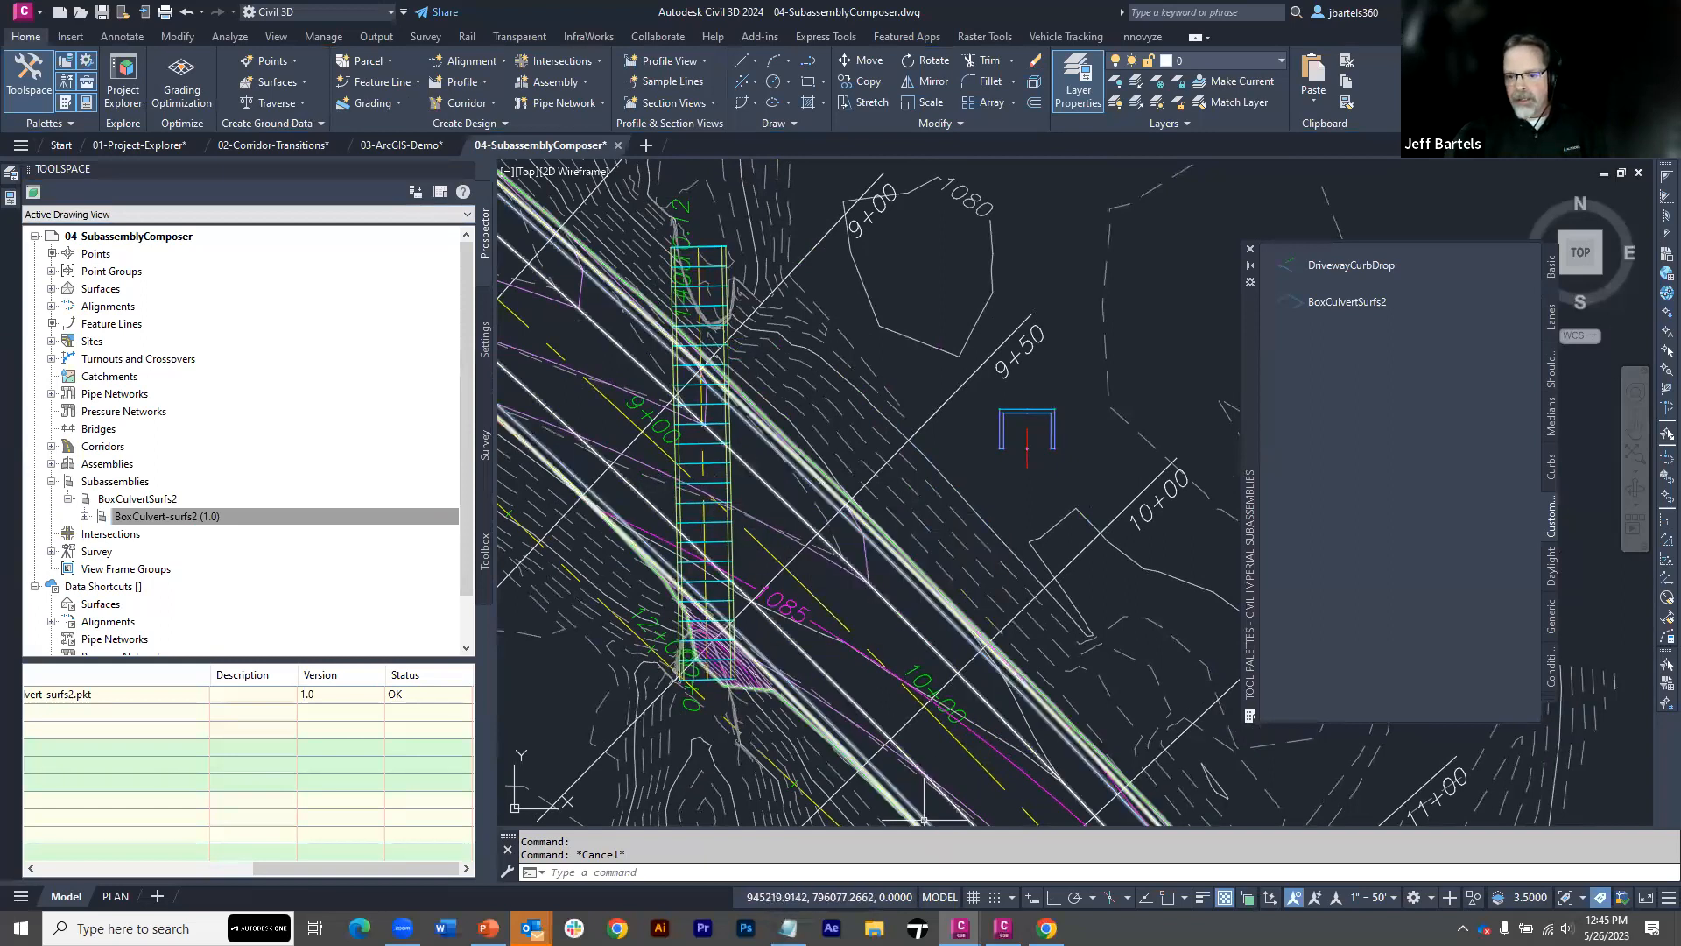
Switch to Subassembly Composer and set the Delta X of point P9 to -12
click(1004, 928)
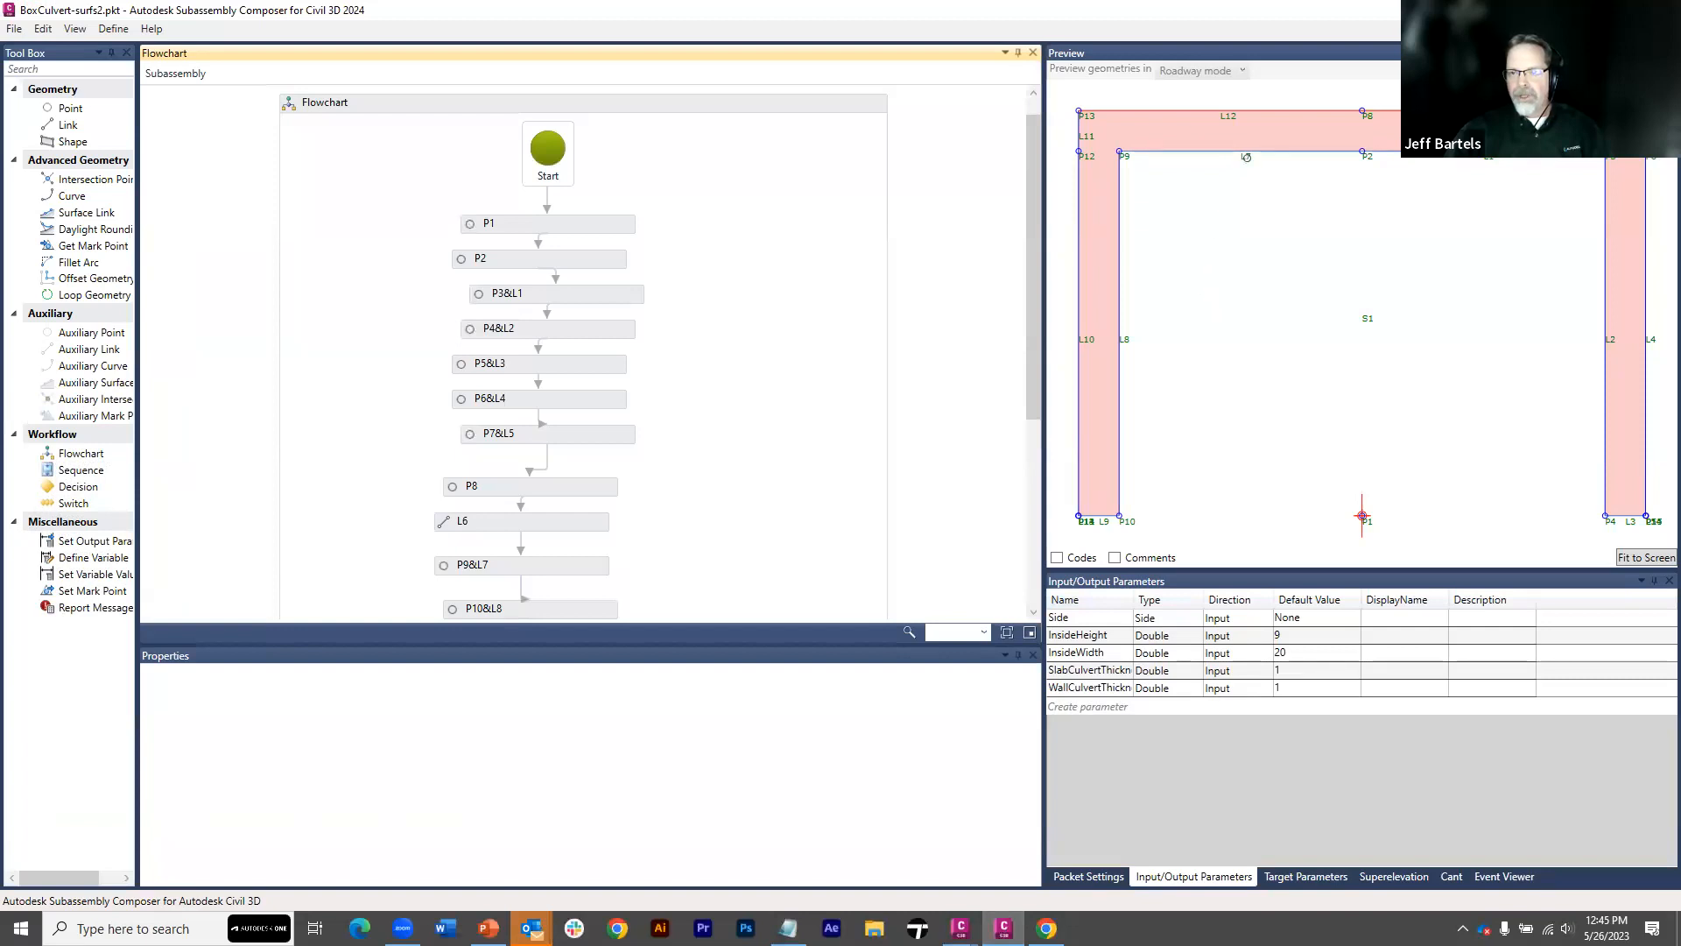
click(1246, 154)
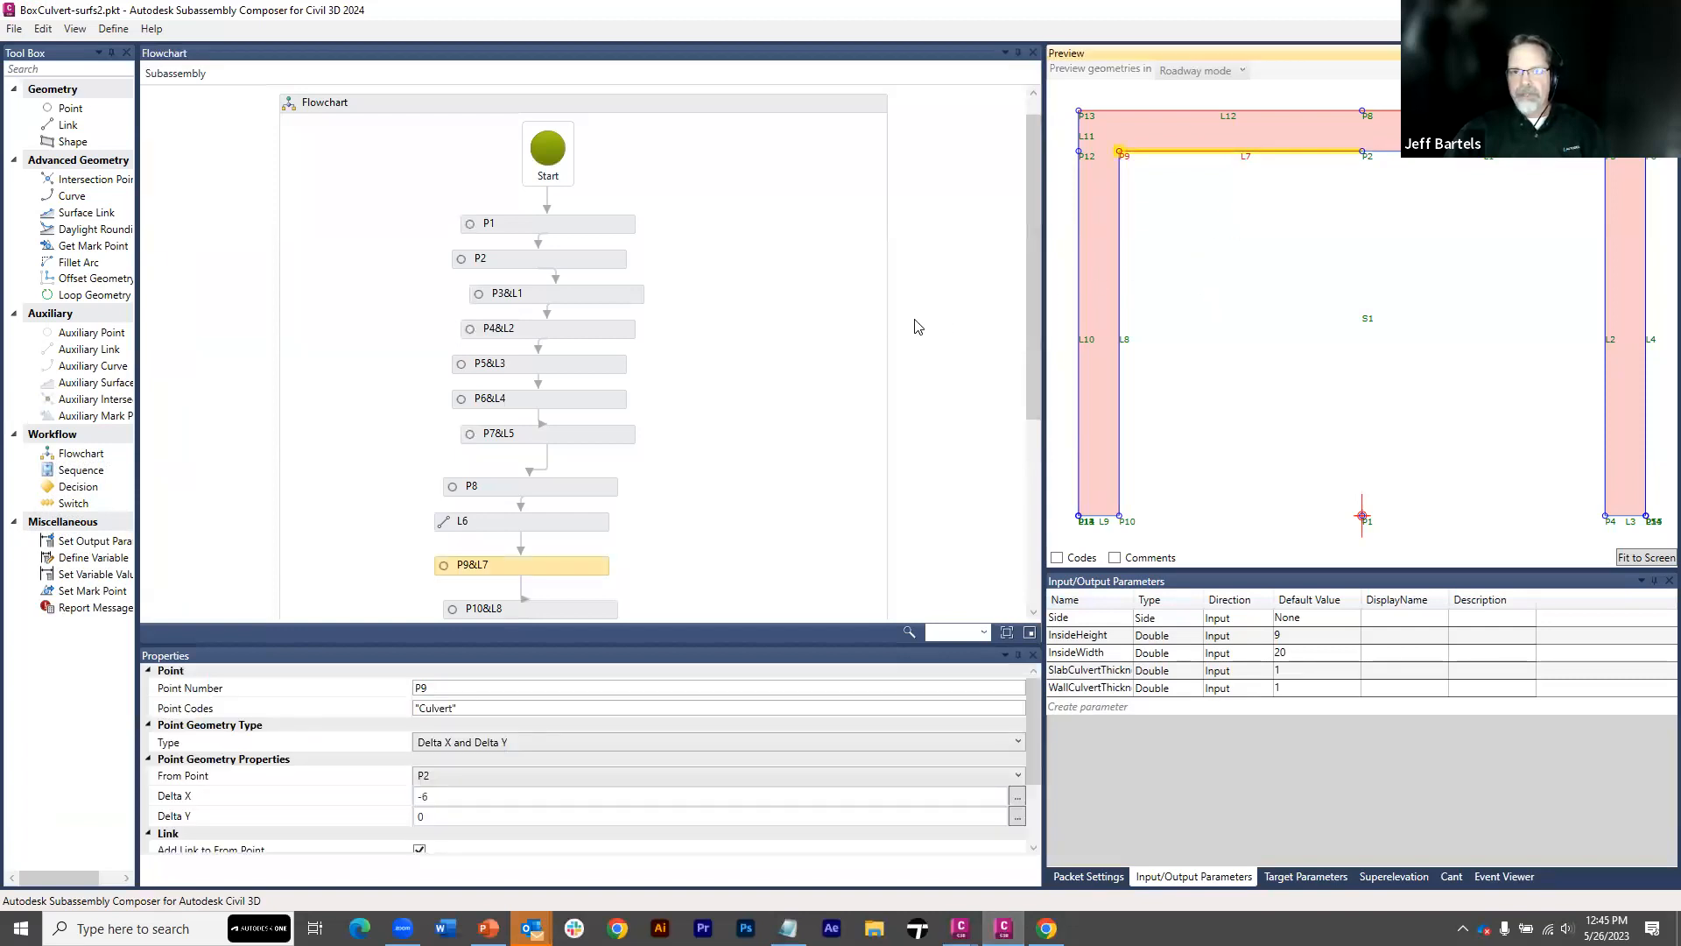
click(437, 801)
text(12)
key(Return)
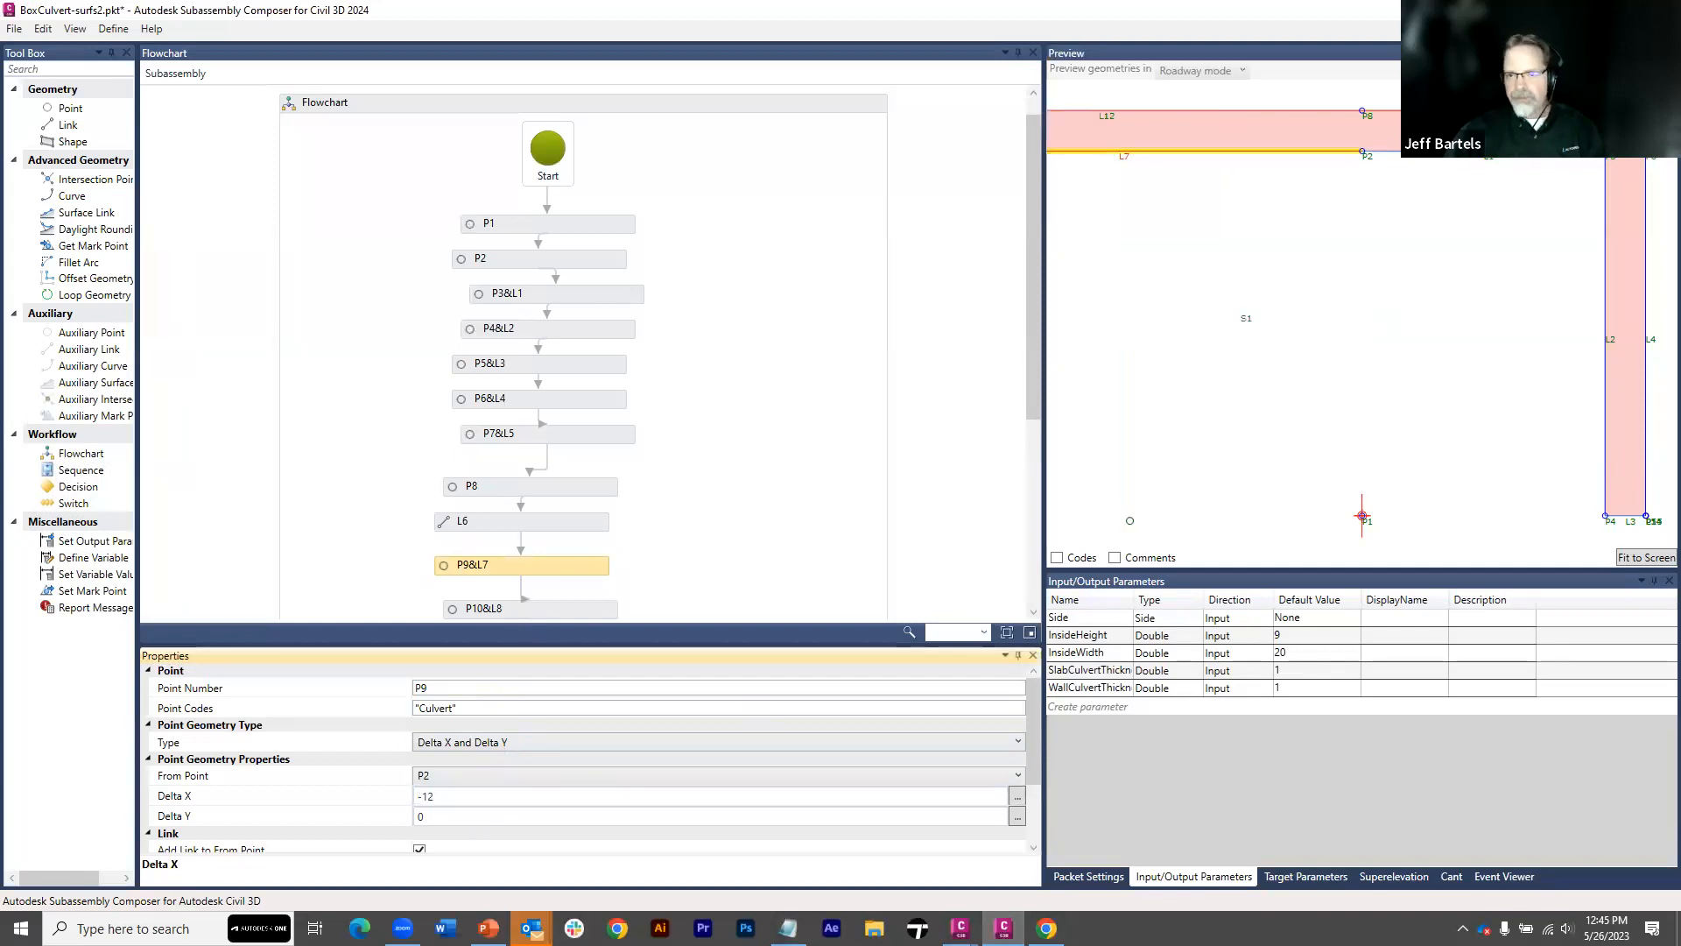
Set the Delta X of point P3 to 12 and fit the whole culvert in the preview
click(1482, 152)
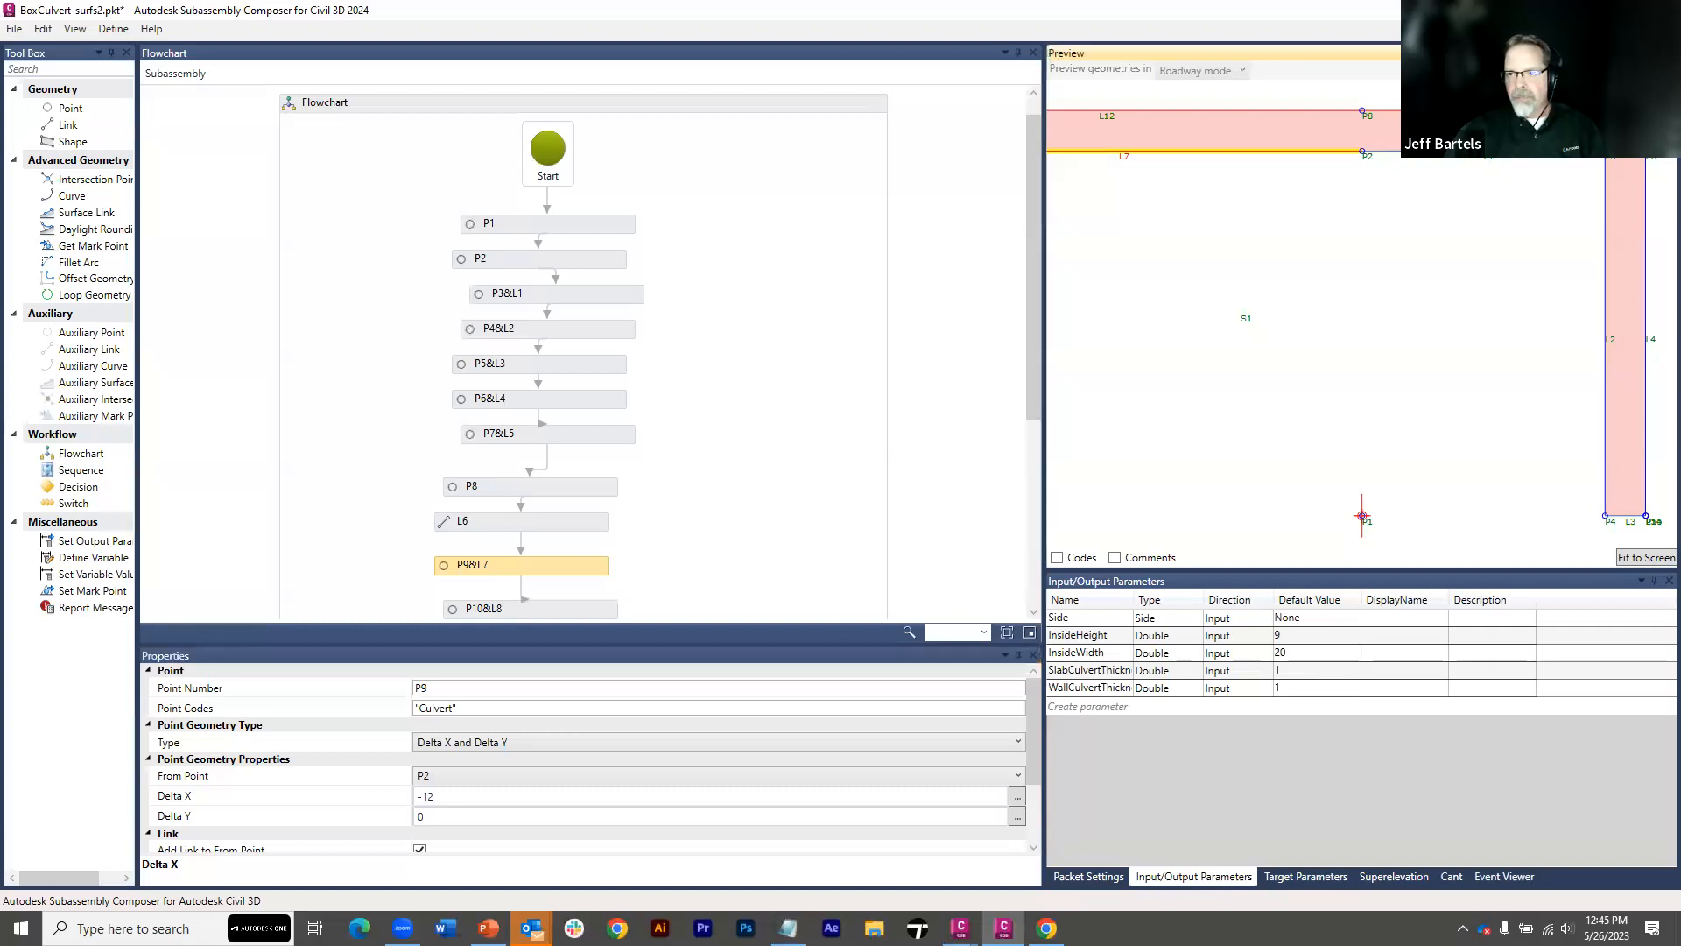
click(425, 797)
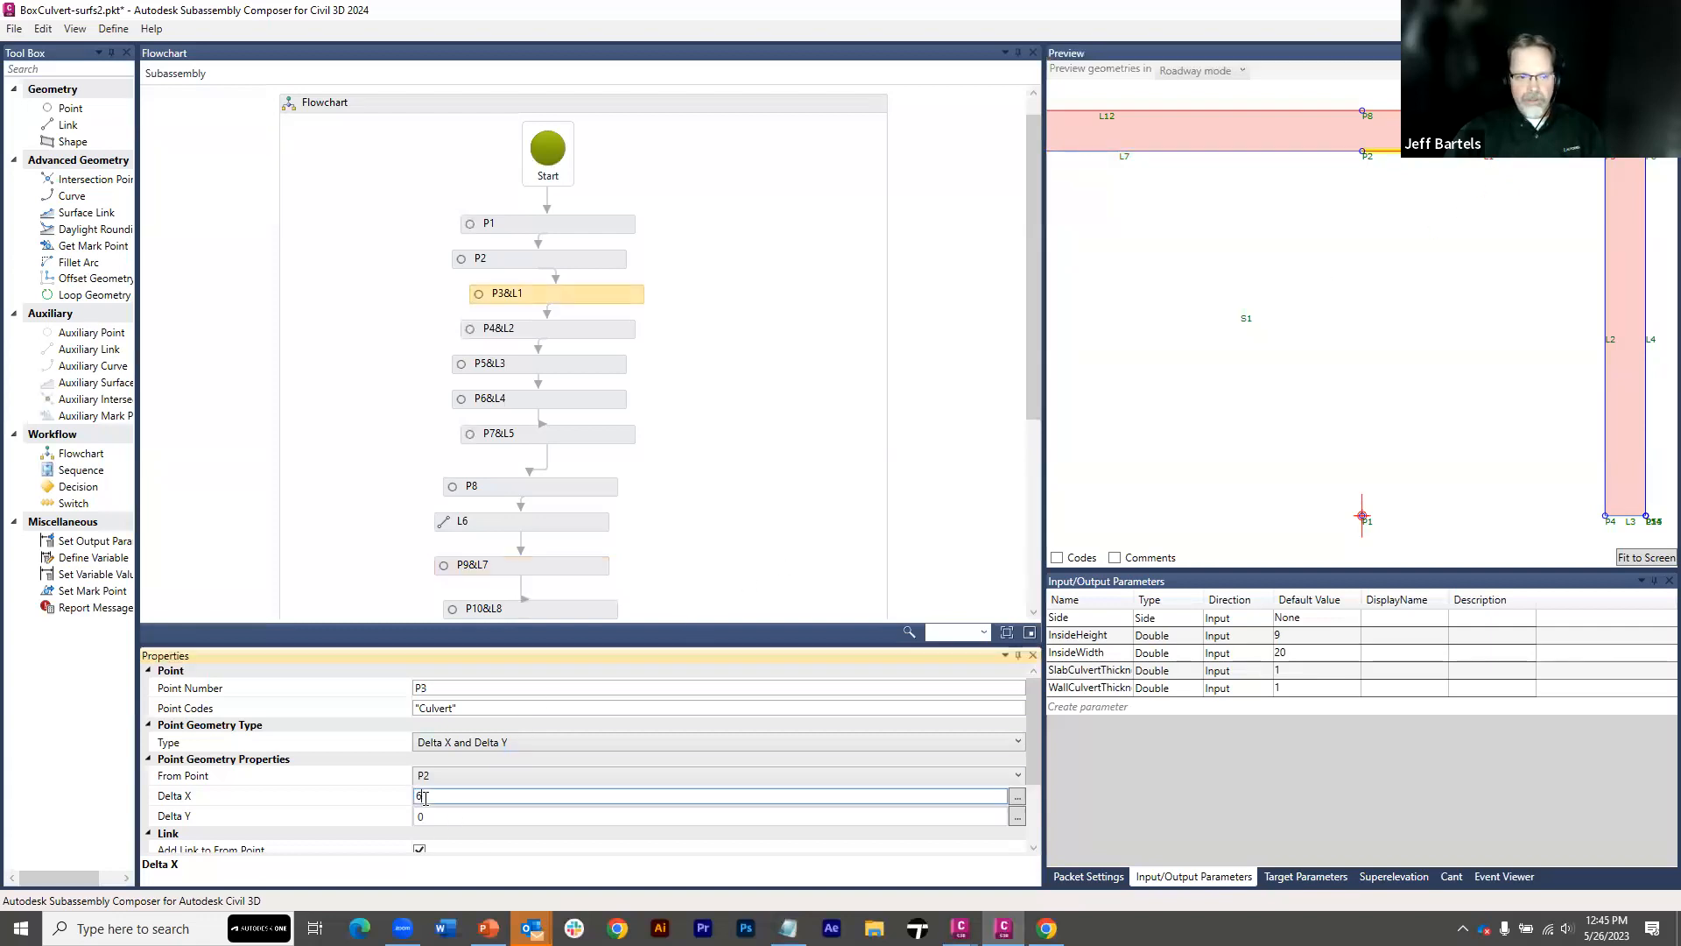
key(BackSpace)
text(12)
key(Tab)
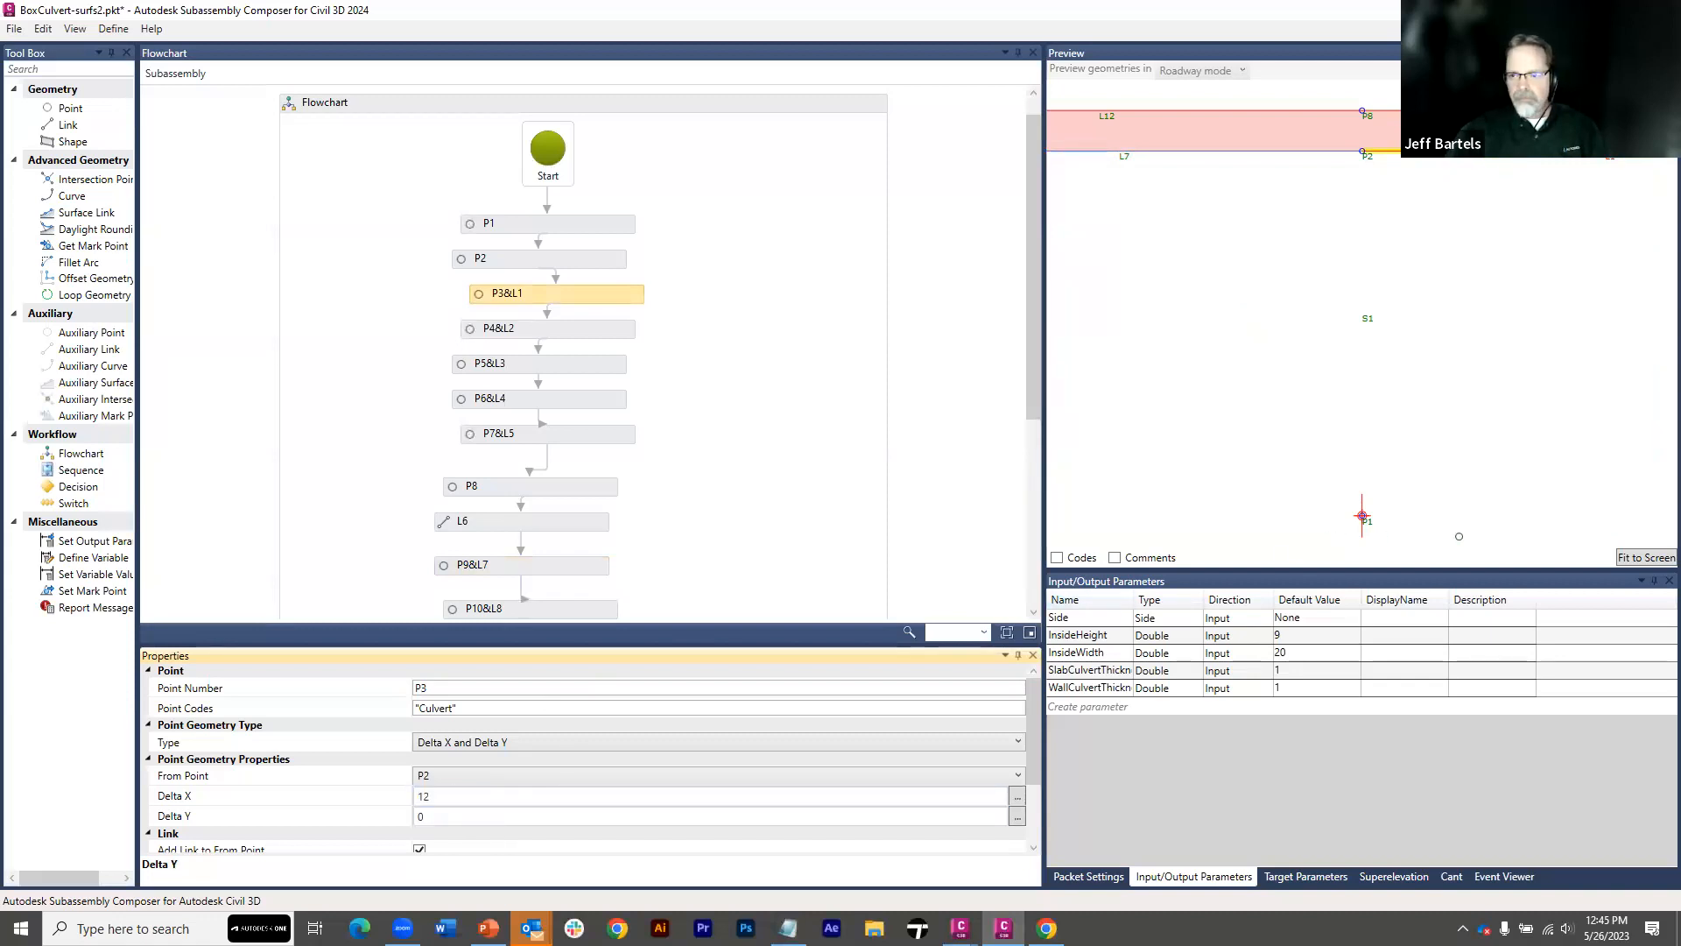
click(1638, 557)
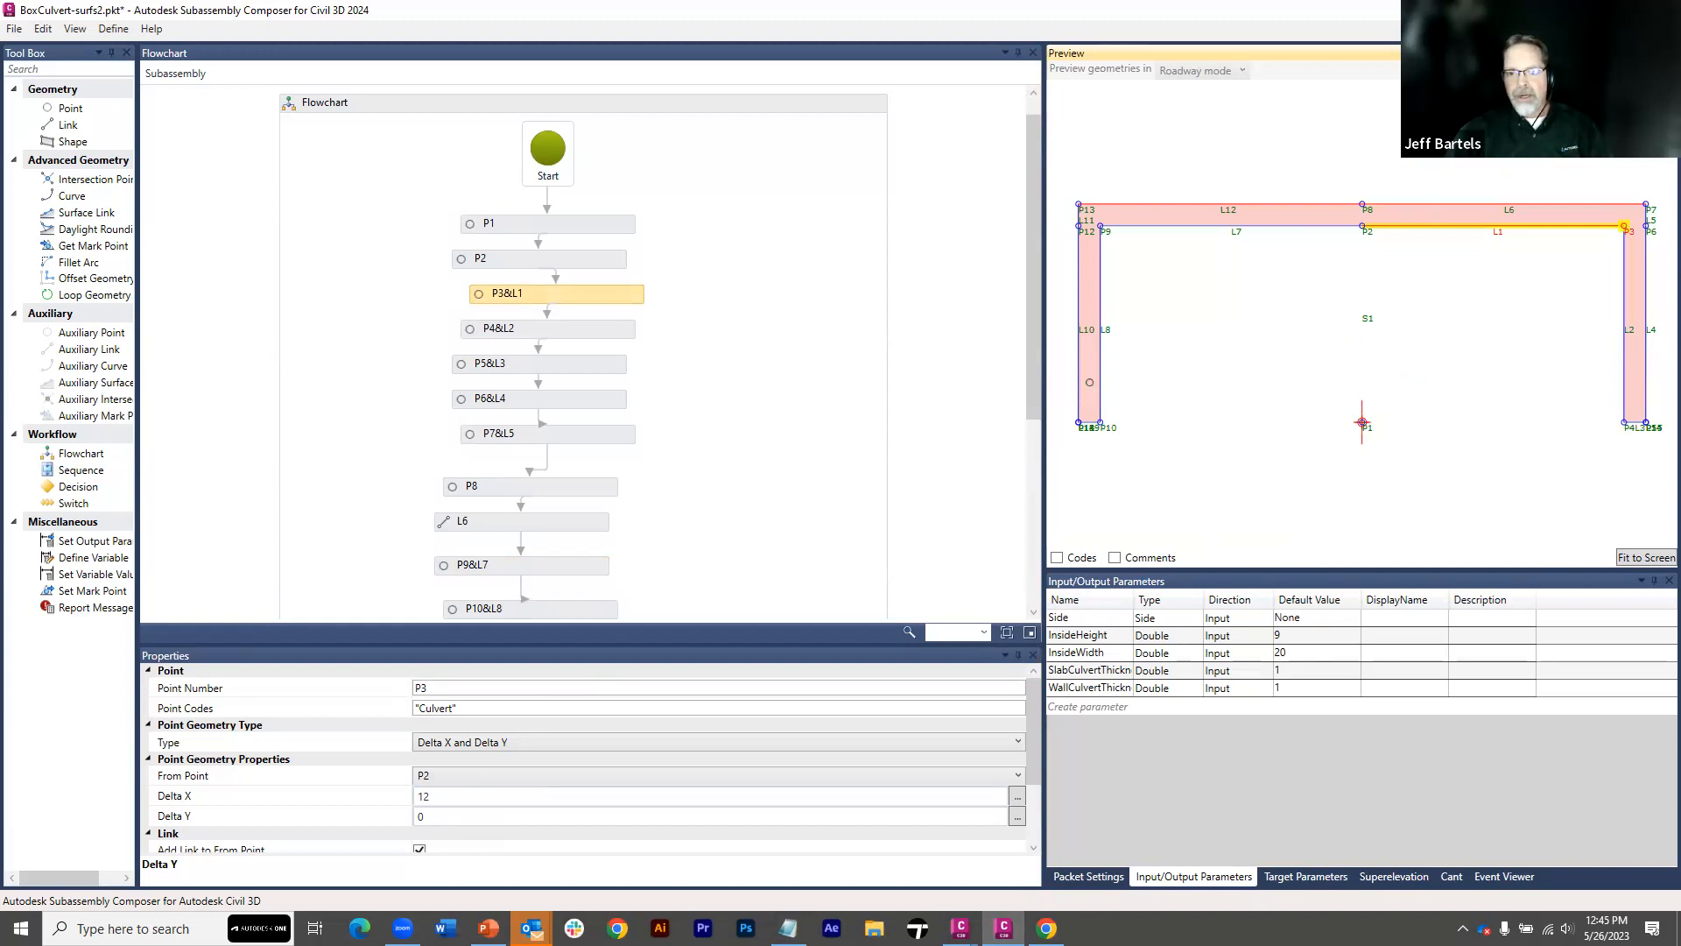
Save BoxCulvert-surfs2.pkt and switch back to the 04-SubassemblyComposer drawing in Civil 3D
click(13, 31)
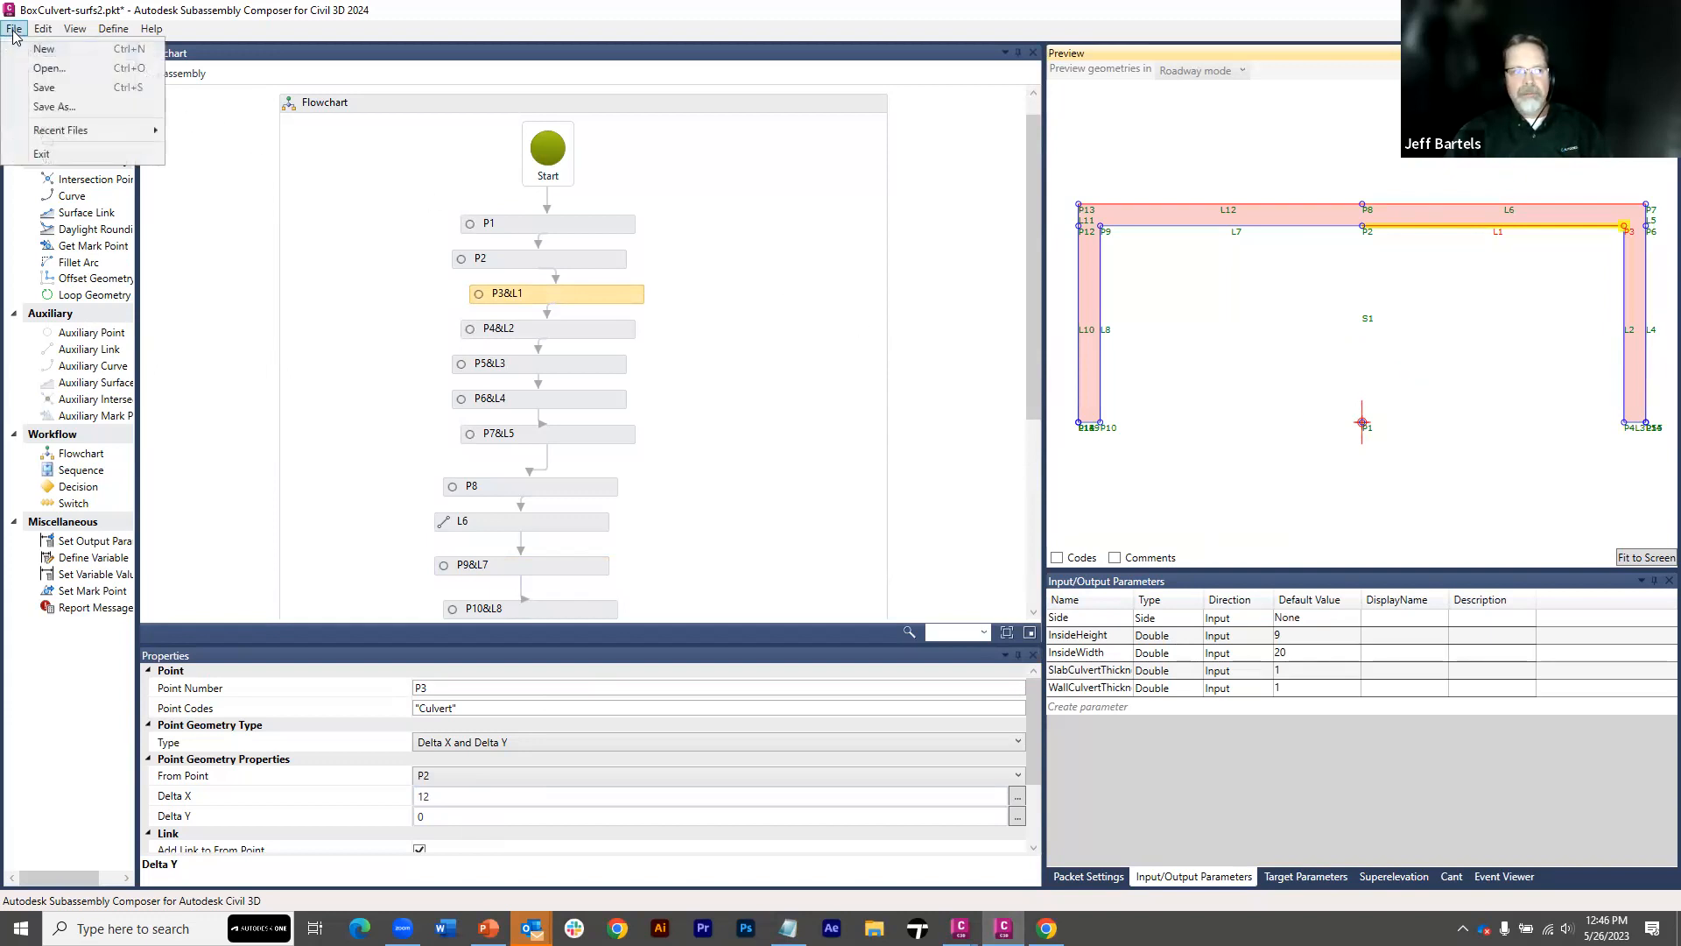
click(45, 83)
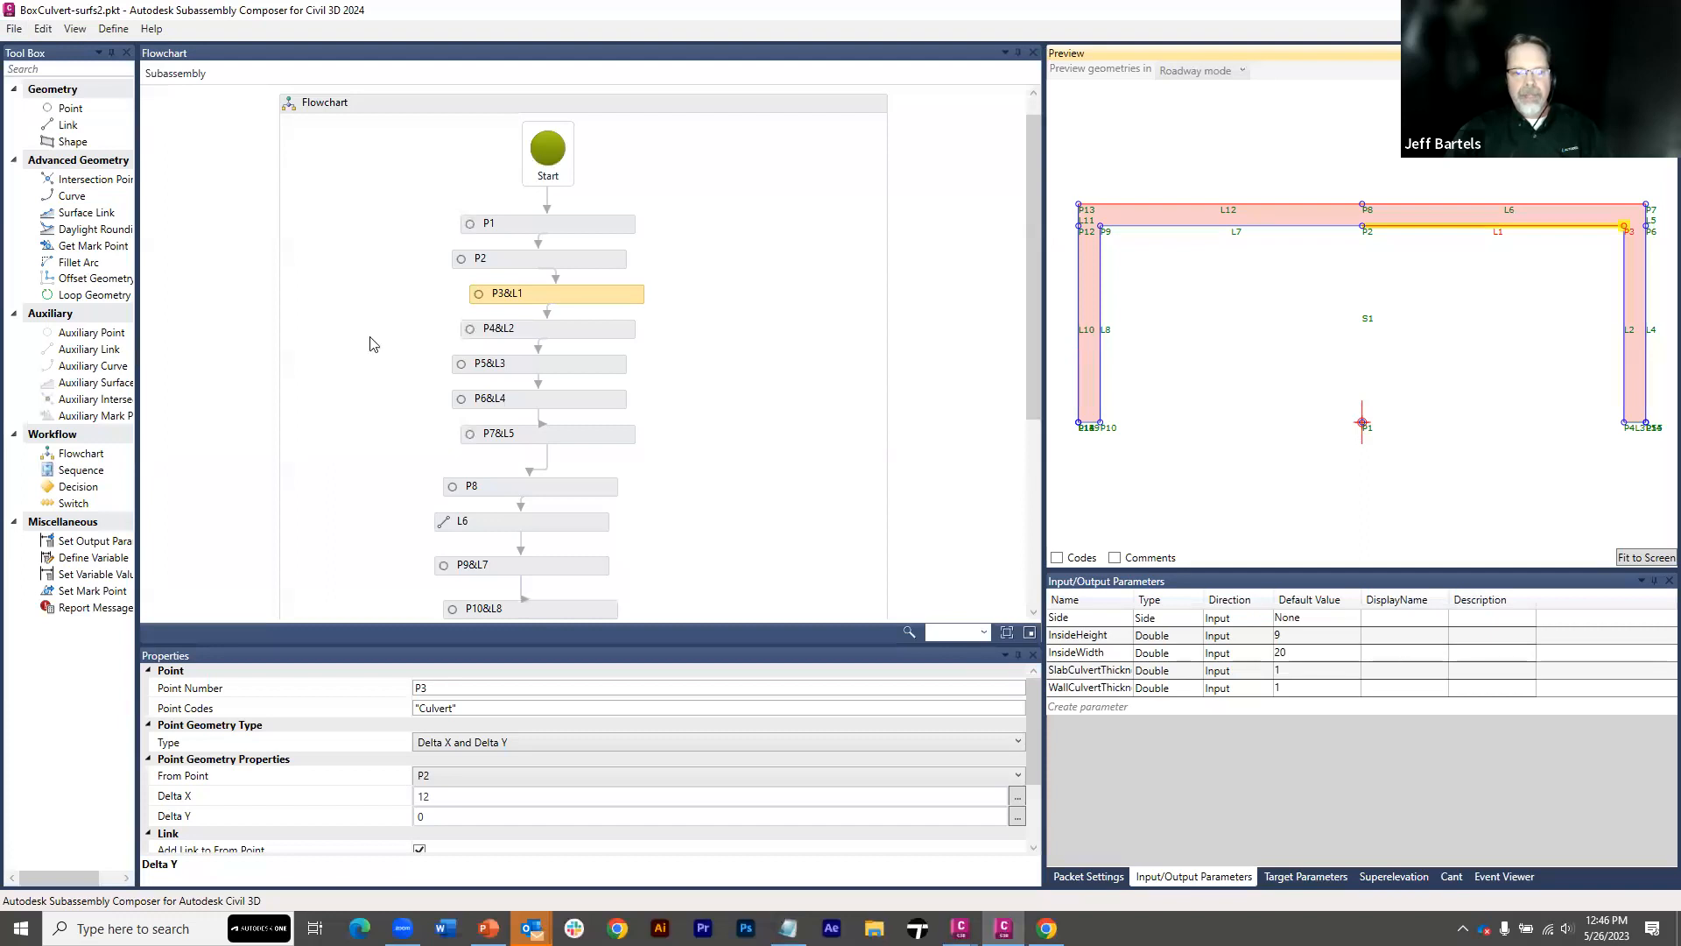
mouse_move(960, 928)
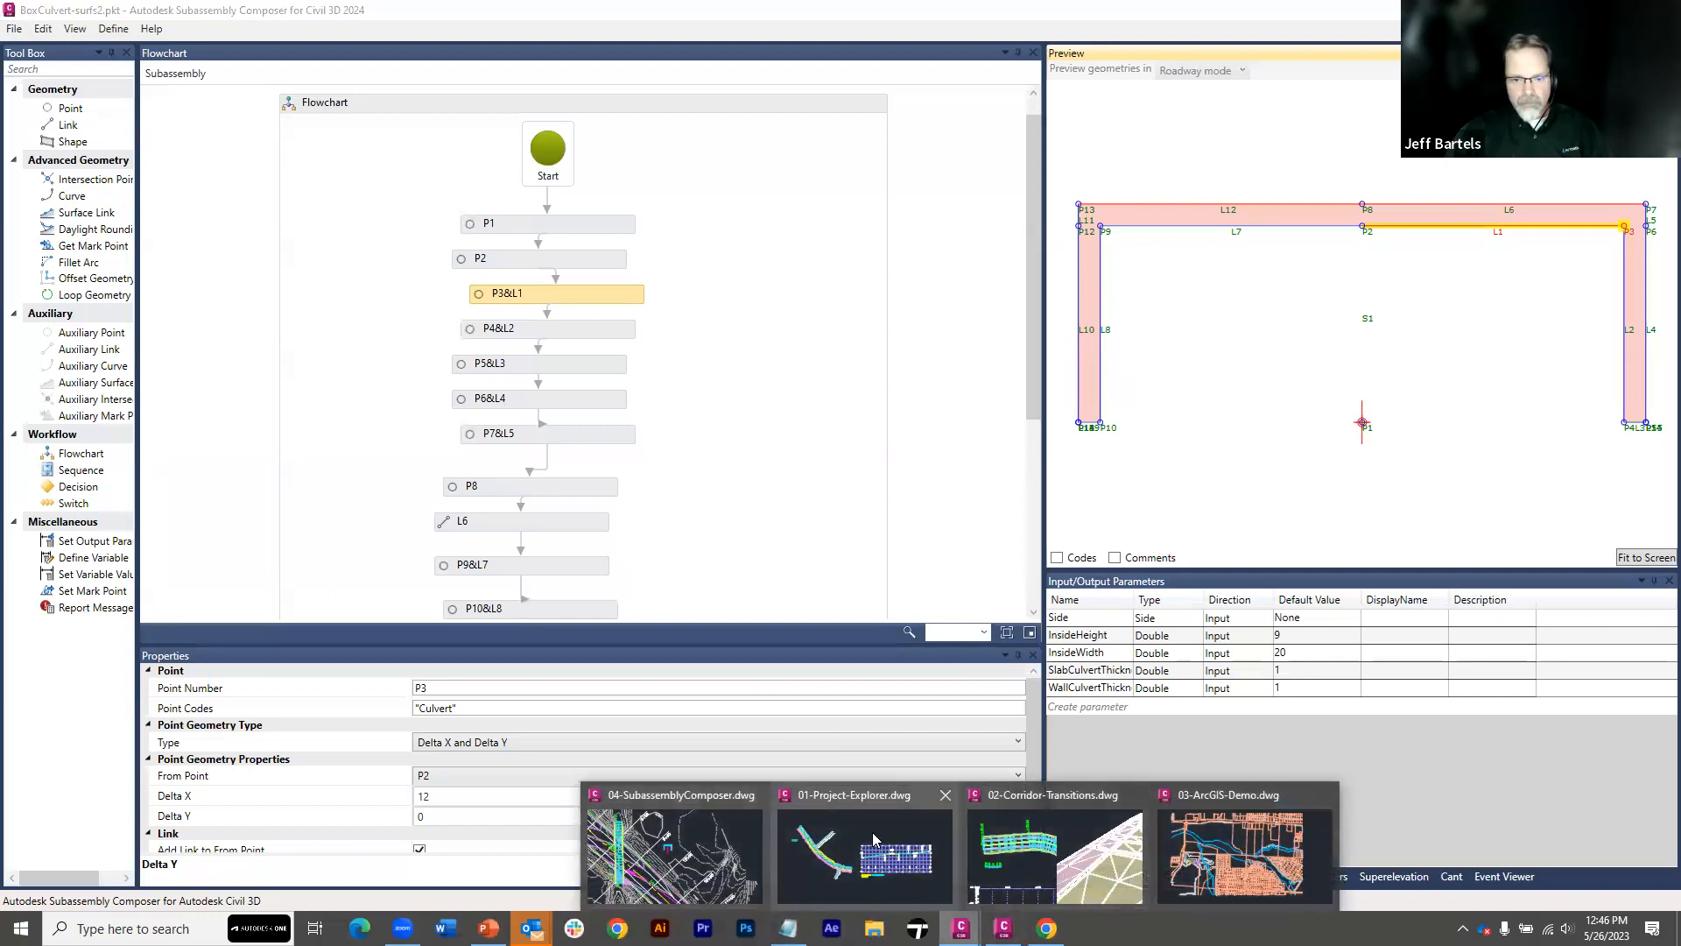
click(675, 849)
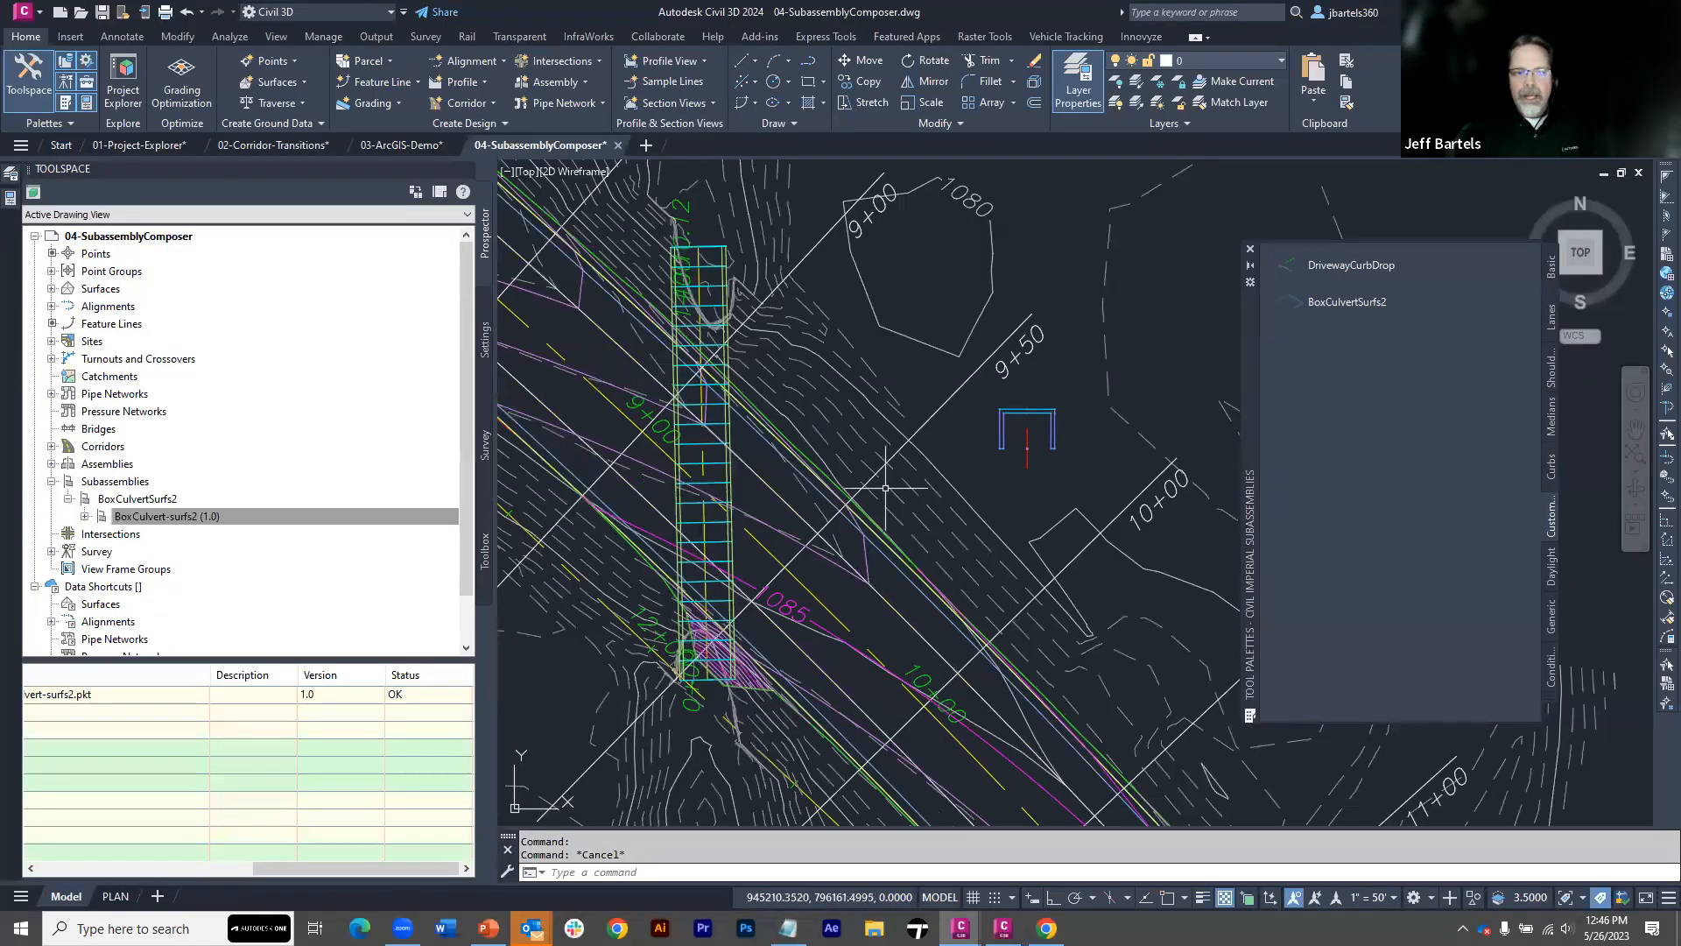
Refresh the Subassemblies collection and check the status of BoxCulvert-surfs2
click(271, 512)
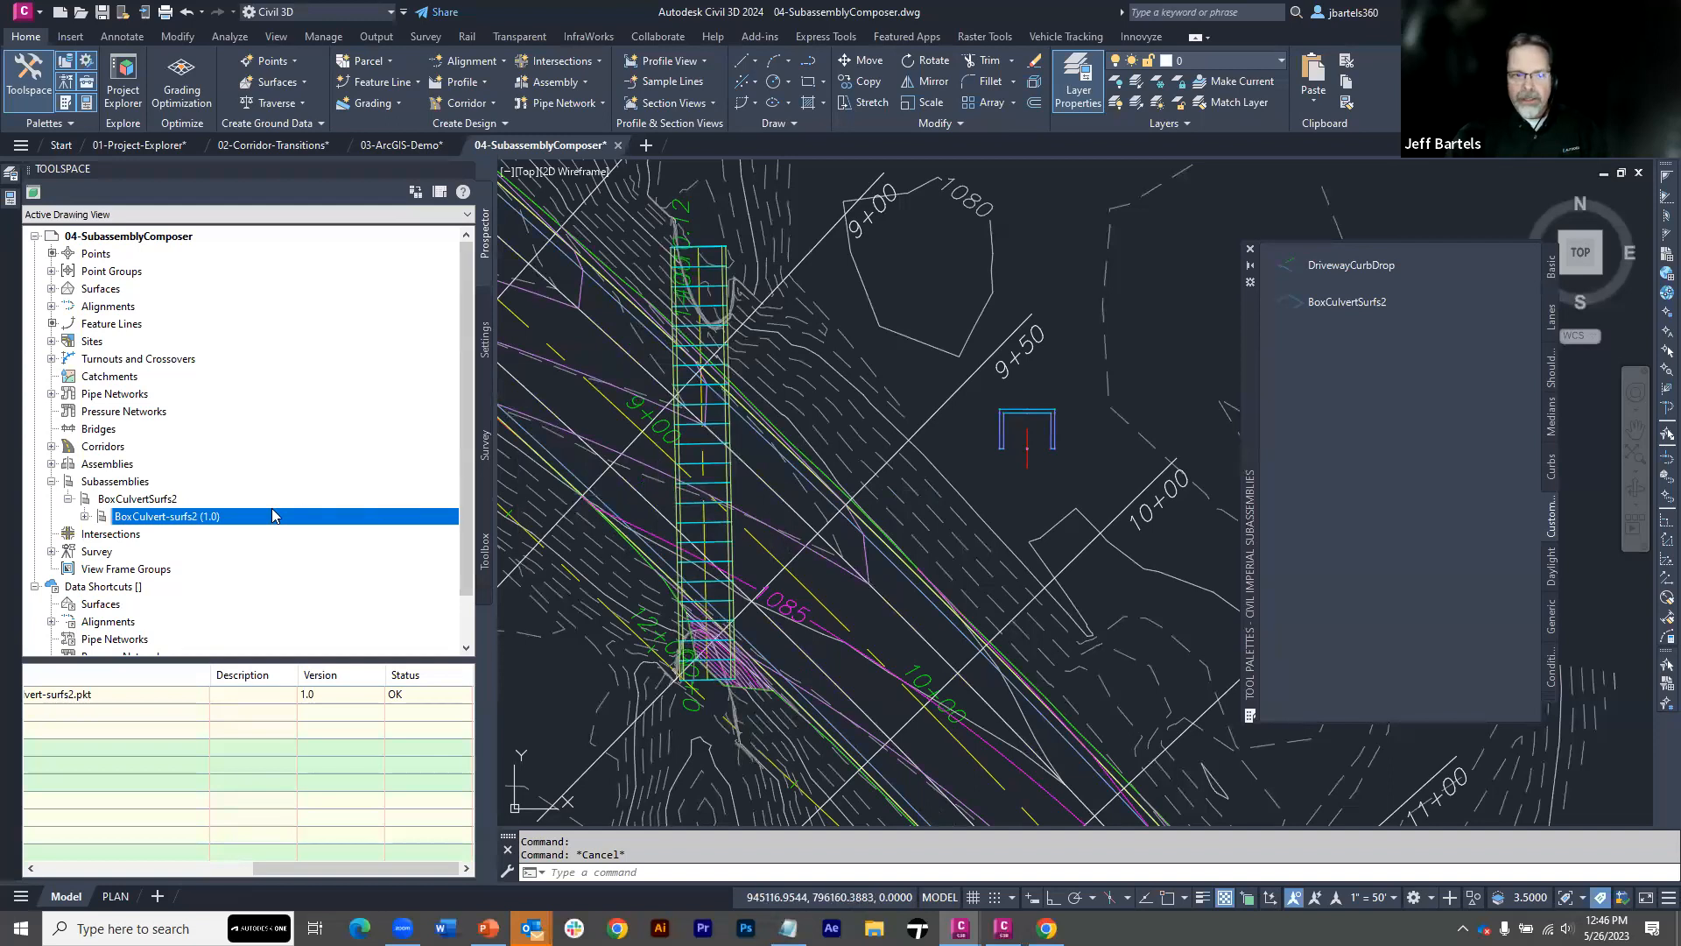
right_click(122, 484)
click(167, 488)
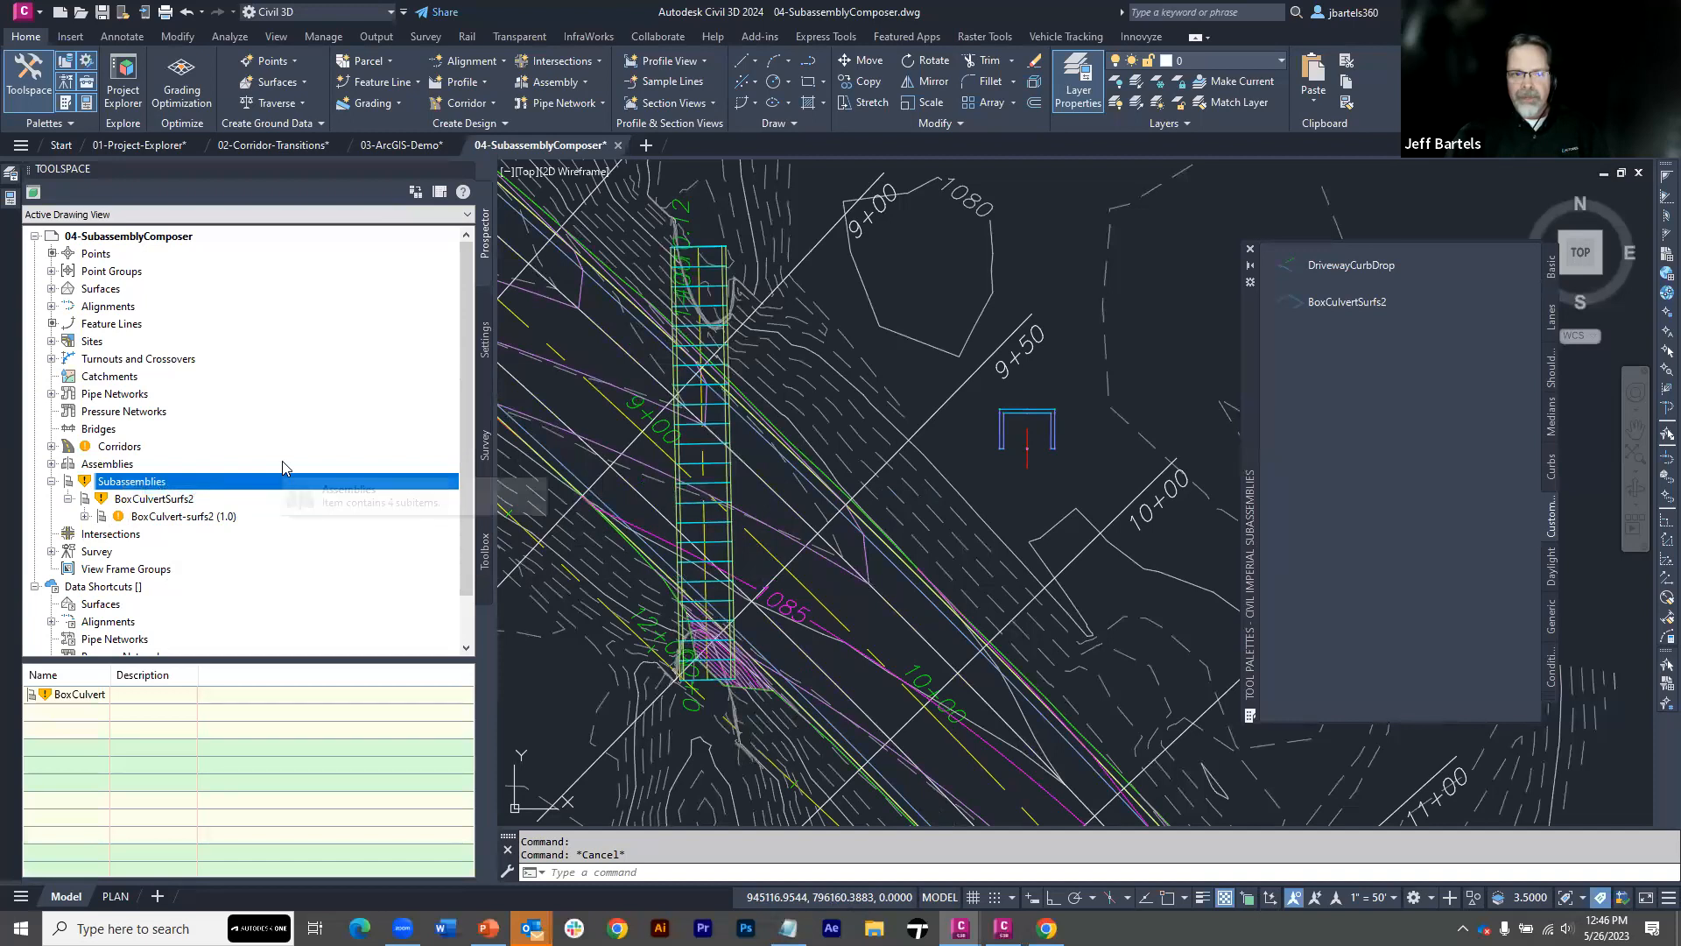
click(172, 518)
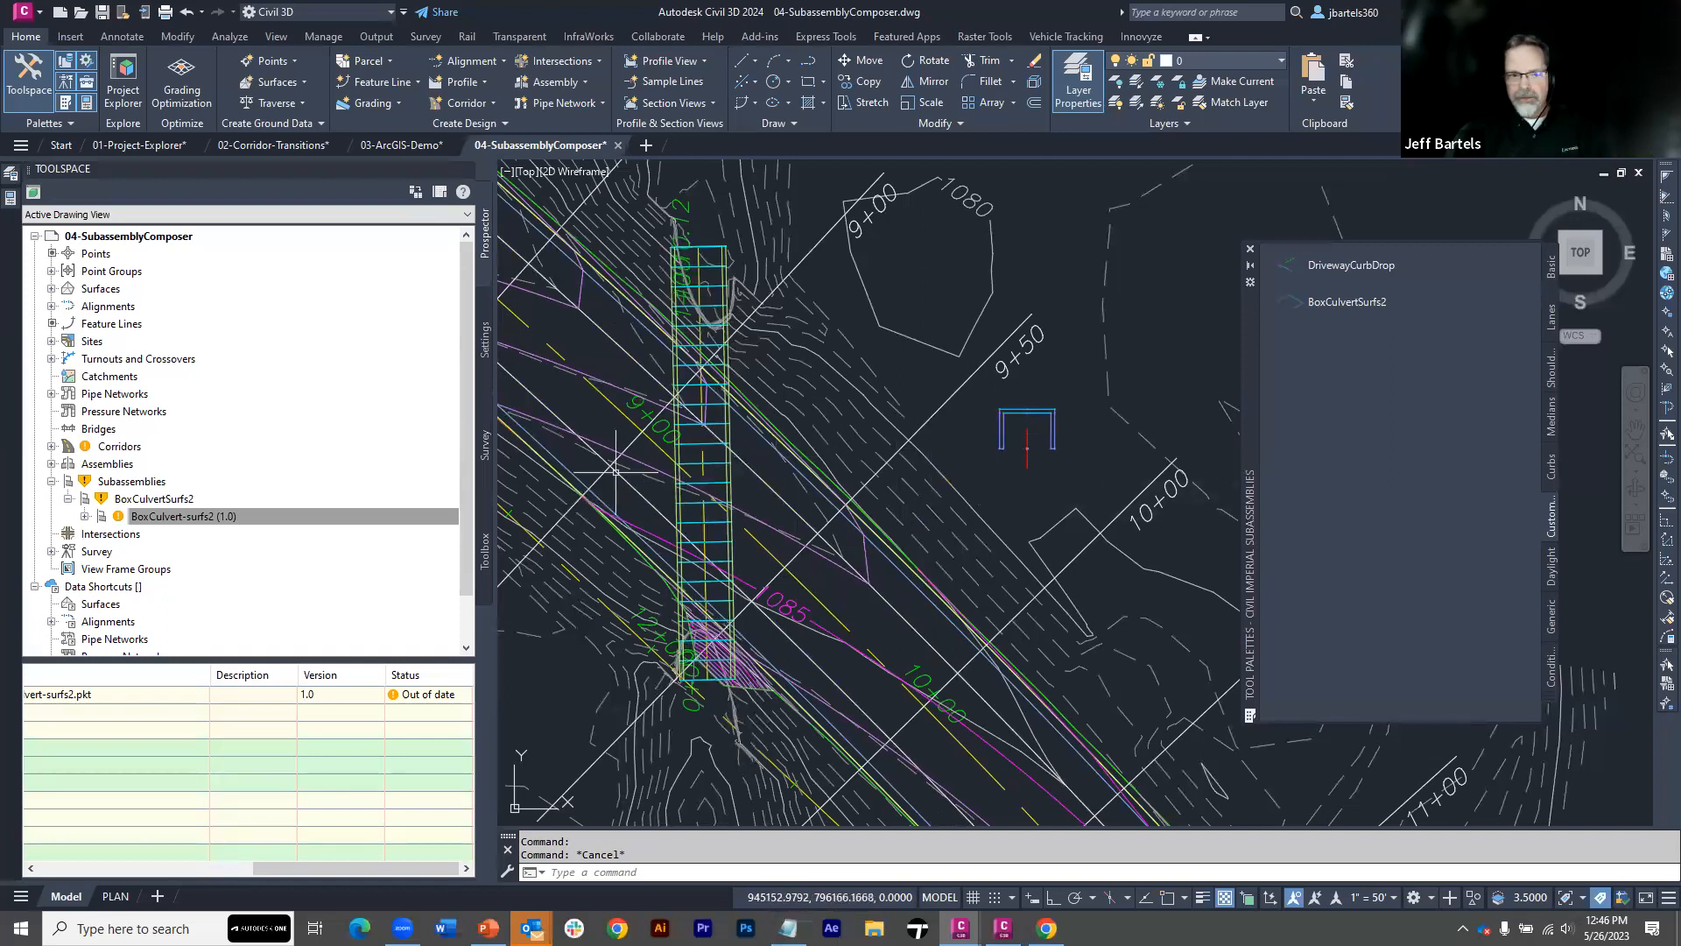
Update all subassemblies in the drawing from the edited .pkt file
click(184, 516)
right_click(180, 518)
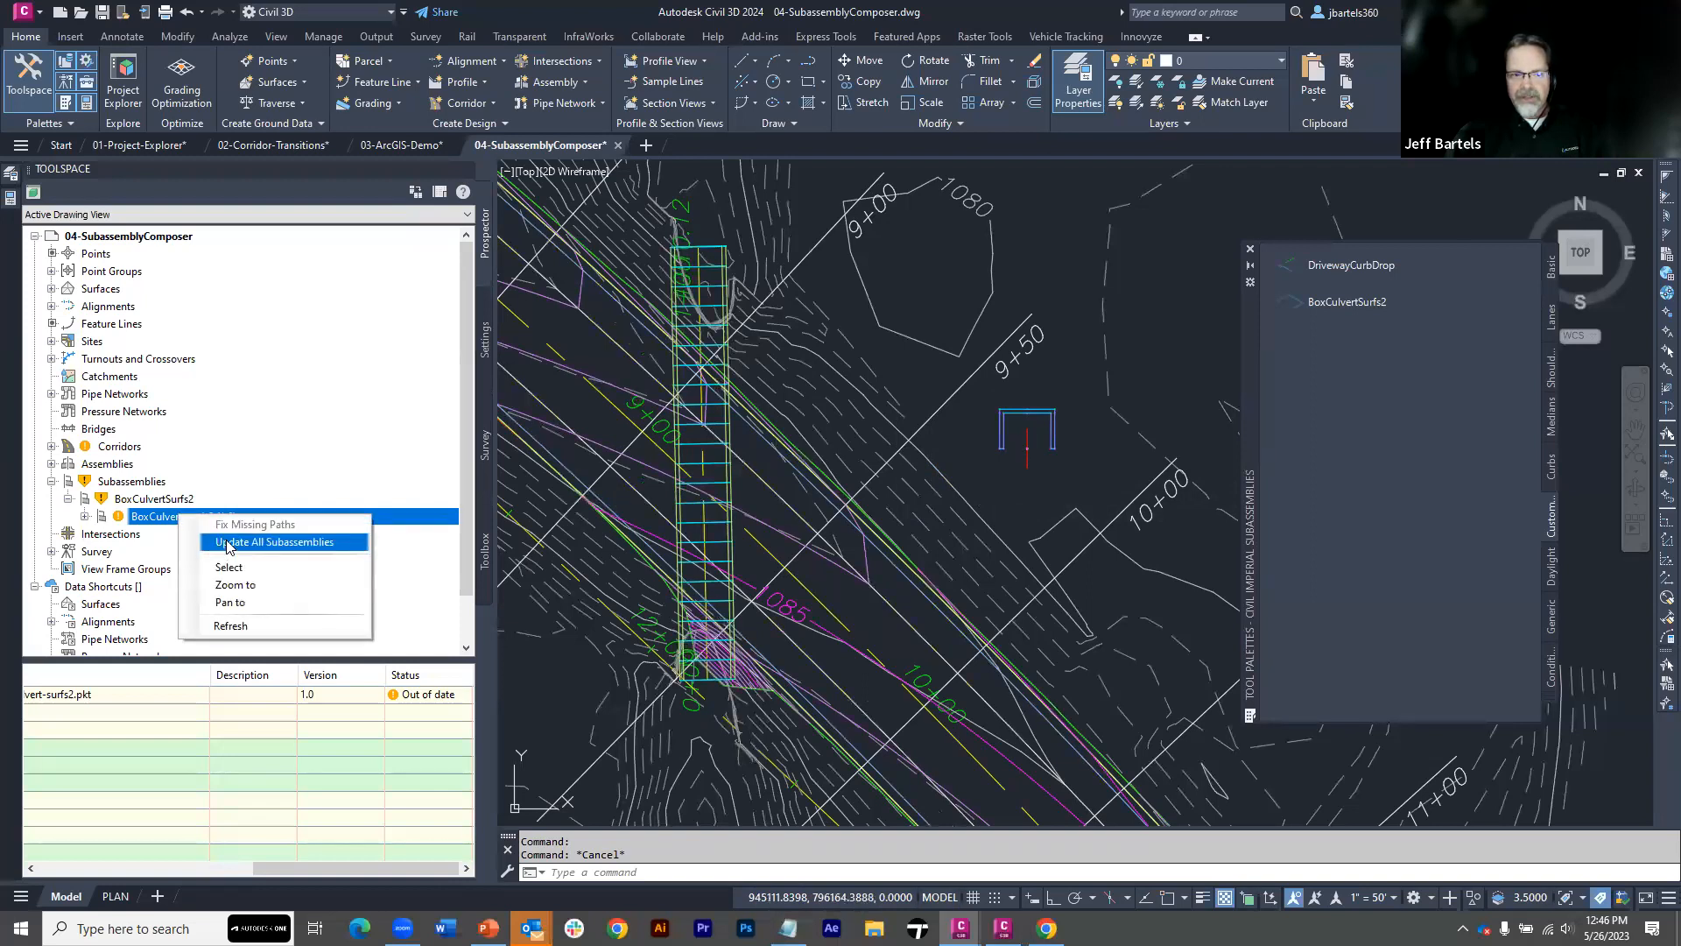
click(226, 543)
click(902, 474)
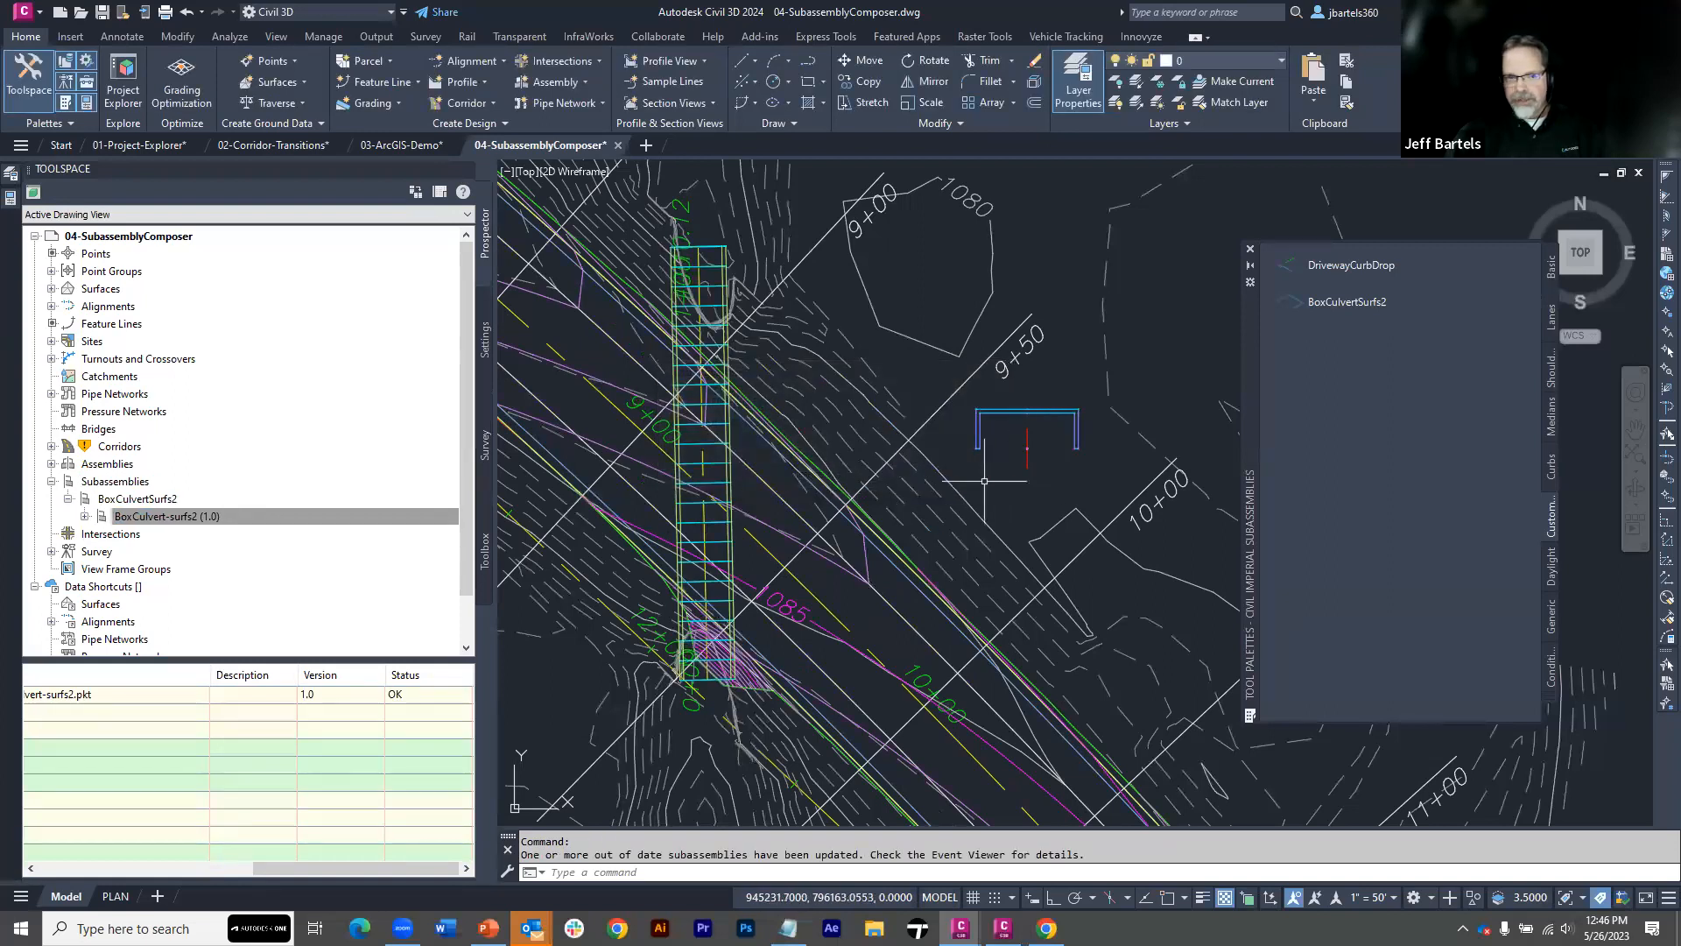
Rebuild the P-culvert corridor to apply the updated box culvert subassembly
click(52, 446)
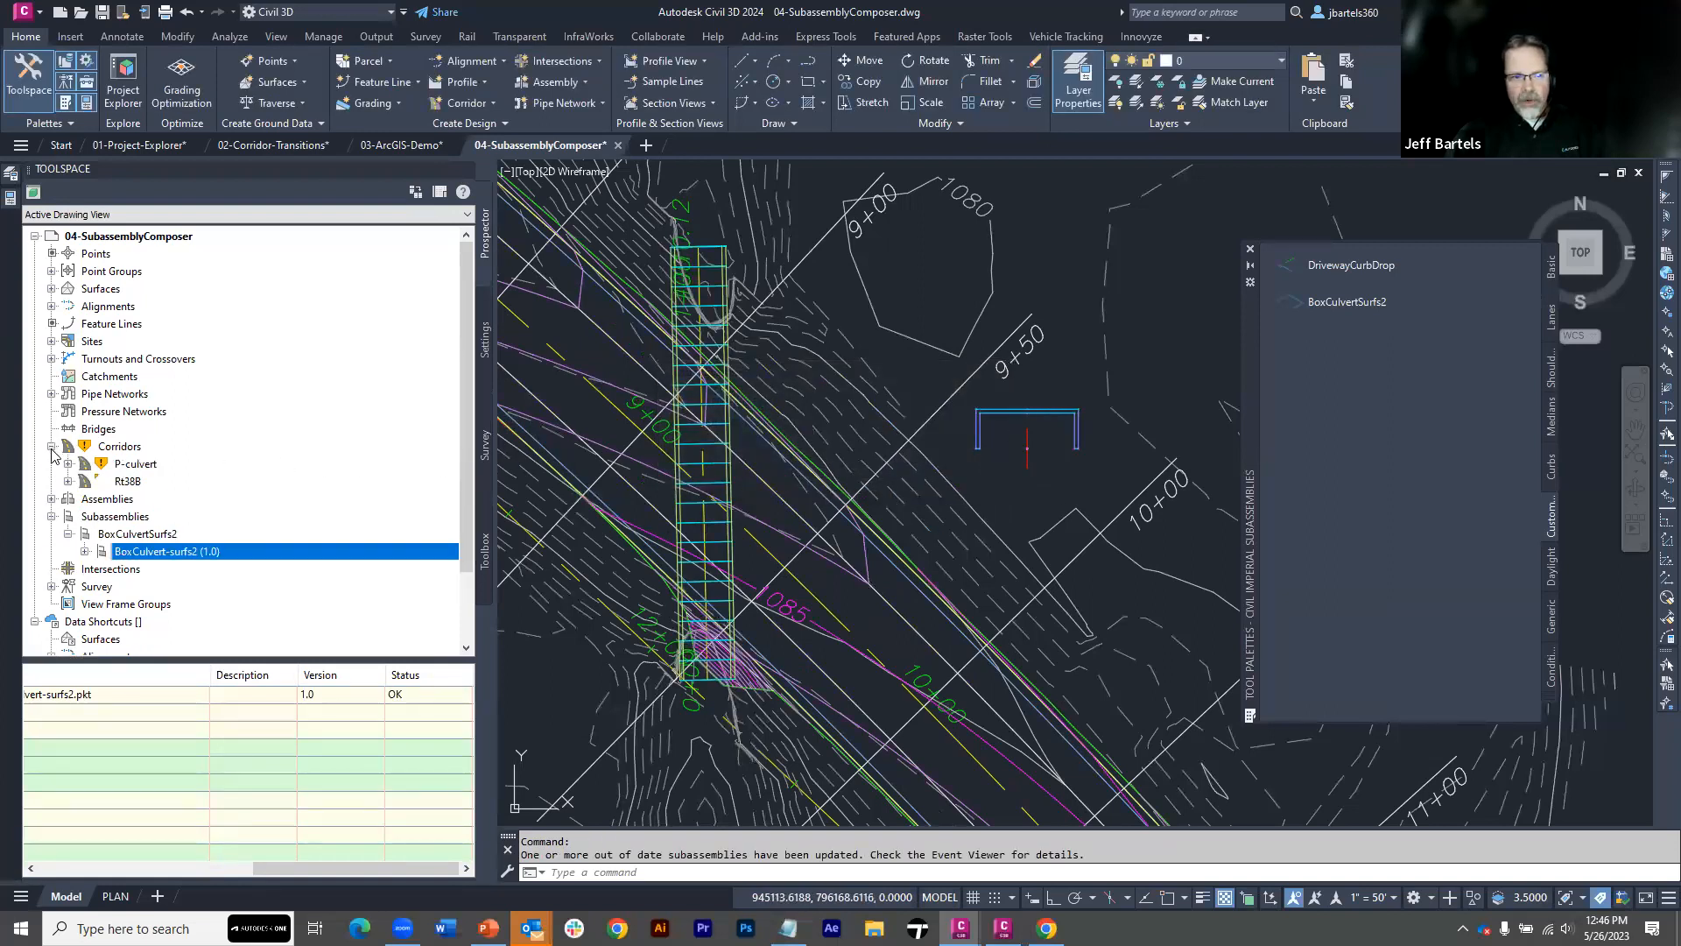
right_click(128, 469)
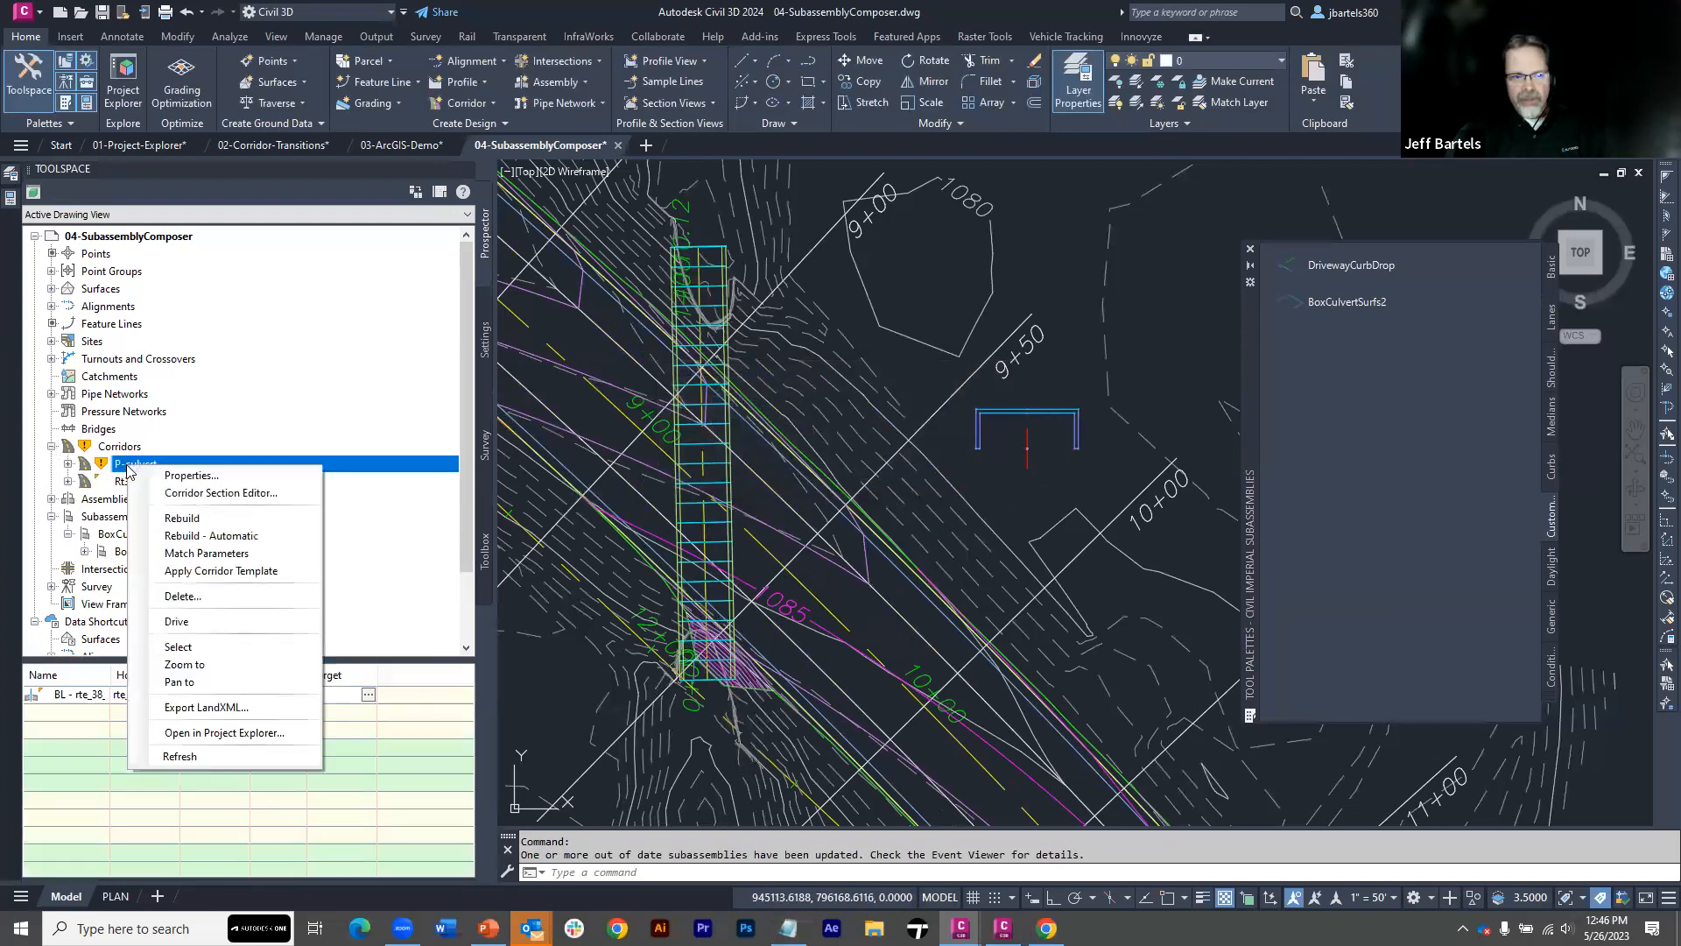
click(184, 519)
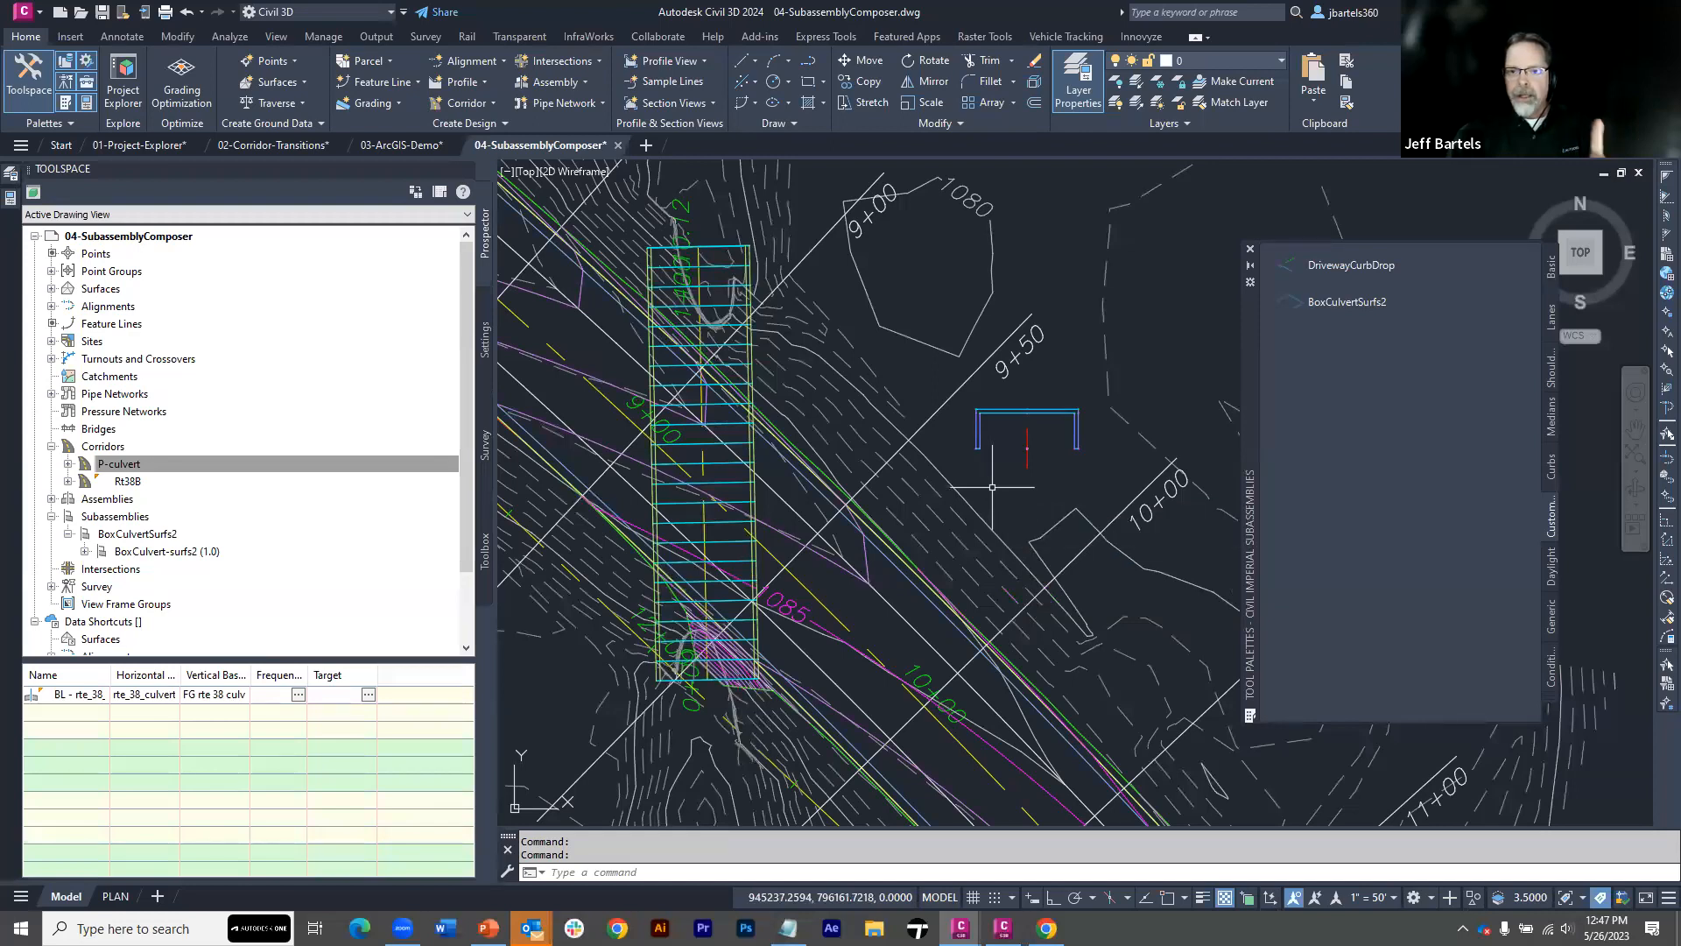
mouse_move(992, 486)
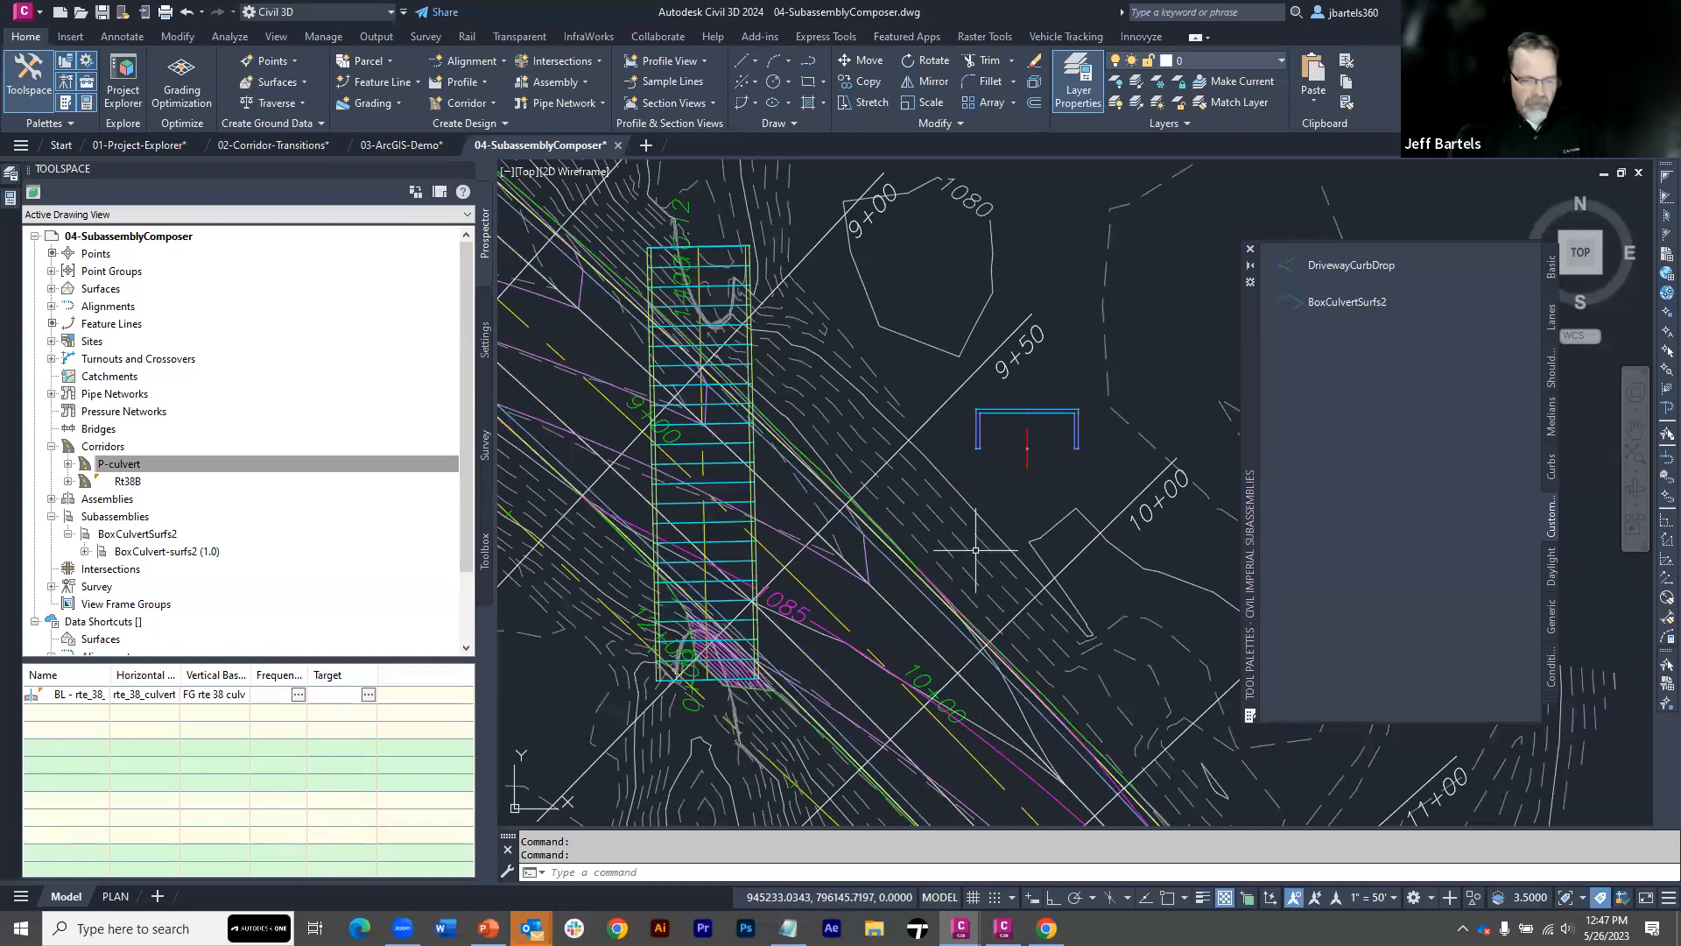
In File Explorer, move BoxCulvert-surfs2.pkt from the PKT files folder of exercise files into the neighbouring Wrong Folder
key(super+e)
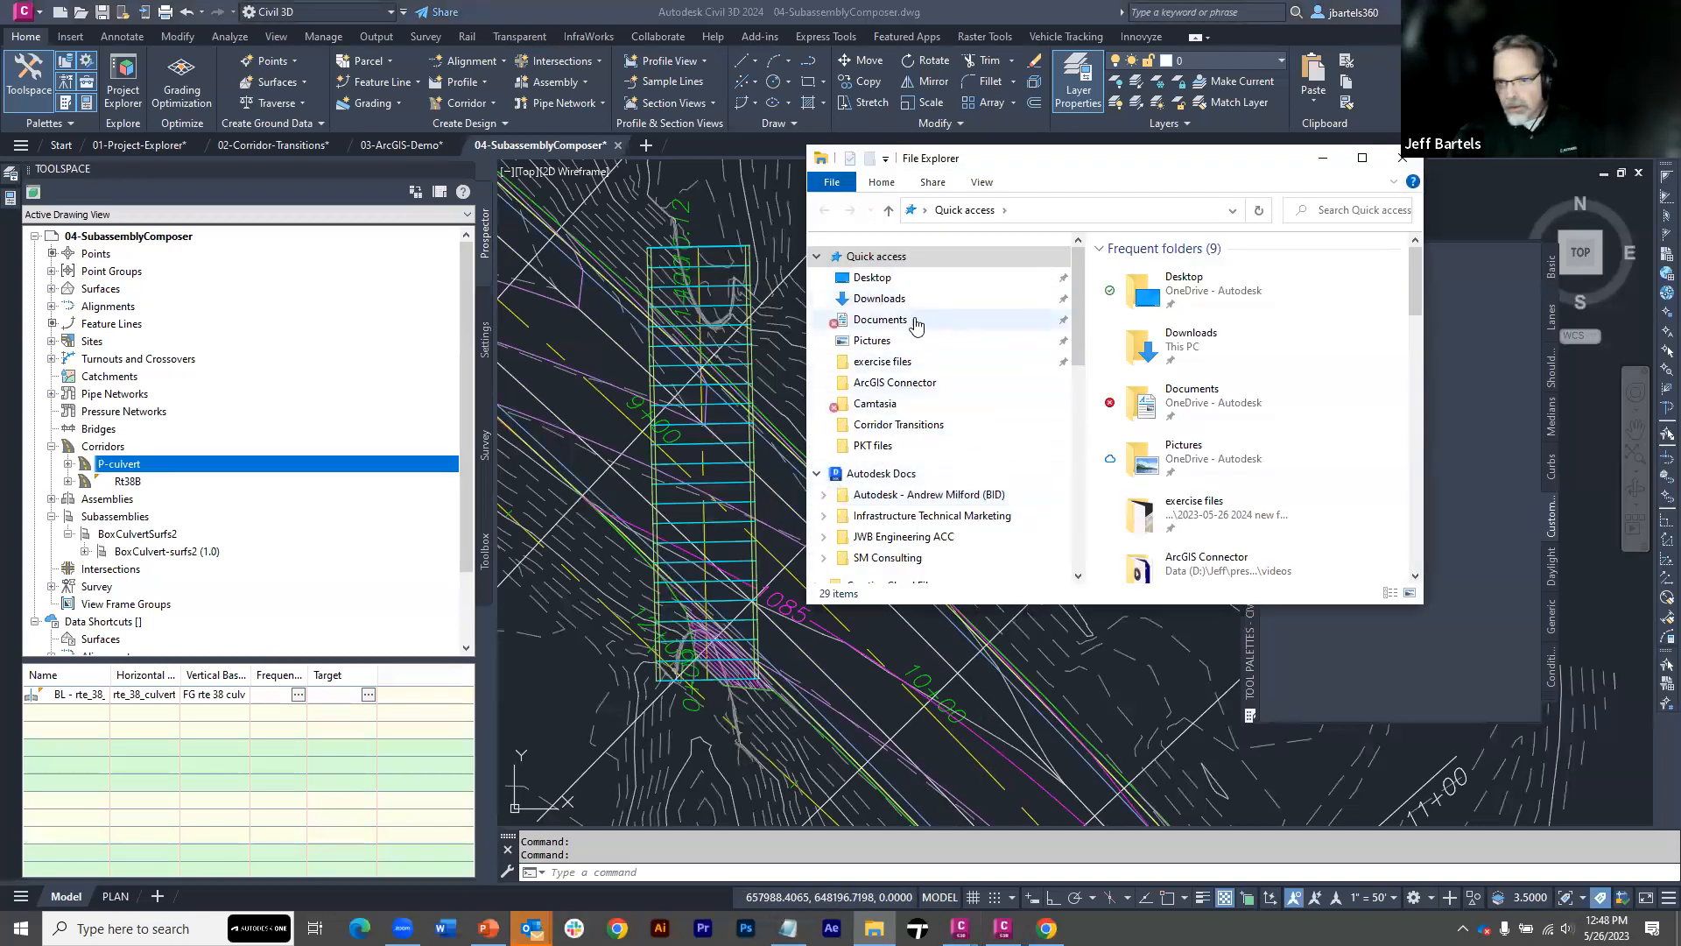
click(902, 362)
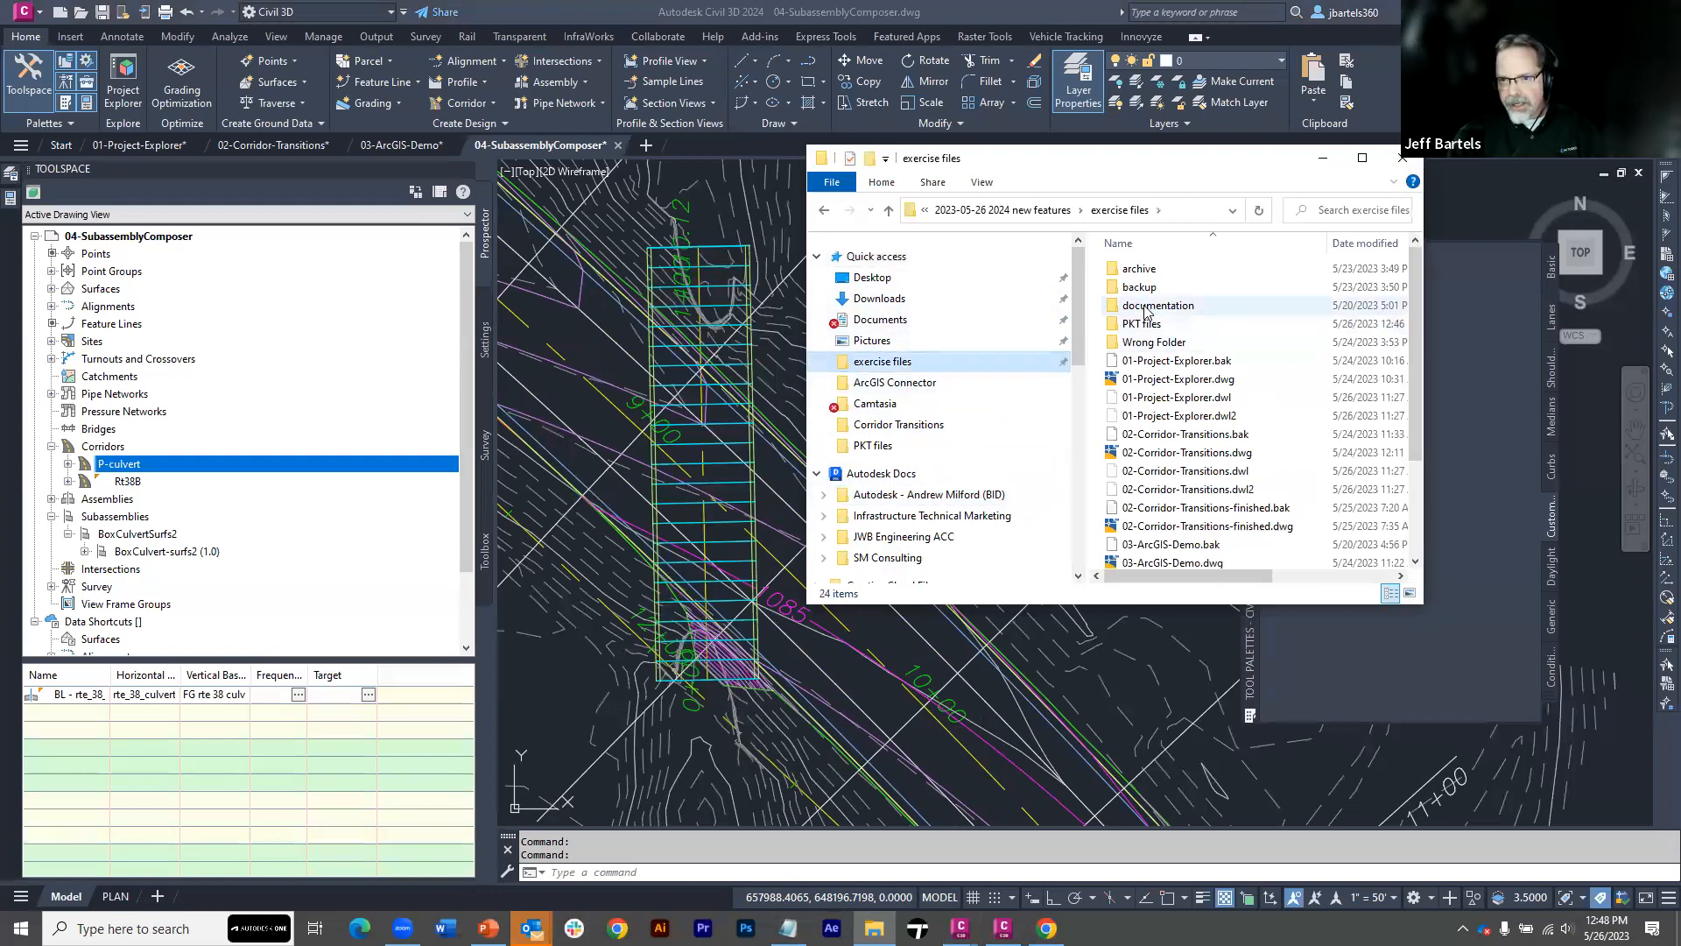
double_click(1142, 324)
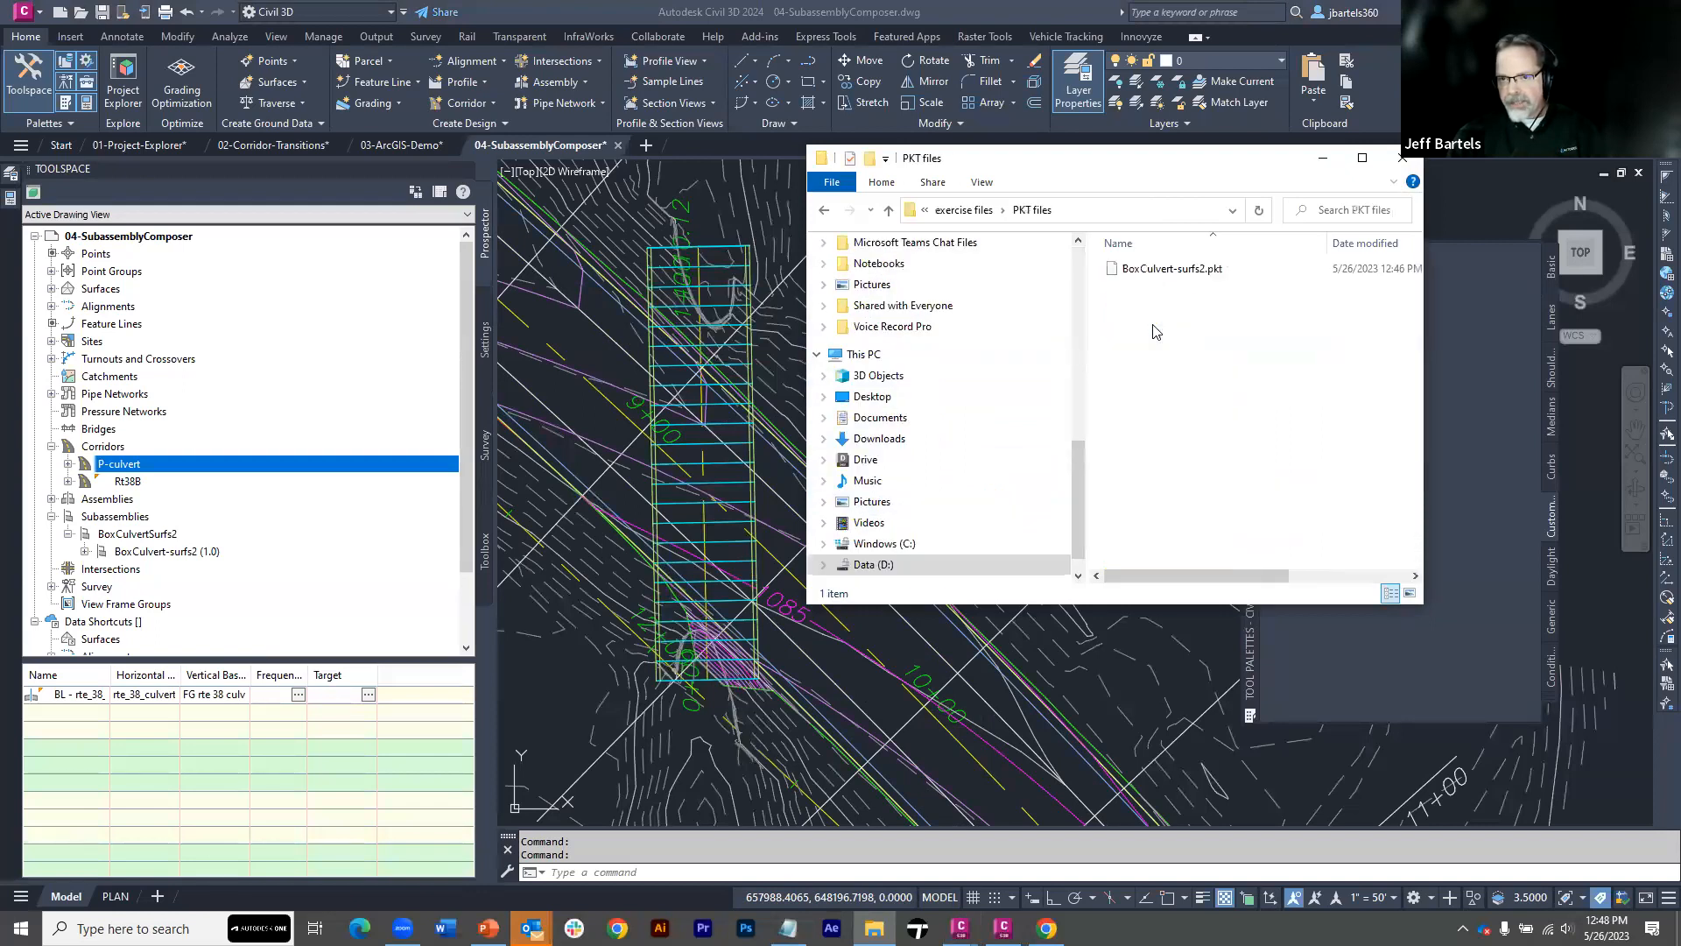
right_click(1151, 274)
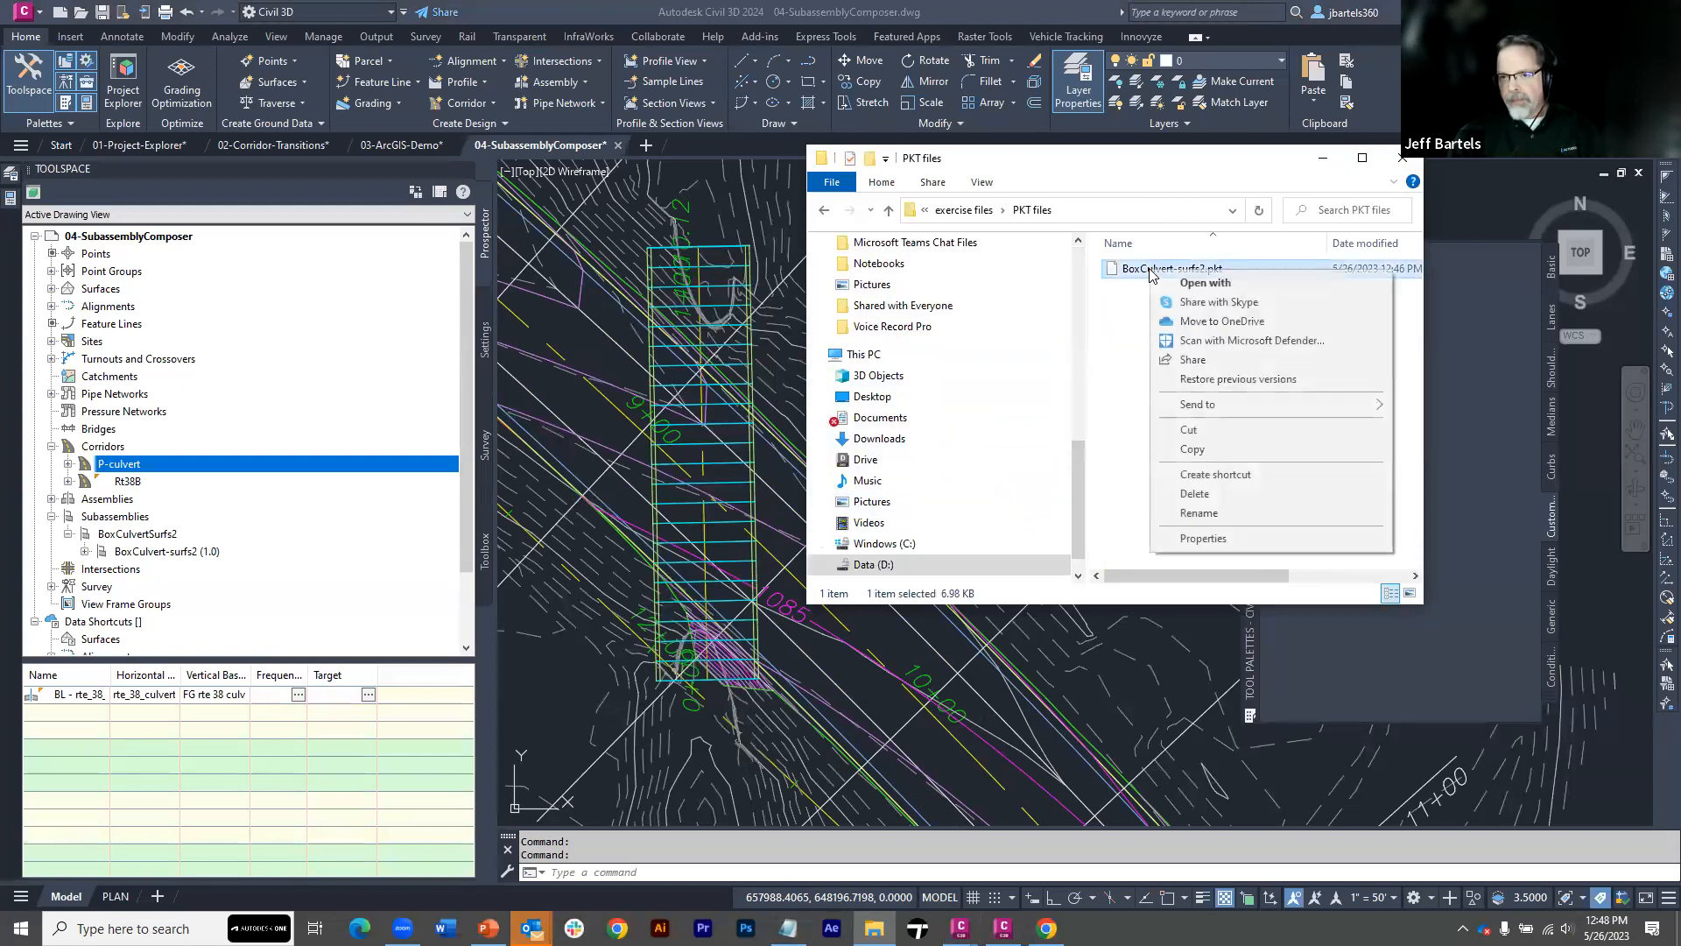
click(1188, 431)
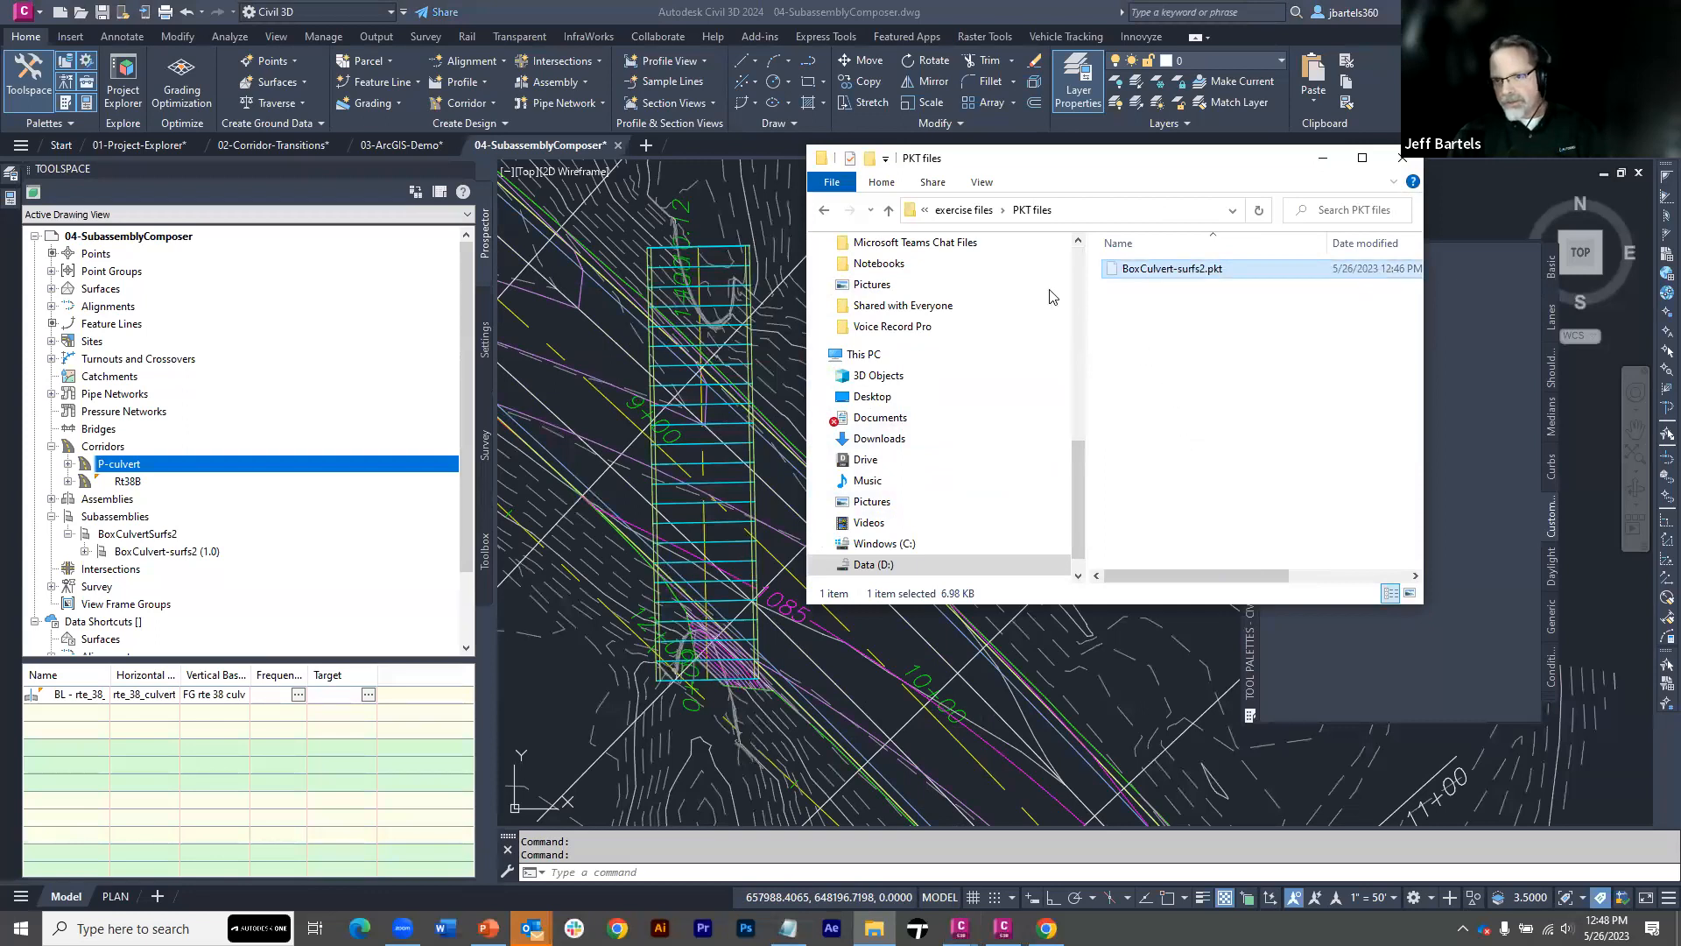
click(825, 217)
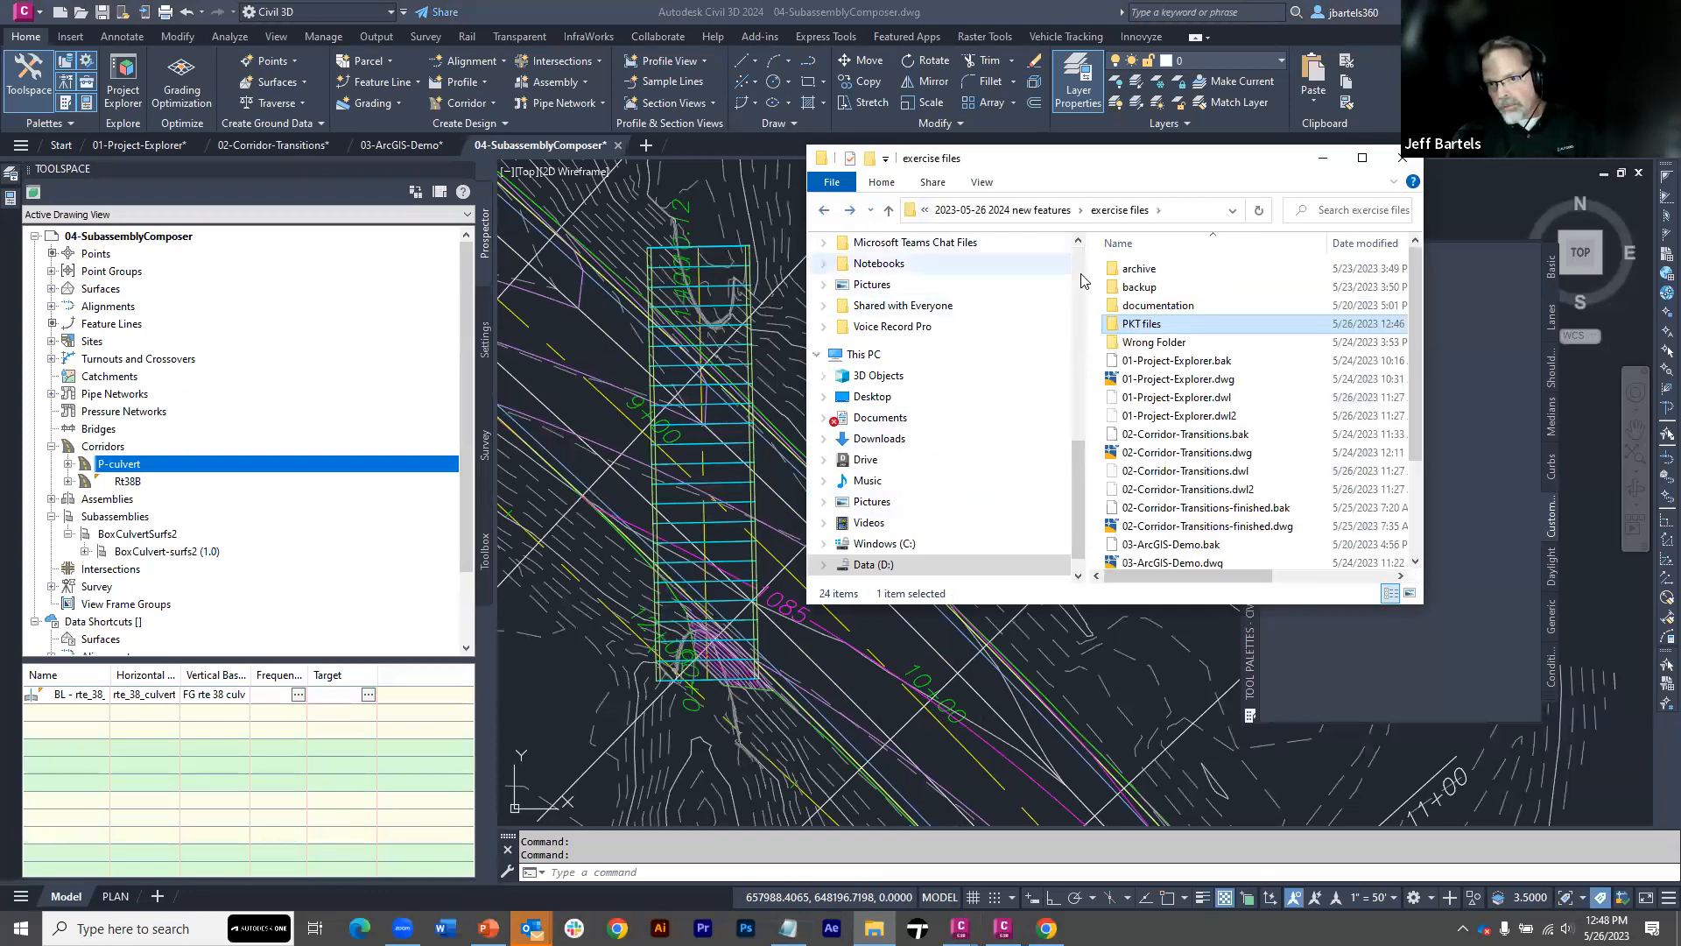
double_click(1143, 343)
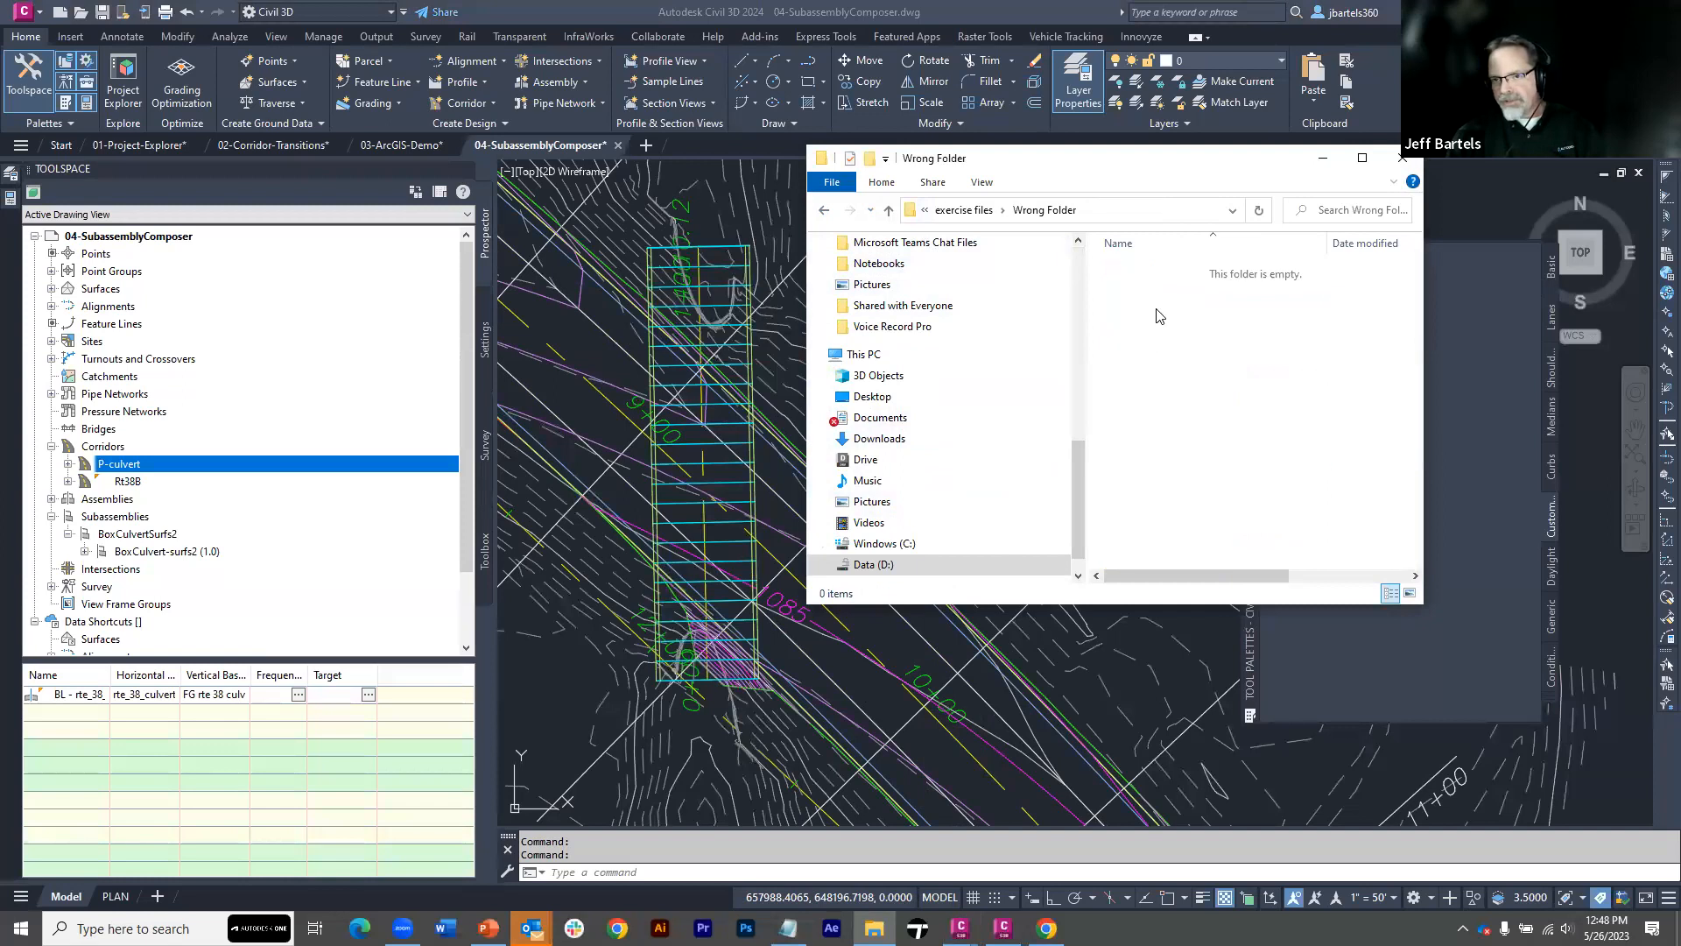
right_click(1126, 291)
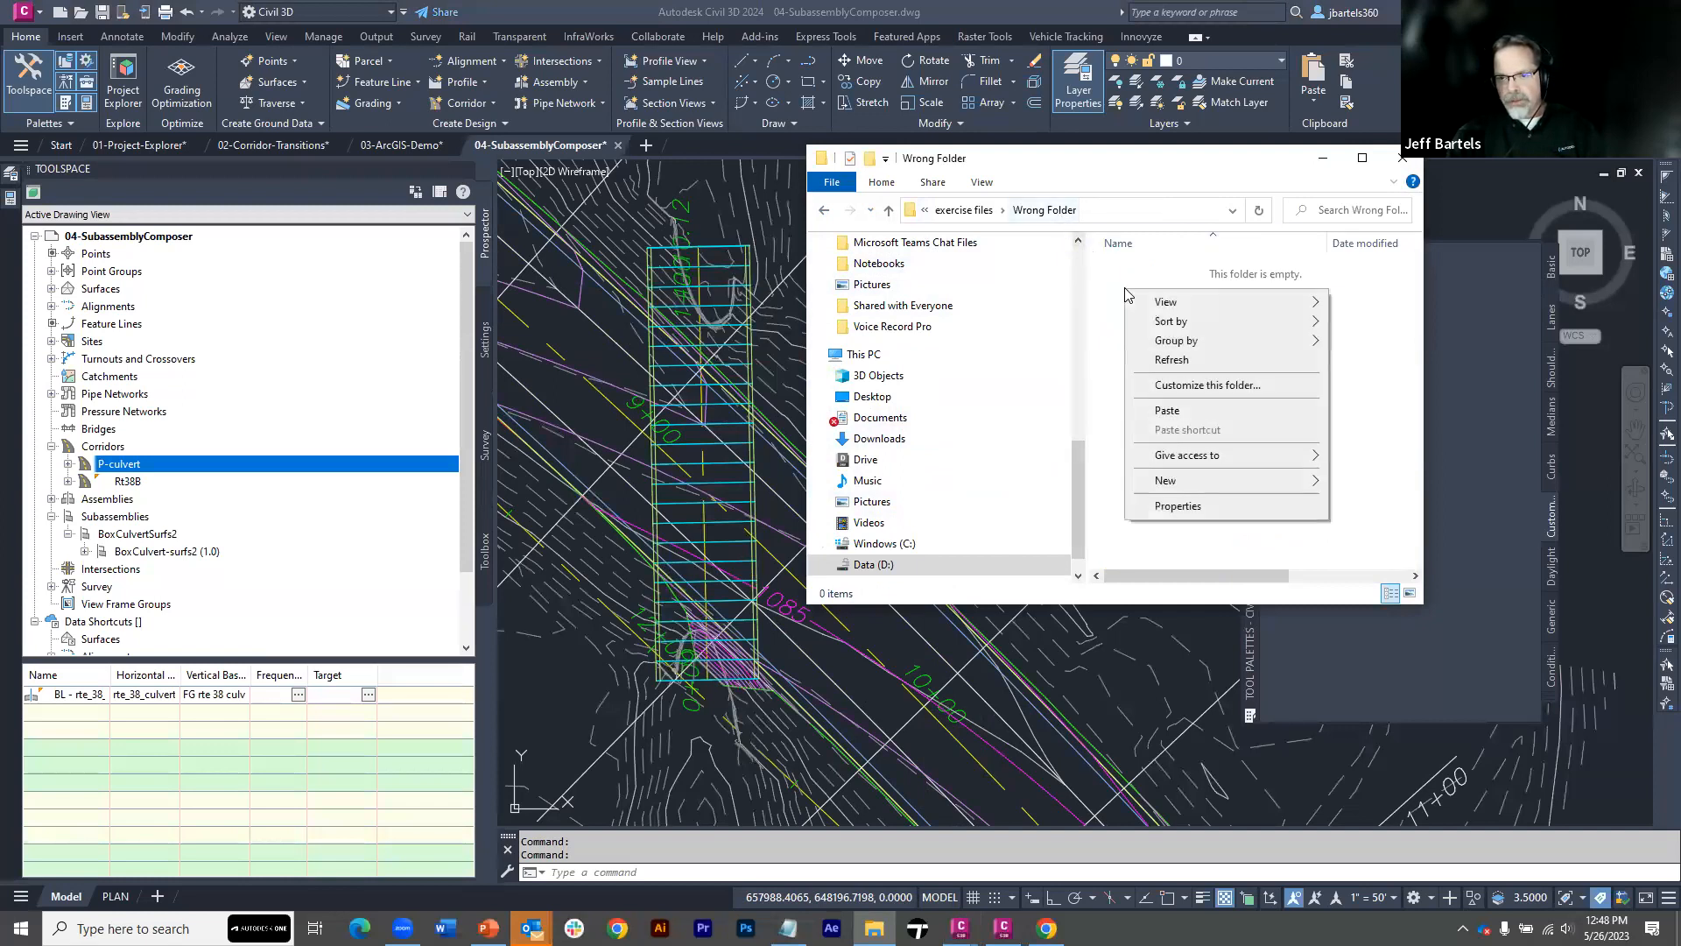
click(1168, 412)
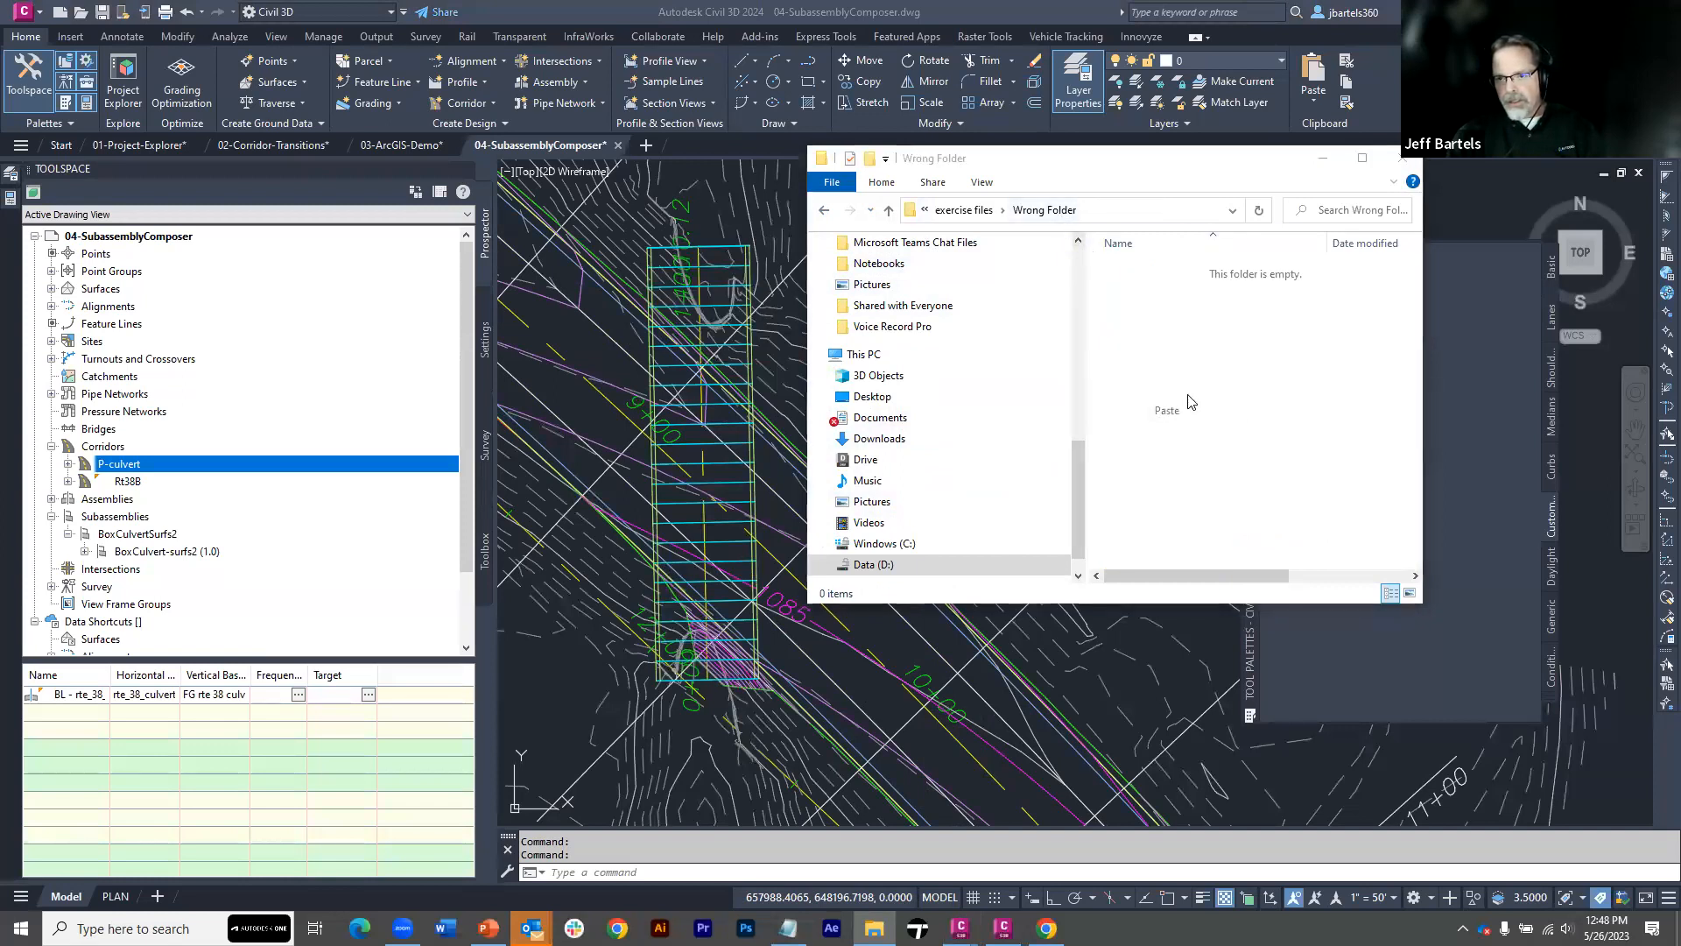
Check the contents of the PKT files folder and close File Explorer to return to the Civil 3D drawing
click(979, 211)
double_click(1134, 324)
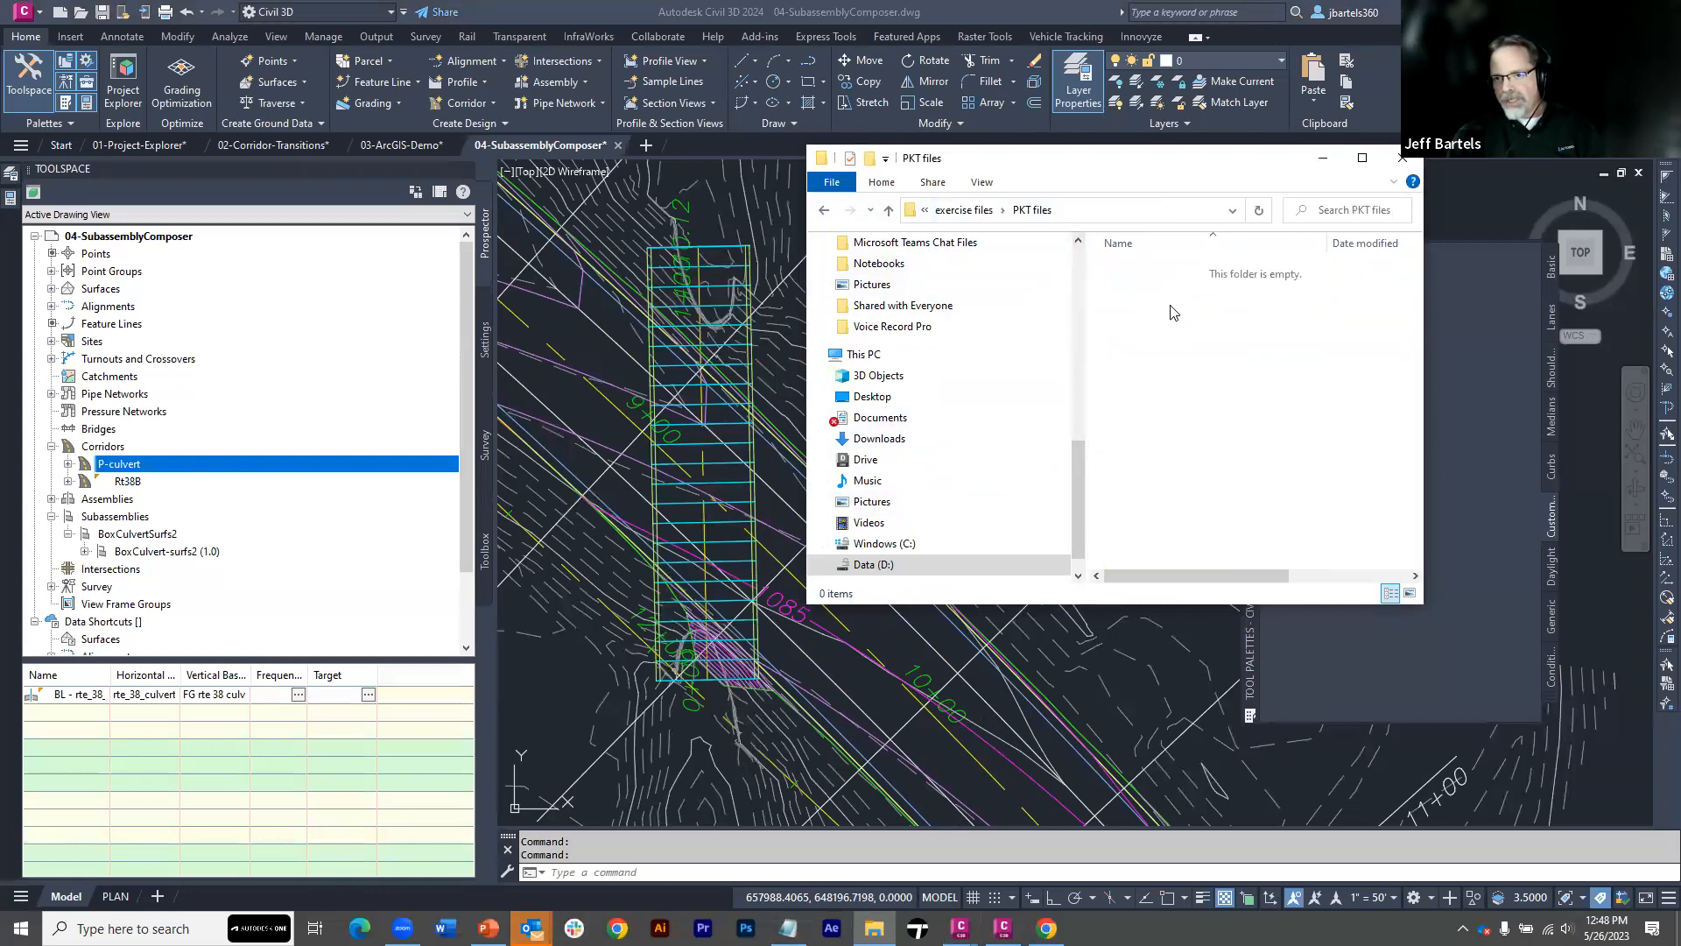
click(1402, 158)
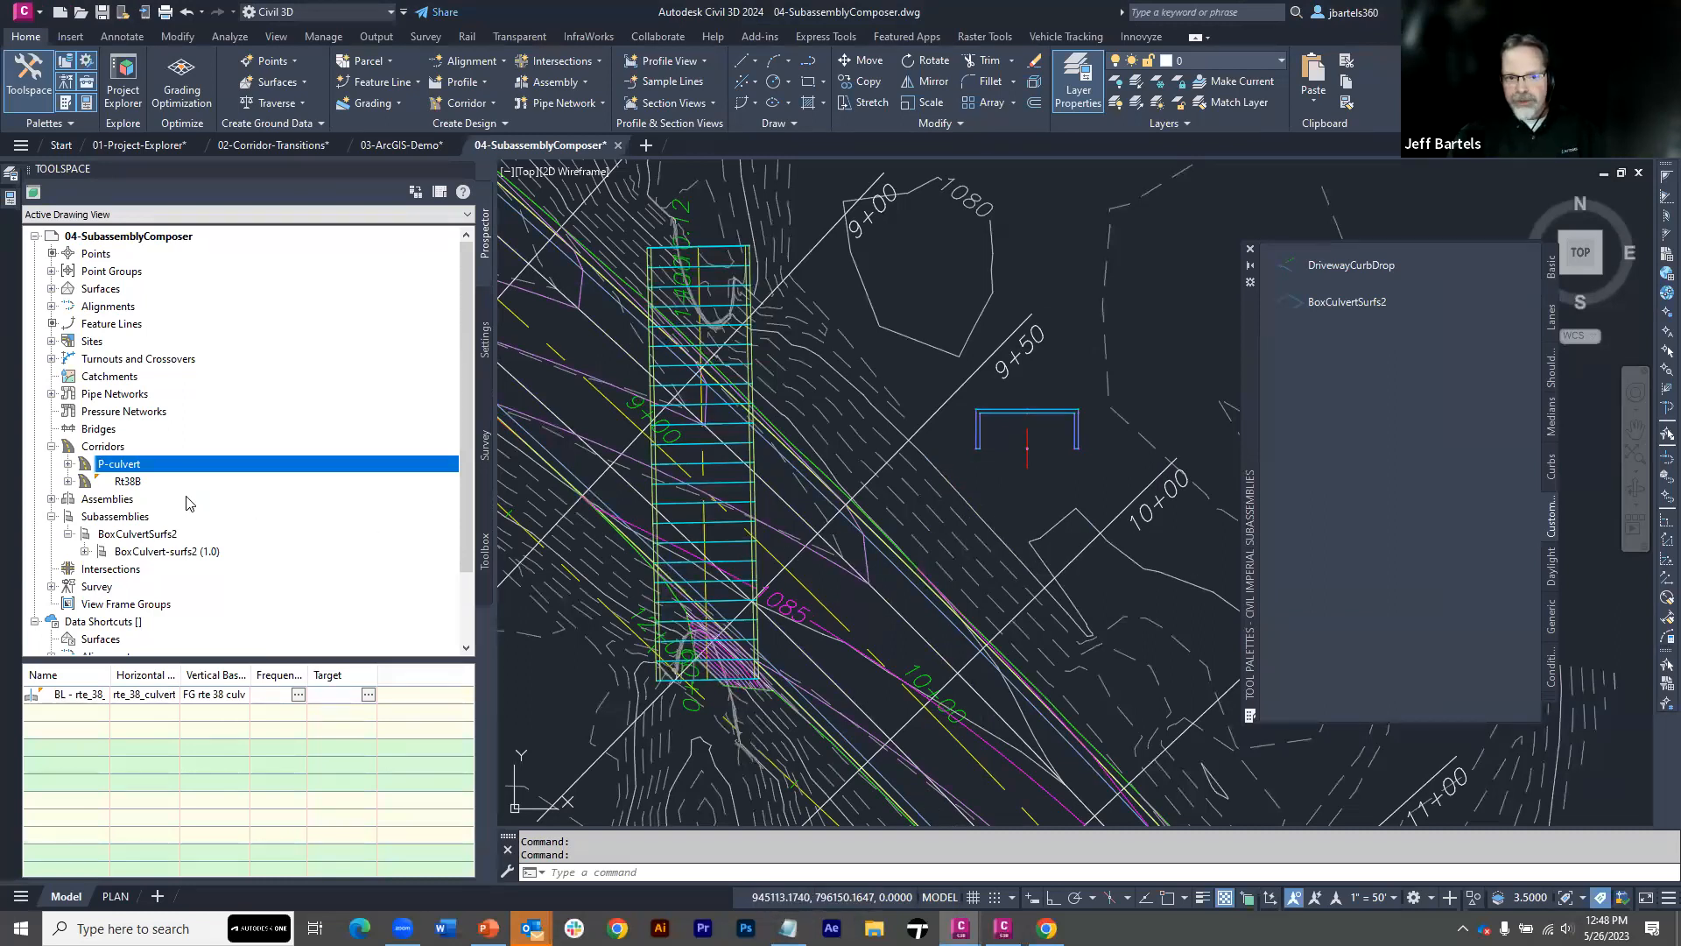
Refresh the Subassemblies collection and check how BoxCulvert-surfs2 reacts to its relocated source file
right_click(105, 521)
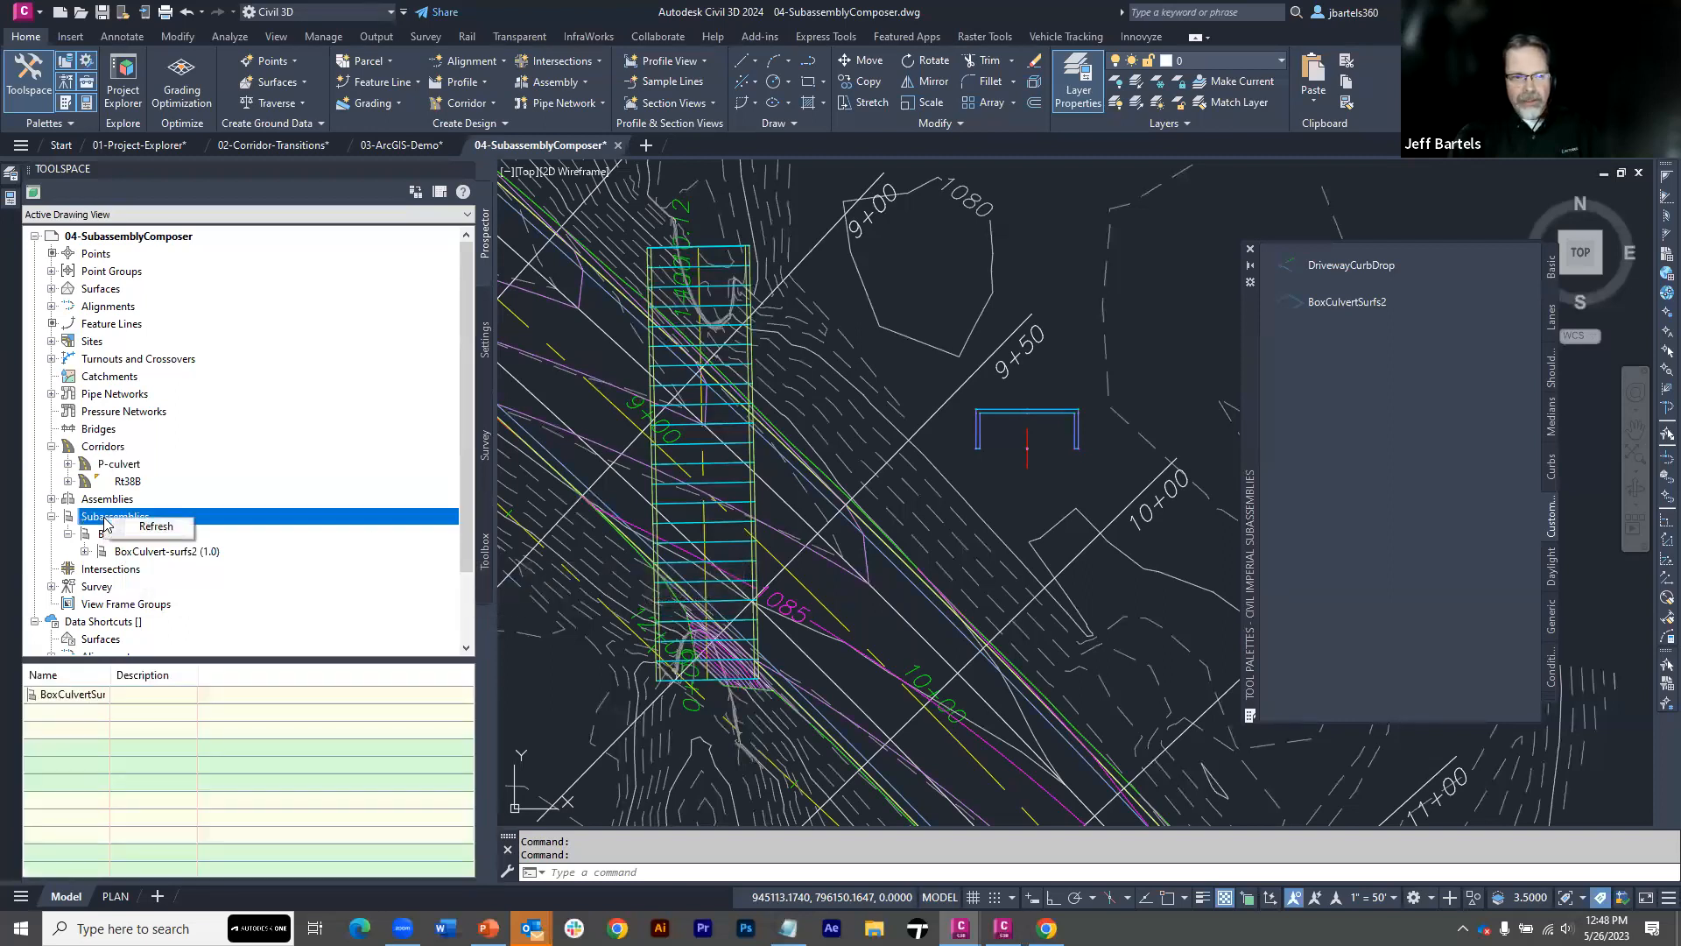
click(150, 526)
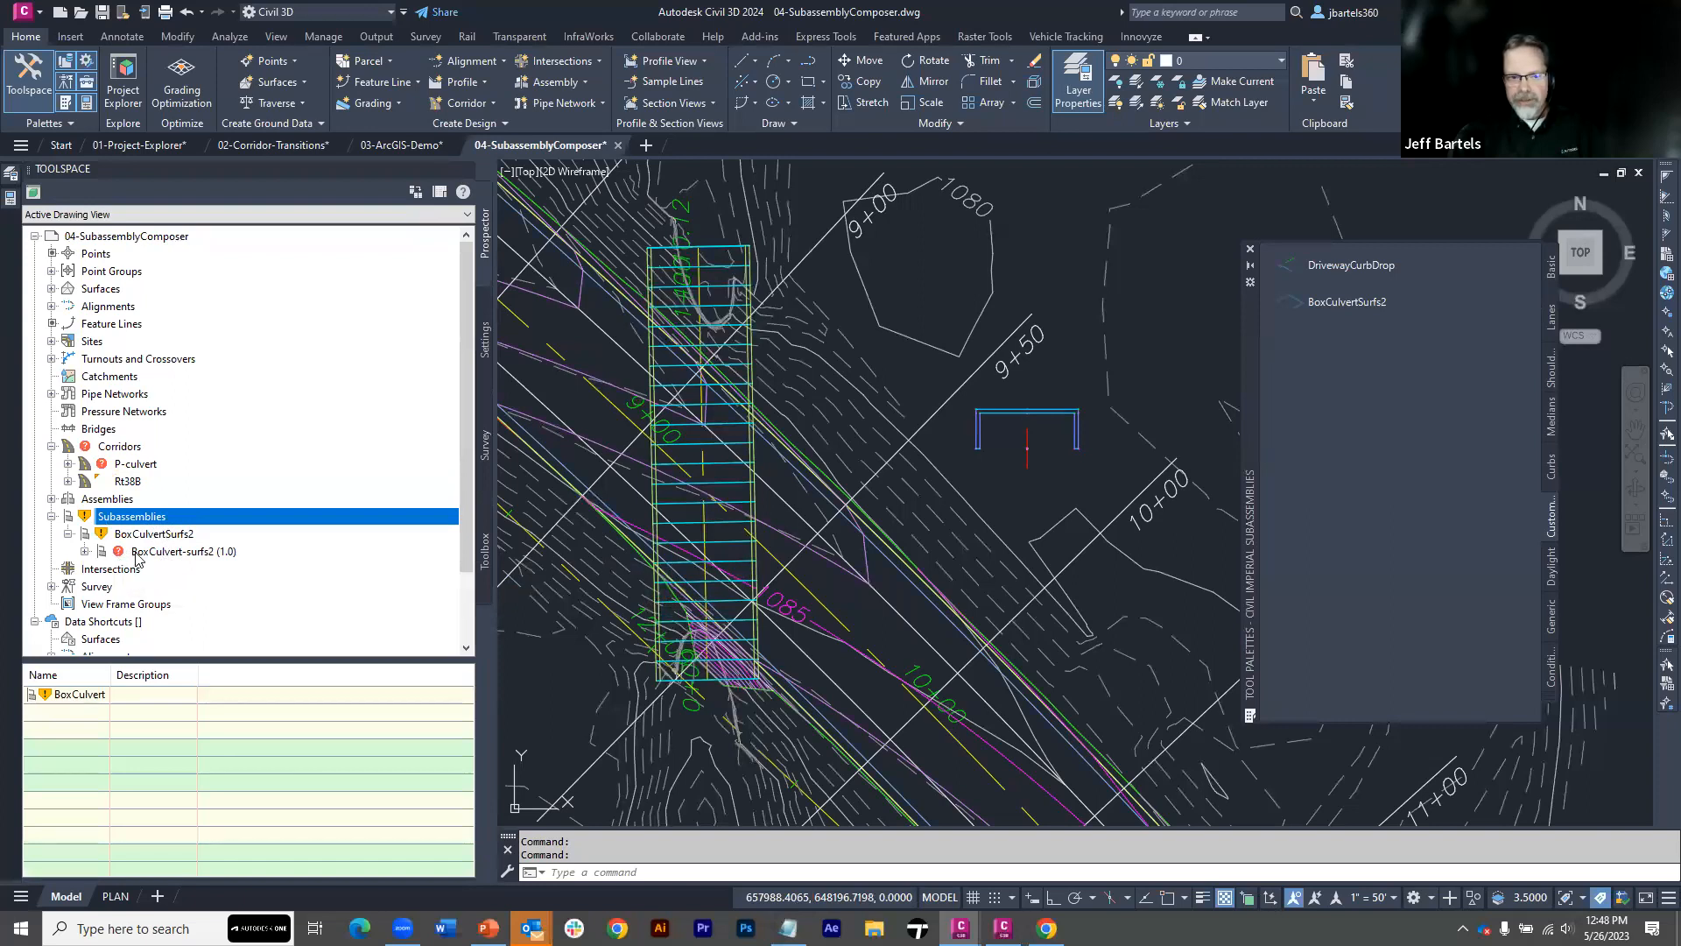
mouse_move(137, 559)
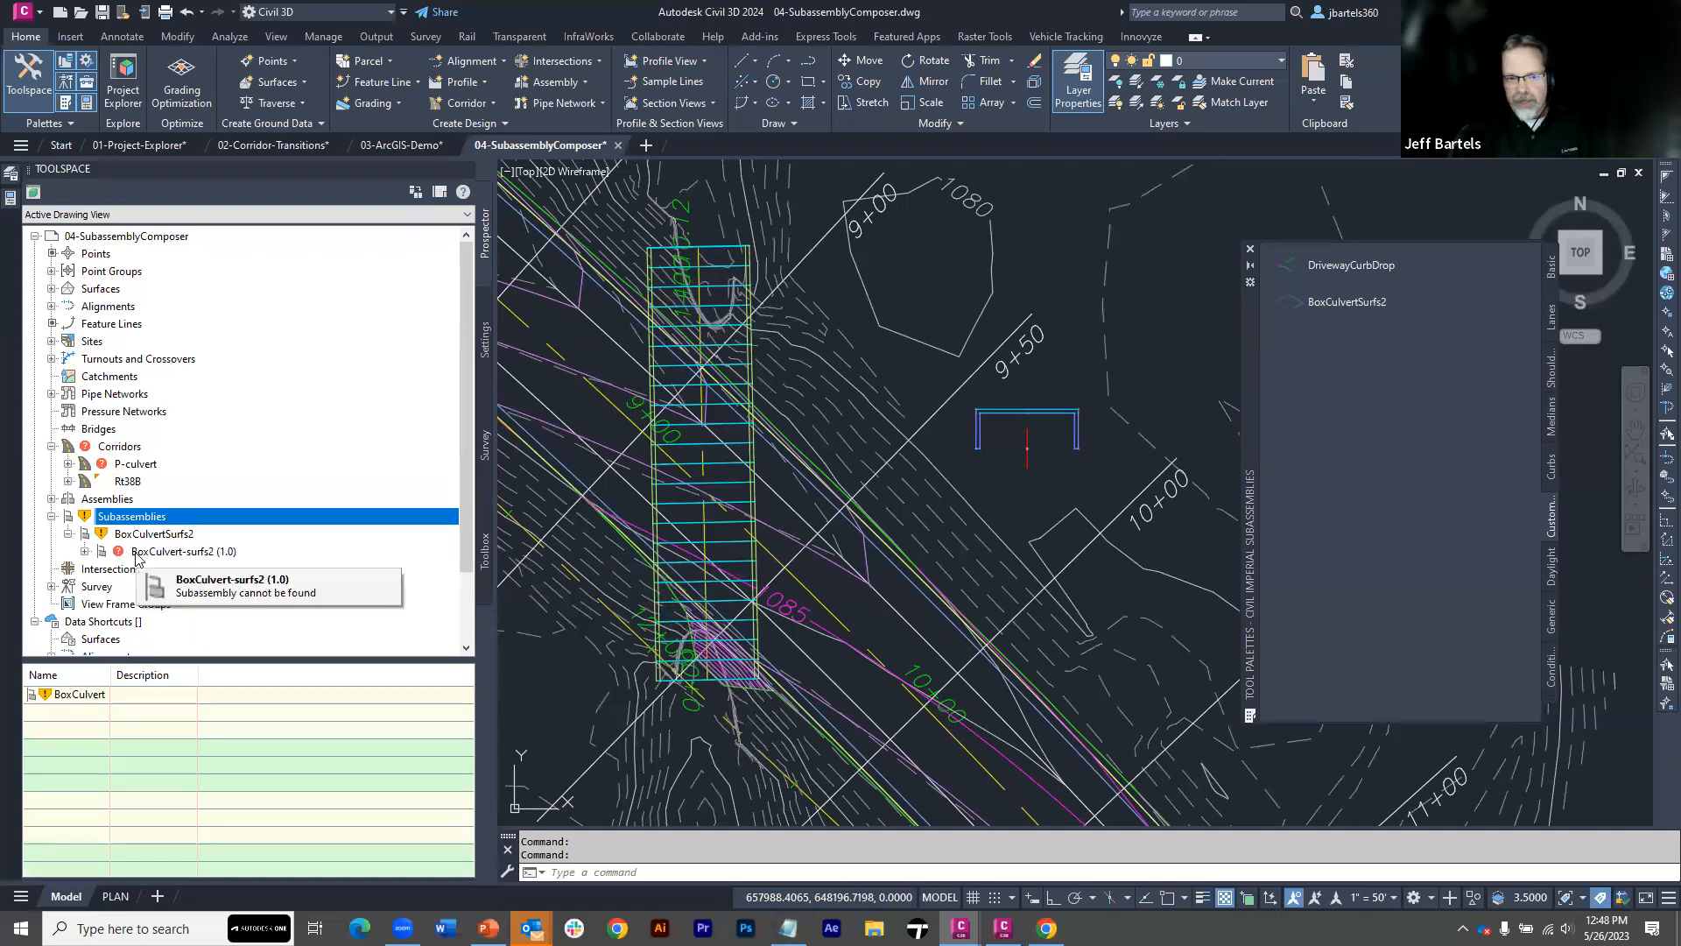
click(140, 553)
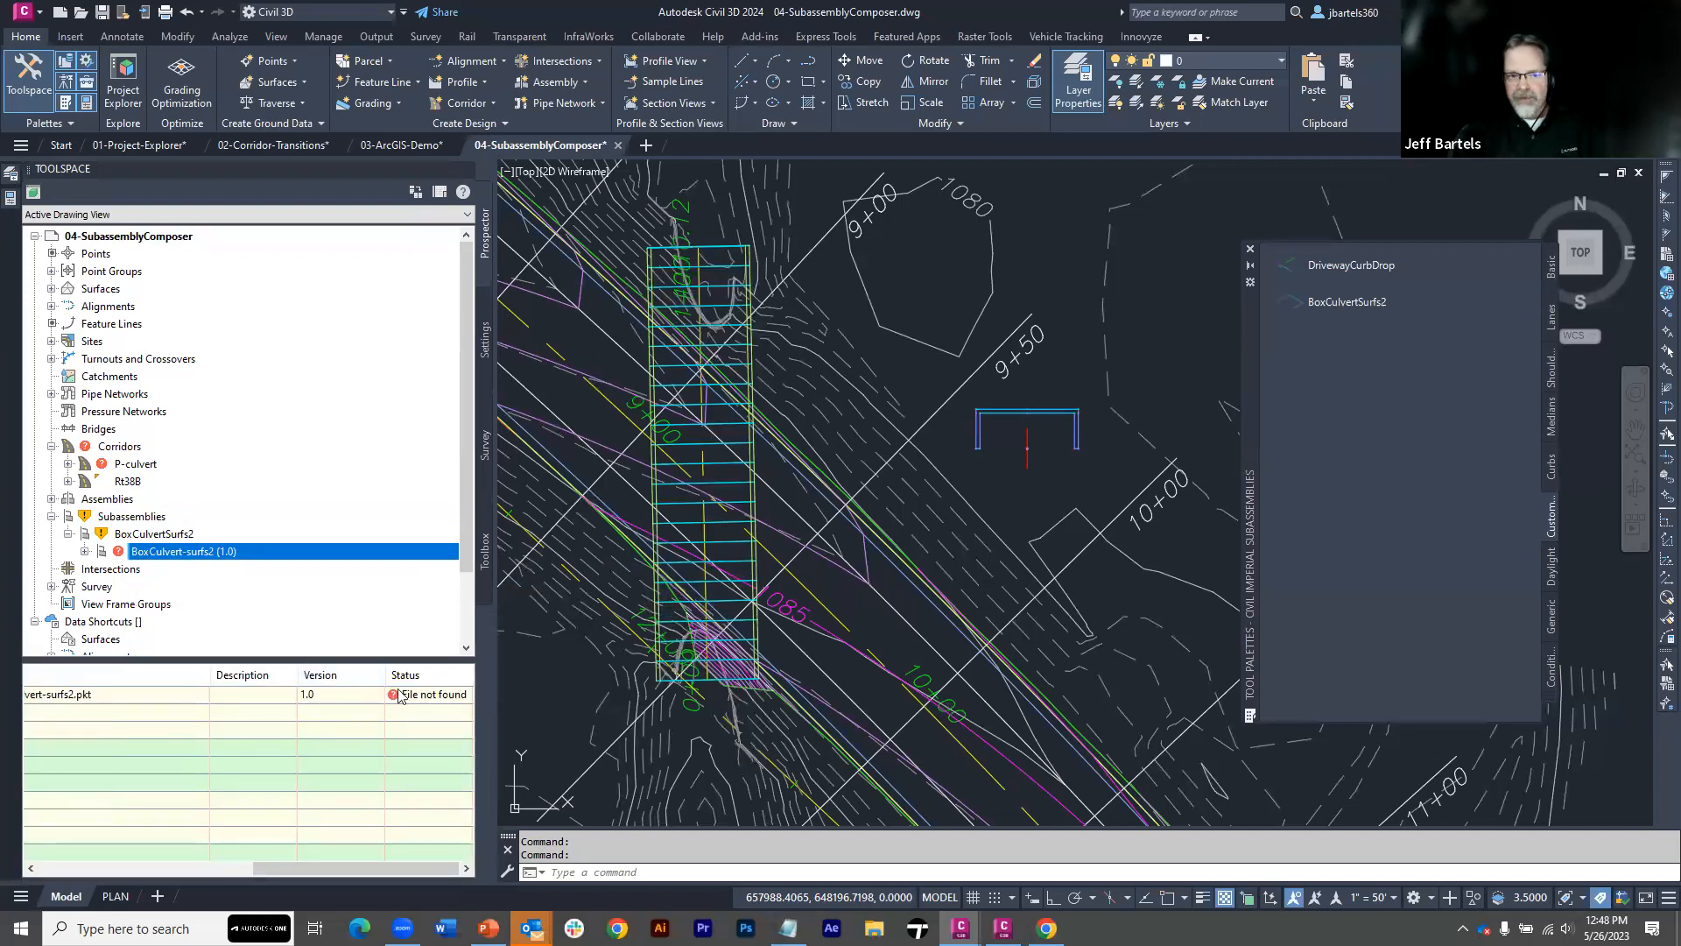
Fix the missing source path of BoxCulvert-surfs2 by relinking it to BoxCulvert-surfs2.pkt in Wrong Folder, and check its status
right_click(145, 557)
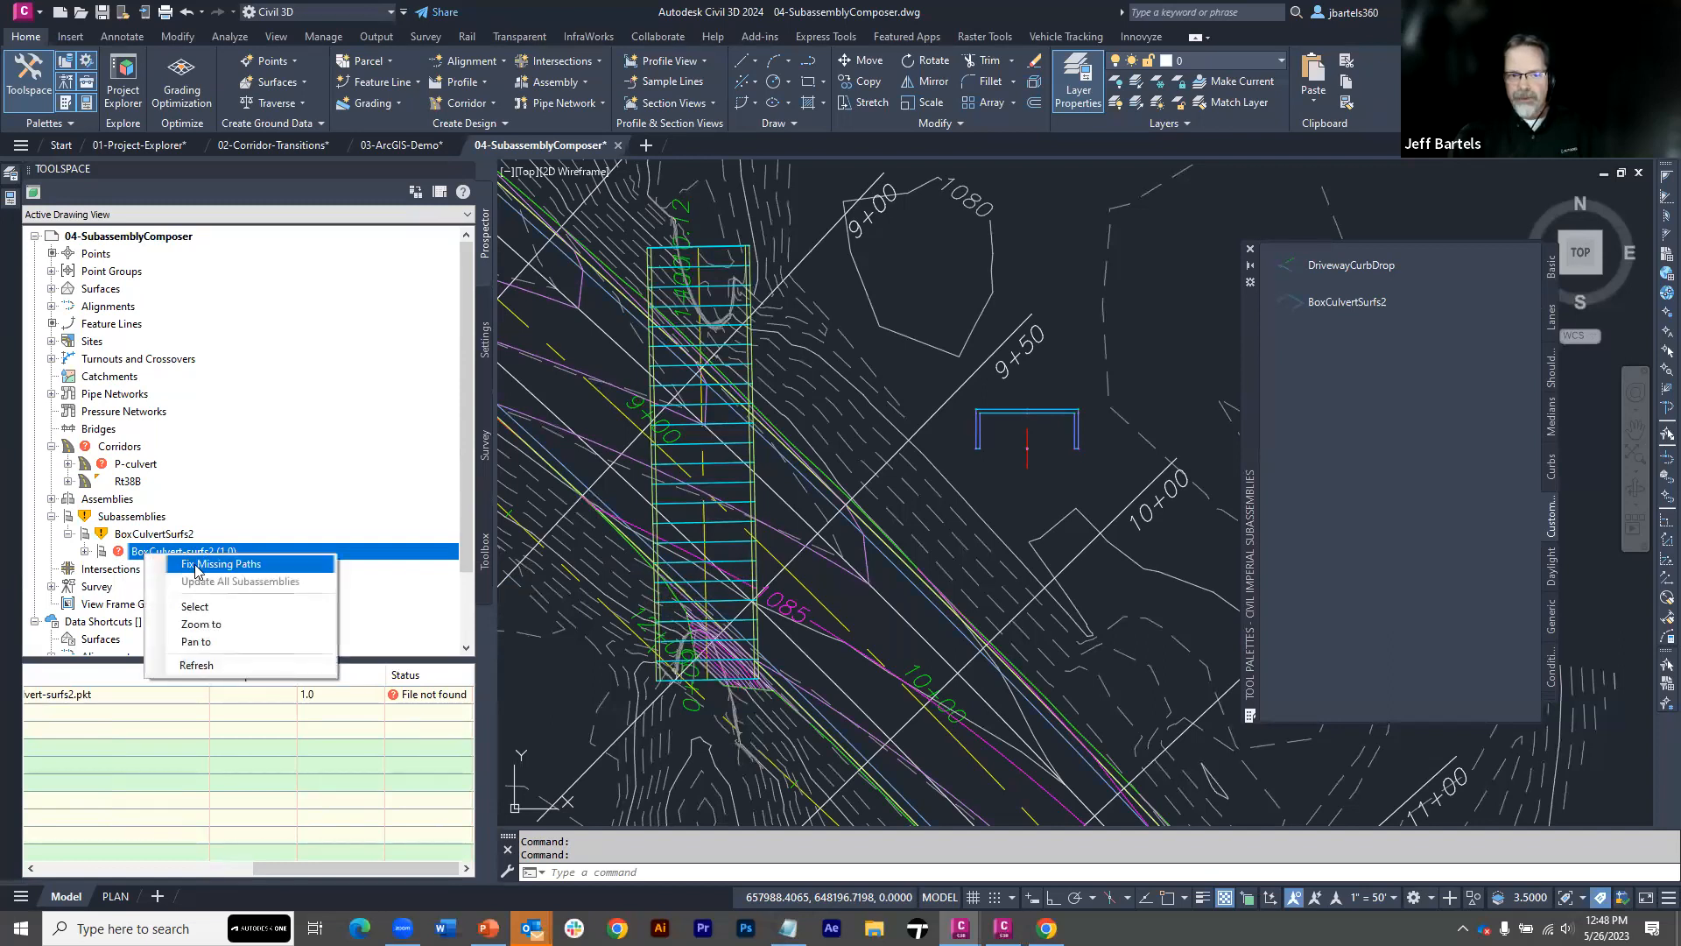
click(195, 564)
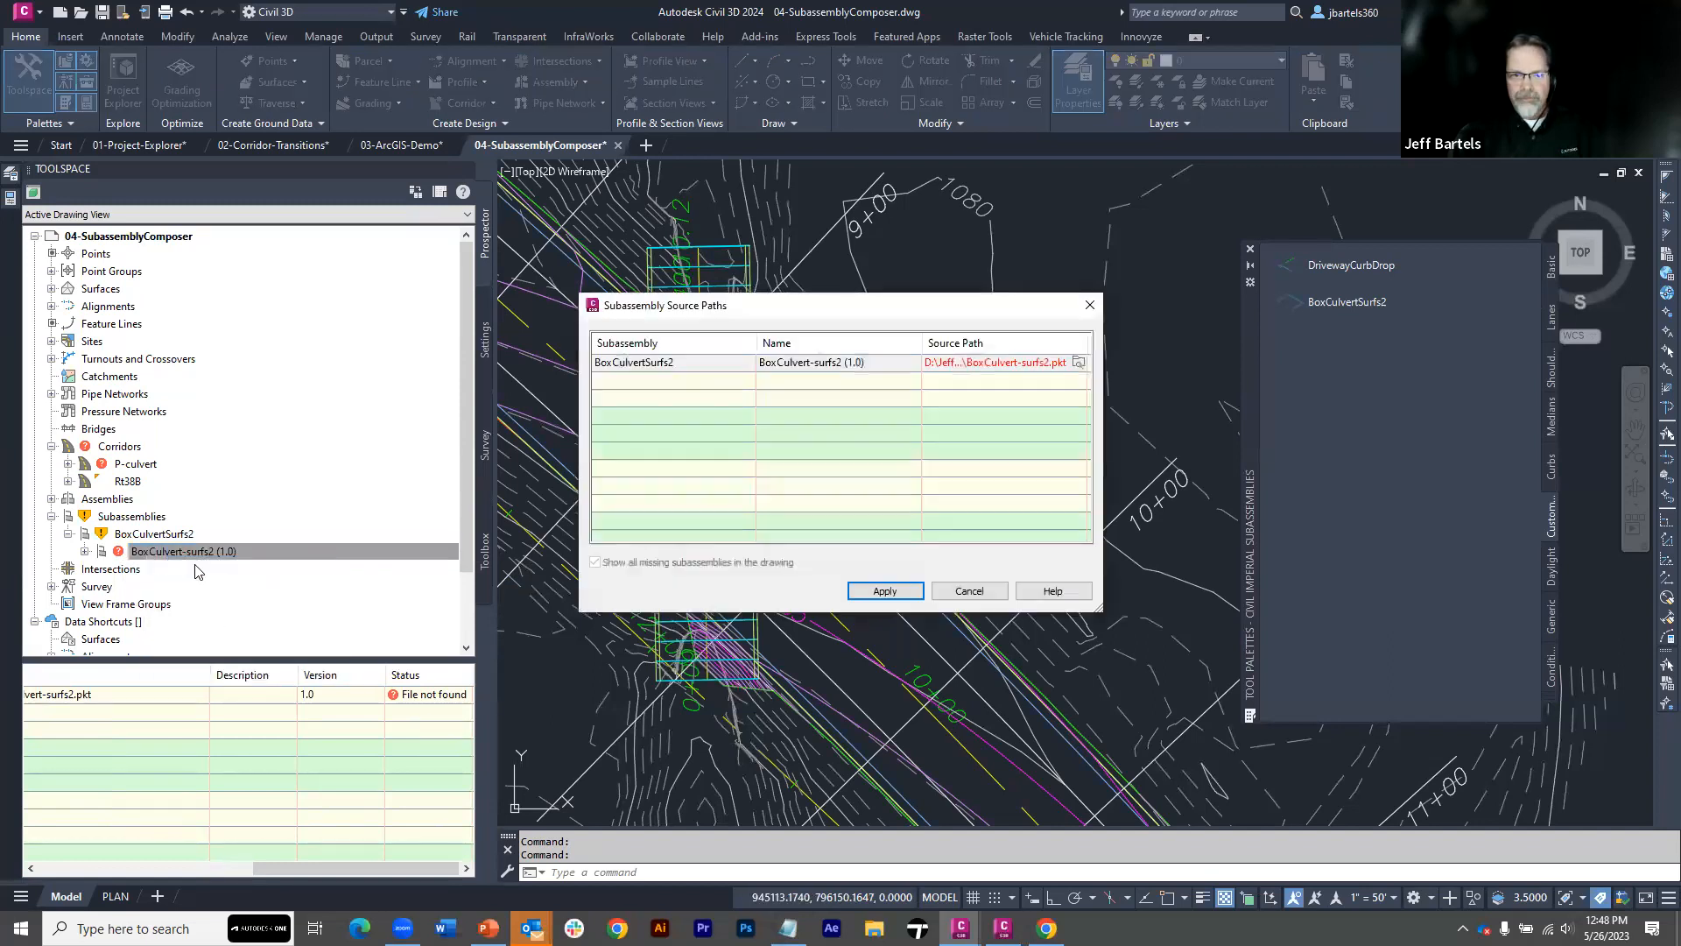
click(1078, 362)
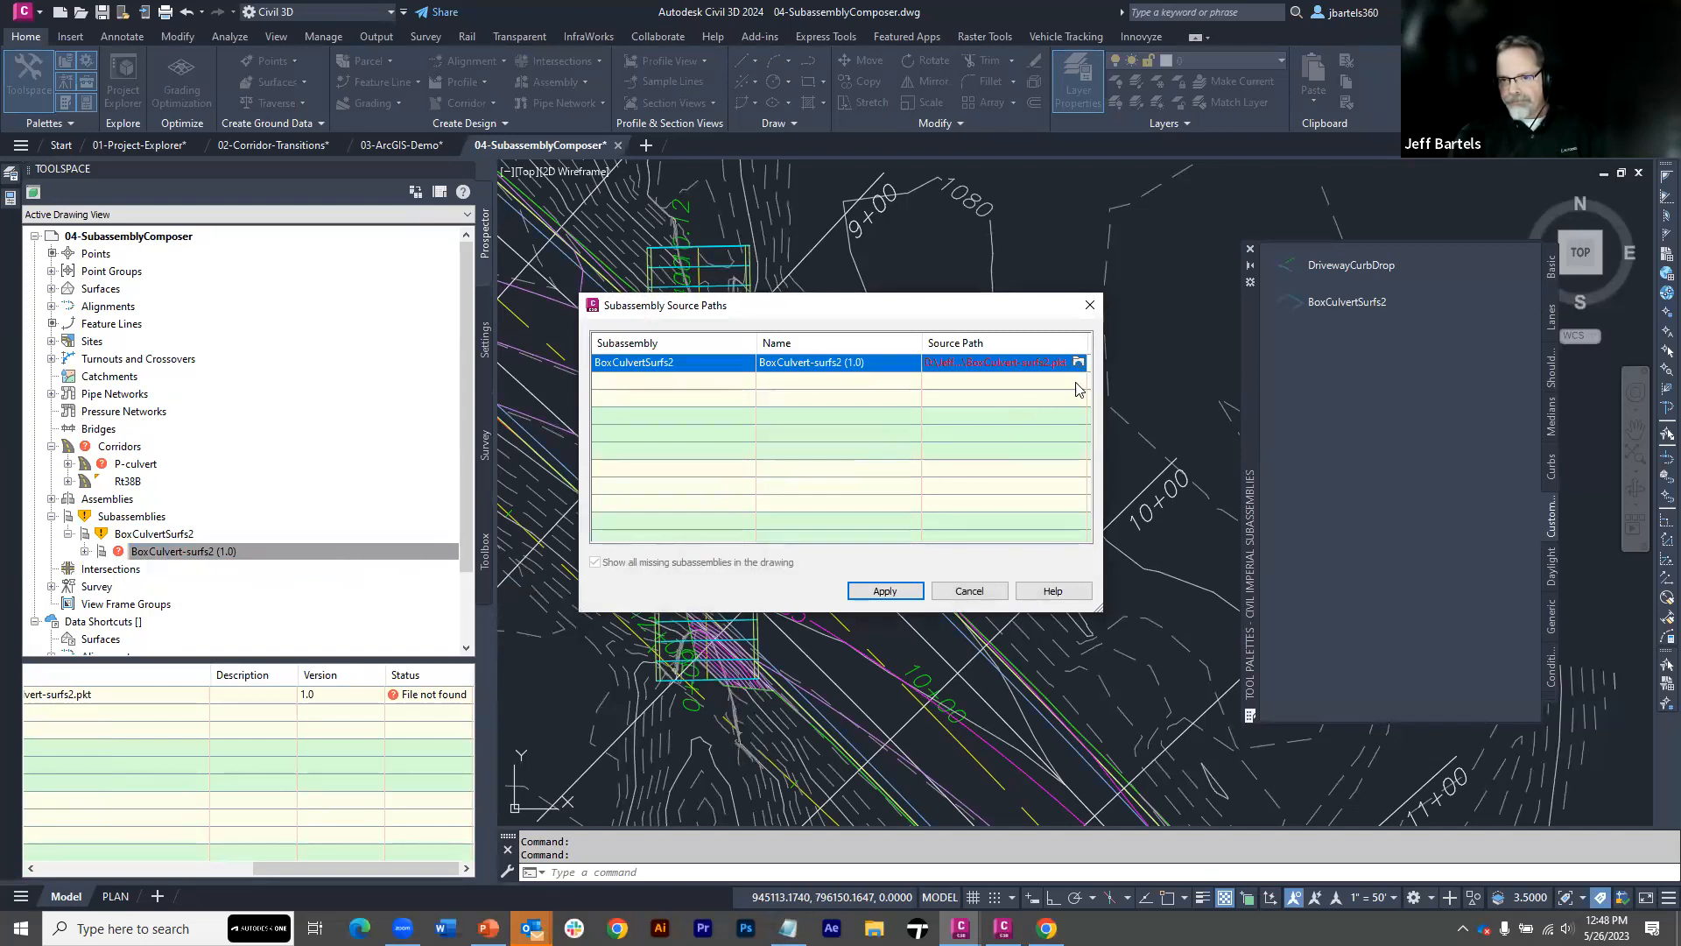
click(1078, 362)
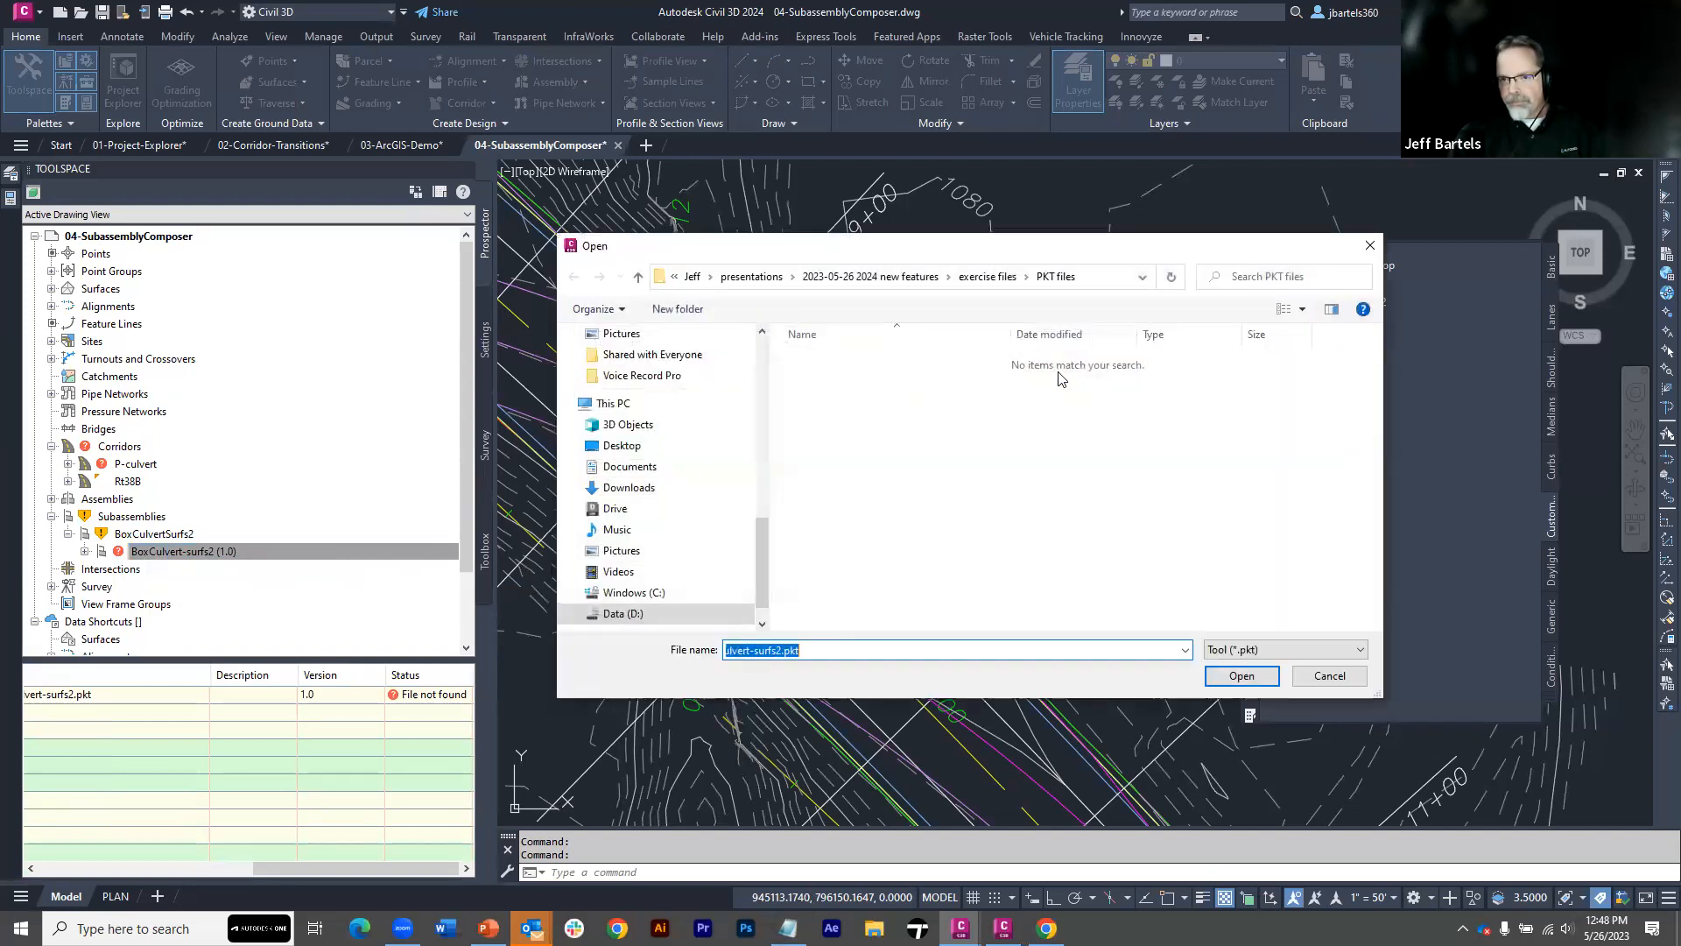
click(980, 277)
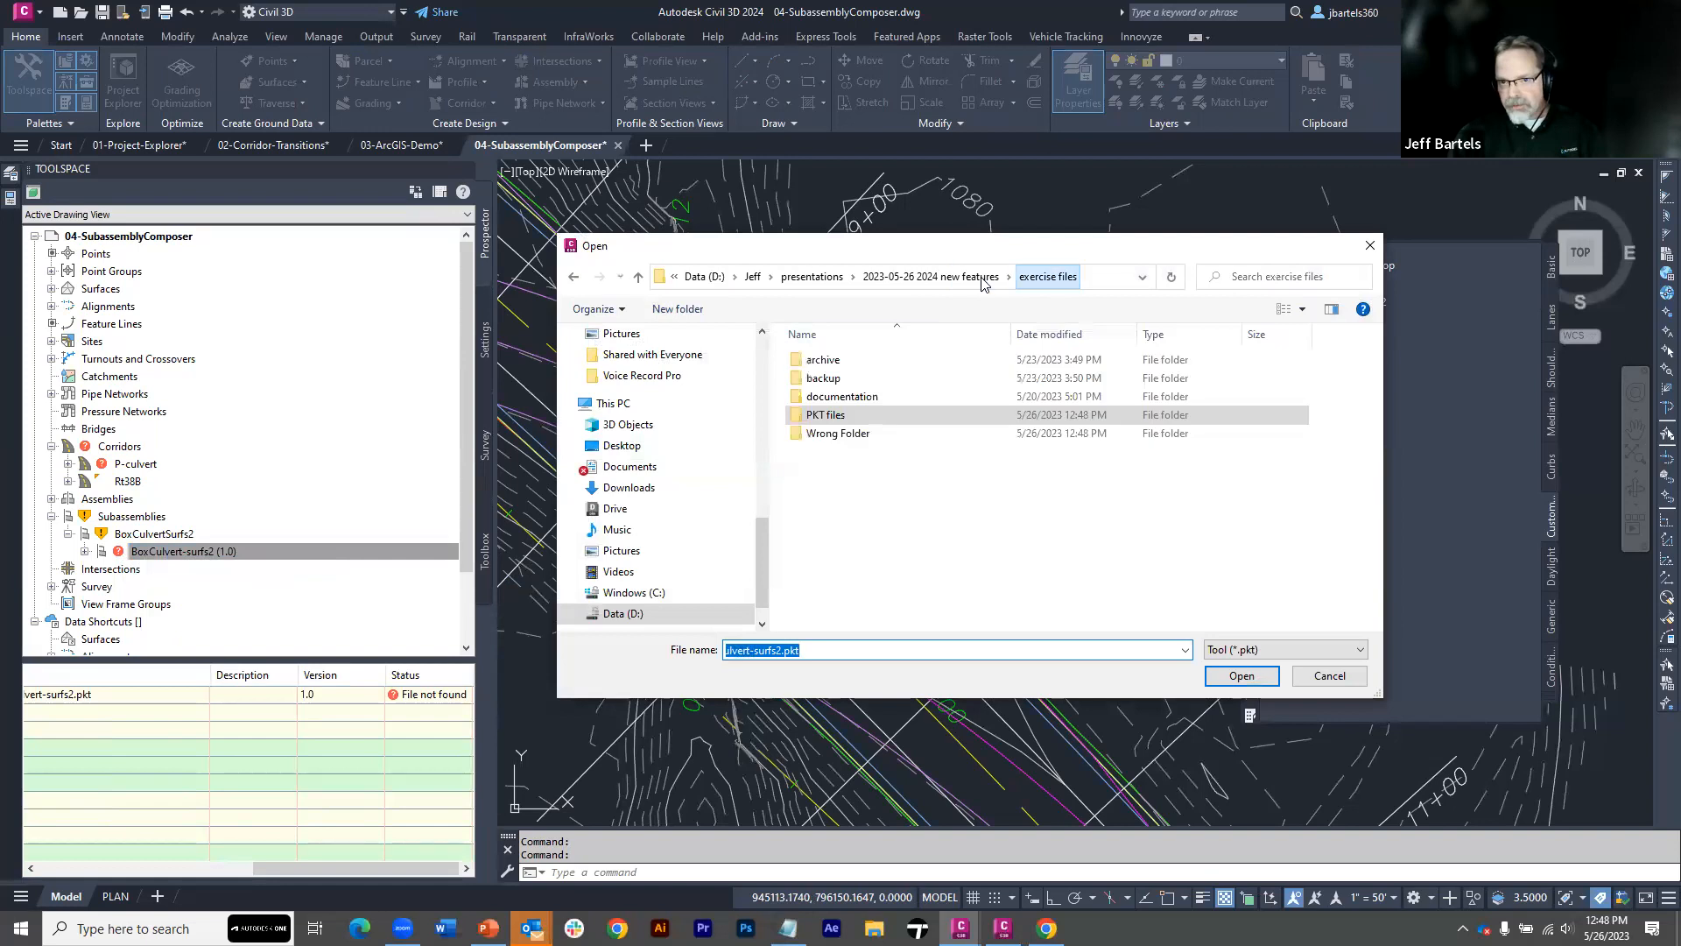
click(838, 434)
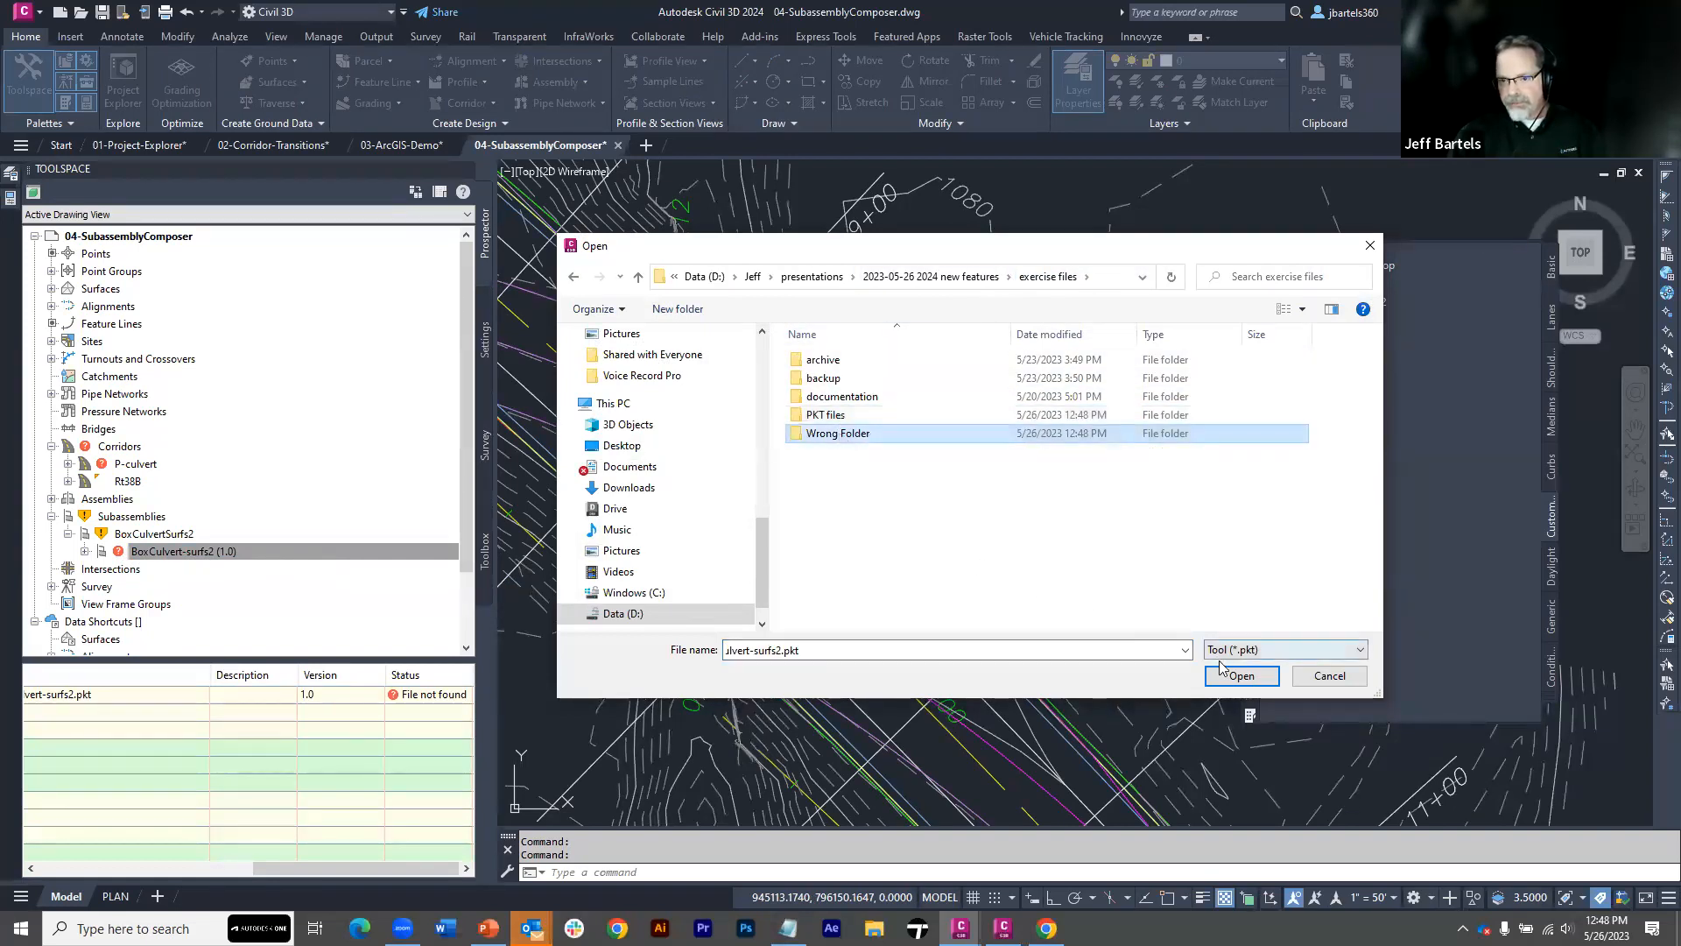
double_click(889, 435)
click(848, 363)
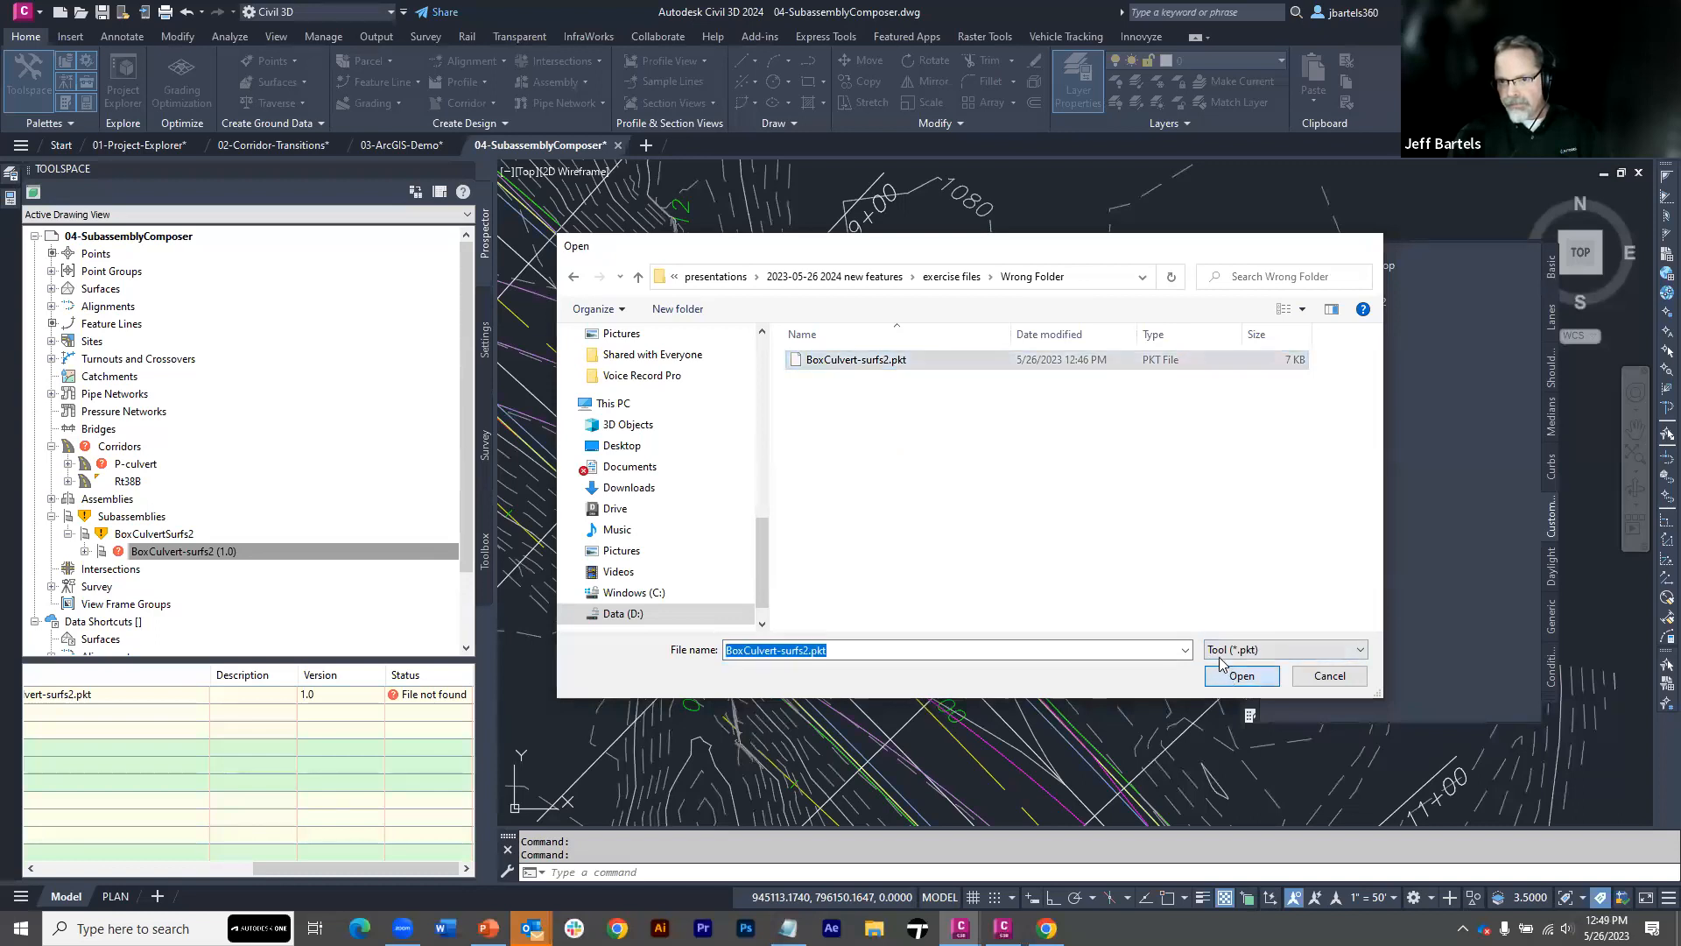
click(1226, 671)
click(885, 591)
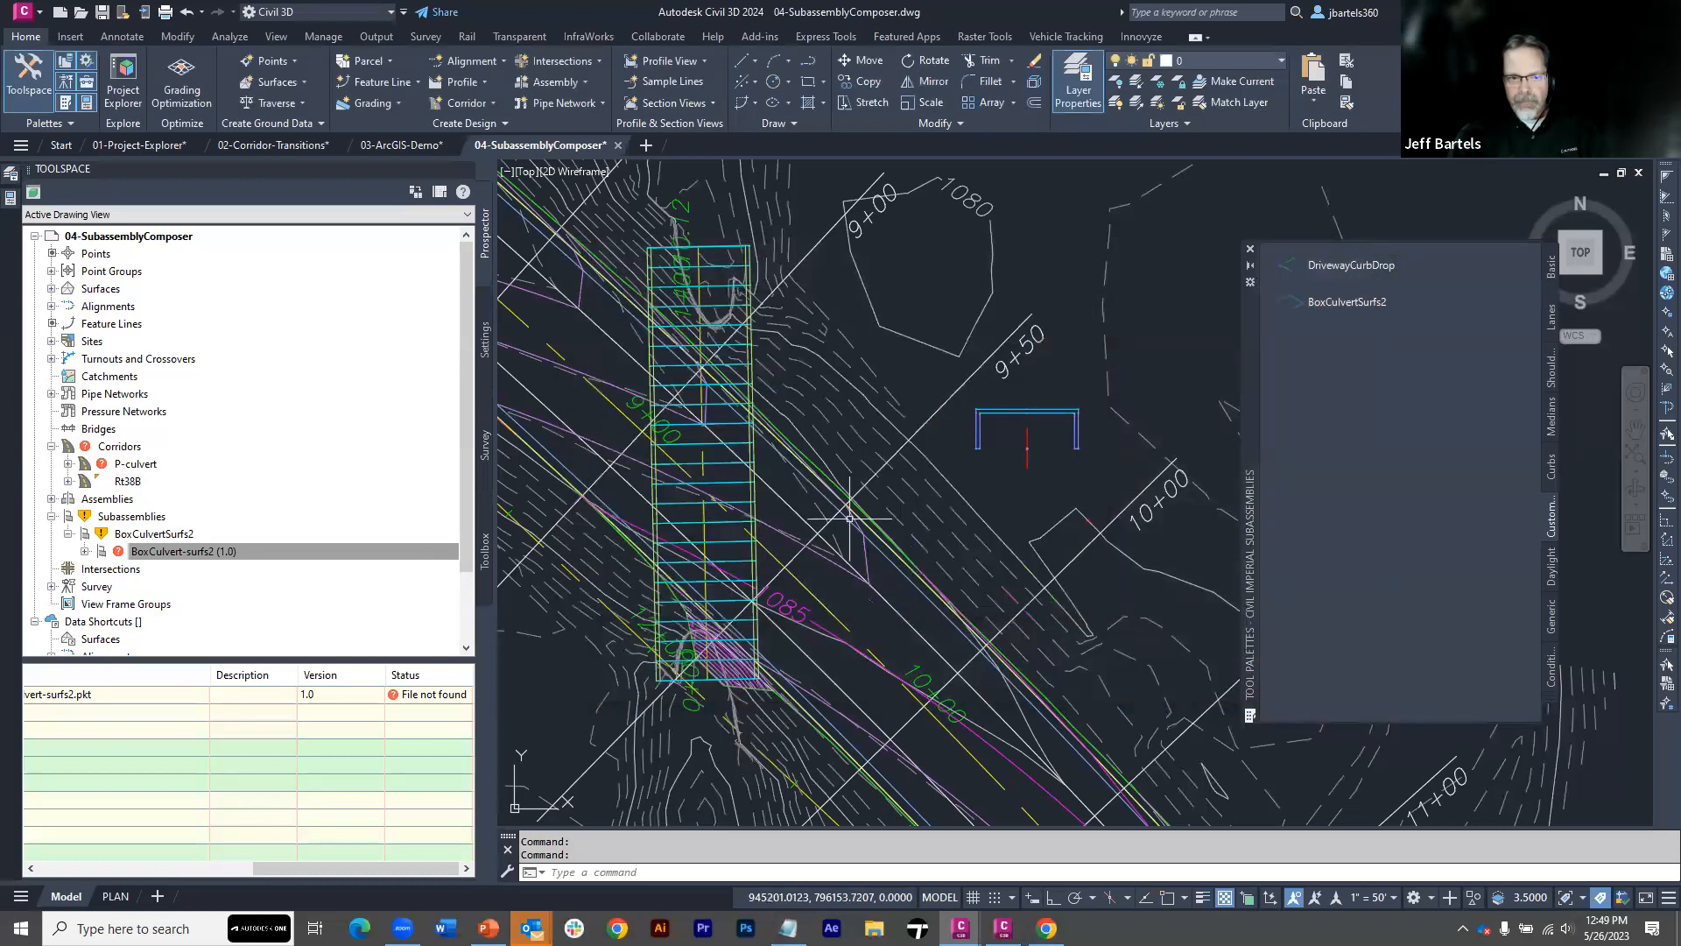
click(302, 551)
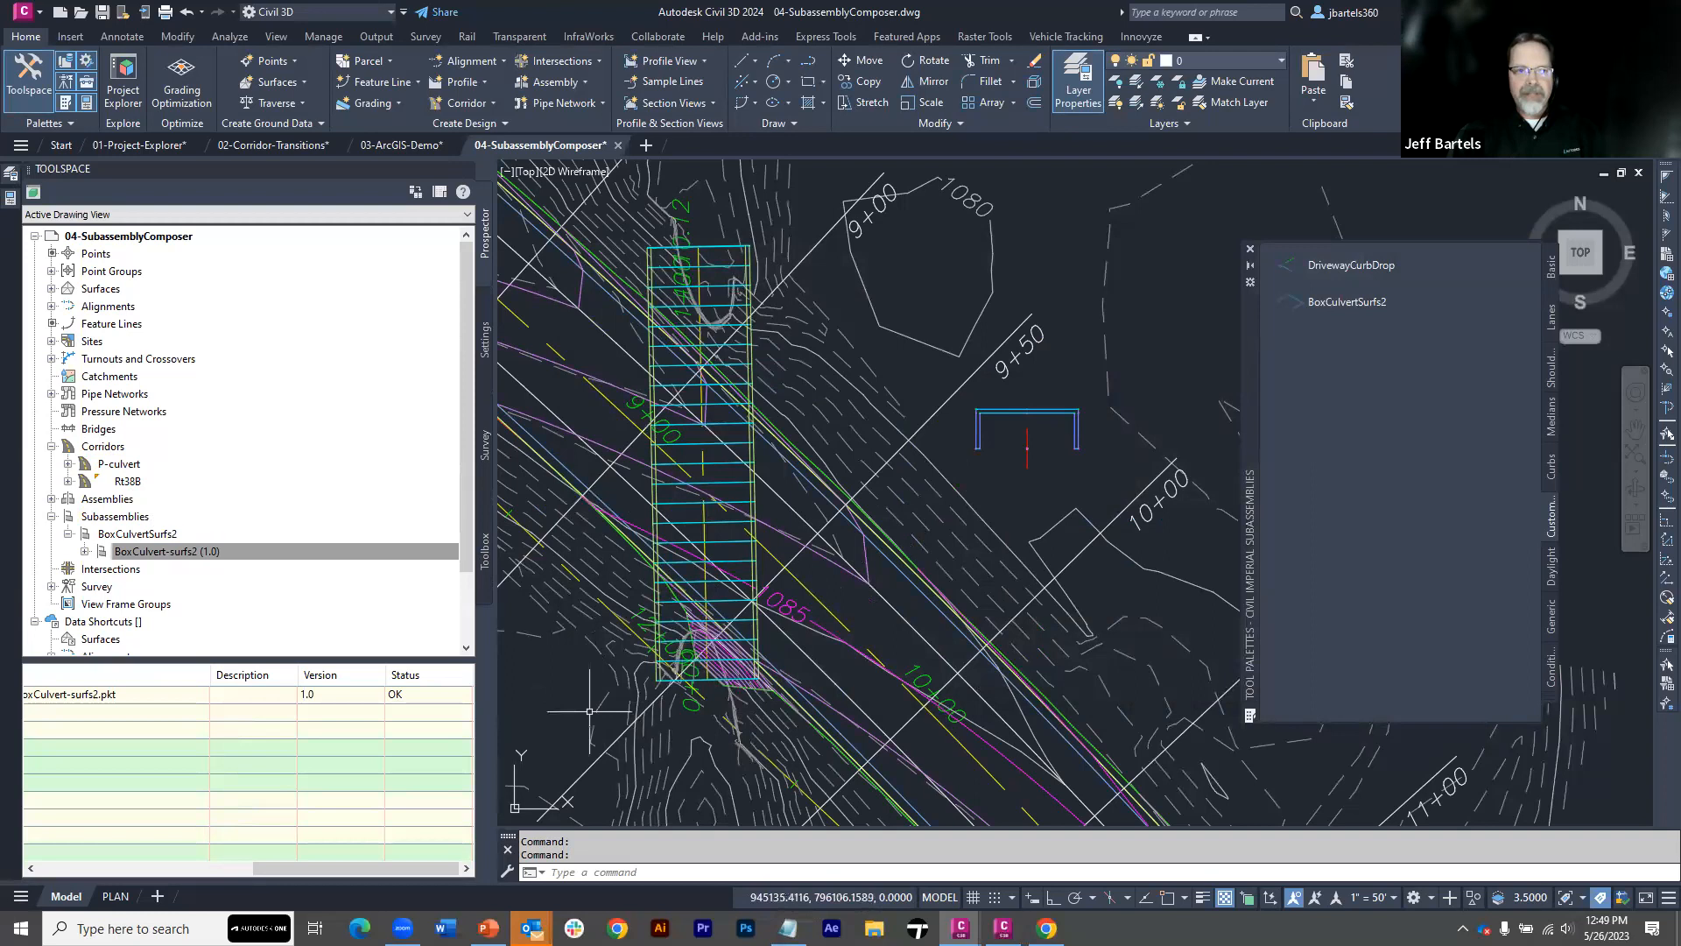
Switch to the Civil3D-2024.pptx presentation in PowerPoint and start the slide show from the current Agenda slide
click(488, 926)
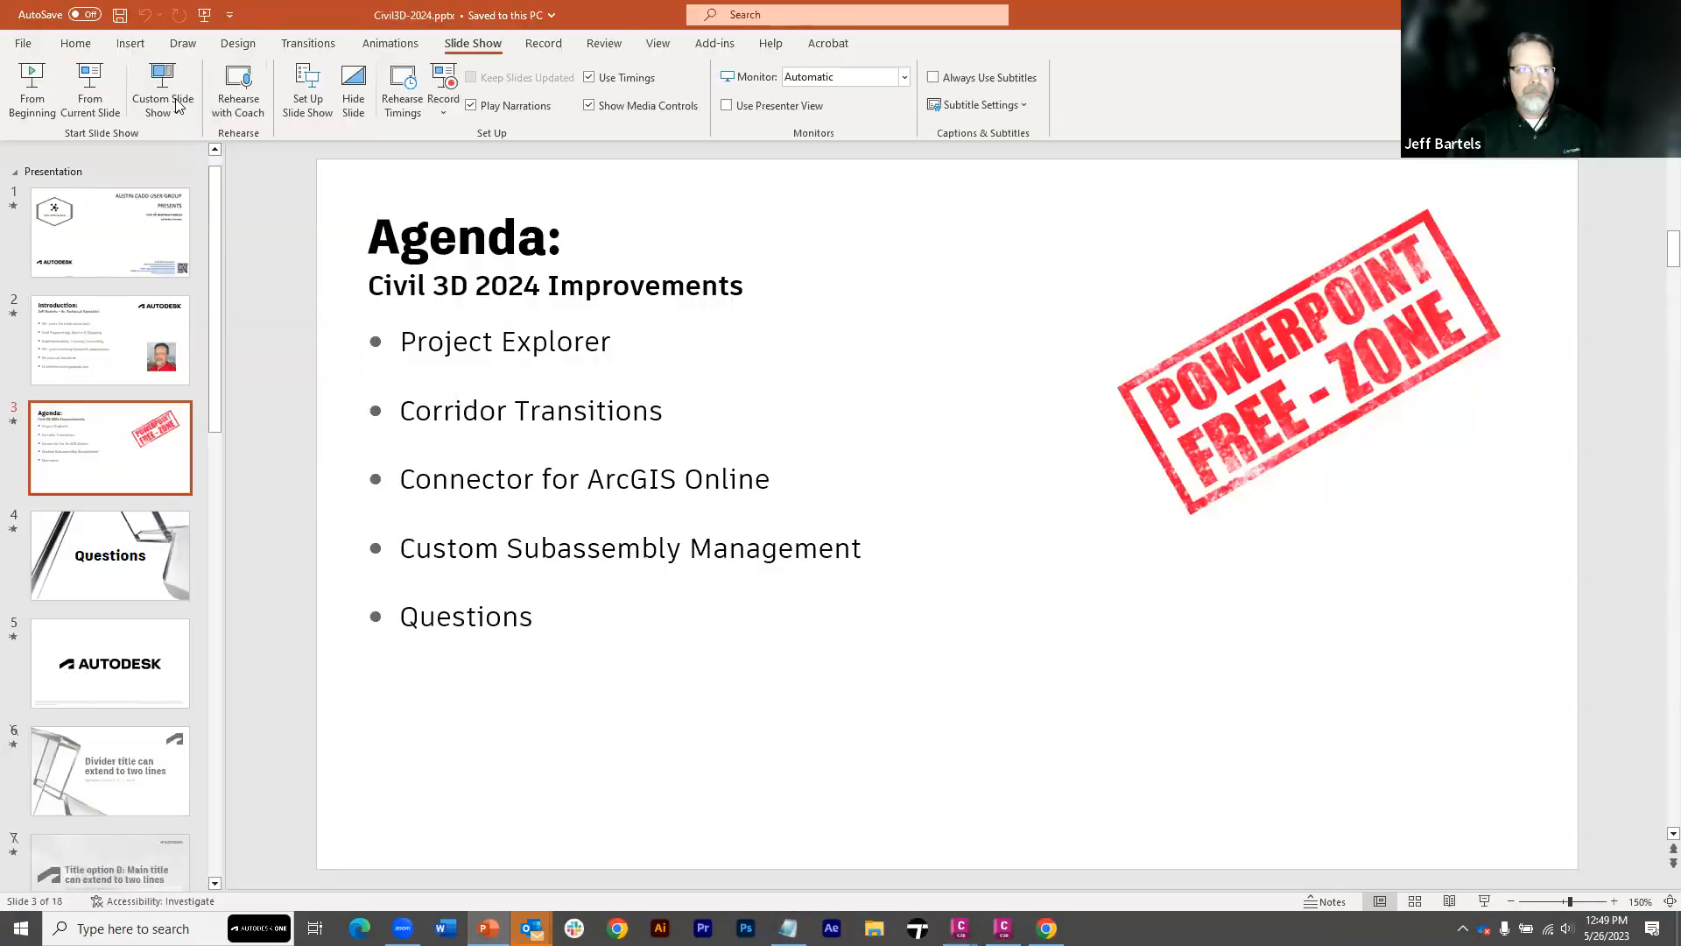
click(89, 93)
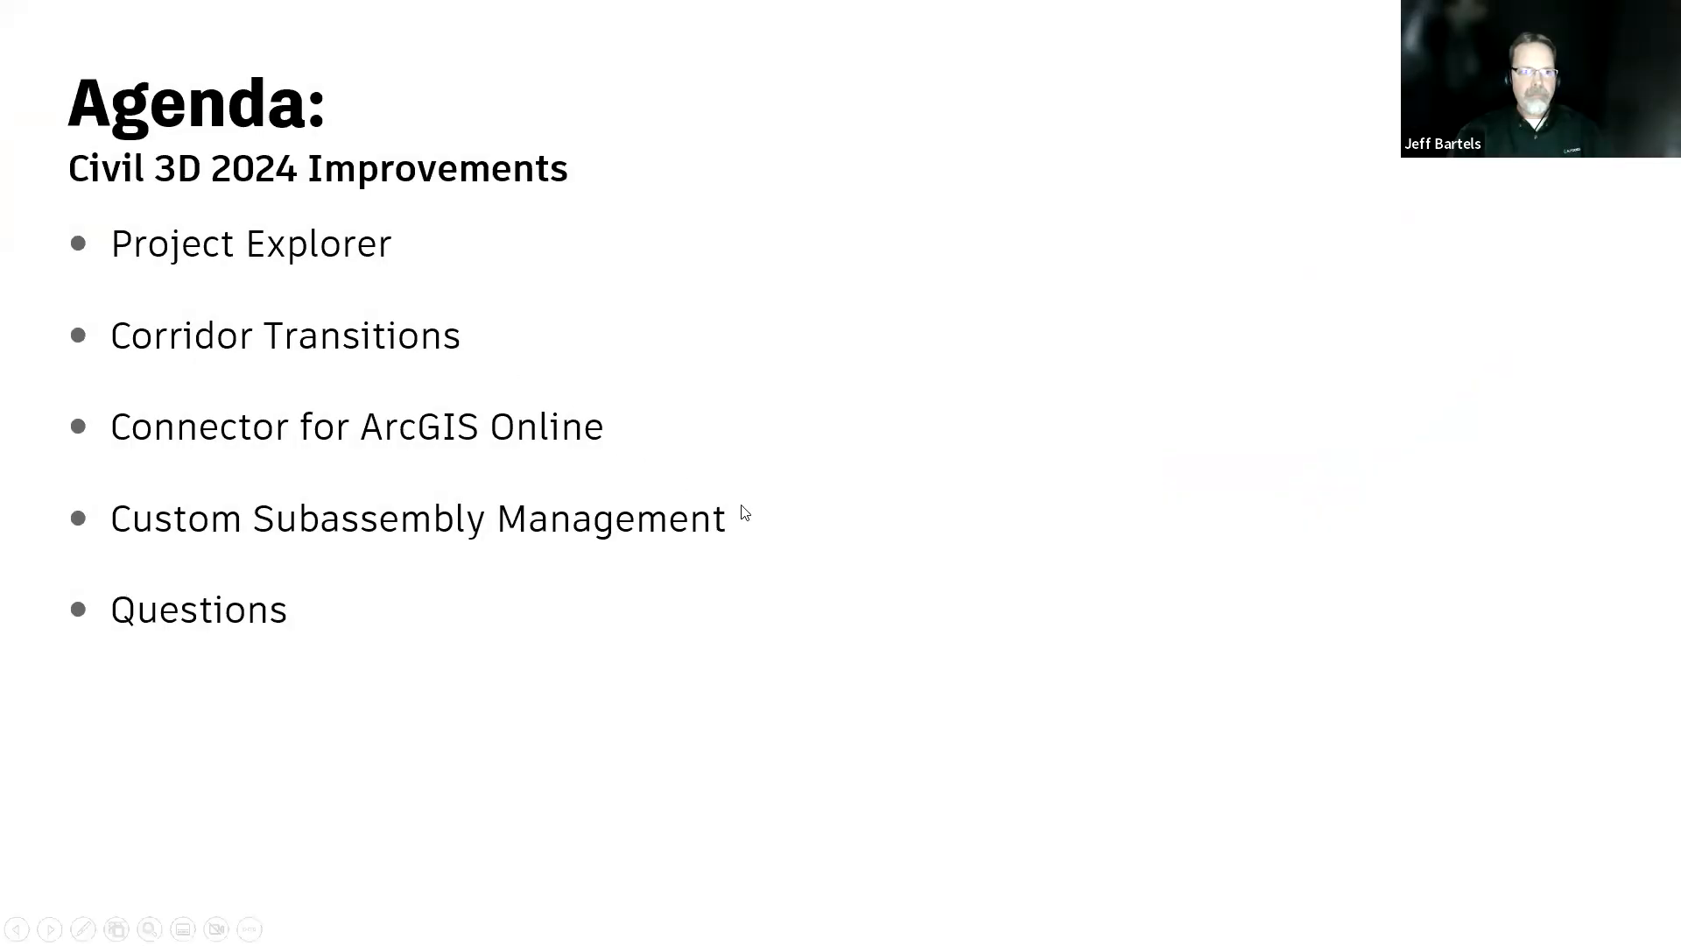